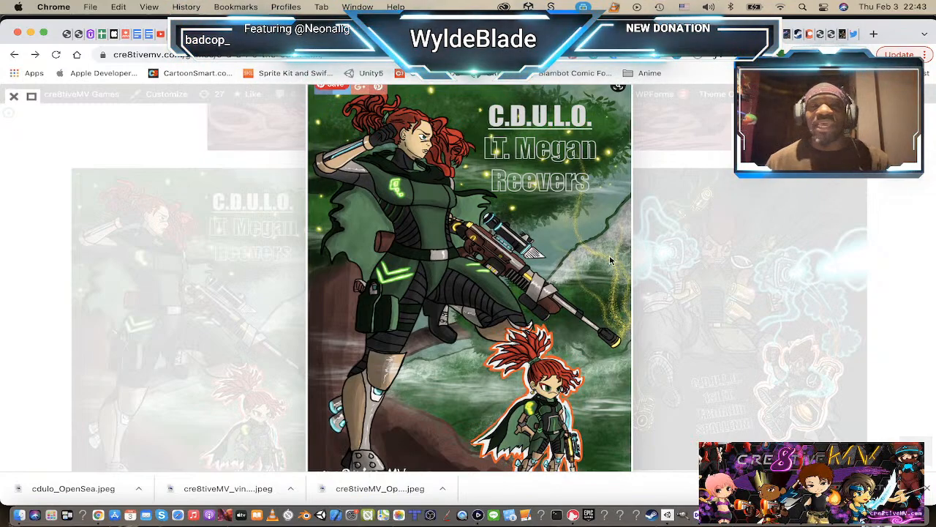
# Step: Close the enlarged character artwork in the web gallery and switch to the Unity editor
pyautogui.click(242, 245)
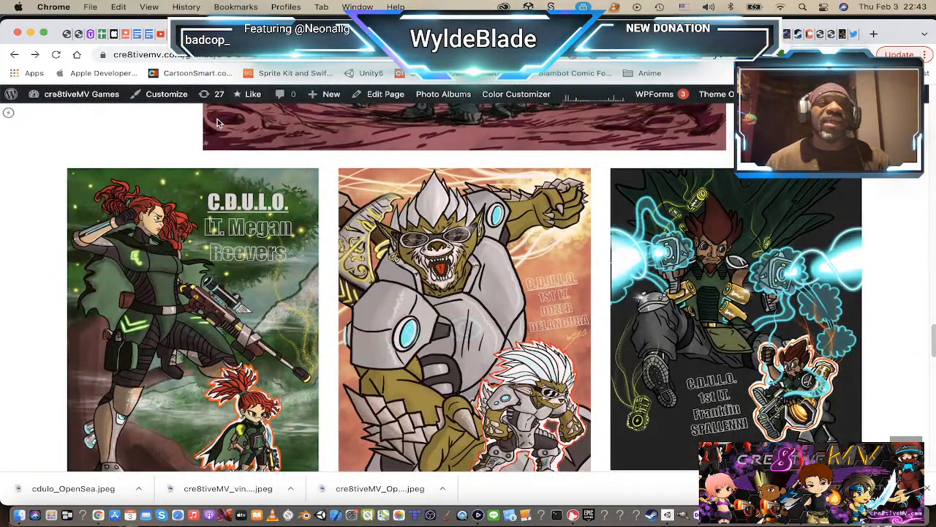
pyautogui.scroll(5, 427, 260)
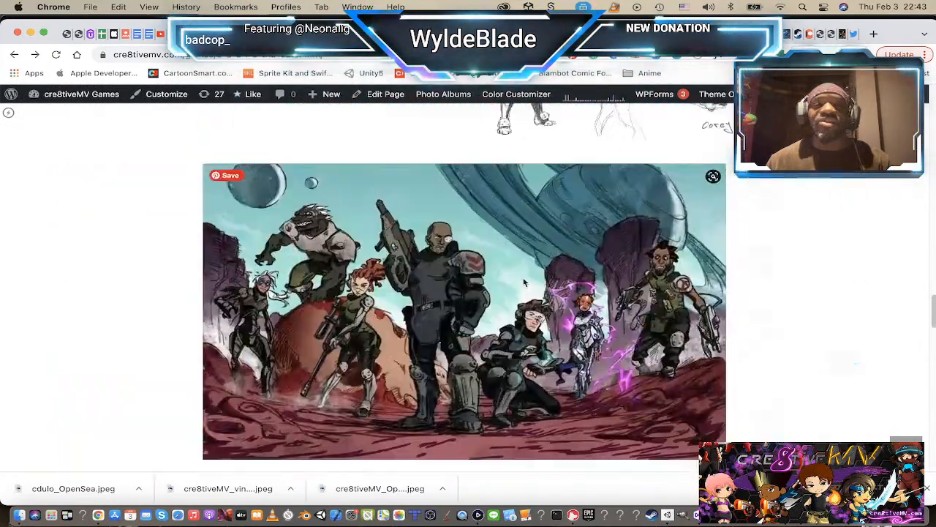
pyautogui.scroll(-5, 468, 278)
pyautogui.scroll(6, 524, 287)
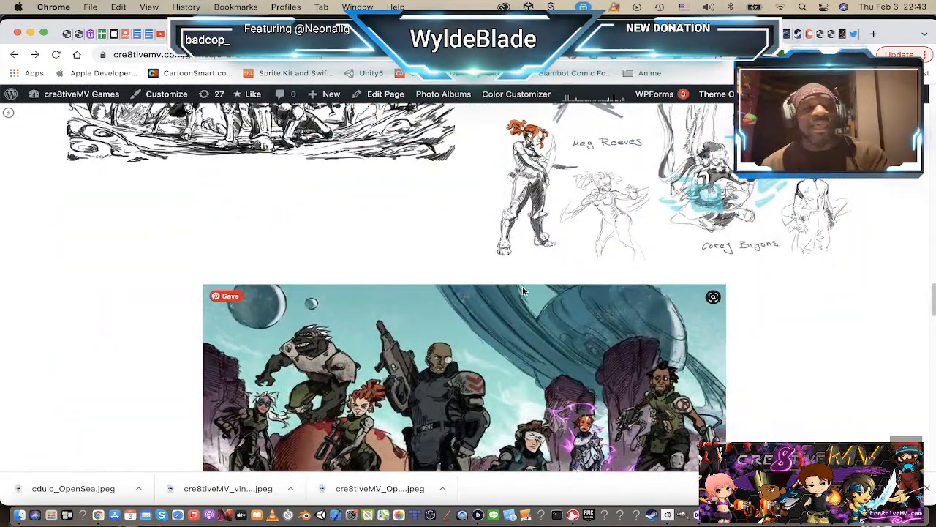
pyautogui.press('super+Tab')
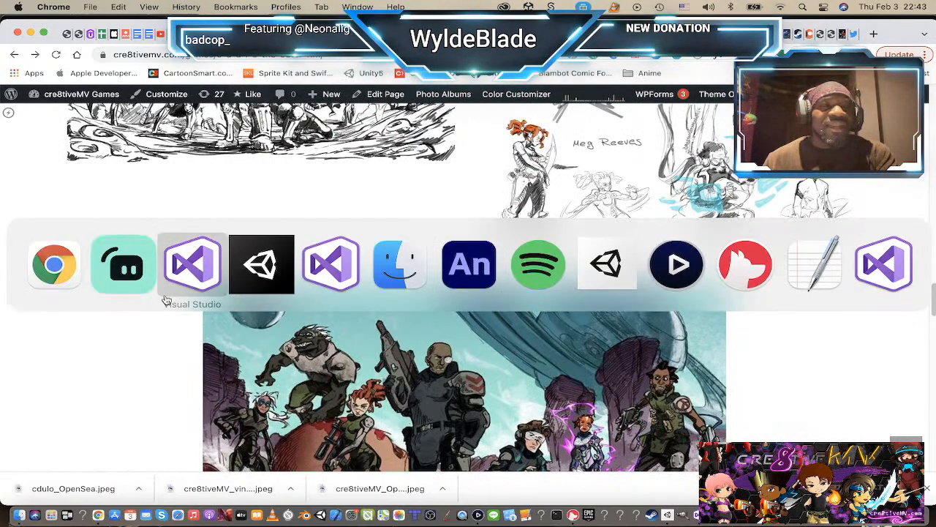
pyautogui.click(253, 267)
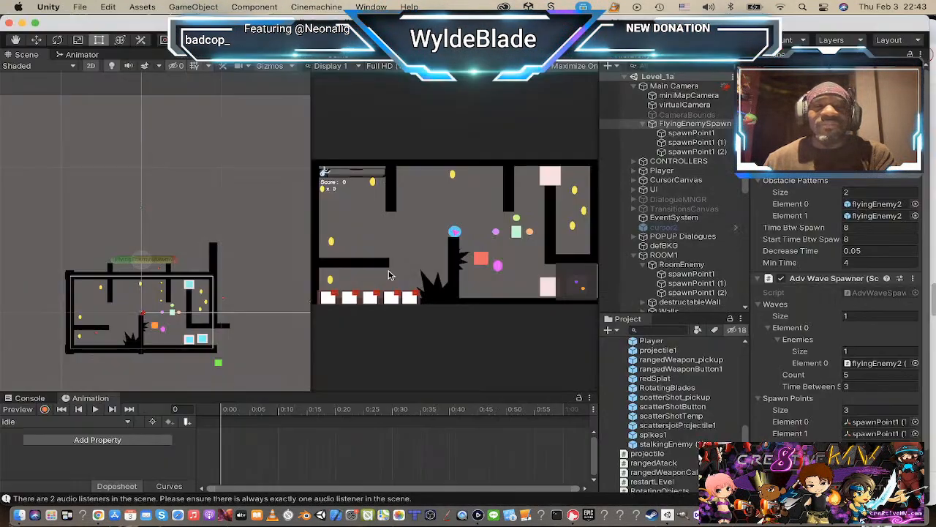
# Step: Examine the Level_1a room layout in the Scene view and the objects listed in its hierarchy
pyautogui.scroll(5, 146, 333)
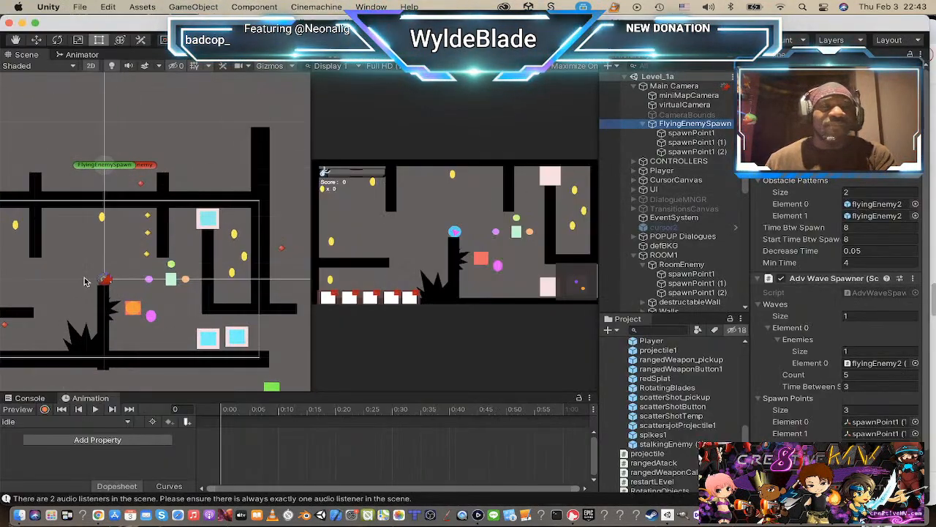
pyautogui.moveTo(88, 261); pyautogui.dragTo(117, 206, button='middle')
pyautogui.scroll(-2, 133, 203)
pyautogui.scroll(2, 132, 202)
pyautogui.scroll(-1, 83, 199)
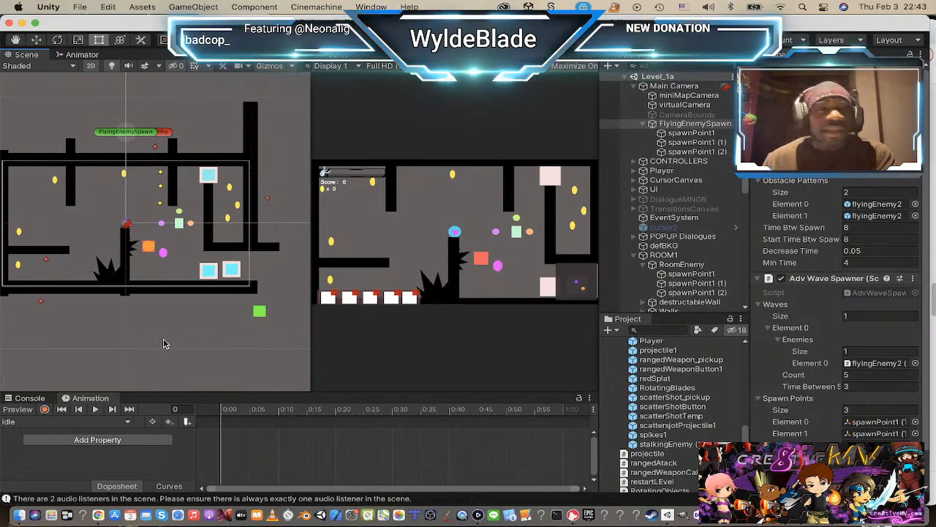
pyautogui.moveTo(62, 248)
pyautogui.mouseDown(button='middle')
pyautogui.moveTo(86, 250)
pyautogui.moveTo(77, 249)
pyautogui.mouseUp(button='middle')
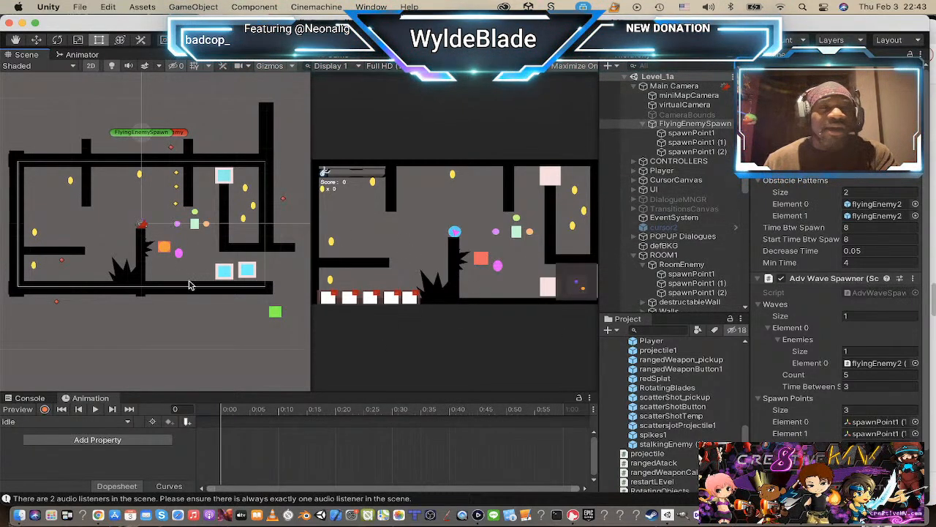
pyautogui.scroll(-3, 680, 161)
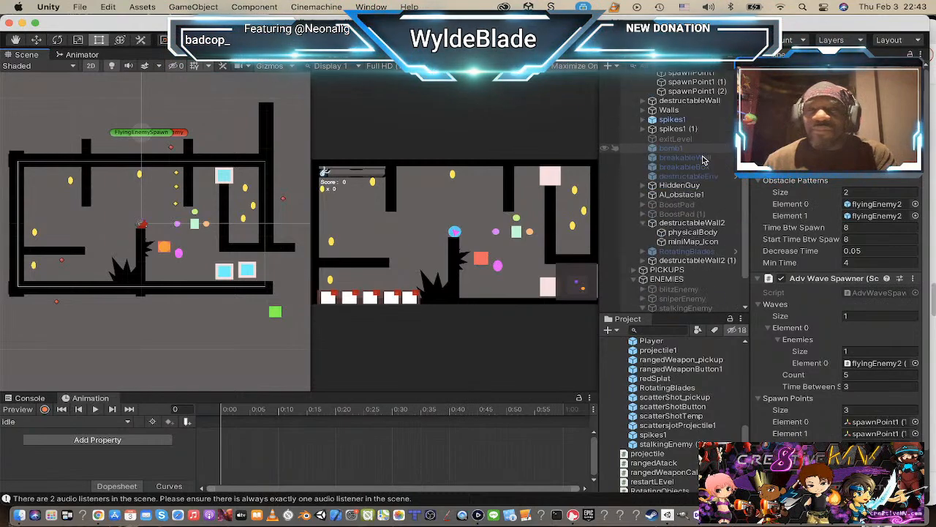
pyautogui.scroll(3, 701, 177)
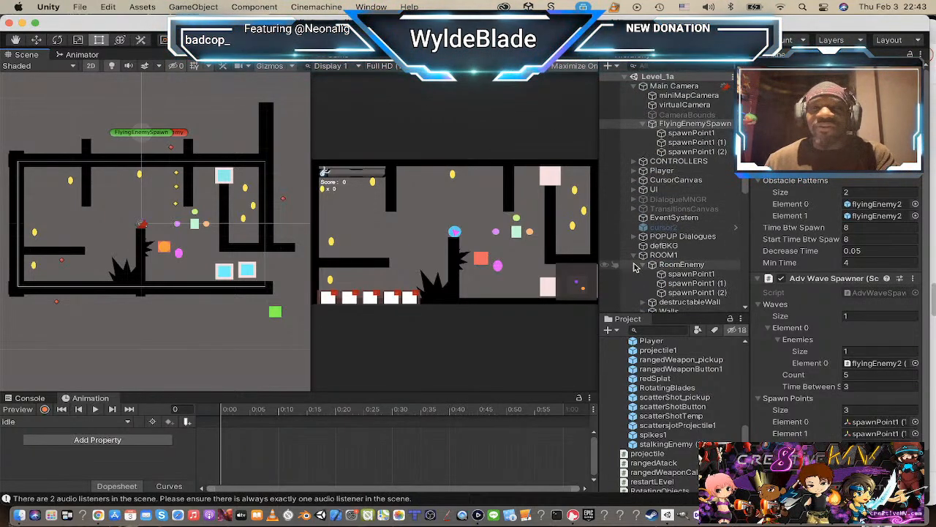
# Step: Collapse the ROOM1 and ENEMIES groups in the scene hierarchy
pyautogui.click(633, 258)
pyautogui.click(633, 258)
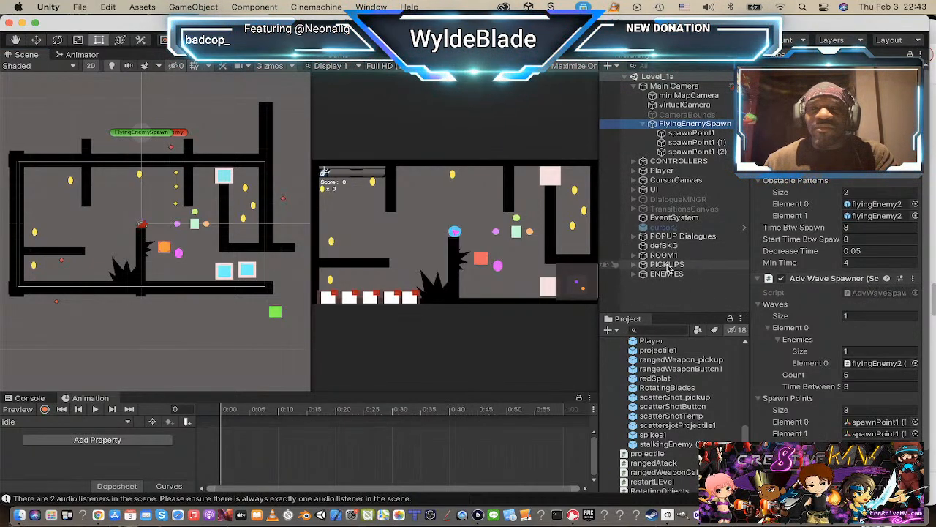
pyautogui.click(633, 275)
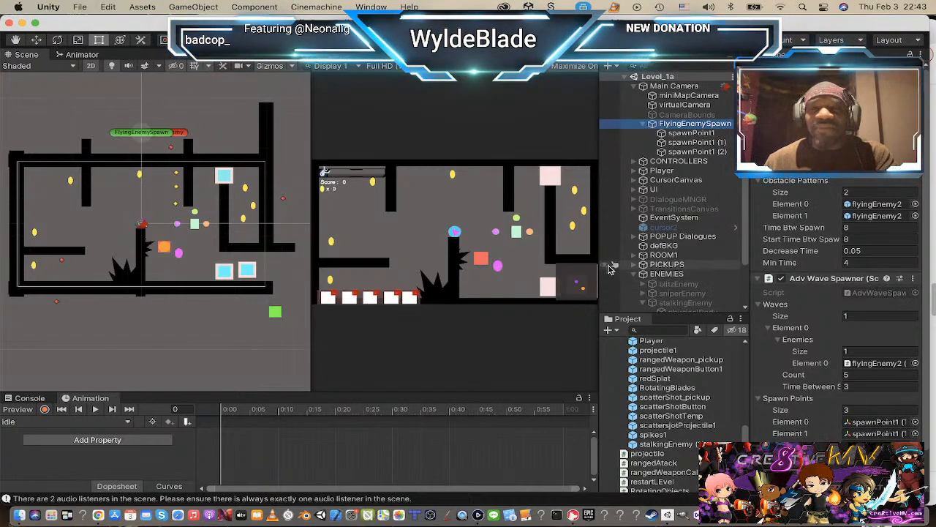
pyautogui.click(633, 275)
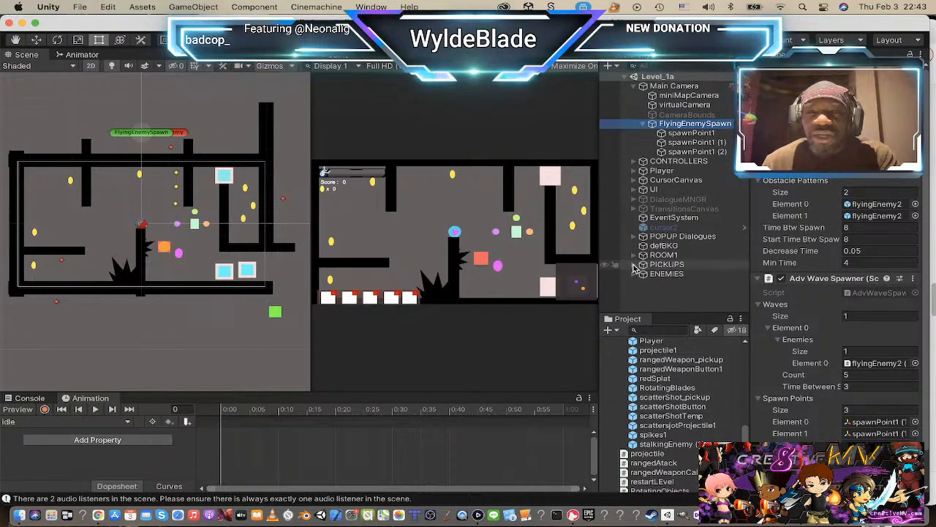
# Step: Activate the rangedWeapon_pickup object inside the PICKUPS group, then collapse the group again
pyautogui.click(634, 264)
pyautogui.scroll(-2, 655, 263)
pyautogui.scroll(-5, 657, 262)
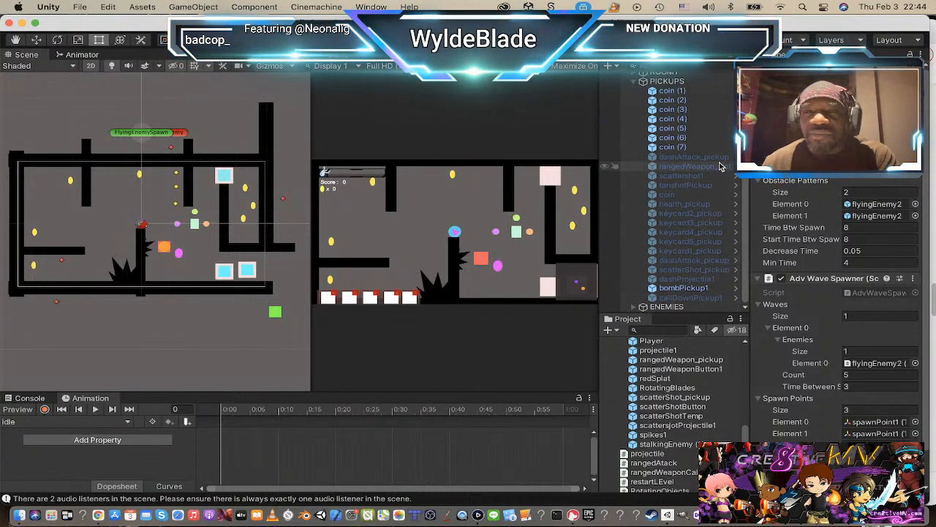
pyautogui.click(690, 168)
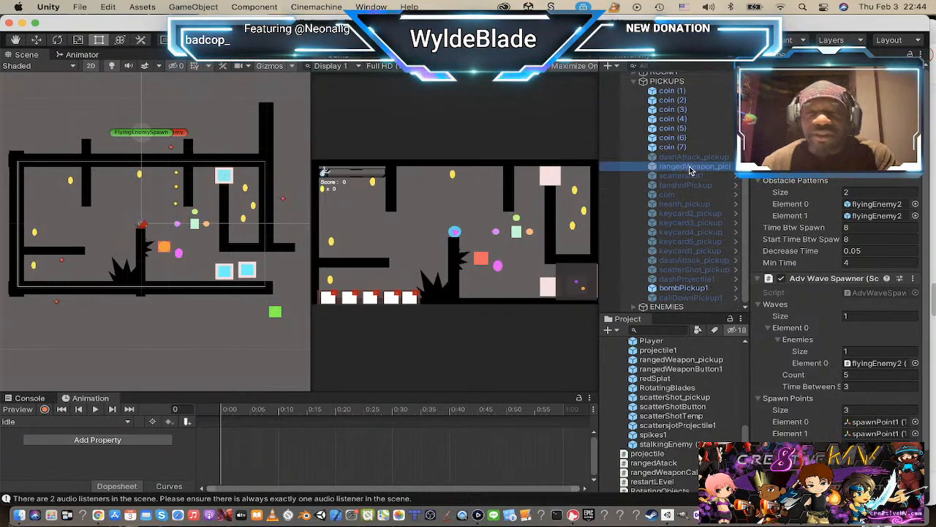
pyautogui.click(782, 71)
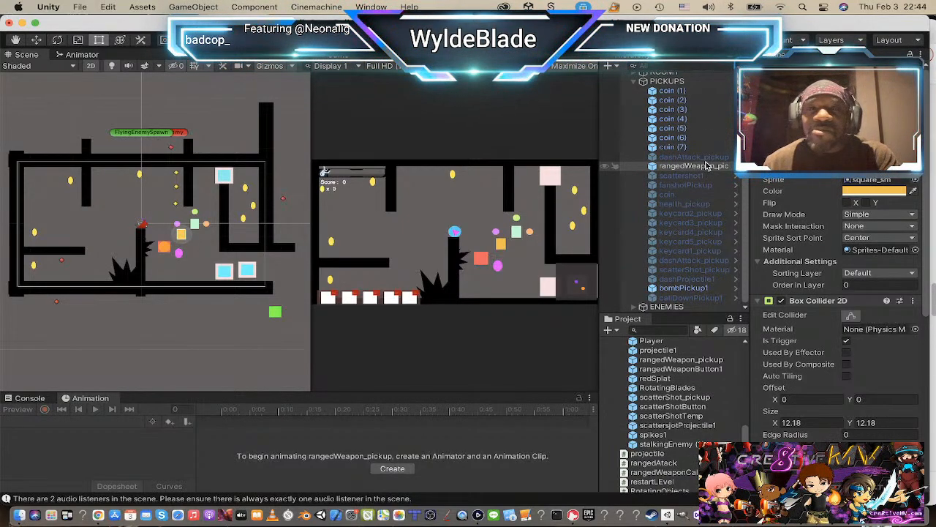
pyautogui.scroll(5, 172, 211)
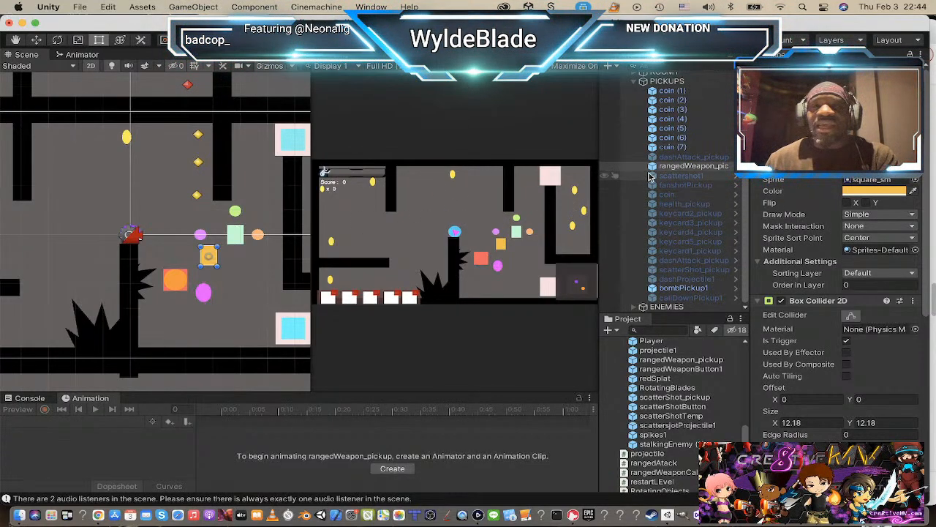
pyautogui.scroll(3, 655, 146)
pyautogui.click(642, 136)
pyautogui.scroll(5, 659, 147)
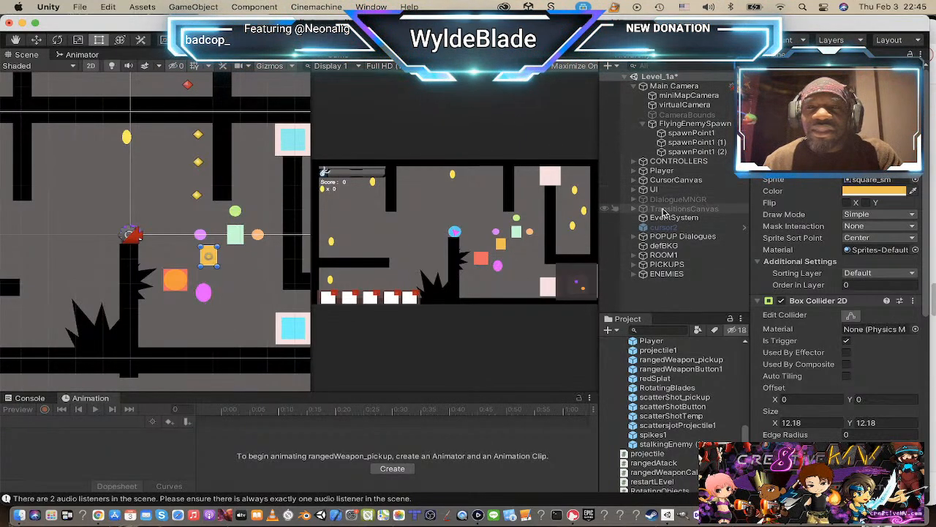
# Step: Expand the DialogueMNGR object in the hierarchy and activate it in the scene
pyautogui.click(634, 199)
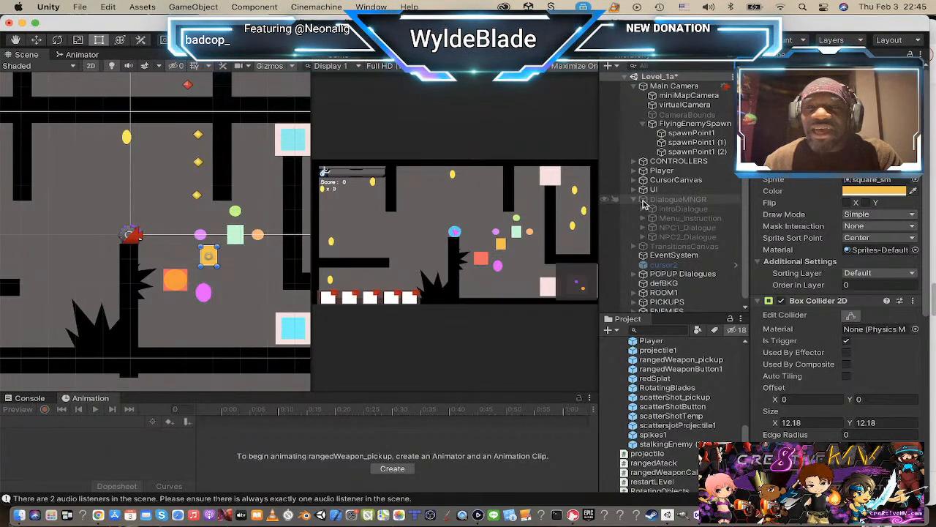
pyautogui.click(644, 201)
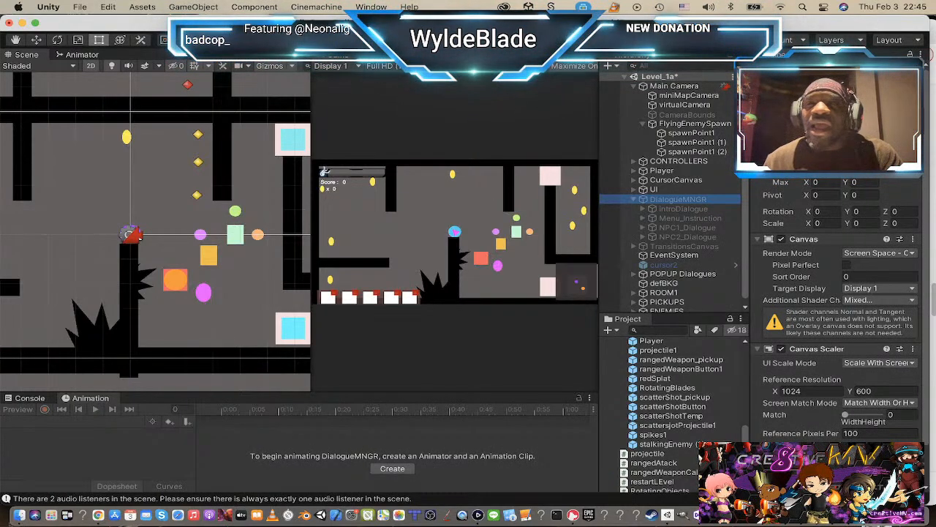
pyautogui.scroll(-10, 228, 177)
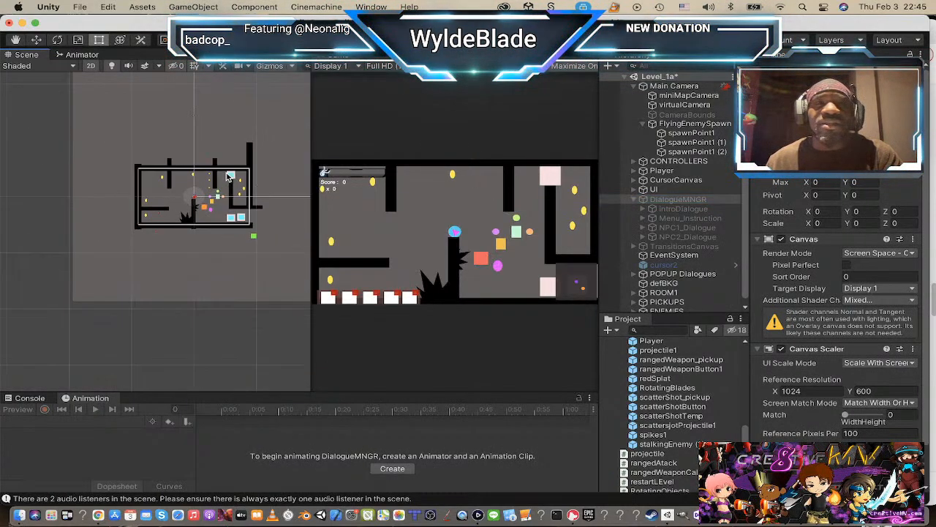
pyautogui.scroll(-2, 228, 178)
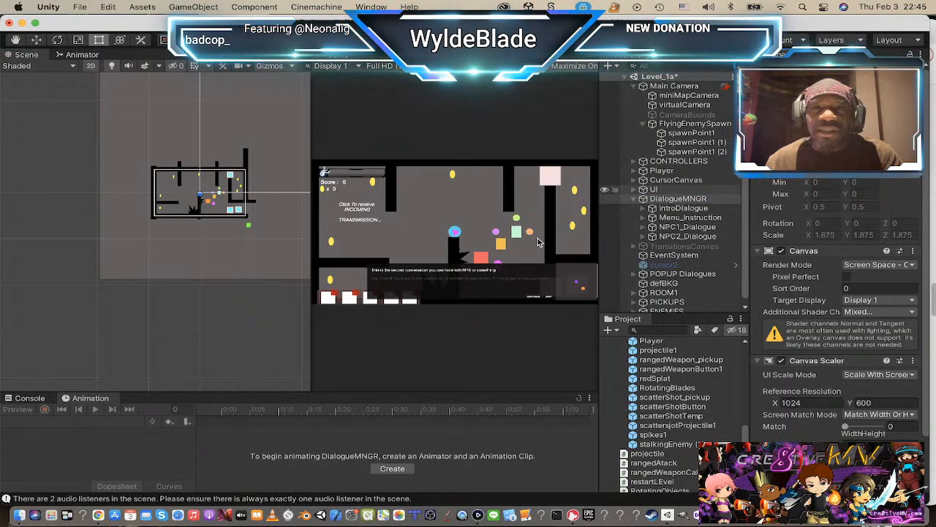
# Step: Deactivate the Menu_Instruction, NPC1_Dialogue and NPC2_Dialogue objects under DialogueMNGR
pyautogui.click(676, 218)
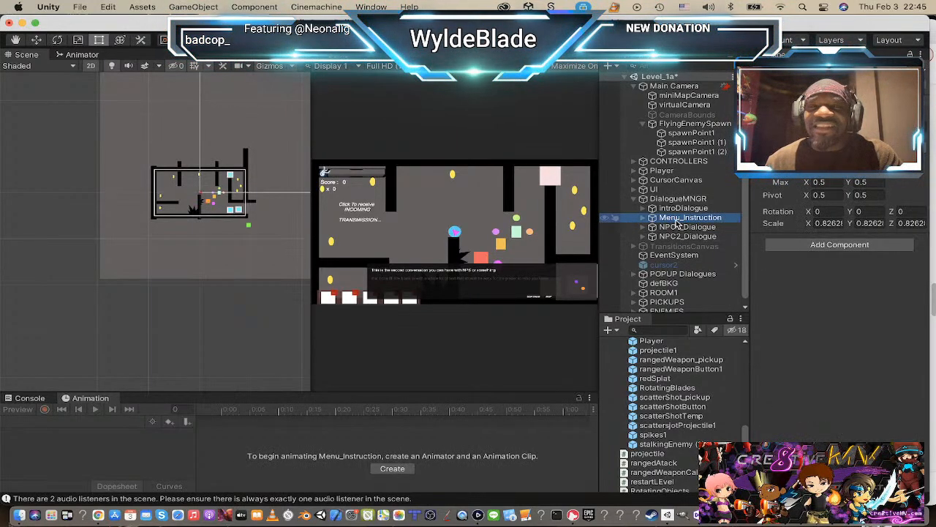
pyautogui.click(680, 208)
pyautogui.click(690, 218)
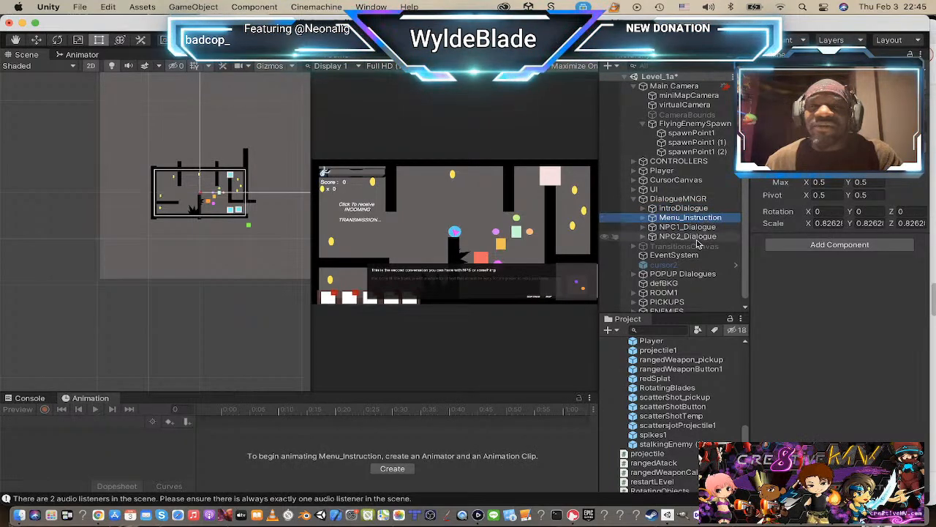
pyautogui.keyDown('shift'); pyautogui.click(688, 236); pyautogui.keyUp('shift')
pyautogui.click(777, 71)
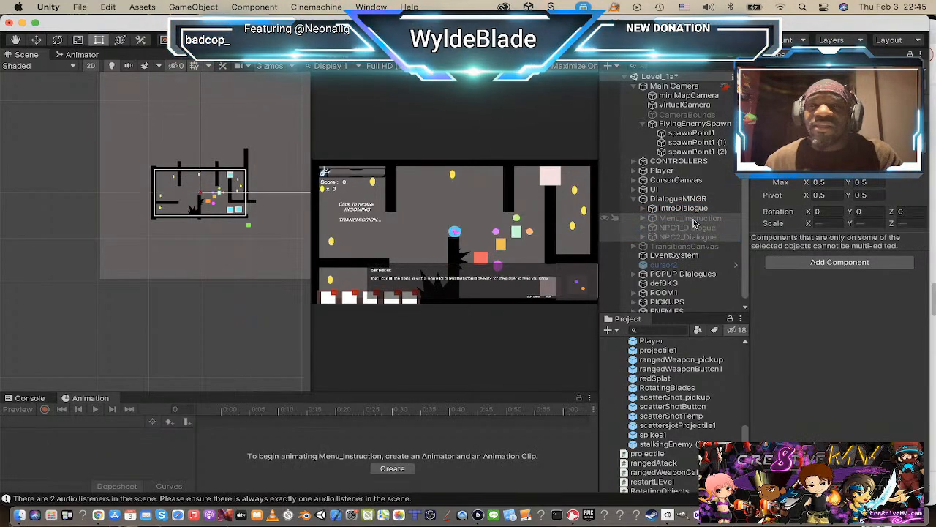
# Step: Expand introDialogue and open its attached br_DialogueManager script, switching to the Visual Studio window that holds it
pyautogui.click(684, 208)
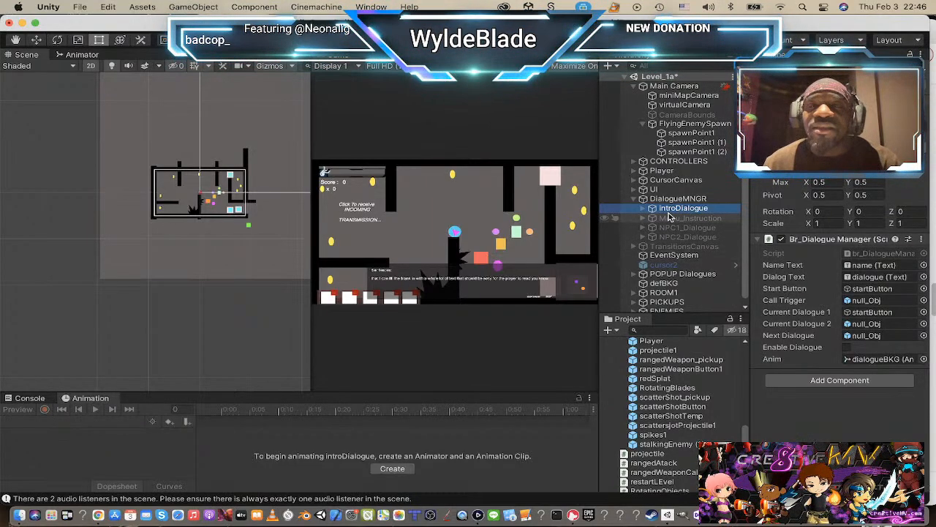
pyautogui.click(644, 209)
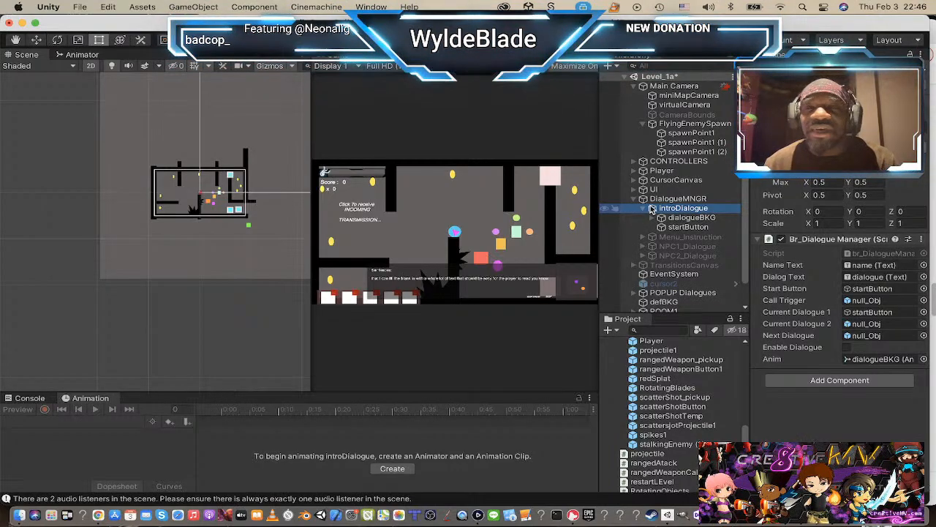
pyautogui.click(884, 254)
pyautogui.doubleClick(883, 257)
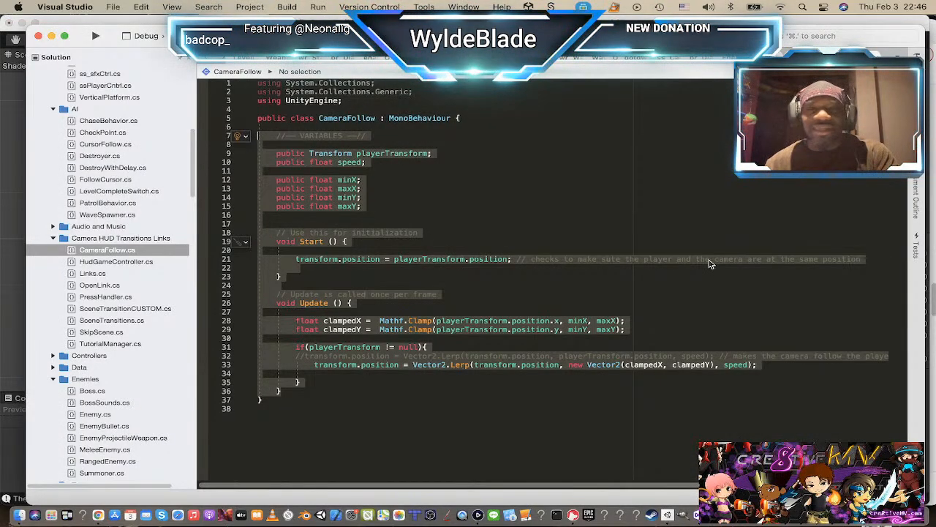
pyautogui.press('super+Tab')
pyautogui.keyDown('super'); pyautogui.click(330, 272); pyautogui.keyUp('super')
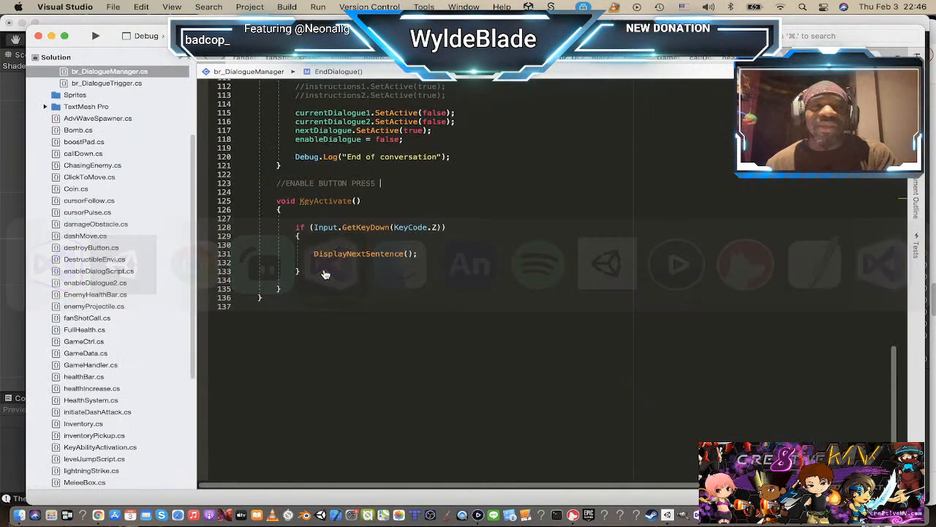
# Step: Read through the br_DialogueManager script, from the variable declarations through StartDialogue, DisplayNextSentence, TypeSentence and EndDialogue to KeyActivate
pyautogui.scroll(5, 453, 189)
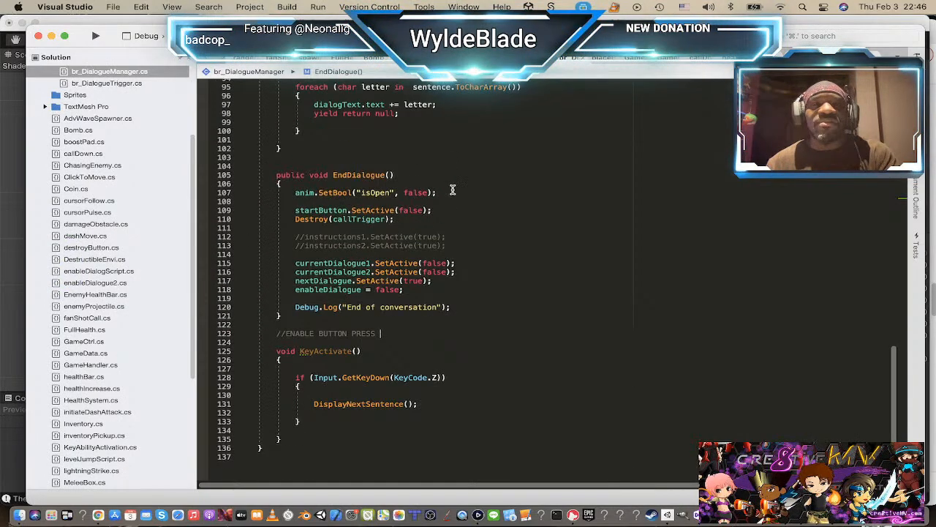
pyautogui.scroll(5, 453, 190)
pyautogui.scroll(20, 447, 191)
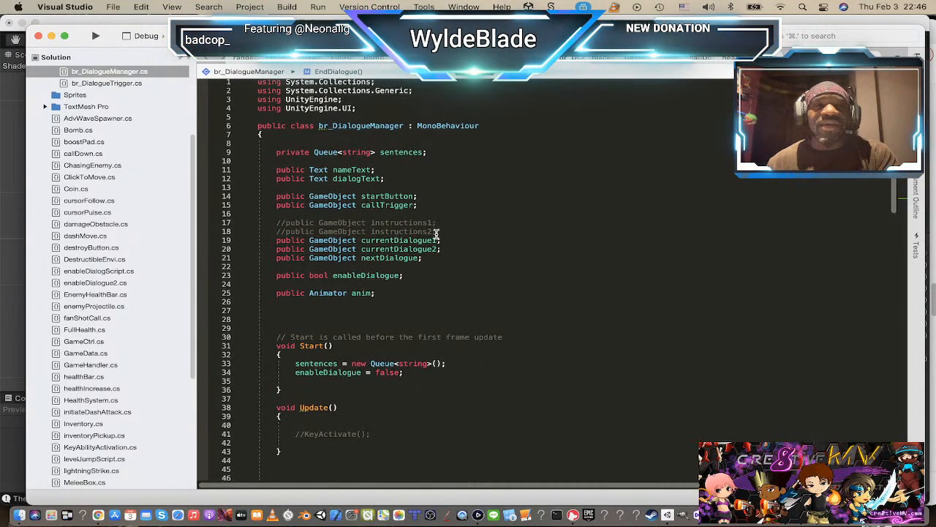
pyautogui.scroll(-3, 437, 233)
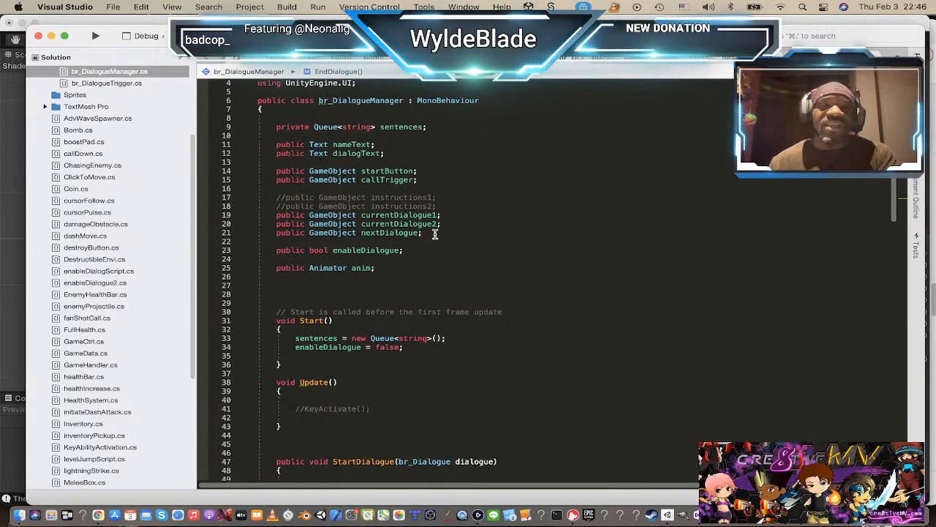
pyautogui.scroll(-5, 431, 235)
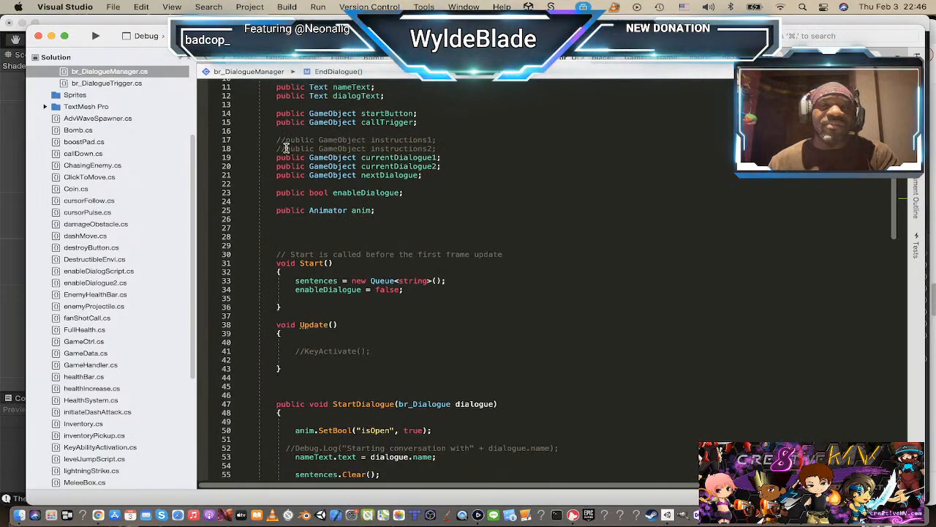
pyautogui.scroll(-5, 351, 227)
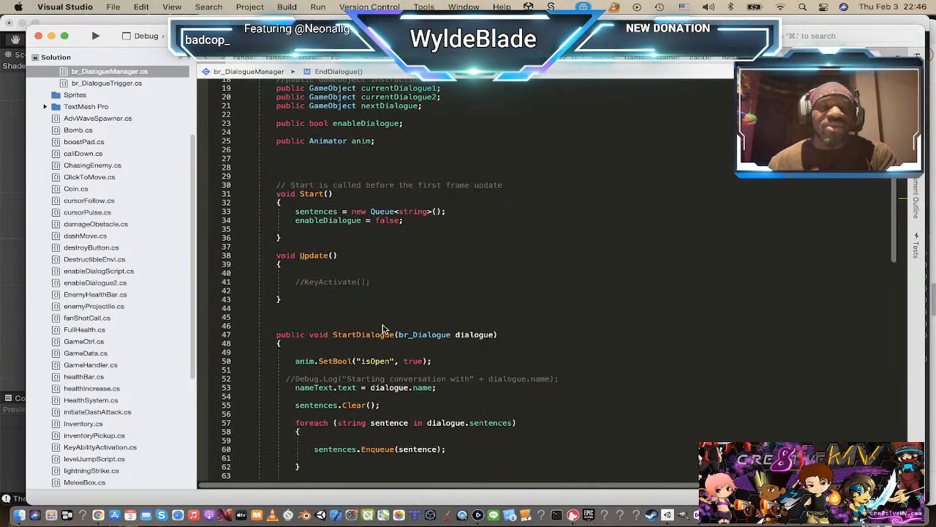
pyautogui.scroll(-1, 385, 327)
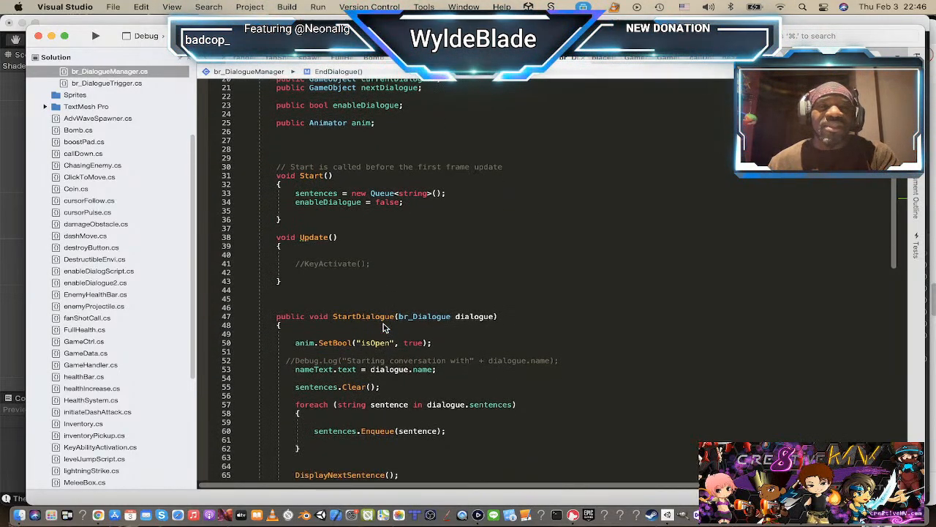
pyautogui.scroll(-3, 385, 322)
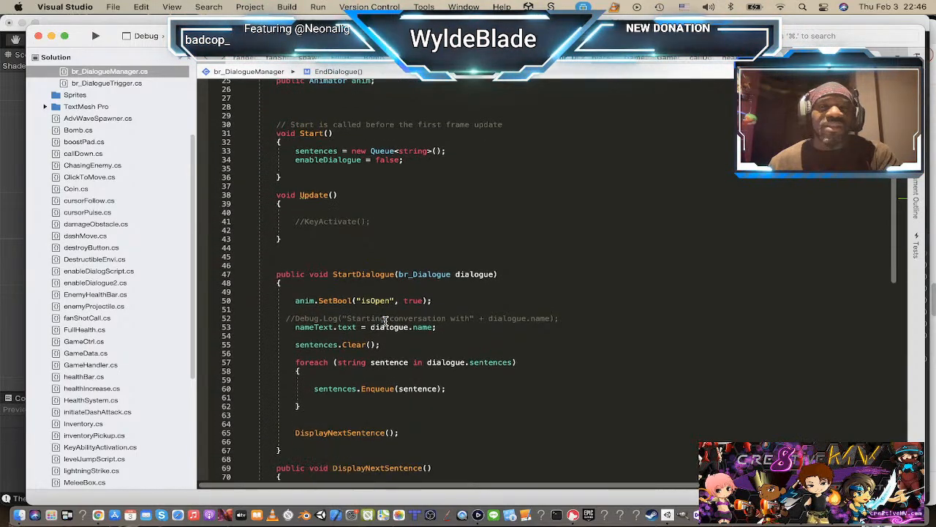
pyautogui.scroll(-2, 385, 321)
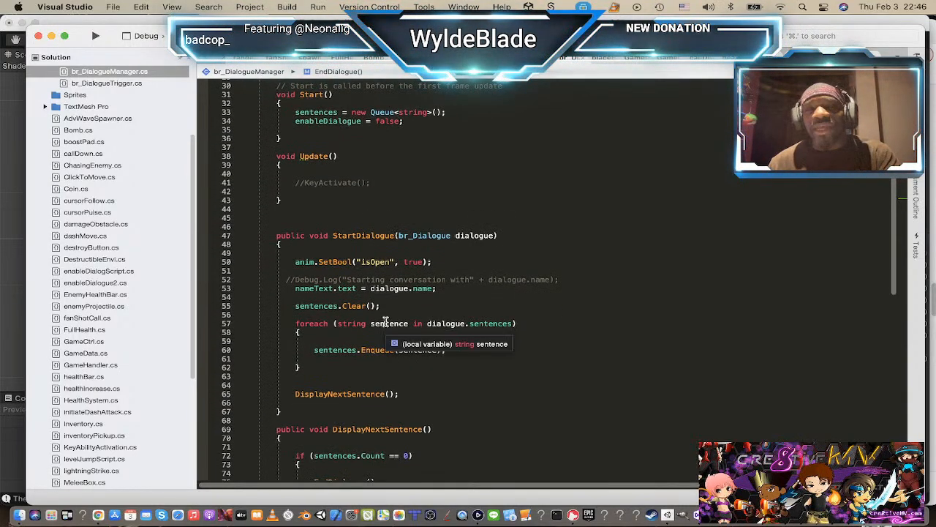
pyautogui.scroll(-10, 384, 322)
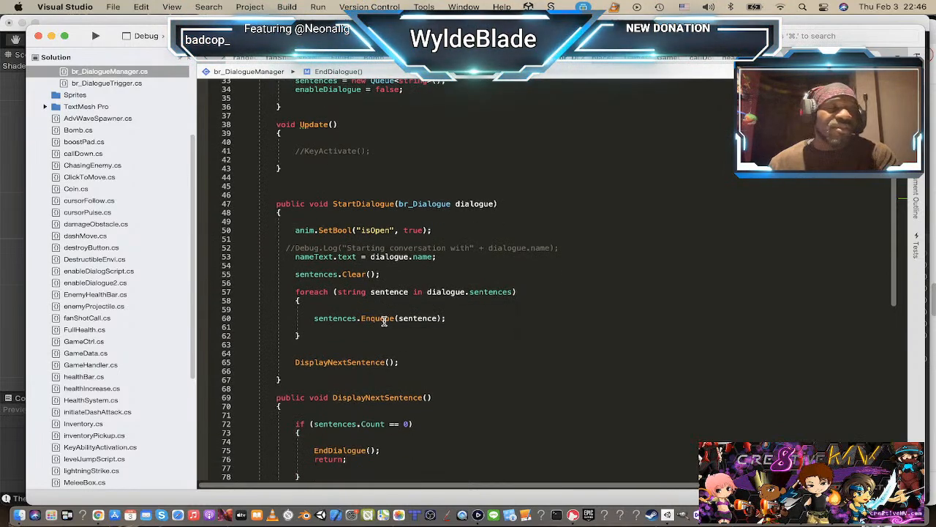
pyautogui.scroll(-15, 384, 322)
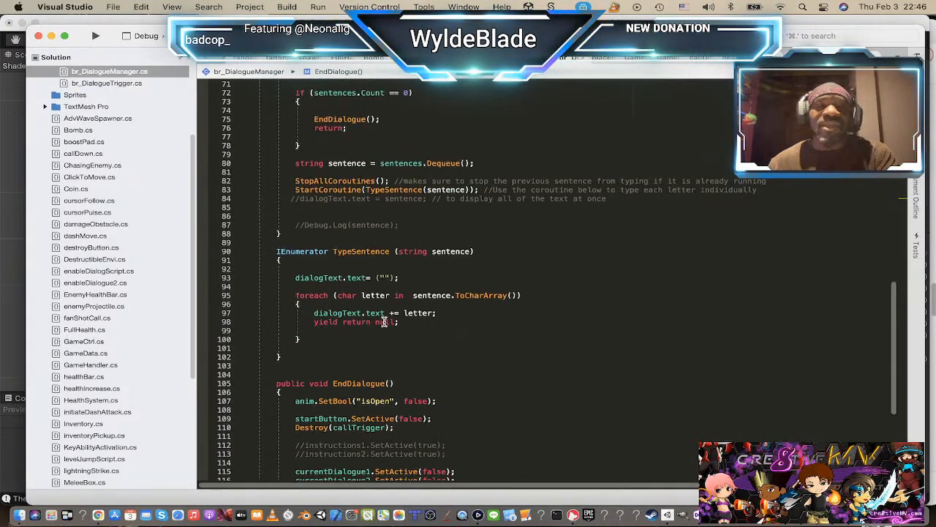
pyautogui.scroll(13, 385, 322)
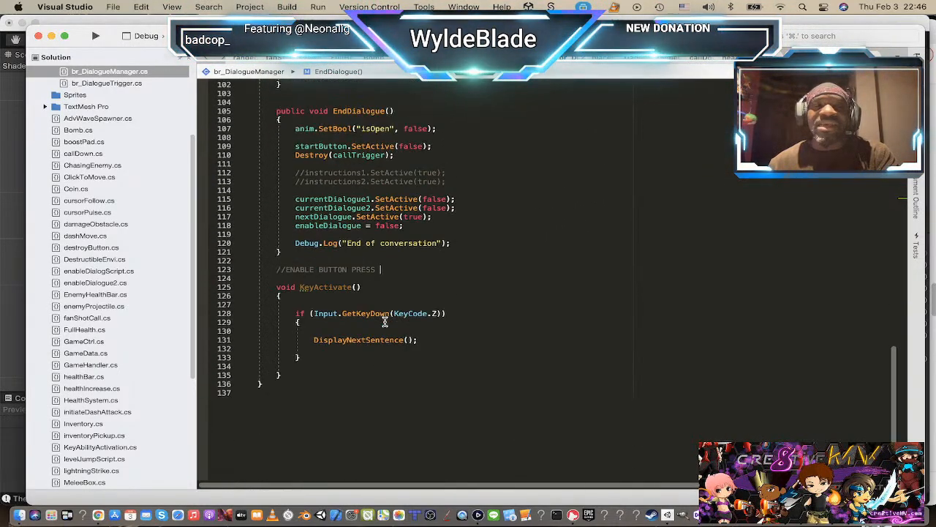
# Step: Switch back to Unity and inspect the DialogueMNGR canvas and introDialogue's Br_Dialogue Manager component, with the scene view enlarged on the level
pyautogui.press('super+Tab')
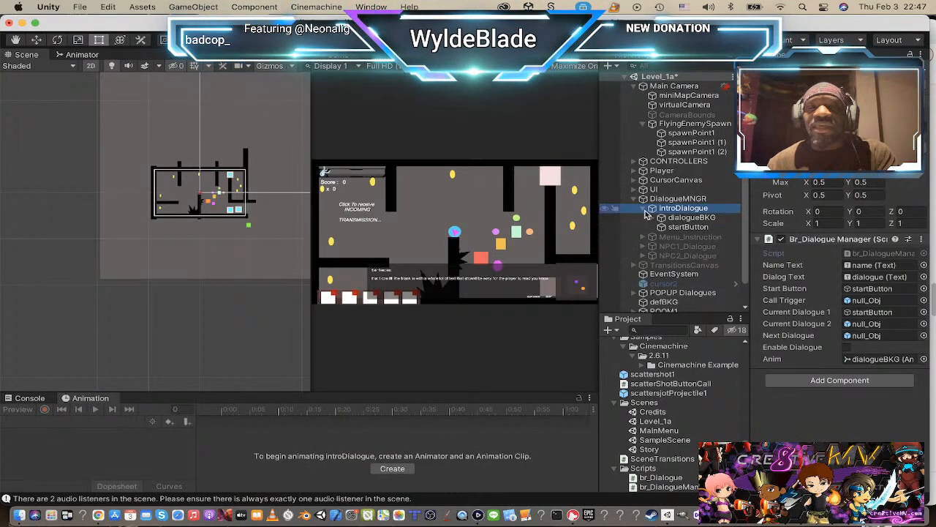
pyautogui.click(669, 206)
pyautogui.click(669, 200)
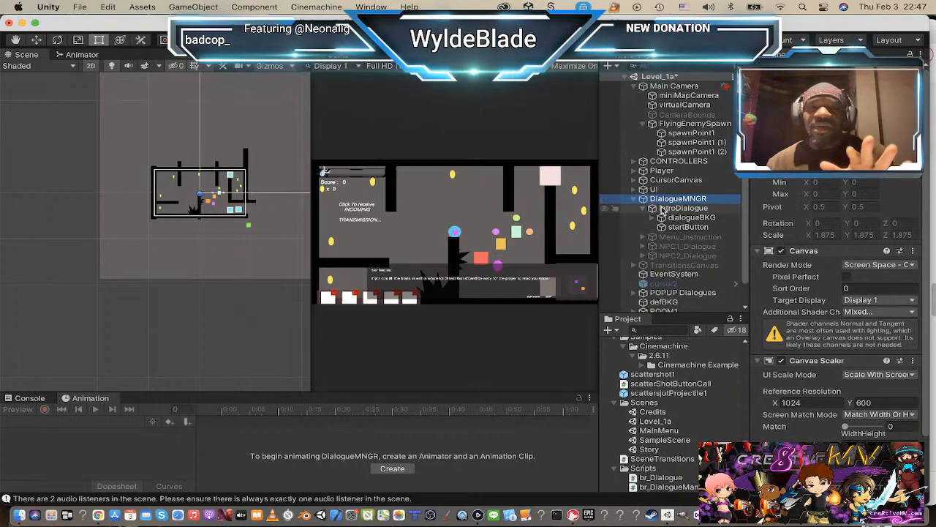
pyautogui.click(702, 210)
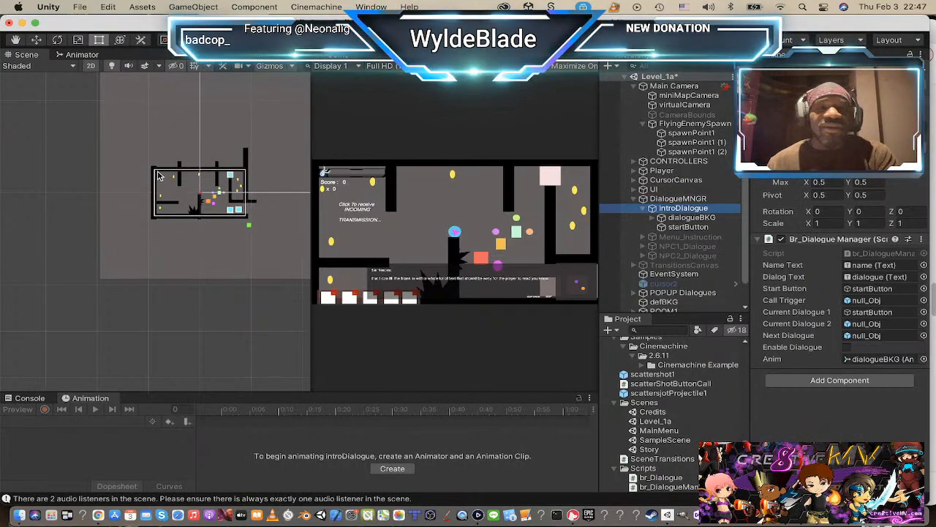
pyautogui.scroll(3, 236, 196)
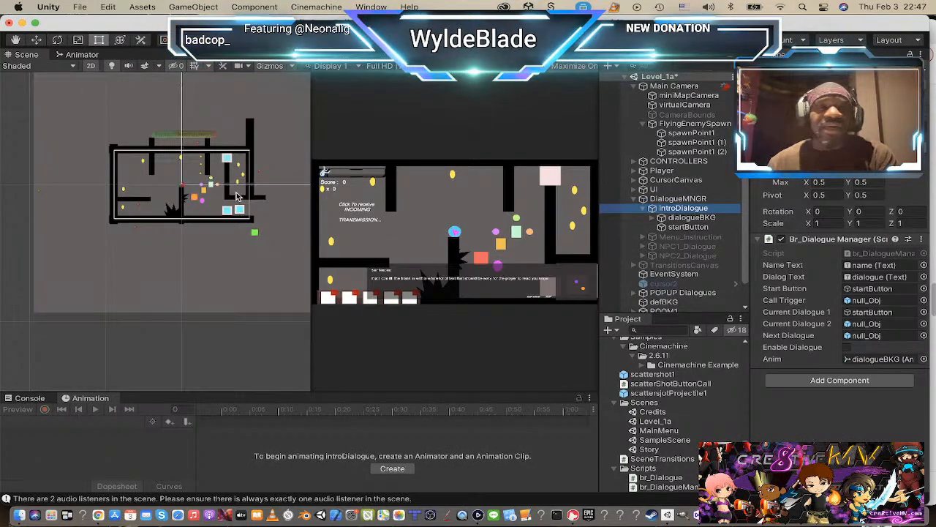
pyautogui.scroll(3, 237, 196)
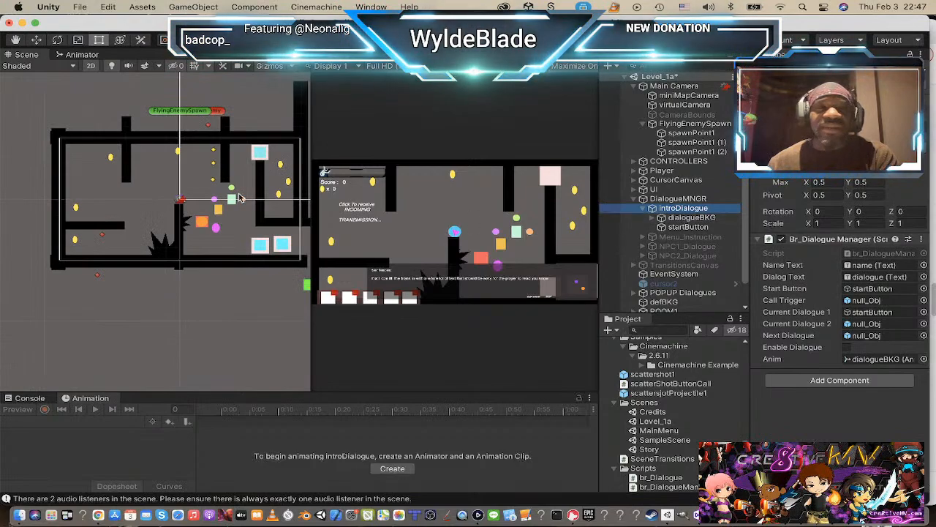
# Step: Expand dialogueBKG under introDialogue and inspect the text settings of its dialogue child
pyautogui.click(660, 218)
pyautogui.click(688, 219)
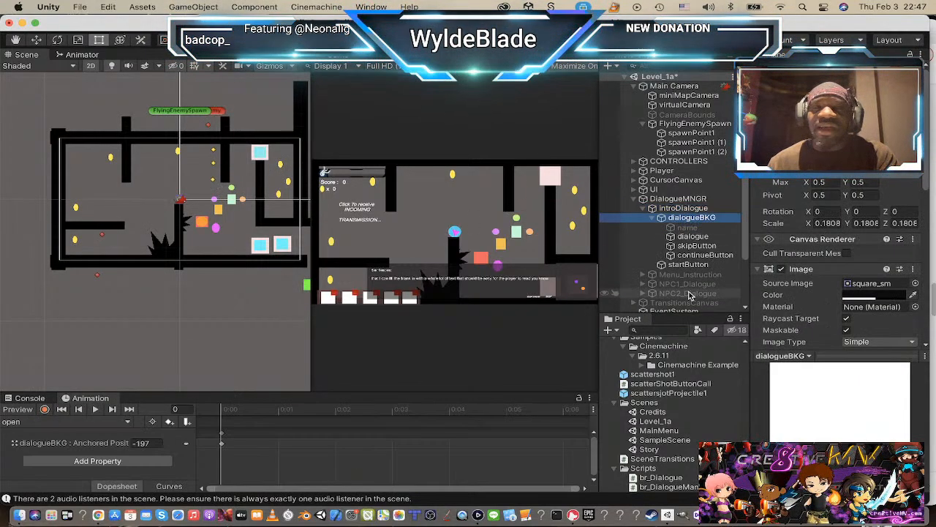
pyautogui.click(692, 236)
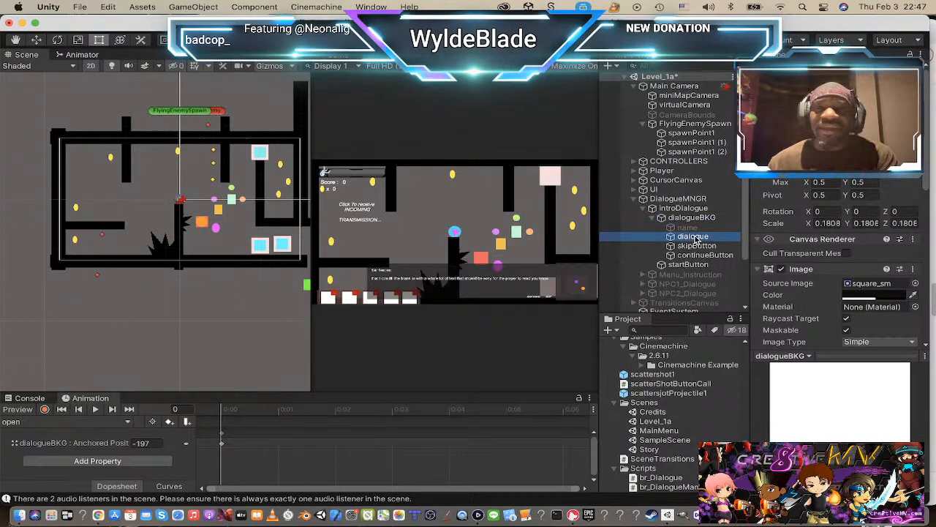
pyautogui.scroll(-3, 818, 236)
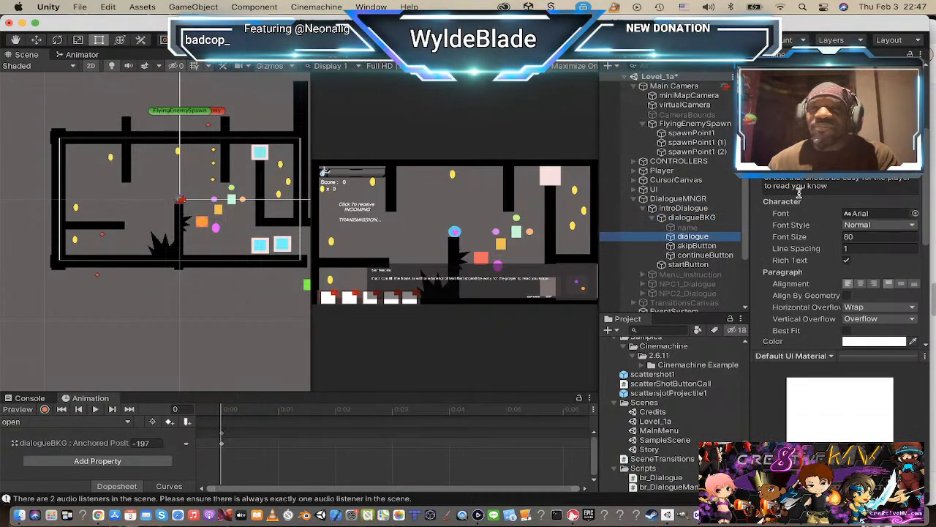
pyautogui.scroll(5, 809, 182)
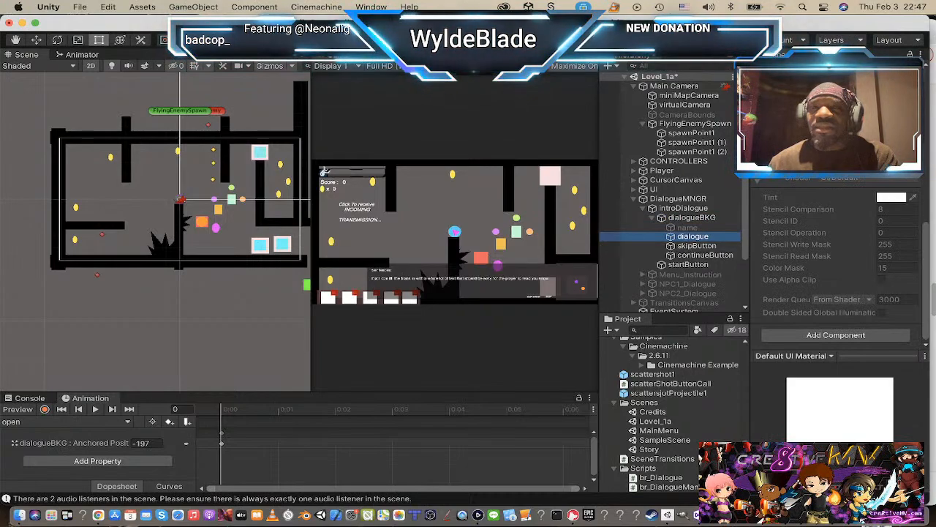
# Step: Frame skipButton in the scene view to examine the dialogue box layout, and collapse dialogueBKG and introDialogue in the hierarchy
pyautogui.click(697, 246)
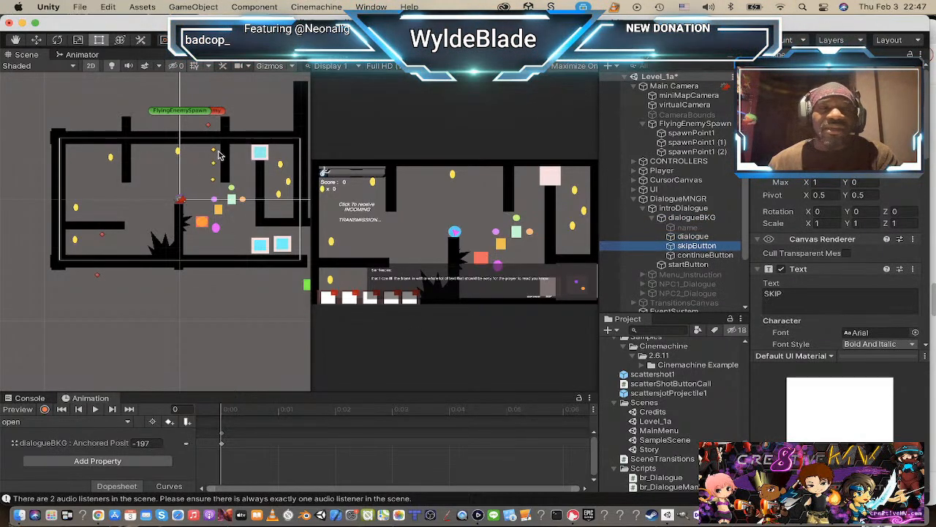
pyautogui.press('f')
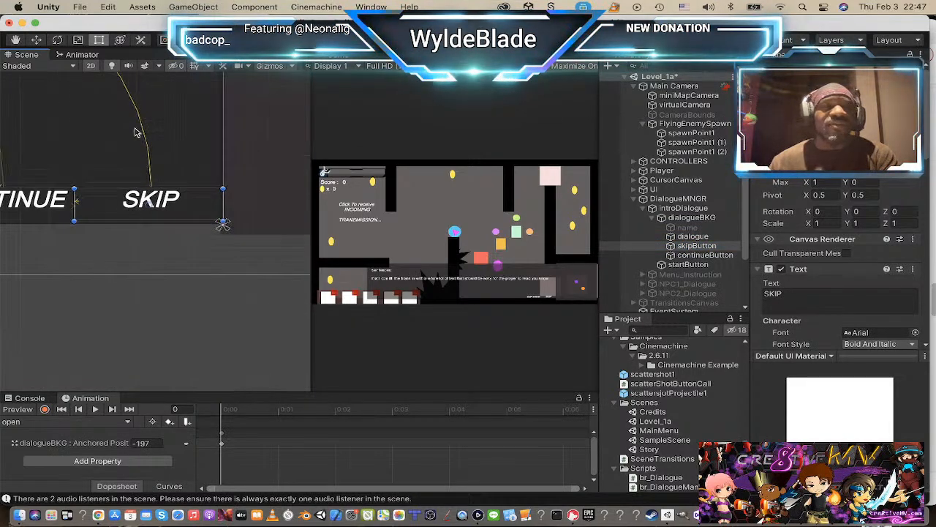
pyautogui.moveTo(118, 199); pyautogui.dragTo(256, 329, button='middle')
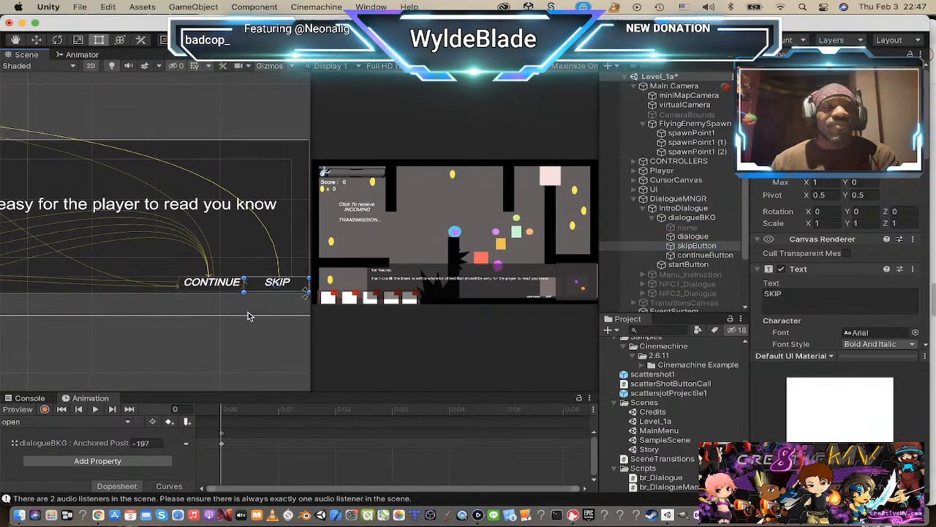
pyautogui.scroll(-2, 211, 294)
pyautogui.scroll(-2, 178, 295)
pyautogui.moveTo(130, 309); pyautogui.dragTo(304, 301, button='middle')
pyautogui.scroll(-3, 244, 286)
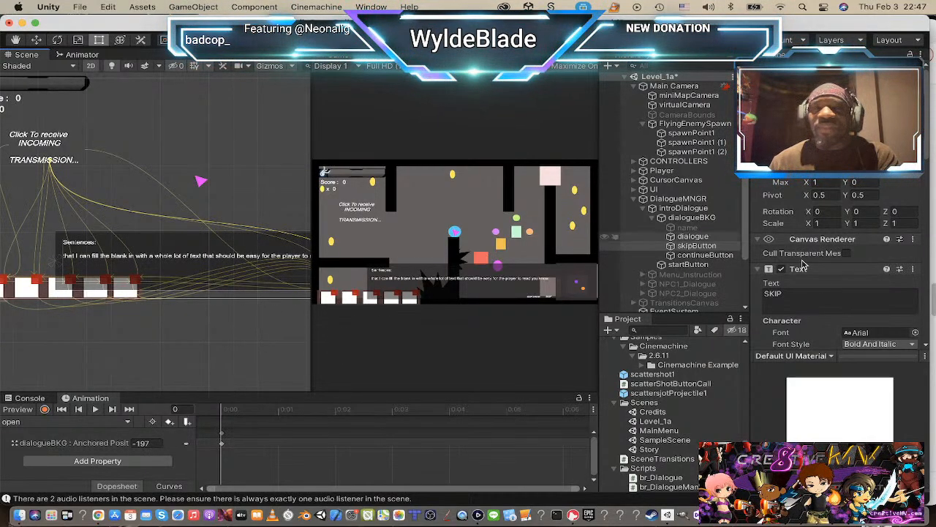
pyautogui.click(653, 219)
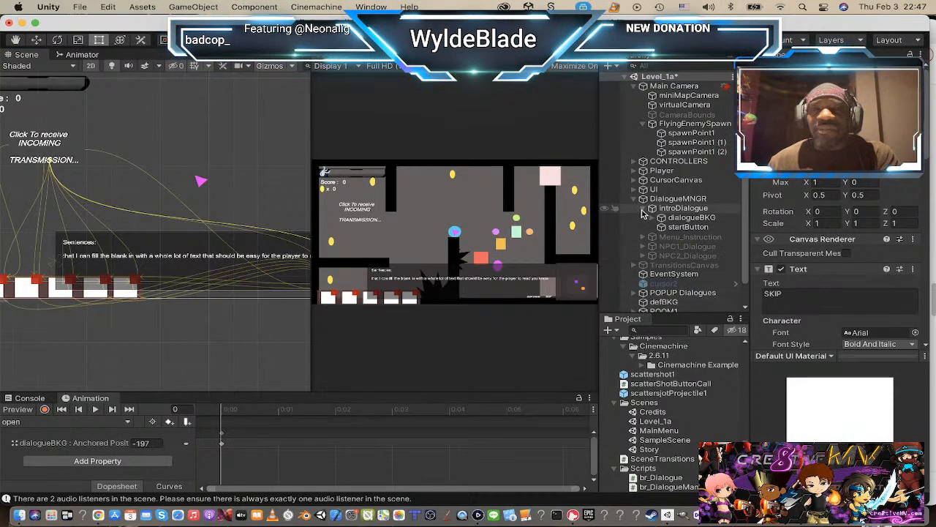
pyautogui.click(653, 209)
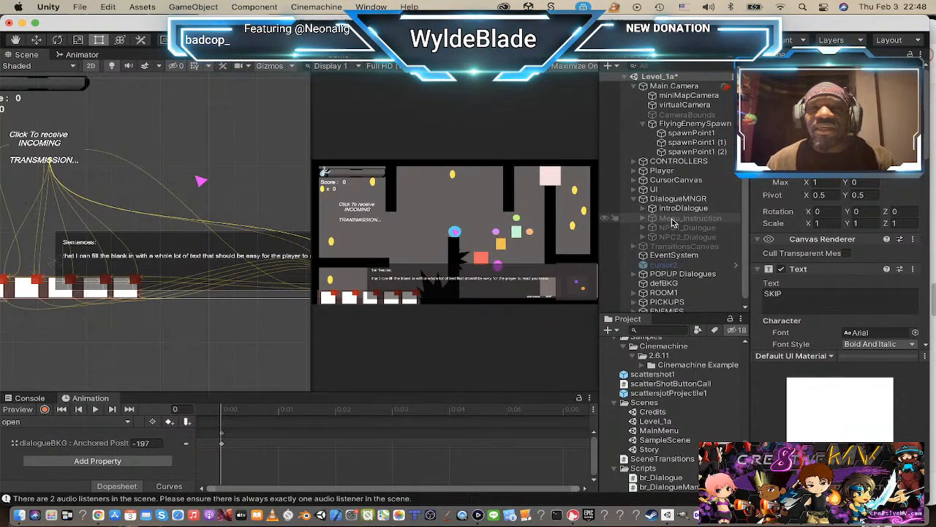
# Step: Run Level_1a with the game view maximized and move and jump the player over to the level's left wall
pyautogui.press('super+p')
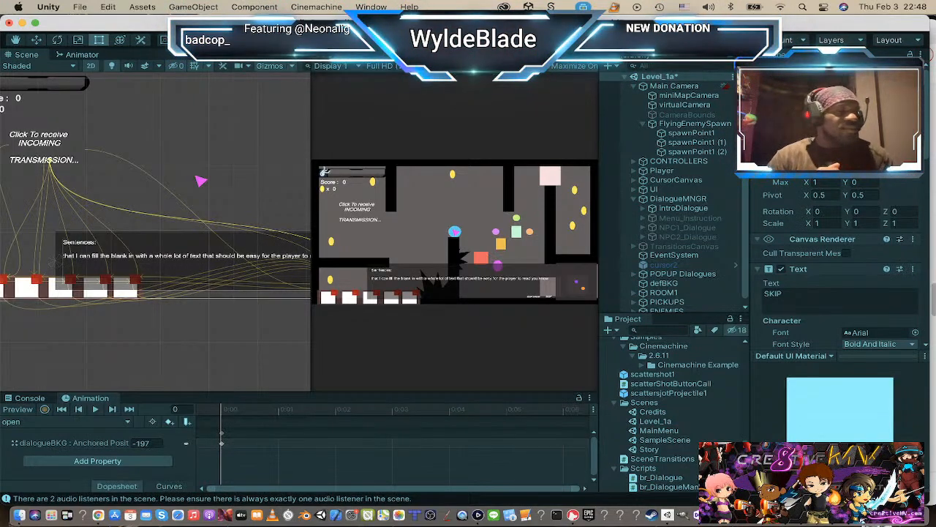
pyautogui.hotkey('shift', 'space')
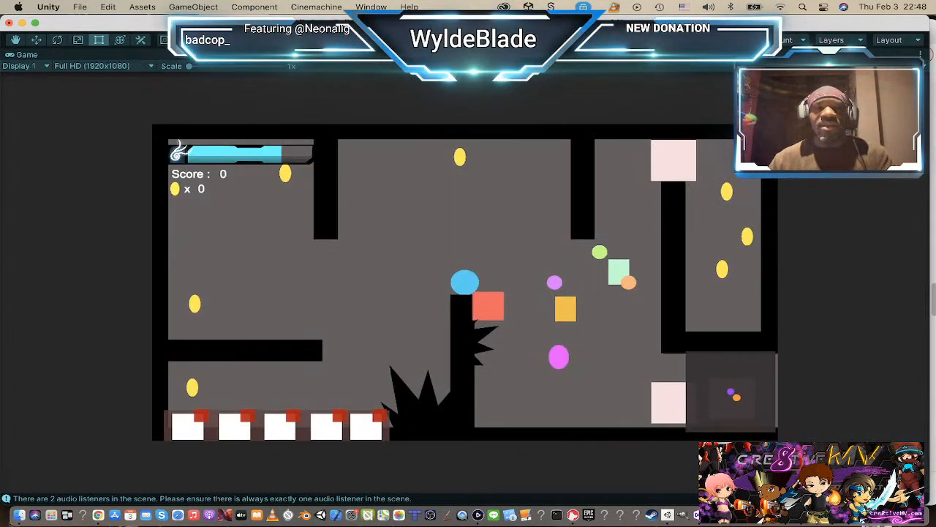
pyautogui.press('d')
pyautogui.press('space')
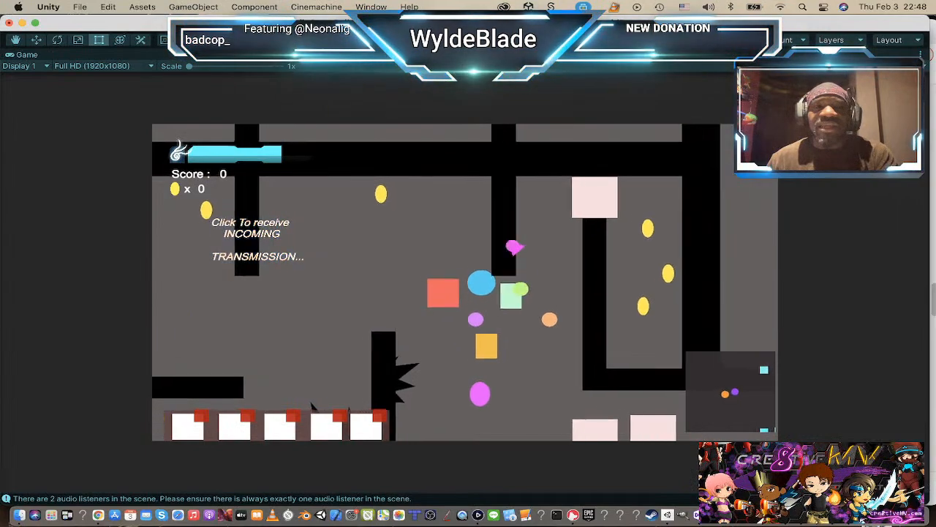
pyautogui.press('space')
pyautogui.press('a')
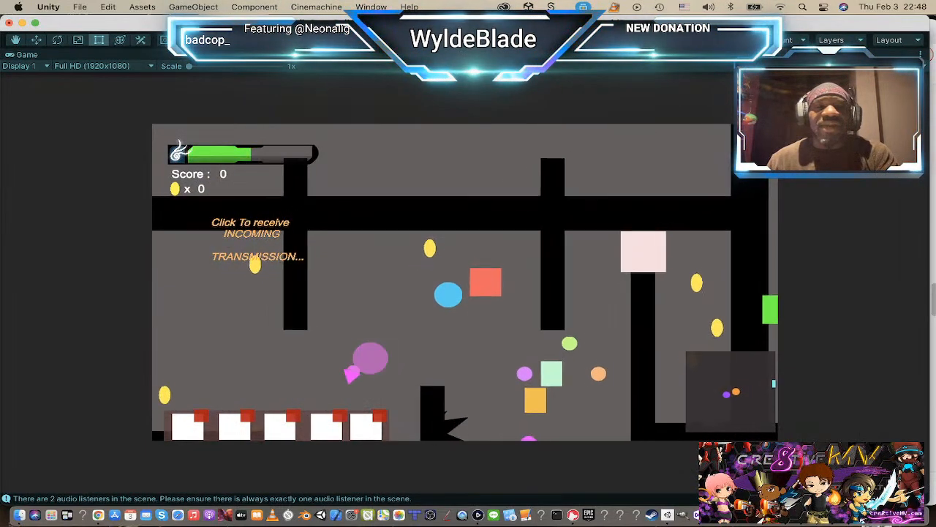
pyautogui.press('a')
pyautogui.press('space')
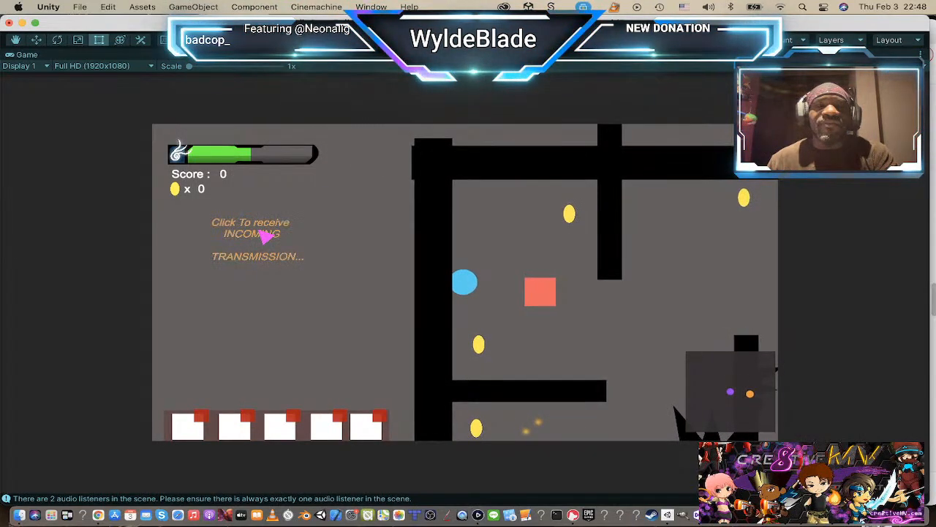
# Step: Open the incoming transmission in the running game and continue through its dialogue lines until the conversation ends
pyautogui.click(266, 236)
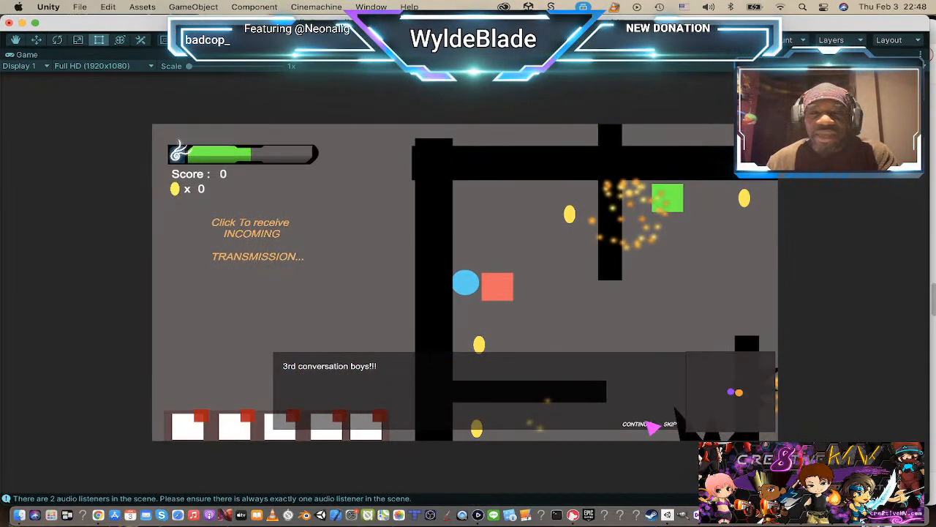
pyautogui.click(639, 425)
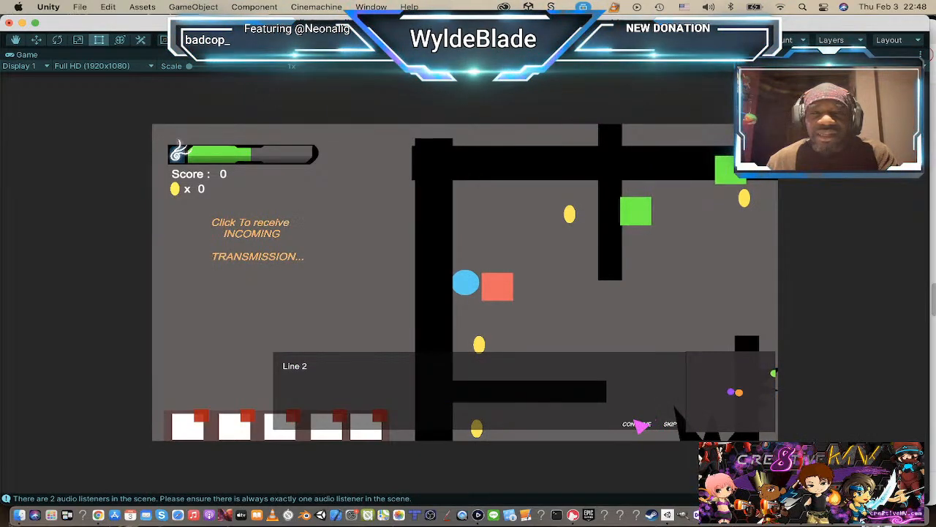
pyautogui.click(640, 426)
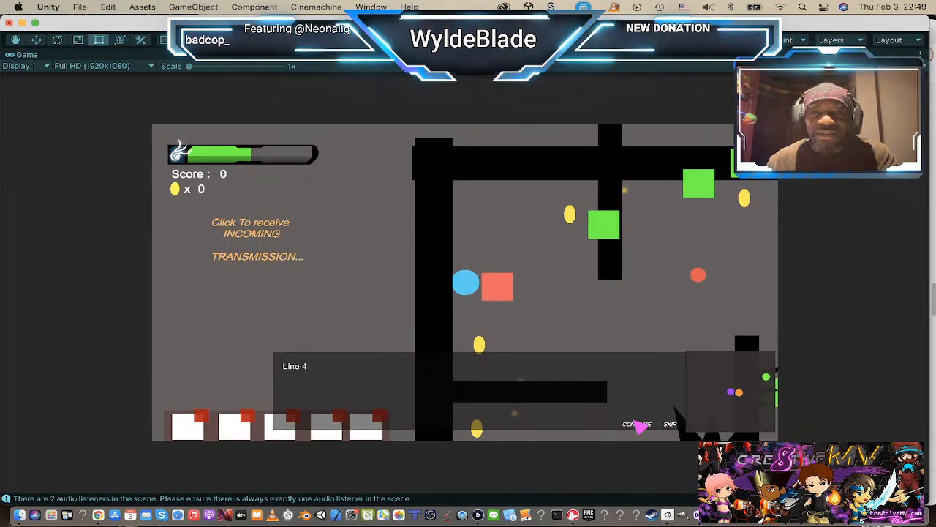
pyautogui.click(640, 426)
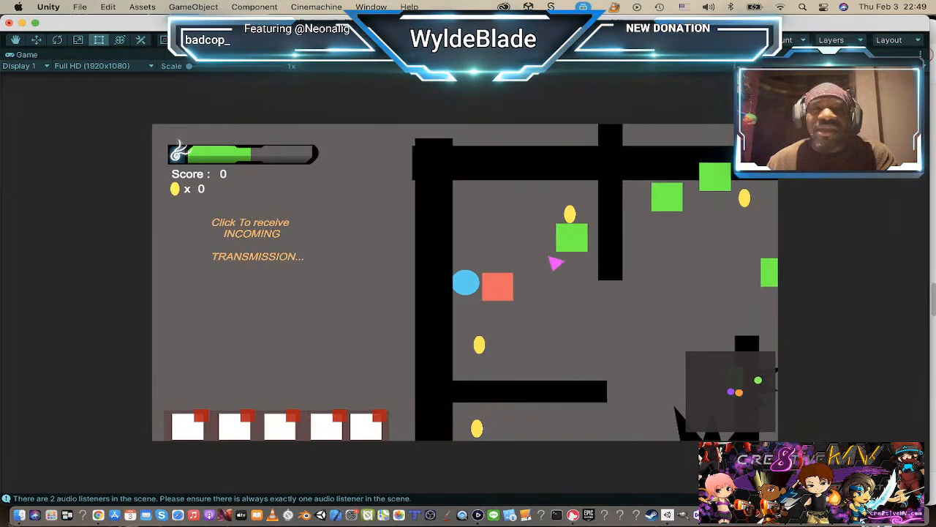
# Step: Play the player through Level_1a past the enemies, collect a coin, and restart the level
pyautogui.press('s')
pyautogui.press('d')
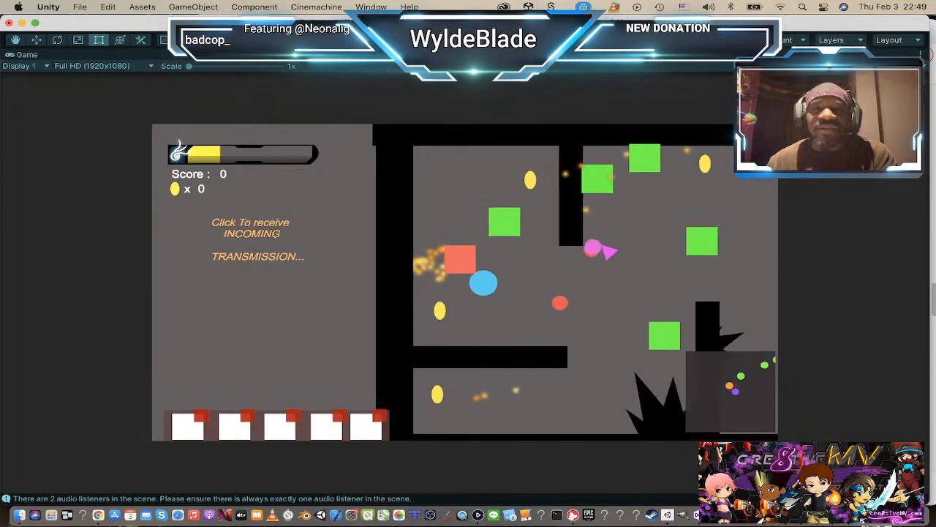
pyautogui.press('w')
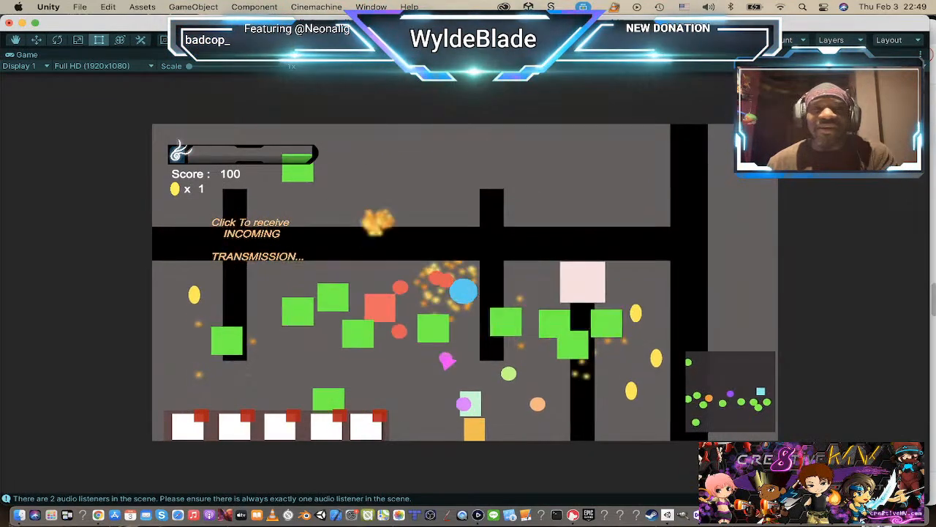
pyautogui.press('r')
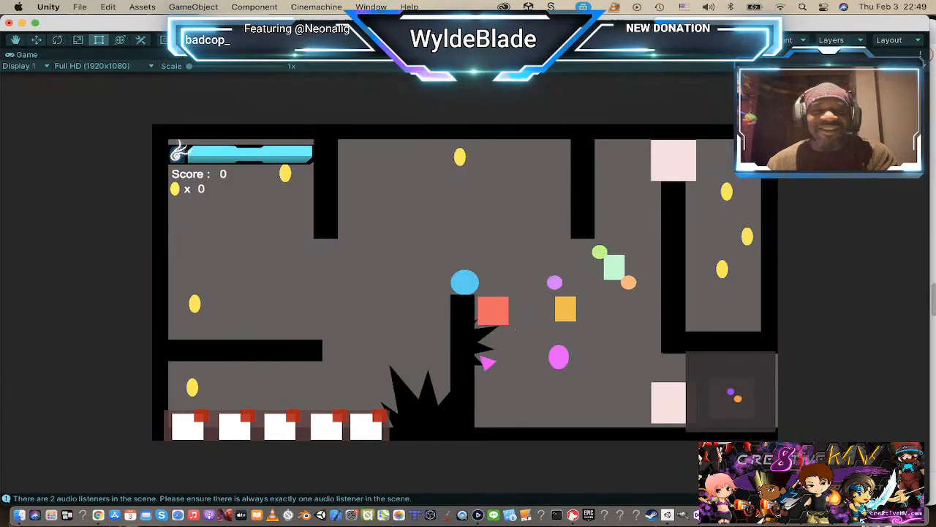
# Step: Collect the yellow square and purple circle pickups, and jump the player back around the level's left wall
pyautogui.press('d')
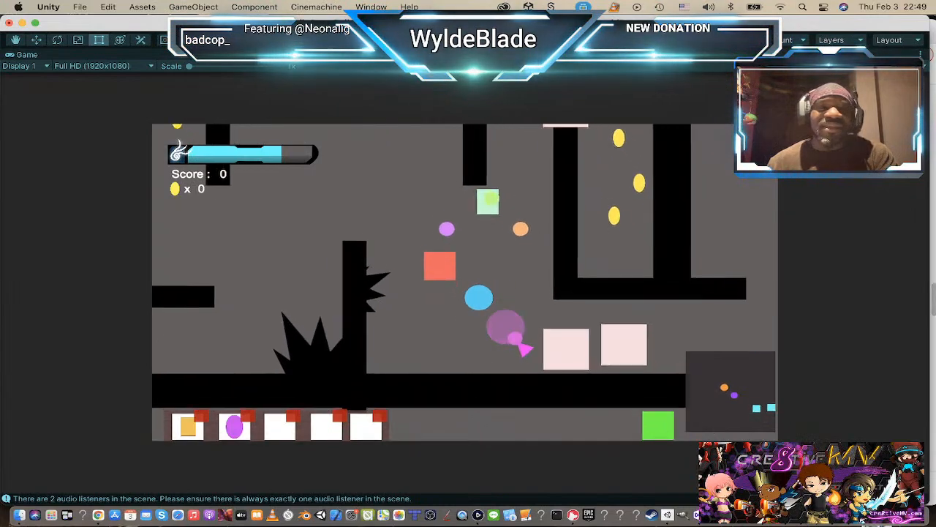
pyautogui.press('space')
pyautogui.press('a')
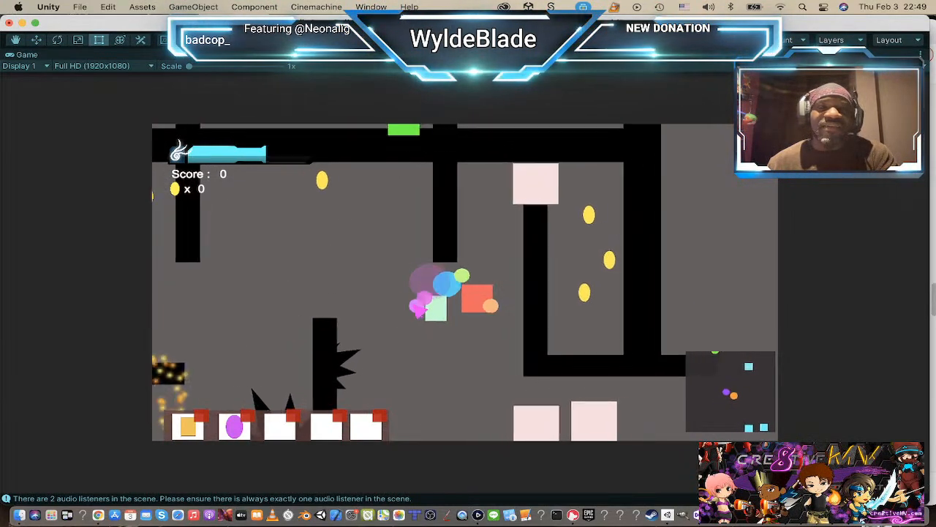
pyautogui.press('space')
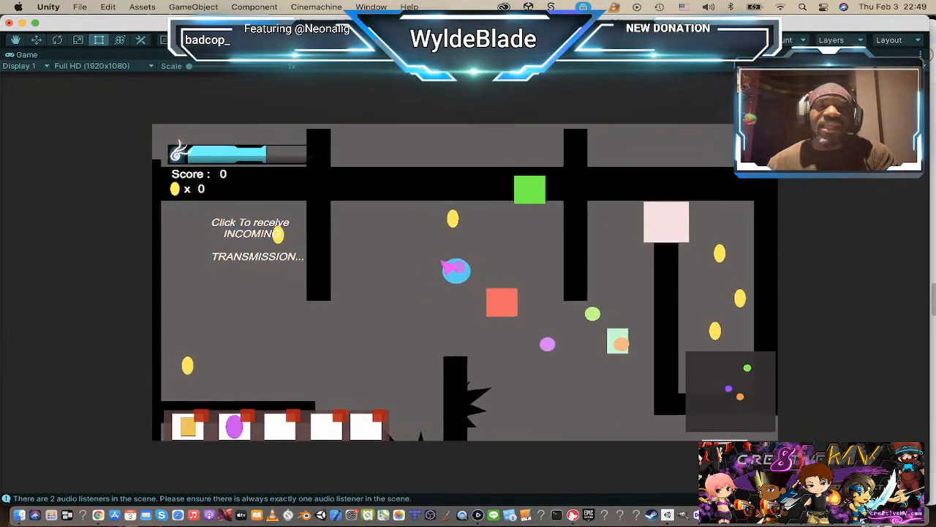
pyautogui.press('a')
pyautogui.press('space')
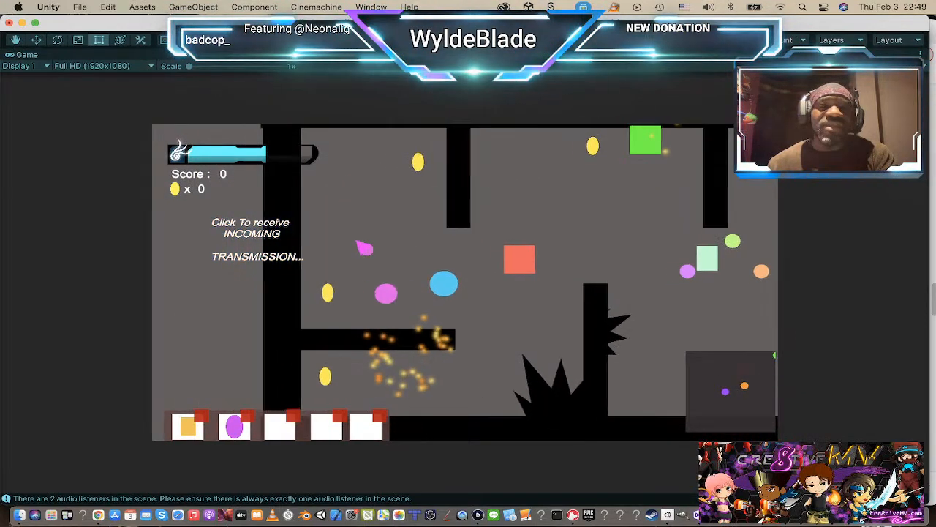
pyautogui.press('space')
pyautogui.press('d')
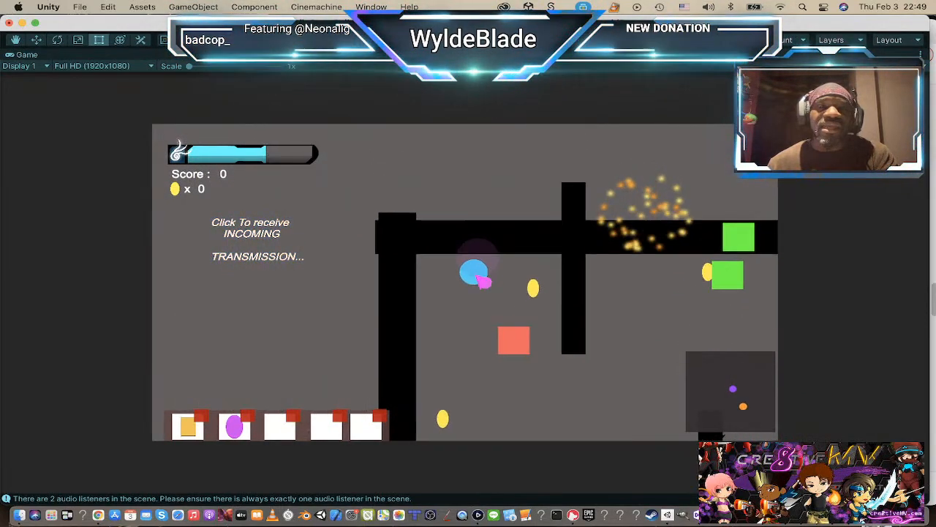
pyautogui.press('d')
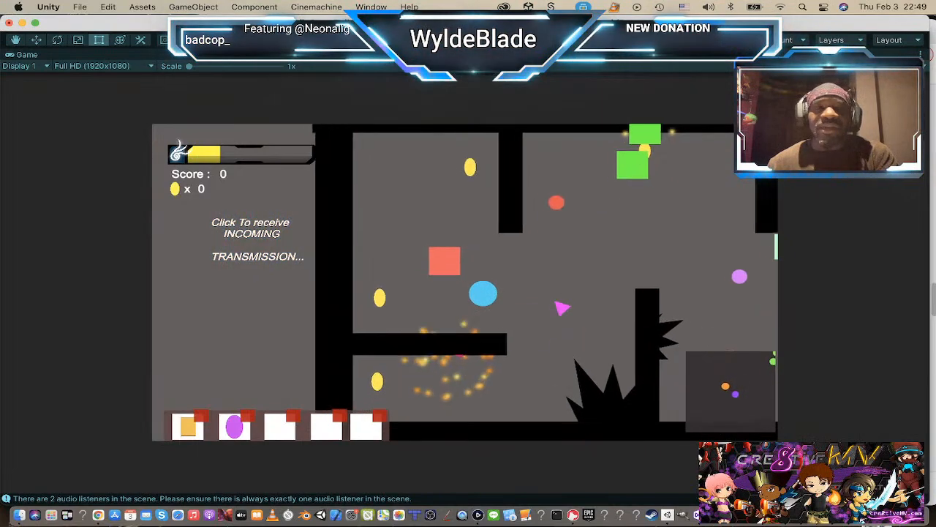
# Step: Use the purple pickup from inventory slot 2, keep moving through the enemies until the player is defeated, and restart the level
pyautogui.press('2')
pyautogui.press('a')
pyautogui.press('space')
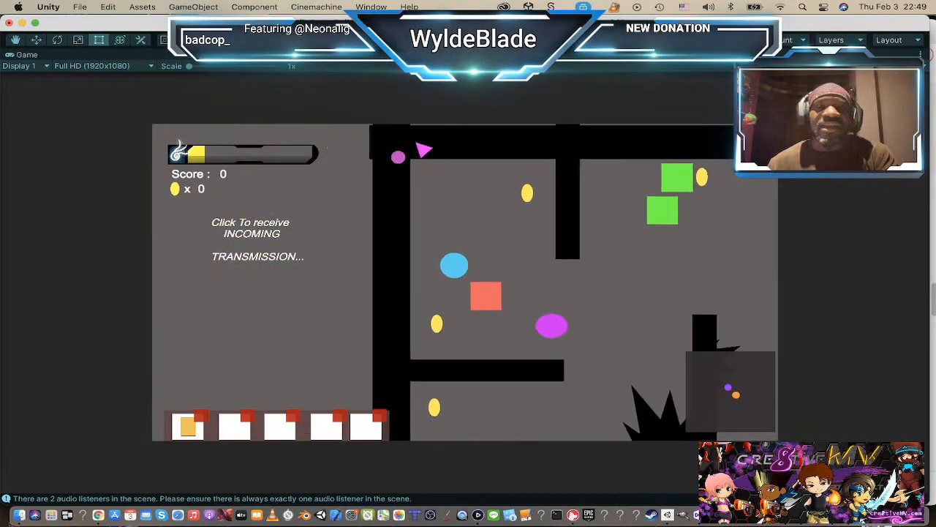
pyautogui.press('d')
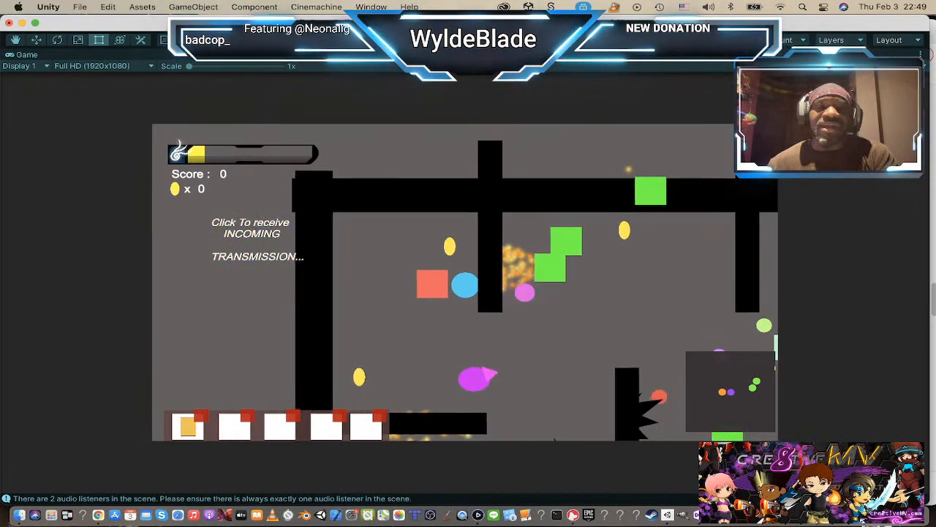
pyautogui.press('d')
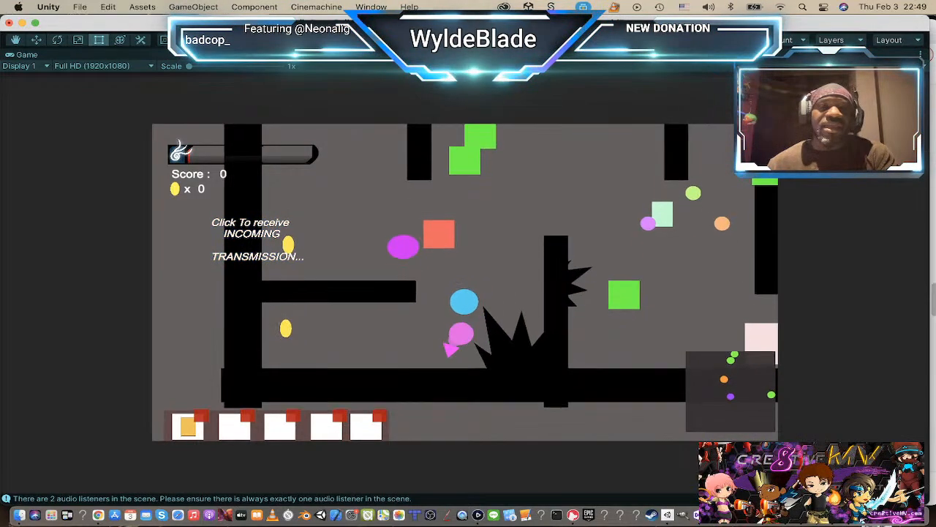
pyautogui.press('a')
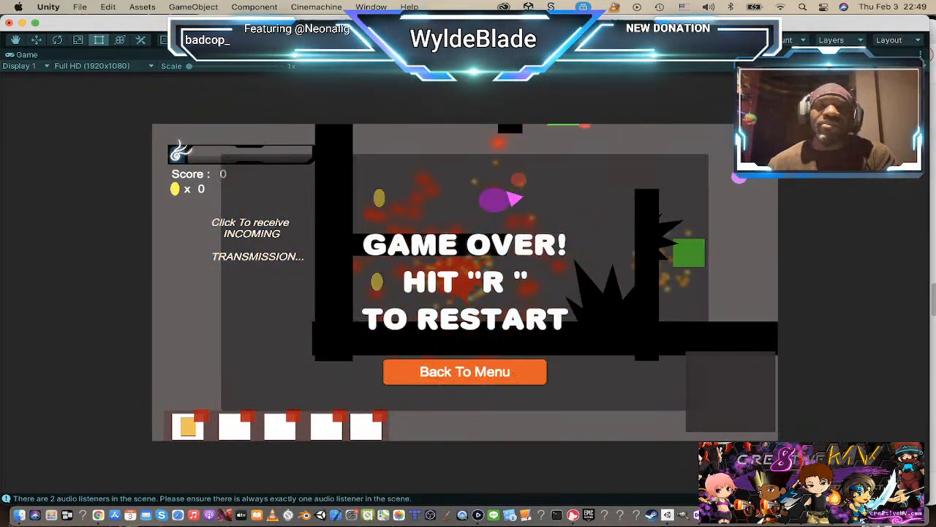
pyautogui.press('r')
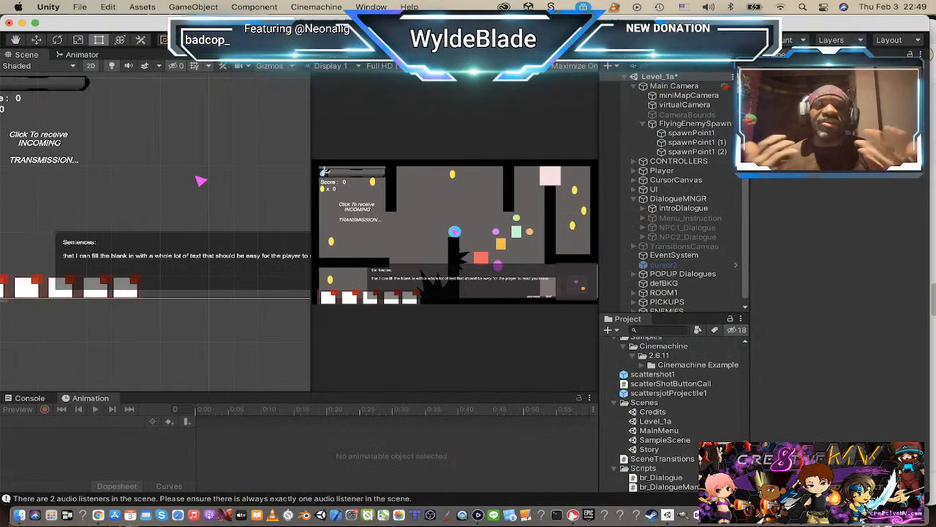
# Step: Show the whole UI canvas in the scene view and open introDialogue's Br_Dialogue Manager settings
pyautogui.scroll(-5, 82, 220)
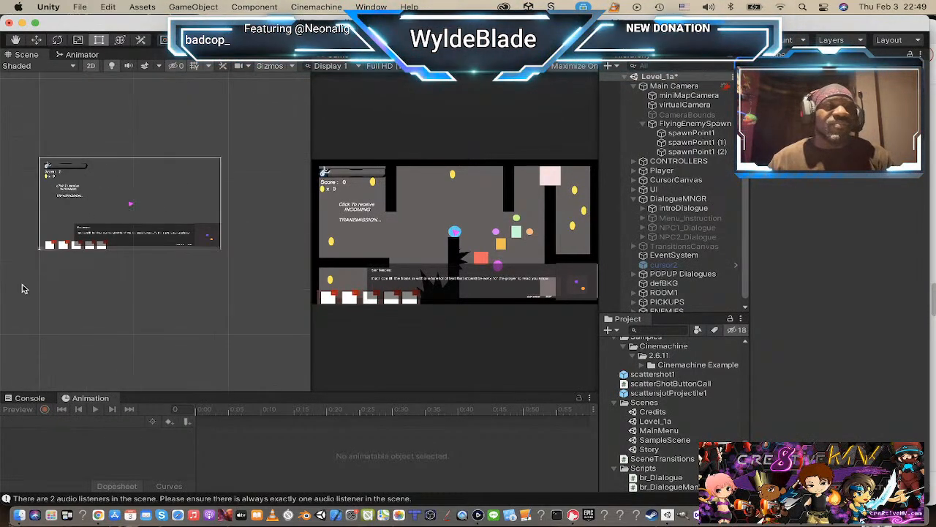
pyautogui.scroll(-4, 80, 278)
pyautogui.scroll(1, 80, 278)
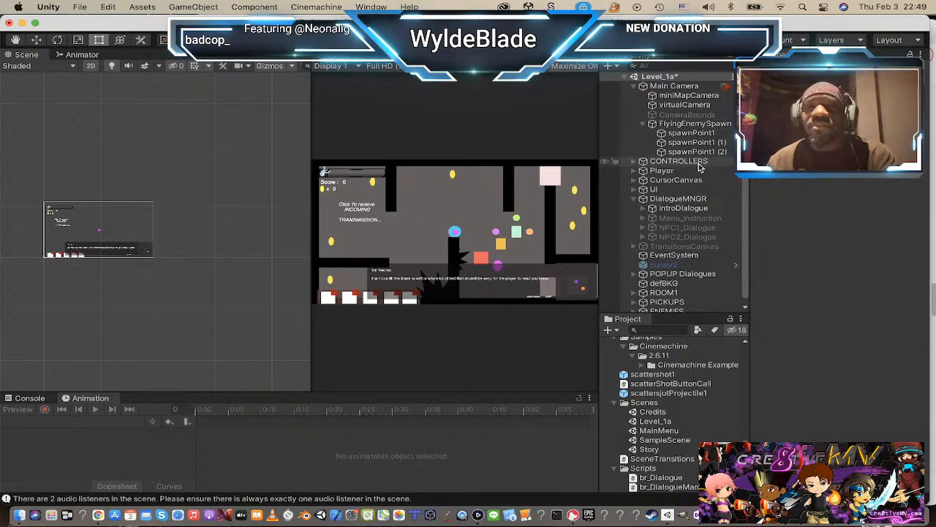
pyautogui.click(689, 210)
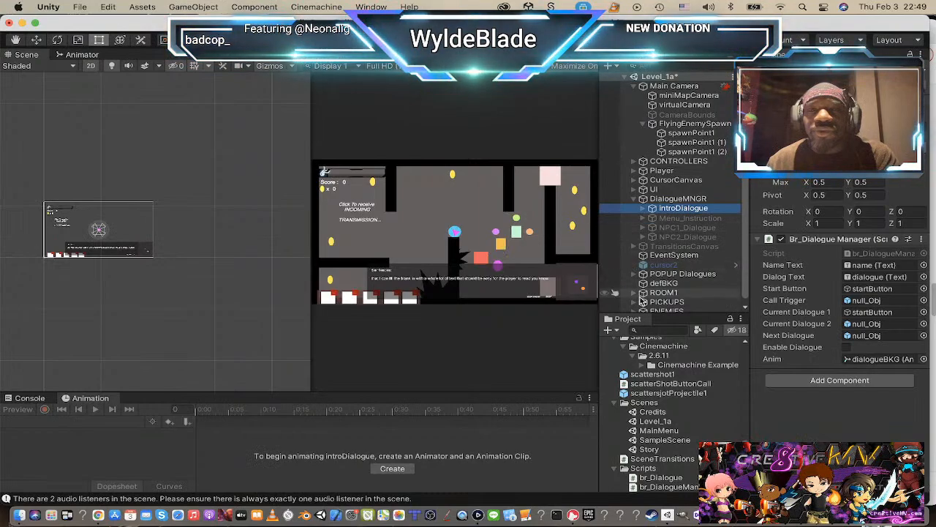
# Step: Expand ROOM1 to look through its child objects, and return to Menu_Instruction and introDialogue under DialogueMNGR
pyautogui.scroll(-1, 667, 247)
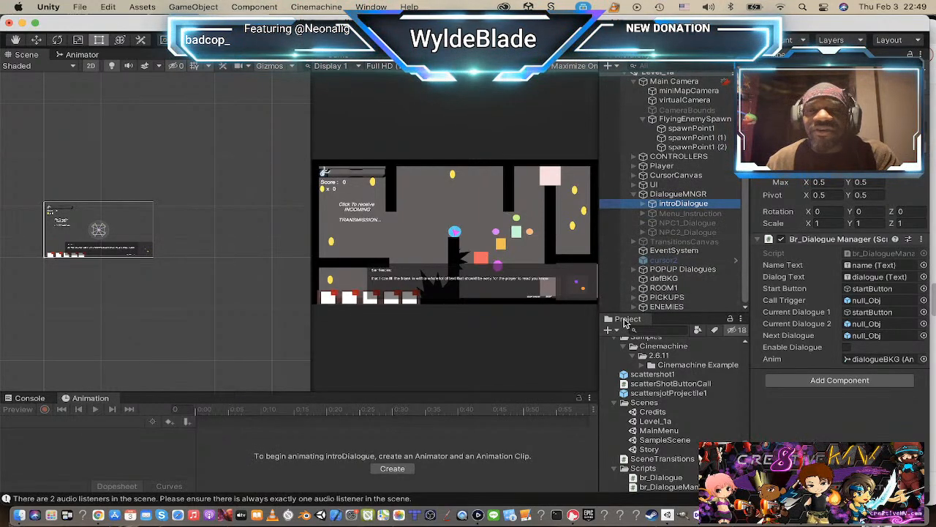
pyautogui.click(635, 288)
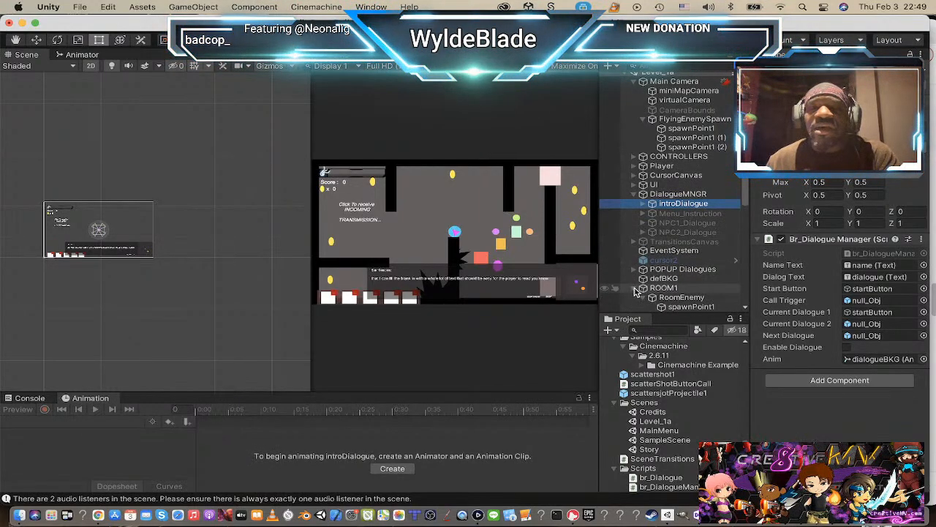
pyautogui.scroll(-5, 644, 275)
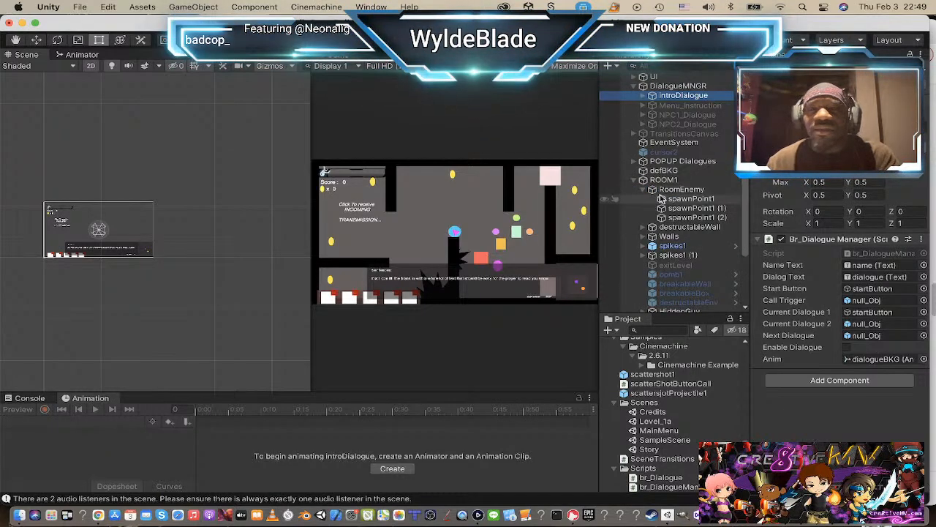
pyautogui.scroll(-2, 662, 200)
pyautogui.scroll(-1, 662, 205)
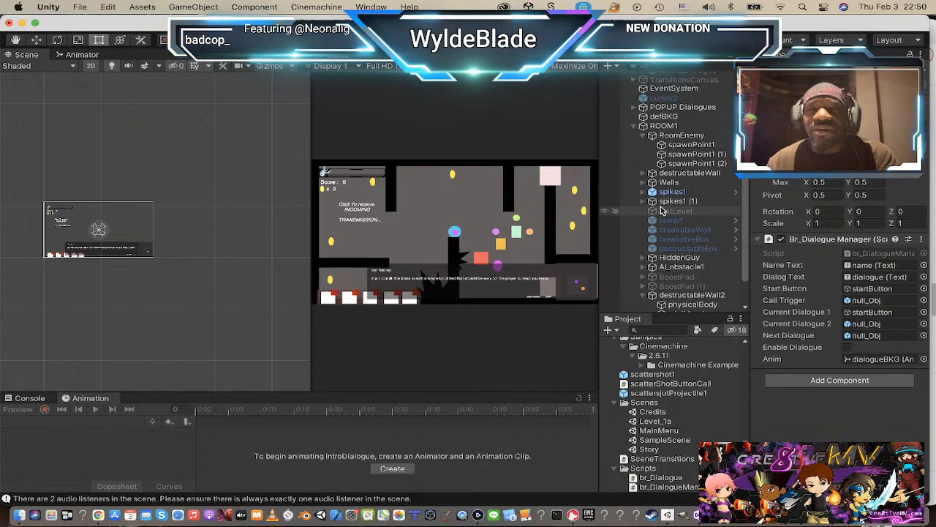
pyautogui.scroll(-2, 680, 259)
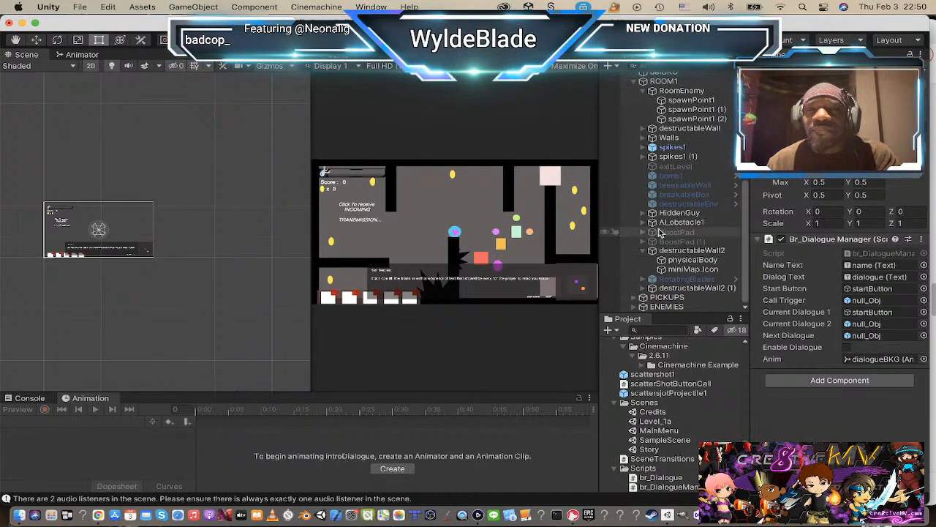
pyautogui.scroll(3, 102, 263)
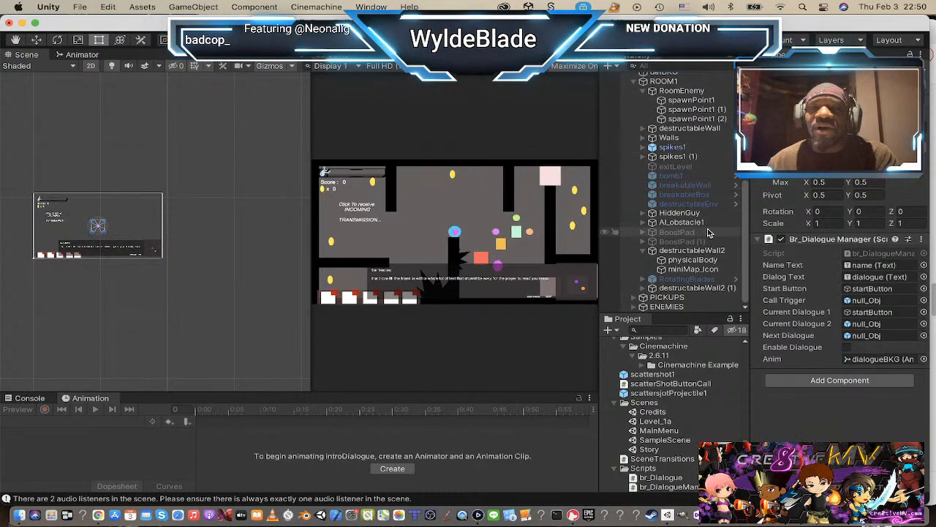
pyautogui.scroll(3, 707, 222)
pyautogui.scroll(2, 702, 214)
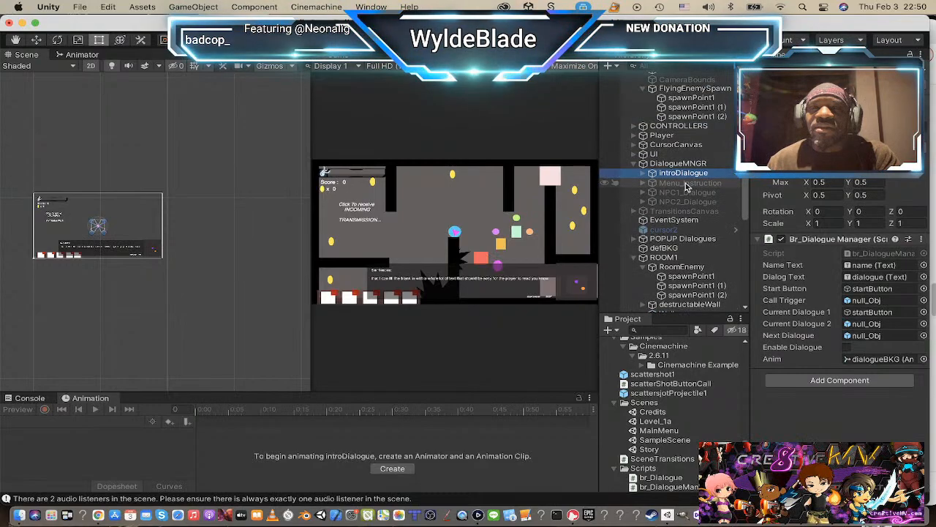
pyautogui.click(616, 184)
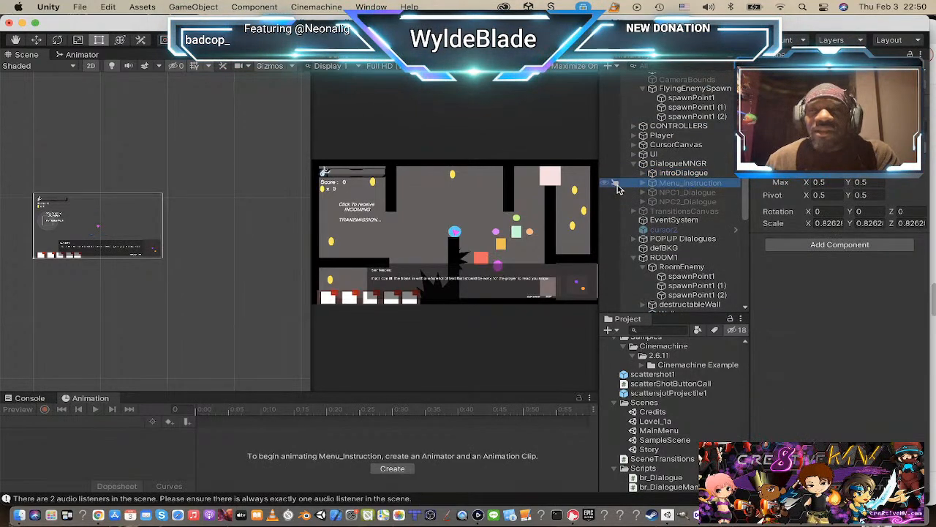
pyautogui.click(673, 174)
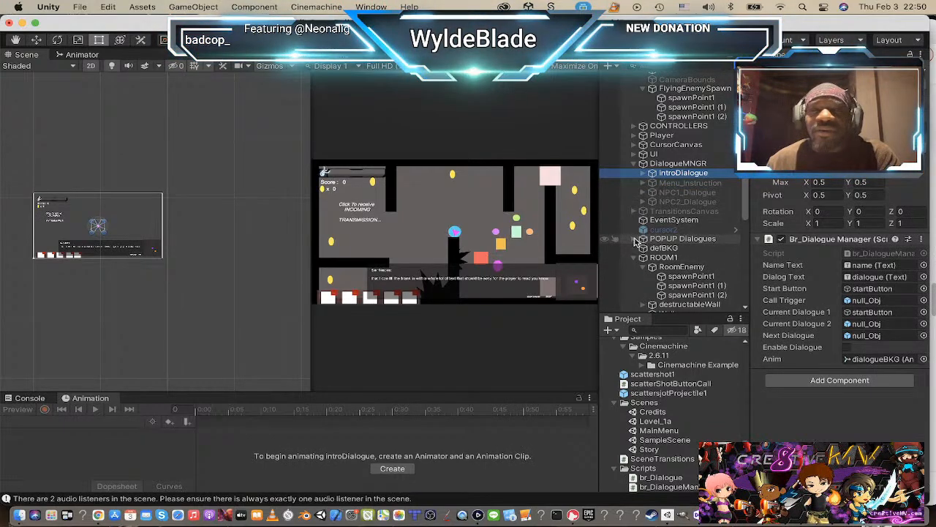
# Step: Expand POPUP Dialogues and locate AwakeDialogue1, NPC1_Dialogue_Box and NPC2_Dialogue_Box in the scene view
pyautogui.click(635, 239)
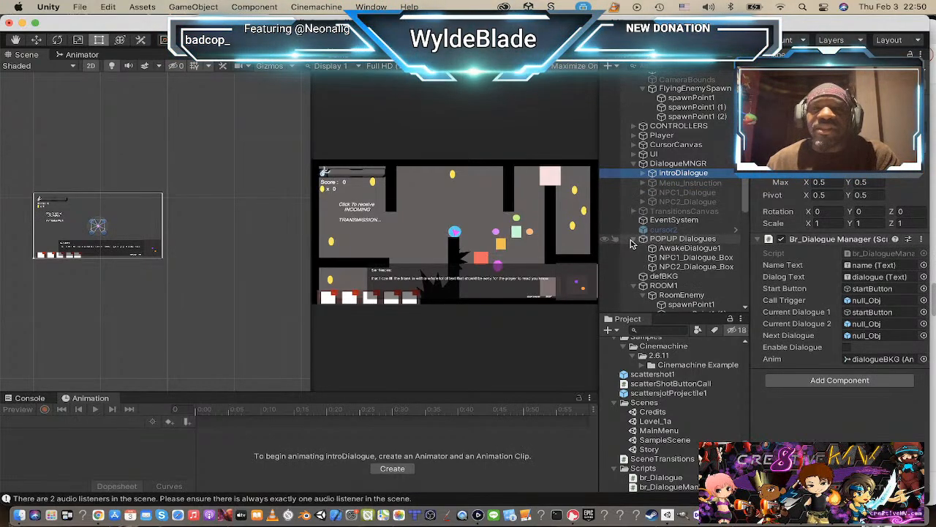
pyautogui.click(690, 248)
pyautogui.press('f')
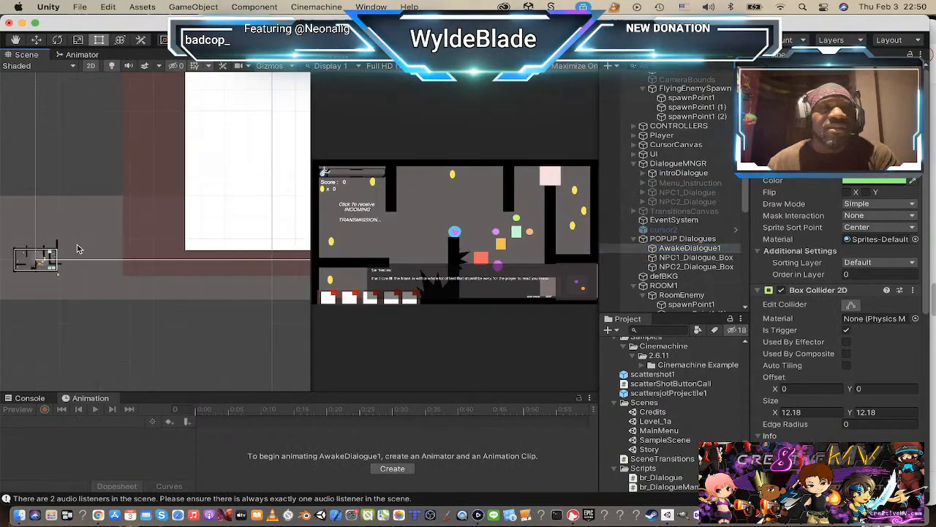
pyautogui.scroll(-5, 100, 291)
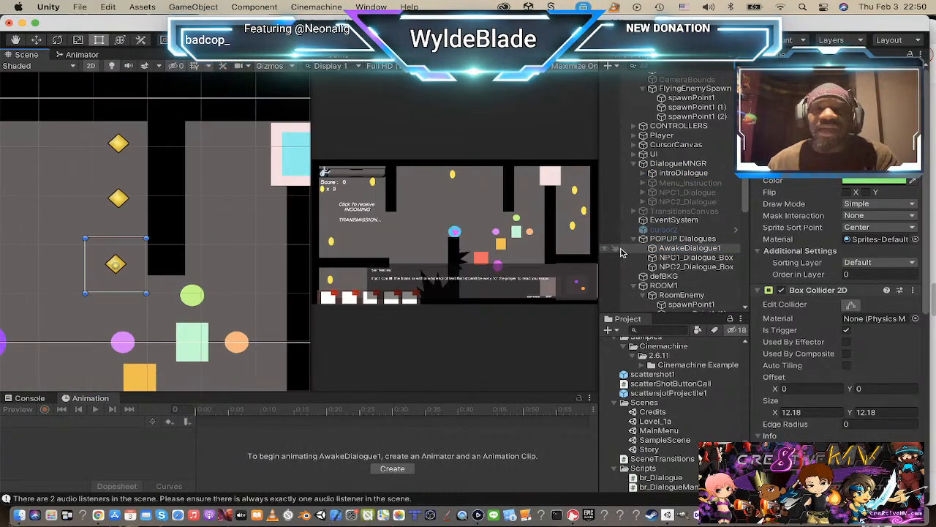
pyautogui.click(674, 257)
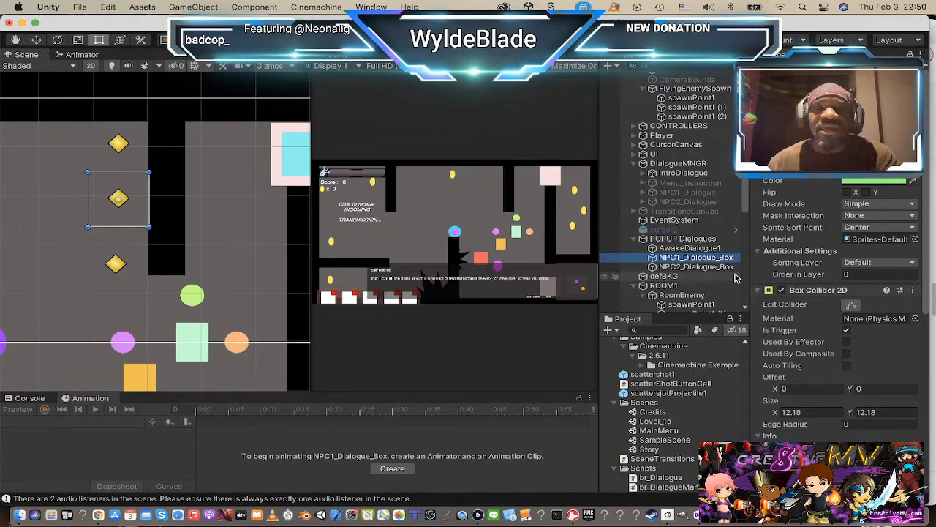
pyautogui.click(718, 270)
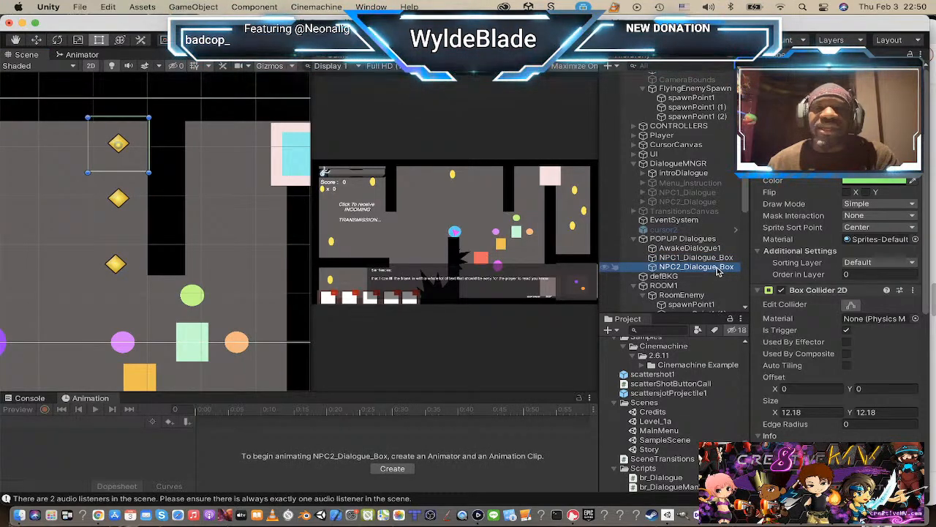
pyautogui.click(717, 261)
# Step: Give AwakeDialogue1, NPC1_Dialogue_Box and NPC2_Dialogue_Box yellow label icons that show their names in the scene view
pyautogui.click(713, 250)
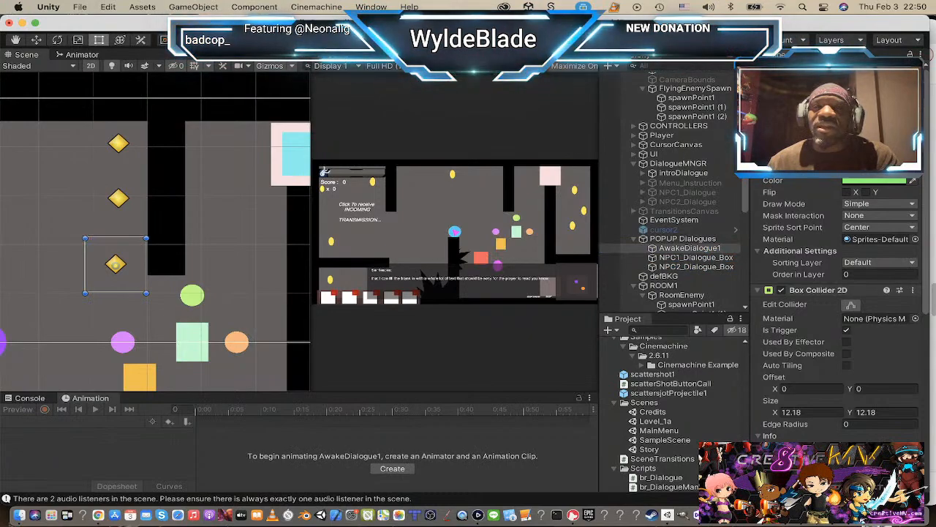
pyautogui.click(681, 249)
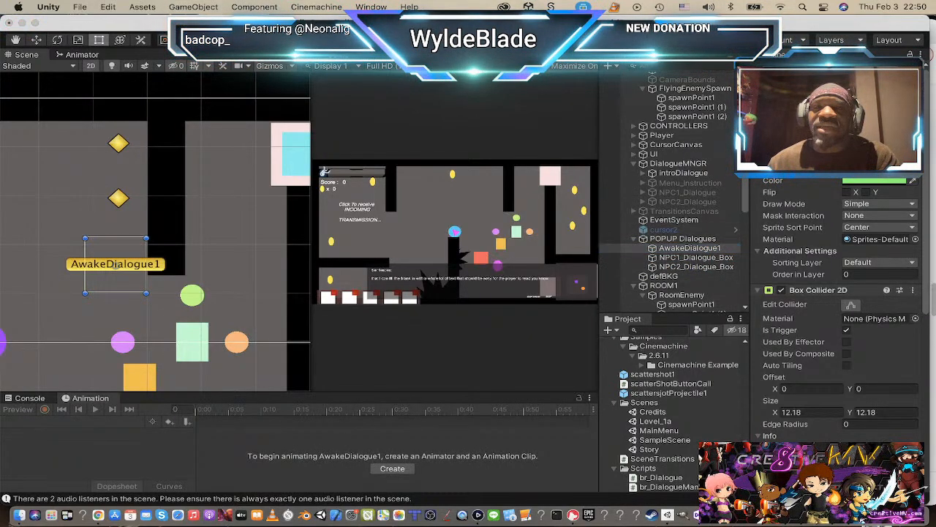
pyautogui.click(695, 258)
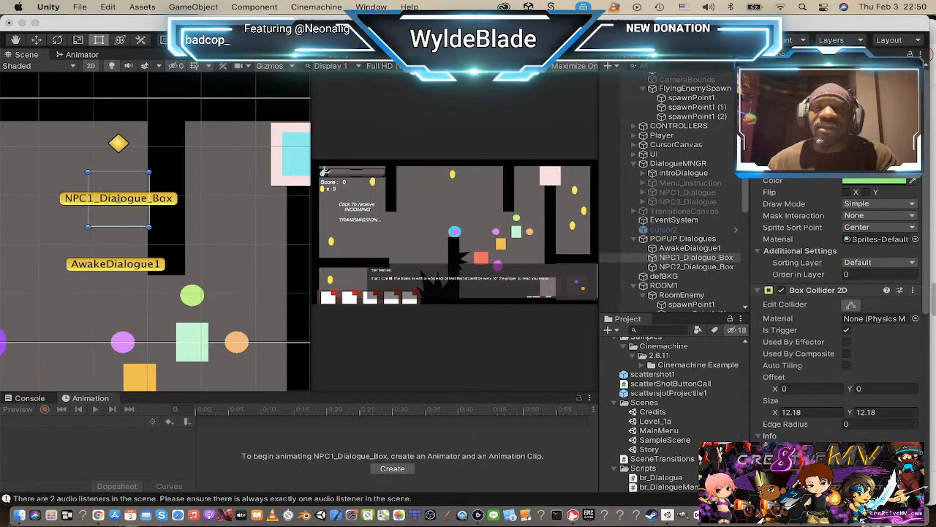
pyautogui.click(691, 258)
pyautogui.click(691, 267)
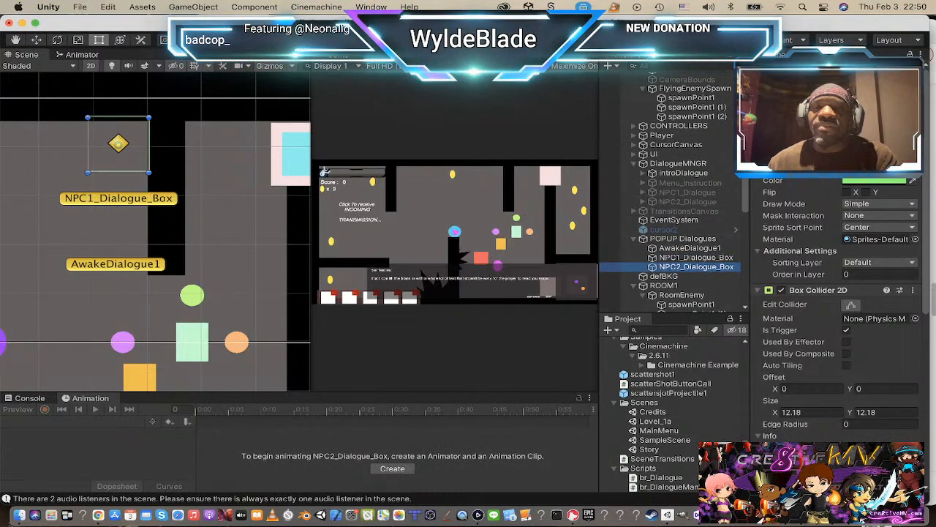
pyautogui.click(773, 110)
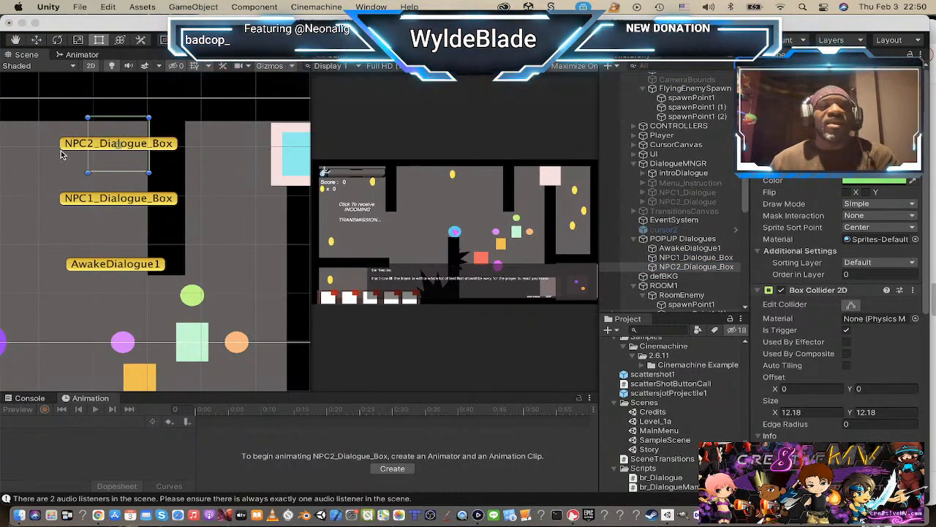
# Step: Try to stretch NPC2_Dialogue_Box's box collider down past the AwakeDialogue1 label, and undo the change
pyautogui.scroll(-6, 83, 298)
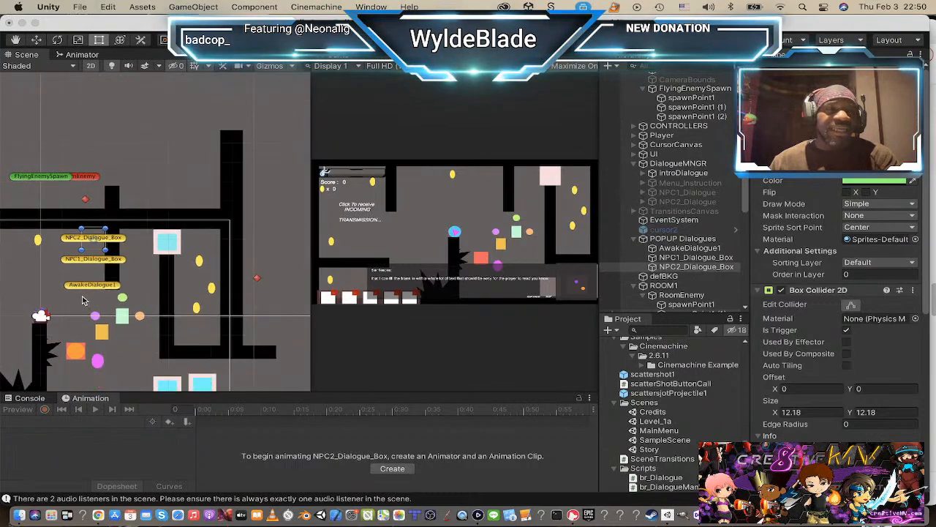
pyautogui.scroll(1, 82, 297)
pyautogui.scroll(-1, 242, 282)
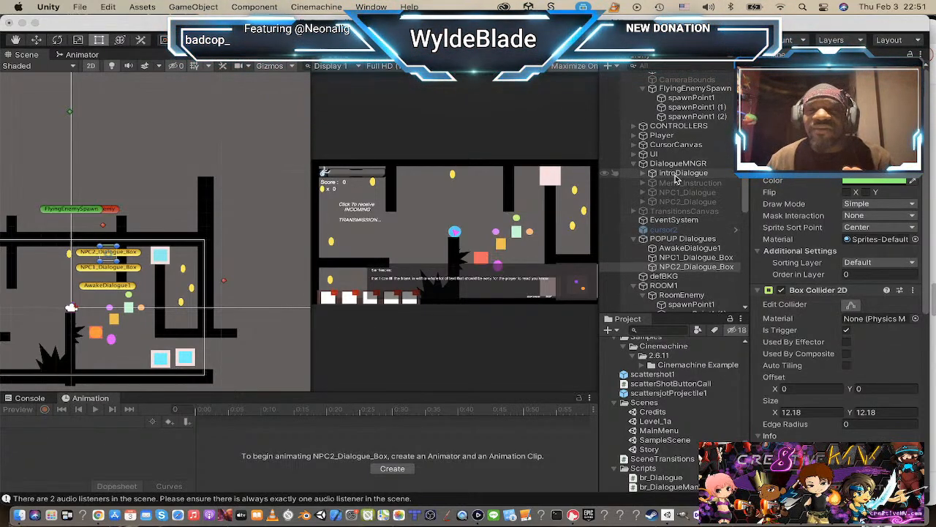
pyautogui.scroll(-5, 841, 223)
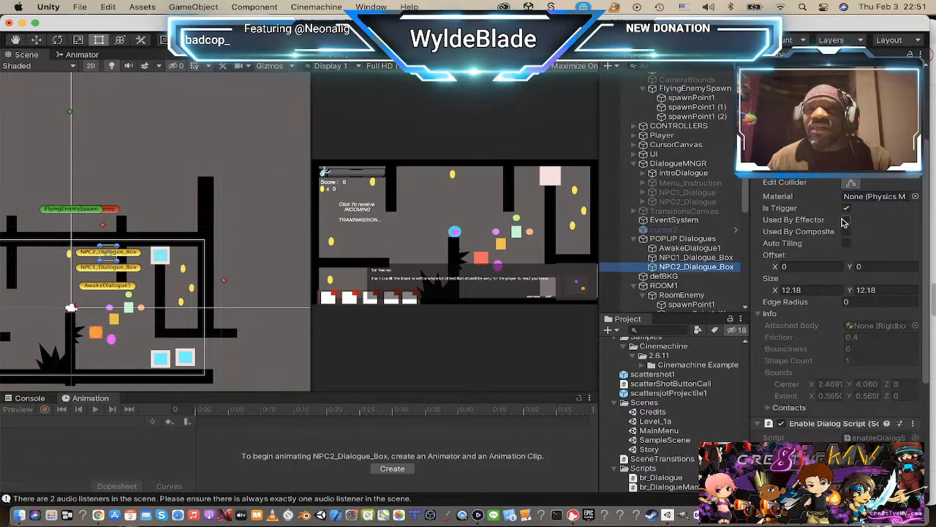
pyautogui.click(851, 184)
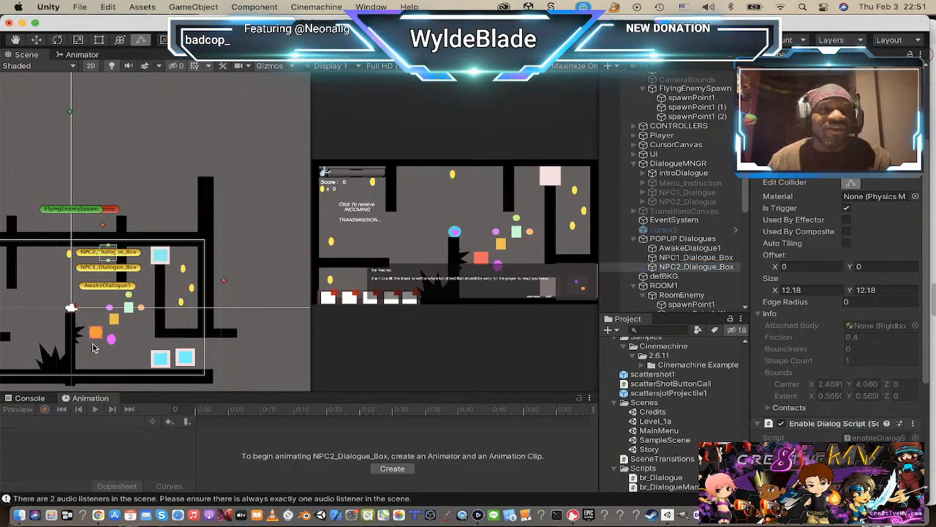
pyautogui.scroll(3, 122, 282)
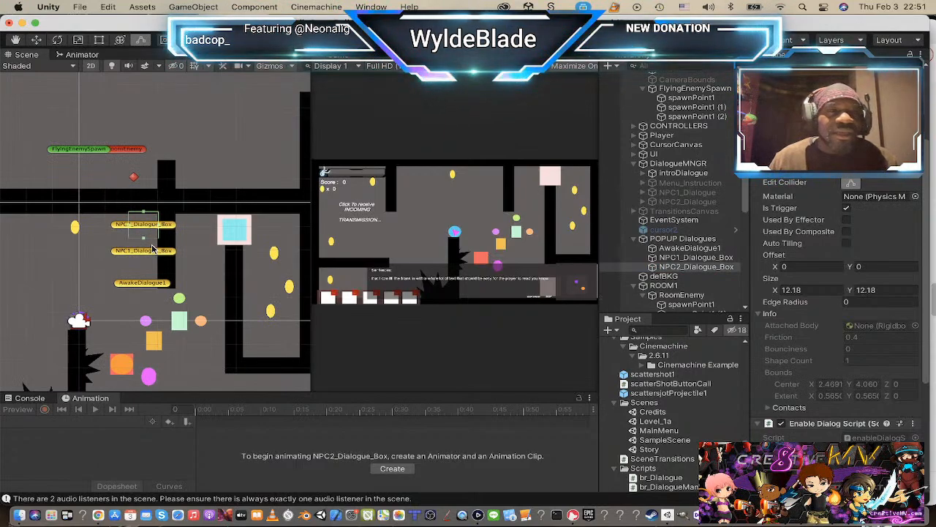
pyautogui.moveTo(143, 240); pyautogui.dragTo(149, 349)
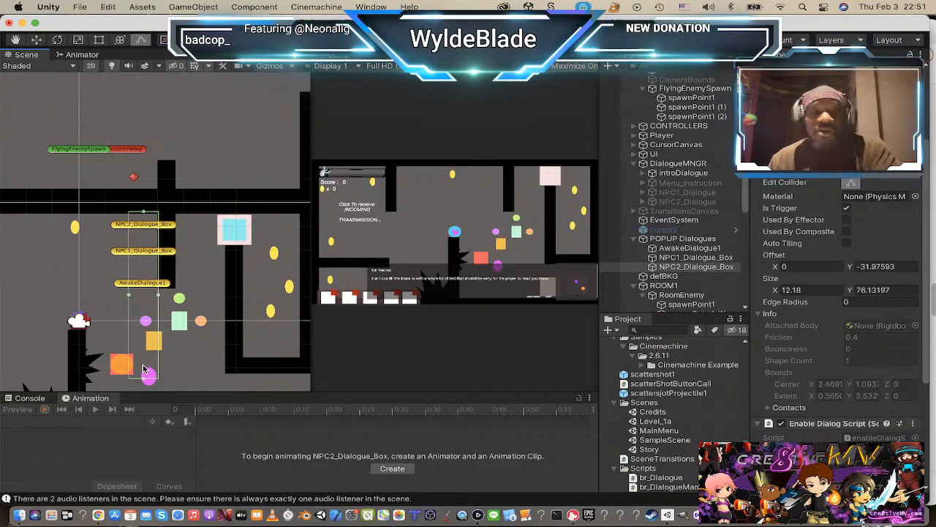
pyautogui.press('super+z')
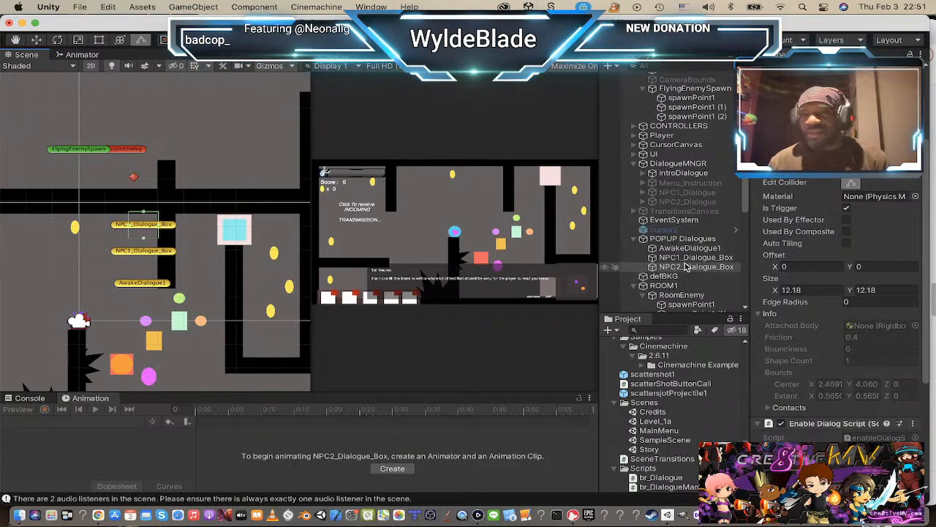
# Step: Collapse POPUP Dialogues, ROOM1 and DialogueMNGR in the scene's object list
pyautogui.click(634, 240)
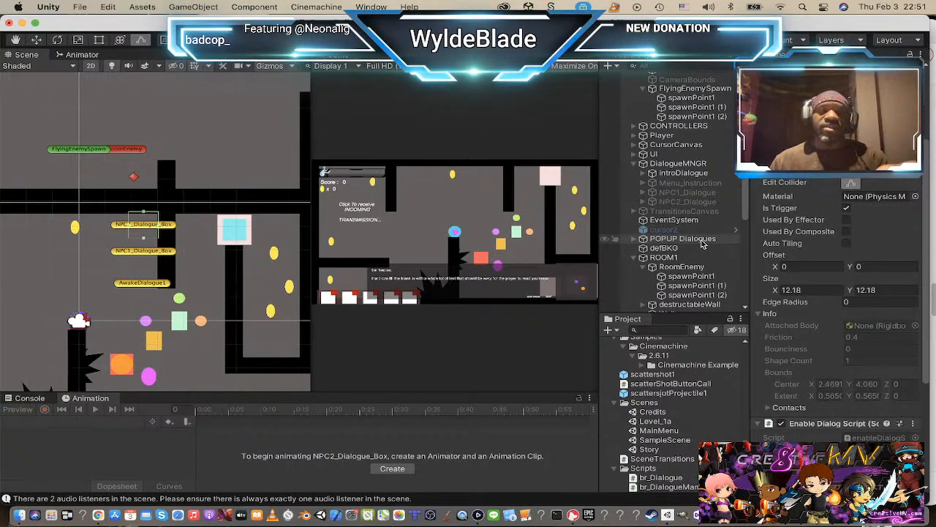
pyautogui.click(635, 258)
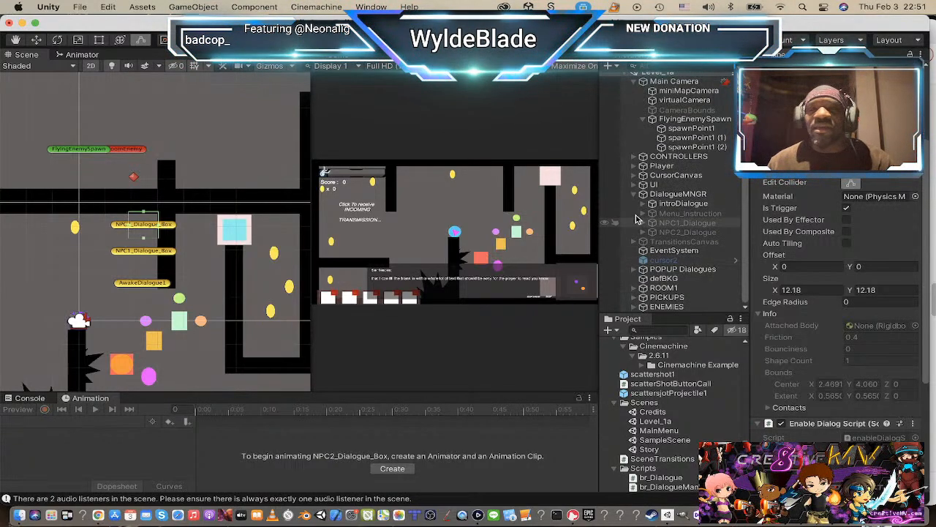
pyautogui.click(635, 195)
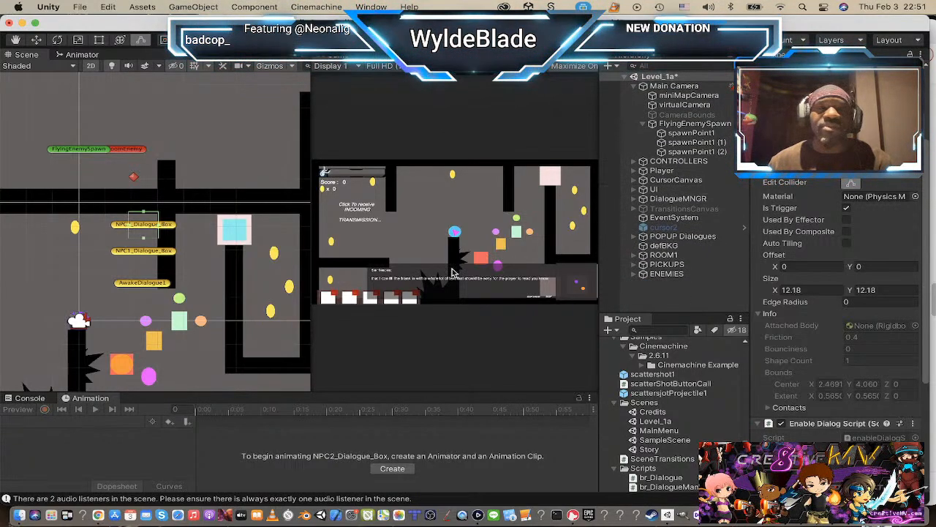
# Step: Try to transform ROOM1, PICKUPS and ENEMIES together in the scene view, and undo the change
pyautogui.scroll(-10, 8, 252)
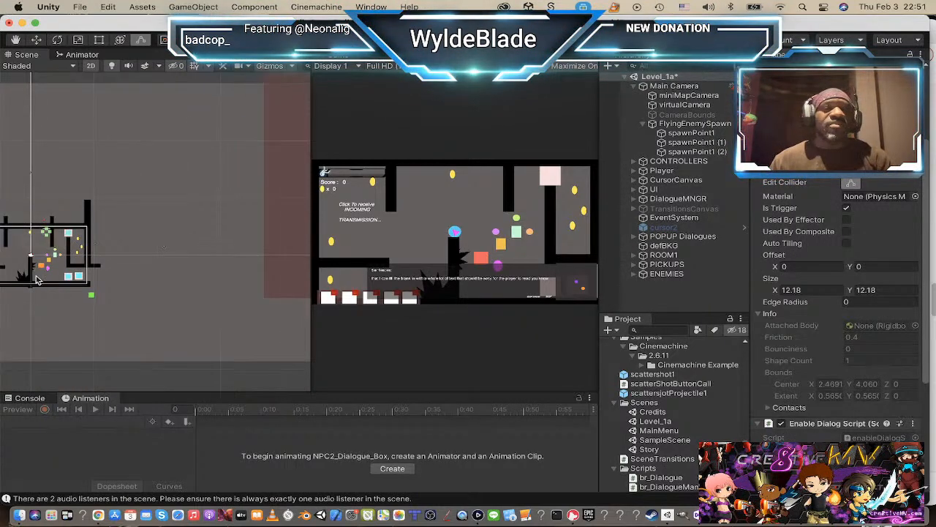
pyautogui.moveTo(84, 266); pyautogui.dragTo(144, 268, button='middle')
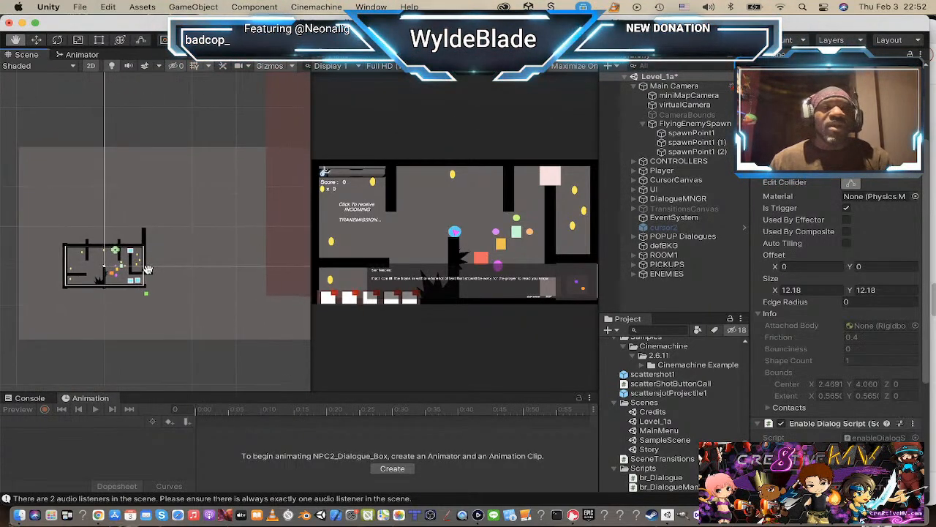
pyautogui.scroll(-1, 142, 259)
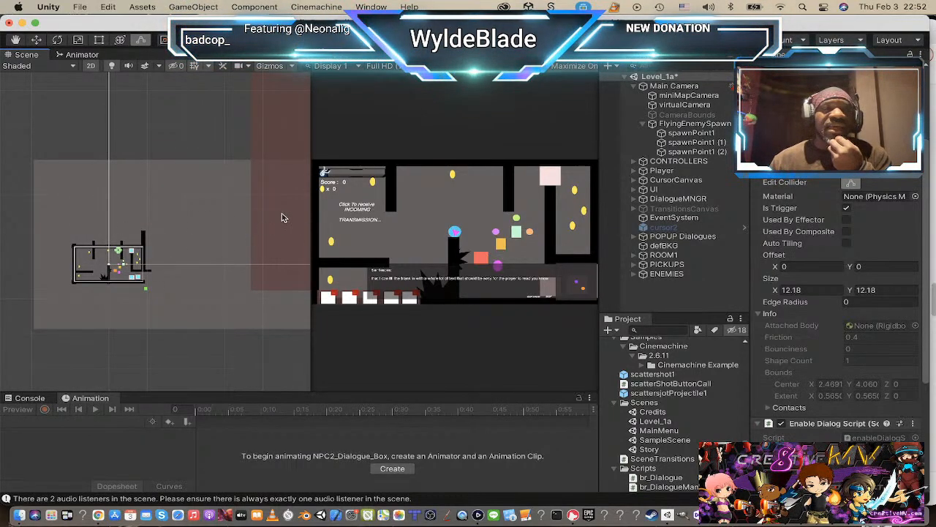
pyautogui.scroll(-3, 90, 265)
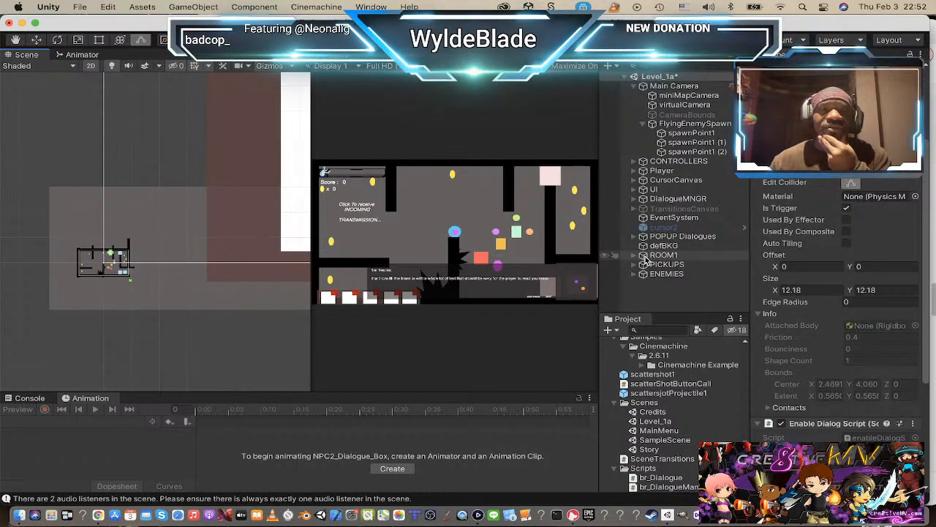
pyautogui.click(646, 256)
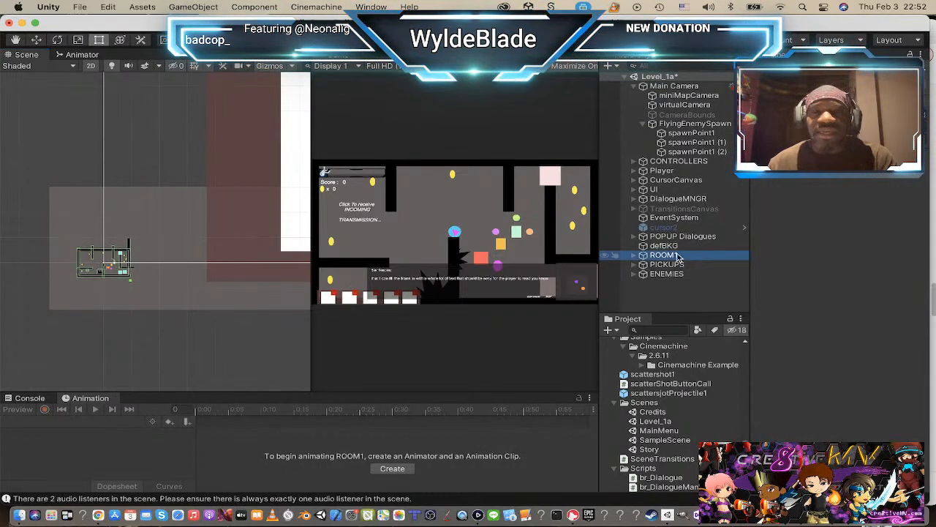
pyautogui.keyDown('shift'); pyautogui.click(653, 273); pyautogui.keyUp('shift')
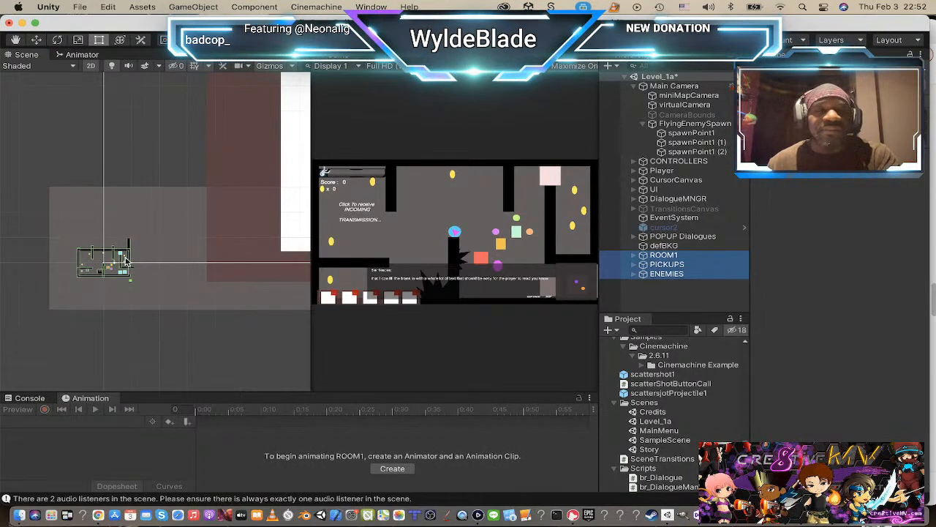
pyautogui.press('w')
pyautogui.moveTo(106, 254); pyautogui.dragTo(126, 255)
pyautogui.press('r')
pyautogui.press('super+z')
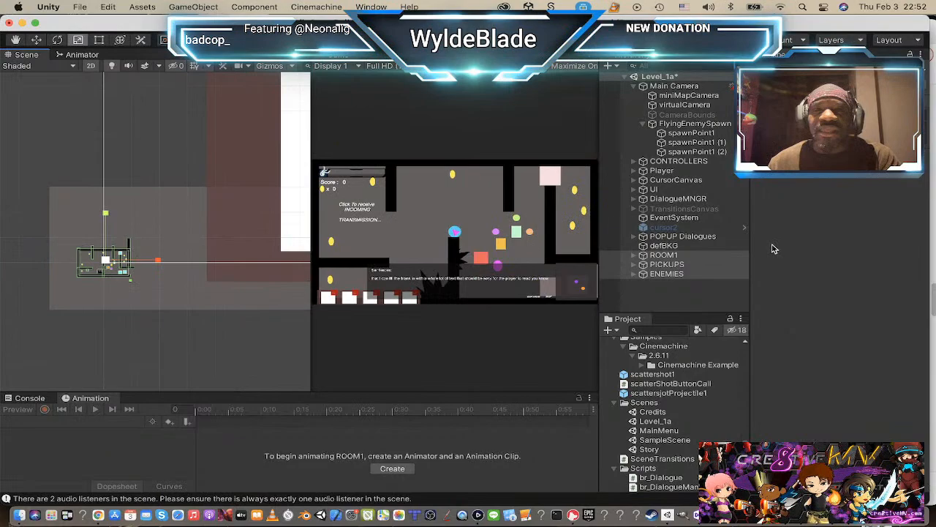
# Step: Select ROOM1 alone and try to scale it uniformly in the scene view
pyautogui.click(681, 236)
pyautogui.click(618, 256)
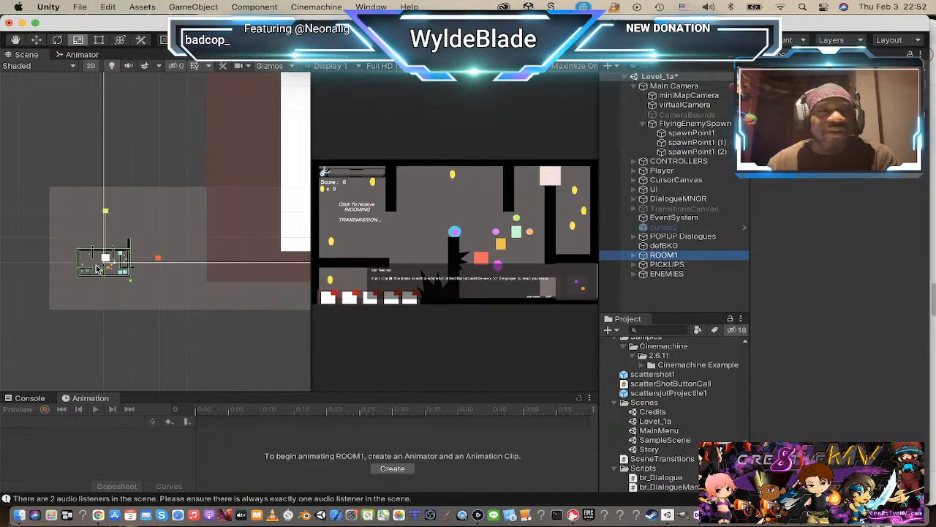
pyautogui.moveTo(104, 257); pyautogui.dragTo(149, 242)
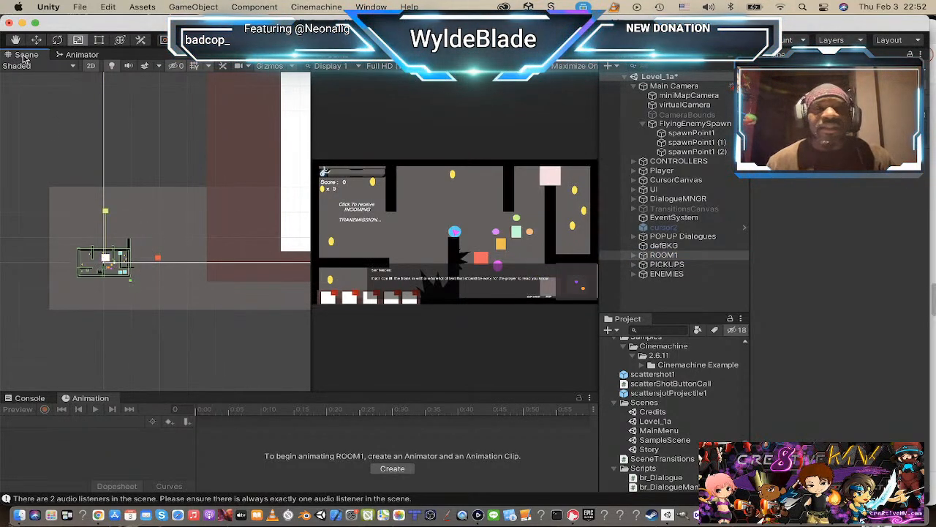
# Step: Select the defBKG background and examine its extent around the room and beside the UI canvas
pyautogui.scroll(-5, 146, 214)
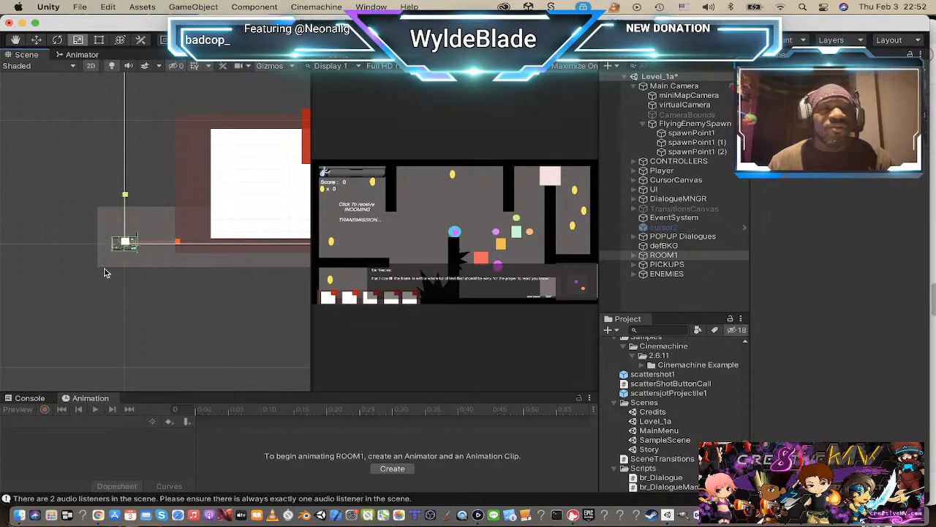
pyautogui.click(104, 265)
pyautogui.scroll(3, 106, 267)
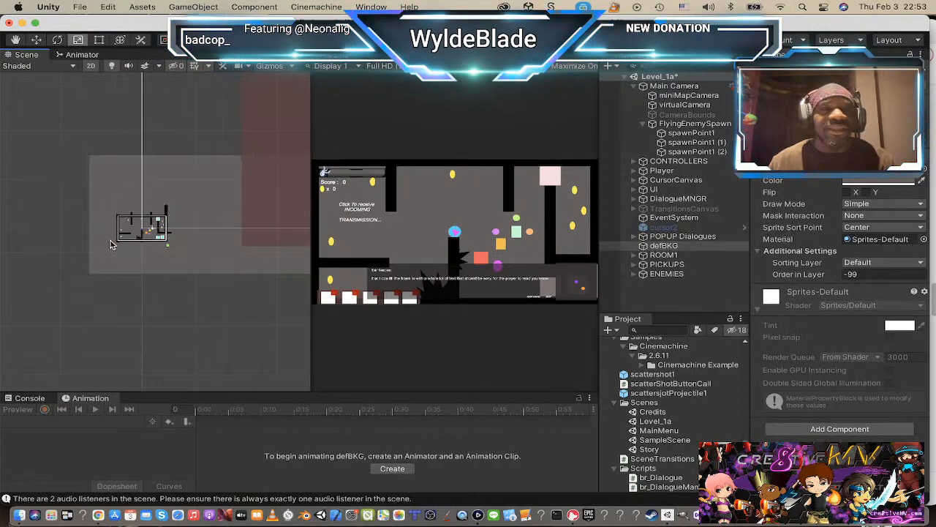
pyautogui.scroll(4, 114, 267)
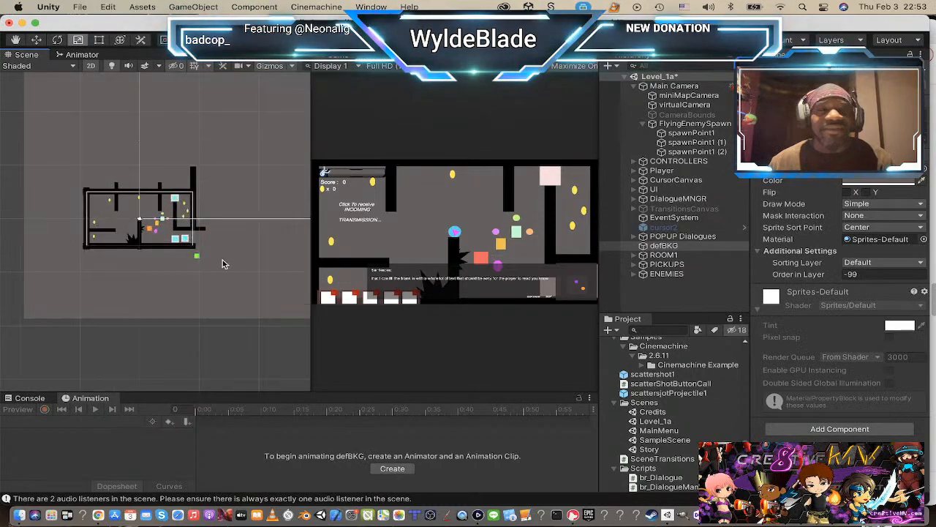
pyautogui.scroll(3, 222, 259)
pyautogui.scroll(-2, 172, 285)
pyautogui.scroll(-3, 173, 284)
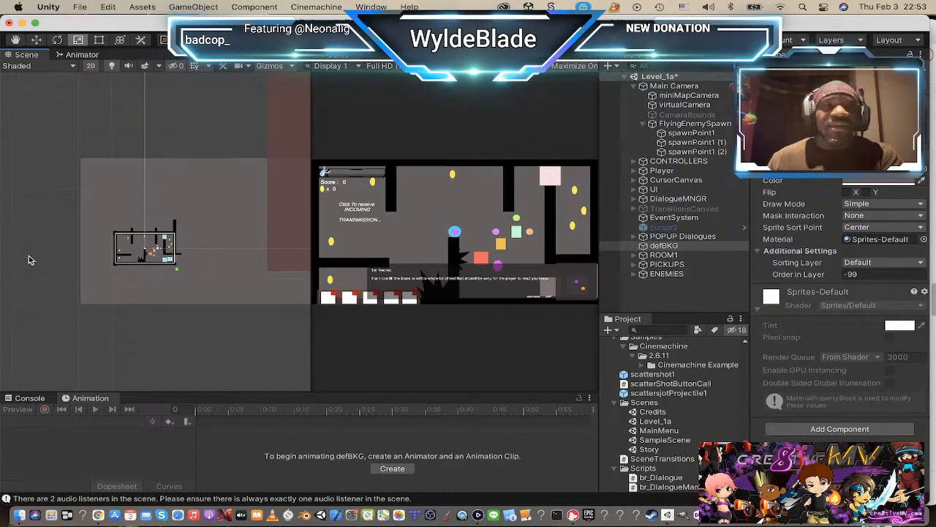
pyautogui.scroll(-3, 196, 302)
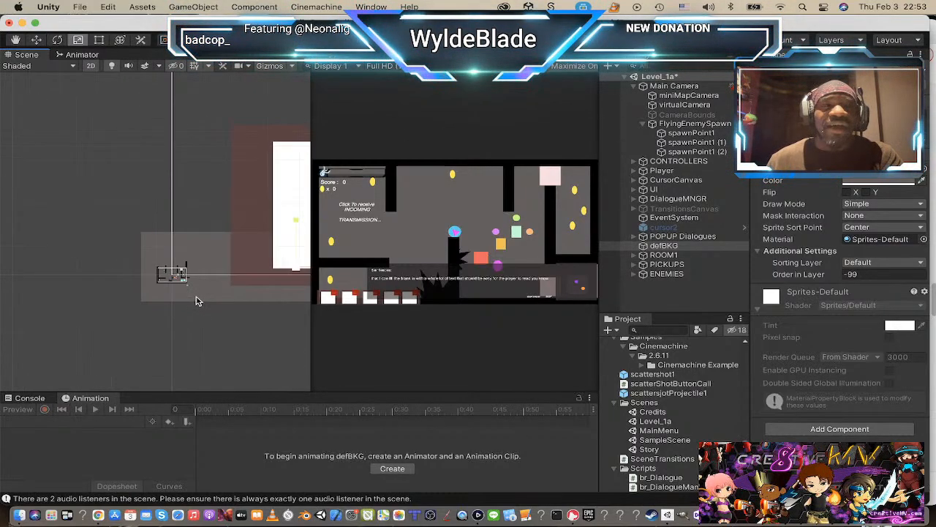
pyautogui.scroll(5, 239, 297)
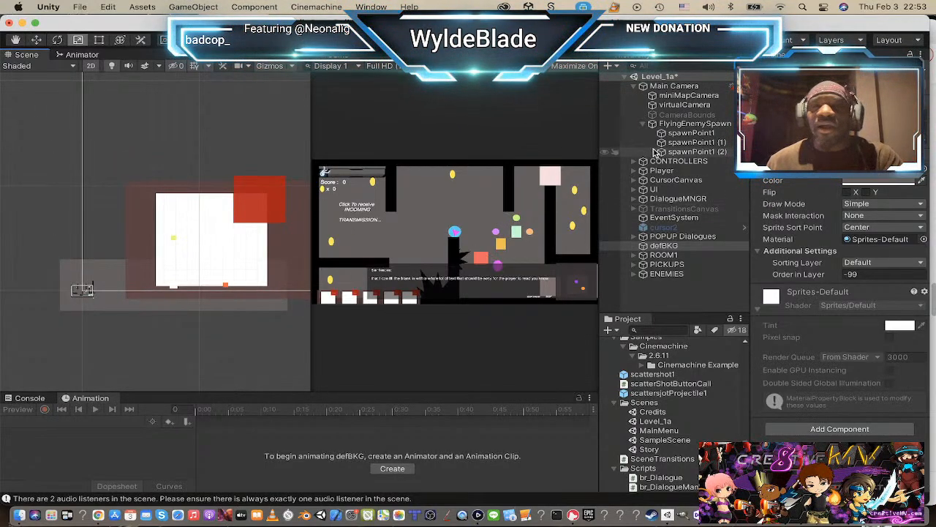
# Step: Deactivate the UI object so its canvas is hidden around the level
pyautogui.click(653, 188)
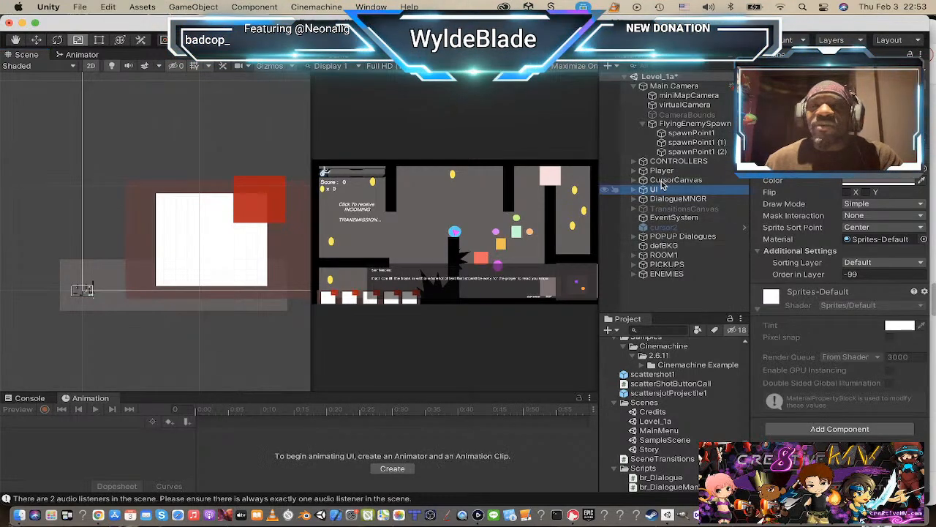
pyautogui.click(780, 71)
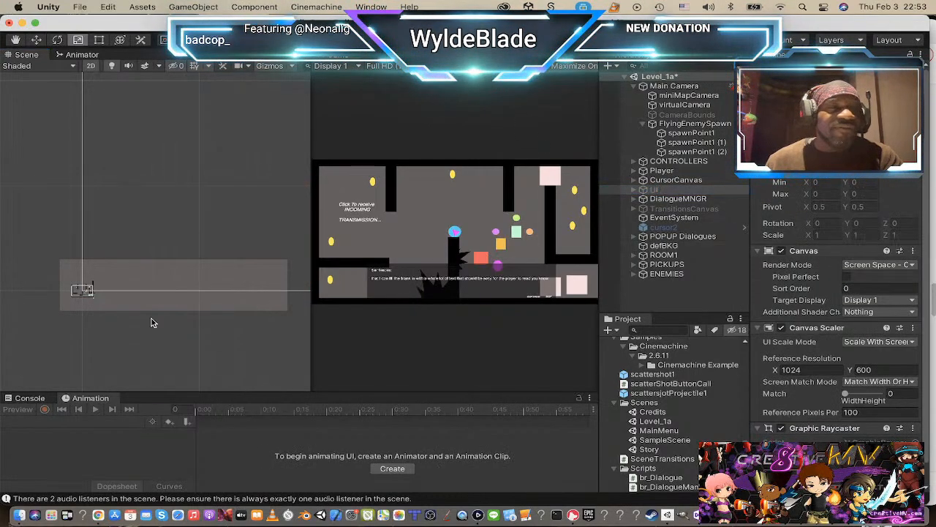
pyautogui.scroll(5, 121, 343)
pyautogui.moveTo(41, 309); pyautogui.dragTo(161, 308, button='middle')
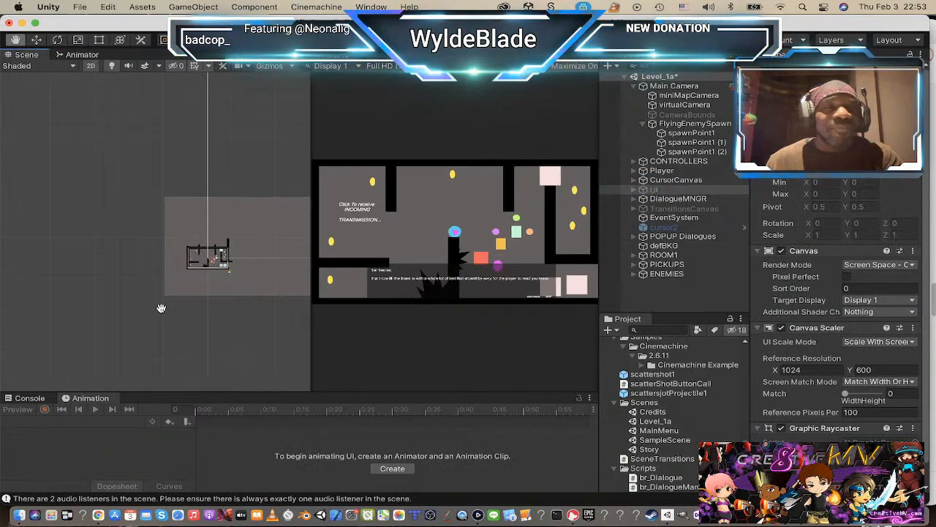
pyautogui.scroll(4, 95, 305)
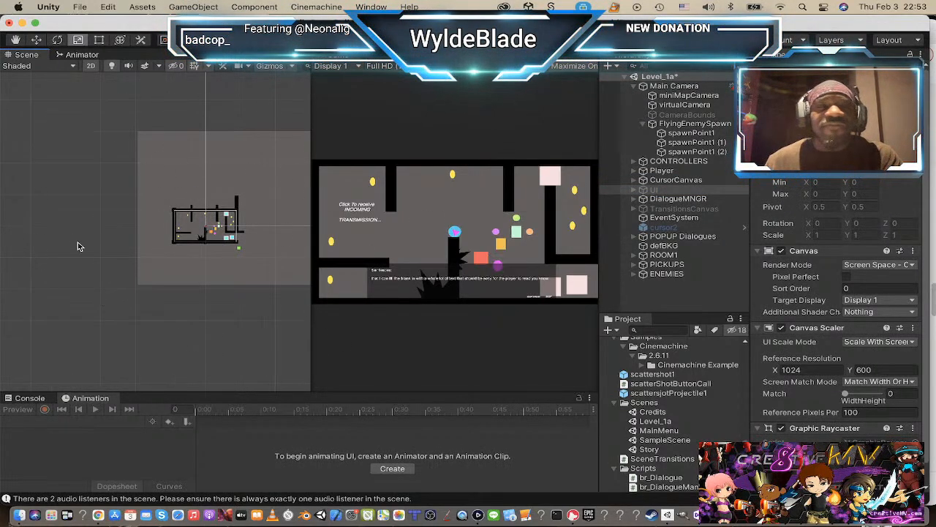
pyautogui.scroll(-2, 85, 249)
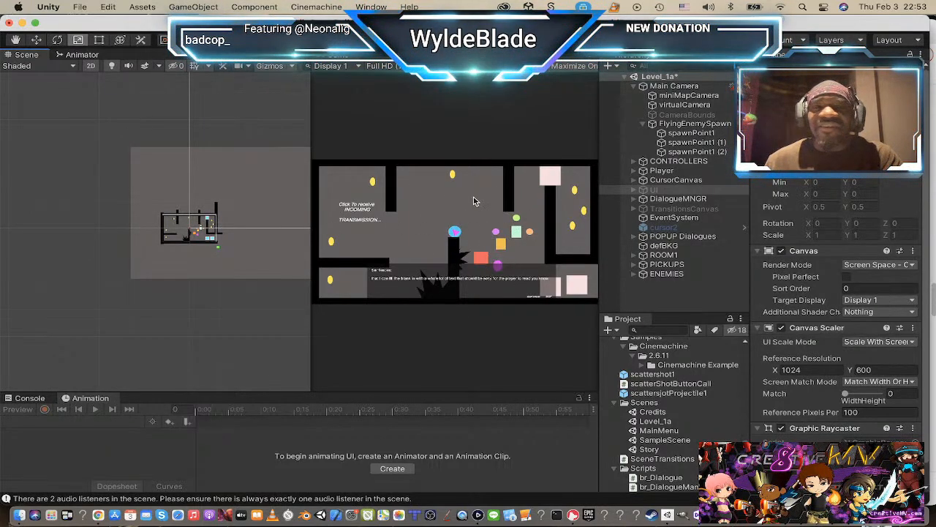
# Step: Scale ROOM1 up uniformly and move it down and slightly right, onto the lower part of the background
pyautogui.click(662, 255)
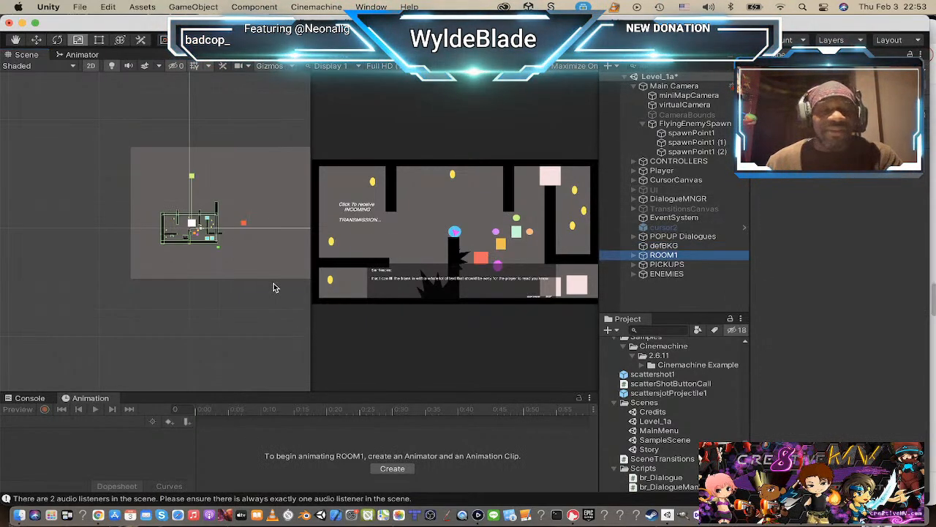
pyautogui.moveTo(184, 229); pyautogui.dragTo(226, 218)
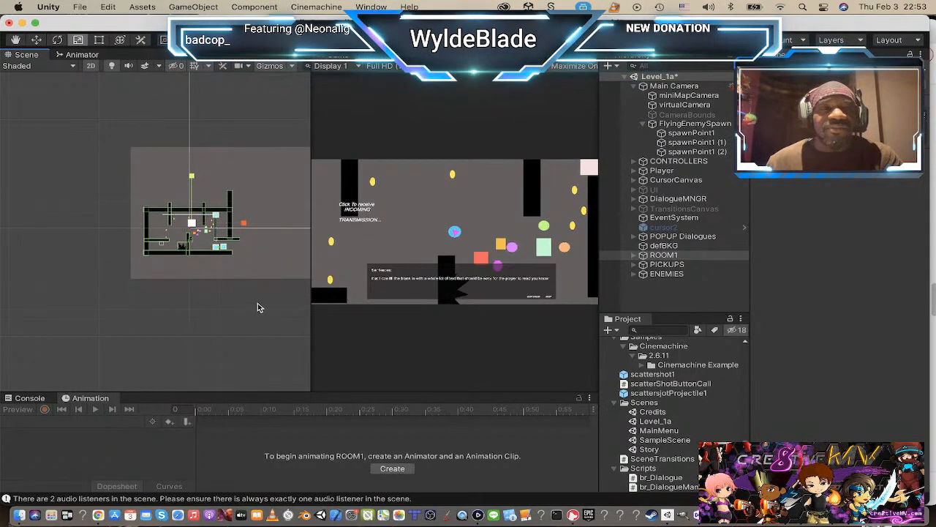
pyautogui.press('w')
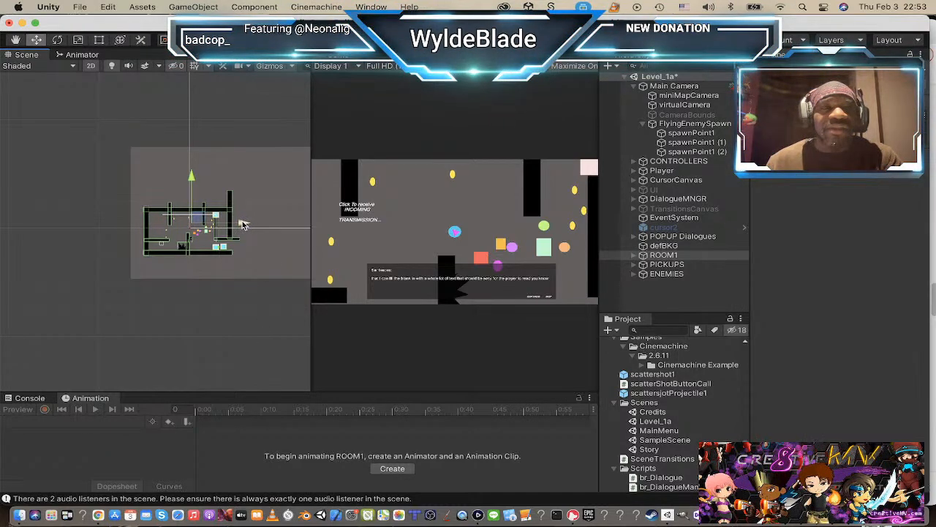
pyautogui.moveTo(241, 223)
pyautogui.mouseDown()
pyautogui.moveTo(259, 226)
pyautogui.moveTo(251, 227)
pyautogui.mouseUp()
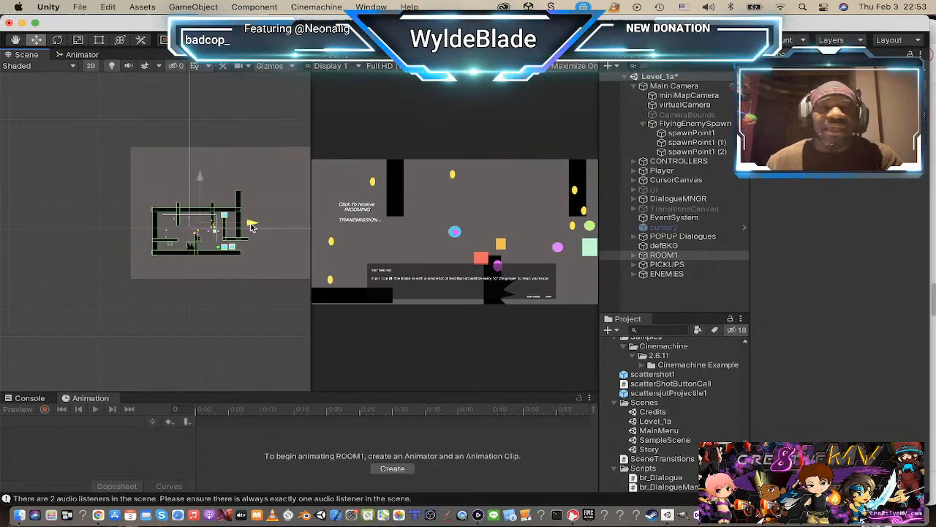
pyautogui.moveTo(251, 226); pyautogui.dragTo(252, 225)
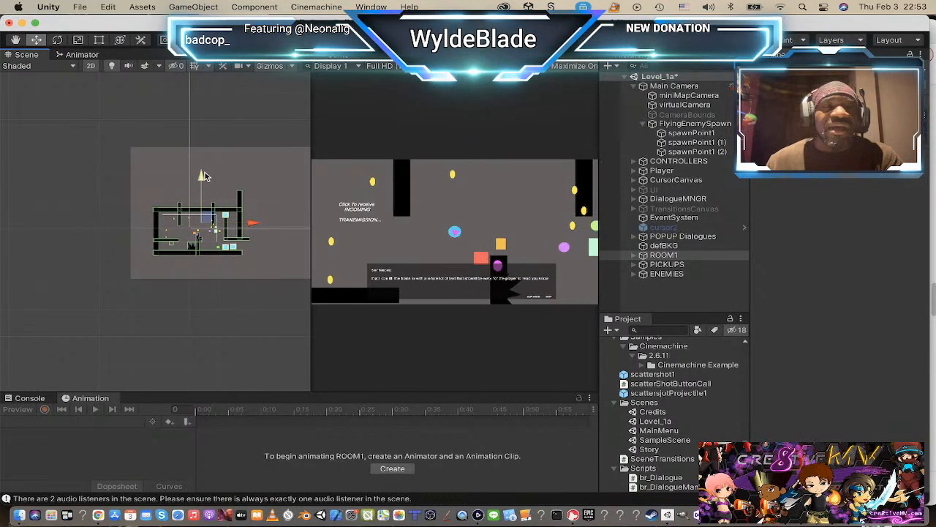
pyautogui.moveTo(203, 176); pyautogui.dragTo(203, 200)
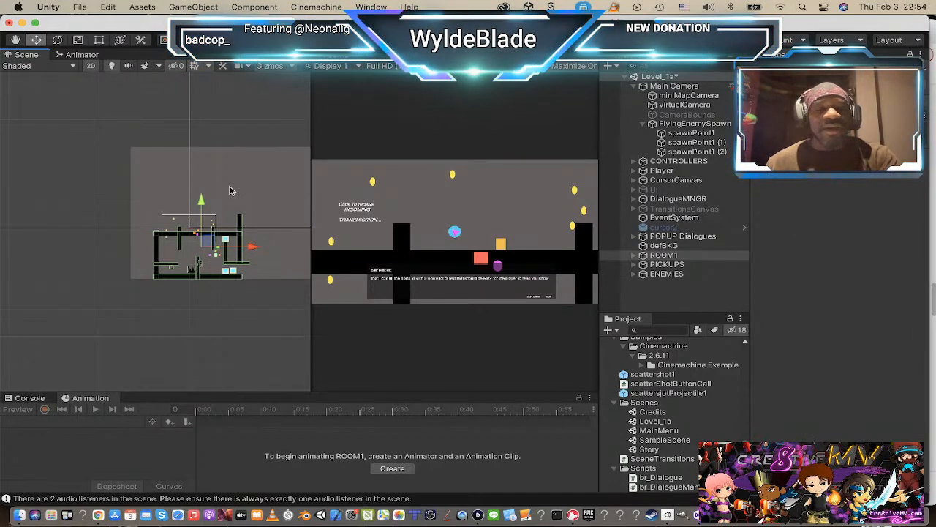
pyautogui.moveTo(202, 200)
pyautogui.mouseDown()
pyautogui.moveTo(203, 144)
pyautogui.moveTo(195, 203)
pyautogui.mouseUp()
pyautogui.press('super+z')
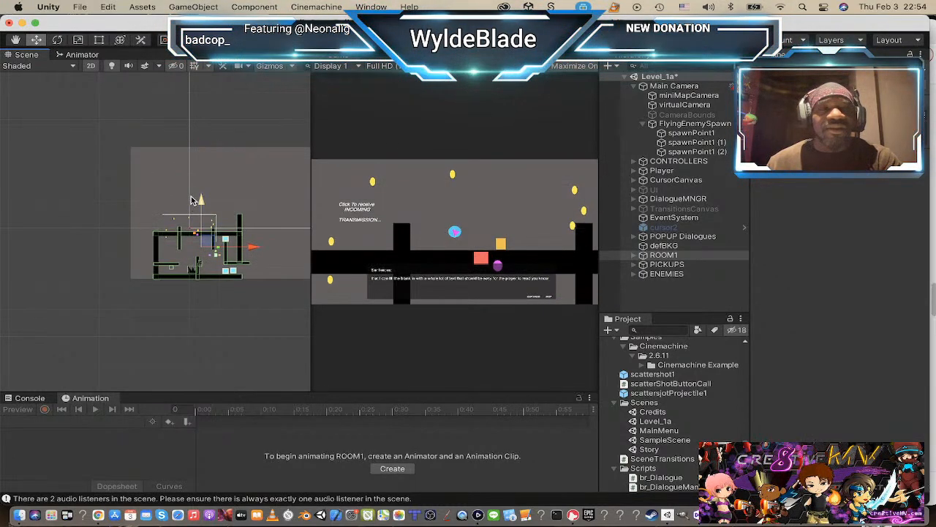
# Step: Duplicate ROOM1 and move the copy straight up, leaving a gap above the original room
pyautogui.click(644, 255)
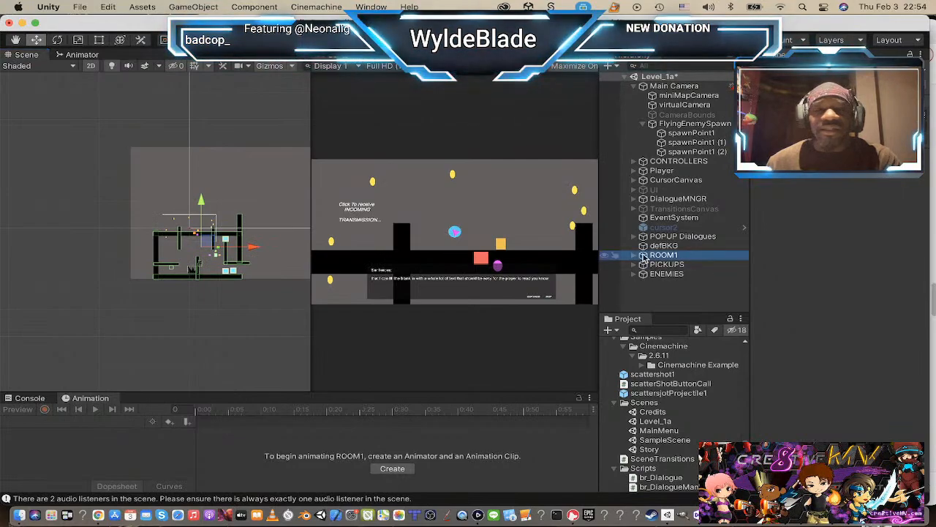
pyautogui.press('super+d')
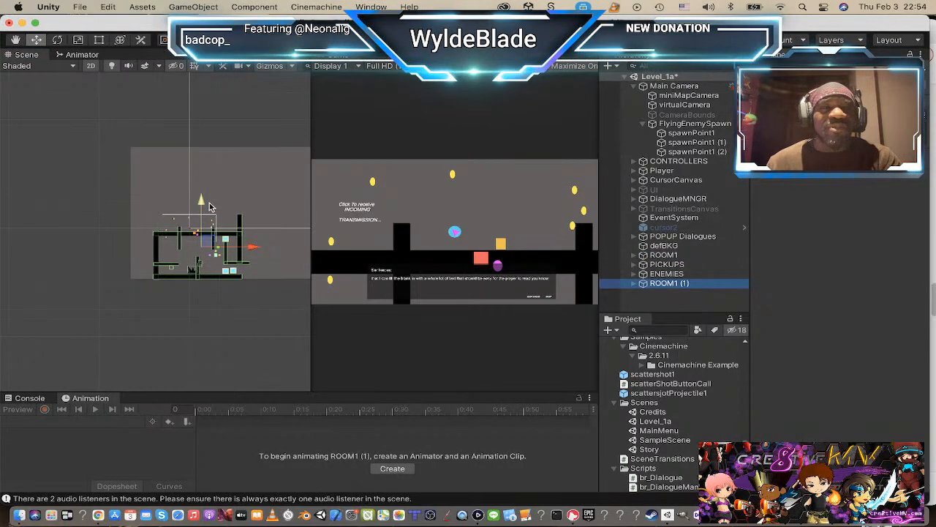
pyautogui.moveTo(209, 203); pyautogui.dragTo(212, 134)
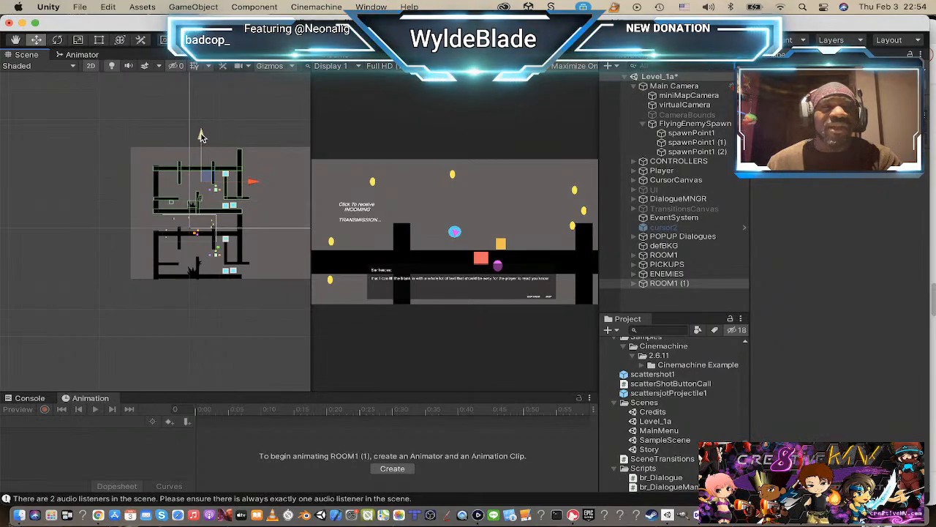
pyautogui.moveTo(202, 136); pyautogui.dragTo(207, 122)
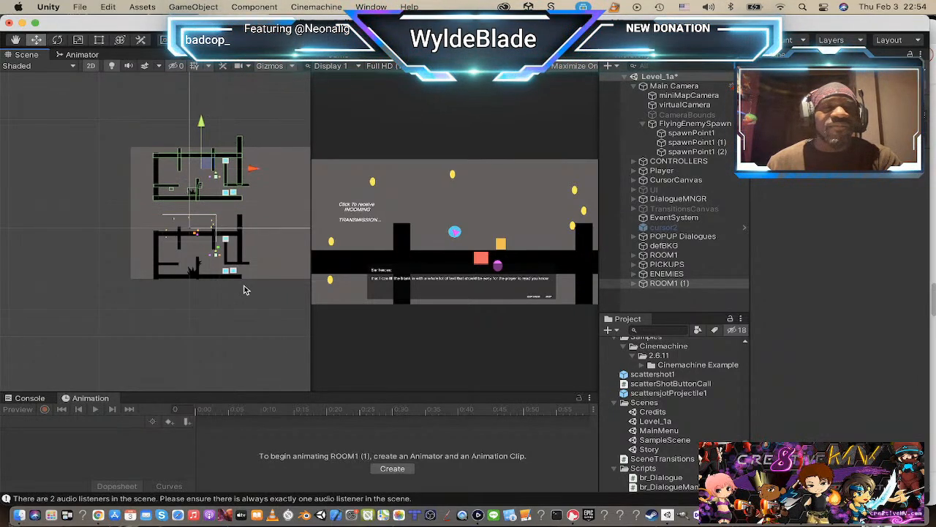
# Step: Reorder the room copy so it sits directly beneath ROOM1 in the scene hierarchy
pyautogui.scroll(-3, 220, 337)
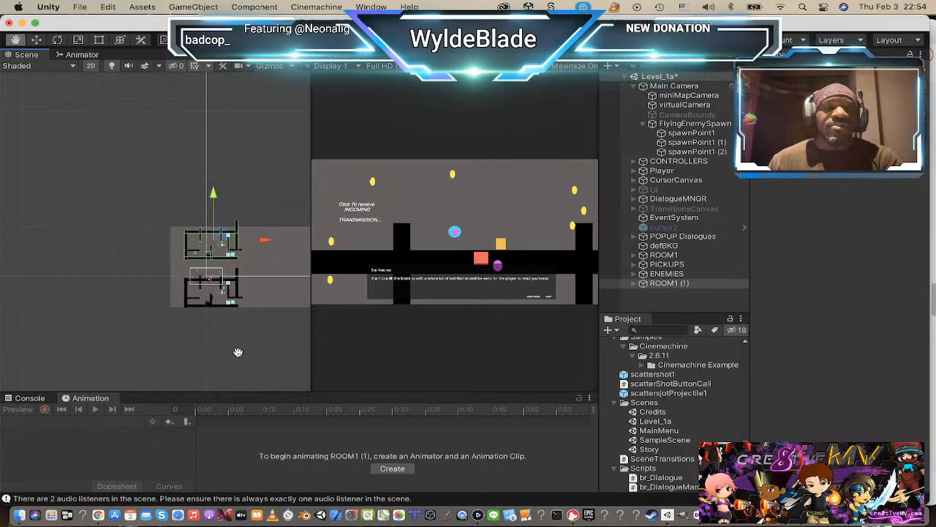
pyautogui.moveTo(238, 352); pyautogui.dragTo(142, 329)
pyautogui.press('w')
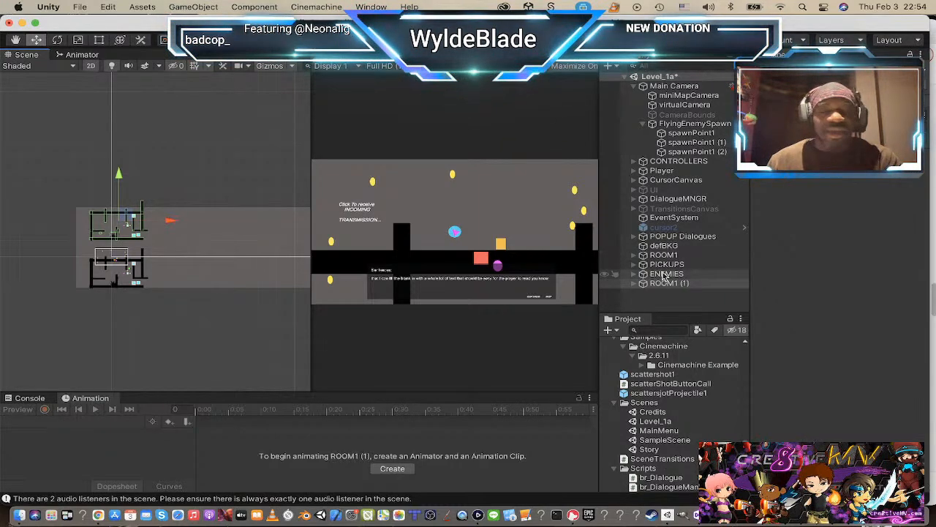
pyautogui.moveTo(650, 285); pyautogui.dragTo(643, 261)
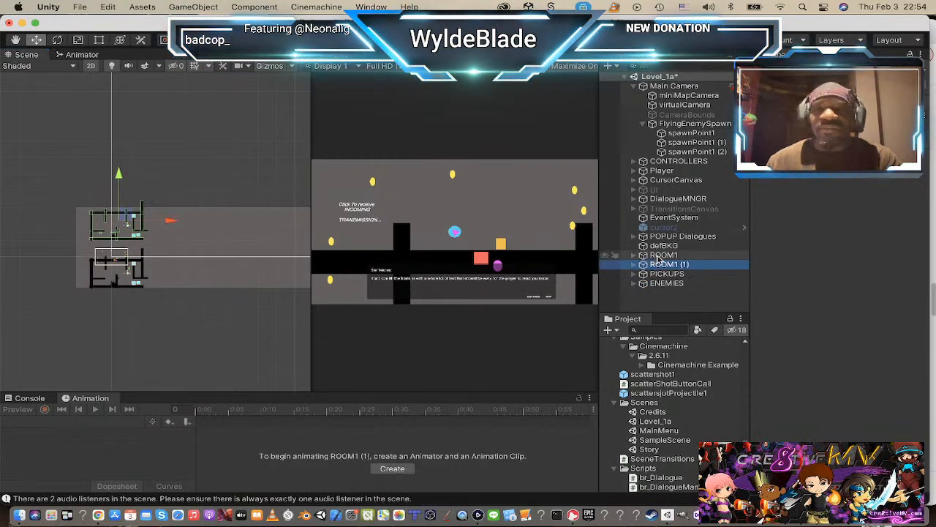
# Step: Duplicate ROOM1 and its copy together and move the new pair horizontally to the right of the originals
pyautogui.keyDown('shift'); pyautogui.click(660, 259); pyautogui.keyUp('shift')
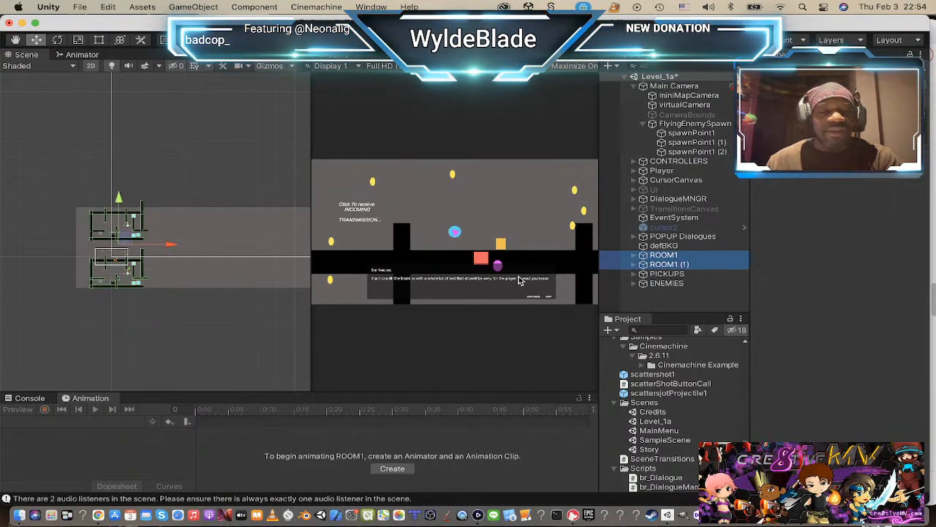
pyautogui.press('super+d')
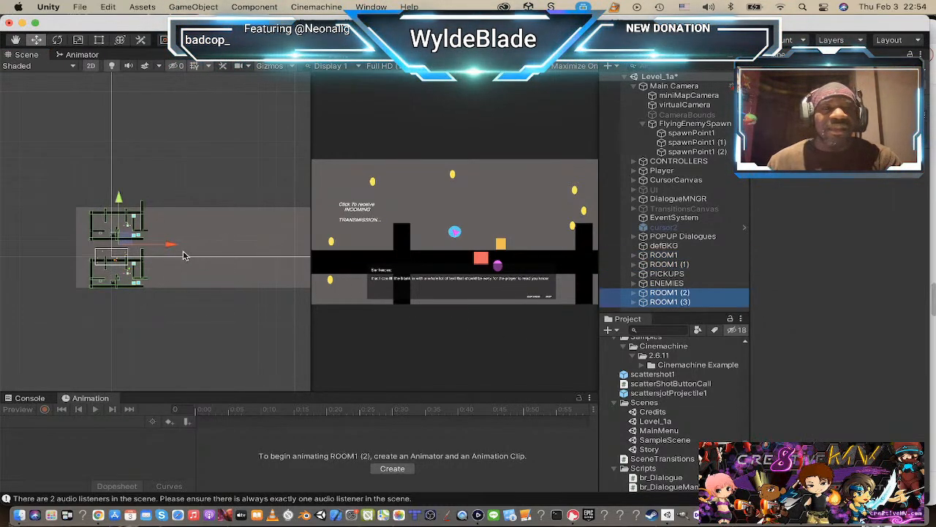
pyautogui.moveTo(171, 247); pyautogui.dragTo(295, 271)
# Step: Duplicate the upper room of the second pair and place the copy in the centre between the four rooms
pyautogui.click(677, 302)
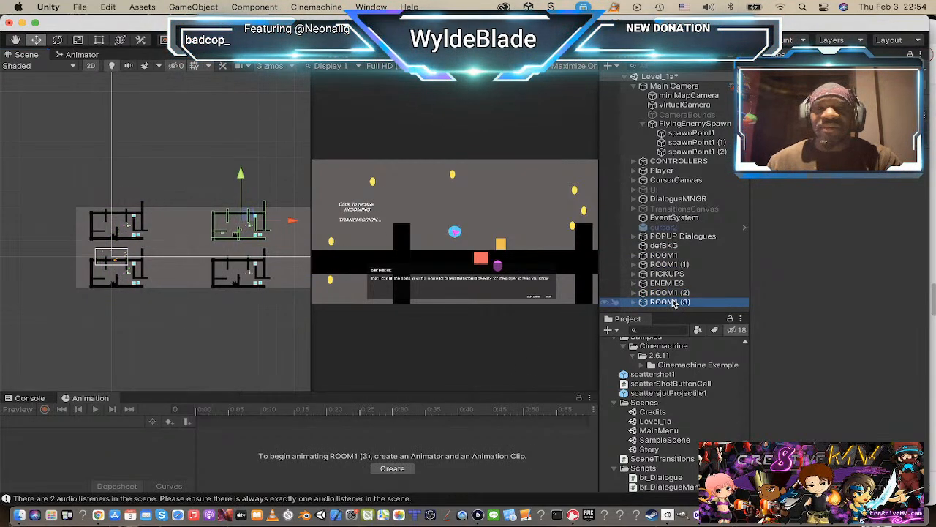
pyautogui.press('super+d')
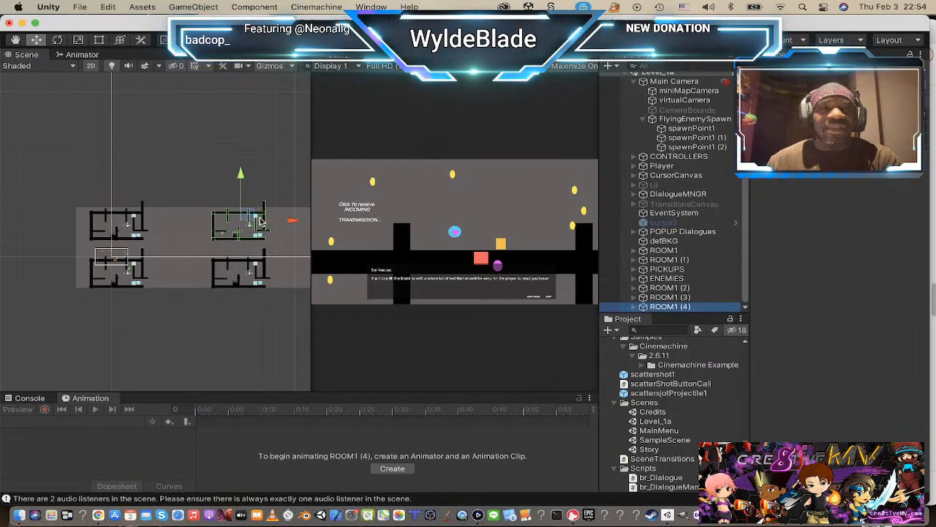
pyautogui.moveTo(234, 224); pyautogui.dragTo(184, 247)
pyautogui.scroll(-5, 184, 270)
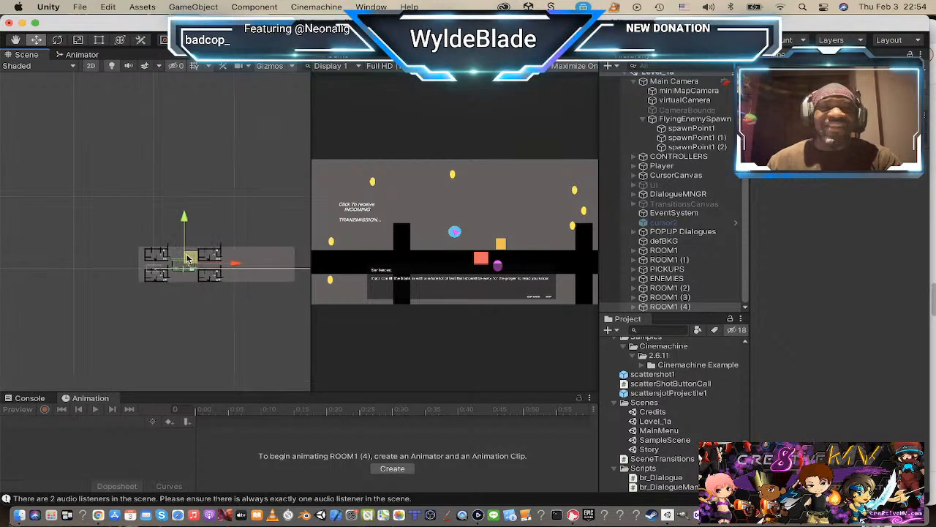
pyautogui.scroll(2, 187, 286)
pyautogui.scroll(4, 187, 292)
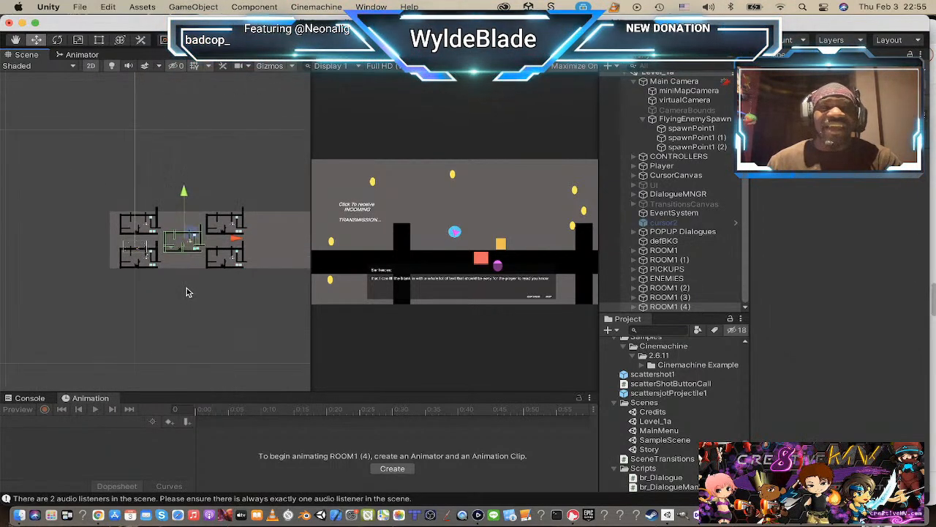
pyautogui.scroll(2, 187, 289)
pyautogui.scroll(-4, 188, 282)
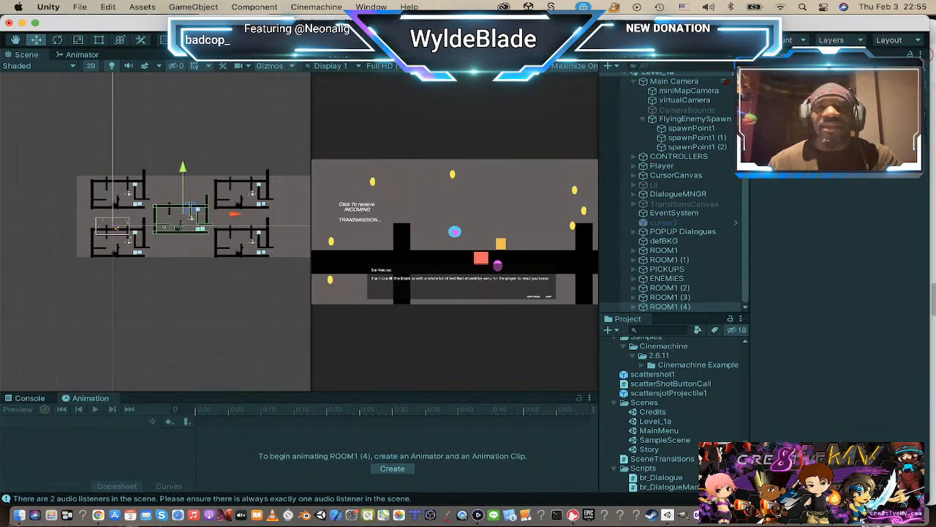
# Step: Play-test the multi-room level, steering the player right above ROOM1's top wall and over its tall right wall
pyautogui.press('w')
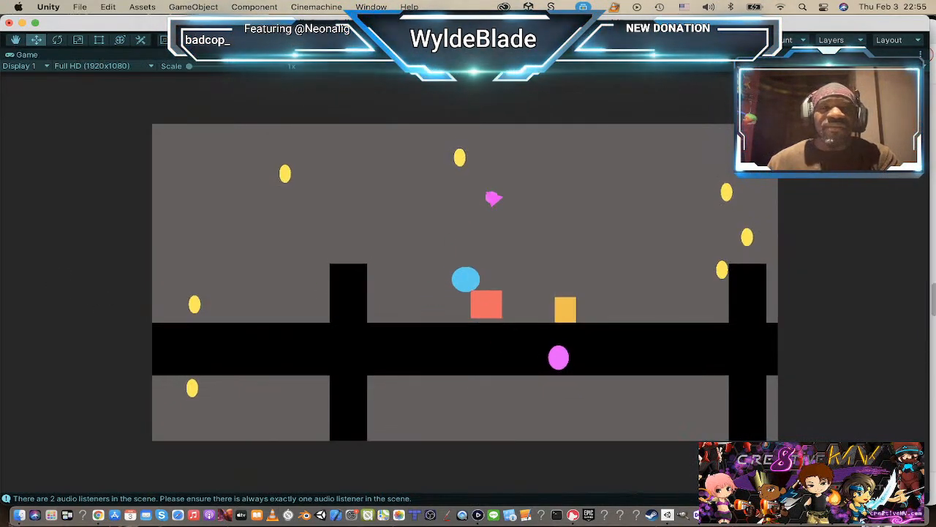
pyautogui.press('d')
pyautogui.click(506, 197)
pyautogui.press('d')
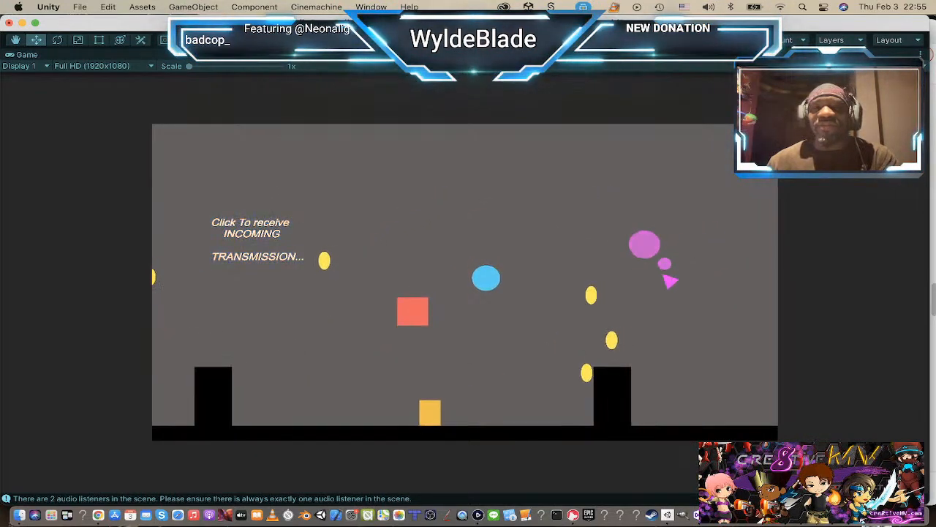
pyautogui.press('d')
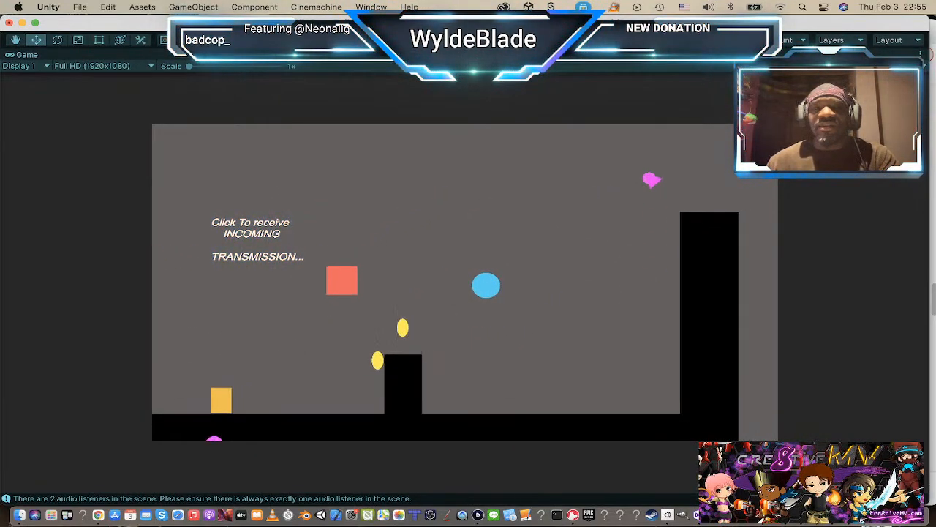
pyautogui.press('d')
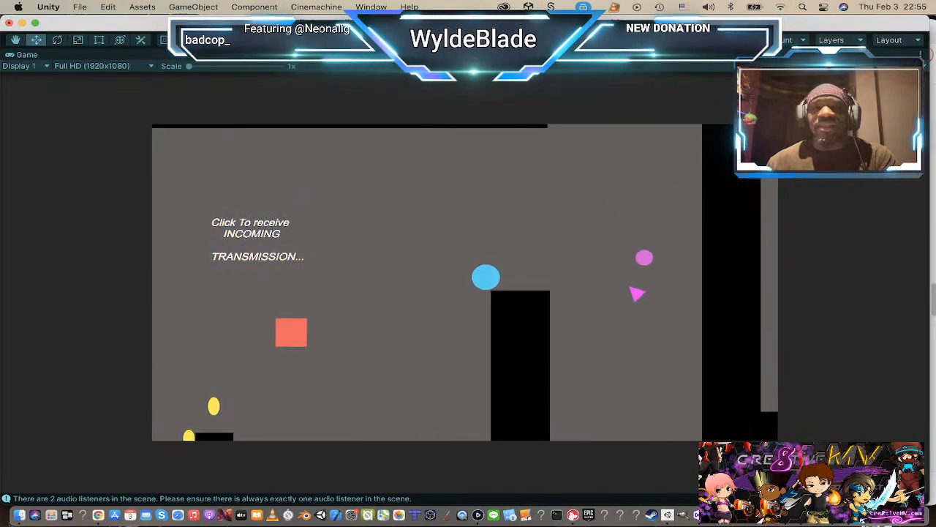
pyautogui.press('d')
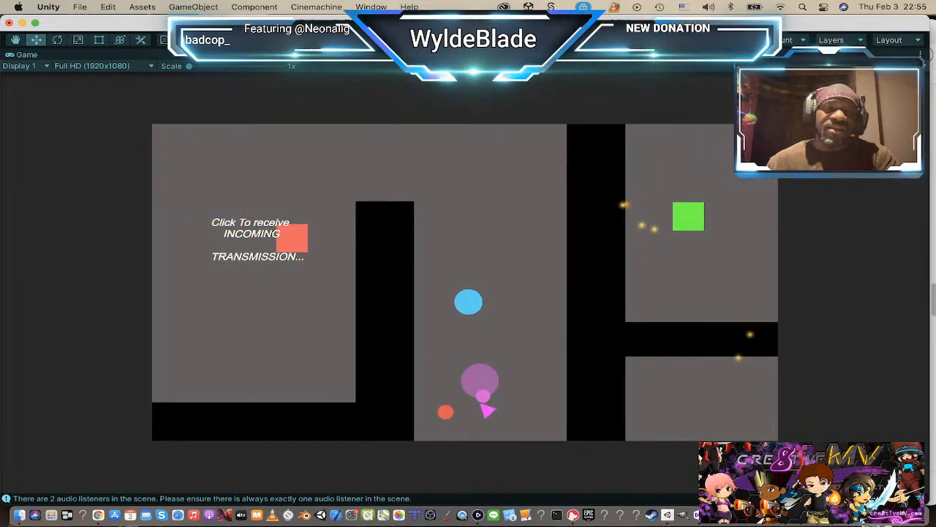
# Step: Steer the player down the passage between ROOM1 and the central room, then right beneath the central room's floor
pyautogui.press('s')
pyautogui.press('d')
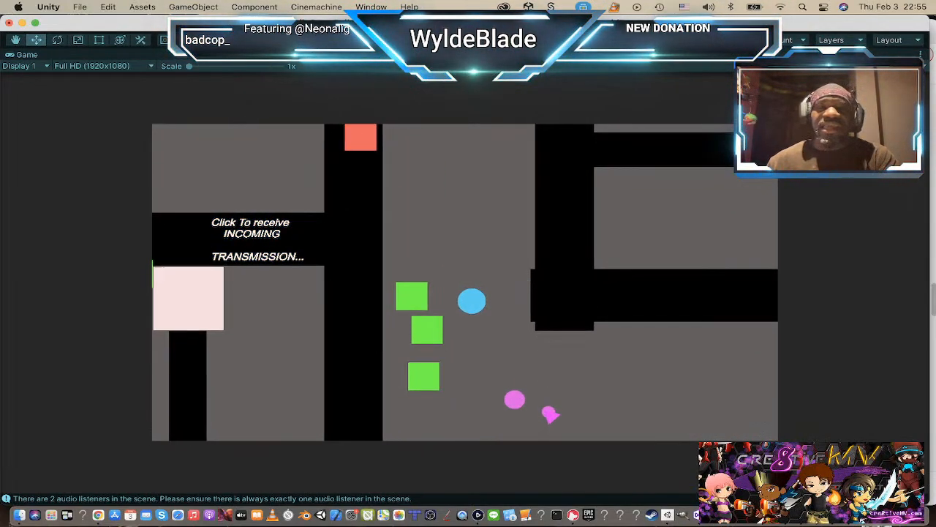
pyautogui.press('d')
pyautogui.press('s')
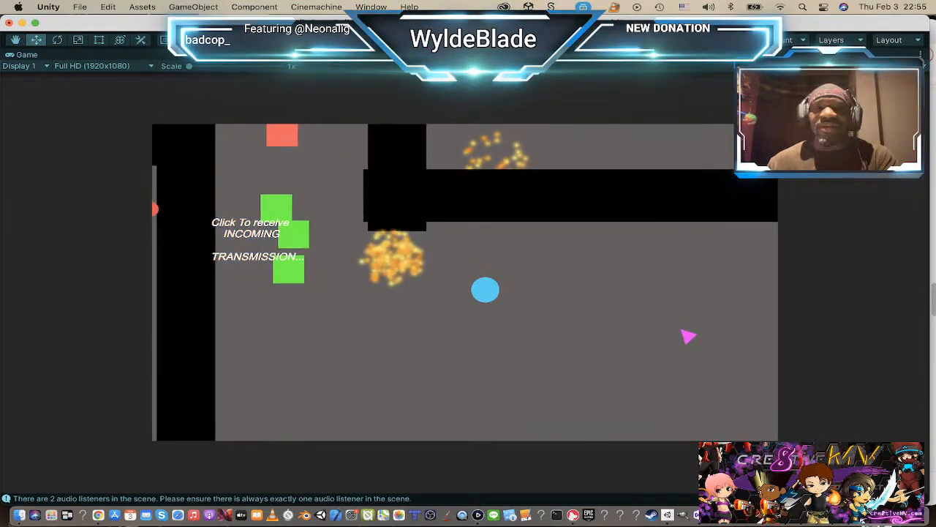
pyautogui.press('d')
pyautogui.press('s')
pyautogui.click(689, 250)
pyautogui.press('w')
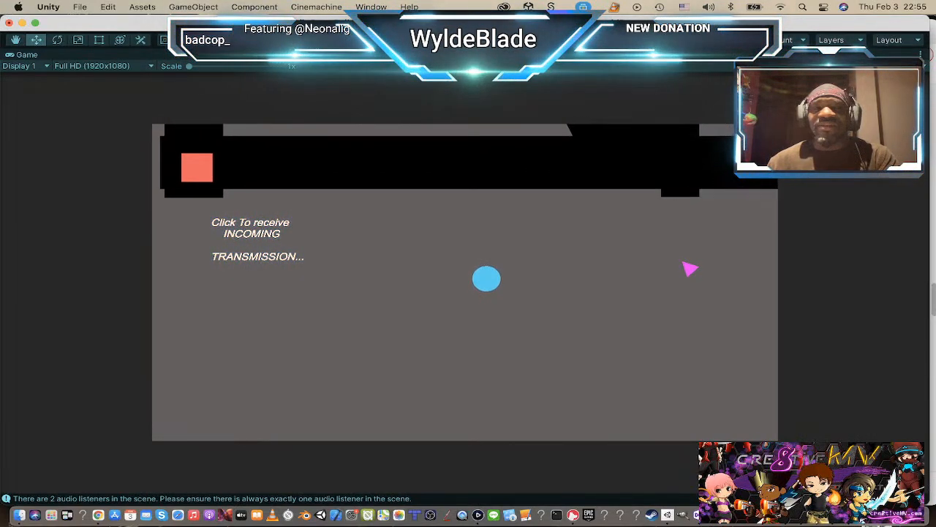
# Step: Fly the player right along the underside of the central room while shooting at the approaching enemies
pyautogui.click(687, 267)
pyautogui.press('d')
pyautogui.click(716, 264)
pyautogui.click(698, 306)
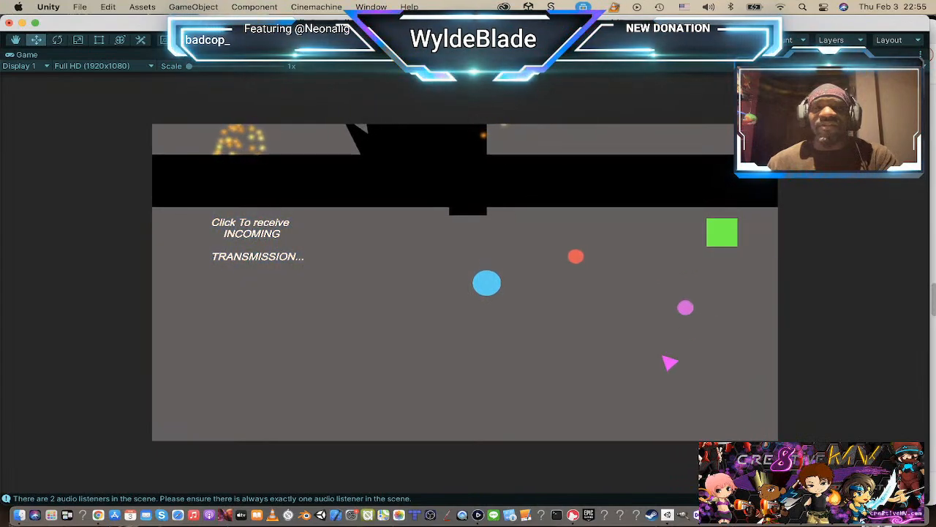
pyautogui.press('d')
pyautogui.press('s')
pyautogui.click(649, 332)
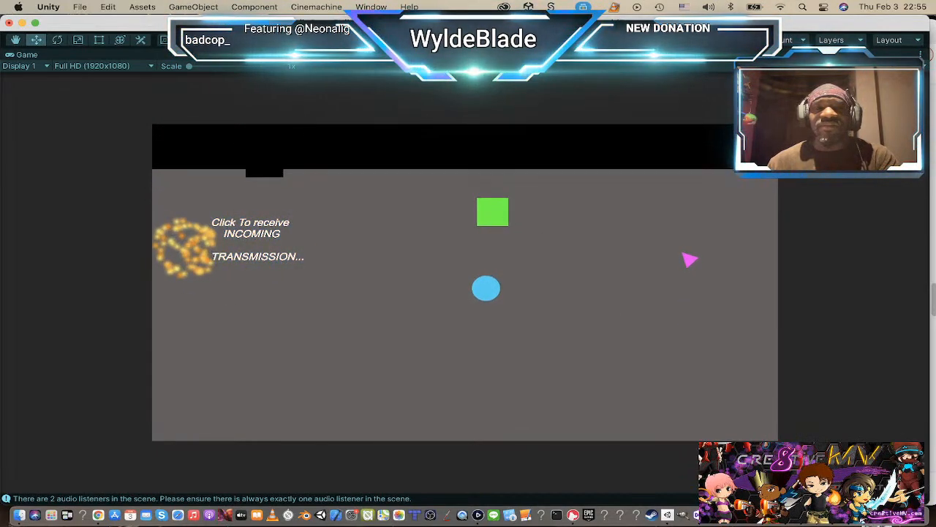
pyautogui.click(684, 252)
pyautogui.press('d')
pyautogui.press('w')
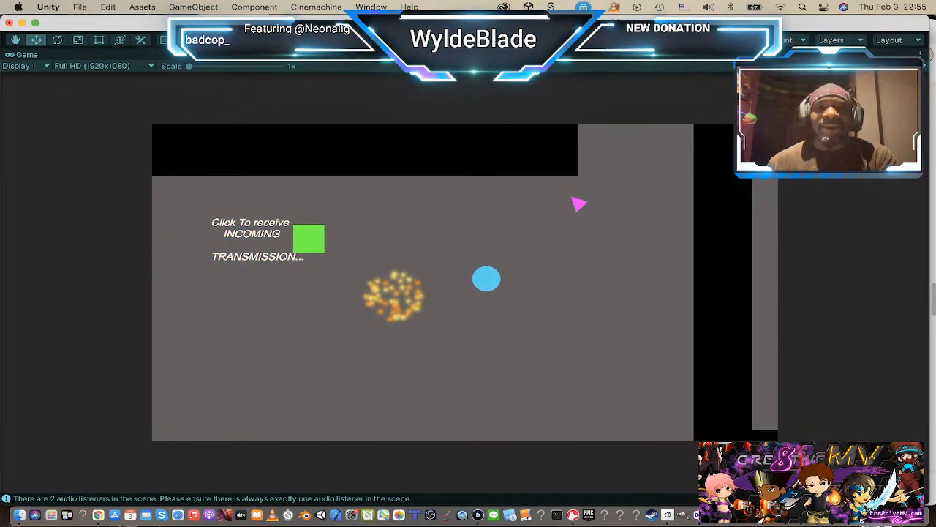
# Step: Steer the player up past the central room's open right end and over the lower-right room's top wall while shooting
pyautogui.click(577, 191)
pyautogui.press('d')
pyautogui.press('w')
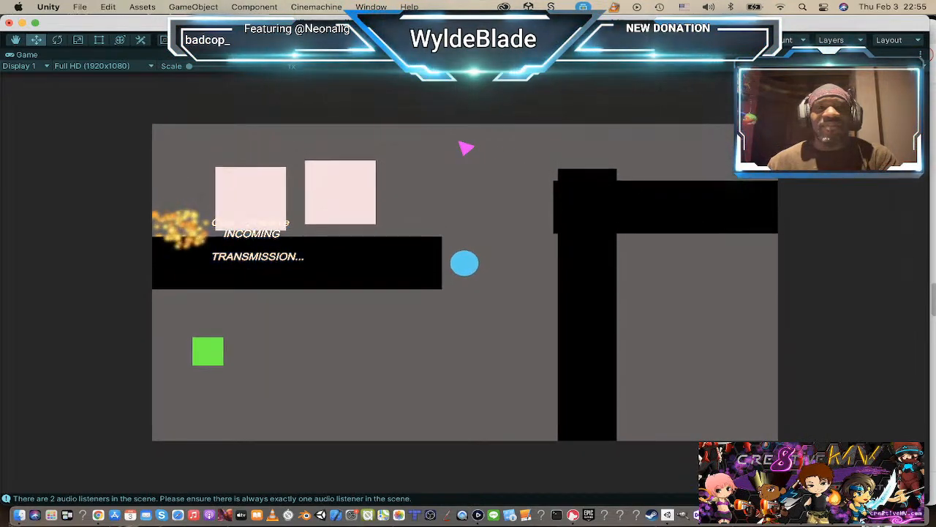
pyautogui.press('w')
pyautogui.press('d')
pyautogui.click(618, 252)
pyautogui.click(608, 230)
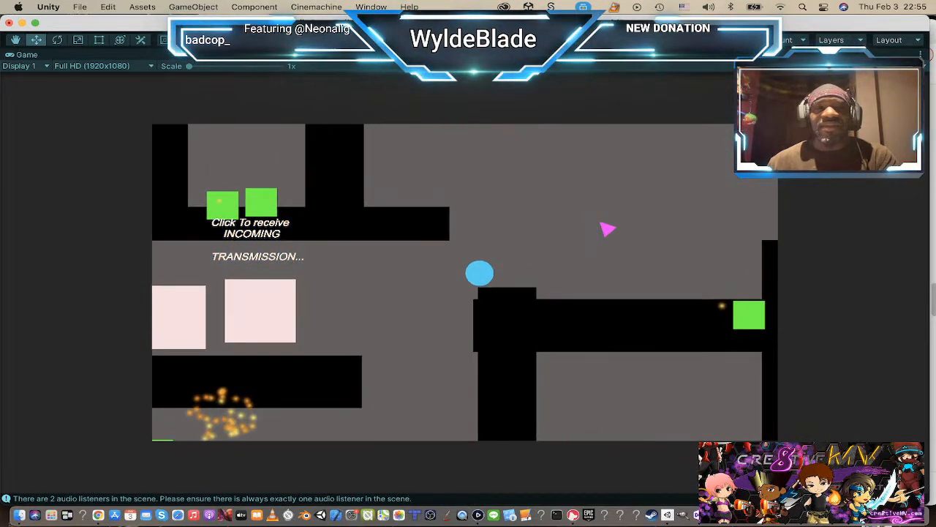
pyautogui.click(608, 228)
pyautogui.press('d')
pyautogui.press('w')
pyautogui.click(593, 213)
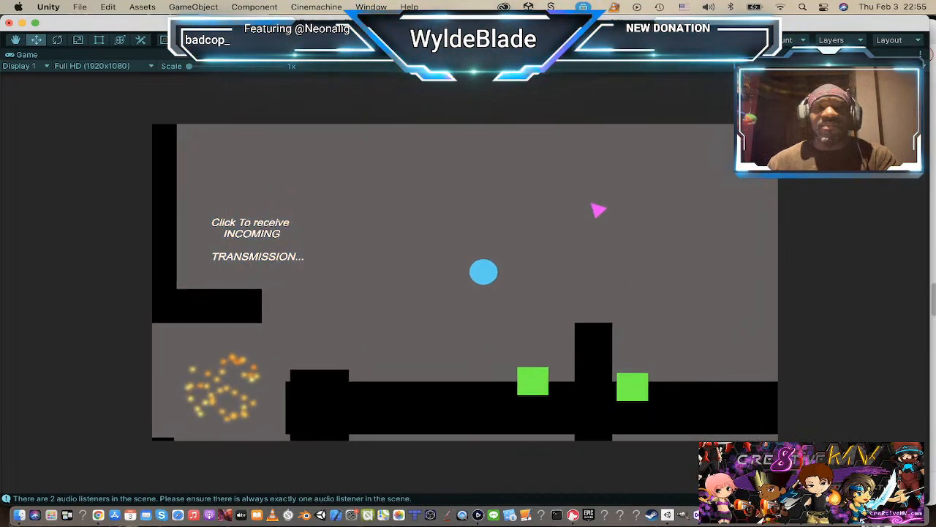
# Step: Fly the player right along the lower-right room's top wall and over its tall right wall, shooting along the way
pyautogui.press('d')
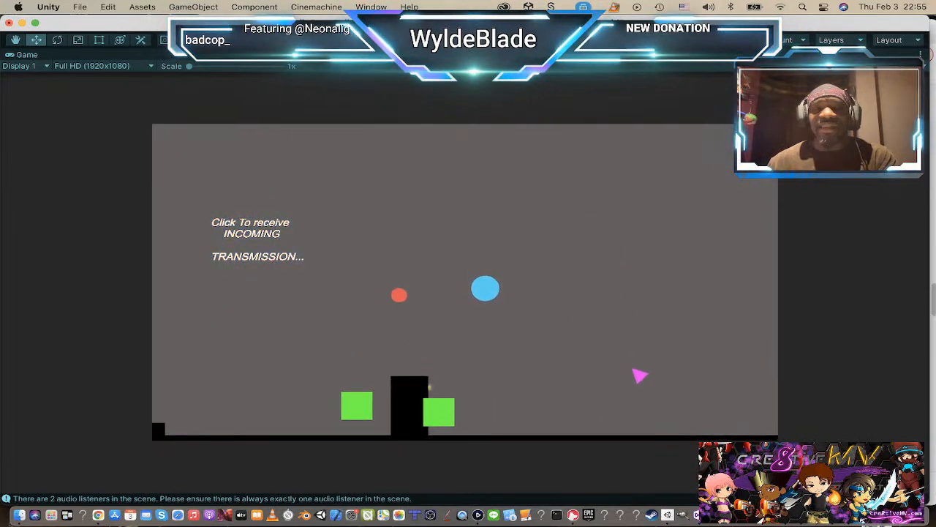
pyautogui.press('d')
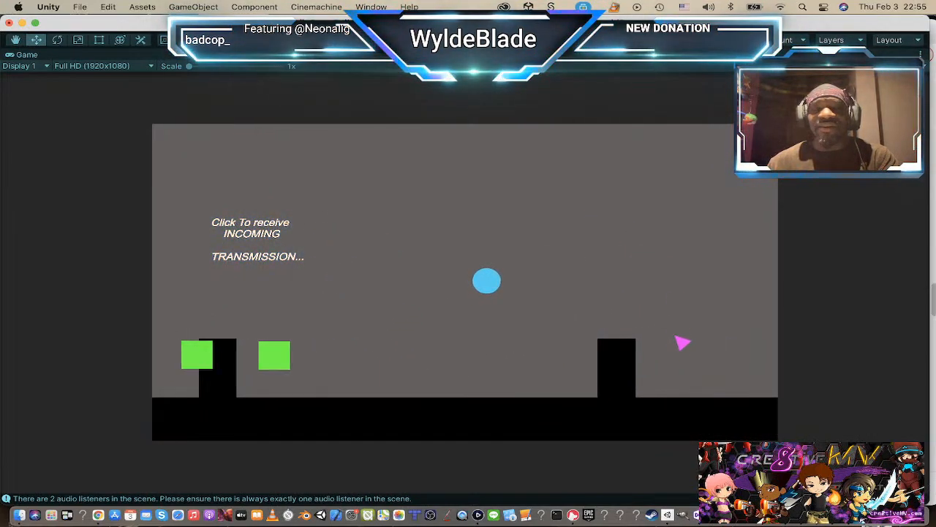
pyautogui.press('d')
pyautogui.click(683, 341)
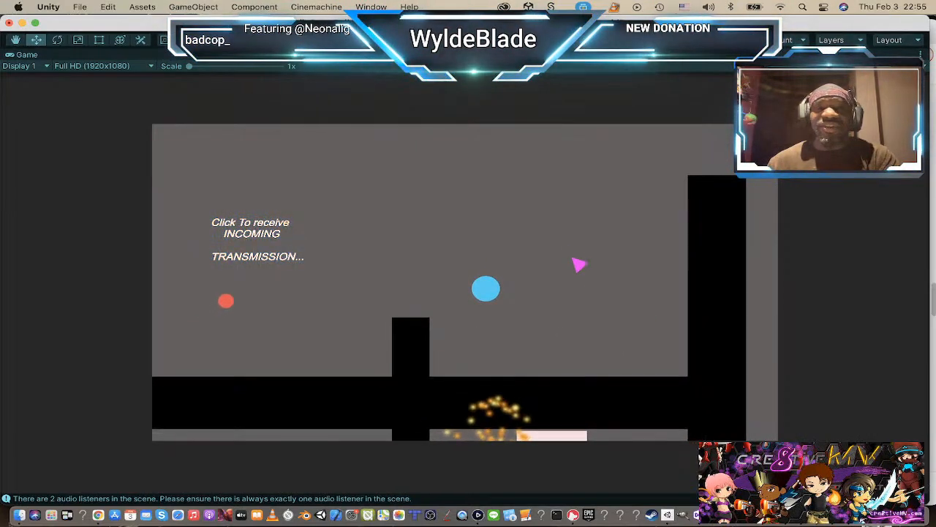
pyautogui.press('w')
pyautogui.press('d')
pyautogui.press('w')
pyautogui.click(582, 184)
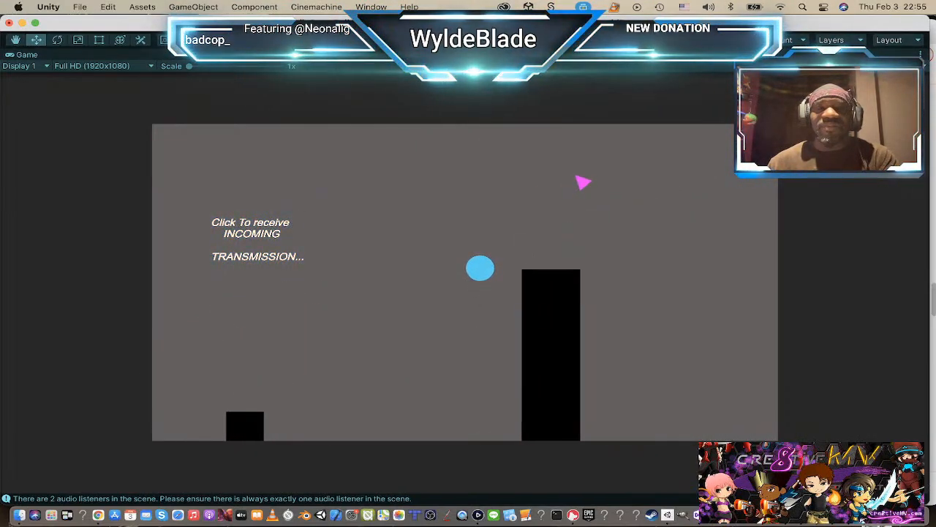
pyautogui.click(601, 246)
pyautogui.press('w')
pyautogui.click(558, 165)
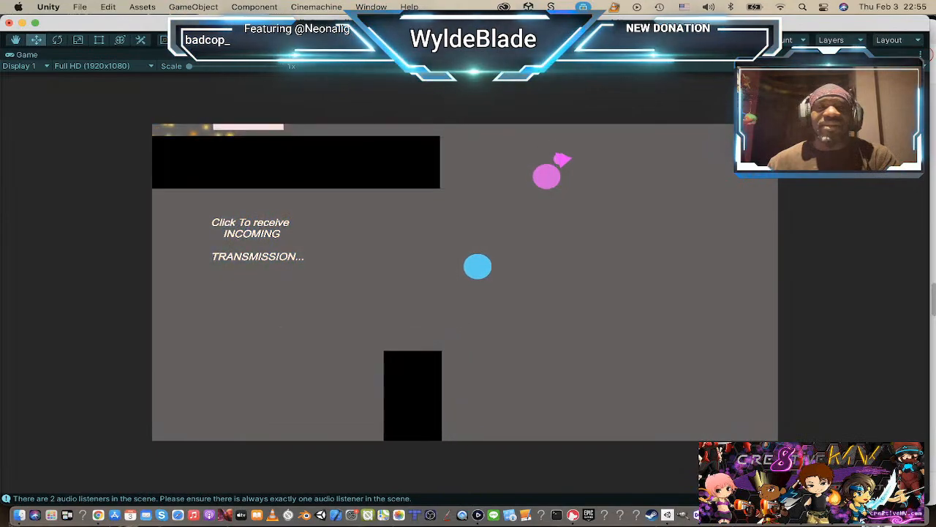
# Step: Steer the player up and left around the end of the upper-right room's floor towards its side opening
pyautogui.press('w')
pyautogui.press('a')
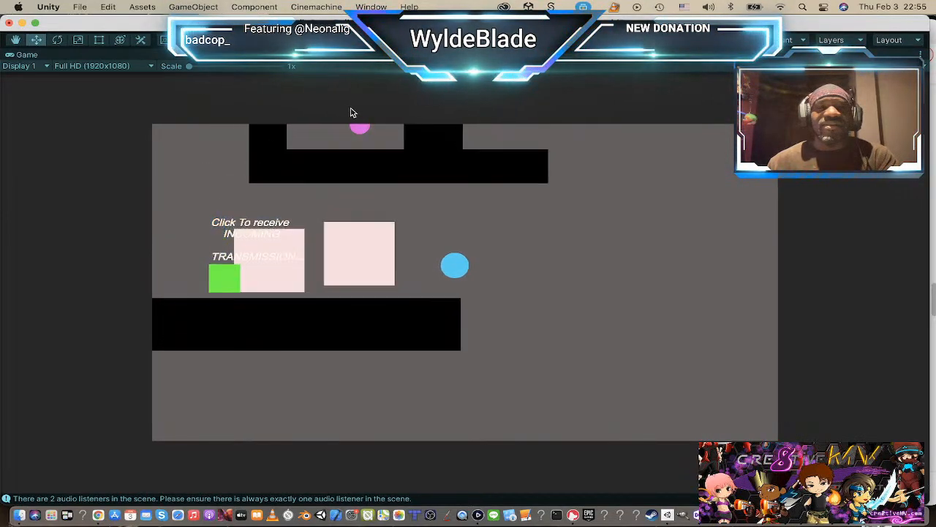
pyautogui.press('w')
pyautogui.press('a')
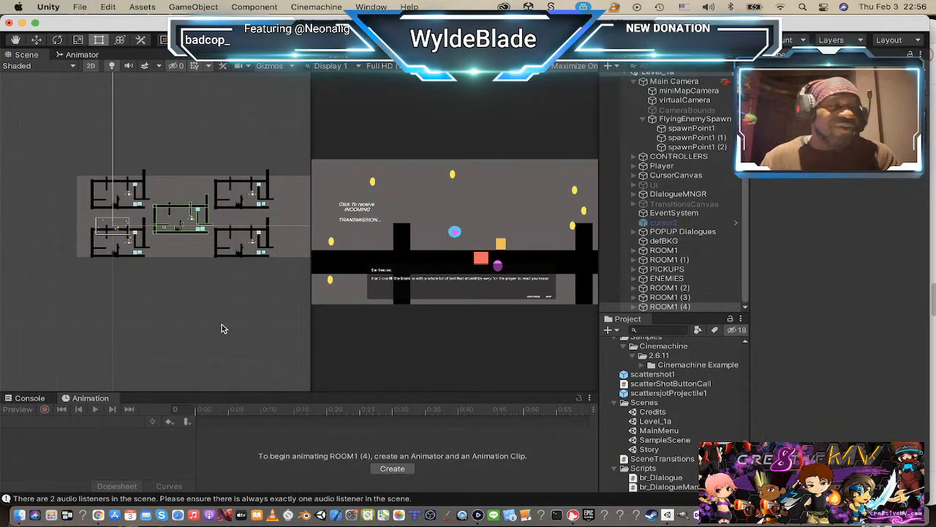
# Step: Undo the placement and duplication of the extra rooms back to the first ROOM1 copy
pyautogui.press('super+z')
pyautogui.press('super+z')
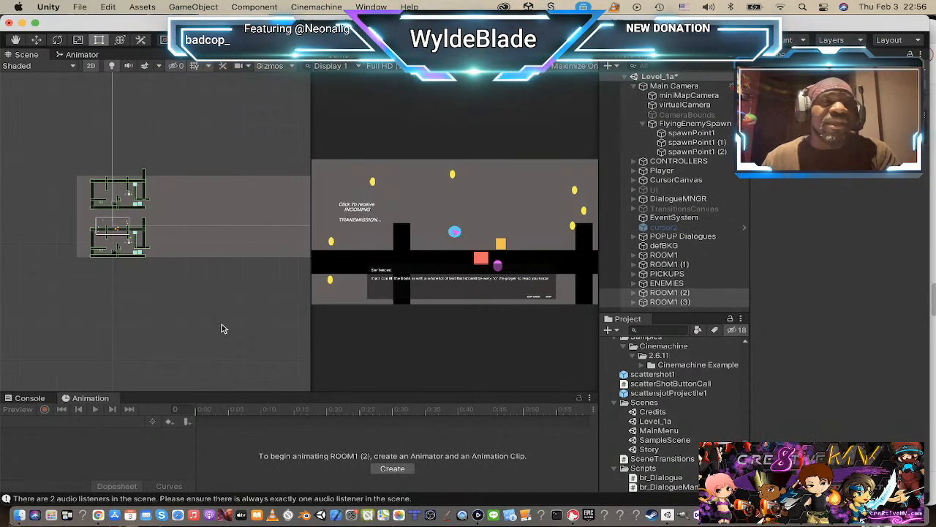
pyautogui.press('super+z')
pyautogui.press('super+z')
pyautogui.press('super+z')
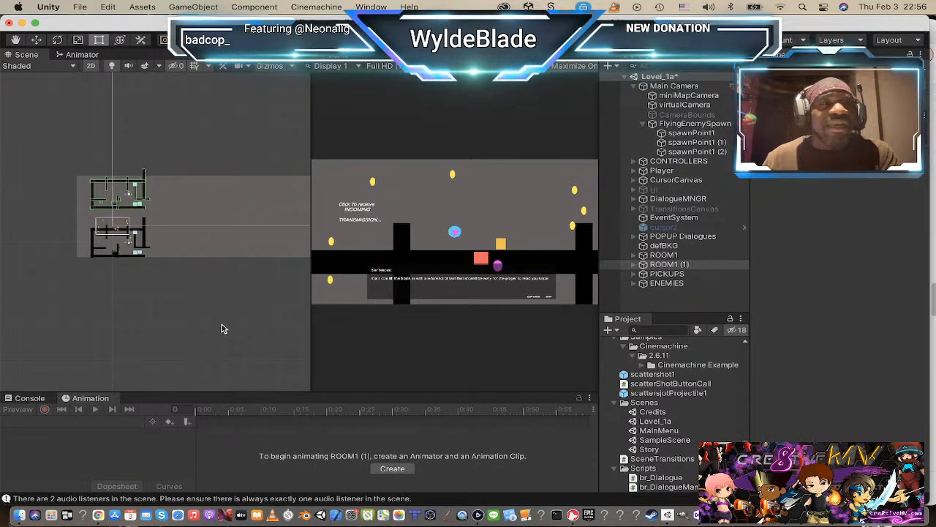
pyautogui.press('super+z')
pyautogui.press('super+z')
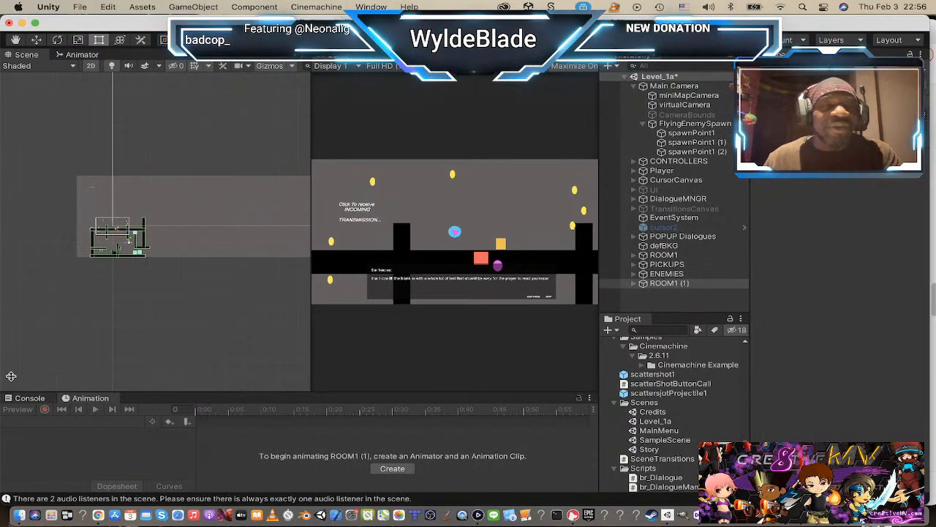
# Step: Undo the first ROOM1 copy and return the original room to its earlier position
pyautogui.scroll(3, 69, 299)
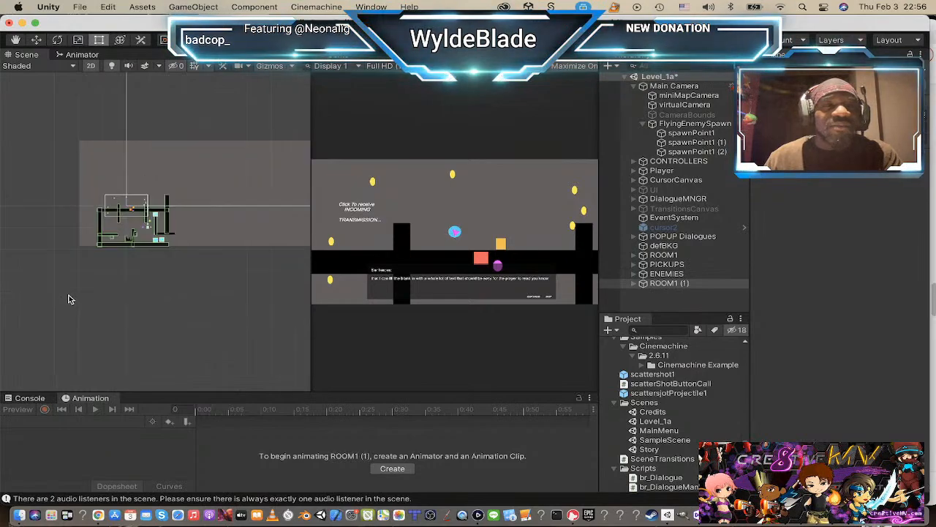
pyautogui.scroll(4, 176, 221)
pyautogui.scroll(-5, 172, 223)
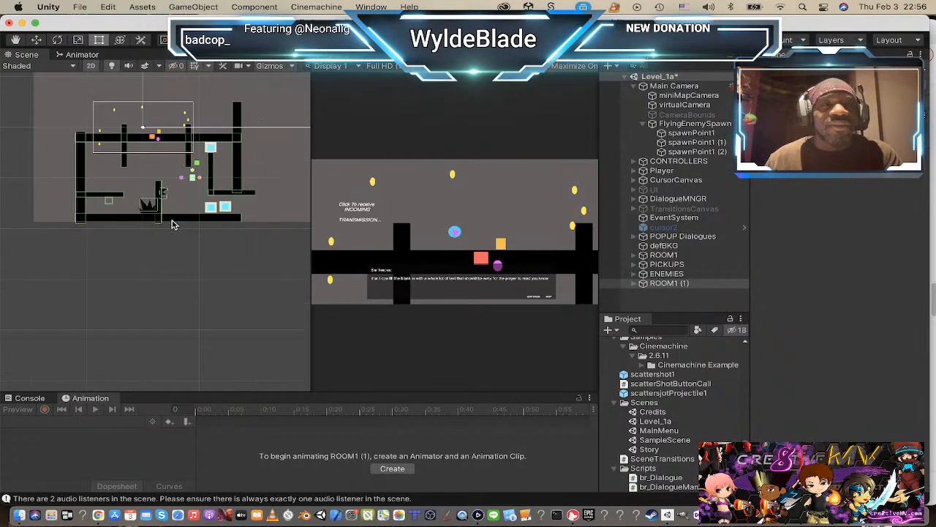
pyautogui.press('super+z')
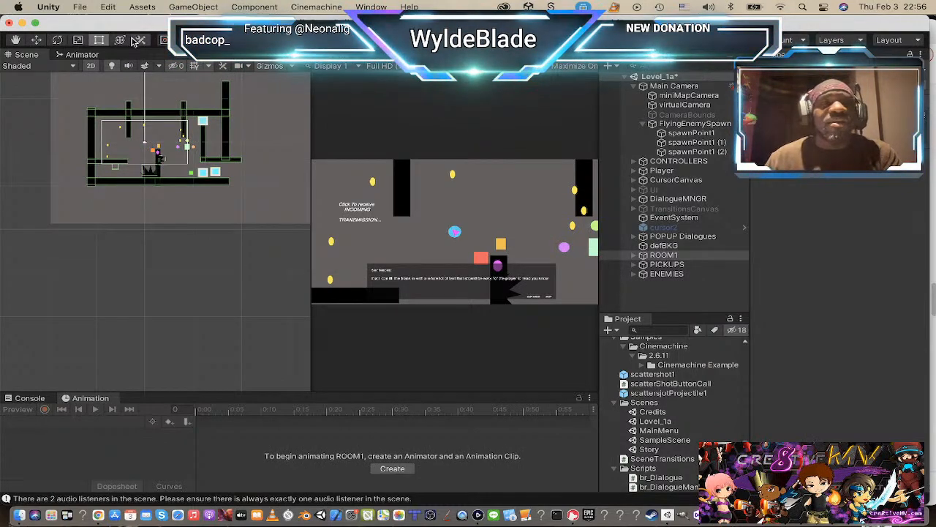
pyautogui.scroll(4, 125, 147)
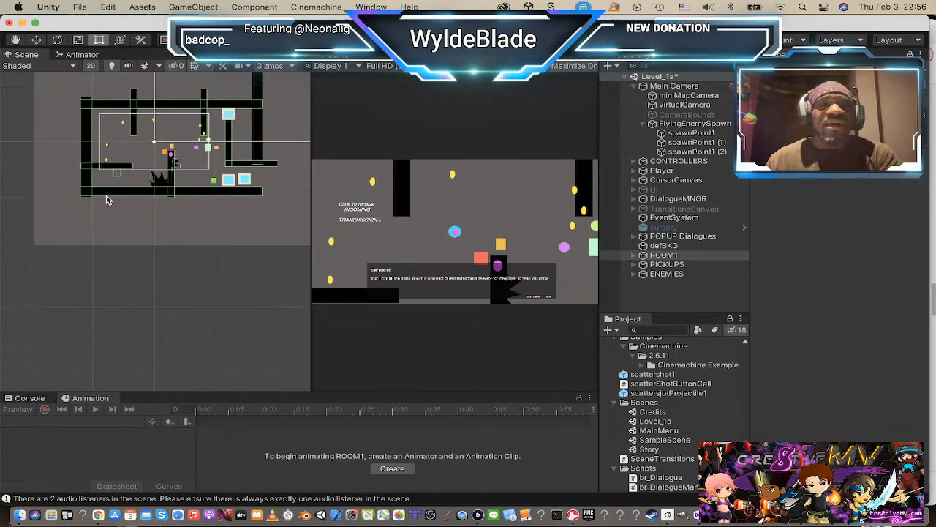
pyautogui.scroll(3, 107, 196)
pyautogui.scroll(-4, 106, 199)
pyautogui.scroll(1, 117, 183)
pyautogui.scroll(-2, 121, 185)
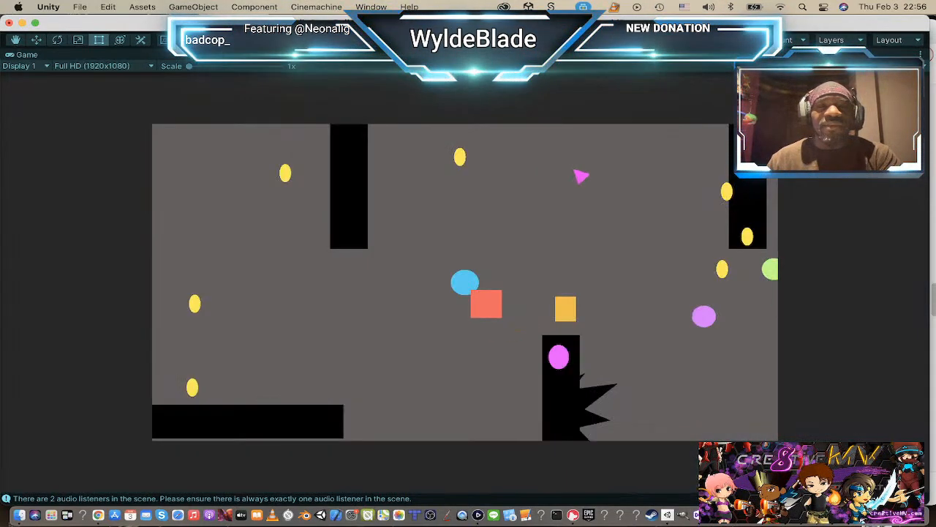
# Step: Play-test the single-room level, steering the player around the spiked pillar and pickups while shooting, and exit play mode
pyautogui.click(561, 190)
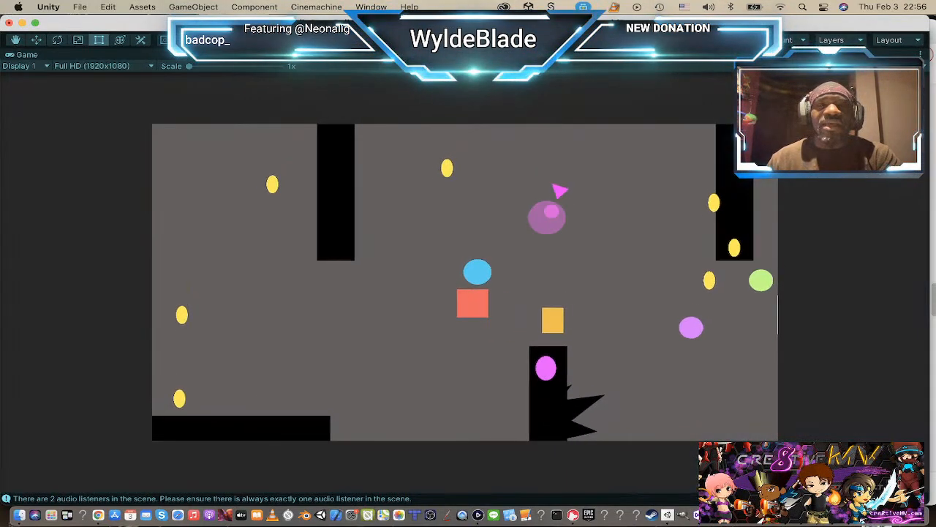
pyautogui.press('d')
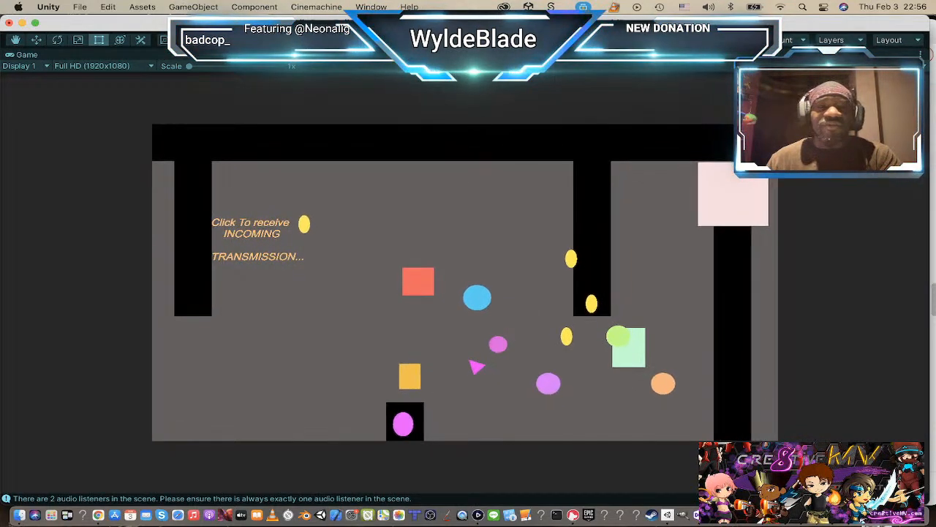
pyautogui.press('d')
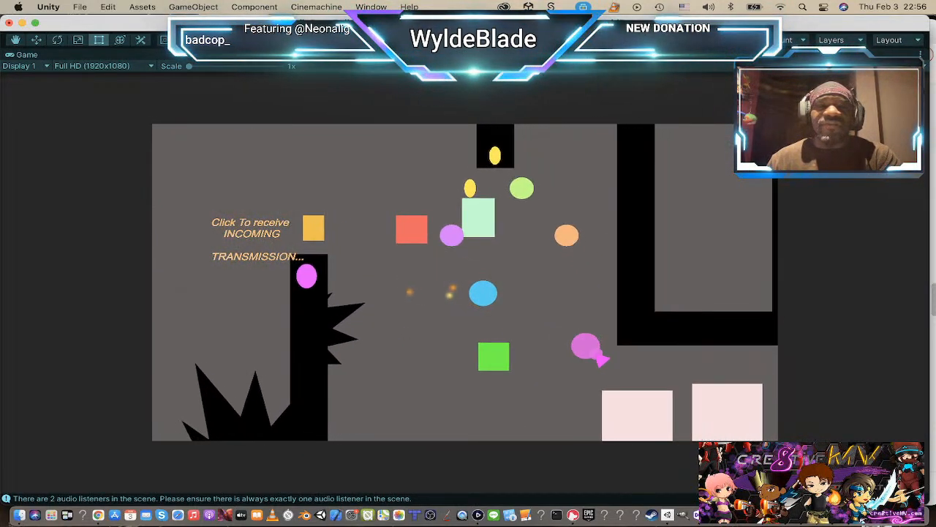
pyautogui.press('a')
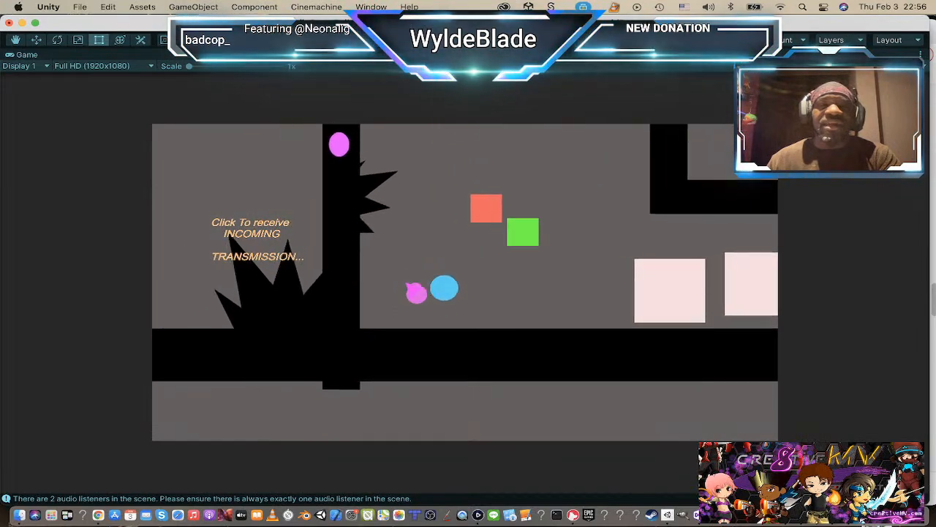
pyautogui.press('space')
pyautogui.press('d')
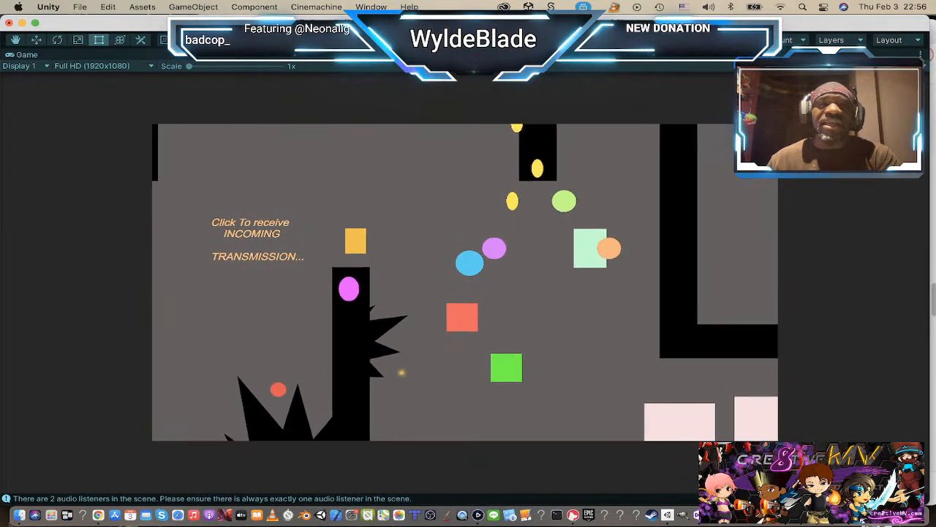
pyautogui.click(452, 39)
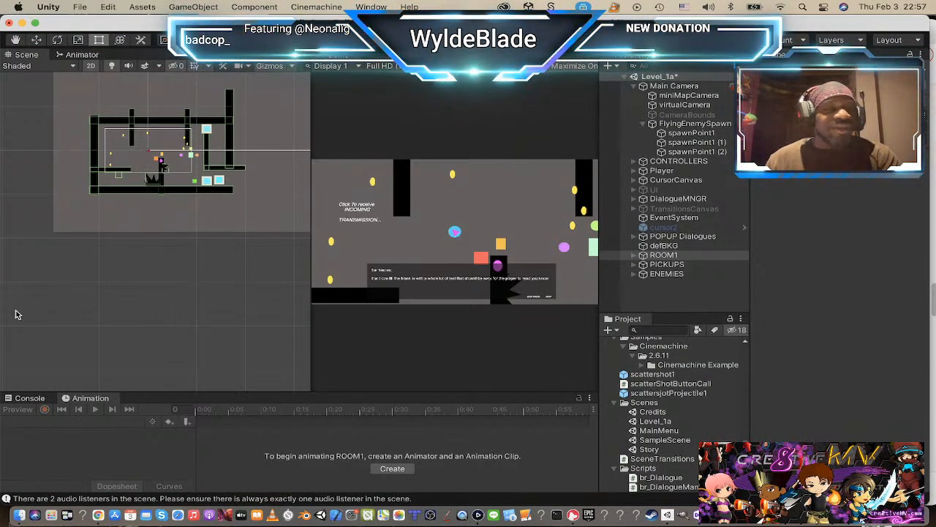
# Step: Shift ROOM1 slightly to the left in the scene
pyautogui.moveTo(16, 311); pyautogui.dragTo(15, 316)
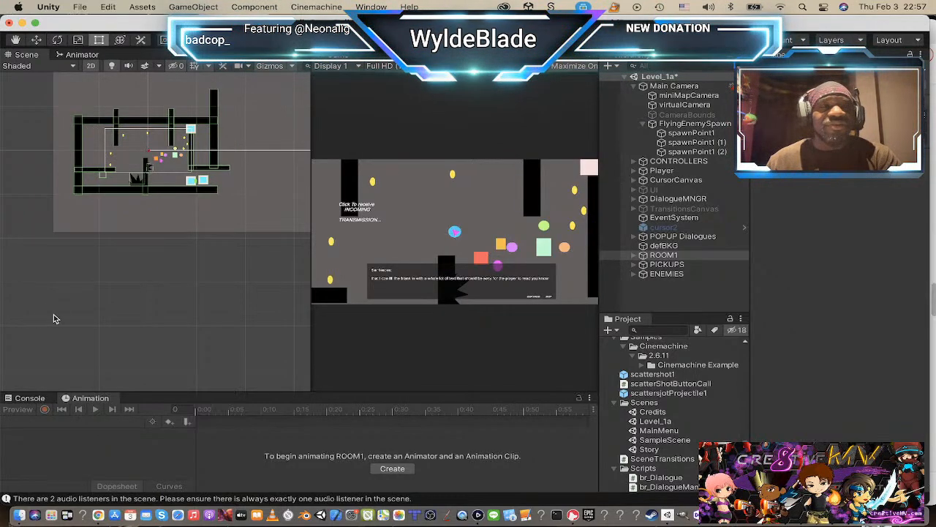
pyautogui.scroll(-4, 140, 273)
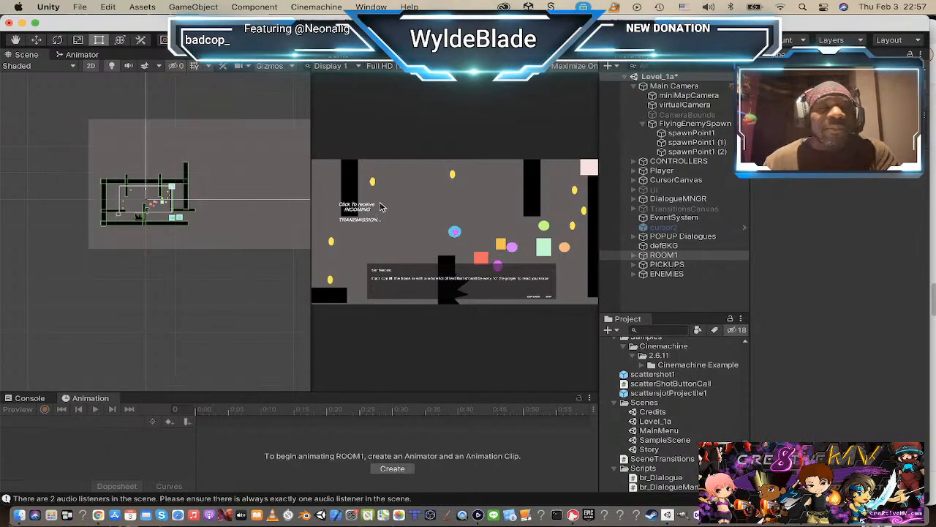
pyautogui.press('super+Tab')
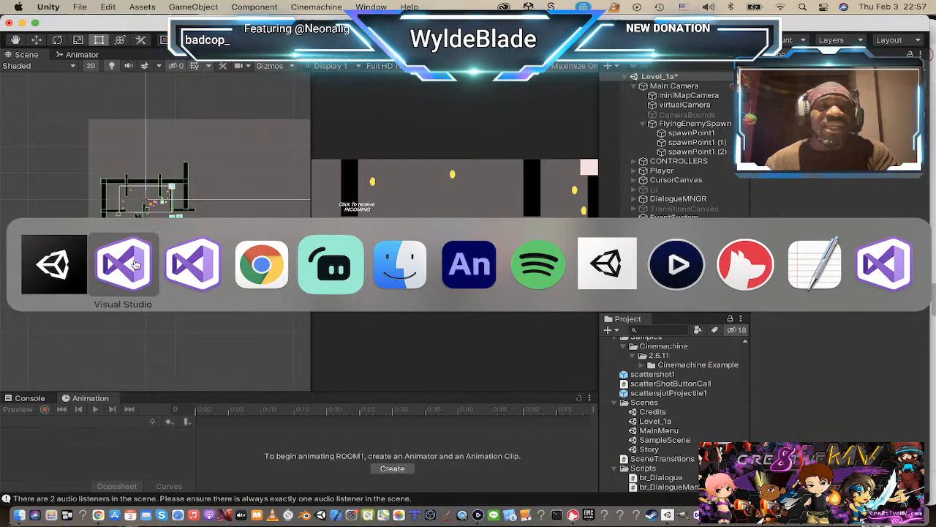
pyautogui.click(43, 248)
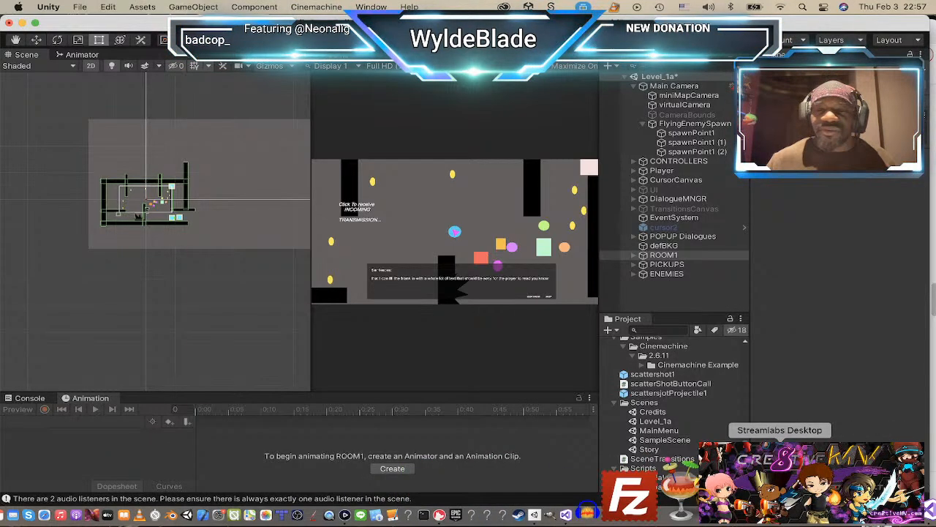
# Step: Switch to Streamlabs Desktop and make the iPade Air source visible in the Live Scene
pyautogui.click(780, 515)
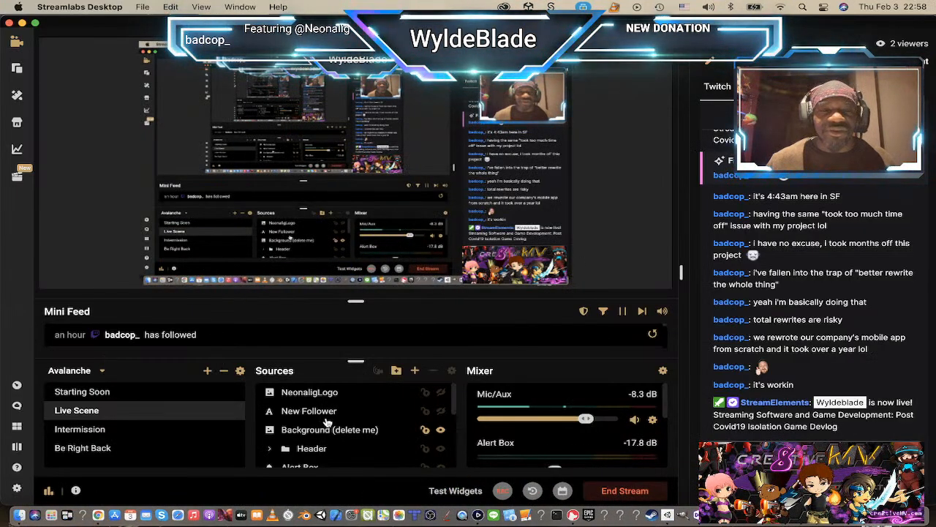
pyautogui.scroll(-5, 327, 421)
pyautogui.scroll(-2, 344, 436)
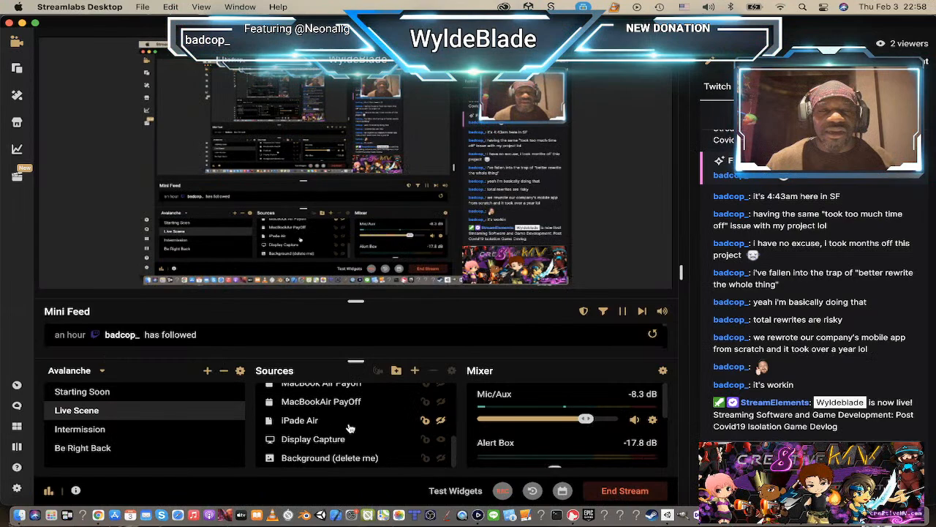
pyautogui.click(441, 423)
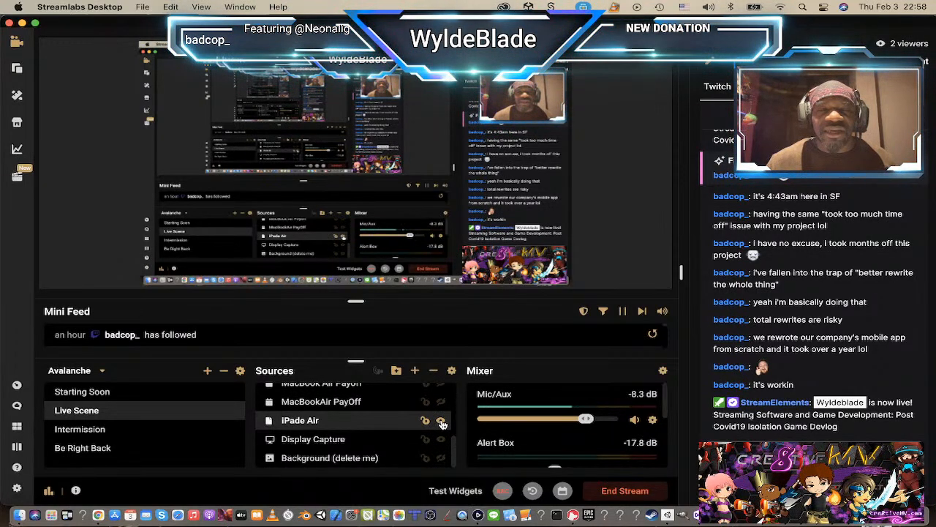
# Step: In Streamlabs Desktop, toggle the visibility of the Display Capture and iPade Air sources in the Live Scene
pyautogui.press('super+Tab')
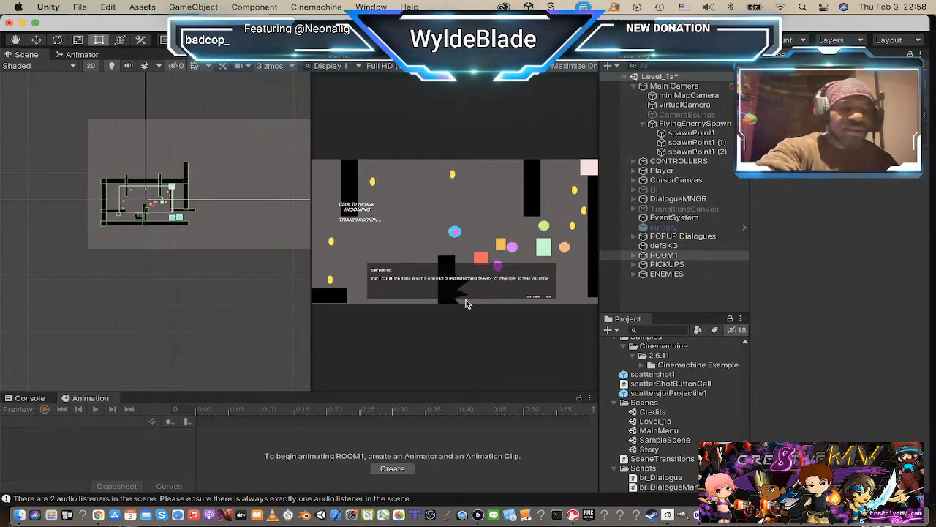
pyautogui.press('super+Tab')
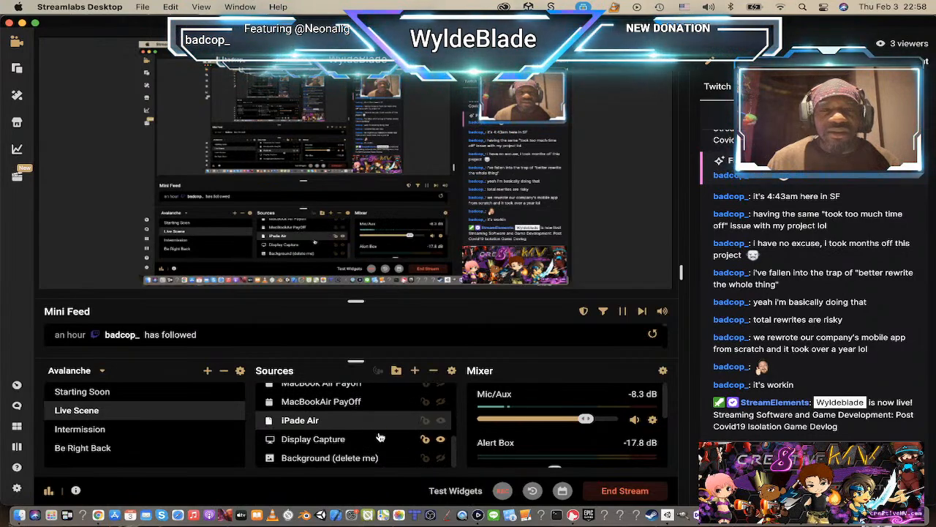
pyautogui.scroll(-1, 384, 419)
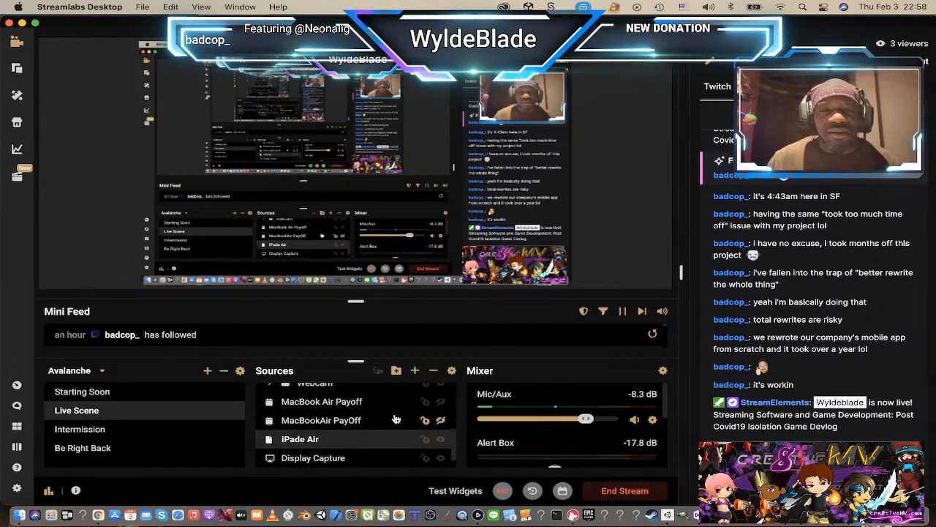
pyautogui.scroll(1, 428, 418)
pyautogui.scroll(4, 395, 418)
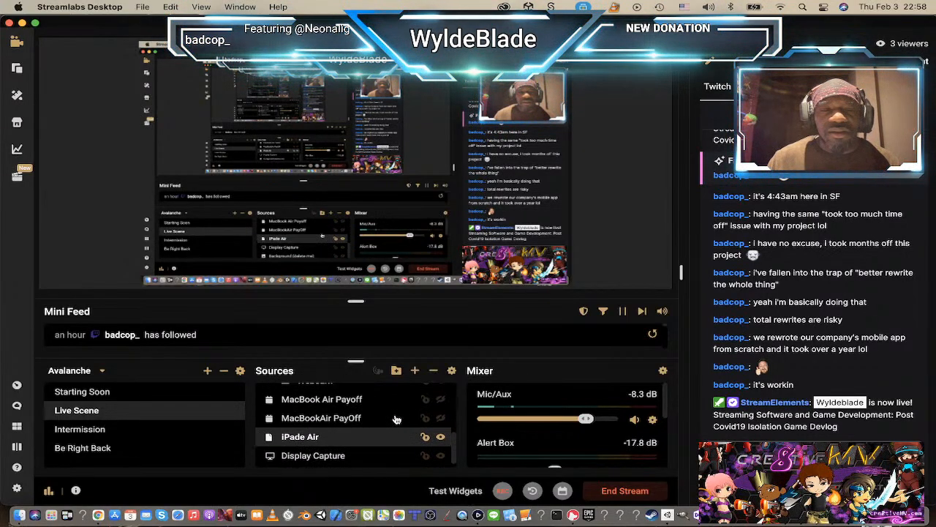
pyautogui.scroll(-2, 395, 418)
pyautogui.scroll(-2, 395, 418)
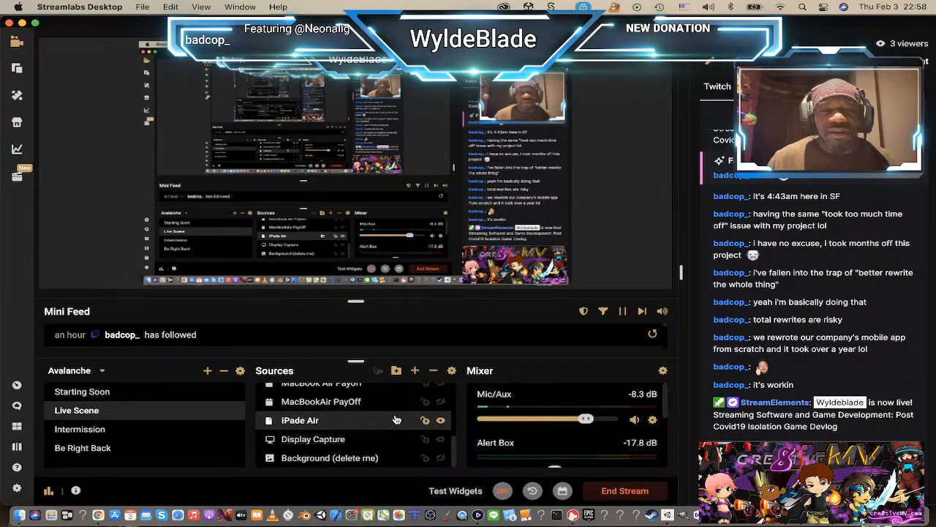
pyautogui.click(441, 440)
pyautogui.click(442, 439)
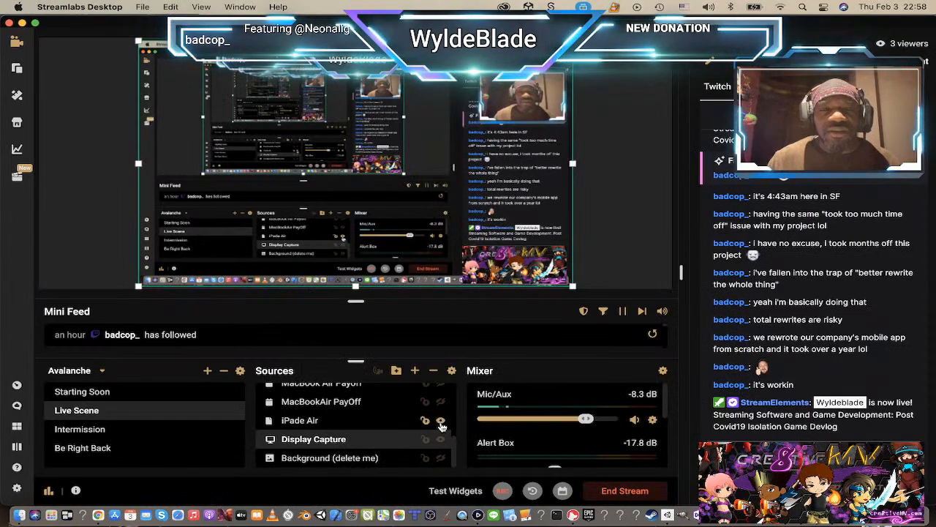
pyautogui.click(441, 423)
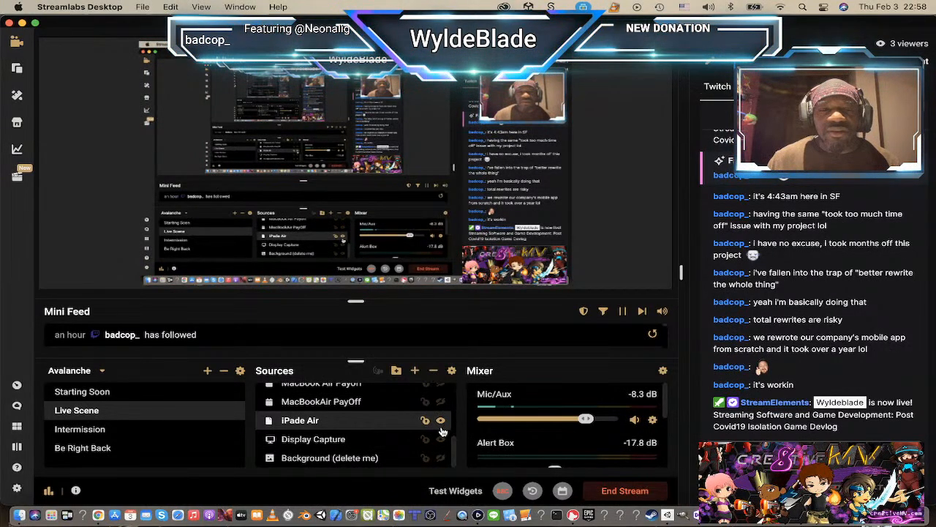
# Step: Look through the rest of the Live Scene's source list and switch back to Unity
pyautogui.scroll(-3, 418, 433)
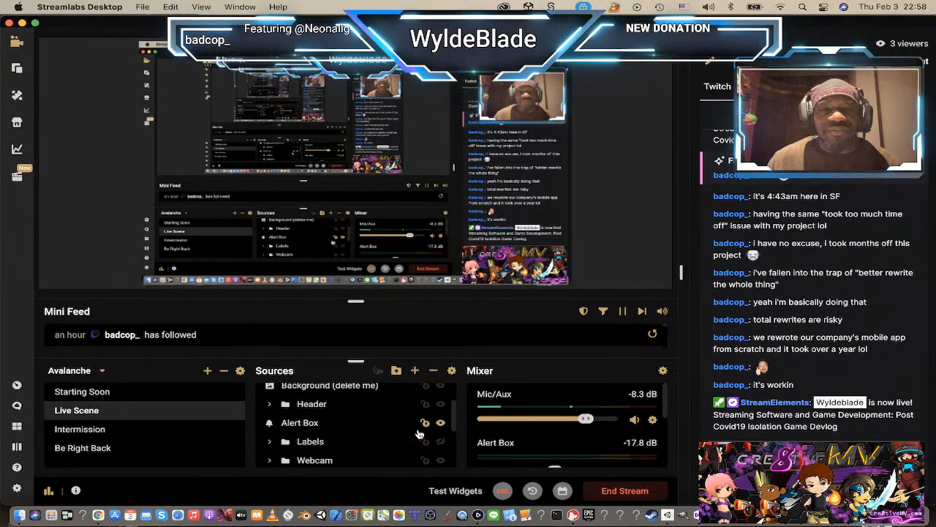
pyautogui.scroll(-3, 418, 433)
pyautogui.scroll(1, 420, 433)
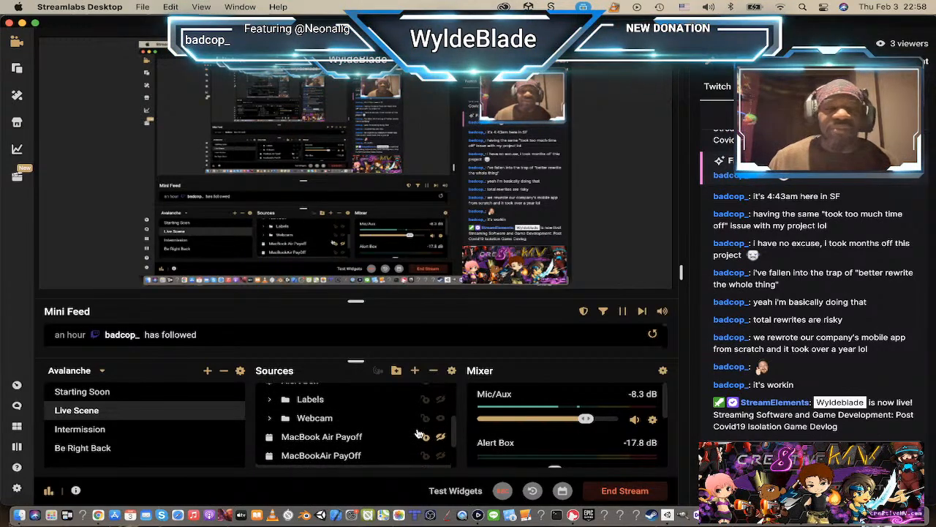
pyautogui.press('super+Tab')
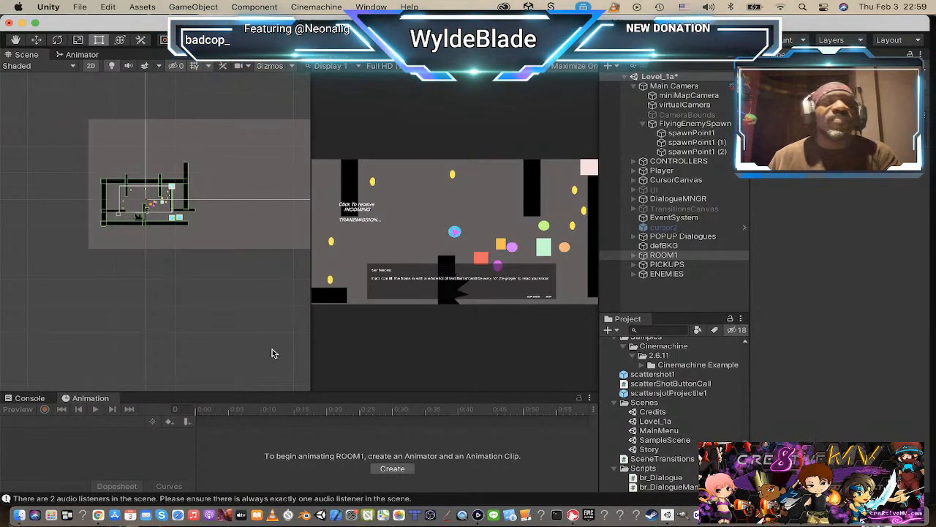
# Step: Switch to Finder and preview the concept art image IMG_0204.PNG in the Downloads folder
pyautogui.press('super+Tab')
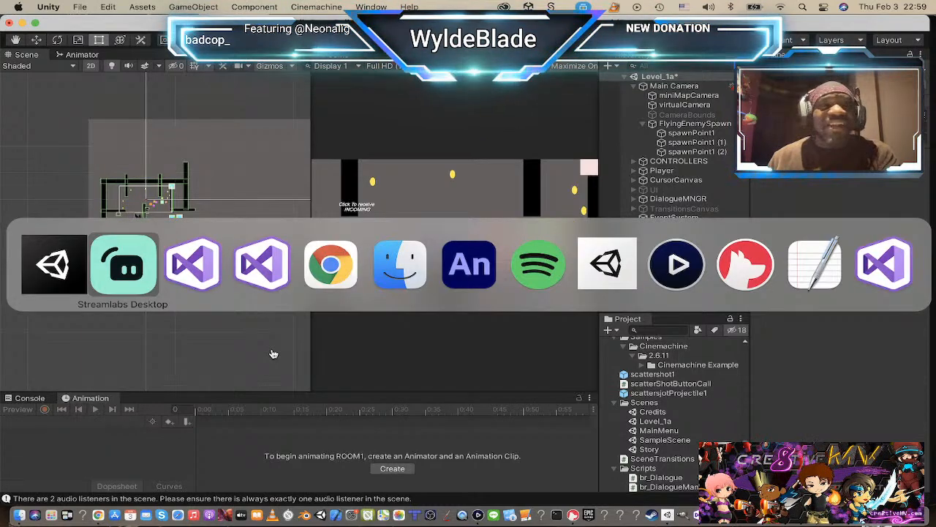
pyautogui.press('super+Tab')
pyautogui.press('super+Tab')
pyautogui.press('super+Tab')
pyautogui.press('super+Tab')
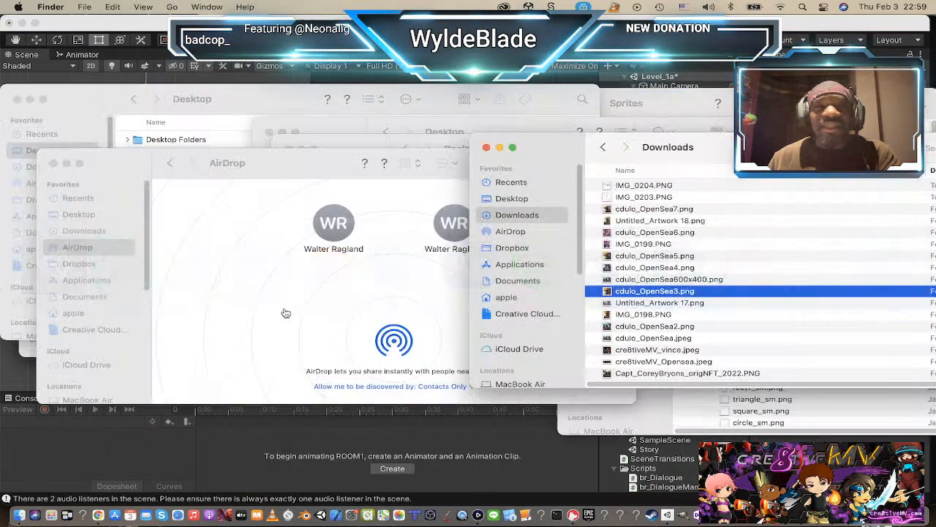
pyautogui.click(634, 187)
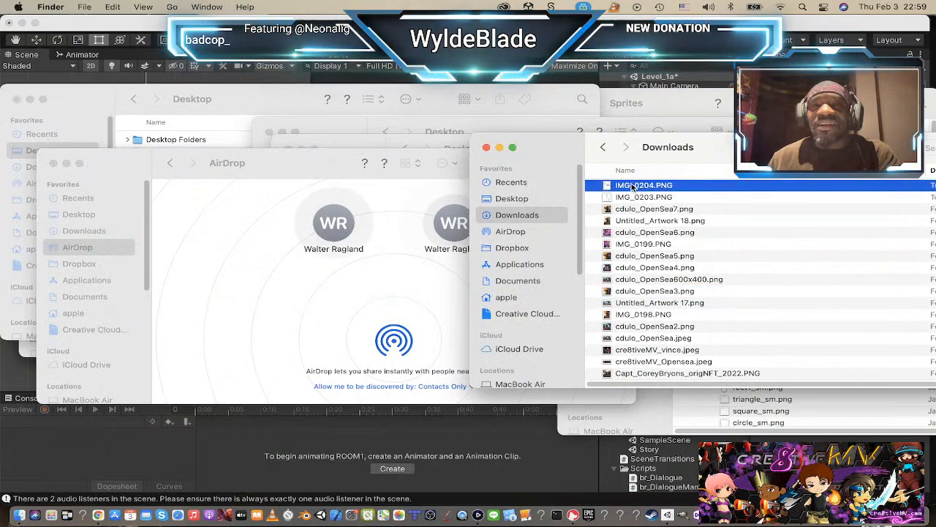
pyautogui.press('space')
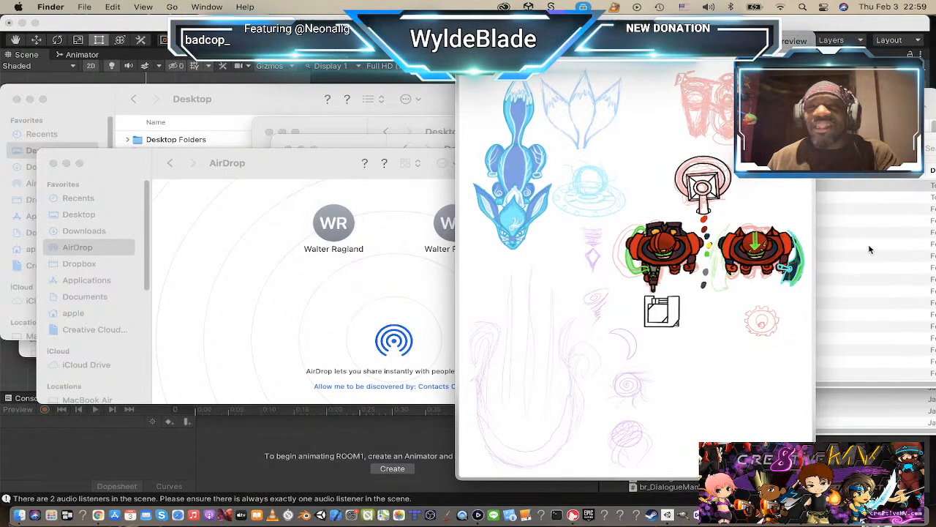
pyautogui.press('space')
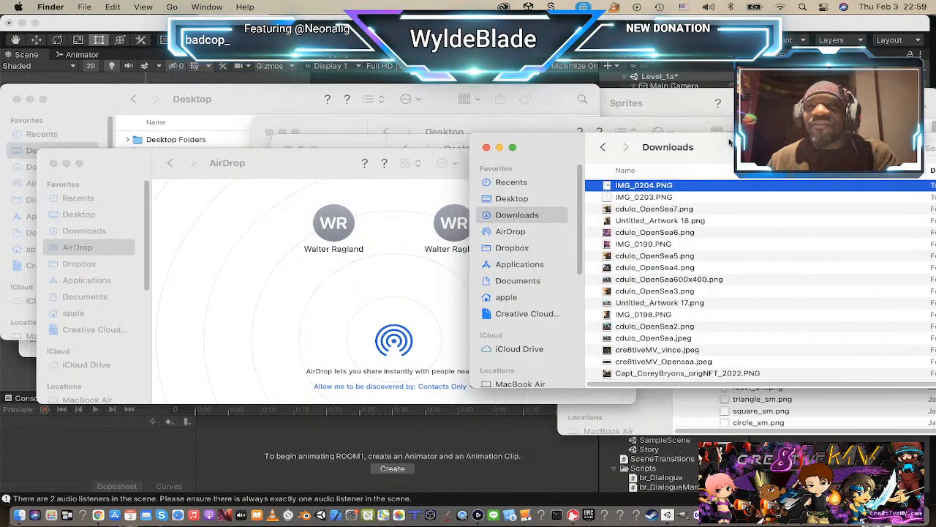
# Step: Move the Downloads window into clear view and preview the sketches IMG_0204.PNG and IMG_0203.PNG
pyautogui.moveTo(729, 141); pyautogui.dragTo(489, 132)
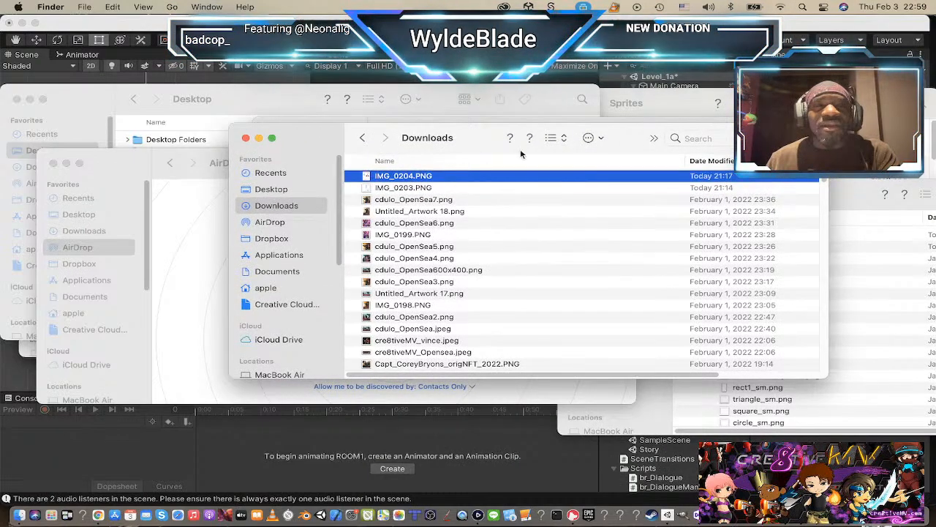
pyautogui.doubleClick(370, 175)
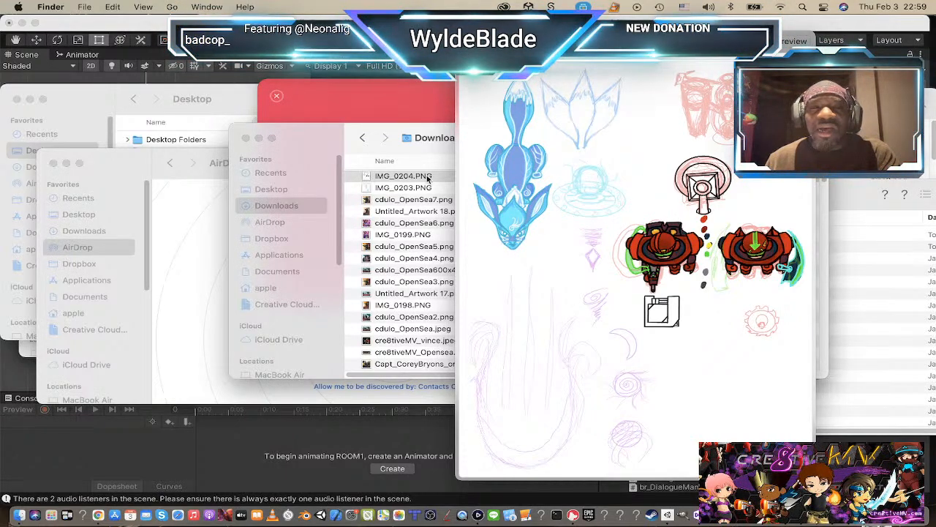
pyautogui.click(367, 188)
pyautogui.doubleClick(367, 188)
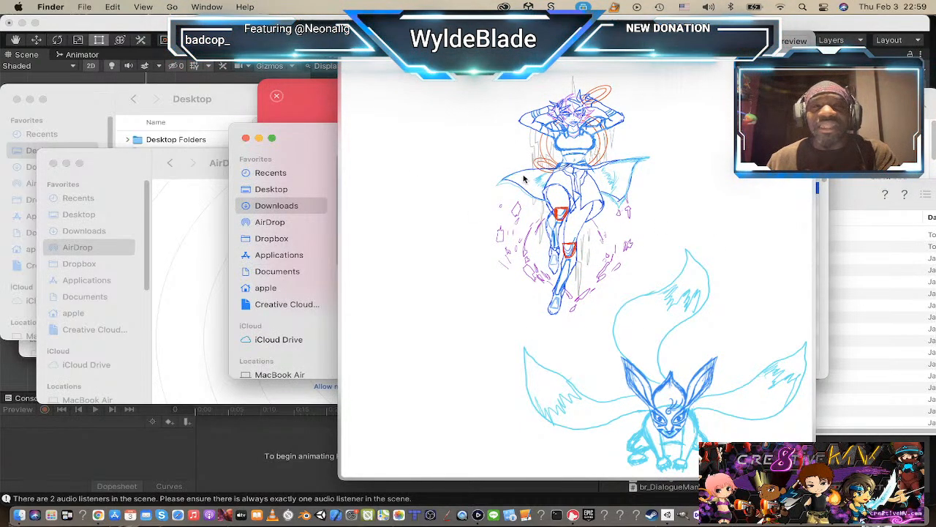
pyautogui.press('space')
# Step: Preview cdulo_OpenSea7.png and the environment sketch IMG_0205.PNG in the Downloads folder
pyautogui.click(410, 200)
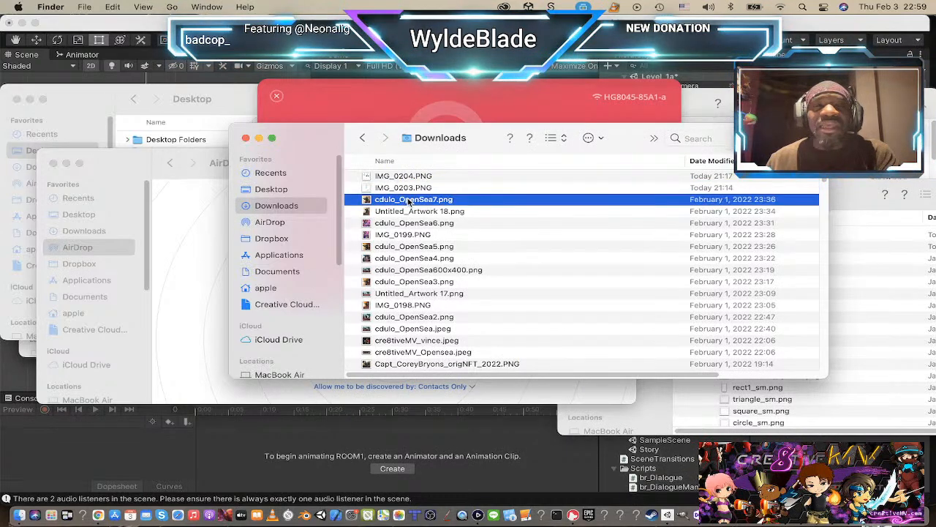
pyautogui.click(407, 192)
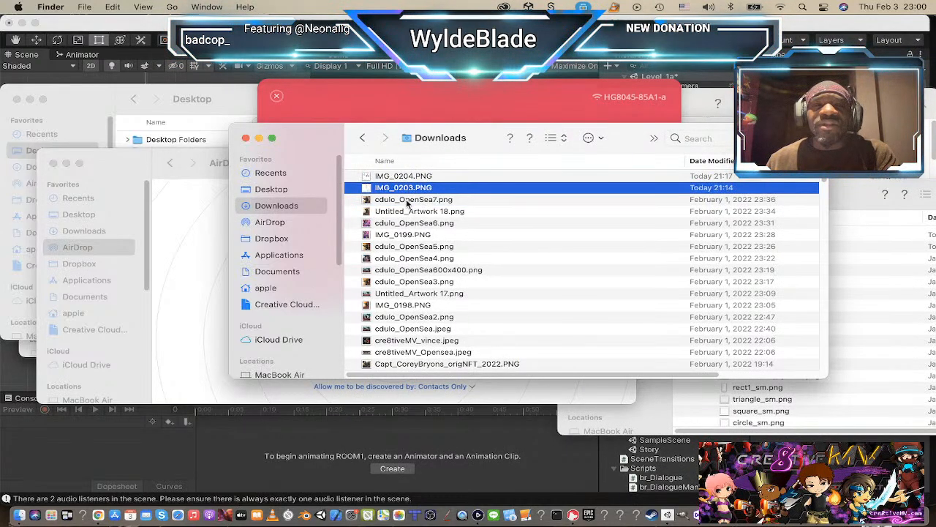
pyautogui.click(408, 201)
pyautogui.press('space')
pyautogui.press('space')
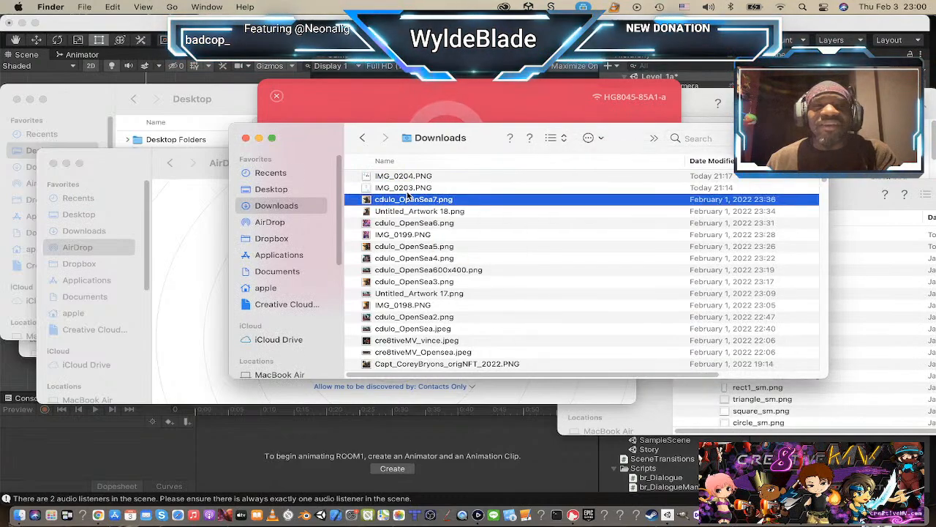
pyautogui.click(407, 189)
pyautogui.click(411, 180)
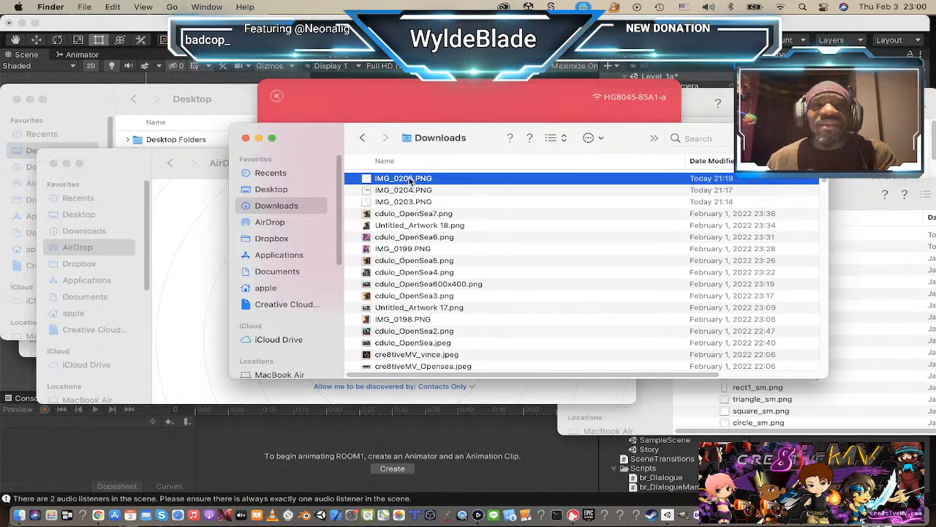
pyautogui.press('space')
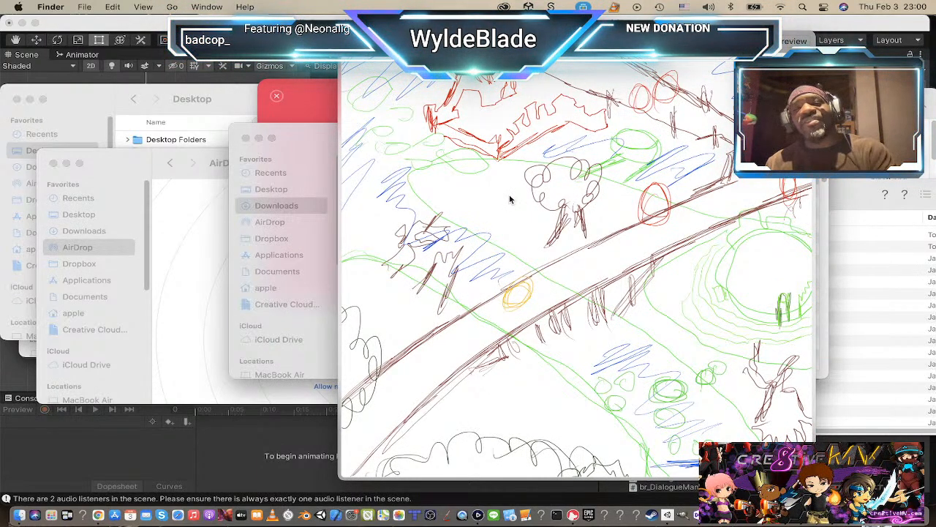
pyautogui.press('space')
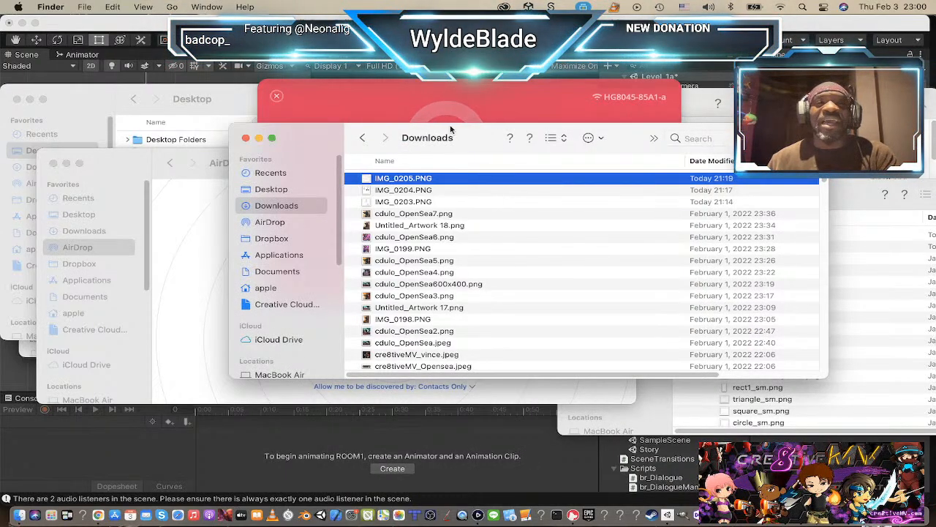
# Step: Switch to Adobe Animate and examine the UI bar graphic in SpiritsOfTheLostWind.fla, on the whole stage and closer at 50%
pyautogui.press('super+Tab')
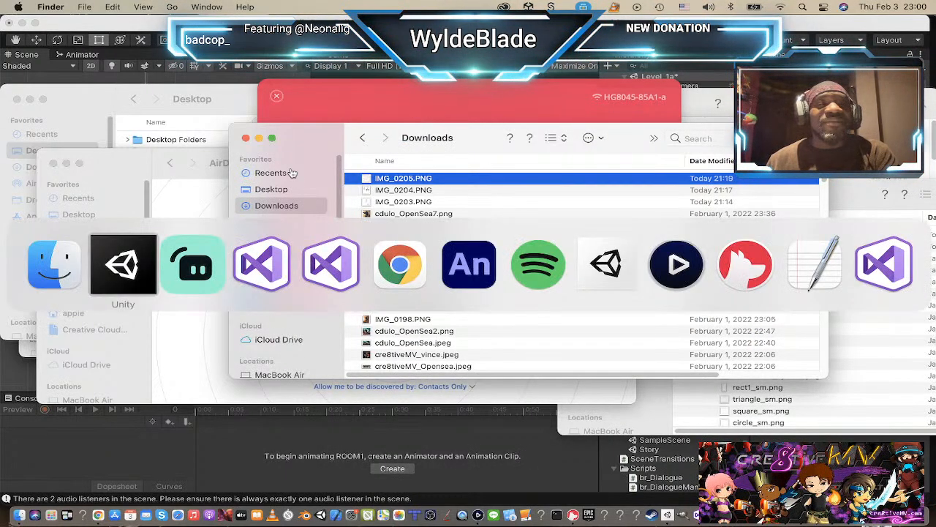
pyautogui.click(475, 264)
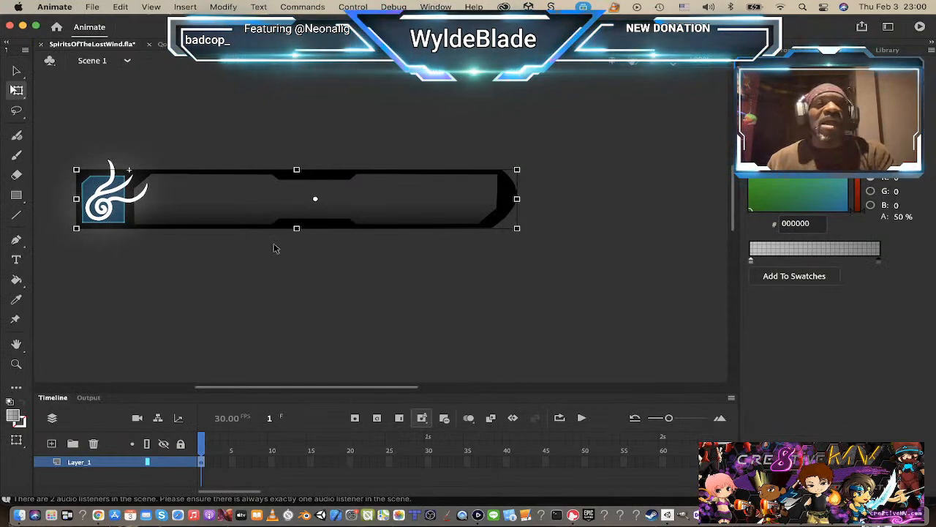
pyautogui.press('z')
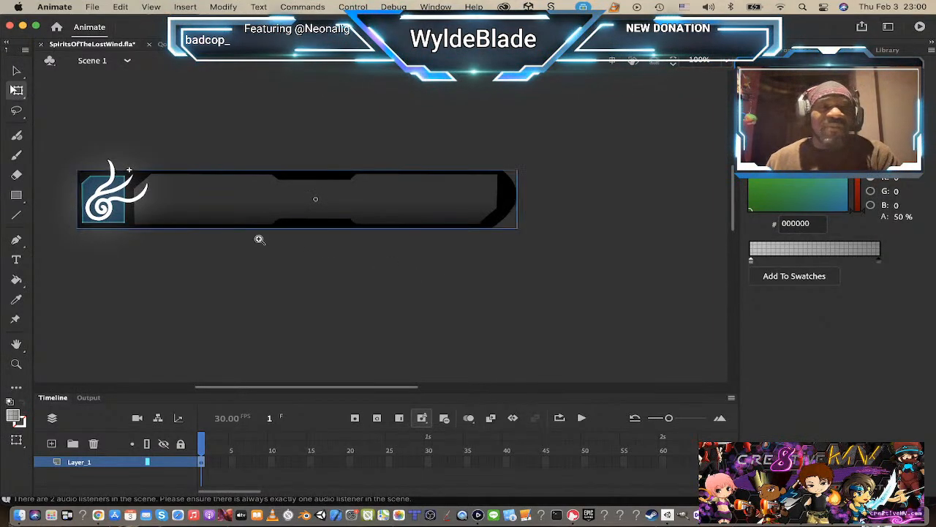
pyautogui.keyDown('alt'); pyautogui.click(284, 268); pyautogui.keyUp('alt')
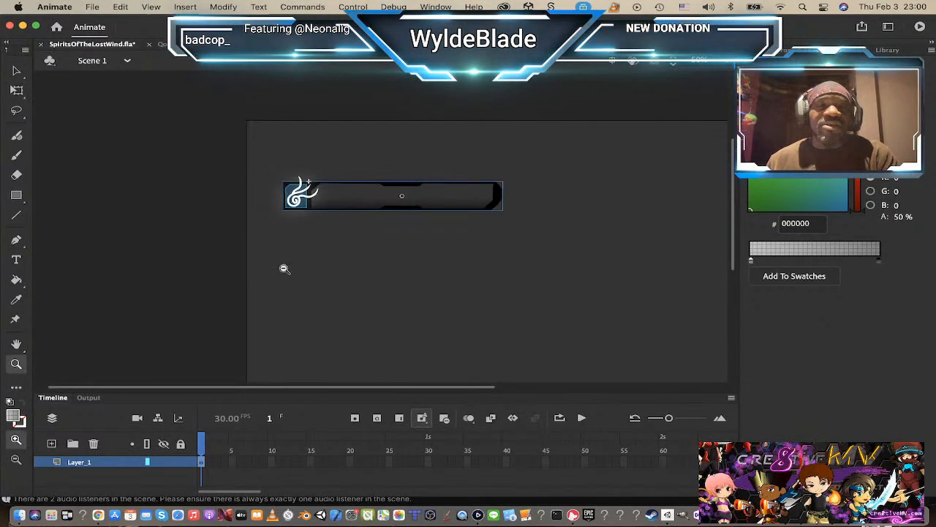
pyautogui.keyDown('alt'); pyautogui.click(530, 297); pyautogui.keyUp('alt')
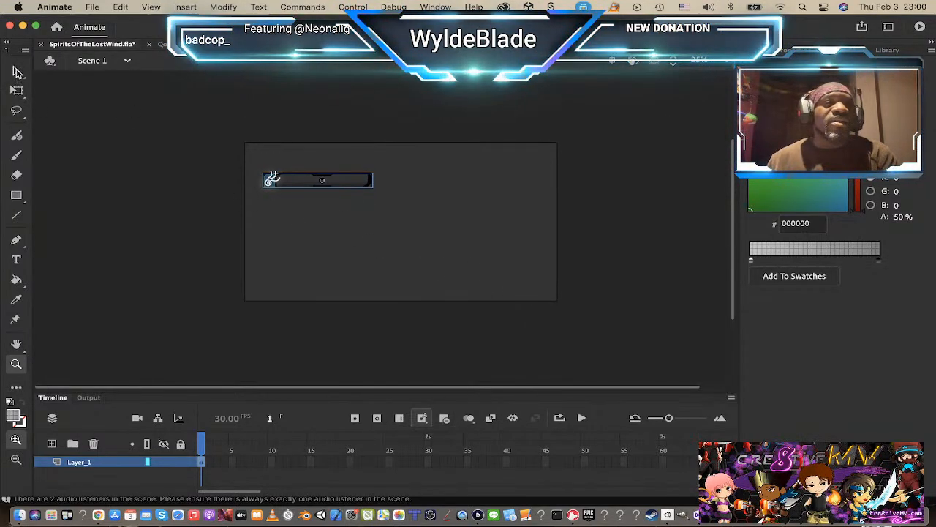
pyautogui.click(16, 71)
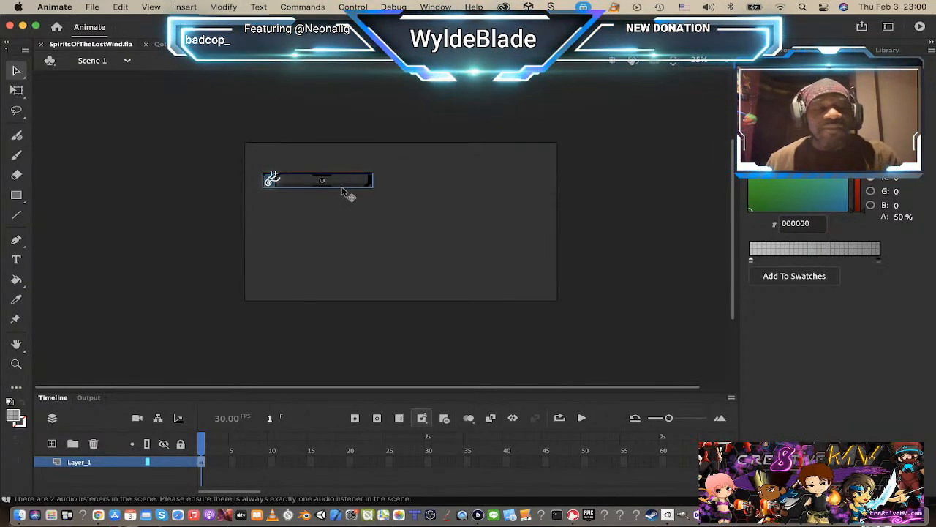
pyautogui.press('z')
pyautogui.click(347, 208)
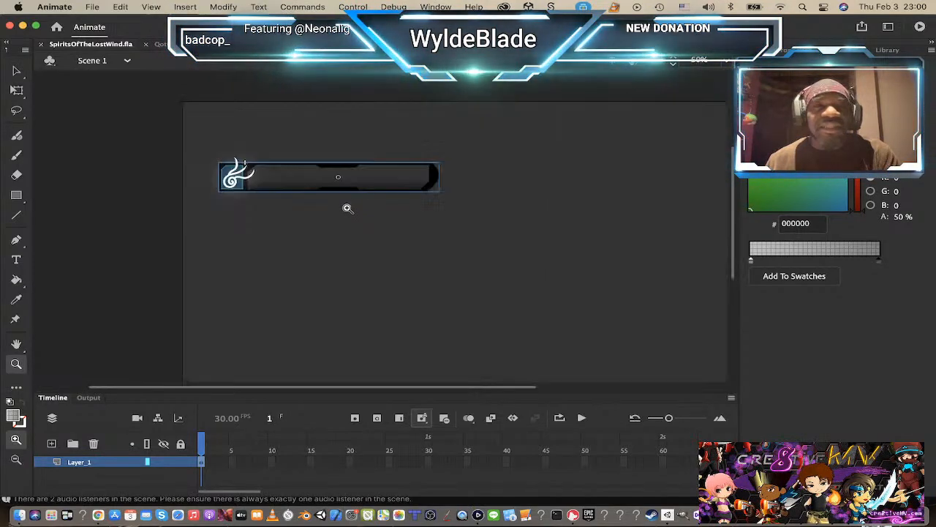
pyautogui.moveTo(397, 230); pyautogui.dragTo(297, 212)
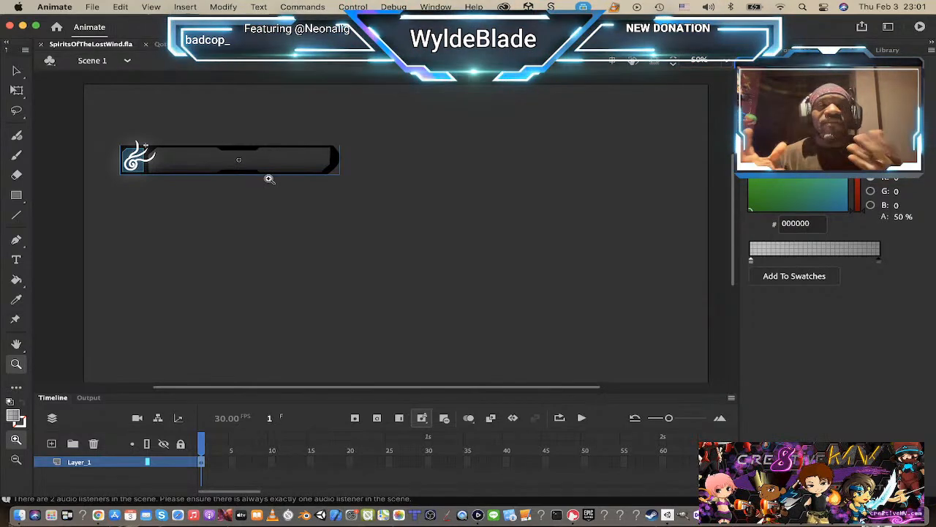
# Step: Switch to Unity and activate the UI object in Level_1a so its overlay appears in the game view
pyautogui.press('super+Tab')
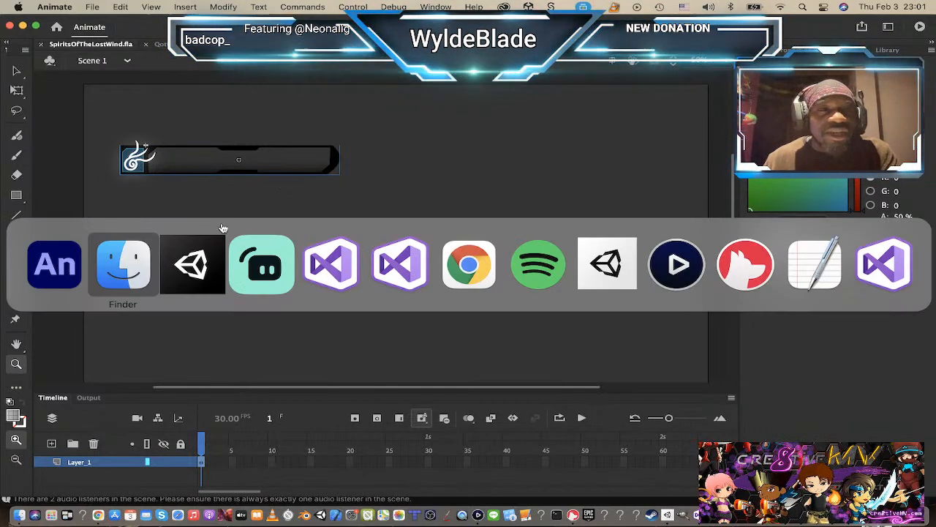
pyautogui.click(204, 251)
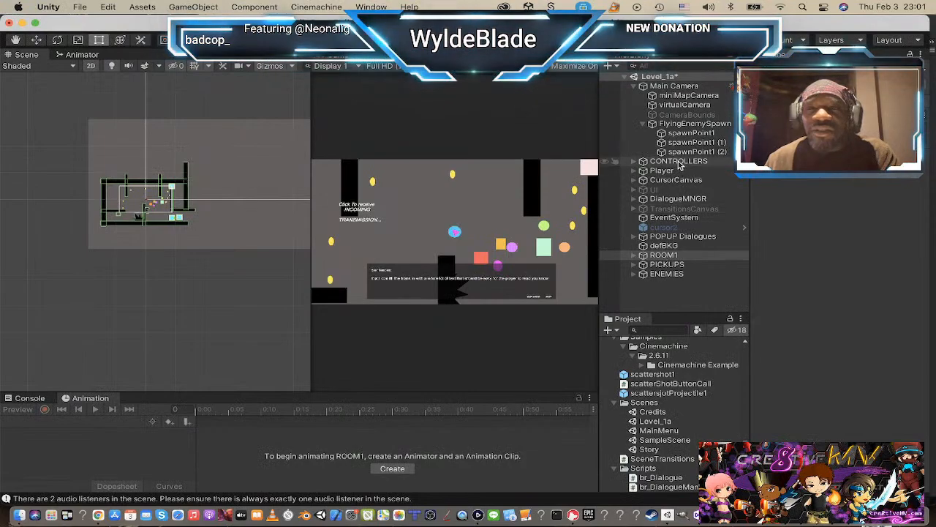
pyautogui.click(662, 190)
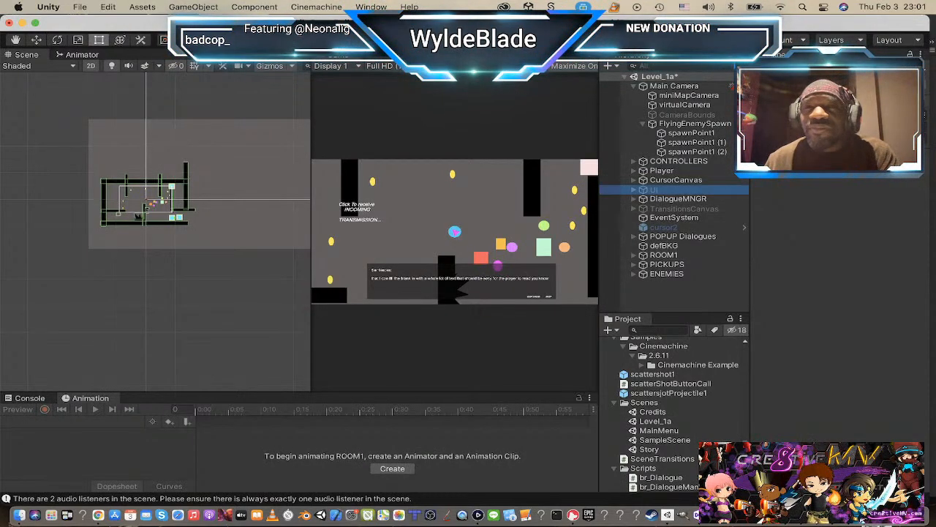
pyautogui.click(780, 70)
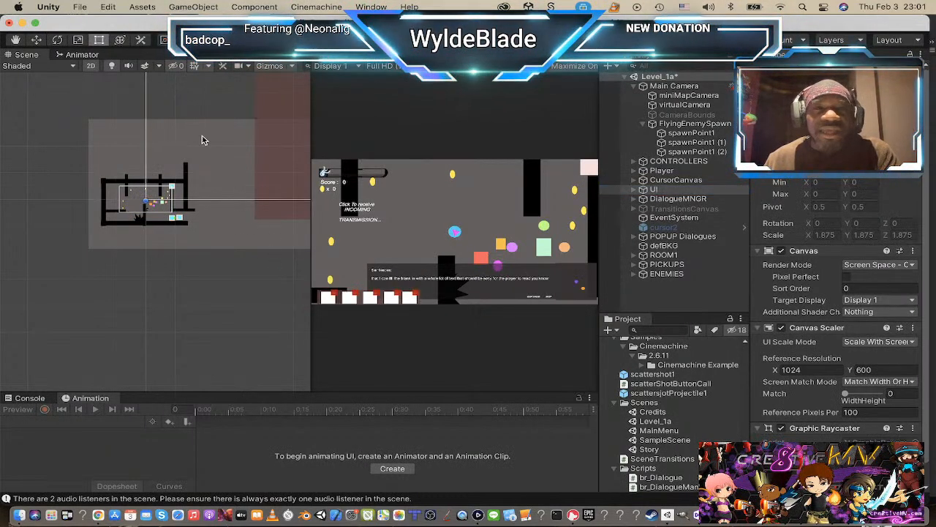
pyautogui.scroll(5, 333, 182)
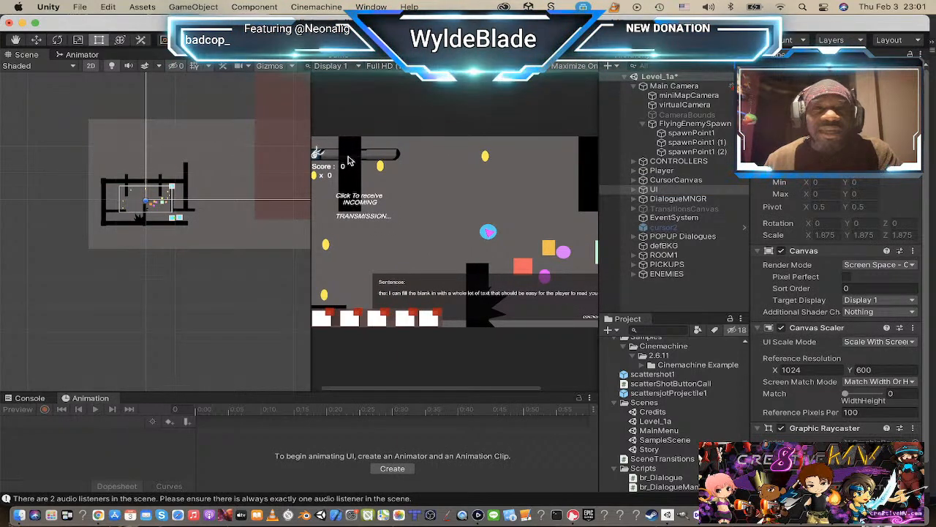
pyautogui.scroll(-4, 363, 157)
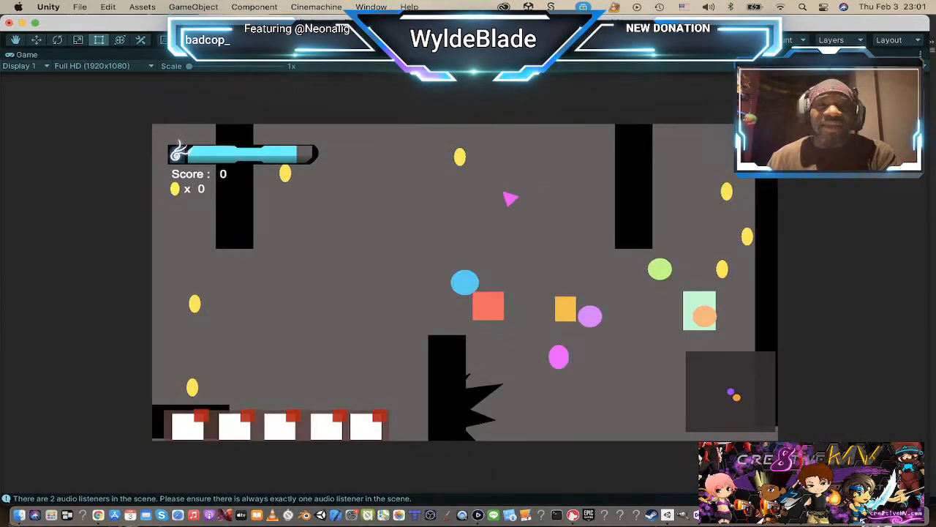
# Step: Play-test Level_1a with the UI overlay, moving the player around the room to collect yellow coins
pyautogui.press('w')
pyautogui.press('d')
pyautogui.press('a')
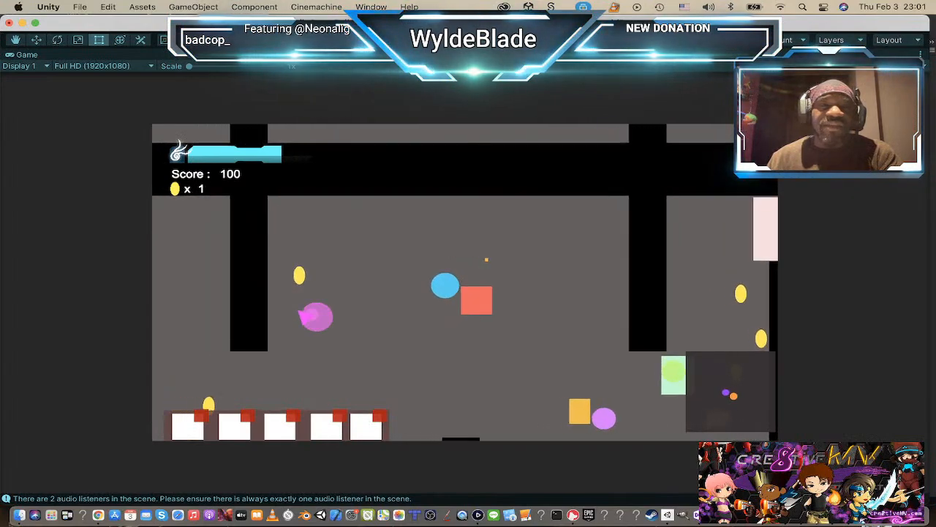
pyautogui.press('s')
pyautogui.press('a')
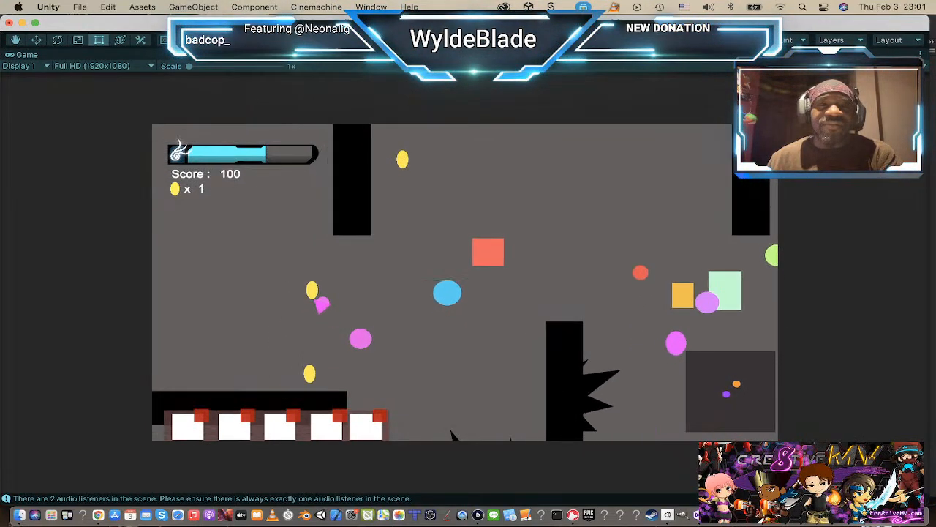
pyautogui.press('a')
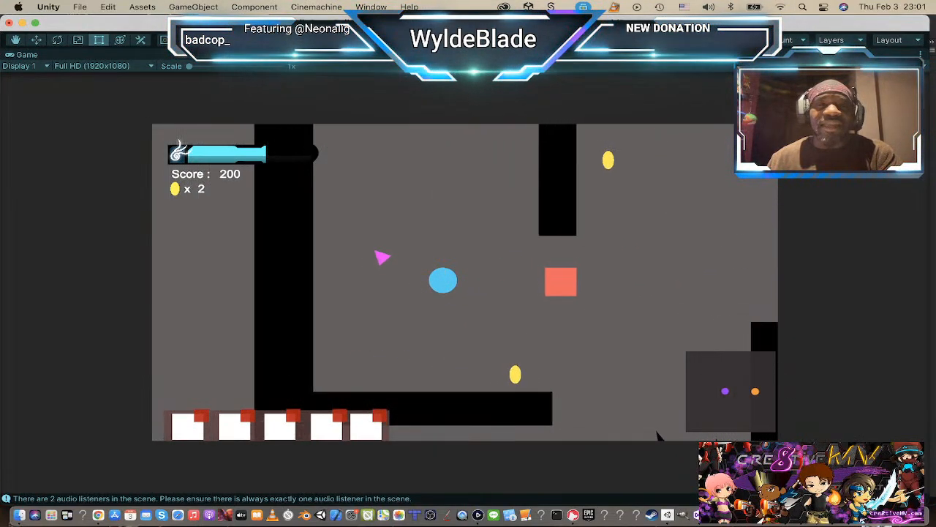
pyautogui.press('a')
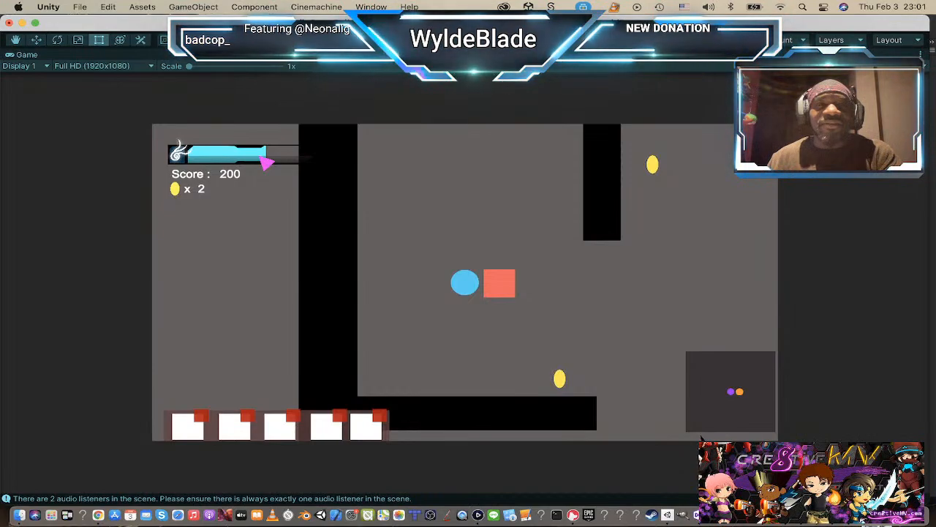
# Step: Move the player around the red square enemy to examine the health bar as damage is taken, and end the play test
pyautogui.press('w')
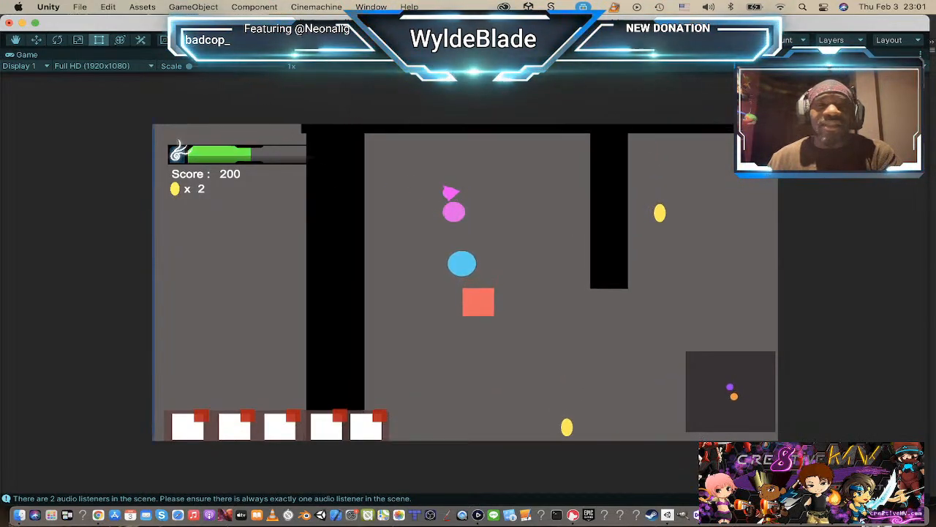
pyautogui.press('w')
pyautogui.press('s')
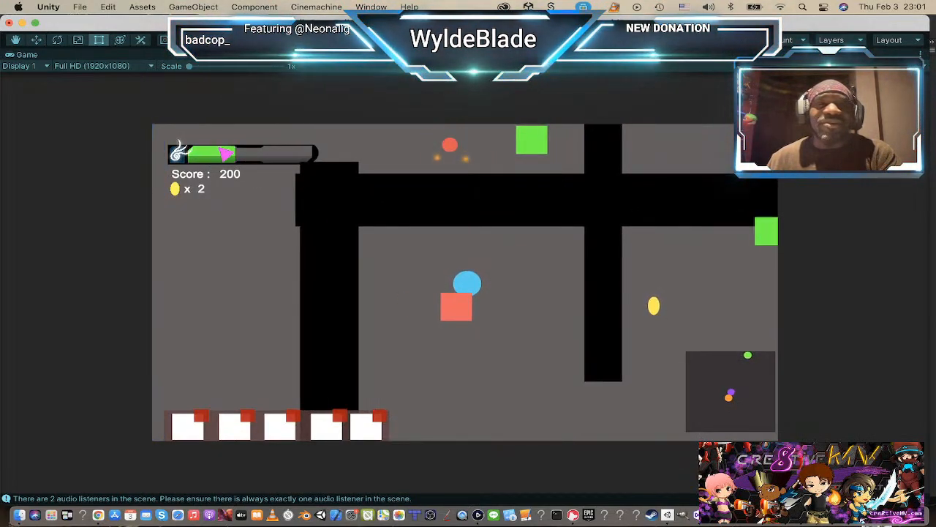
pyautogui.press('d')
pyautogui.press('s')
pyautogui.press('a')
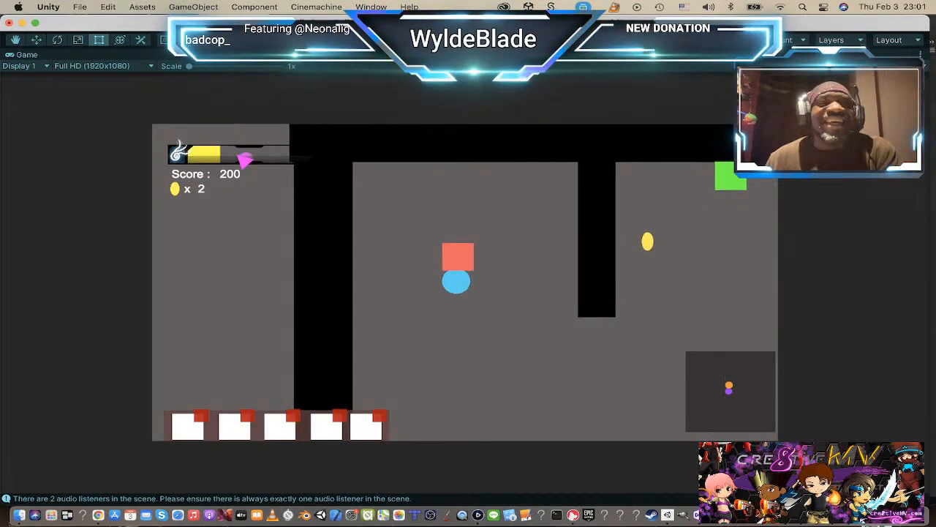
pyautogui.press('w')
pyautogui.press('a')
pyautogui.press('w')
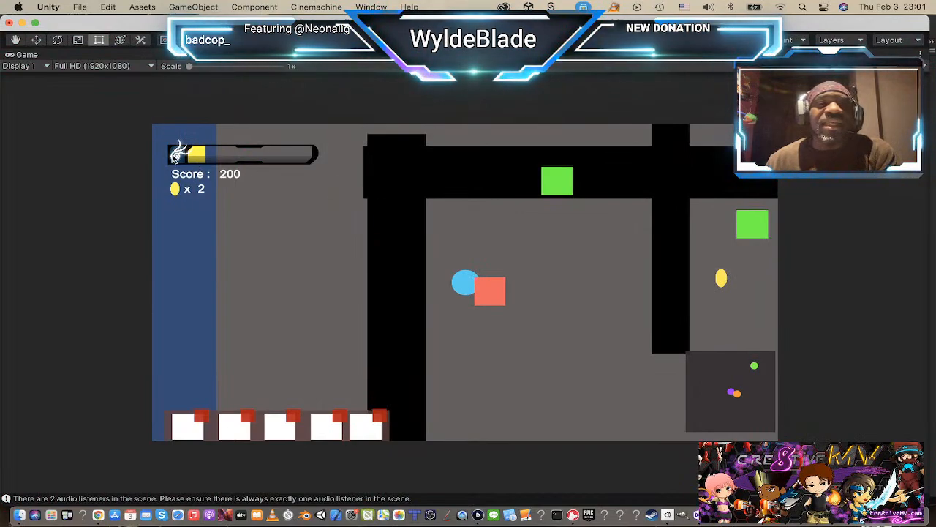
pyautogui.press('super+p')
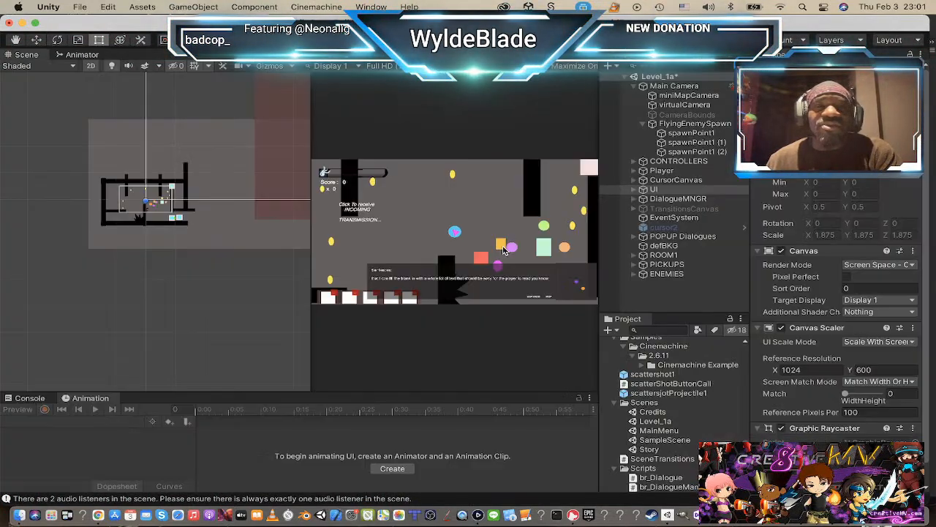
# Step: Switch to Adobe Animate and view the UI bar graphic on the SpiritsOfTheLostWind.fla stage again
pyautogui.press('super+Tab')
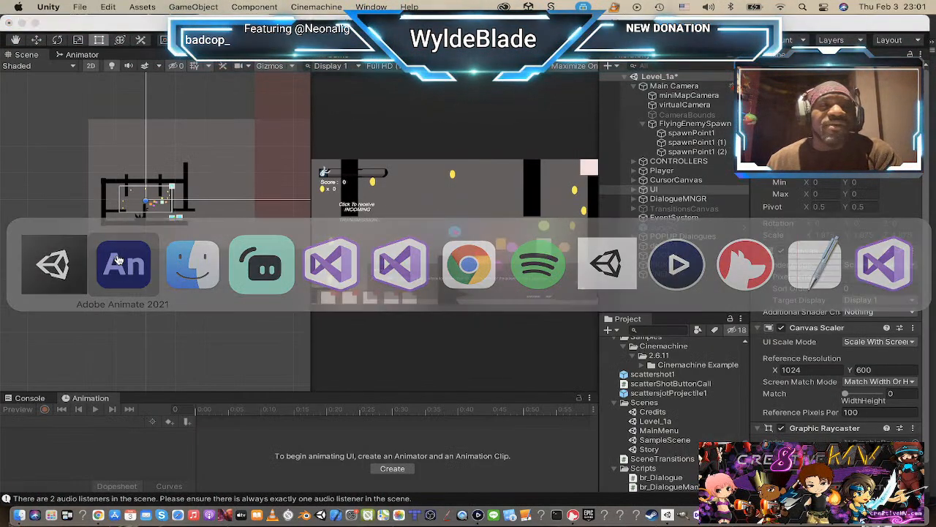
pyautogui.click(119, 260)
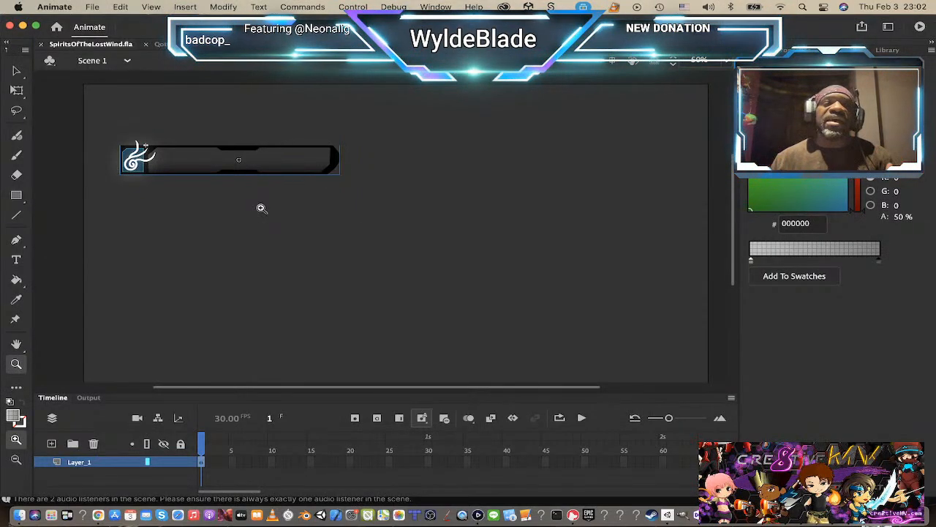
pyautogui.scroll(4, 313, 220)
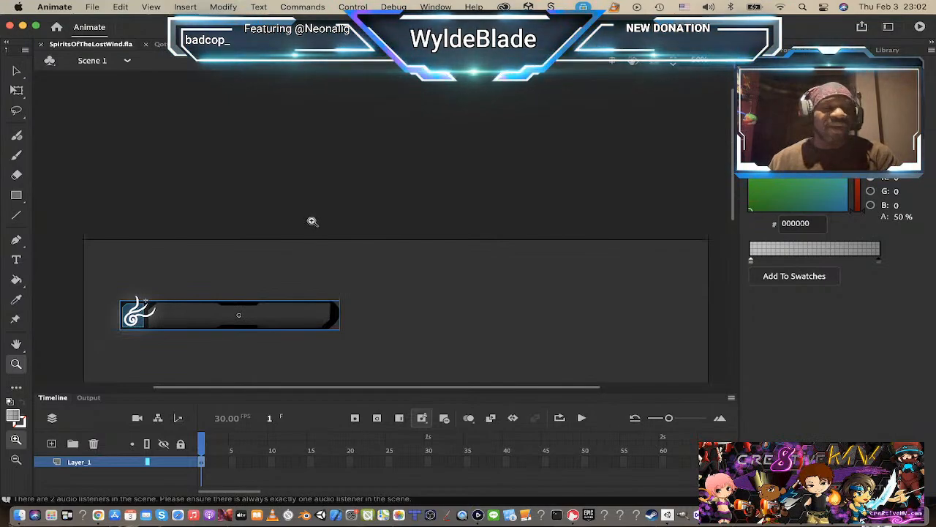
pyautogui.scroll(-4, 312, 221)
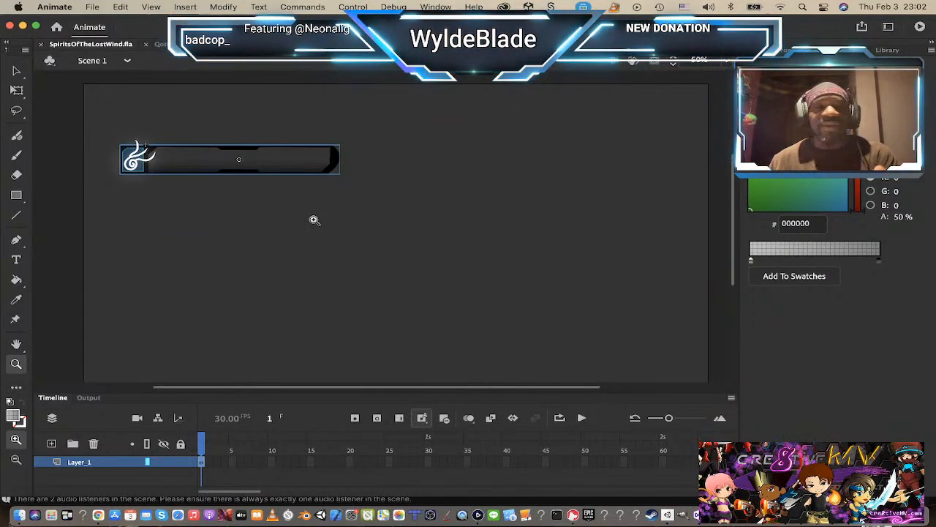
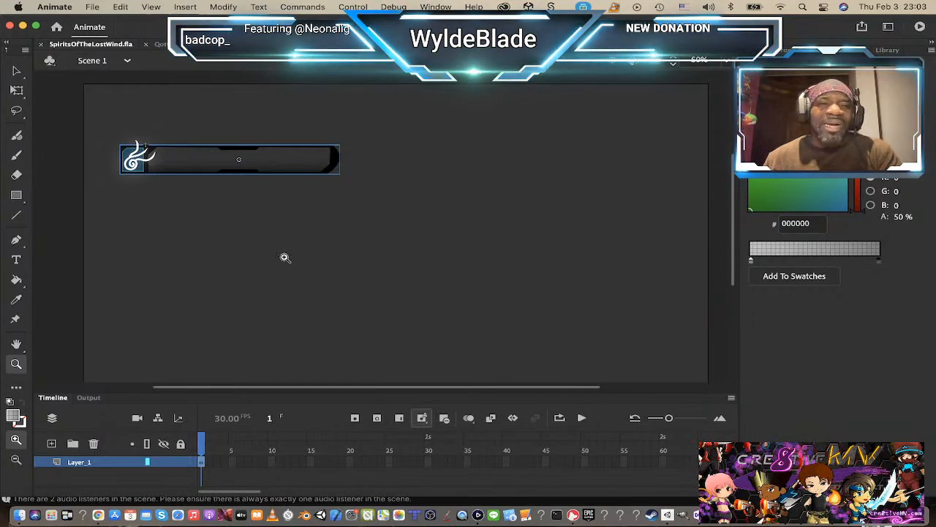
# Step: Switch to Unity and deactivate the DialogueMNGR object so its dialogue overlay leaves the game view
pyautogui.press('super+Tab')
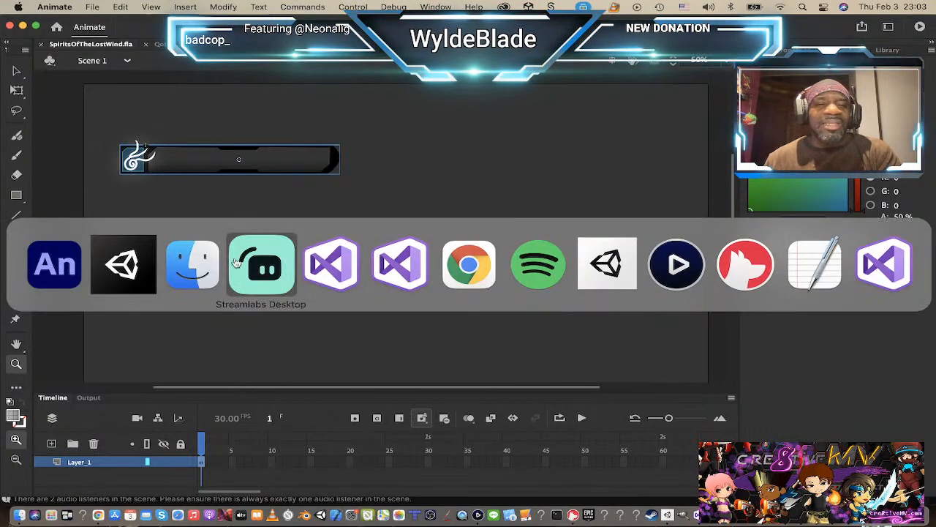
pyautogui.click(106, 265)
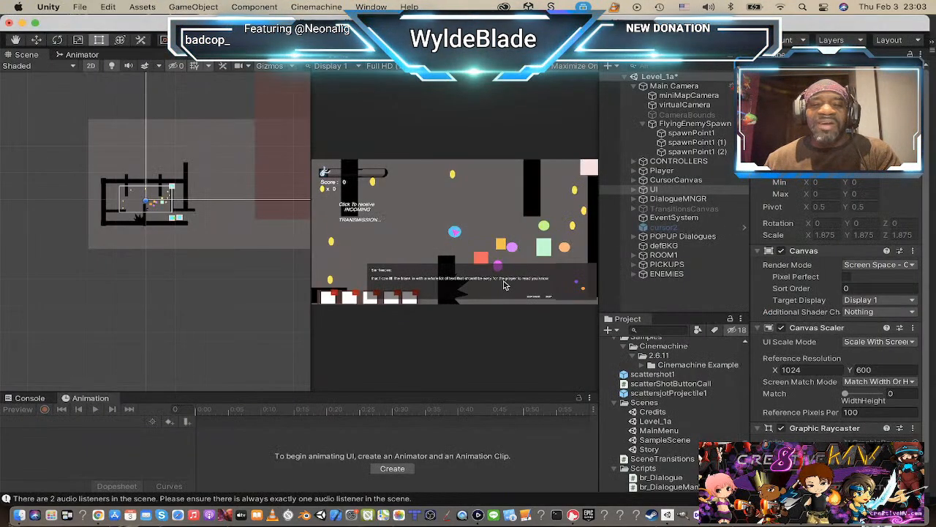
pyautogui.scroll(6, 145, 222)
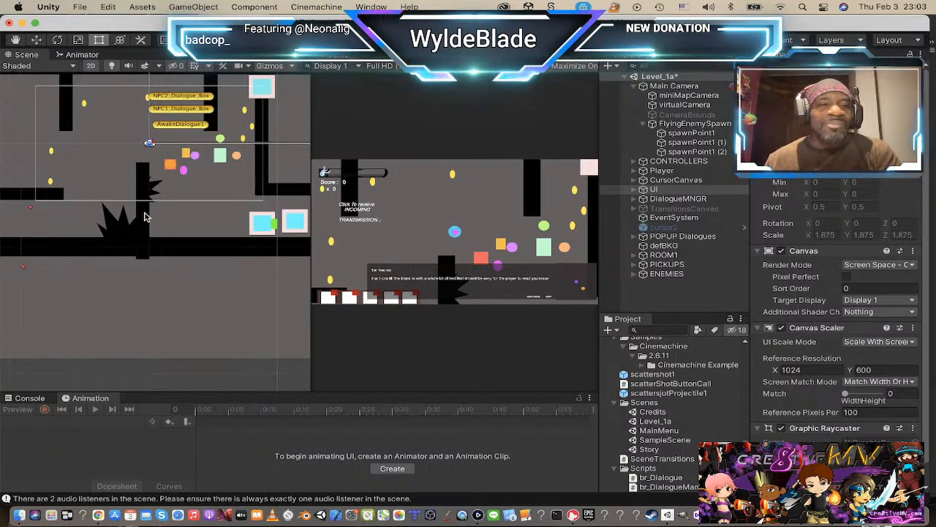
pyautogui.scroll(-4, 172, 177)
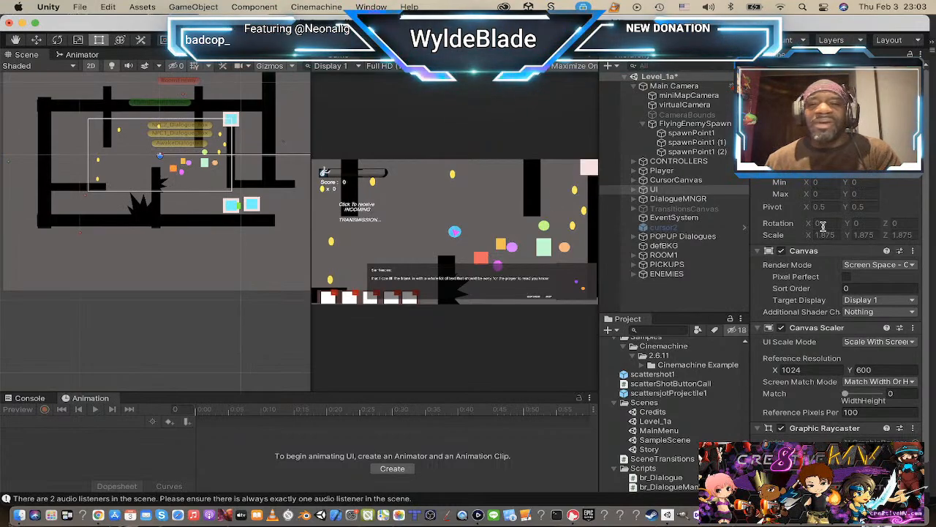
pyautogui.click(680, 199)
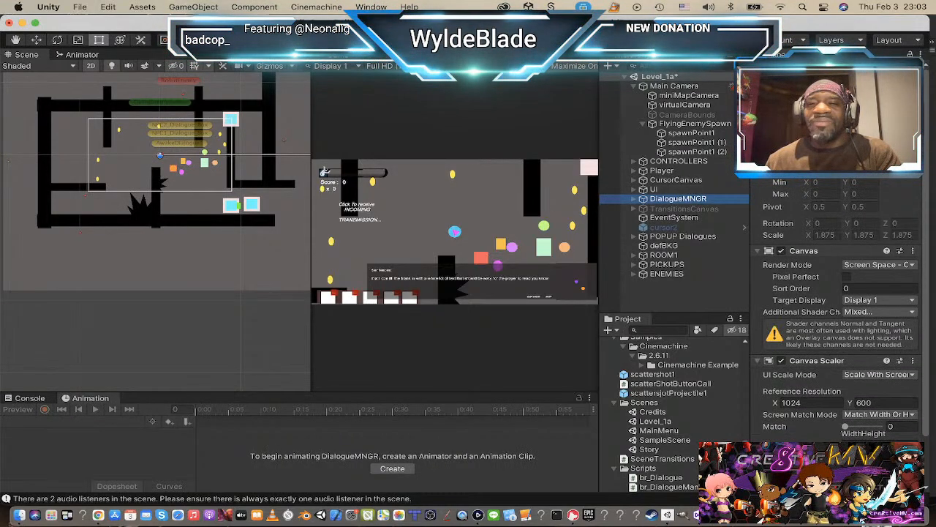
pyautogui.click(780, 71)
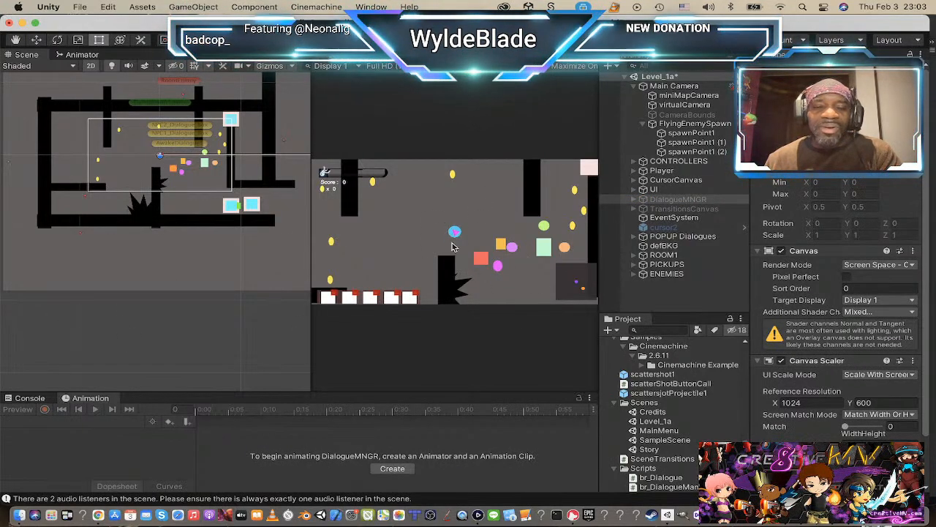
# Step: Switch to Finder and preview the newest concept sketches in the Downloads folder, ending with IMG_0204.PNG selected
pyautogui.press('super+Tab')
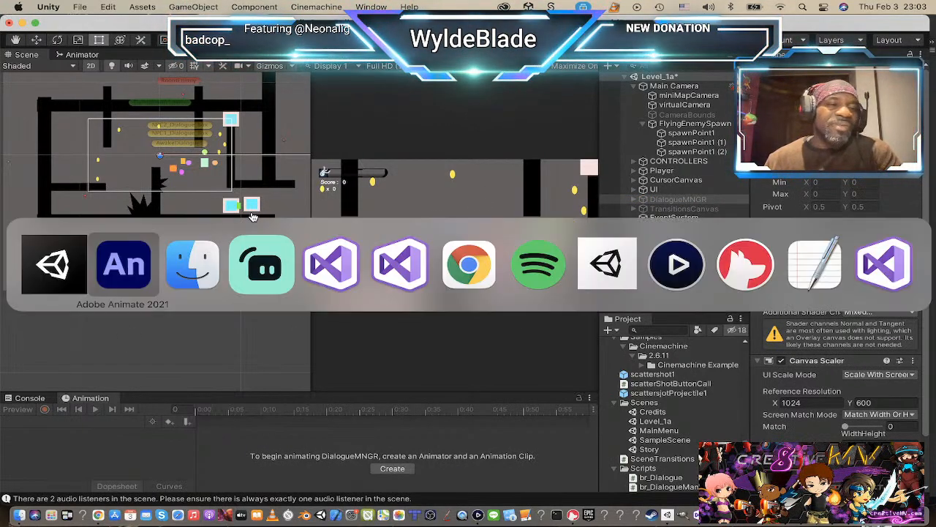
pyautogui.click(189, 265)
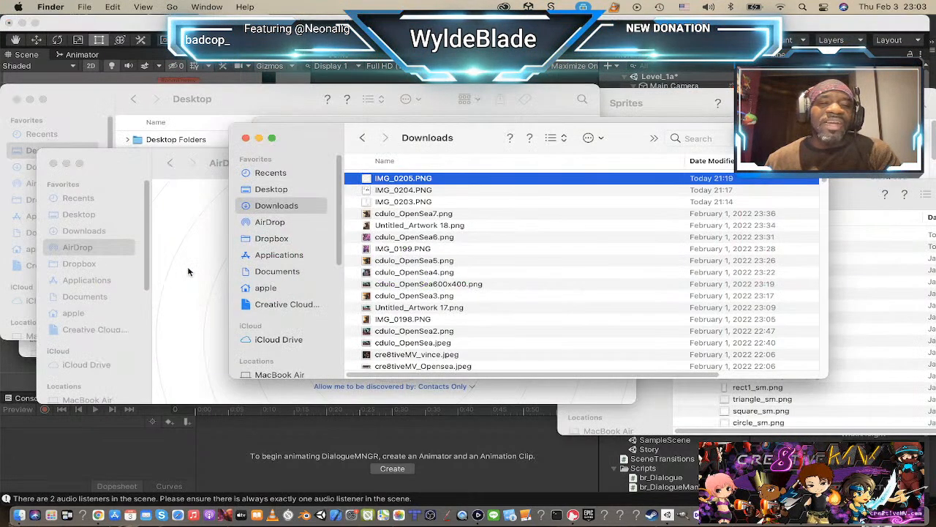
pyautogui.doubleClick(463, 185)
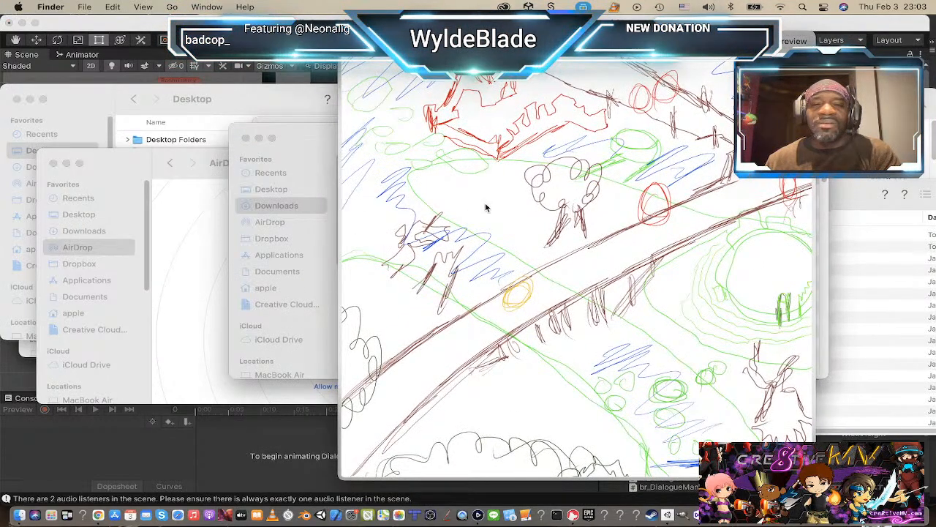
pyautogui.press('Up')
pyautogui.press('space')
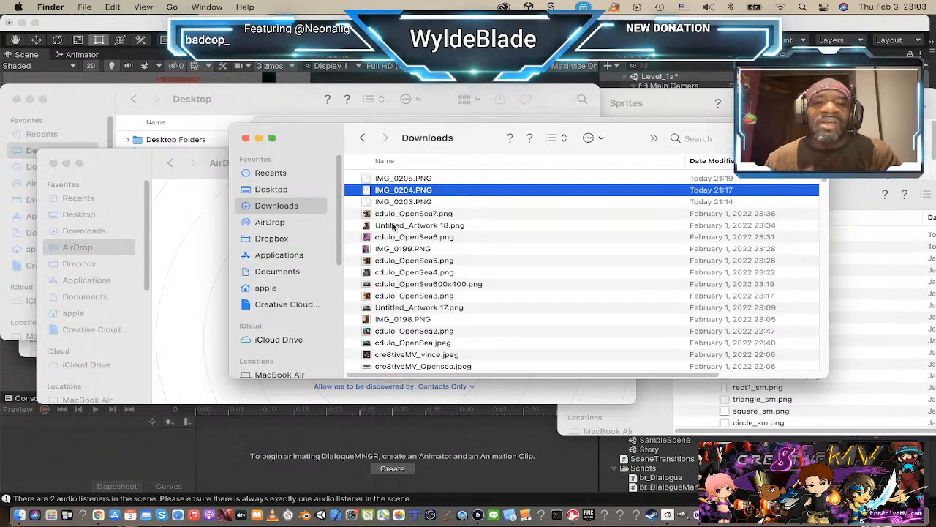
# Step: Import IMG_0204.PNG from the Downloads folder onto the SpiritsOfTheLostWind.fla stage in Animate
pyautogui.moveTo(371, 190); pyautogui.dragTo(400, 81)
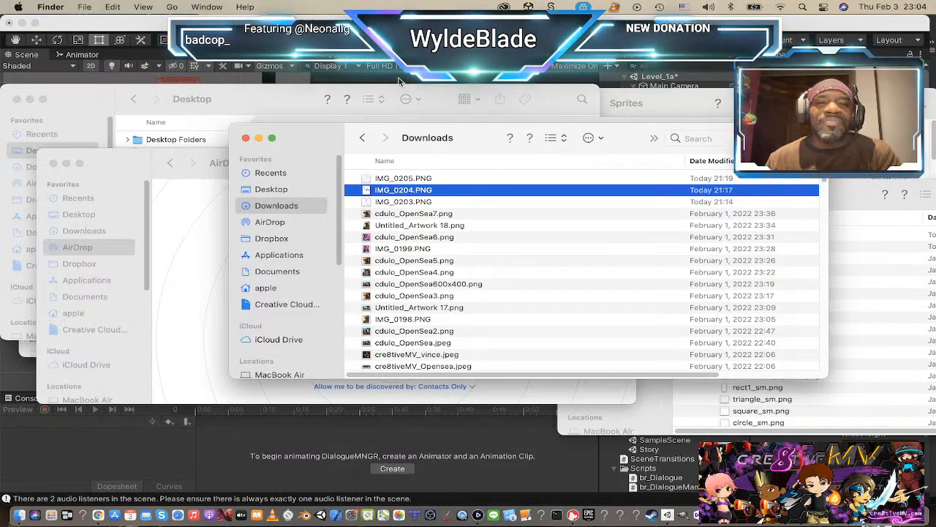
pyautogui.click(400, 82)
pyautogui.press('super+Tab')
pyautogui.press('super+Tab')
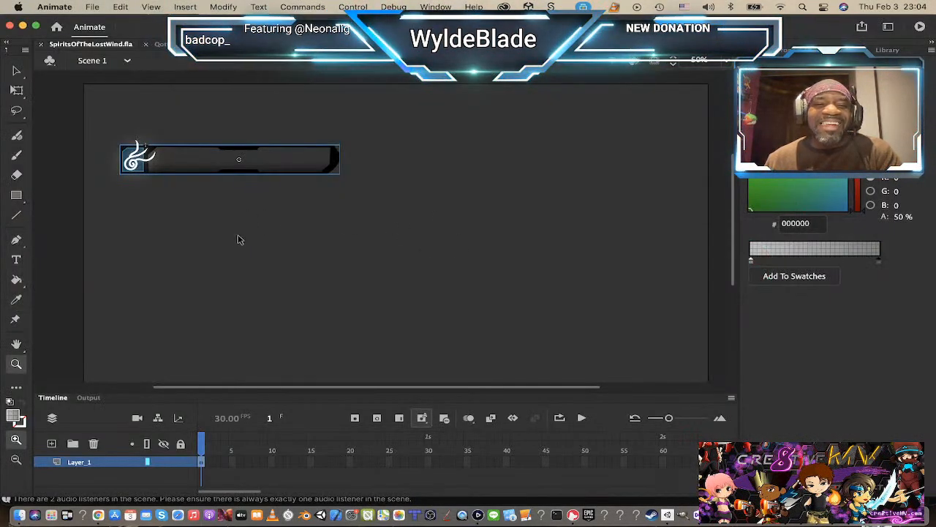
pyautogui.press('super+Tab')
pyautogui.click(207, 263)
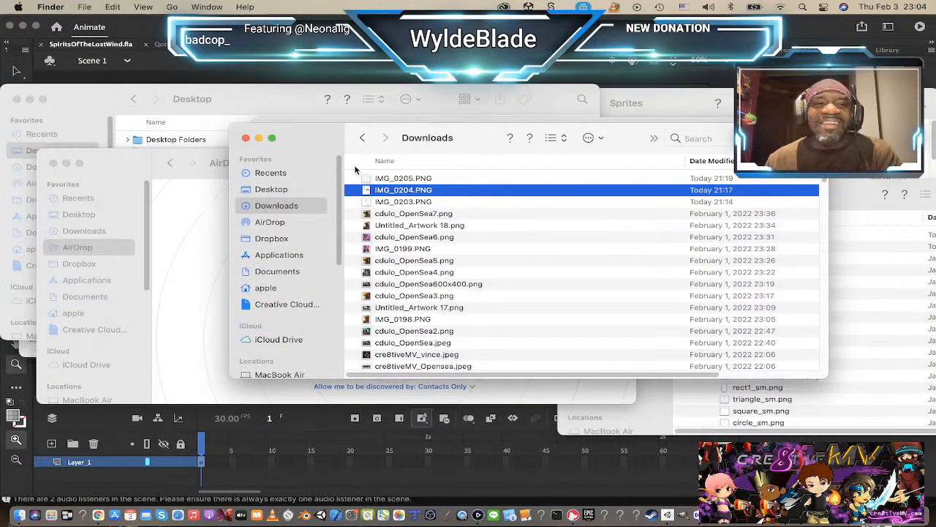
pyautogui.moveTo(366, 184); pyautogui.dragTo(356, 79)
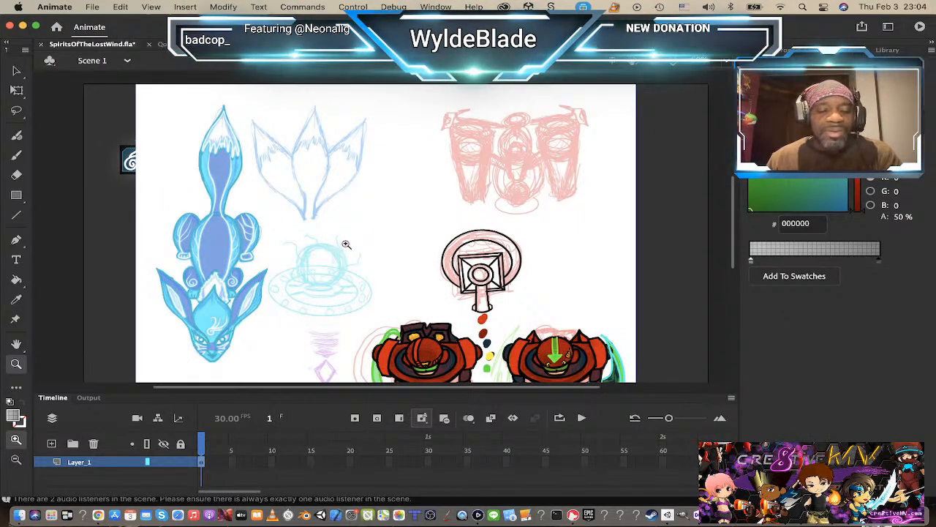
# Step: Scale the imported sketch sheet down to roughly half its size and place it beside the UI bar
pyautogui.press('v')
pyautogui.moveTo(326, 216)
pyautogui.mouseDown()
pyautogui.moveTo(510, 218)
pyautogui.moveTo(416, 234)
pyautogui.moveTo(387, 209)
pyautogui.mouseUp()
pyautogui.press('q')
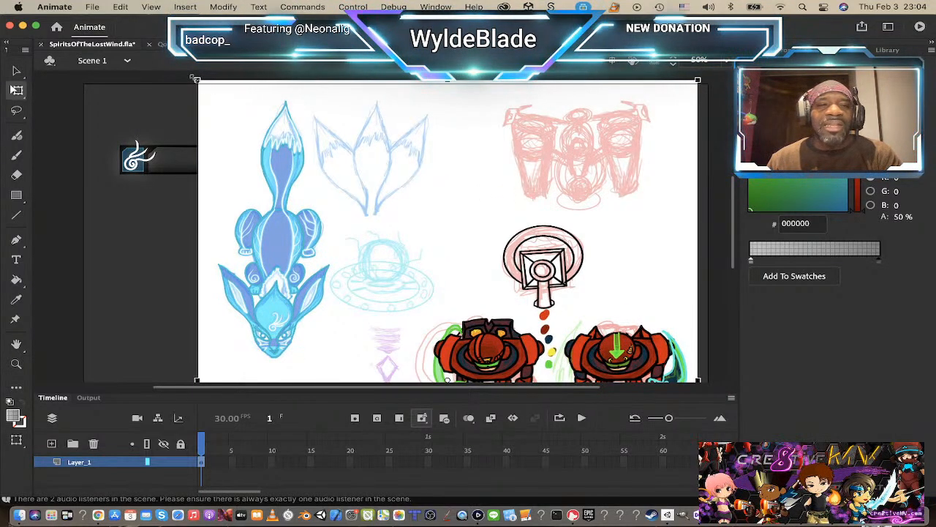
pyautogui.moveTo(199, 81)
pyautogui.mouseDown()
pyautogui.moveTo(305, 180)
pyautogui.moveTo(320, 203)
pyautogui.moveTo(290, 188)
pyautogui.moveTo(308, 212)
pyautogui.mouseUp()
pyautogui.moveTo(414, 272)
pyautogui.mouseDown()
pyautogui.moveTo(487, 194)
pyautogui.moveTo(489, 145)
pyautogui.moveTo(502, 162)
pyautogui.mouseUp()
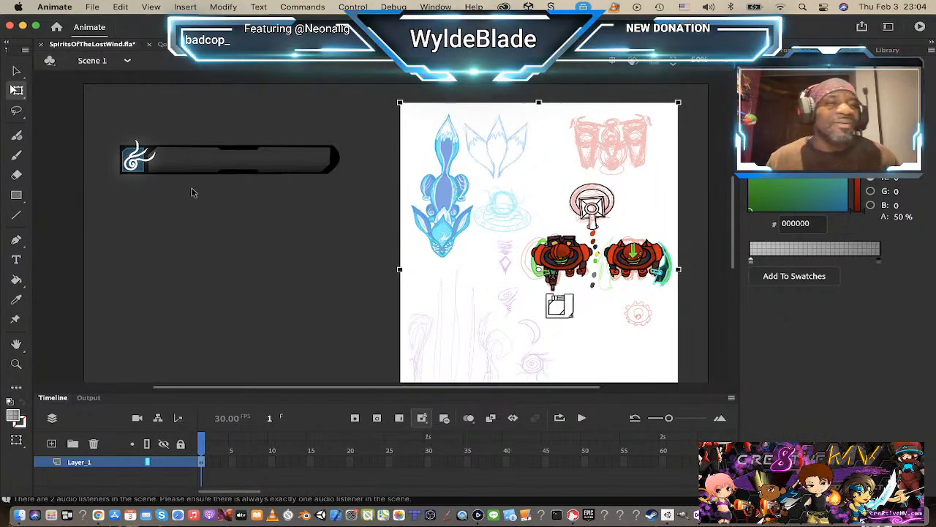
# Step: Switch to the Lasso tool, nudge the sketch sheet slightly, and break its bitmap apart so regions can be selected
pyautogui.click(17, 110)
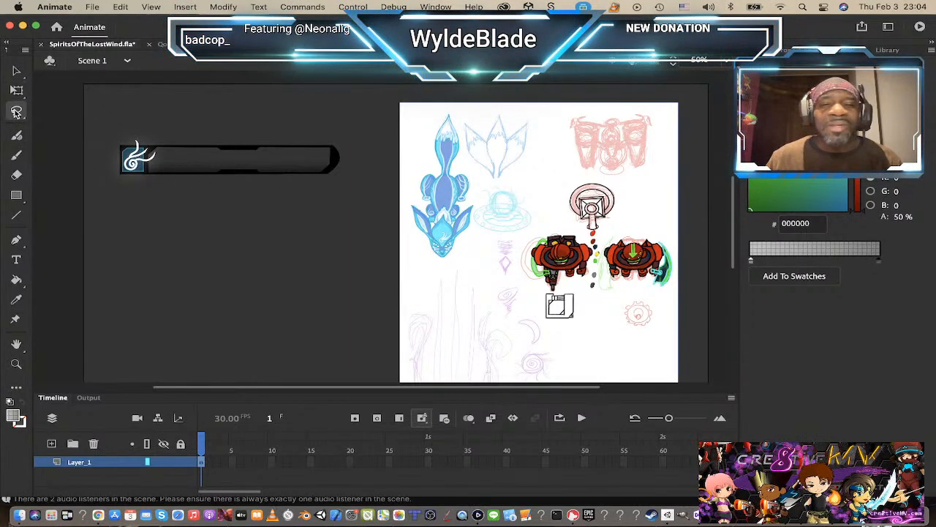
pyautogui.moveTo(424, 249)
pyautogui.mouseDown()
pyautogui.moveTo(430, 259)
pyautogui.moveTo(418, 237)
pyautogui.mouseUp()
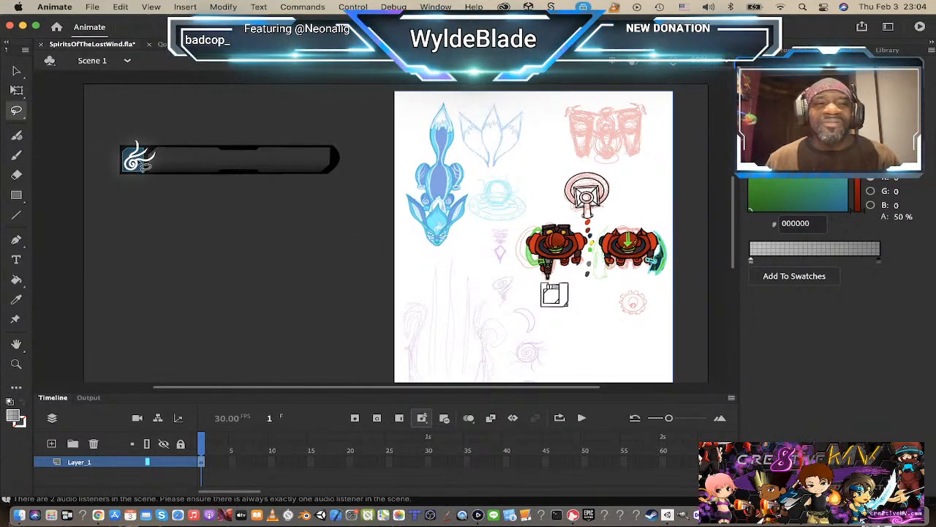
pyautogui.click(17, 112)
pyautogui.click(66, 111)
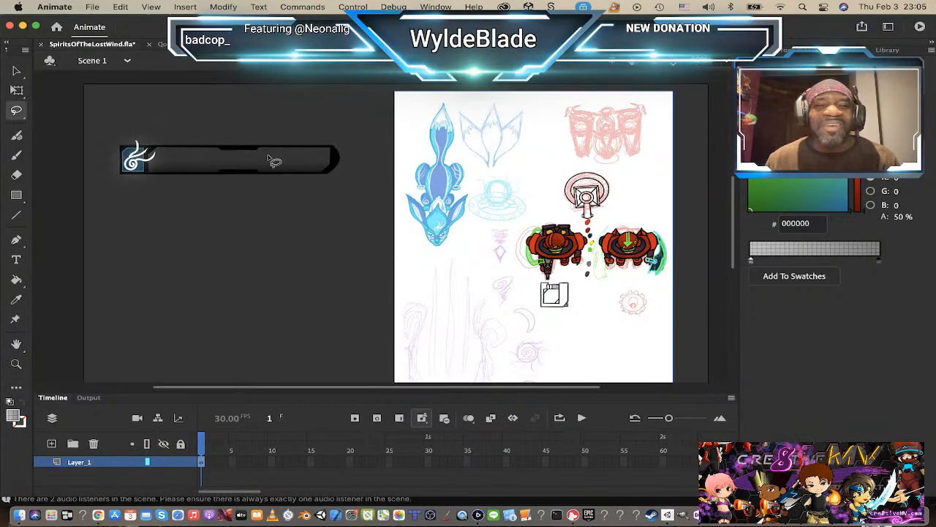
pyautogui.moveTo(412, 224)
pyautogui.mouseDown()
pyautogui.moveTo(417, 238)
pyautogui.moveTo(412, 226)
pyautogui.mouseUp()
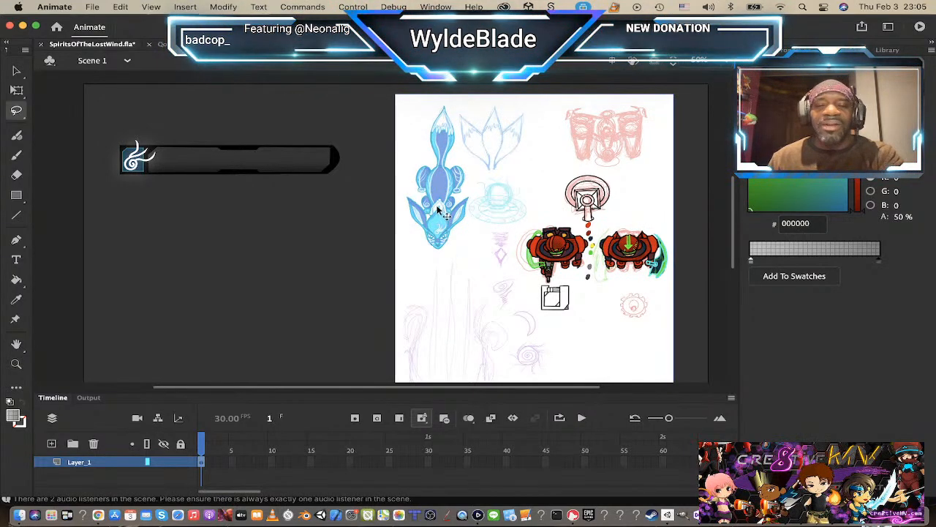
pyautogui.press('Delete')
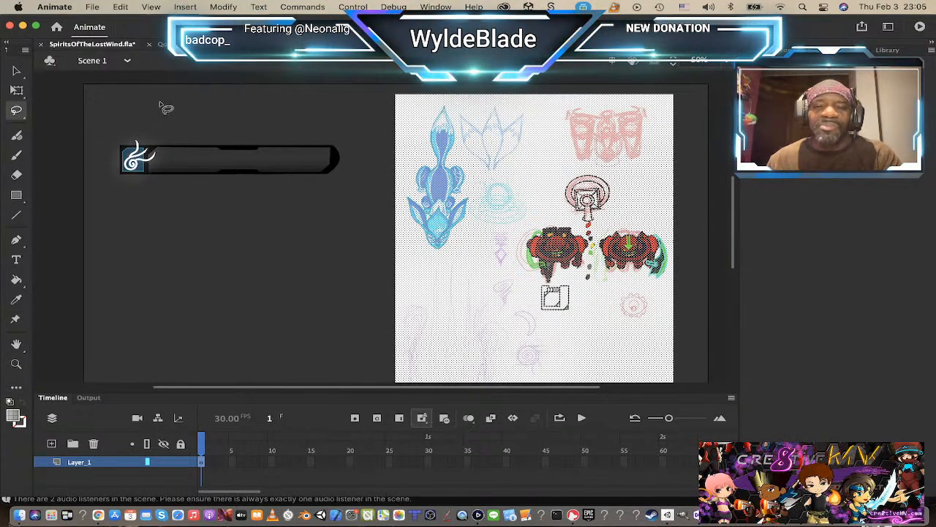
pyautogui.click(387, 161)
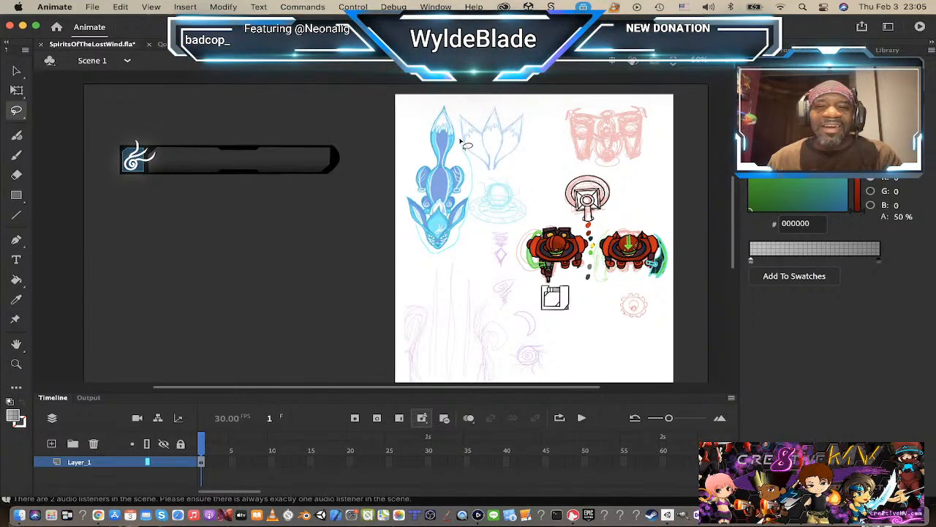
# Step: Lasso the blue fox and convert it to a movie clip symbol with a name beginning "kuramiaT", declining the iMessage prompt
pyautogui.moveTo(441, 100)
pyautogui.mouseDown()
pyautogui.moveTo(405, 199)
pyautogui.moveTo(422, 234)
pyautogui.mouseUp()
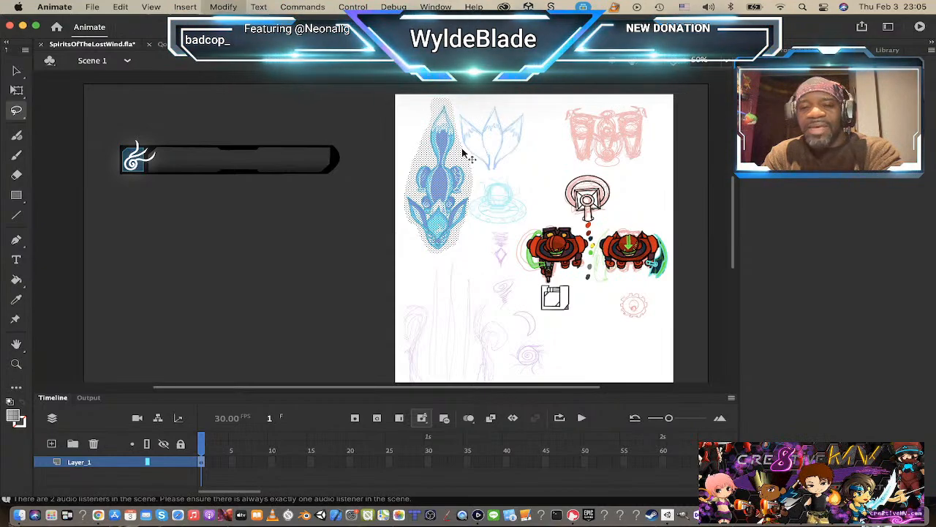
pyautogui.press('F8')
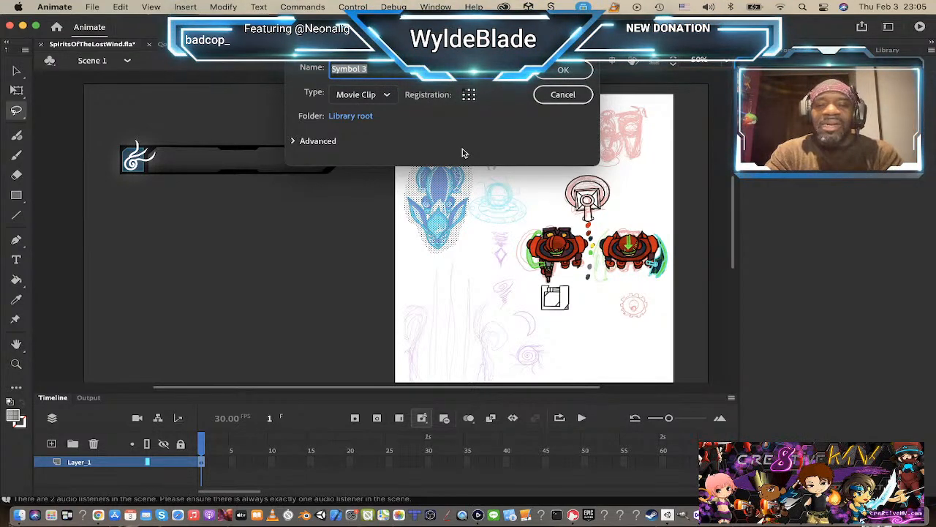
pyautogui.write('kuramiaTemp')
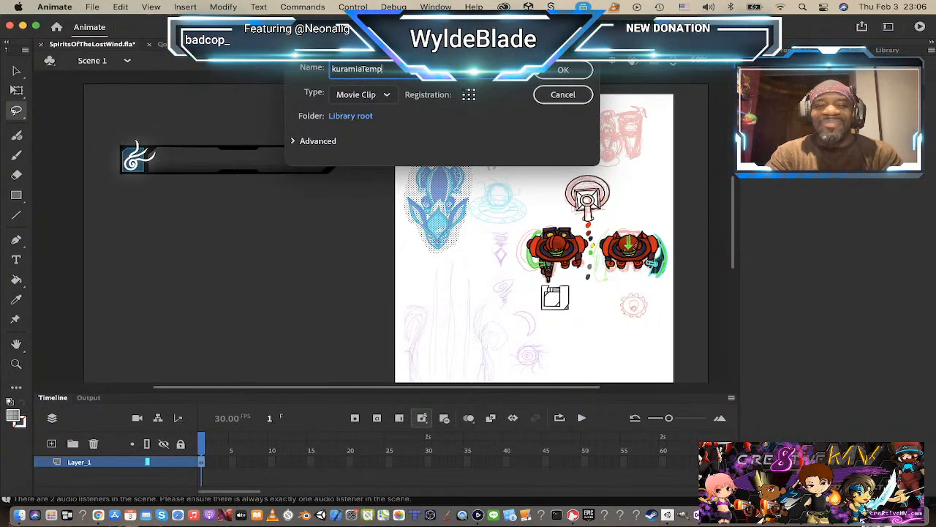
pyautogui.press('Return')
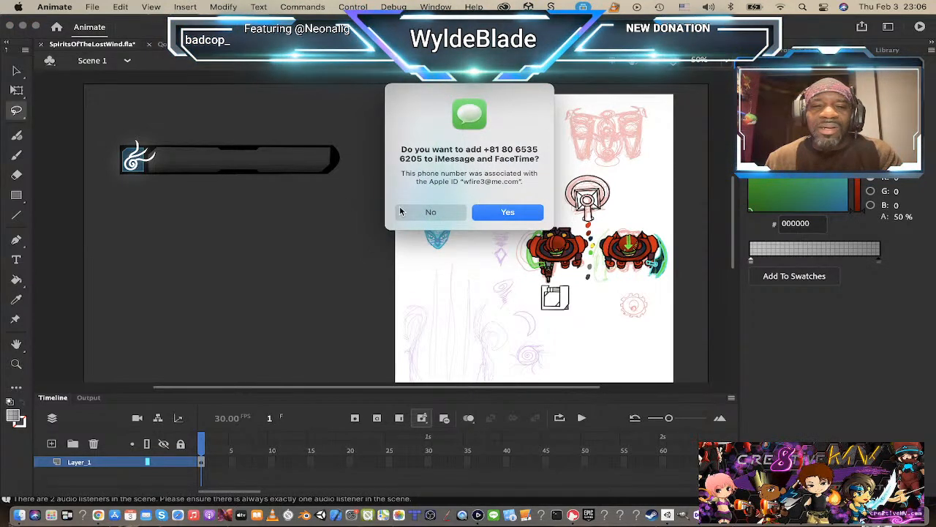
pyautogui.click(431, 213)
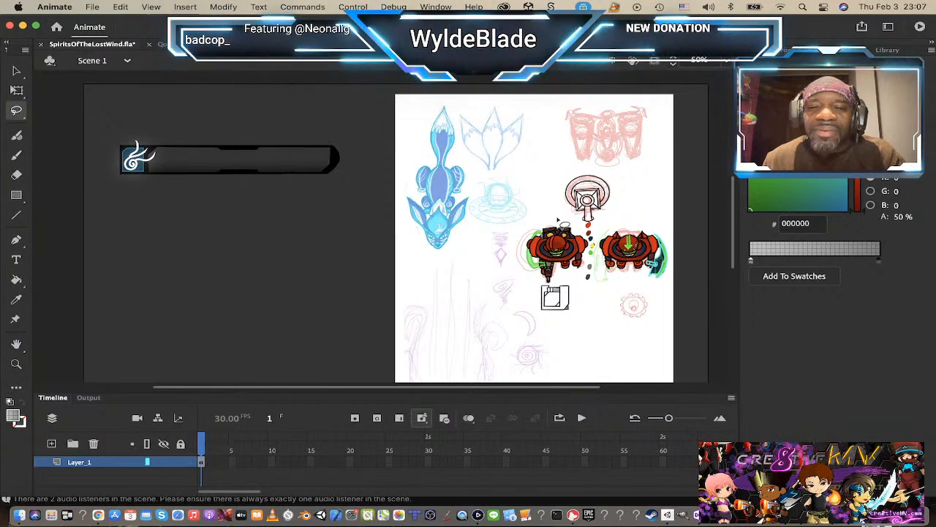
# Step: Lasso the red armoured character holding the gun and convert it to a movie clip symbol named RDC1_temp
pyautogui.moveTo(555, 219)
pyautogui.mouseDown()
pyautogui.moveTo(534, 231)
pyautogui.moveTo(519, 271)
pyautogui.moveTo(538, 285)
pyautogui.moveTo(580, 287)
pyautogui.moveTo(596, 244)
pyautogui.moveTo(578, 222)
pyautogui.moveTo(549, 223)
pyautogui.mouseUp()
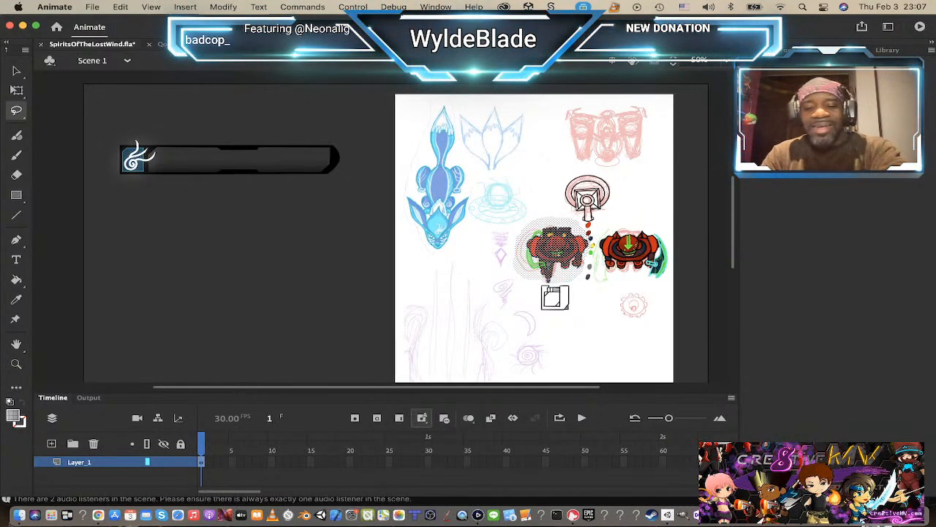
pyautogui.press('F8')
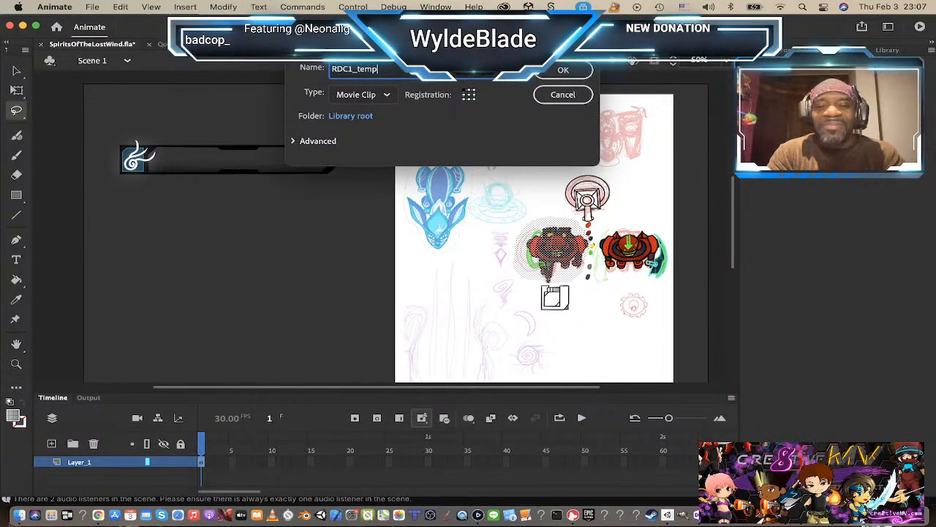
pyautogui.press('Return')
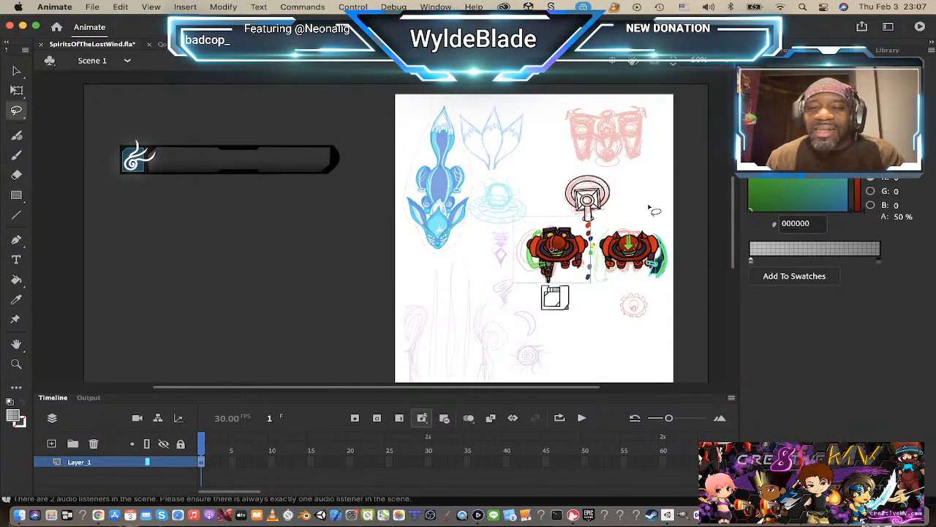
# Step: Lasso the red character with the green arrow and convert it to a movie clip symbol with a name beginning "RDC_B"
pyautogui.moveTo(650, 210)
pyautogui.mouseDown()
pyautogui.moveTo(656, 226)
pyautogui.moveTo(619, 220)
pyautogui.moveTo(600, 245)
pyautogui.moveTo(625, 289)
pyautogui.moveTo(660, 292)
pyautogui.moveTo(677, 282)
pyautogui.moveTo(675, 259)
pyautogui.moveTo(670, 235)
pyautogui.moveTo(648, 219)
pyautogui.mouseUp()
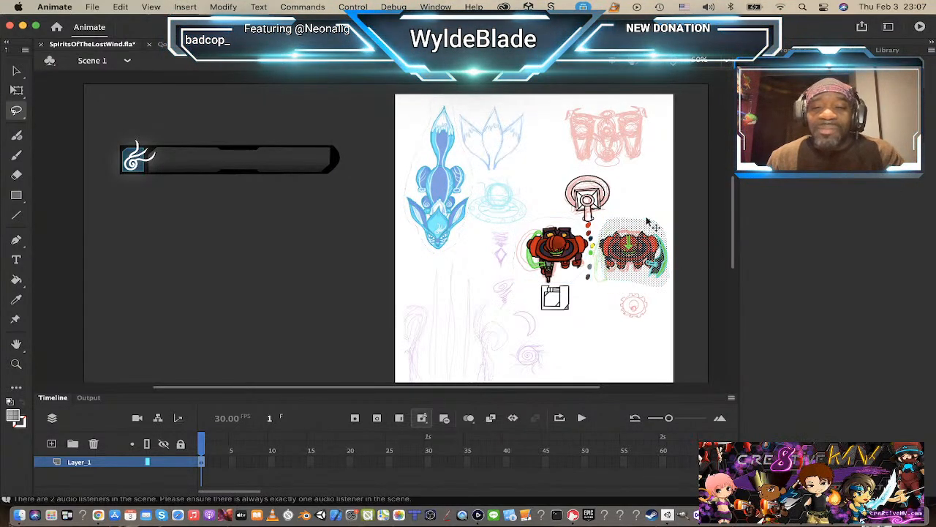
pyautogui.press('F8')
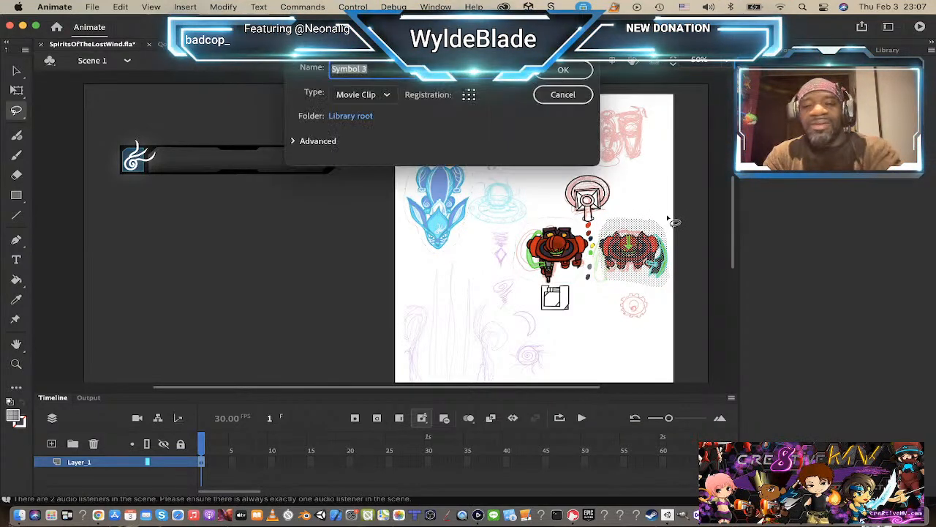
pyautogui.write('R')
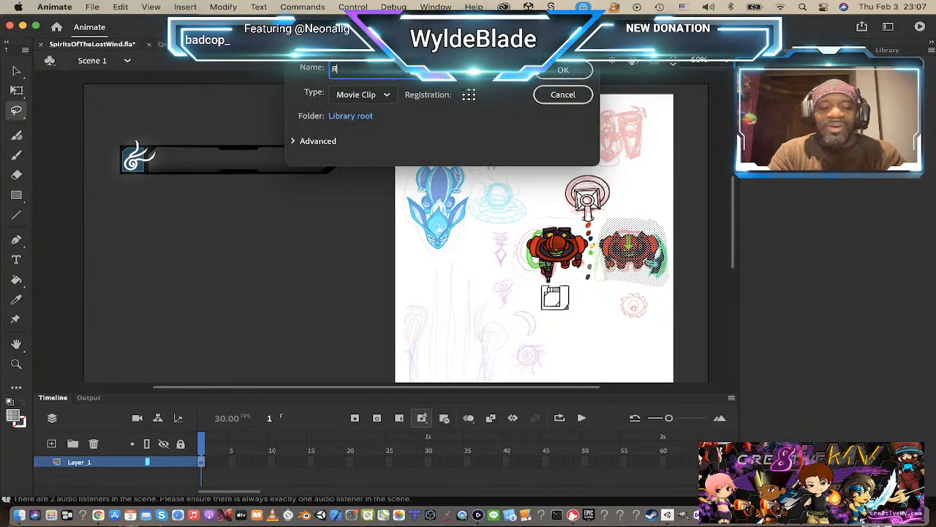
pyautogui.write('DC_Blader1')
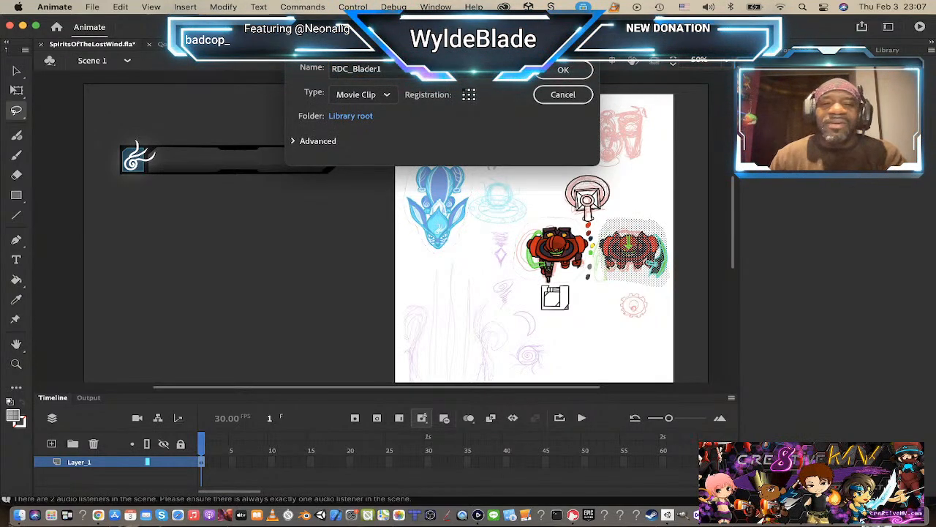
pyautogui.press('Return')
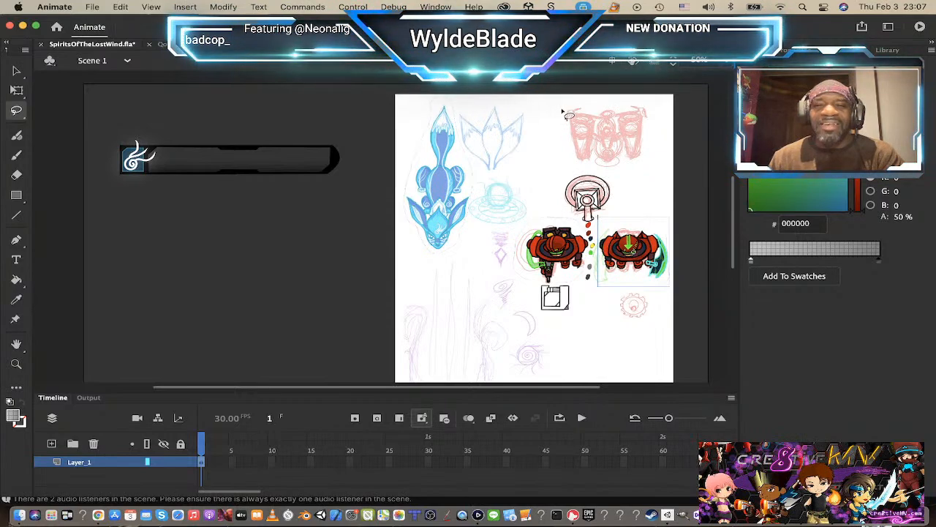
# Step: Lasso the red drone sketch and the round turret below it, converting them to movie clips with names beginning "RDC_SentryDrone" and "RDC_tu"
pyautogui.moveTo(563, 111)
pyautogui.mouseDown()
pyautogui.moveTo(594, 175)
pyautogui.moveTo(620, 176)
pyautogui.moveTo(645, 170)
pyautogui.moveTo(659, 142)
pyautogui.moveTo(658, 115)
pyautogui.moveTo(643, 106)
pyautogui.mouseUp()
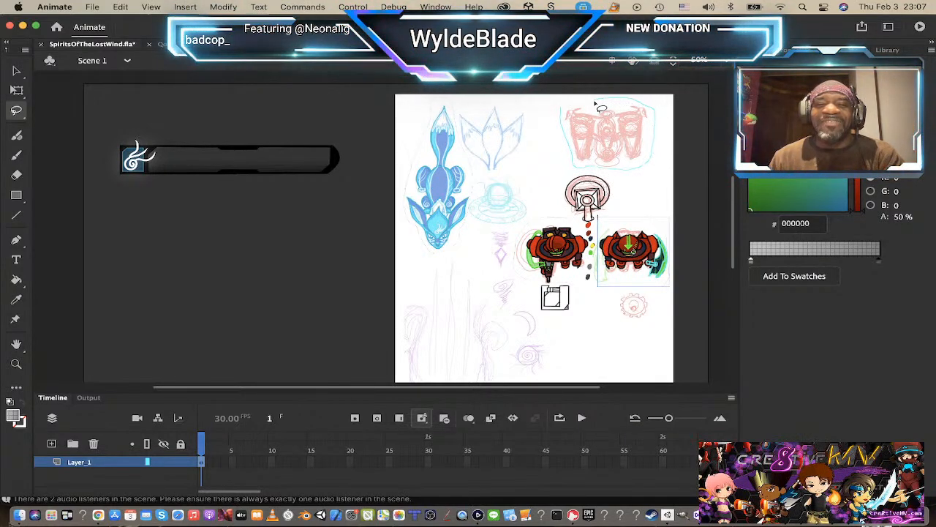
pyautogui.moveTo(566, 108); pyautogui.dragTo(563, 112)
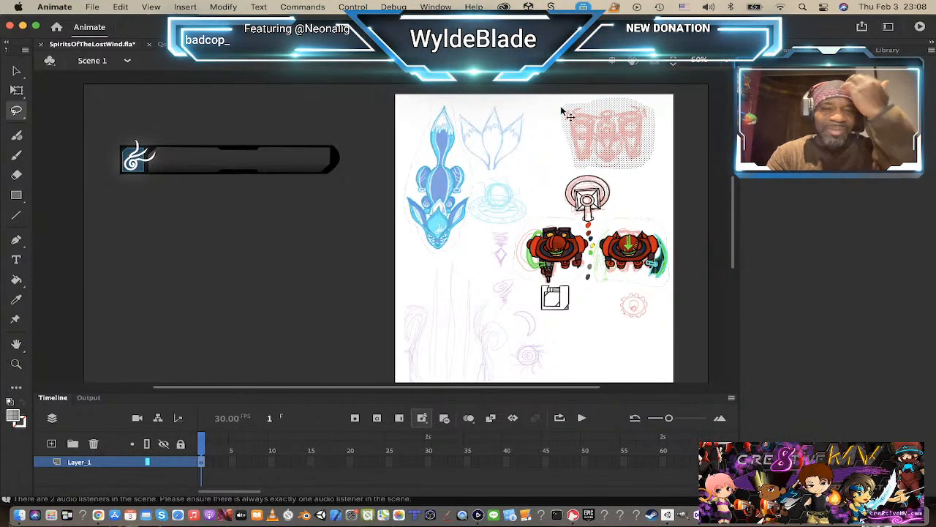
pyautogui.press('F8')
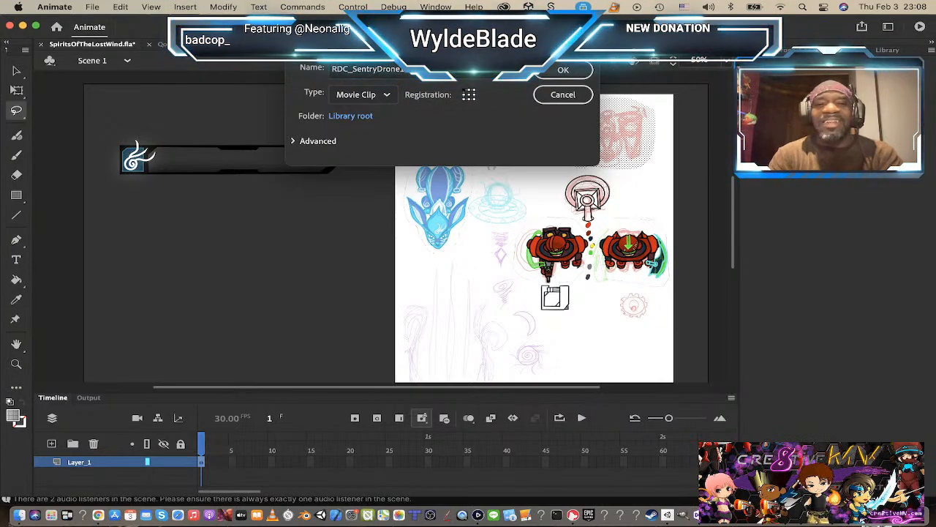
pyautogui.press('Return')
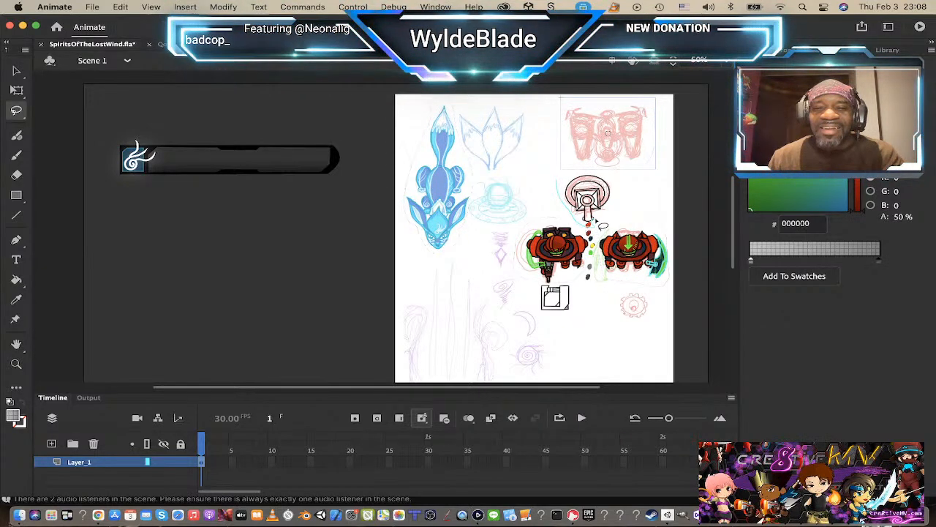
pyautogui.moveTo(595, 219)
pyautogui.mouseDown()
pyautogui.moveTo(612, 217)
pyautogui.moveTo(579, 179)
pyautogui.moveTo(561, 186)
pyautogui.moveTo(568, 211)
pyautogui.moveTo(597, 229)
pyautogui.moveTo(626, 212)
pyautogui.moveTo(623, 188)
pyautogui.moveTo(572, 173)
pyautogui.mouseUp()
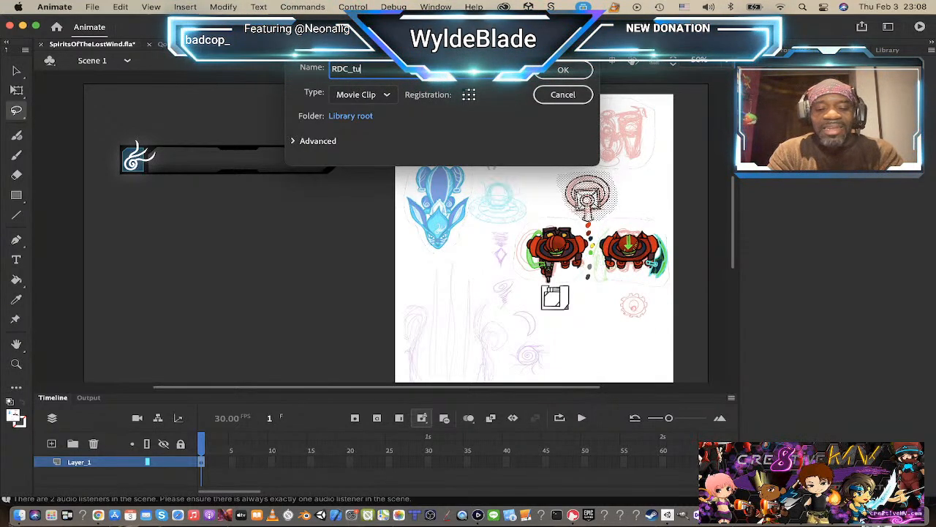
pyautogui.press('Return')
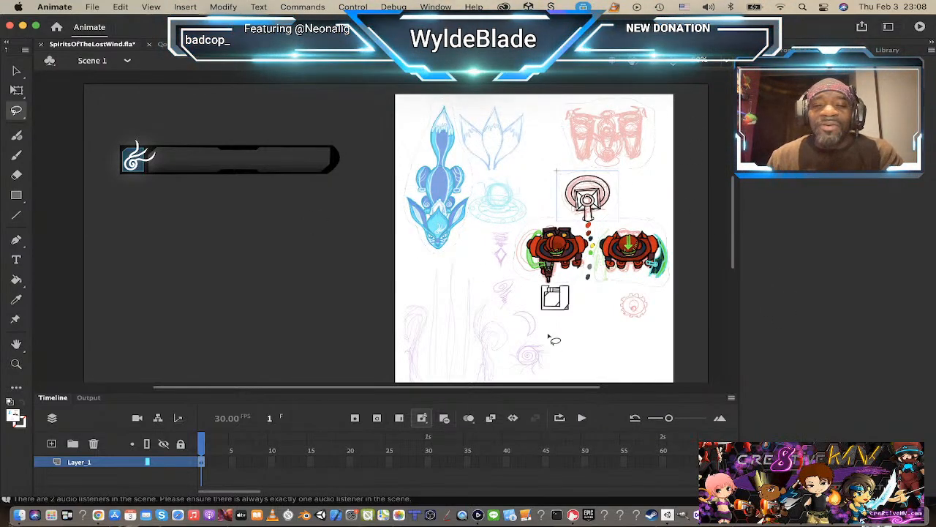
pyautogui.moveTo(554, 322)
pyautogui.mouseDown()
pyautogui.moveTo(581, 317)
pyautogui.moveTo(580, 291)
pyautogui.moveTo(569, 285)
pyautogui.moveTo(543, 288)
pyautogui.moveTo(537, 301)
pyautogui.moveTo(543, 320)
pyautogui.moveTo(560, 324)
pyautogui.mouseUp()
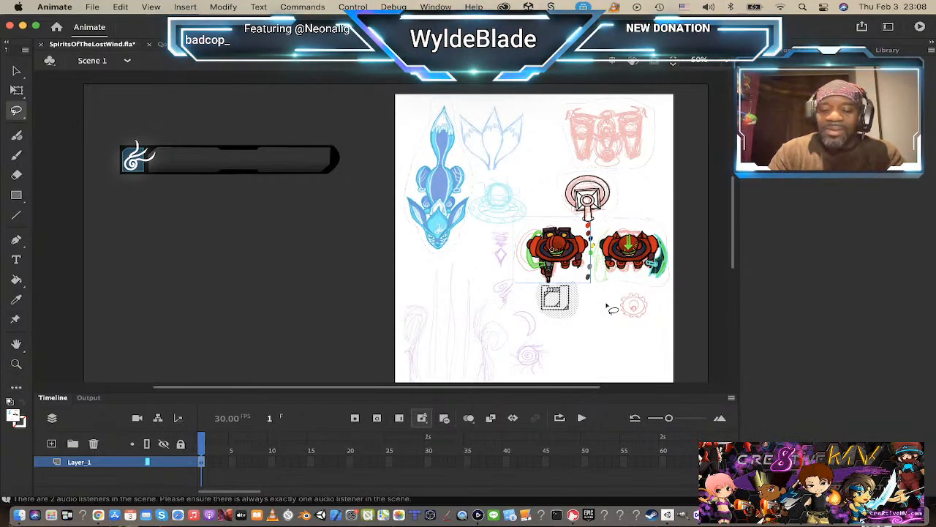
pyautogui.press('F8')
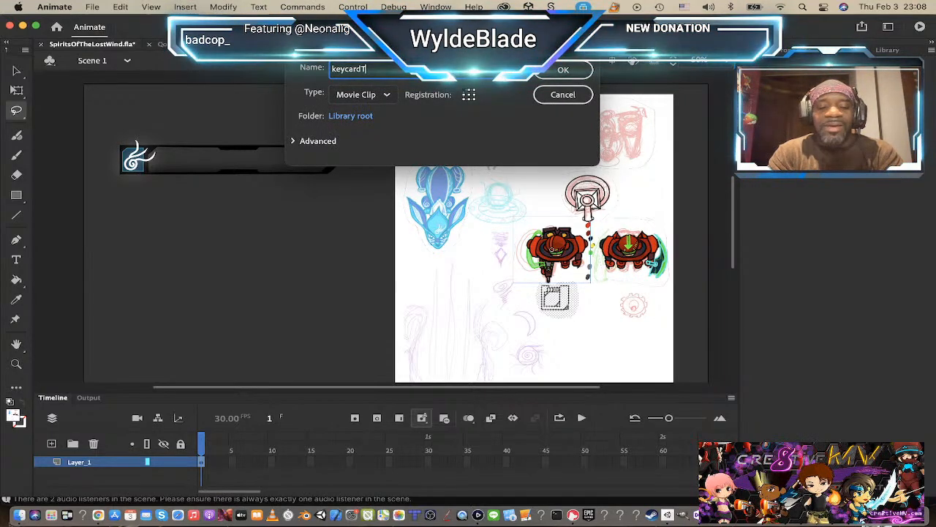
pyautogui.press('Return')
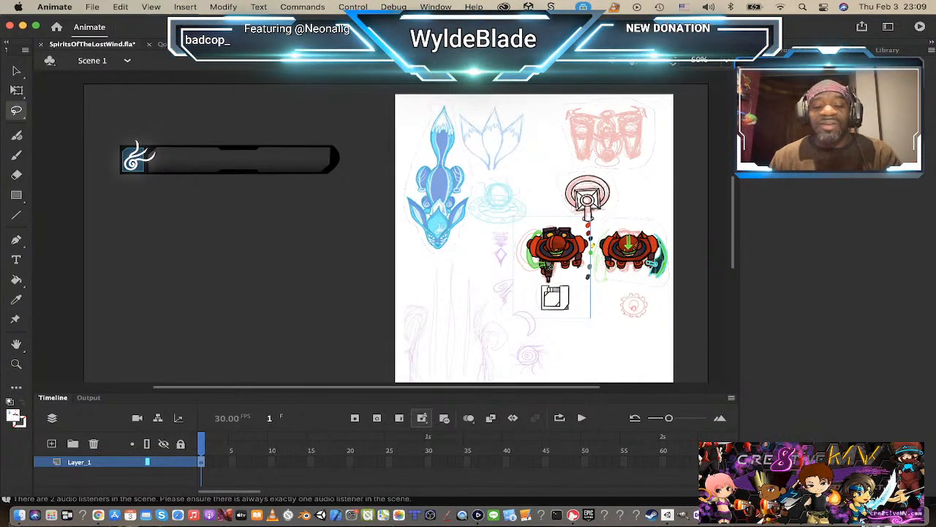
pyautogui.press('super+z')
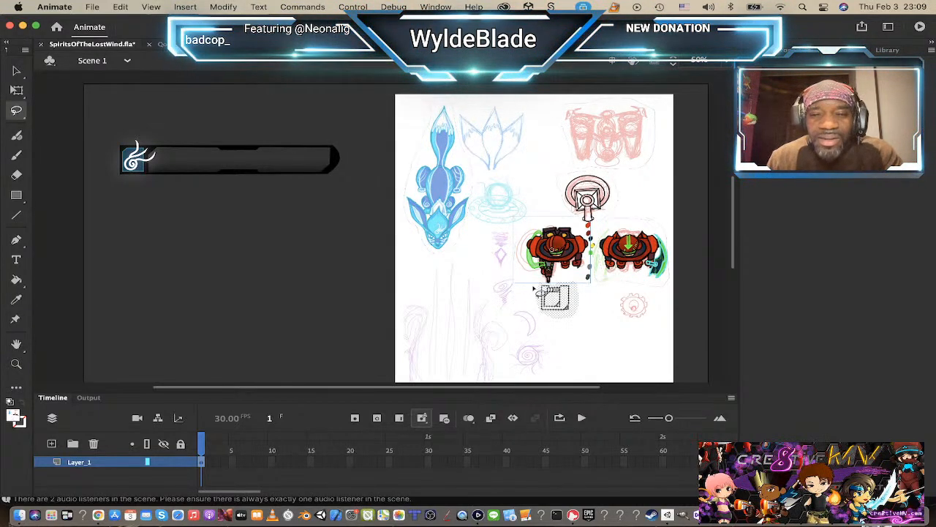
pyautogui.click(559, 265)
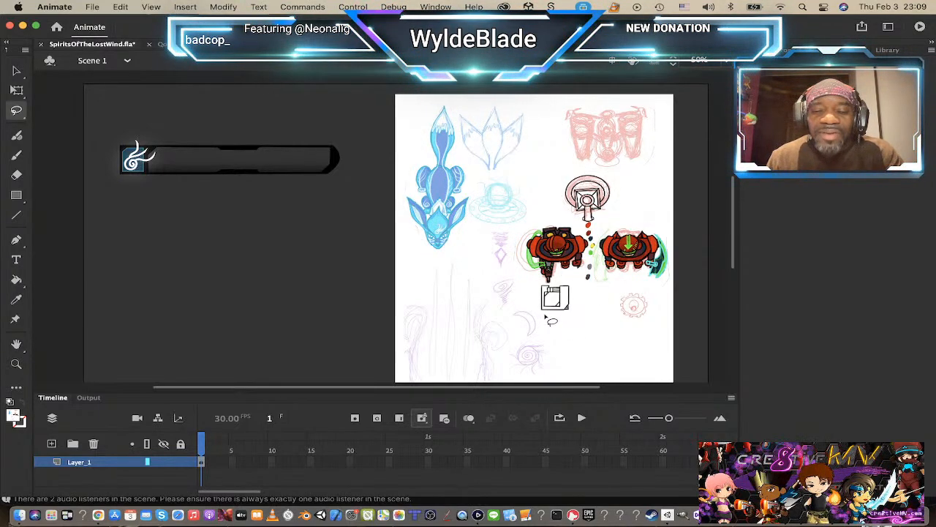
pyautogui.moveTo(545, 315)
pyautogui.mouseDown()
pyautogui.moveTo(567, 315)
pyautogui.moveTo(571, 283)
pyautogui.moveTo(541, 290)
pyautogui.moveTo(545, 320)
pyautogui.mouseUp()
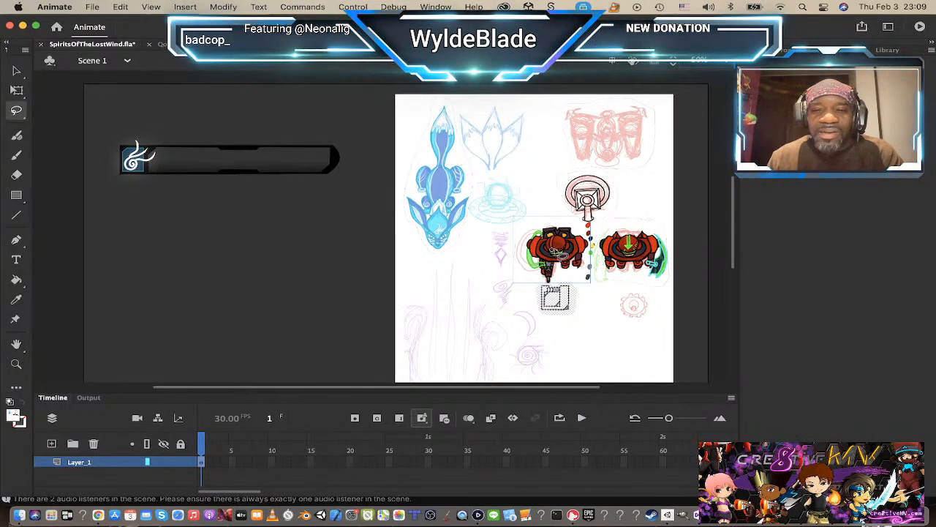
pyautogui.click(562, 260)
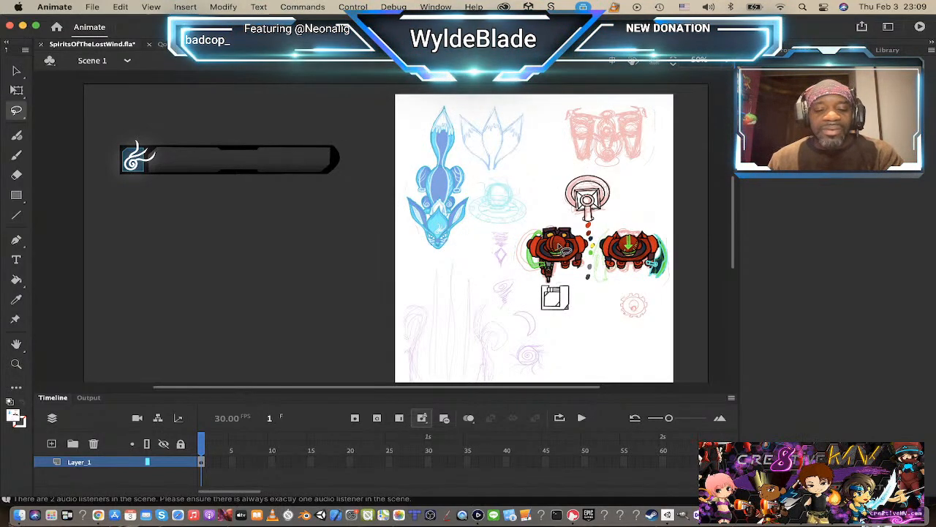
# Step: Move both red armoured characters, the turret and the drone symbols off the sketch sheet into the empty area below the health bar
pyautogui.press('v')
pyautogui.click(575, 253)
pyautogui.moveTo(582, 256); pyautogui.dragTo(312, 256)
pyautogui.moveTo(626, 253); pyautogui.dragTo(186, 261)
pyautogui.moveTo(605, 200)
pyautogui.mouseDown()
pyautogui.moveTo(215, 254)
pyautogui.moveTo(215, 327)
pyautogui.moveTo(202, 332)
pyautogui.mouseUp()
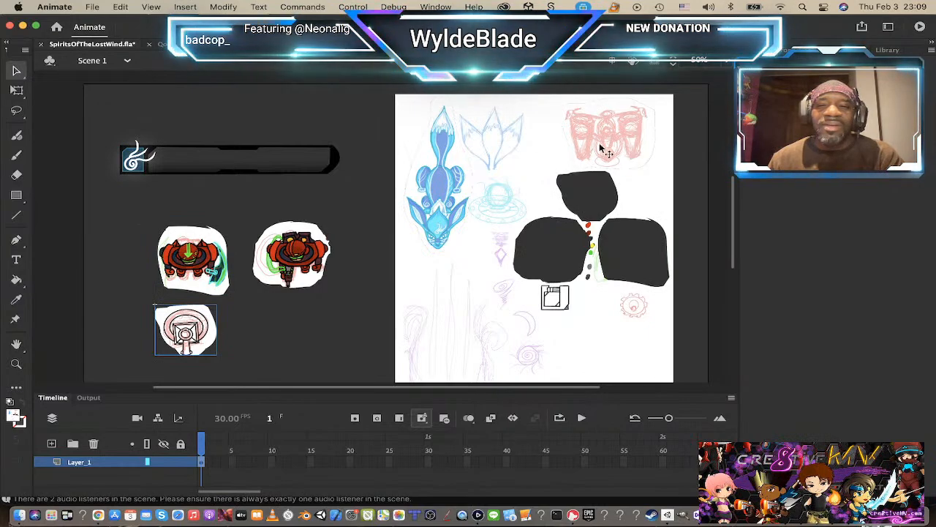
pyautogui.moveTo(604, 149)
pyautogui.mouseDown()
pyautogui.moveTo(272, 341)
pyautogui.moveTo(287, 335)
pyautogui.mouseUp()
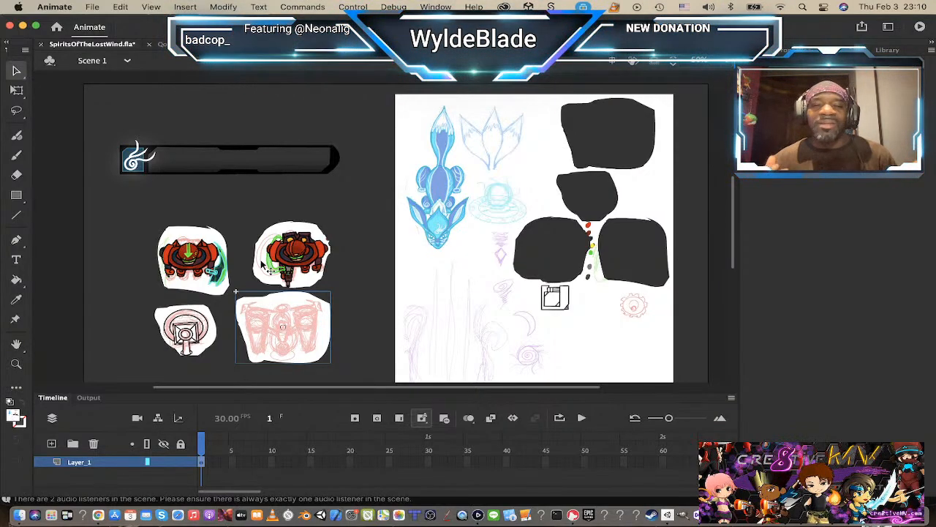
# Step: Lasso only the square disk-like sketch on the sheet and convert it to a movie clip symbol named keycard
pyautogui.click(559, 313)
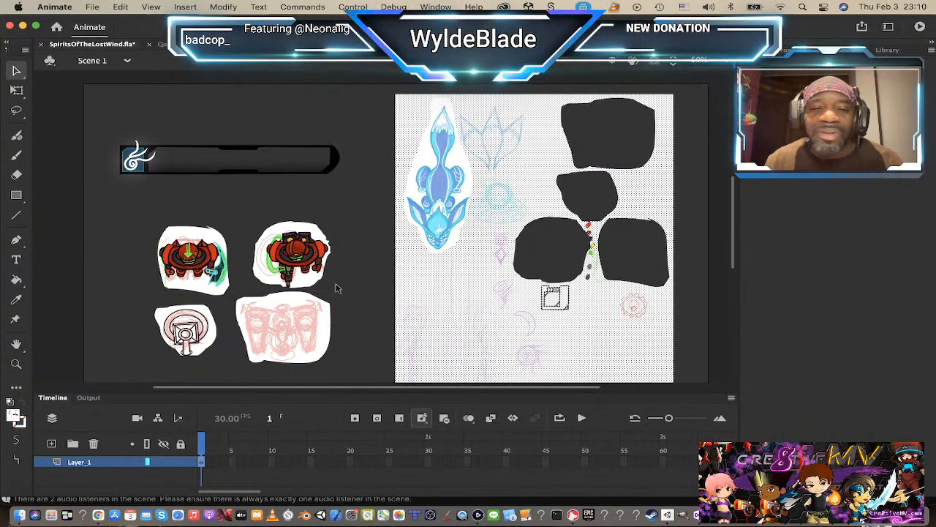
pyautogui.click(16, 110)
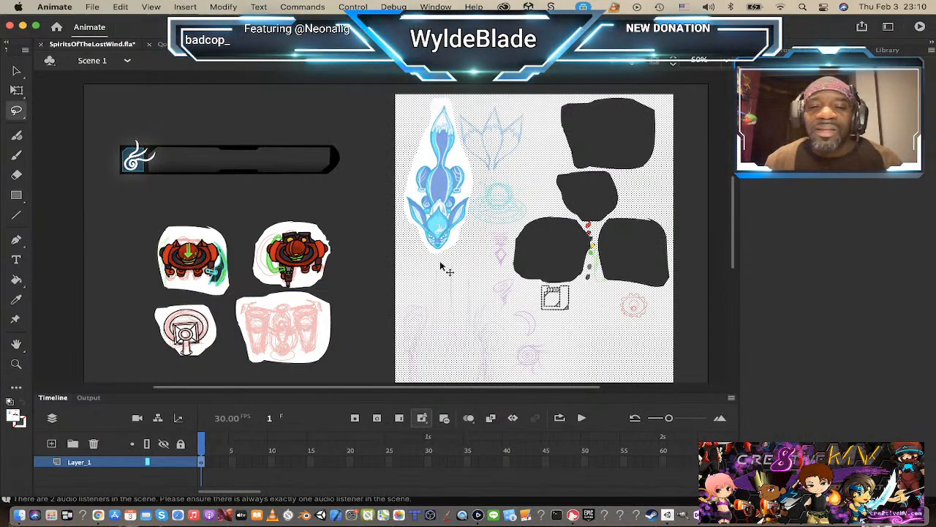
pyautogui.click(539, 315)
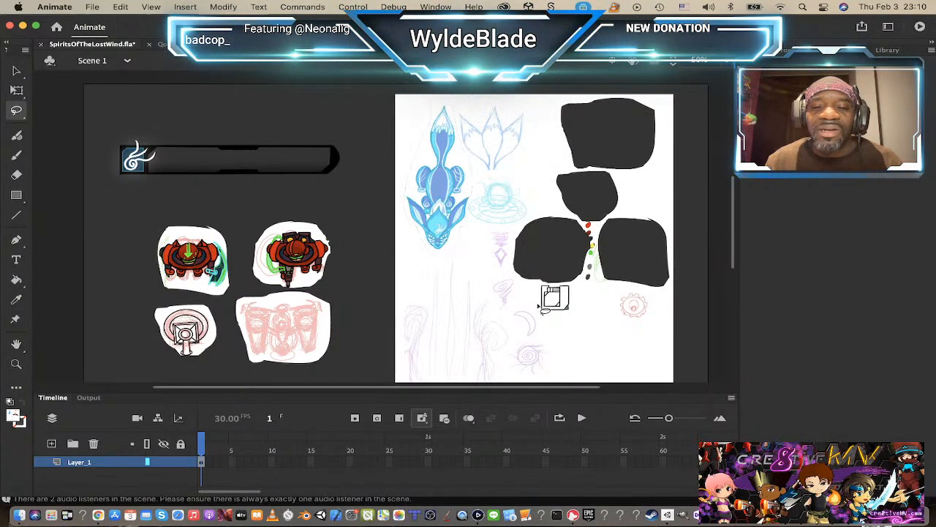
pyautogui.moveTo(540, 317)
pyautogui.mouseDown()
pyautogui.moveTo(583, 322)
pyautogui.moveTo(586, 294)
pyautogui.moveTo(556, 285)
pyautogui.moveTo(538, 296)
pyautogui.moveTo(543, 316)
pyautogui.mouseUp()
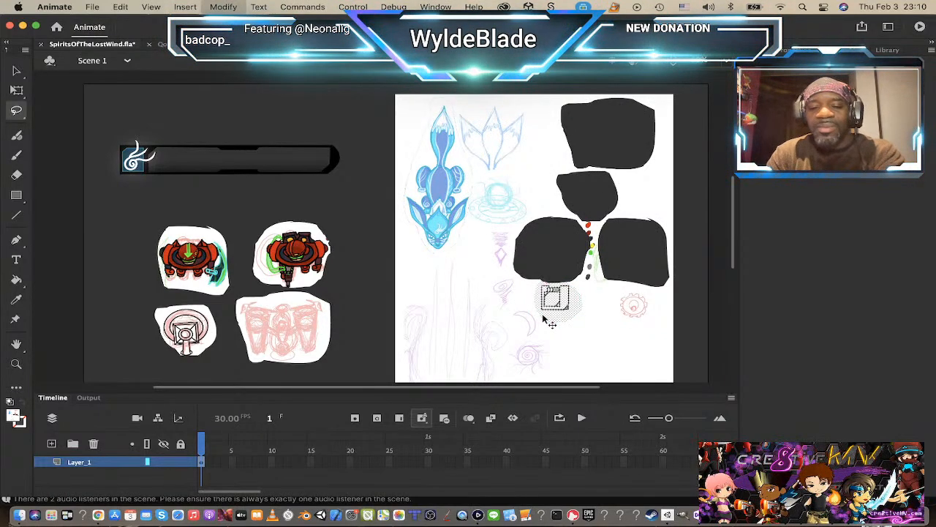
pyautogui.press('F8')
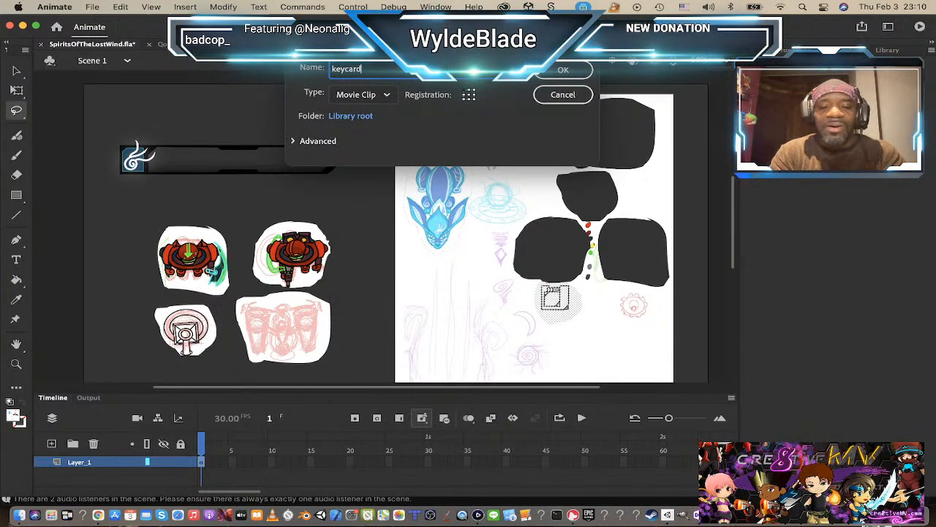
pyautogui.write('keycard')
pyautogui.press('Return')
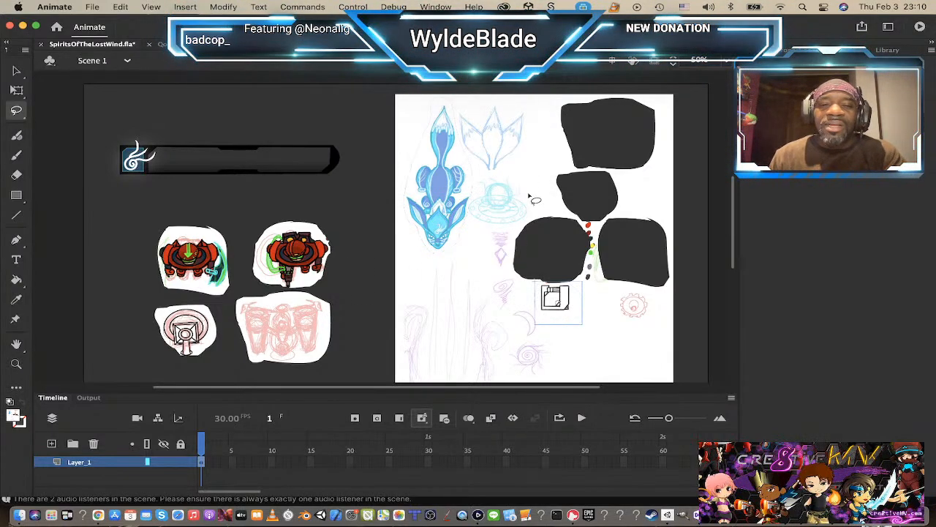
# Step: Move the keycard symbol off the sheet beside the red characters, and move the blue fox symbol onto the health bar area
pyautogui.moveTo(563, 303); pyautogui.dragTo(367, 213)
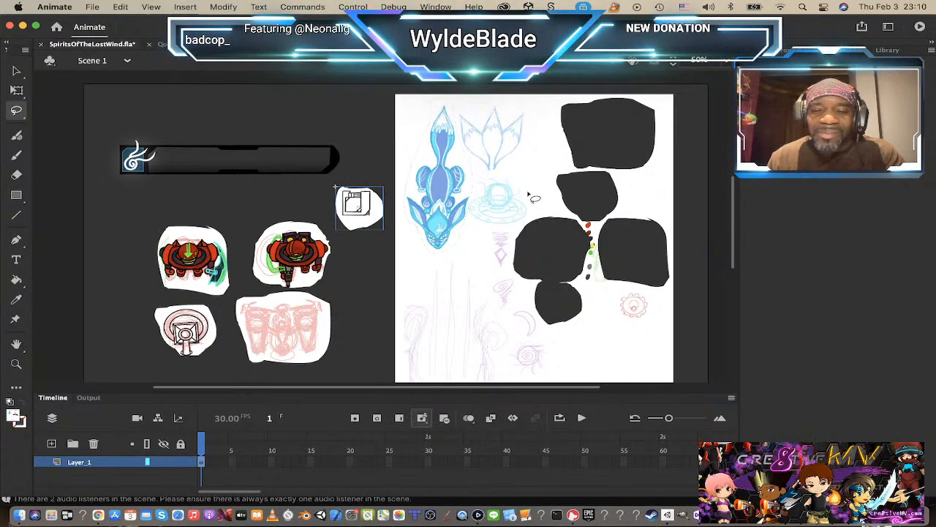
pyautogui.click(445, 186)
pyautogui.press('v')
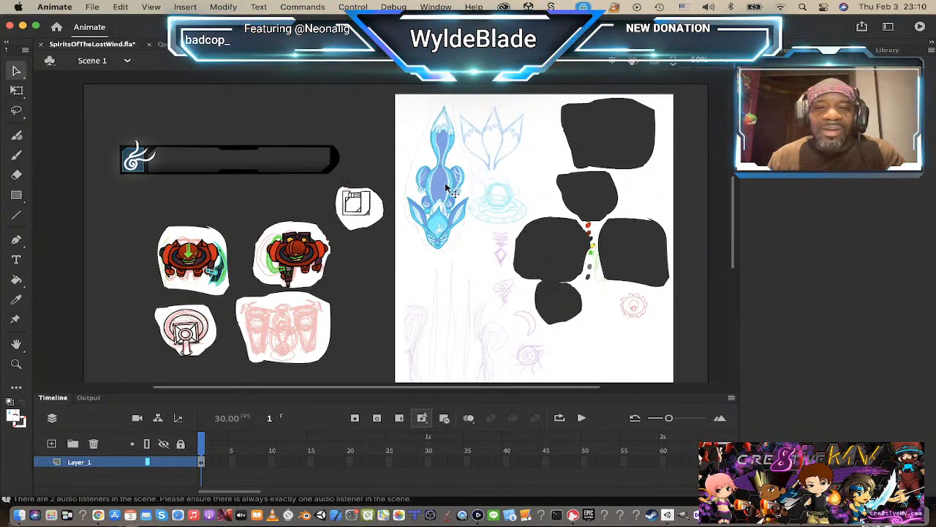
pyautogui.moveTo(440, 183)
pyautogui.mouseDown()
pyautogui.moveTo(270, 156)
pyautogui.moveTo(220, 161)
pyautogui.moveTo(254, 176)
pyautogui.mouseUp()
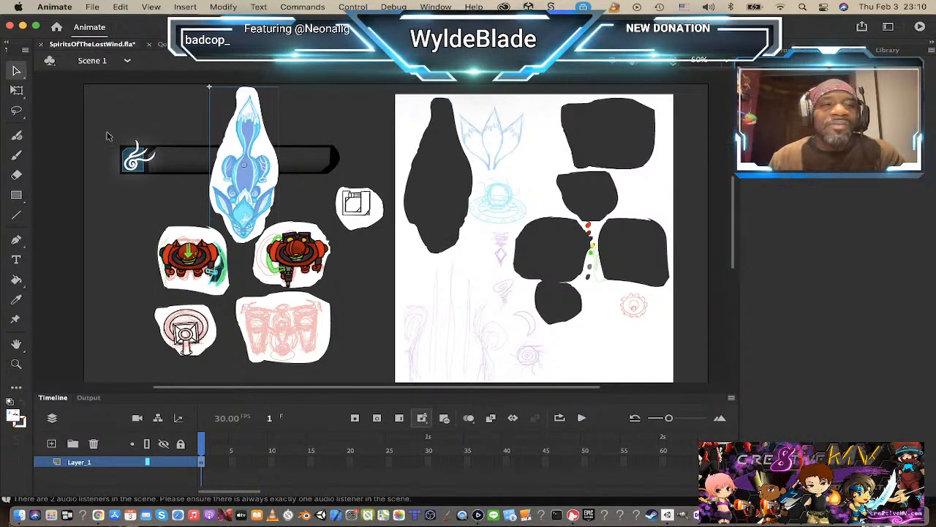
# Step: Lasso the light-blue domed disc sketch and convert it to a movie clip symbol named bomb1
pyautogui.click(16, 111)
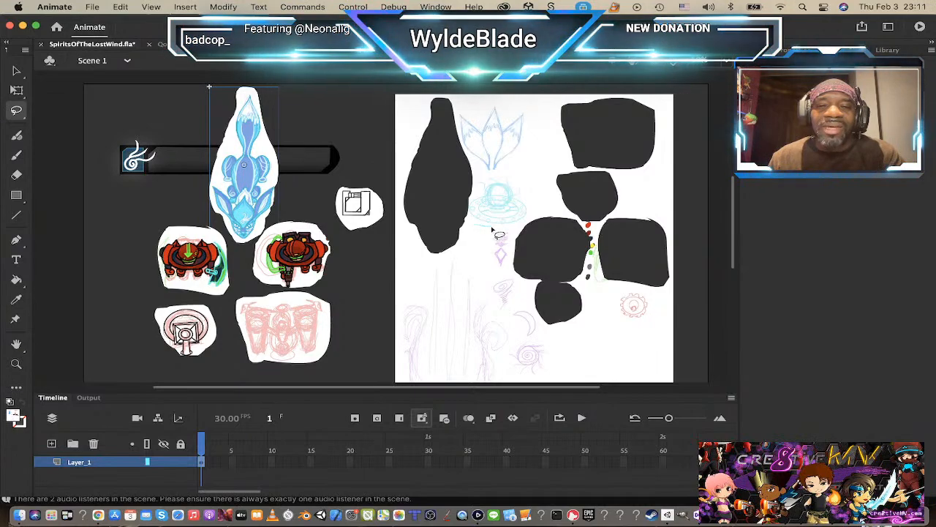
pyautogui.moveTo(524, 189)
pyautogui.mouseDown()
pyautogui.moveTo(481, 182)
pyautogui.moveTo(472, 221)
pyautogui.moveTo(484, 229)
pyautogui.mouseUp()
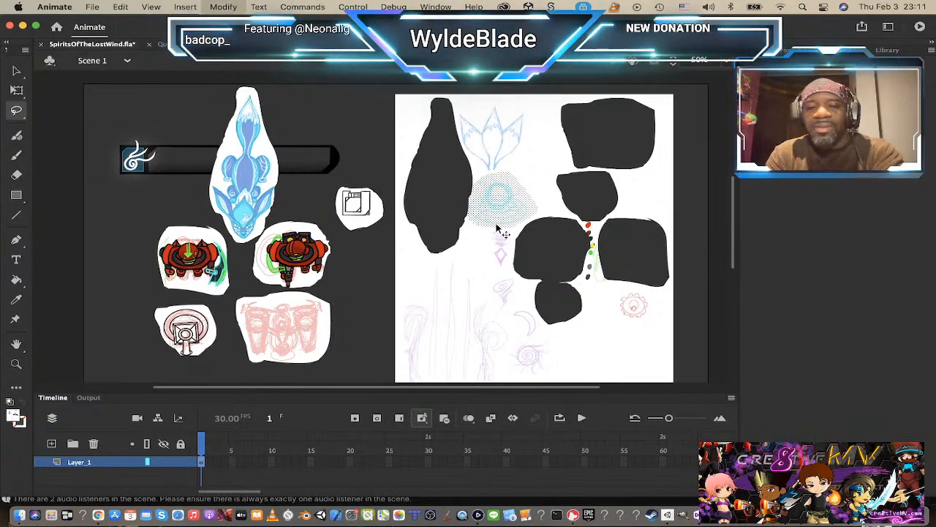
pyautogui.press('F8')
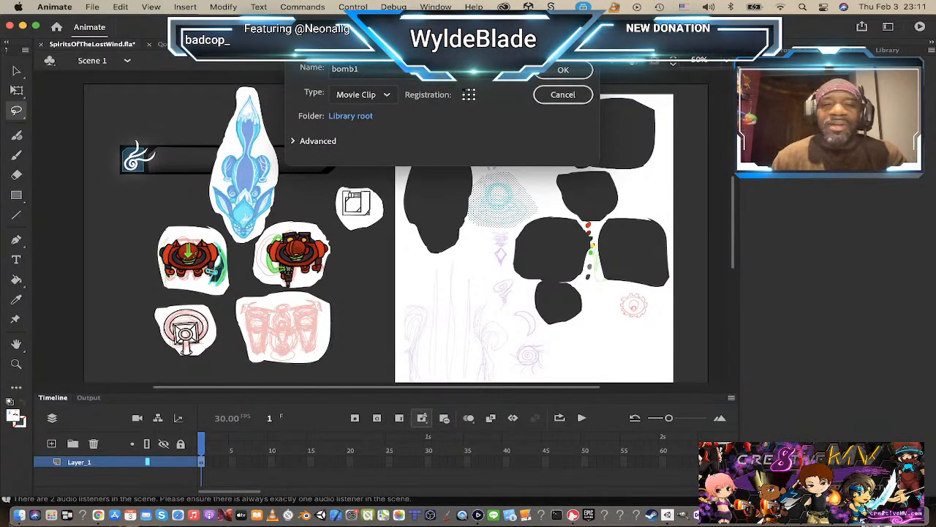
pyautogui.press('Return')
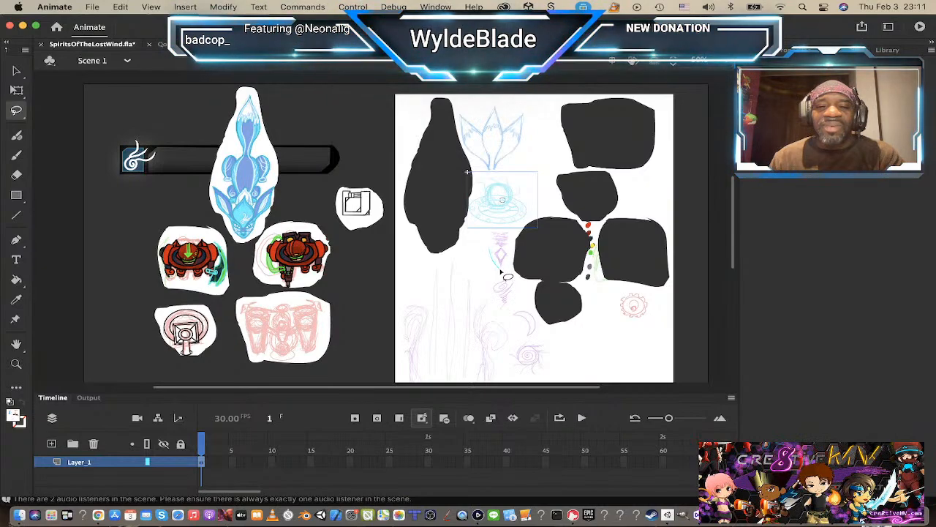
# Step: Move the bomb1 symbol off the sketch sheet into the empty area above the keycard
pyautogui.moveTo(515, 235)
pyautogui.mouseDown()
pyautogui.moveTo(488, 231)
pyautogui.moveTo(491, 249)
pyautogui.moveTo(505, 256)
pyautogui.mouseUp()
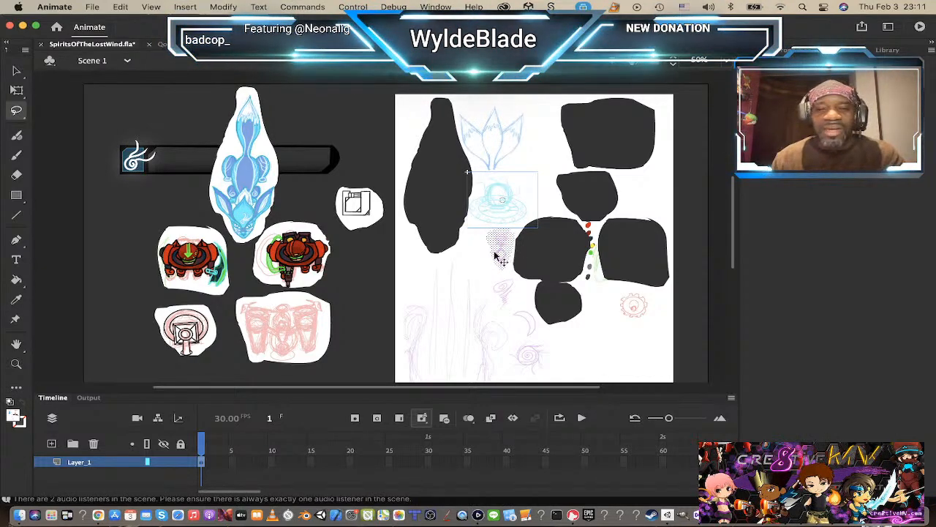
pyautogui.press('v')
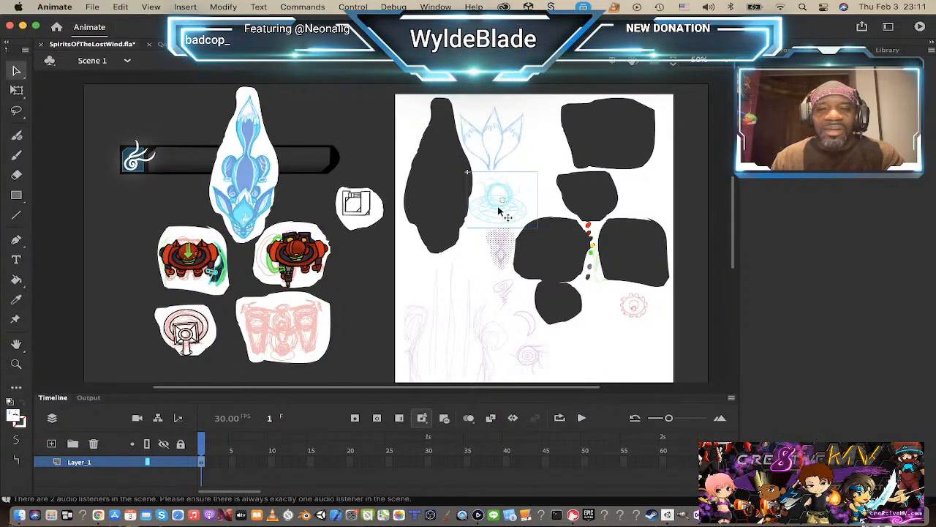
pyautogui.click(388, 172)
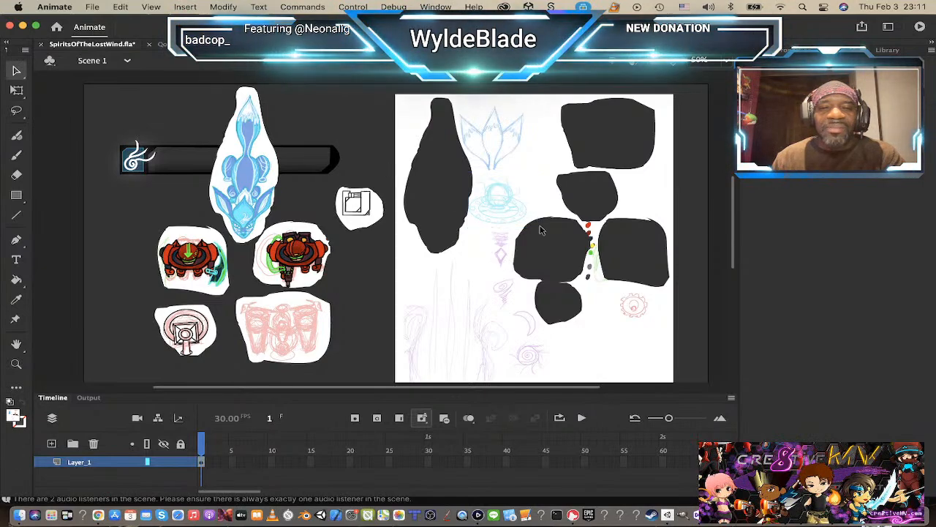
pyautogui.moveTo(498, 210); pyautogui.dragTo(351, 129)
# Step: Lasso the small purple diamond sketch below the bomb1 cutout and convert it to a movie clip symbol named bullet1
pyautogui.click(496, 249)
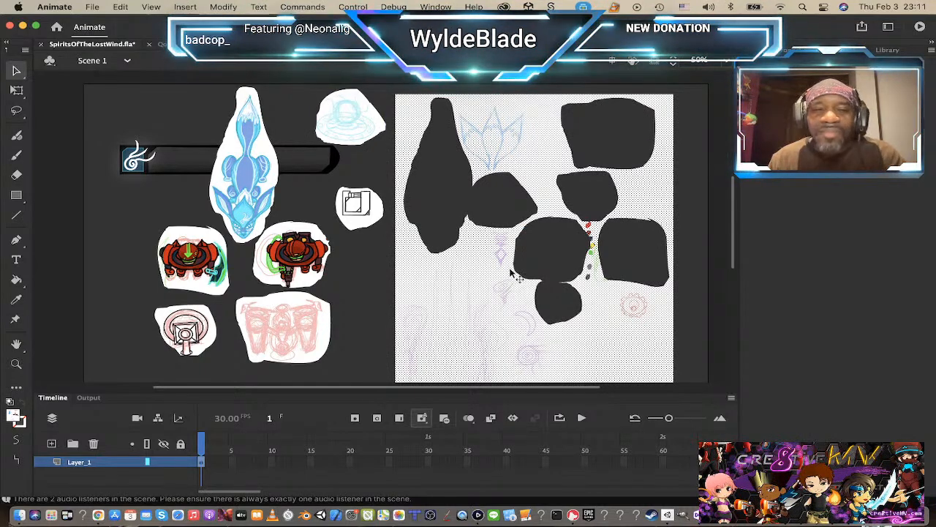
pyautogui.click(123, 122)
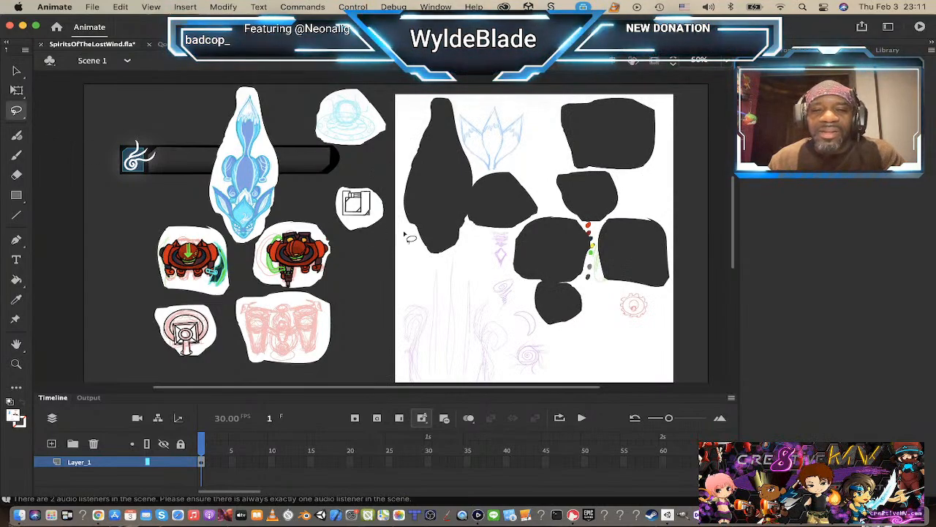
pyautogui.moveTo(489, 240)
pyautogui.mouseDown()
pyautogui.moveTo(501, 273)
pyautogui.moveTo(511, 230)
pyautogui.moveTo(487, 231)
pyautogui.moveTo(494, 247)
pyautogui.mouseUp()
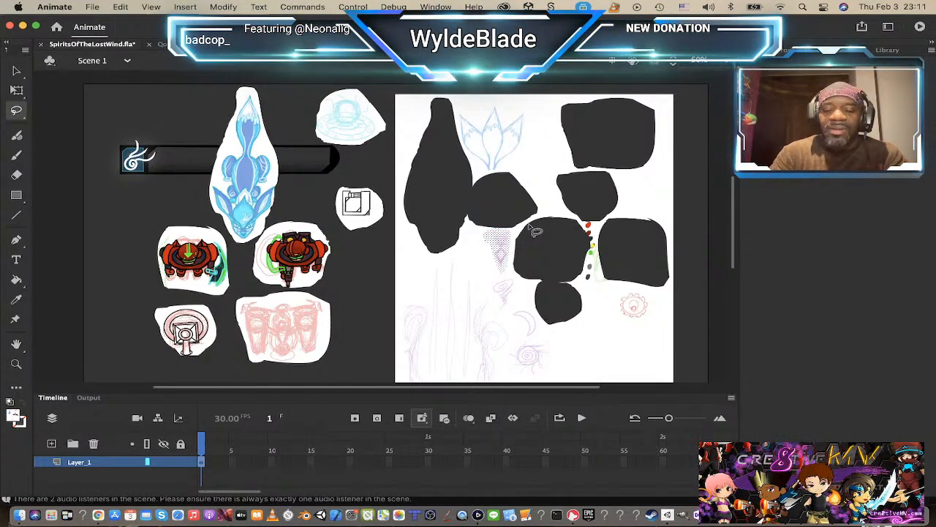
pyautogui.press('F8')
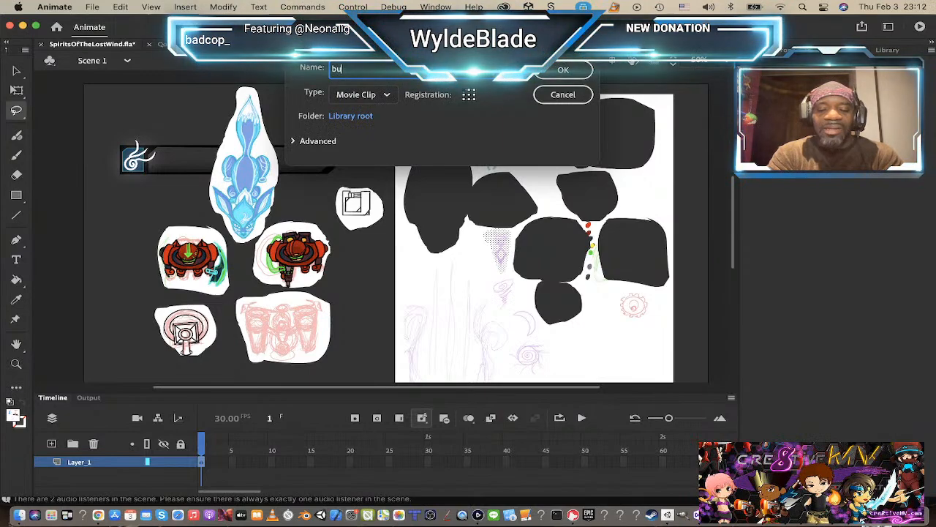
pyautogui.write('bullet1')
pyautogui.press('Return')
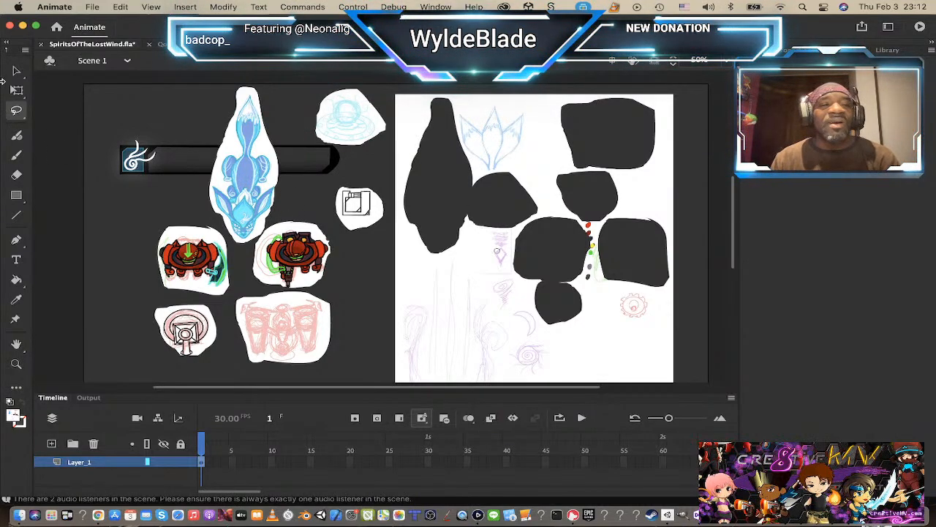
# Step: Move the blue fox symbol from the health bar onto the sketch sheet's lower-left edge and open it for editing in place
pyautogui.click(16, 71)
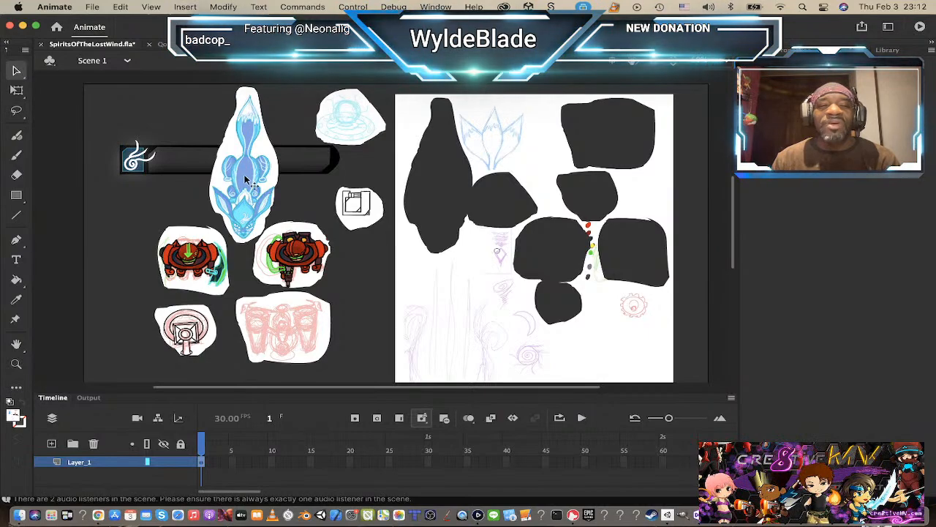
pyautogui.moveTo(246, 179); pyautogui.dragTo(409, 303)
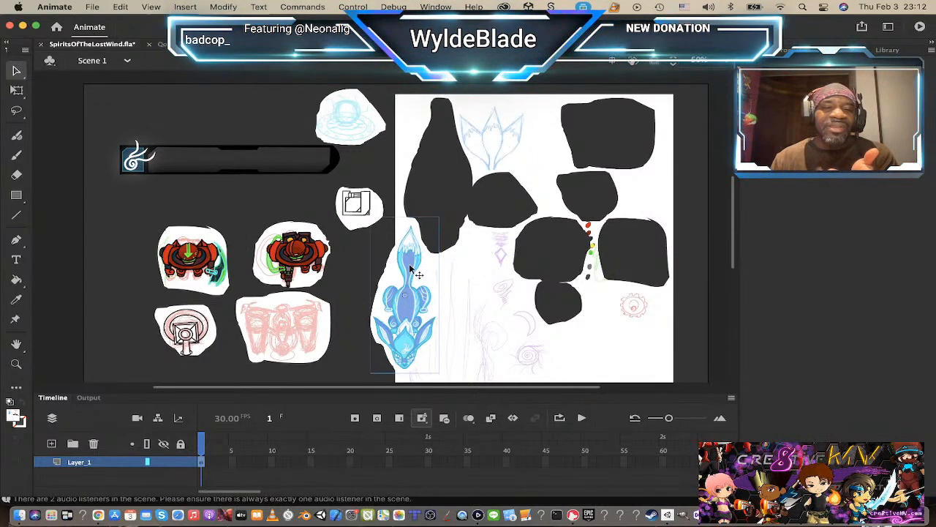
pyautogui.doubleClick(409, 284)
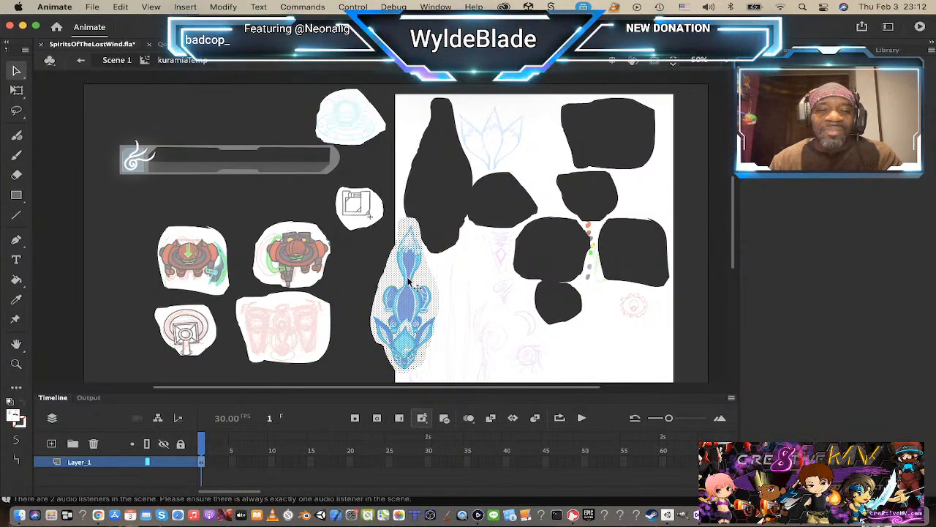
pyautogui.click(397, 239)
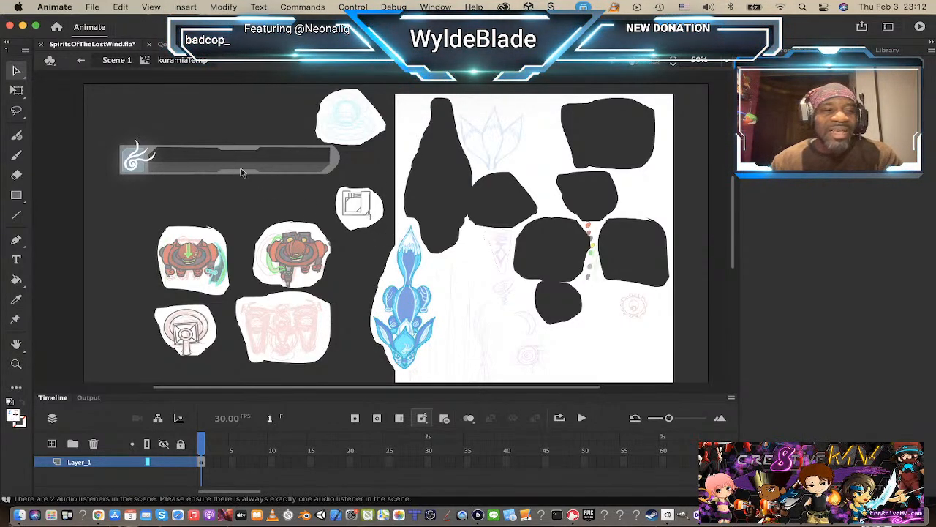
# Step: Lasso only the fox's tail and convert it to a movie clip symbol named kumarmiTailTemp
pyautogui.press('l')
pyautogui.moveTo(386, 225)
pyautogui.mouseDown()
pyautogui.moveTo(408, 289)
pyautogui.moveTo(437, 289)
pyautogui.moveTo(428, 213)
pyautogui.moveTo(392, 226)
pyautogui.mouseUp()
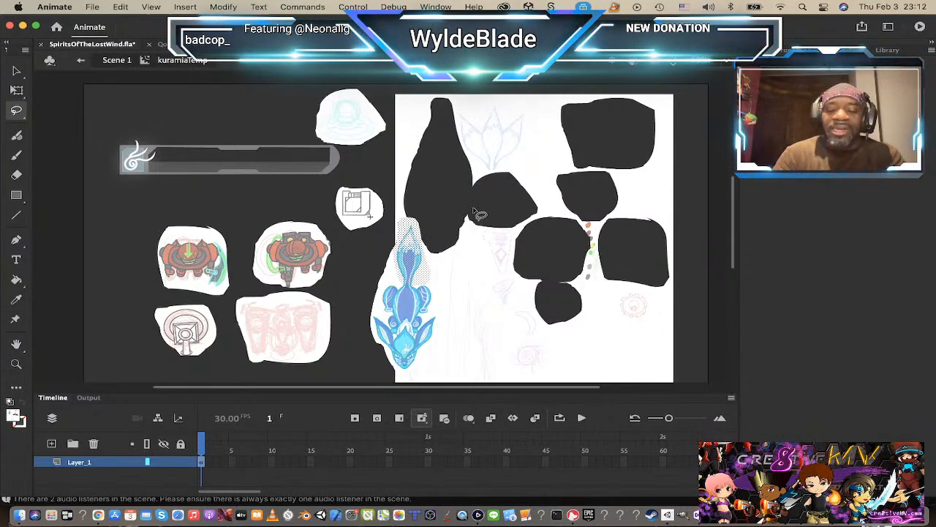
pyautogui.press('F8')
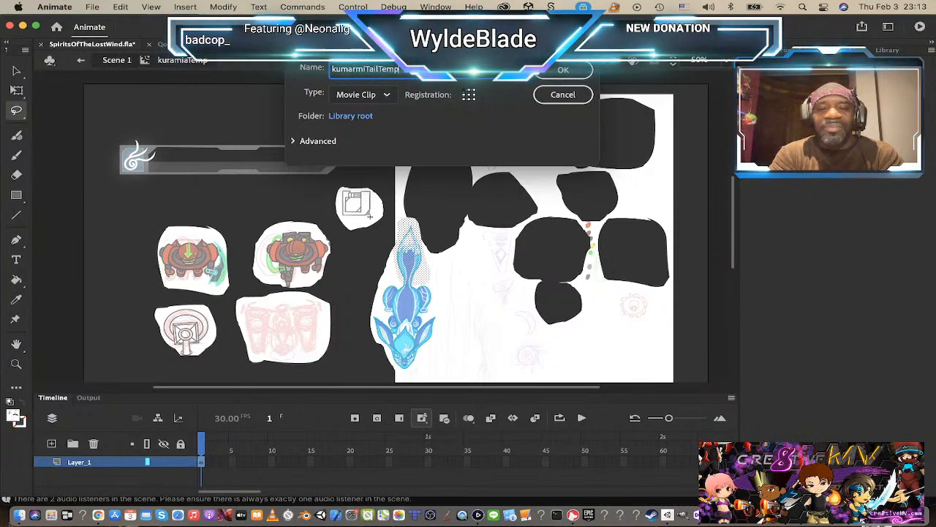
pyautogui.press('Return')
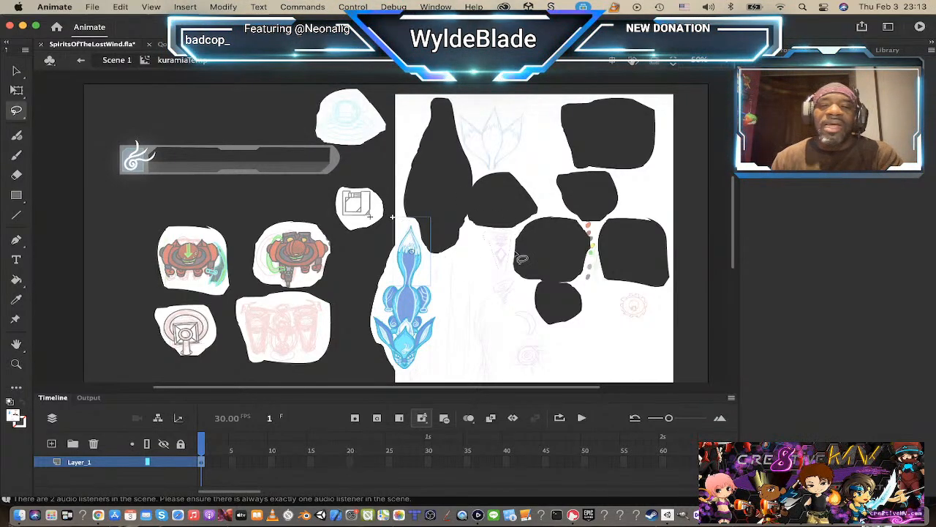
# Step: Cut the tail symbol out of the fox symbol, paste it in Scene 1 and place it directly behind the fox's body
pyautogui.click(413, 270)
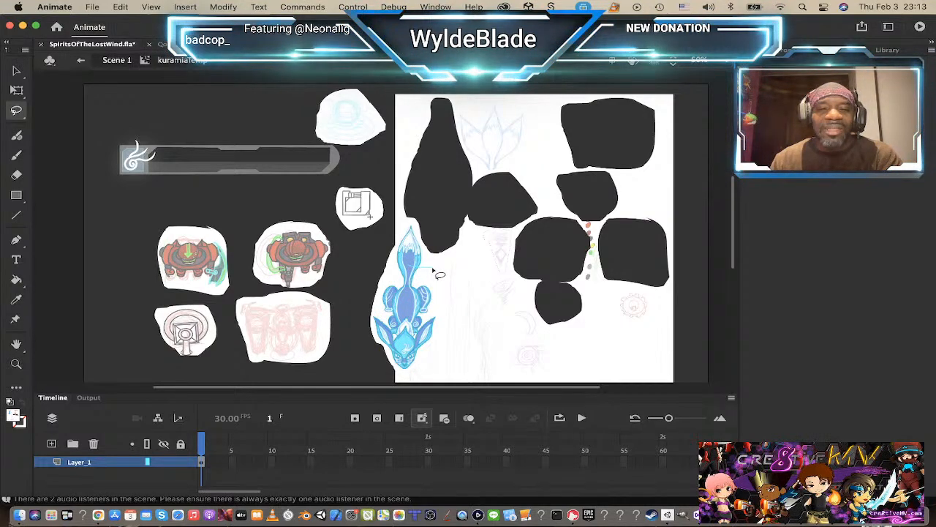
pyautogui.press('super+z')
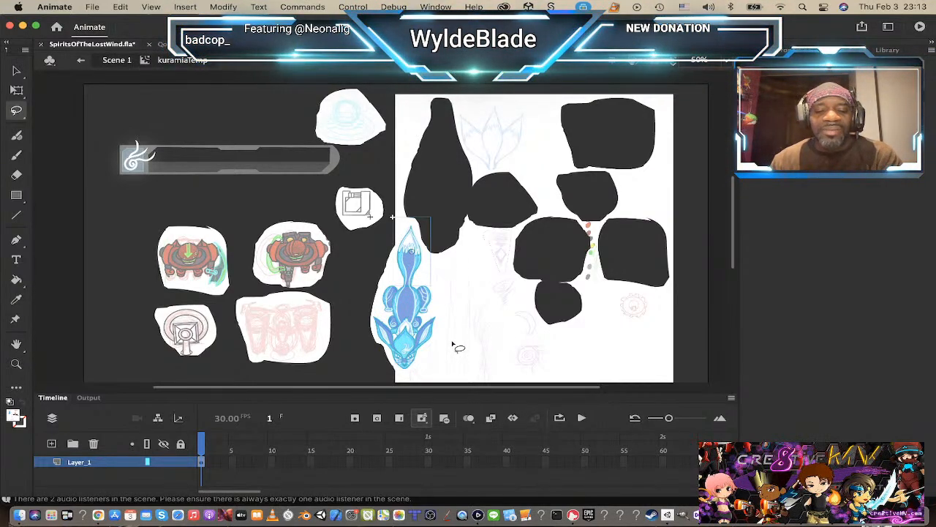
pyautogui.press('v')
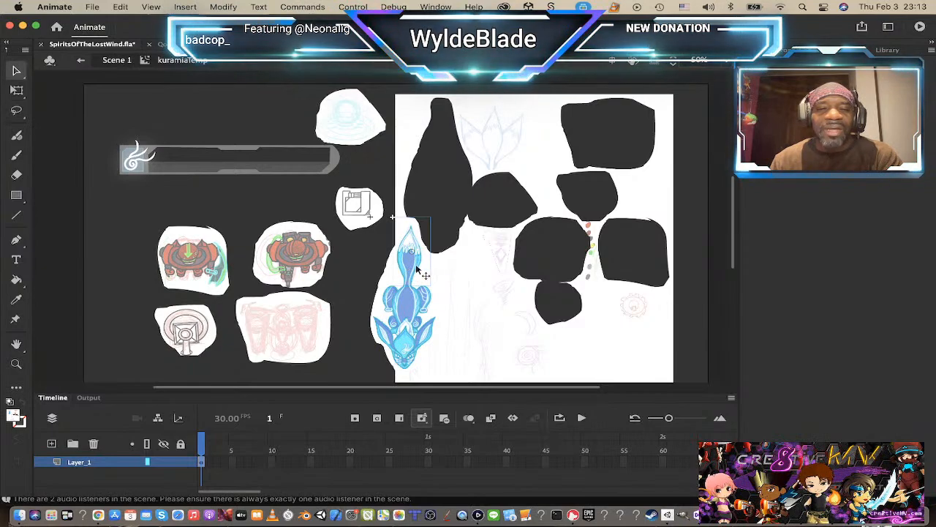
pyautogui.moveTo(408, 269)
pyautogui.mouseDown()
pyautogui.moveTo(437, 270)
pyautogui.moveTo(408, 261)
pyautogui.moveTo(407, 269)
pyautogui.mouseUp()
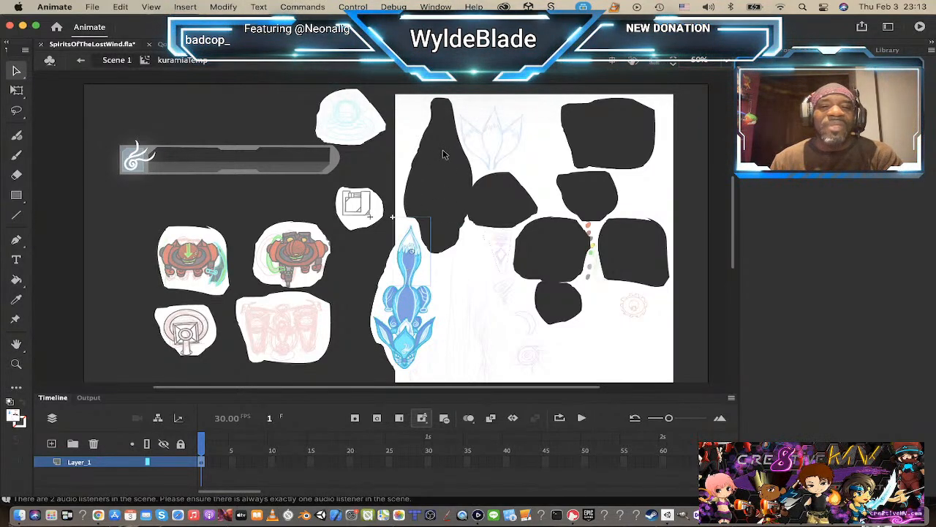
pyautogui.press('super+x')
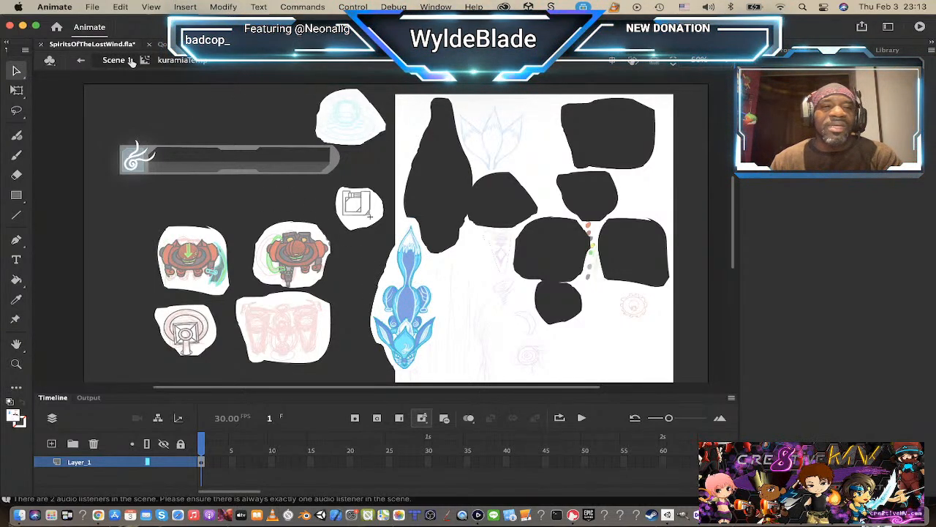
pyautogui.click(415, 256)
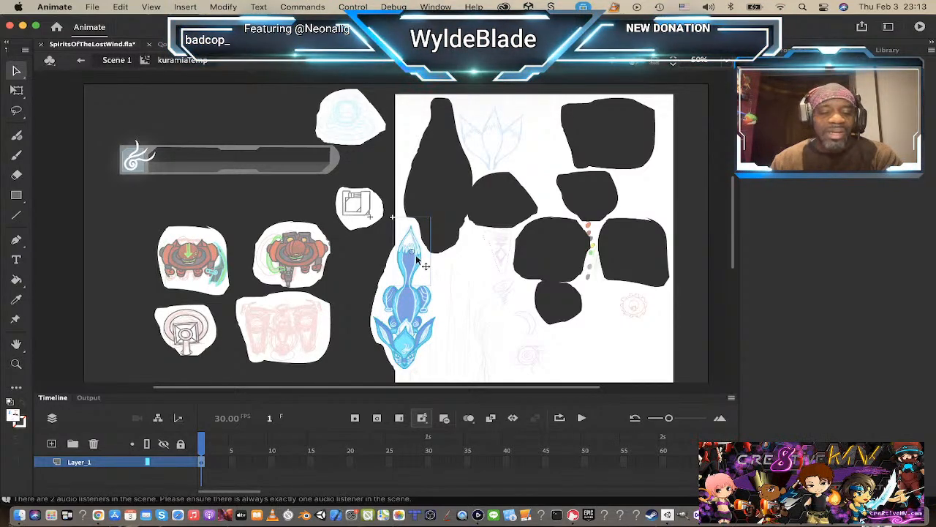
pyautogui.press('Delete')
pyautogui.click(138, 60)
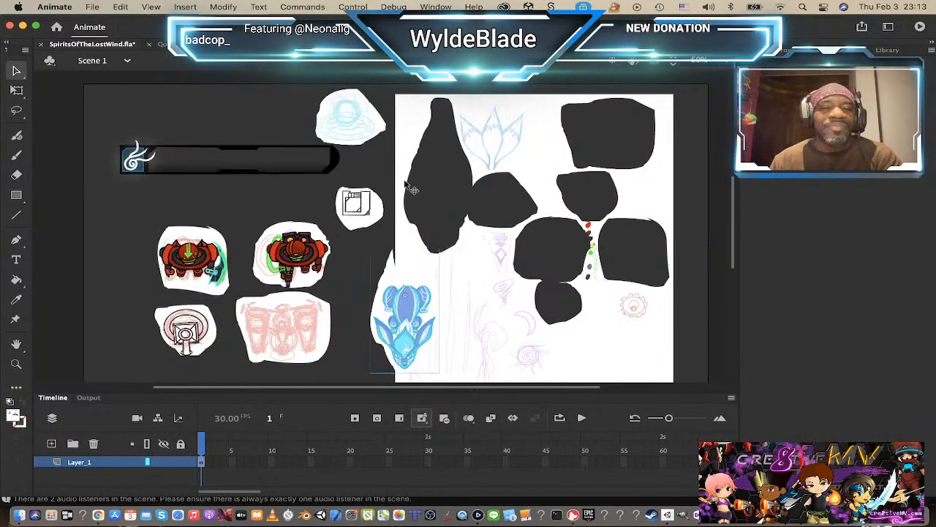
pyautogui.hotkey('ctrl', 'v')
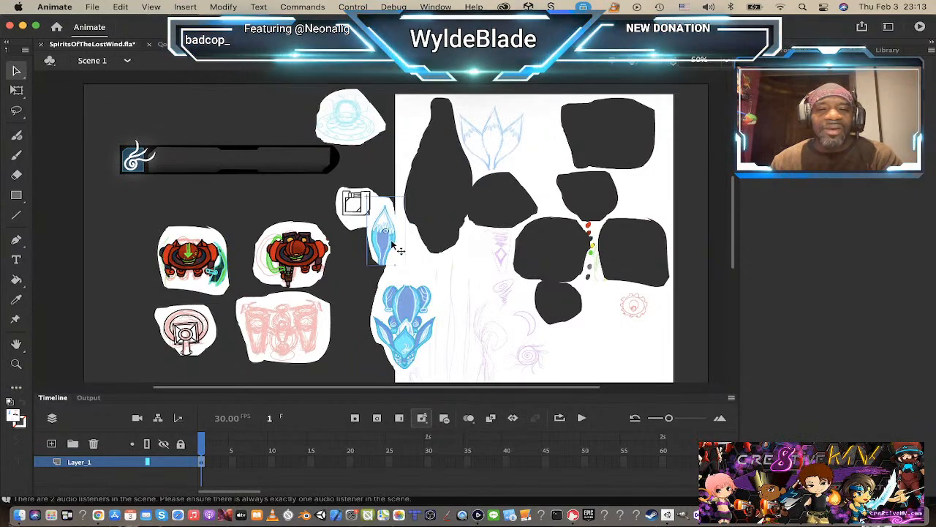
pyautogui.moveTo(392, 253); pyautogui.dragTo(411, 261)
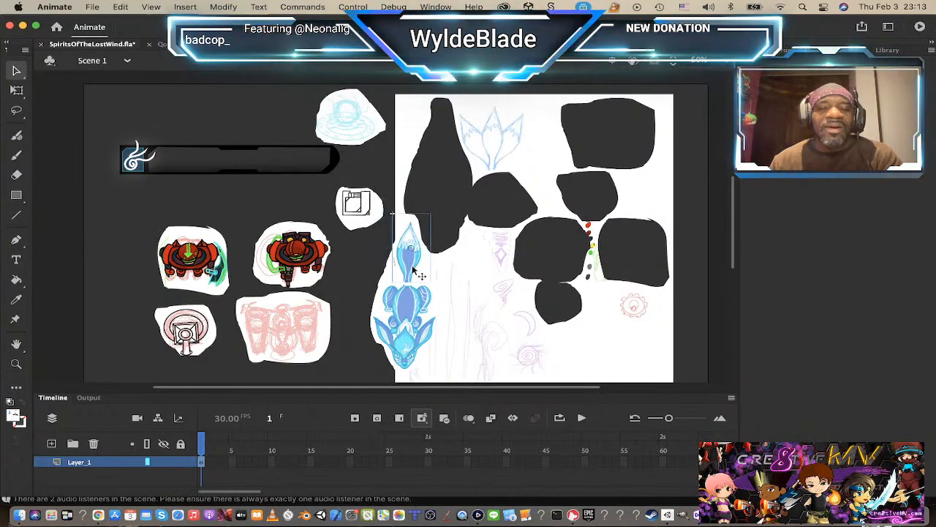
# Step: Export the fox body symbol as a PNG sequence named kuramiaTemp into a new folder TempGFX inside SpiritsOfTheLostWinds_GFX
pyautogui.click(403, 314)
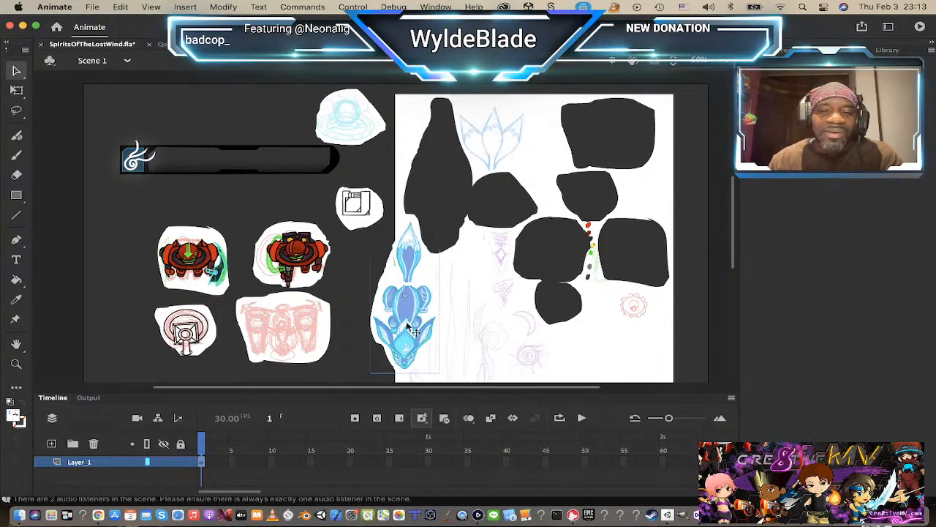
pyautogui.rightClick(400, 319)
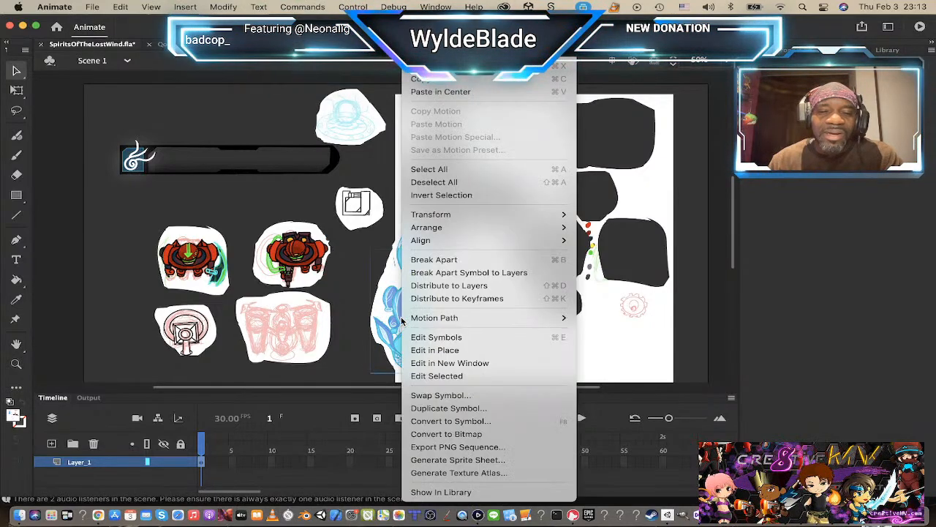
pyautogui.click(460, 448)
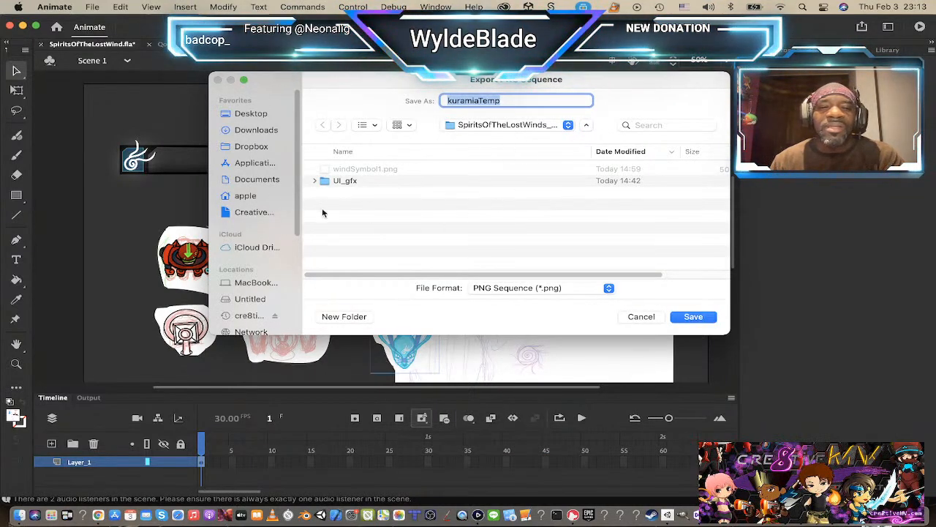
pyautogui.click(330, 317)
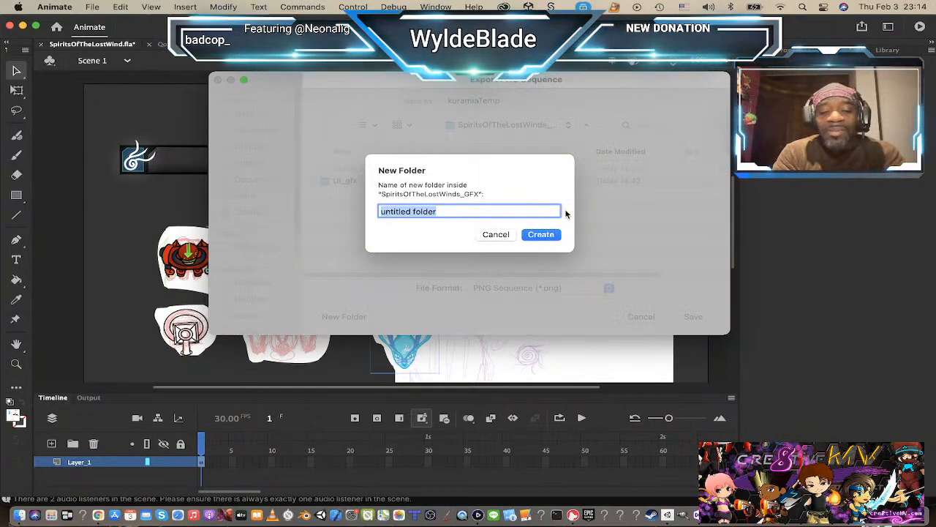
pyautogui.write('Temp')
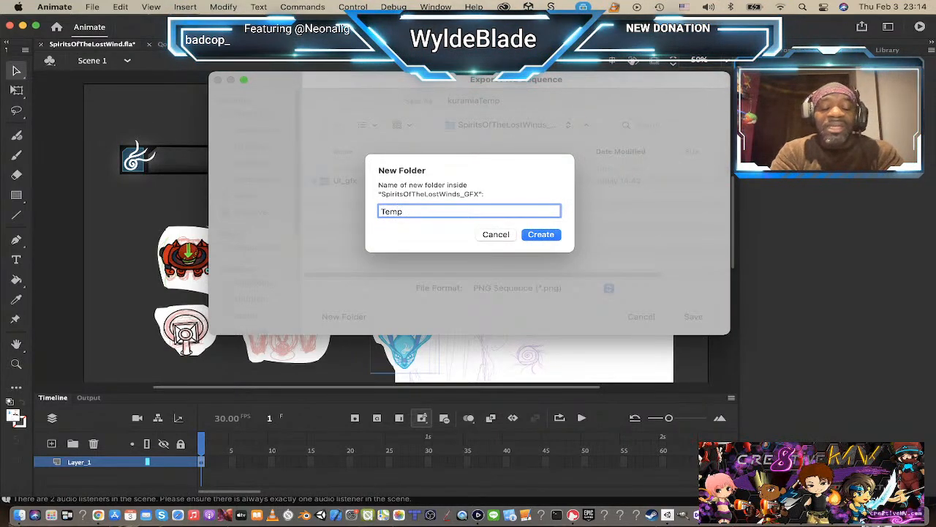
pyautogui.write('GF')
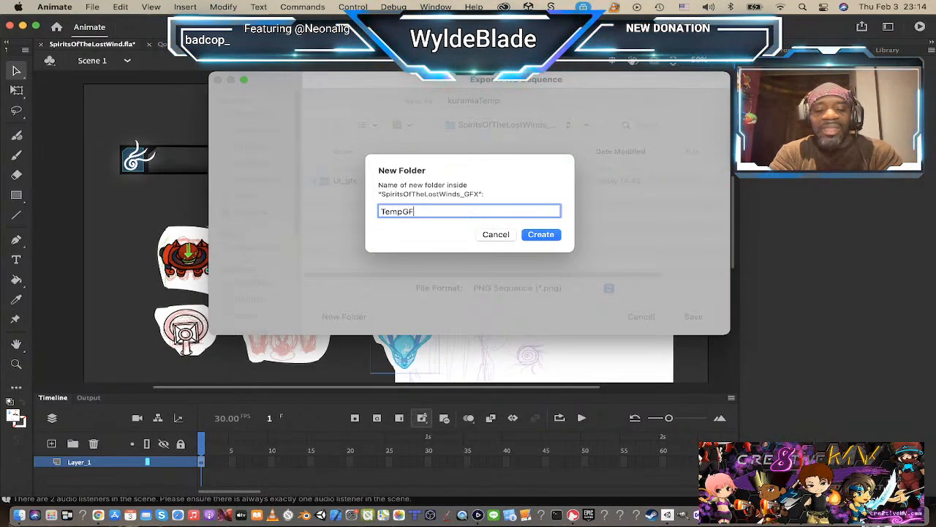
pyautogui.write('X')
pyautogui.press('Return')
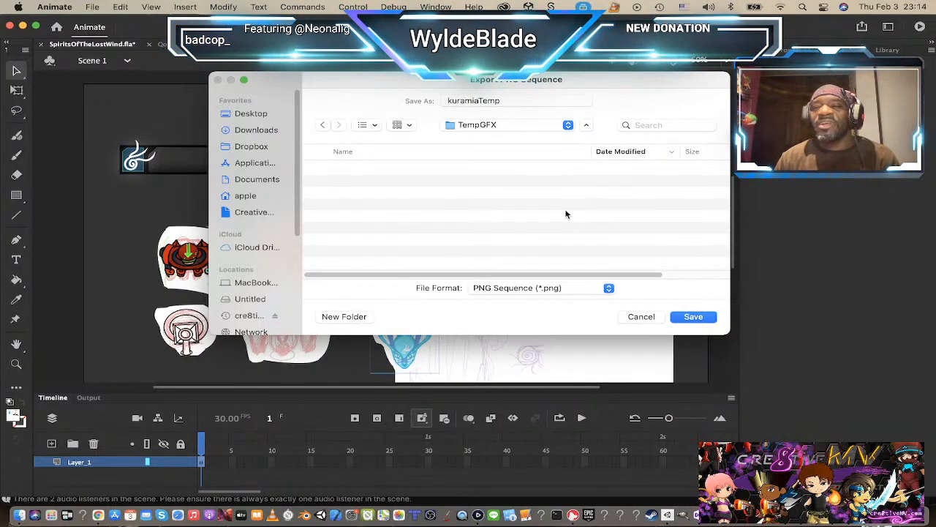
pyautogui.click(693, 317)
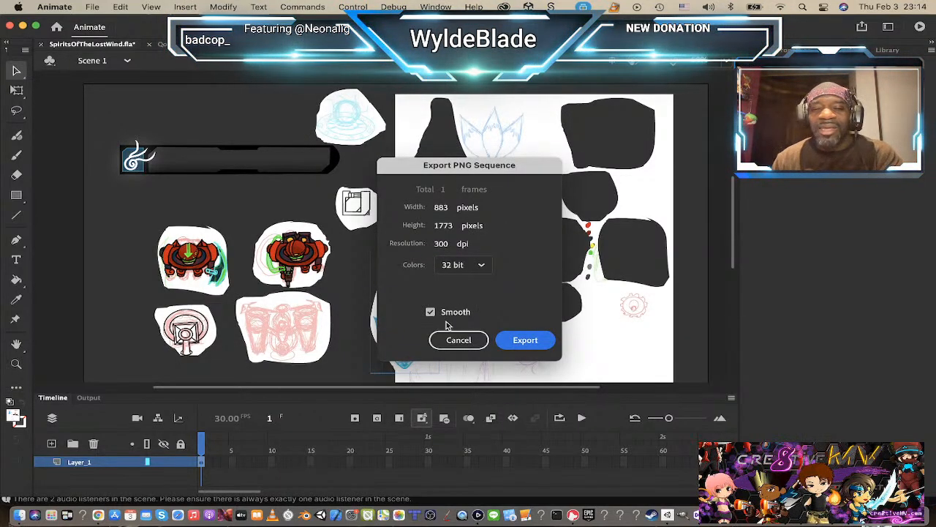
pyautogui.click(524, 340)
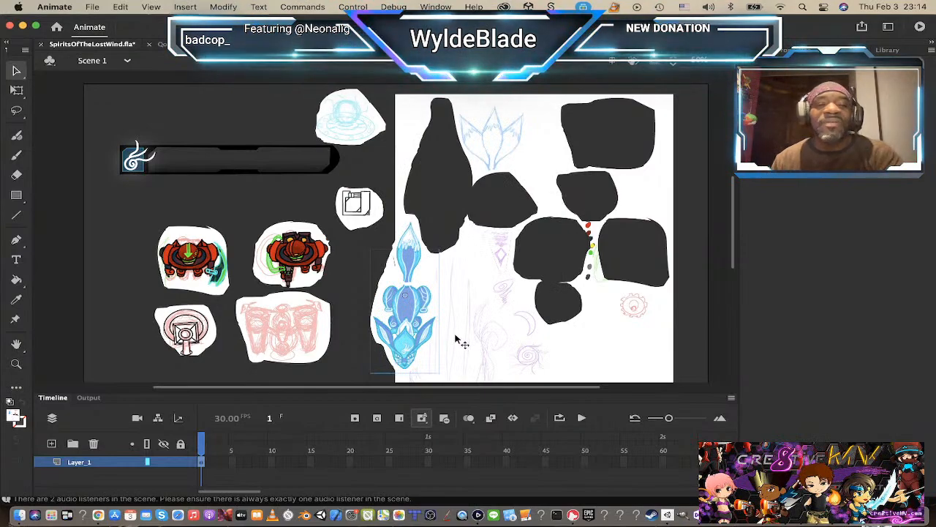
# Step: Export the fox's tail symbol as a PNG sequence named kumarmiTailTemp into the TempGFX folder
pyautogui.rightClick(411, 258)
pyautogui.click(474, 450)
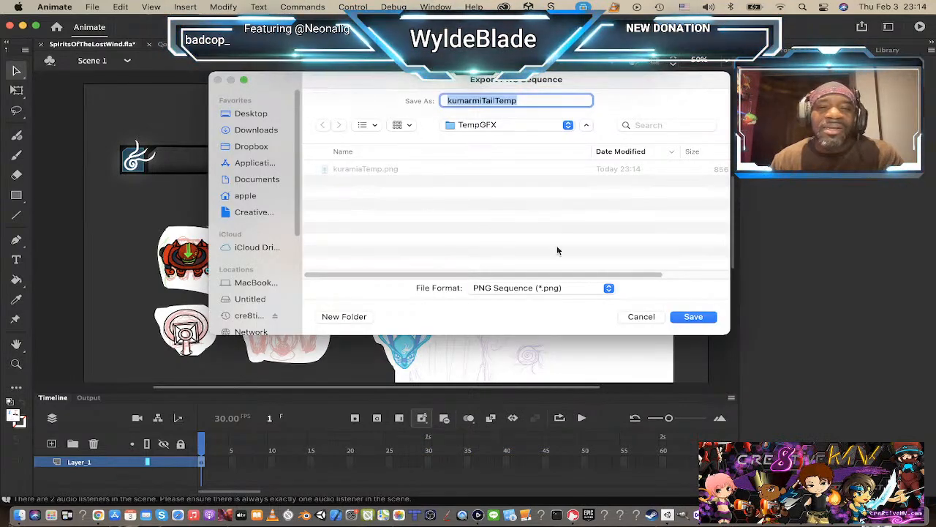
pyautogui.click(694, 317)
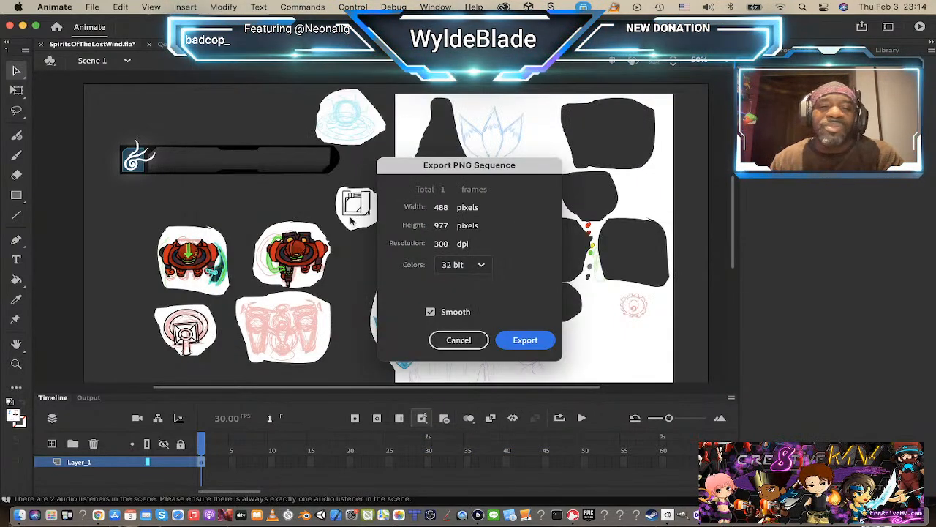
pyautogui.click(537, 338)
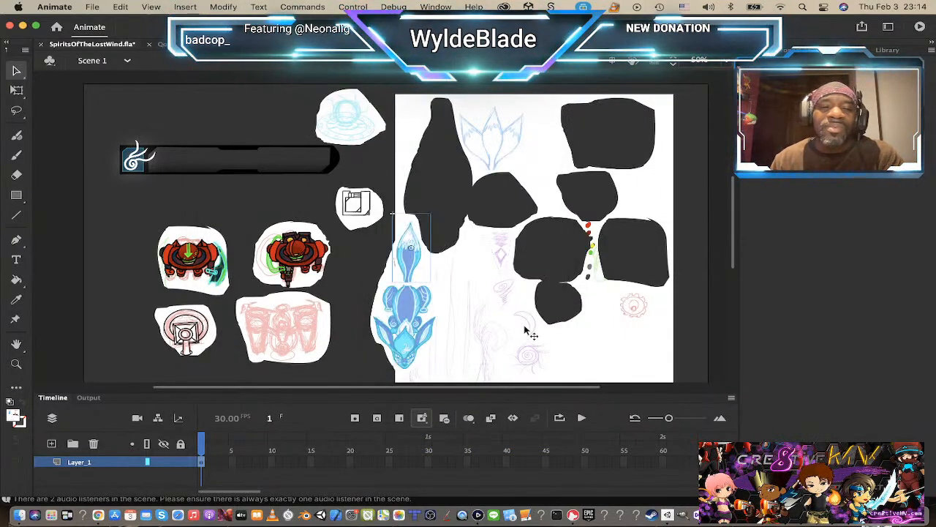
# Step: Export the keycard symbol as a PNG sequence named keycardTEMP into the TempGFX folder
pyautogui.click(356, 121)
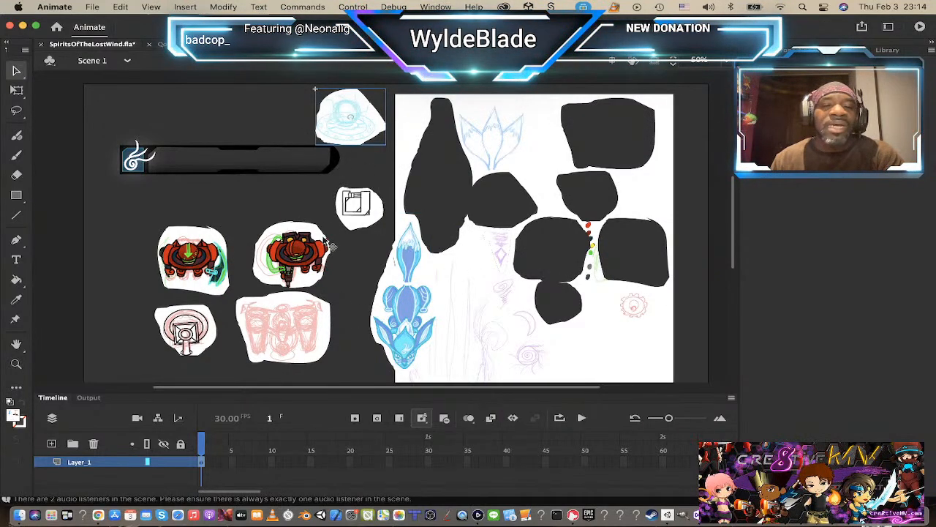
pyautogui.rightClick(350, 210)
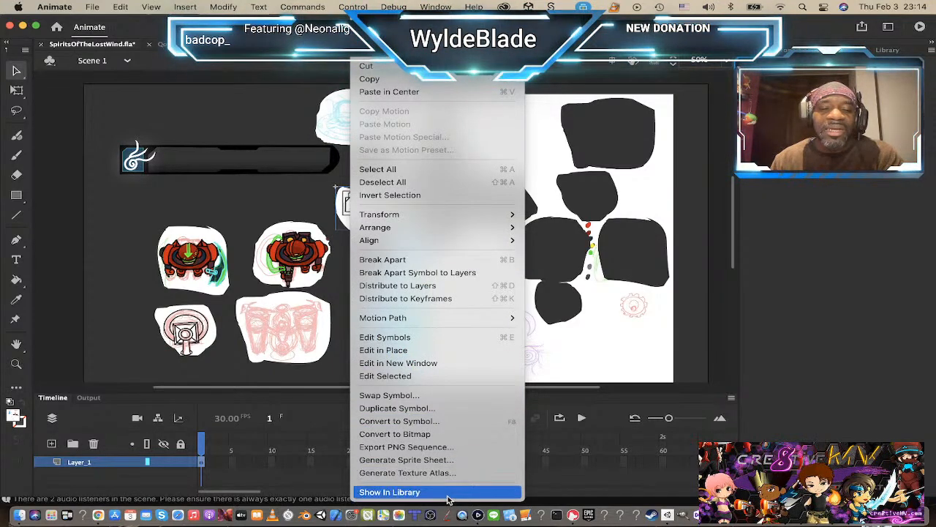
pyautogui.click(432, 447)
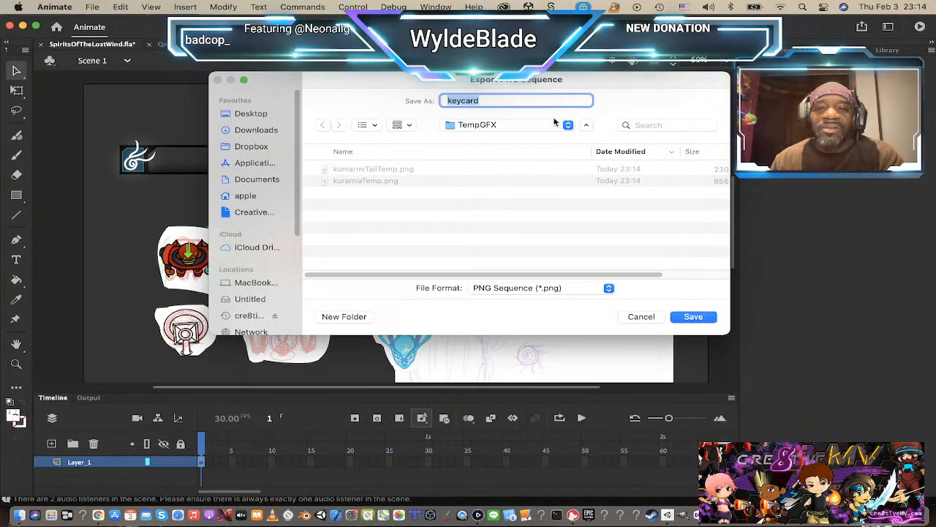
pyautogui.click(522, 100)
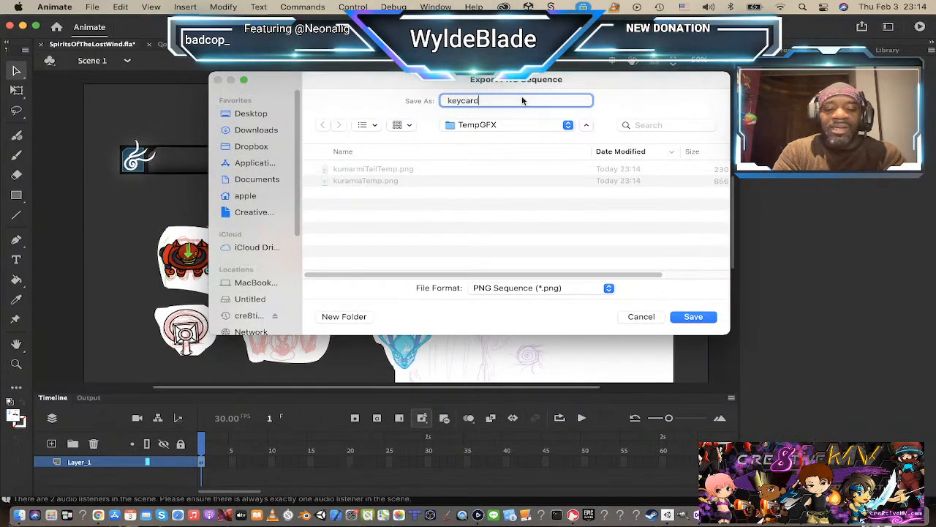
pyautogui.write('TEMP')
pyautogui.press('Return')
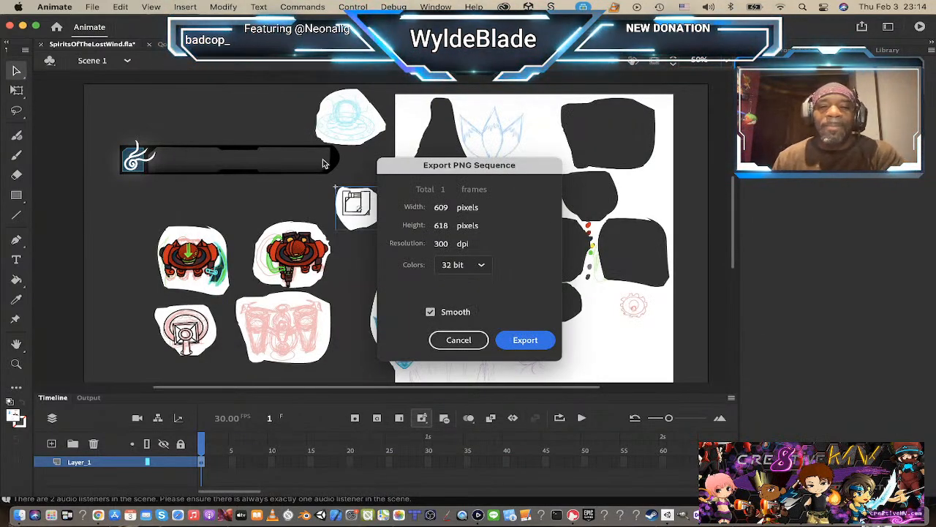
pyautogui.click(524, 338)
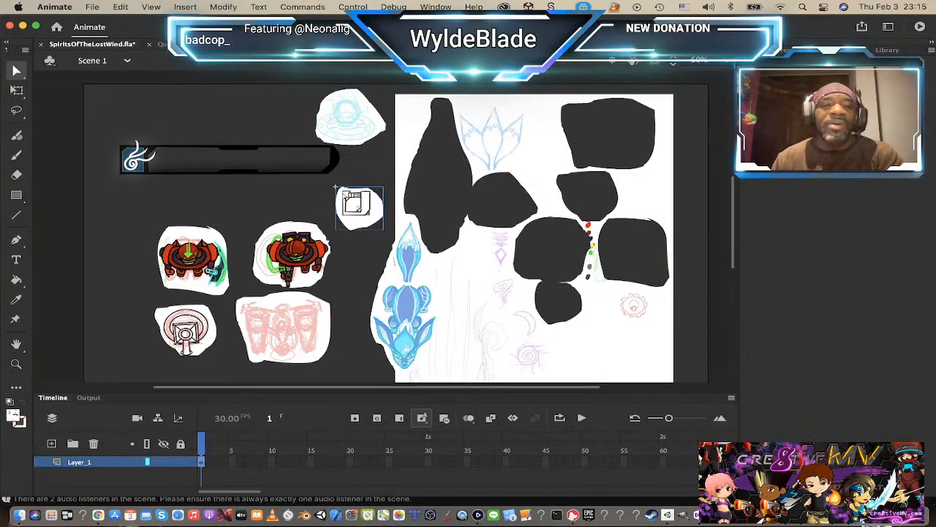
# Step: Export the light-blue bomb sketch symbol as a PNG sequence named bomb1 into the TempGFX folder
pyautogui.rightClick(342, 131)
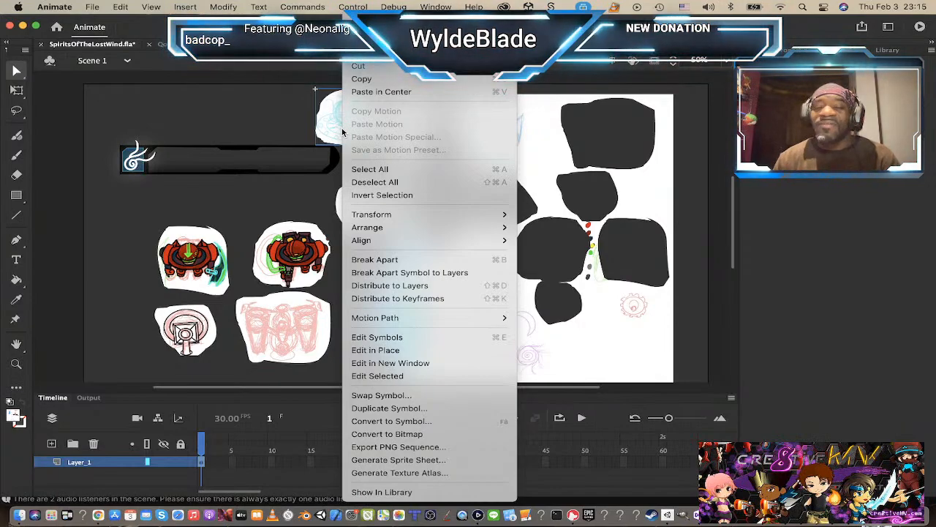
pyautogui.moveTo(396, 241)
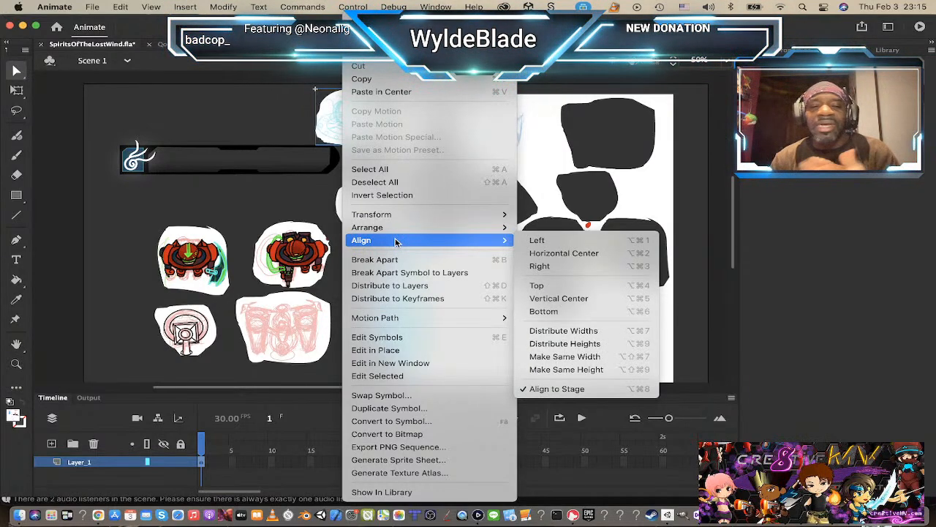
pyautogui.click(399, 448)
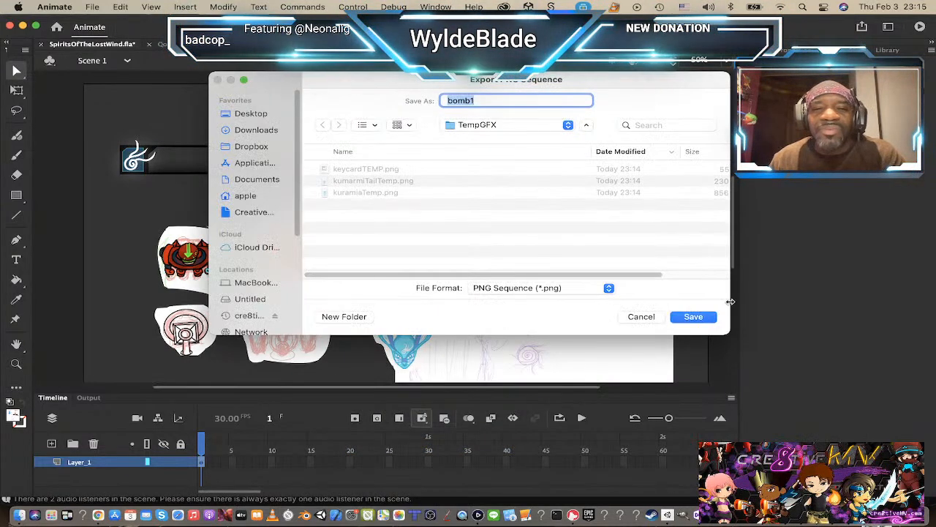
pyautogui.click(695, 317)
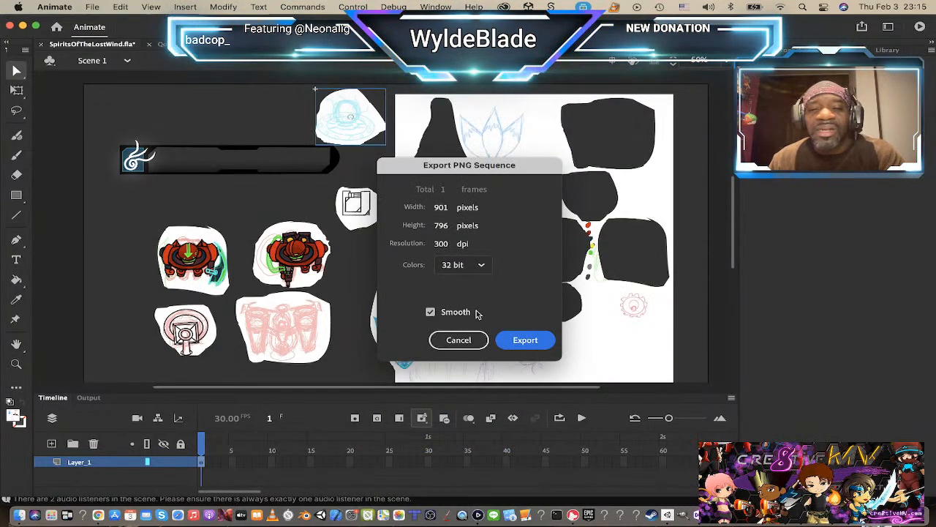
pyautogui.click(525, 340)
pyautogui.rightClick(276, 260)
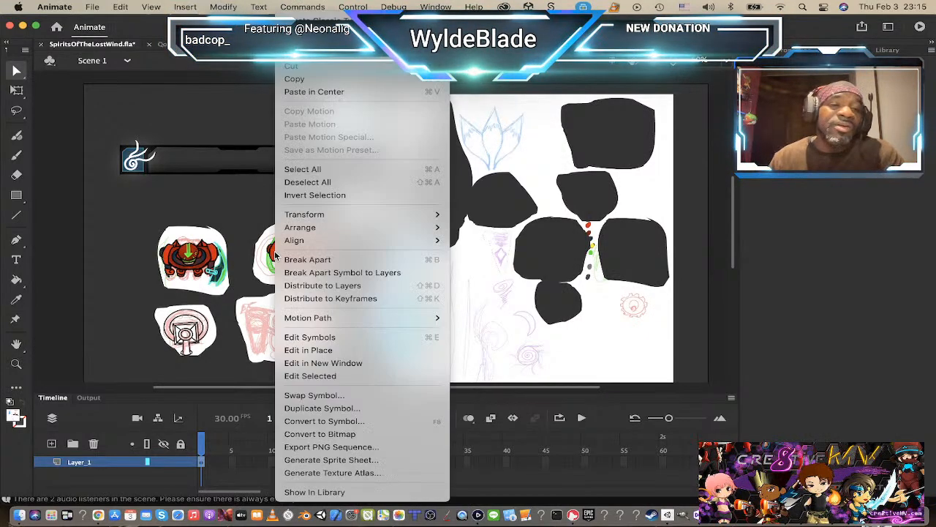
pyautogui.click(370, 447)
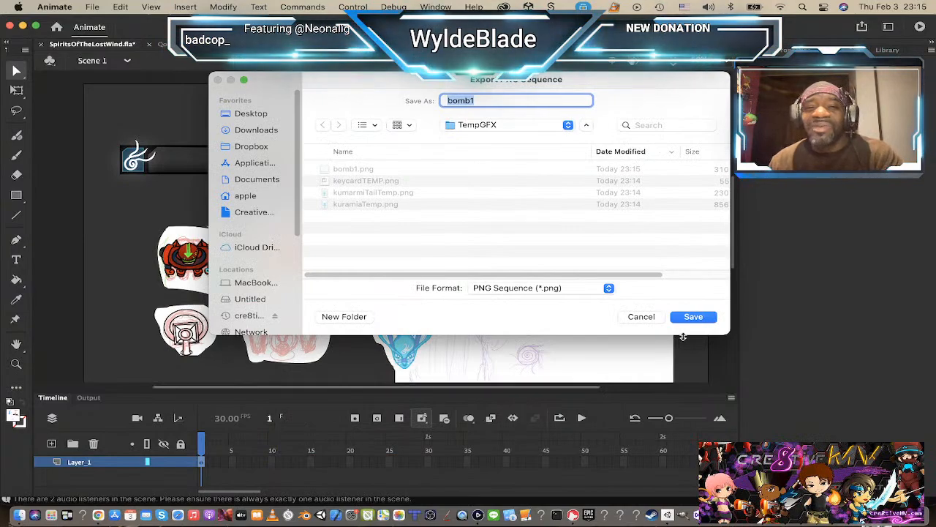
pyautogui.click(642, 316)
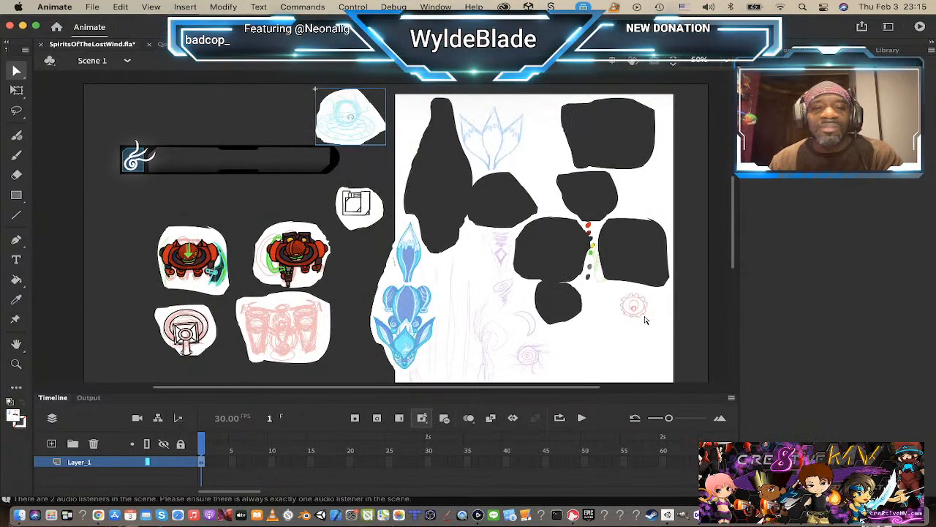
# Step: Export the red robot symbol above the pink drone sketch as a PNG sequence named RDC1_temp into the TempGFX folder
pyautogui.click(276, 254)
pyautogui.rightClick(277, 256)
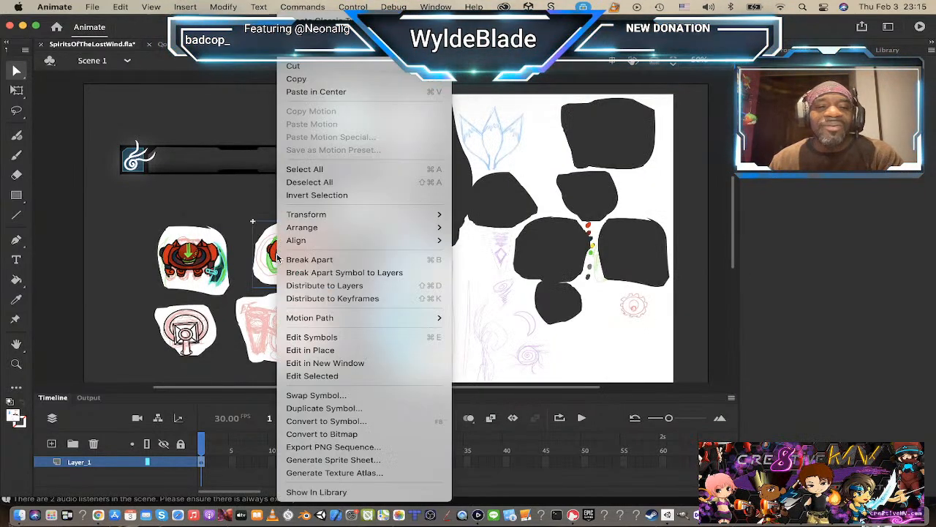
pyautogui.click(343, 453)
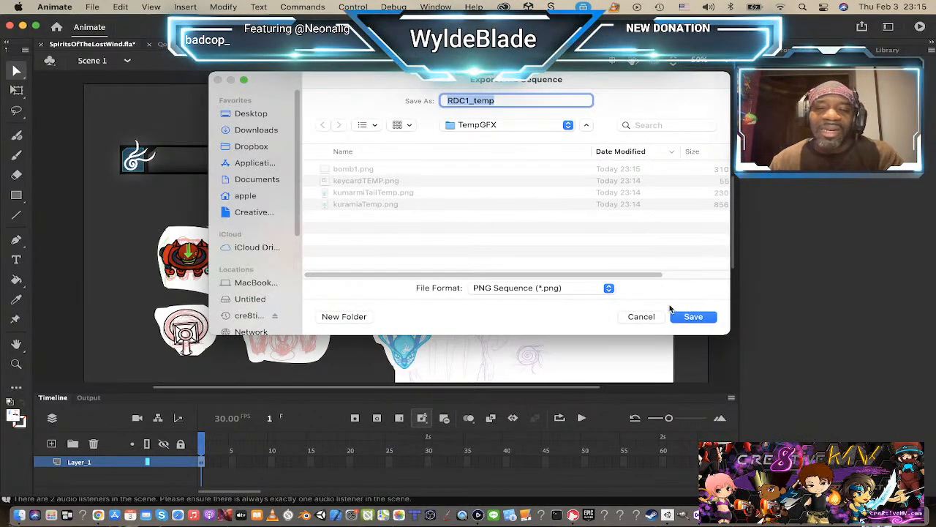
pyautogui.click(692, 317)
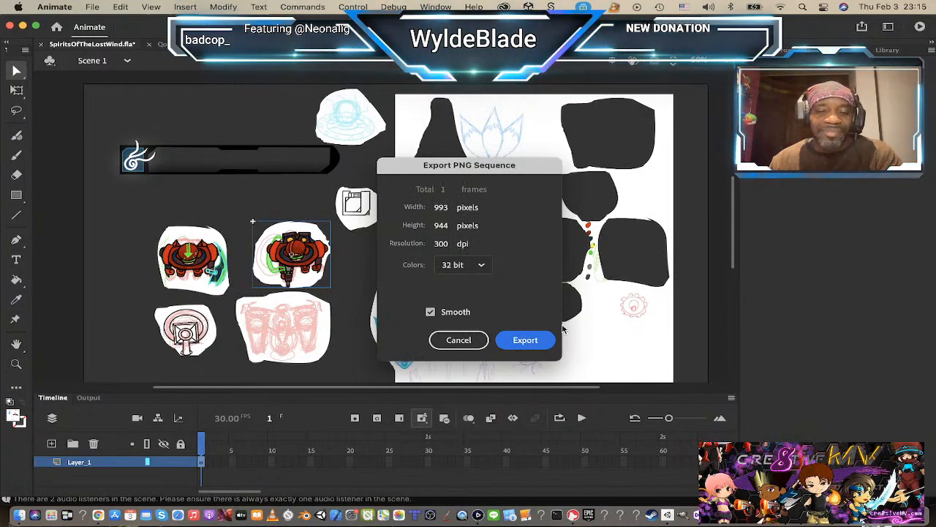
pyautogui.click(542, 344)
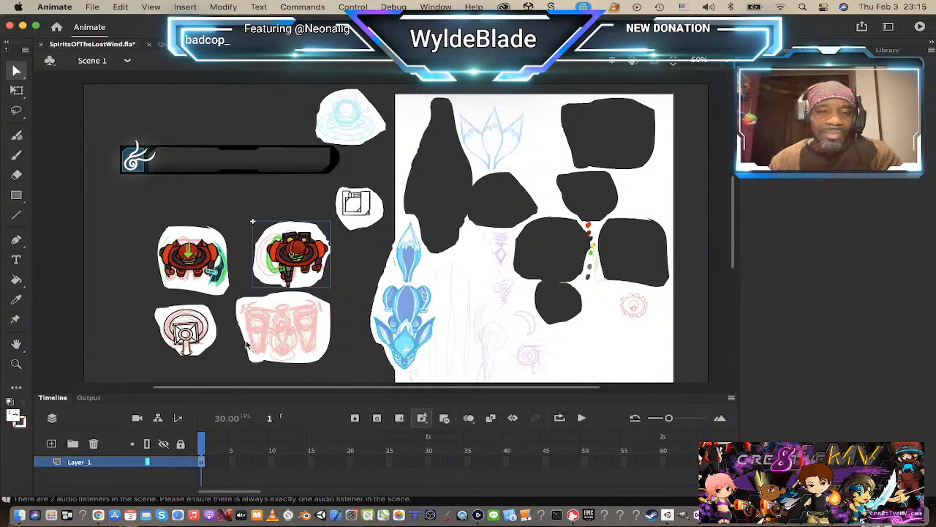
# Step: Export the red robot with the teal blade as a PNG sequence named RDC_Blader1 into the TempGFX folder
pyautogui.click(294, 333)
pyautogui.click(174, 253)
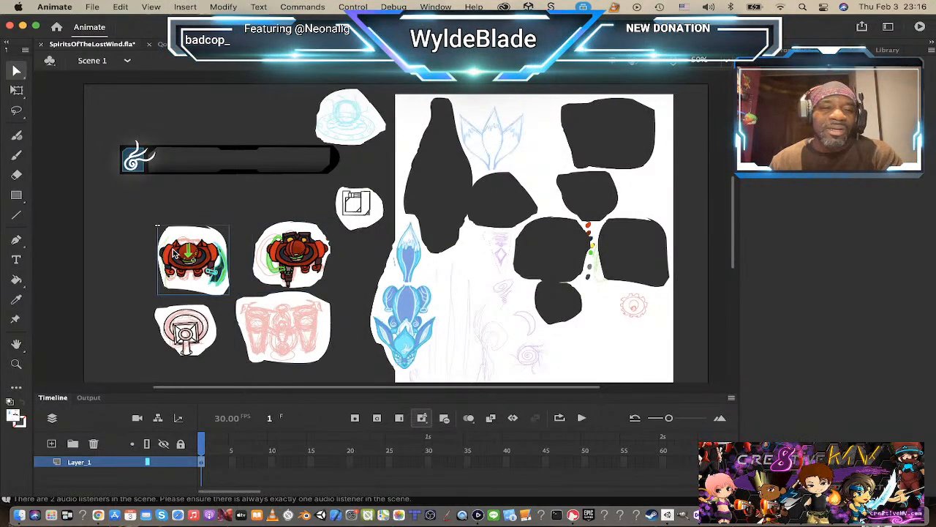
pyautogui.rightClick(176, 256)
pyautogui.click(228, 446)
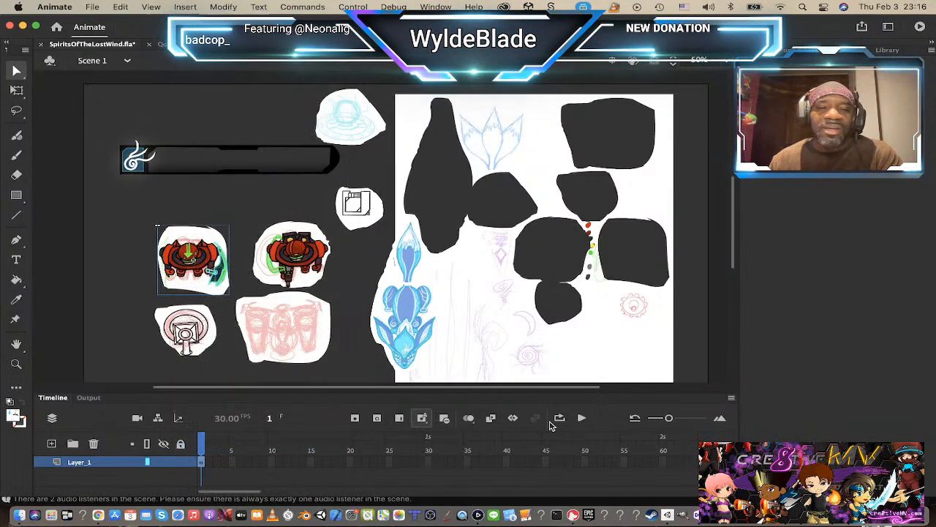
pyautogui.click(703, 319)
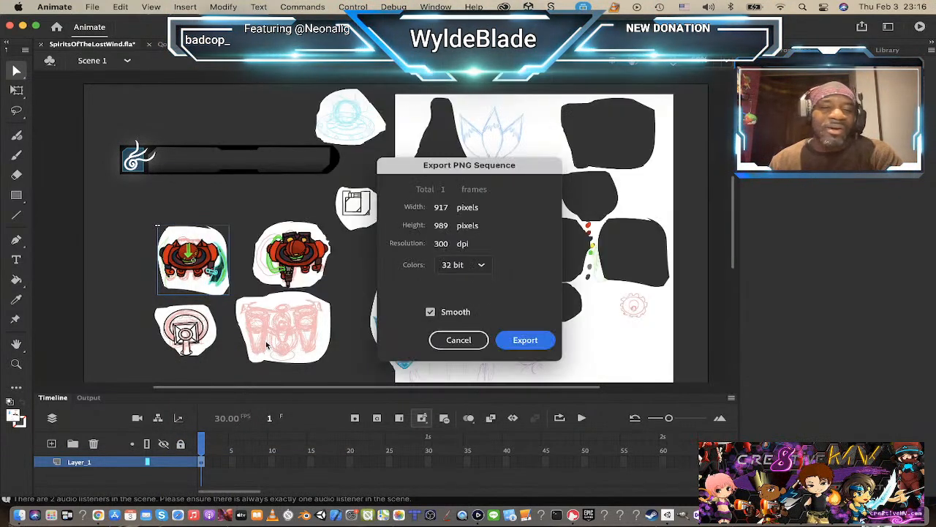
pyautogui.click(542, 347)
# Step: Export the pink sentry drone sketch symbol as a PNG sequence named RDC_SentryDrone1 into the TempGFX folder
pyautogui.click(296, 339)
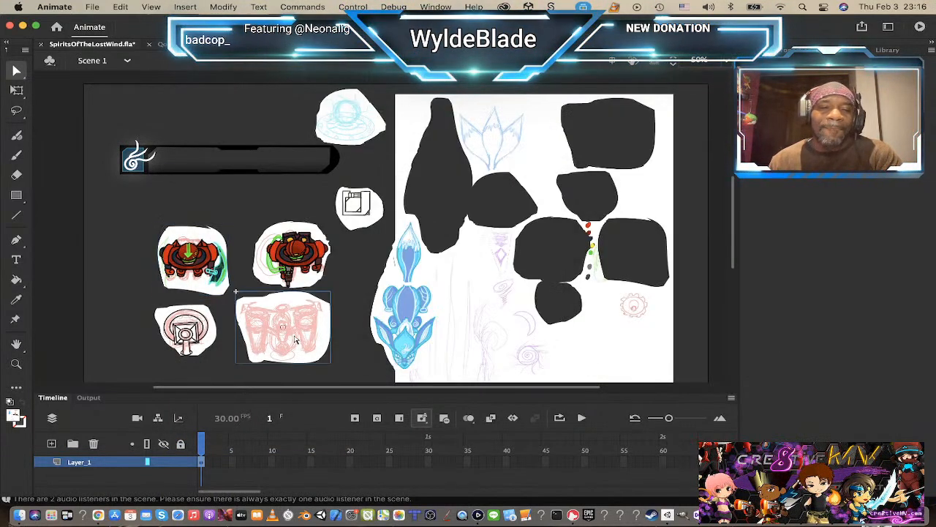
pyautogui.rightClick(297, 338)
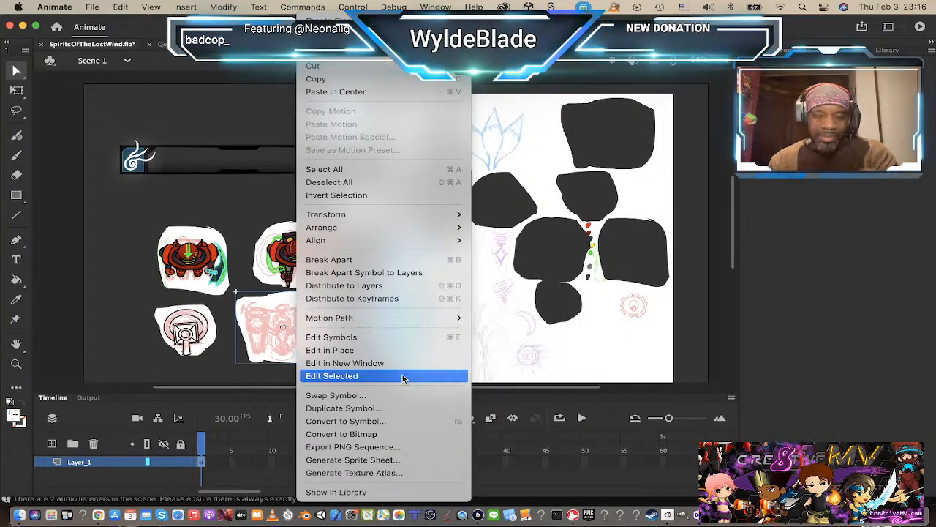
pyautogui.click(387, 447)
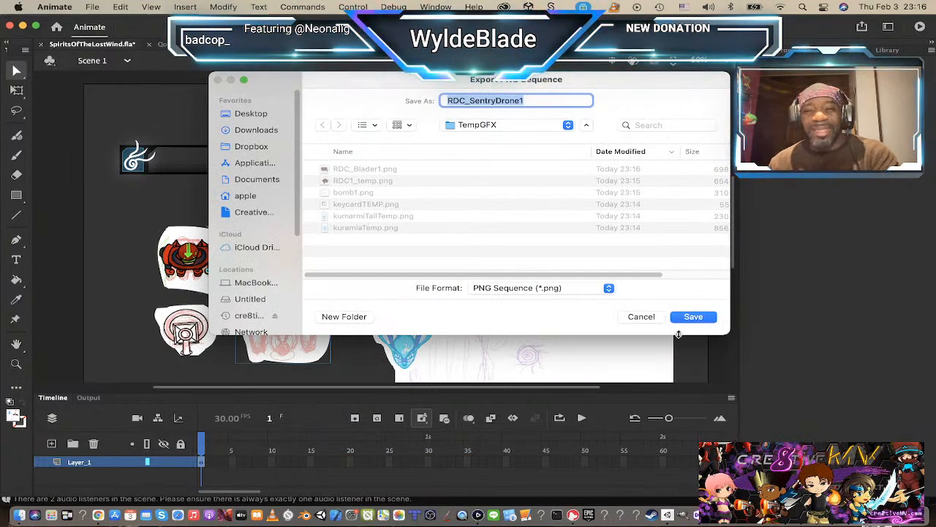
pyautogui.click(698, 315)
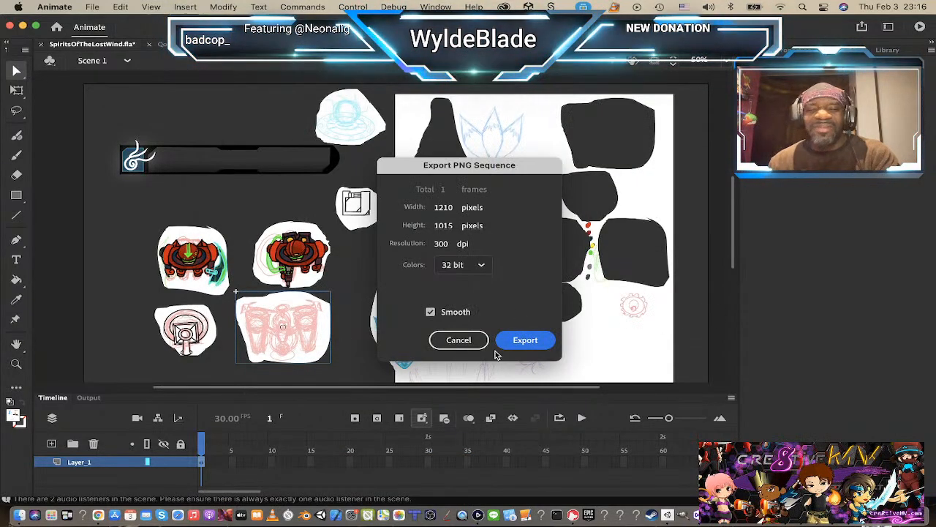
pyautogui.click(519, 345)
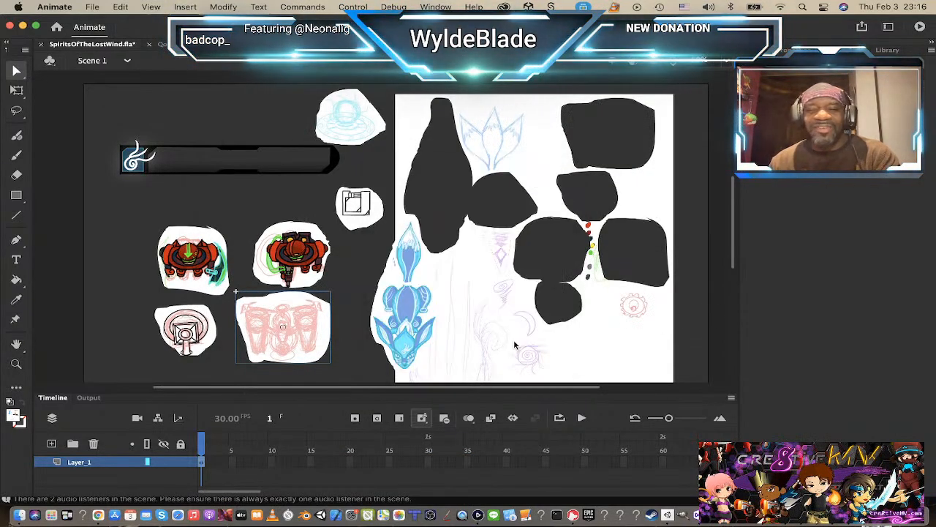
# Step: Export the round turret symbol as a PNG sequence named RDC_turret1 into the TempGFX folder
pyautogui.click(185, 348)
pyautogui.rightClick(185, 349)
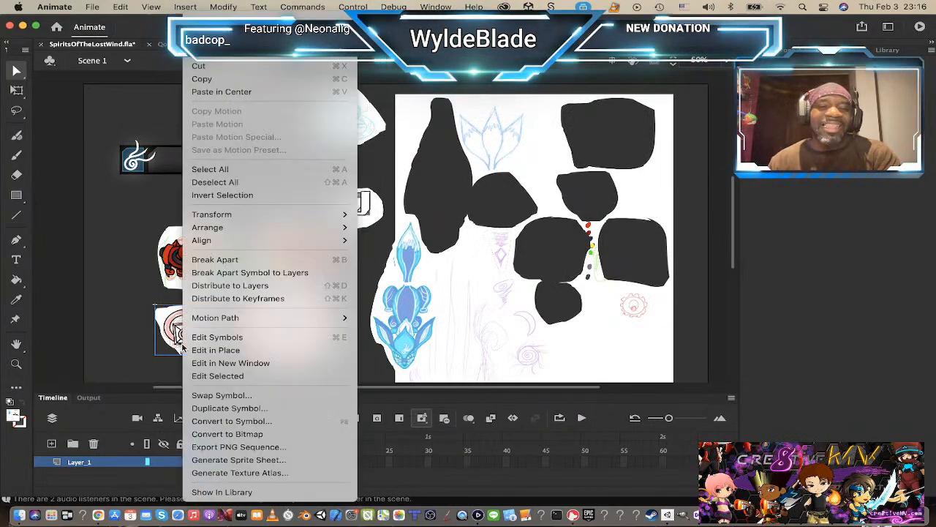
pyautogui.click(229, 447)
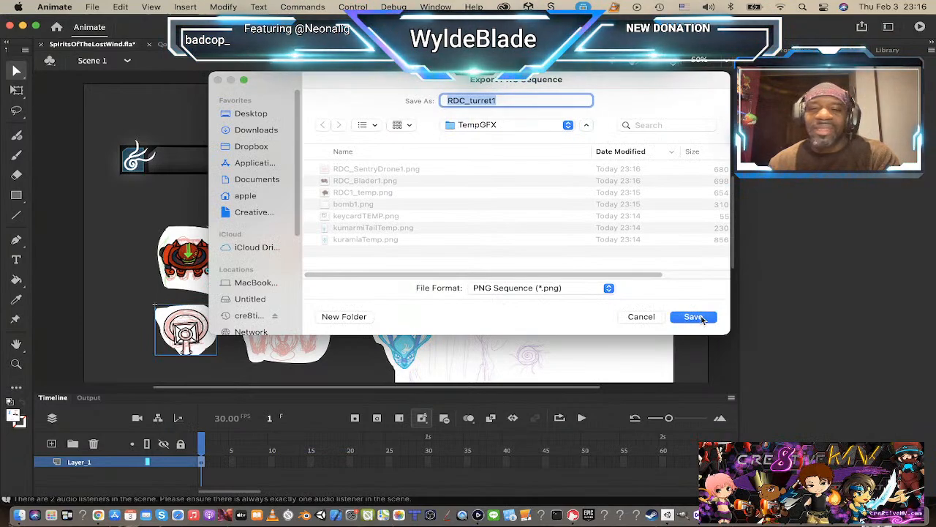
pyautogui.click(695, 318)
pyautogui.click(525, 340)
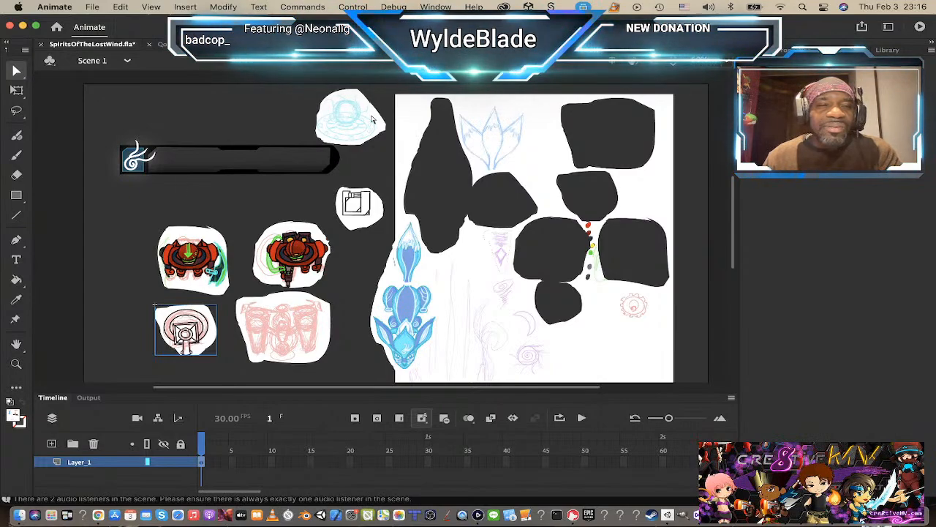
pyautogui.rightClick(199, 254)
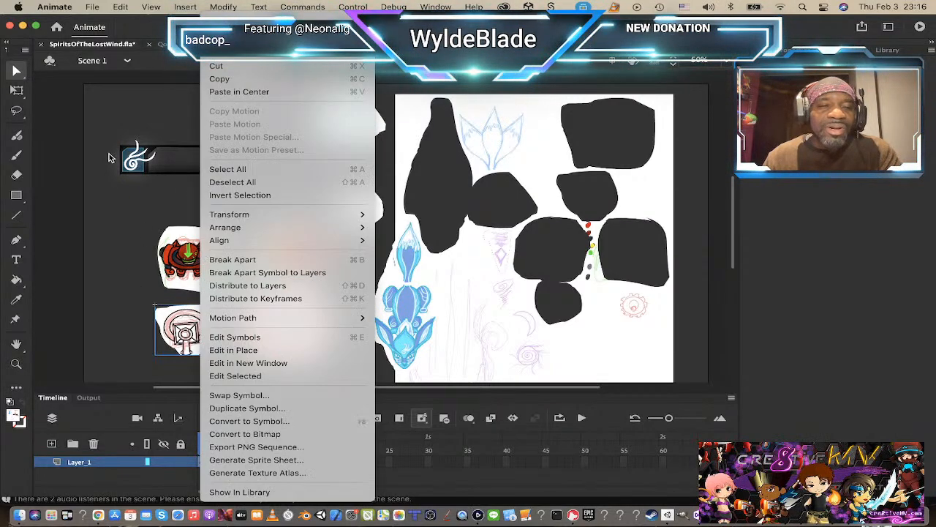
pyautogui.click(134, 204)
# Step: Switch to Unity and collapse the FX and Animations folders among the project's assets
pyautogui.press('super+Tab')
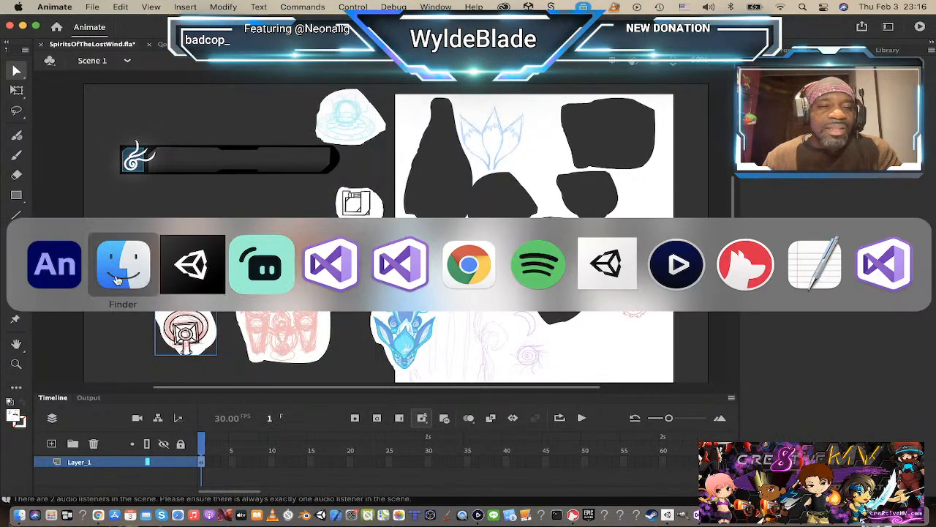
pyautogui.click(205, 258)
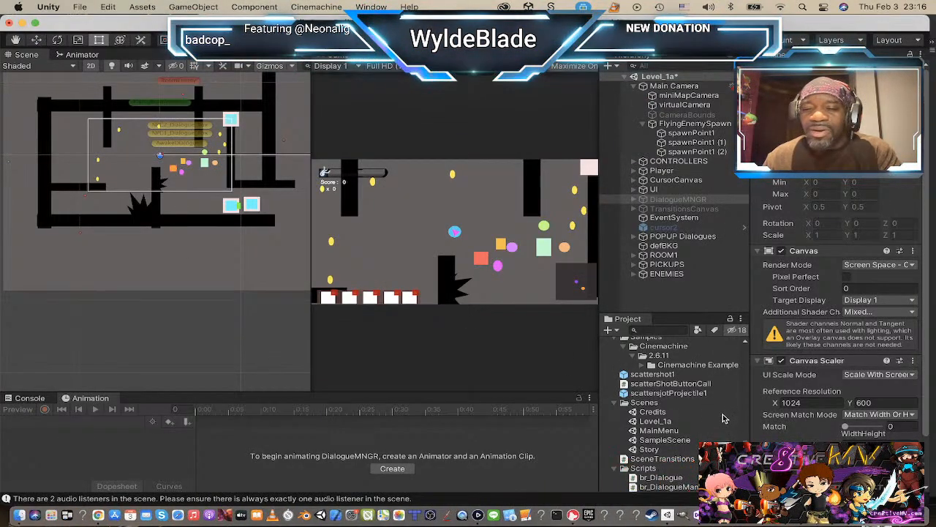
pyautogui.scroll(-10, 680, 373)
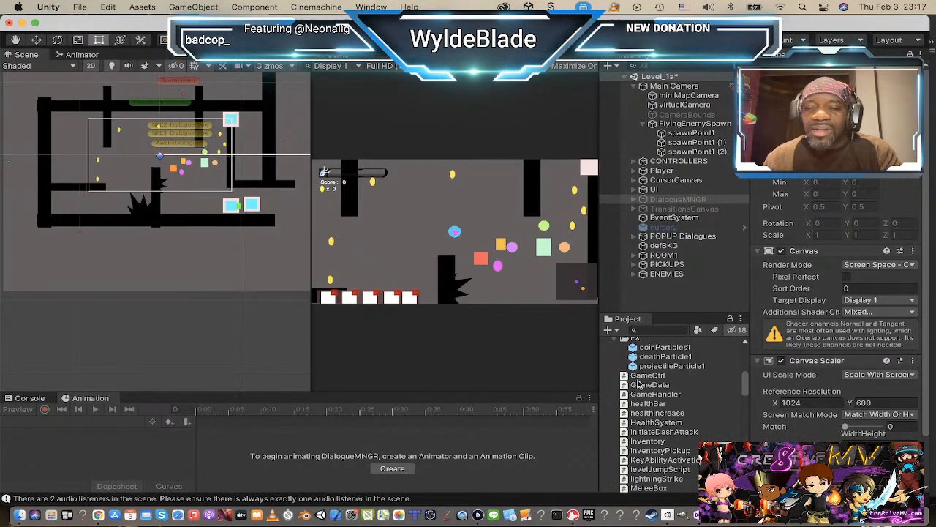
pyautogui.scroll(3, 642, 382)
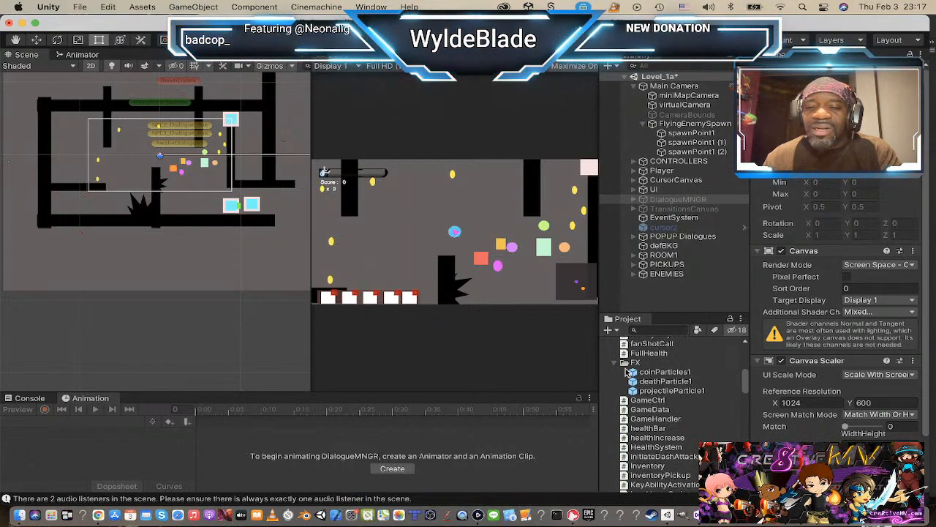
pyautogui.click(615, 363)
pyautogui.scroll(8, 637, 386)
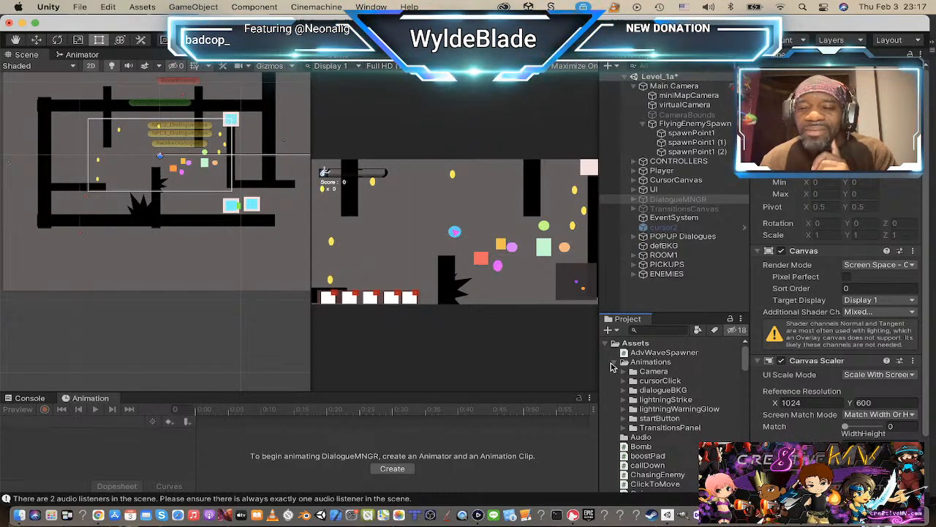
pyautogui.click(614, 363)
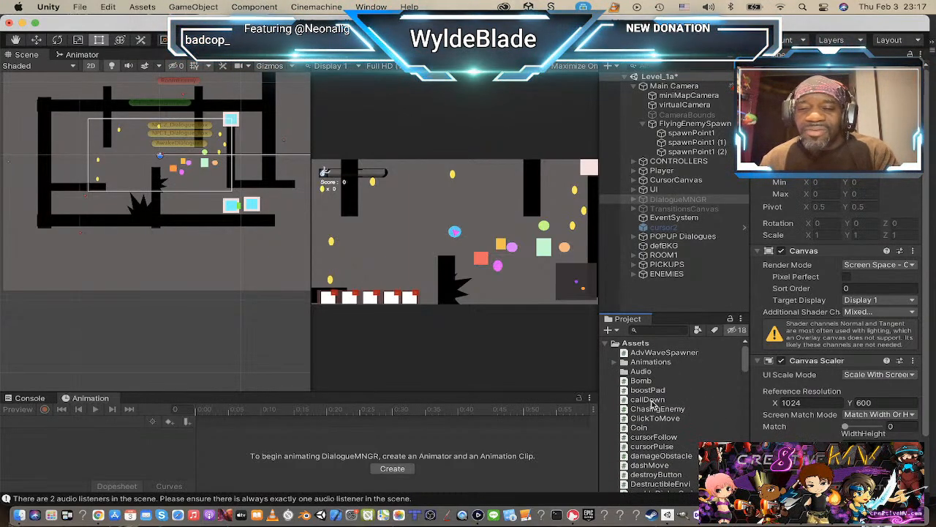
# Step: Select the range of scripts from Bomb through FullHealth among the project's assets
pyautogui.click(636, 382)
pyautogui.scroll(-5, 661, 411)
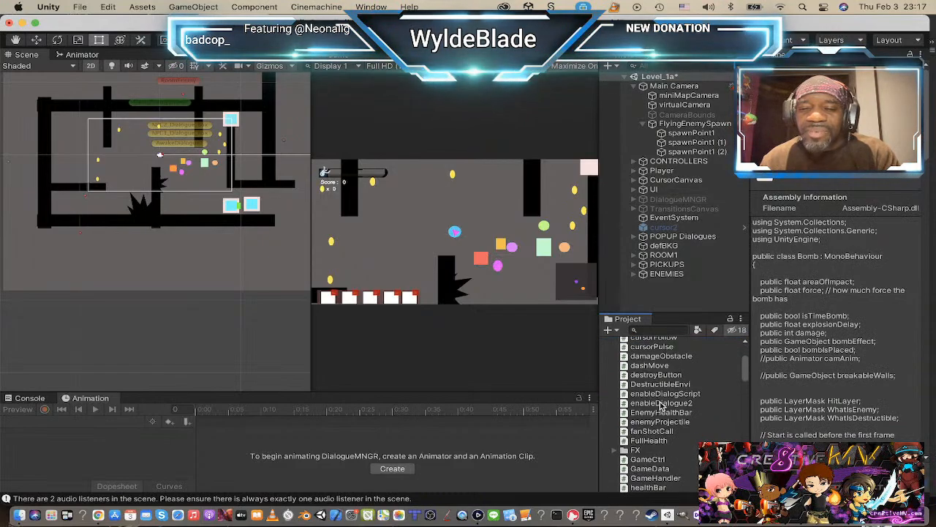
pyautogui.keyDown('shift'); pyautogui.click(660, 409); pyautogui.keyUp('shift')
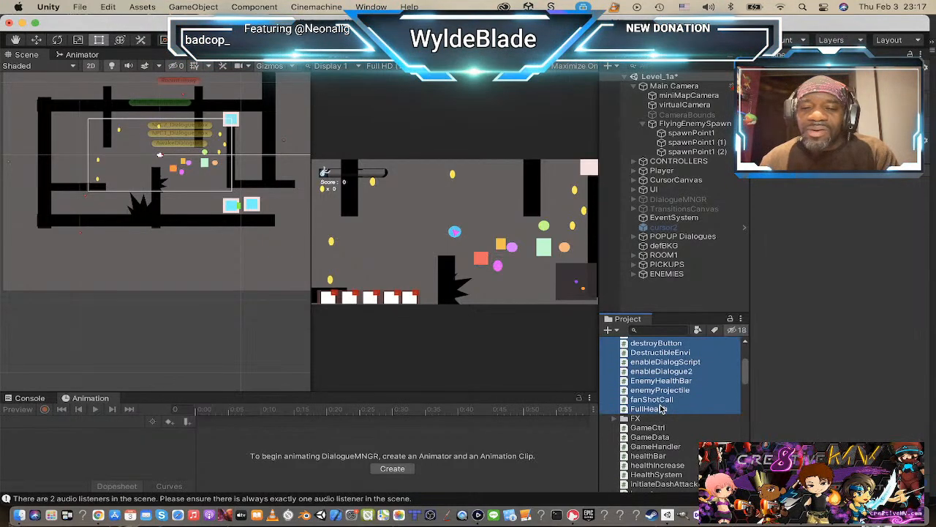
# Step: Add the scripts from GameCtrl through initiateDashAttack to the selection, leaving out the FX folder
pyautogui.scroll(-3, 662, 399)
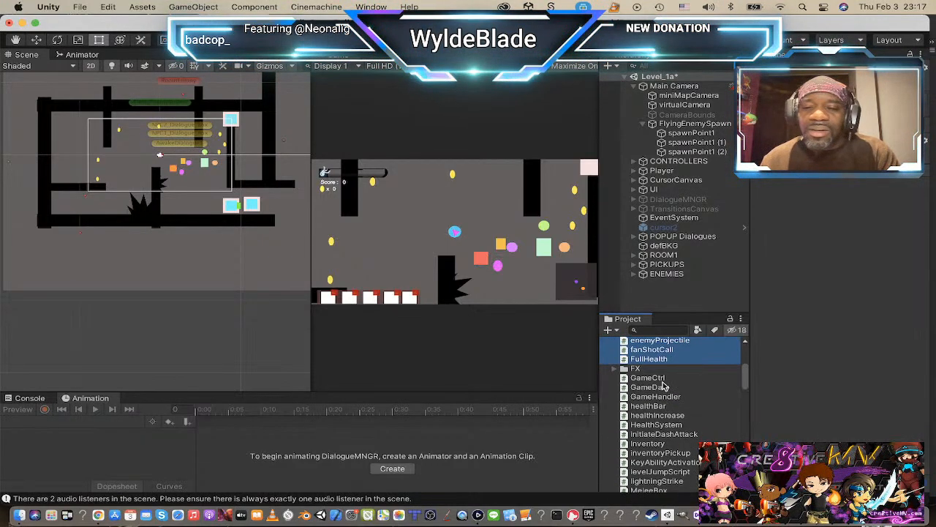
pyautogui.scroll(-5, 663, 385)
pyautogui.scroll(8, 662, 388)
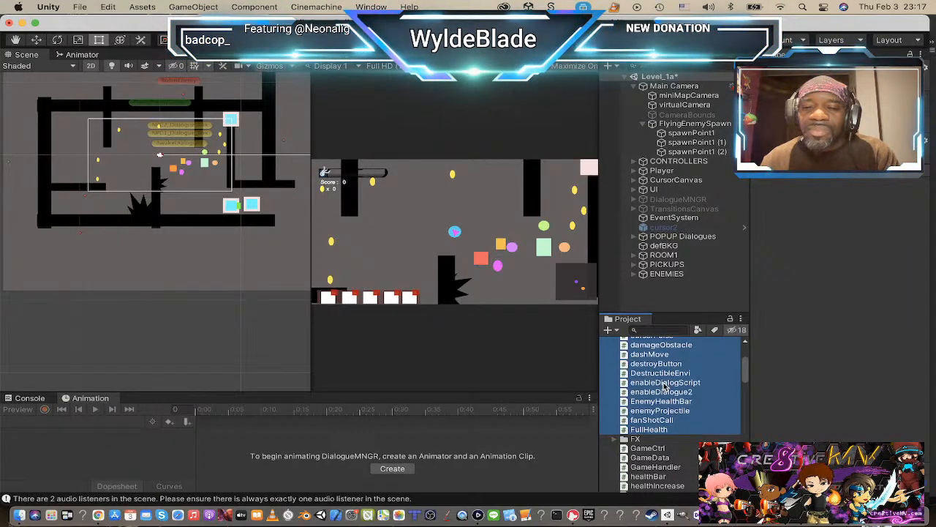
pyautogui.scroll(-1, 657, 399)
pyautogui.keyDown('super'); pyautogui.click(656, 401); pyautogui.keyUp('super')
pyautogui.keyDown('super'); pyautogui.click(657, 410); pyautogui.keyUp('super')
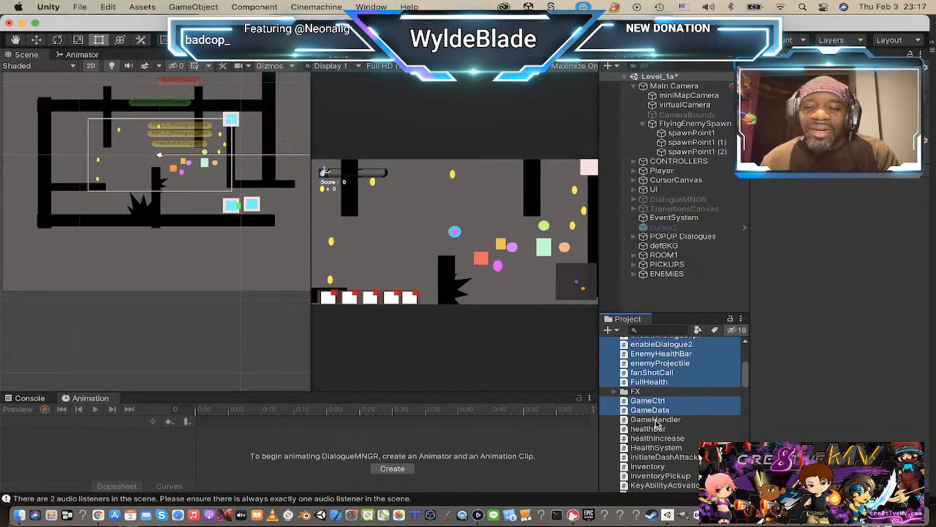
pyautogui.keyDown('super'); pyautogui.click(657, 419); pyautogui.keyUp('super')
pyautogui.keyDown('super'); pyautogui.click(657, 430); pyautogui.keyUp('super')
pyautogui.keyDown('super'); pyautogui.click(658, 438); pyautogui.keyUp('super')
pyautogui.keyDown('super'); pyautogui.click(656, 448); pyautogui.keyUp('super')
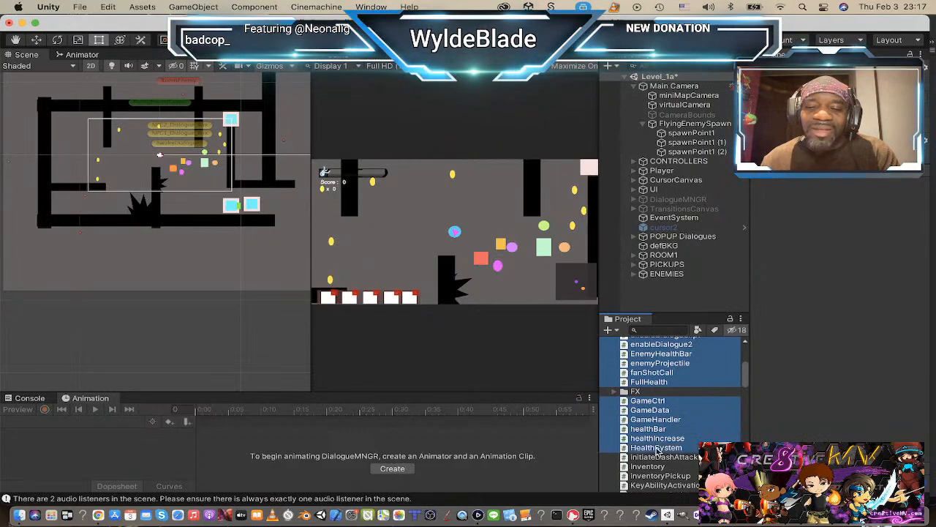
pyautogui.keyDown('super'); pyautogui.click(657, 457); pyautogui.keyUp('super')
# Step: Add the Inventory, InventoryPickup, KeyAbilityActivation, levelJumpScript and lightningStrike scripts to the selection
pyautogui.scroll(-3, 664, 439)
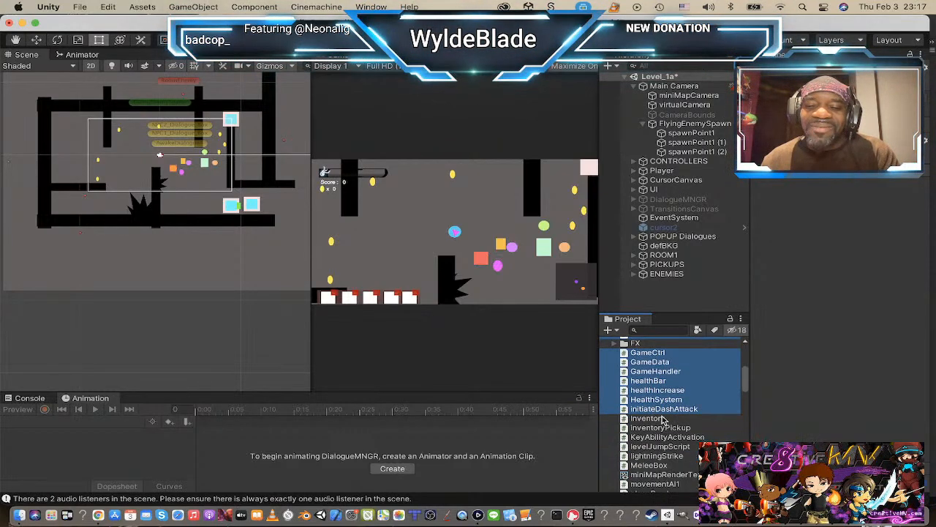
pyautogui.keyDown('super'); pyautogui.click(660, 418); pyautogui.keyUp('super')
pyautogui.keyDown('super'); pyautogui.click(659, 427); pyautogui.keyUp('super')
pyautogui.keyDown('super'); pyautogui.click(660, 438); pyautogui.keyUp('super')
pyautogui.keyDown('super'); pyautogui.click(660, 446); pyautogui.keyUp('super')
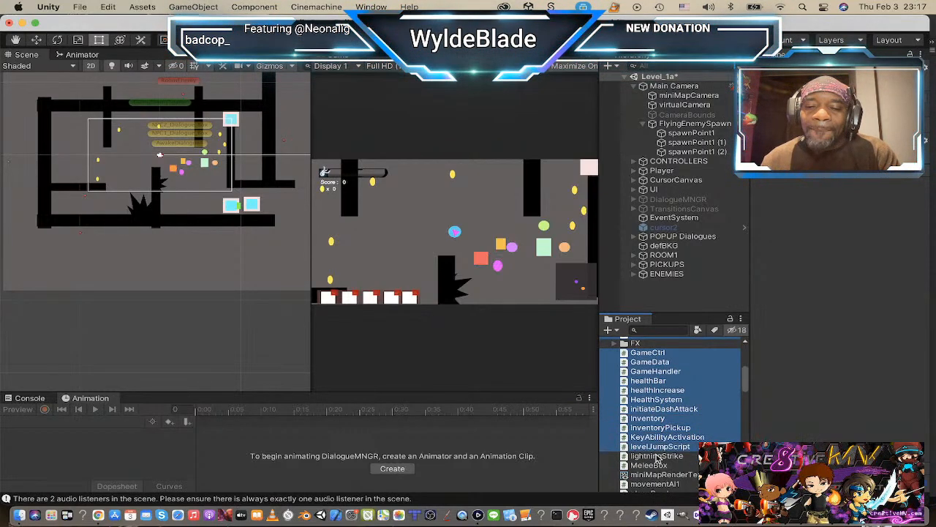
pyautogui.keyDown('super'); pyautogui.click(658, 456); pyautogui.keyUp('super')
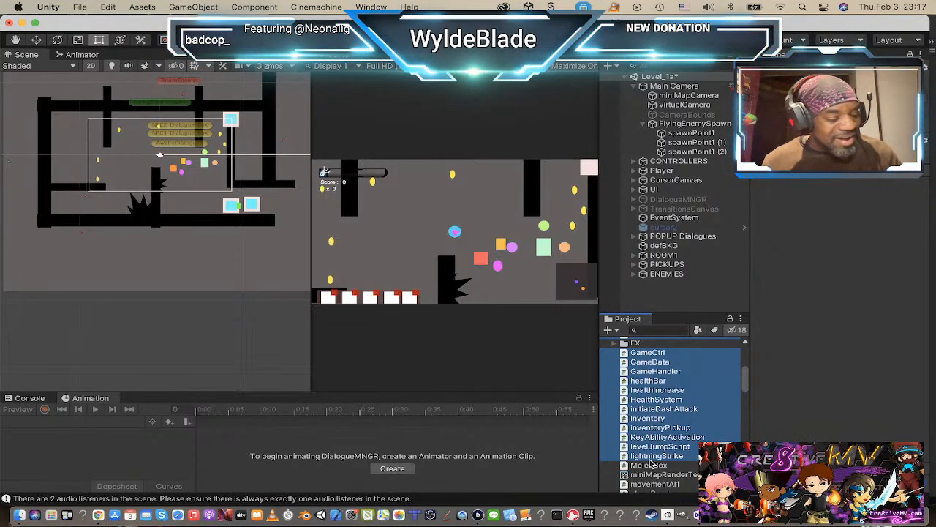
# Step: Add the MeleeBox, movementAI1, placeBomb and PlayerCntrl scripts to the selection, leaving out miniMapRenderTexture
pyautogui.scroll(-2, 660, 432)
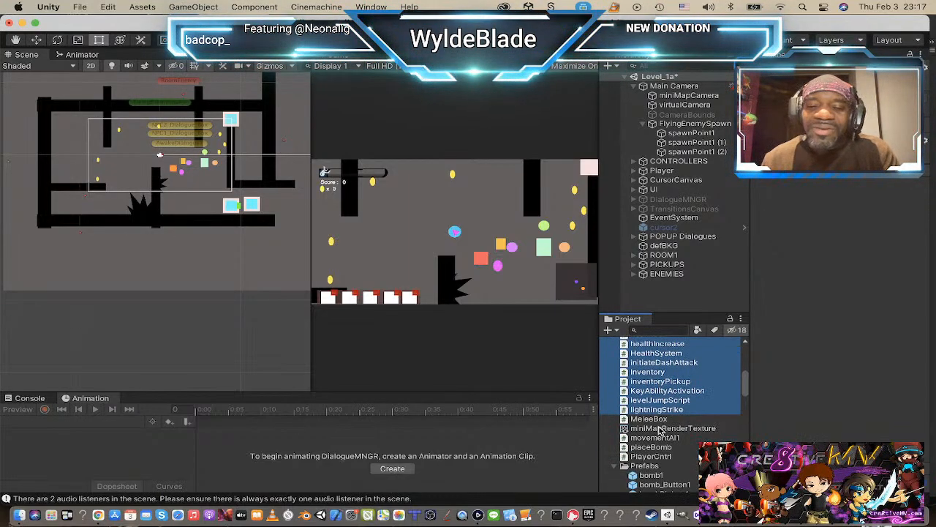
pyautogui.keyDown('shift'); pyautogui.click(660, 429); pyautogui.keyUp('shift')
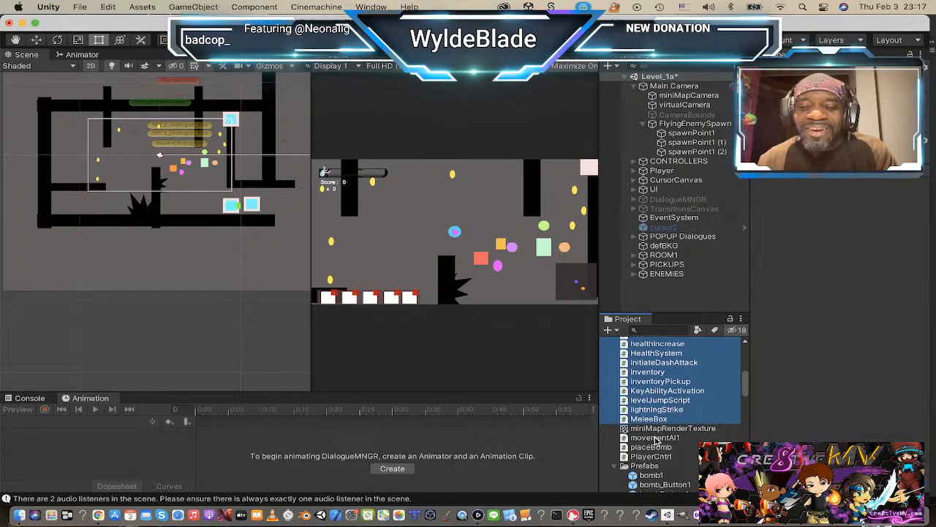
pyautogui.keyDown('shift'); pyautogui.click(656, 438); pyautogui.keyUp('shift')
pyautogui.keyDown('shift'); pyautogui.click(654, 447); pyautogui.keyUp('shift')
pyautogui.keyDown('shift'); pyautogui.click(652, 456); pyautogui.keyUp('shift')
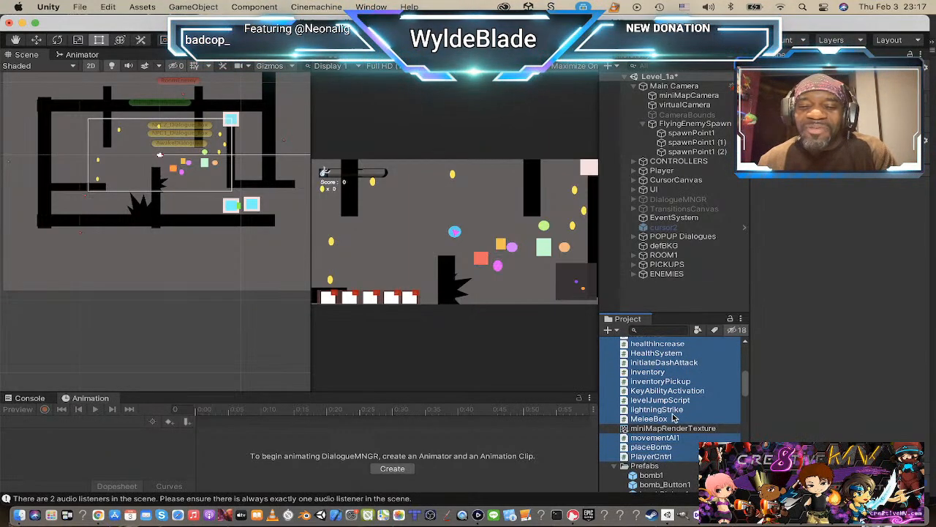
# Step: Add the scatterShotButtonCall and SceneTransitions scripts to the selection
pyautogui.scroll(-5, 672, 416)
pyautogui.scroll(-10, 671, 407)
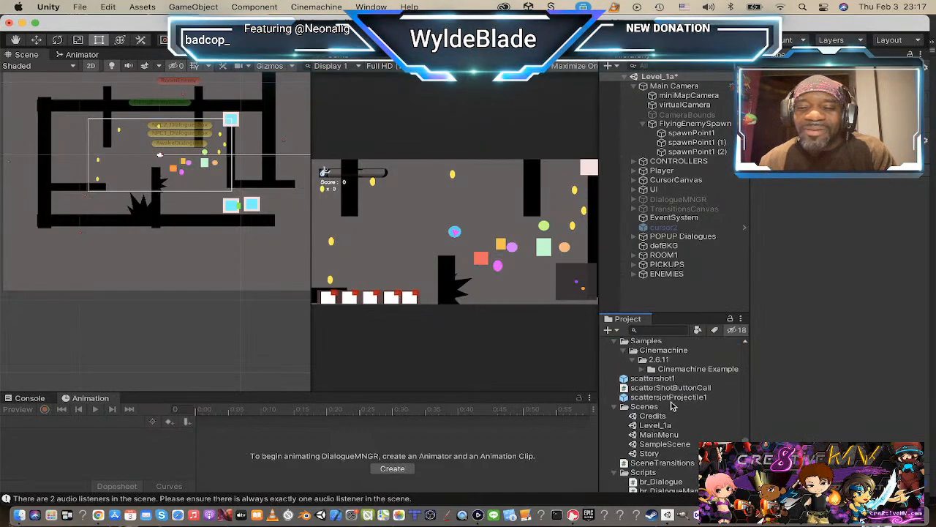
pyautogui.click(656, 388)
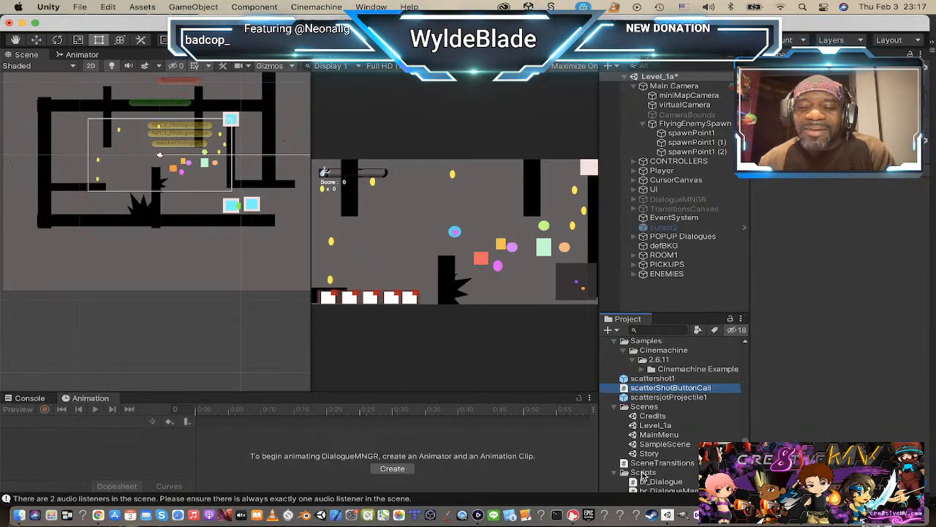
pyautogui.keyDown('super'); pyautogui.click(663, 463); pyautogui.keyUp('super')
pyautogui.scroll(-2, 664, 458)
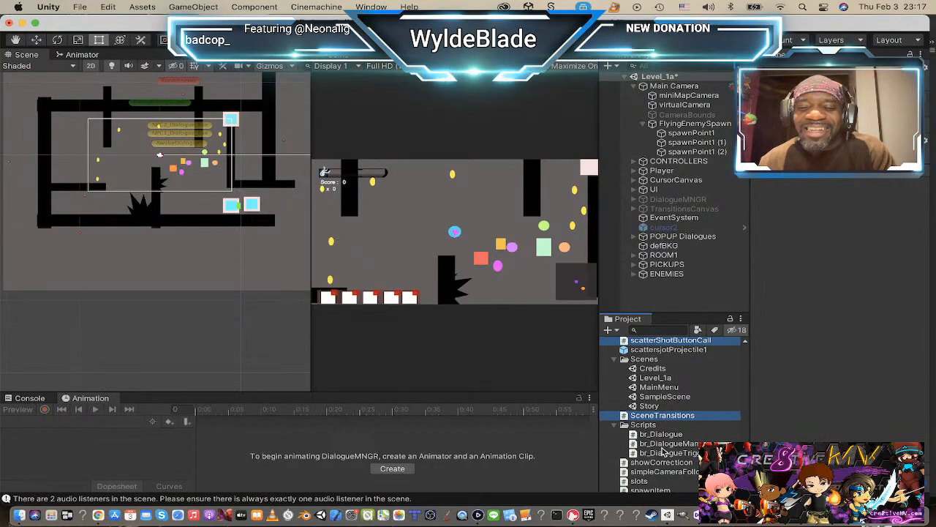
pyautogui.keyDown('super'); pyautogui.click(663, 434); pyautogui.keyUp('super')
pyautogui.keyDown('super'); pyautogui.click(666, 444); pyautogui.keyUp('super')
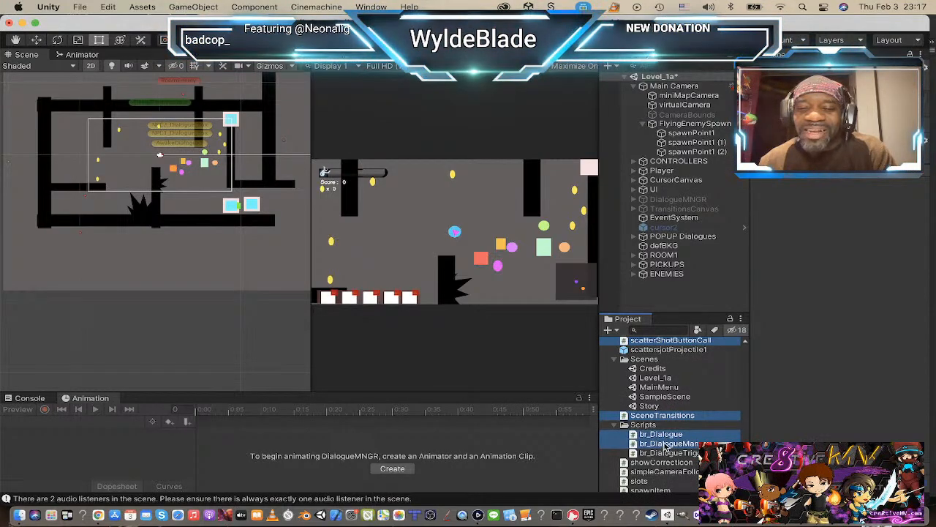
pyautogui.keyDown('super'); pyautogui.click(663, 435); pyautogui.keyUp('super')
pyautogui.keyDown('super'); pyautogui.click(664, 444); pyautogui.keyUp('super')
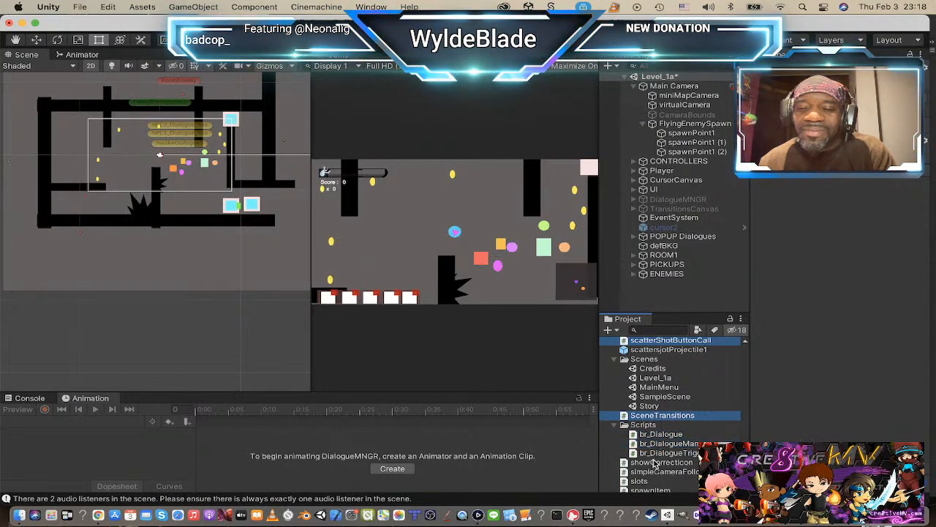
# Step: Add the showCorrectIcon, simpleCameraFollow, slots, spawnItem, waveSpawner and weapon scripts to the selection
pyautogui.scroll(-2, 654, 463)
pyautogui.keyDown('super'); pyautogui.click(662, 412); pyautogui.keyUp('super')
pyautogui.keyDown('super'); pyautogui.click(663, 421); pyautogui.keyUp('super')
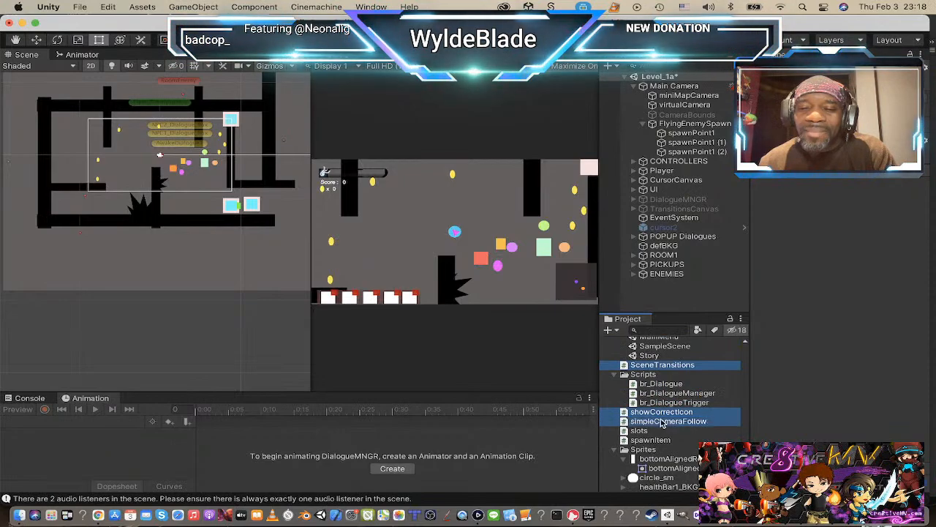
pyautogui.keyDown('super'); pyautogui.click(652, 431); pyautogui.keyUp('super')
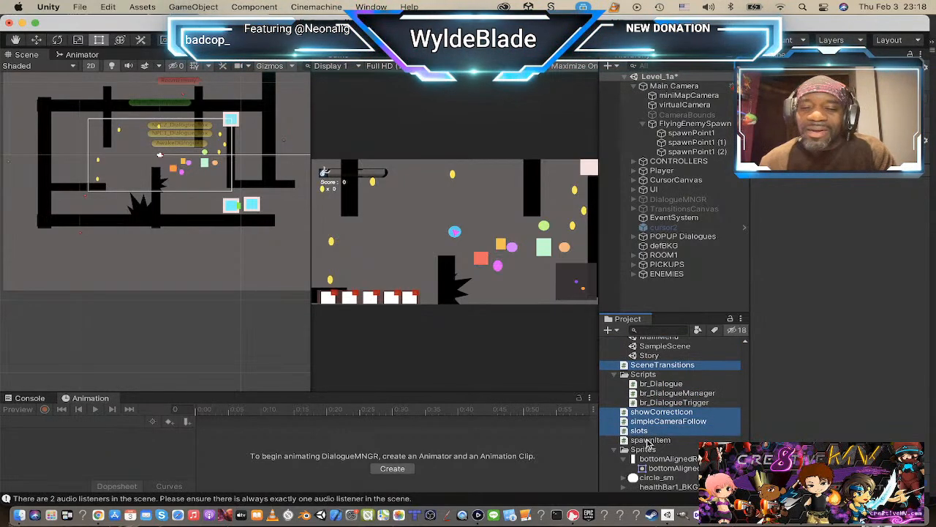
pyautogui.keyDown('super'); pyautogui.click(650, 439); pyautogui.keyUp('super')
pyautogui.scroll(-2, 658, 432)
pyautogui.scroll(-3, 670, 418)
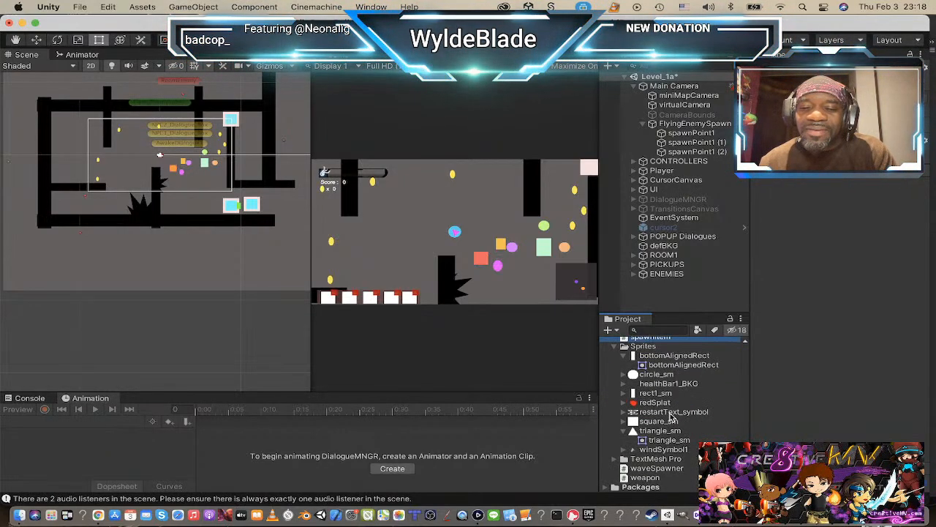
pyautogui.keyDown('super'); pyautogui.click(650, 468); pyautogui.keyUp('super')
pyautogui.keyDown('super'); pyautogui.click(646, 477); pyautogui.keyUp('super')
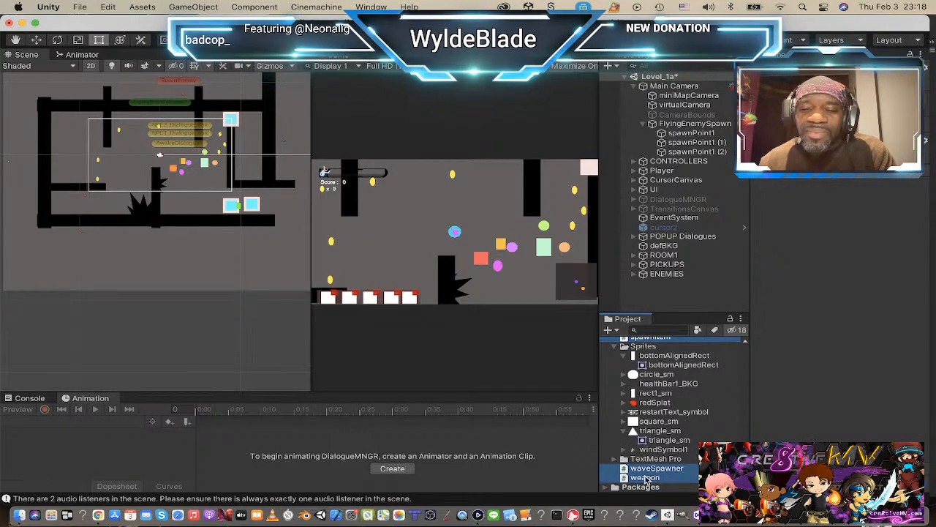
# Step: Add the projectile, rangedAtack, rangedWeaponCallButton, restartLEvel and RotatingObjects scripts to the selection and move all selected scripts into the Scripts folder
pyautogui.scroll(5, 651, 454)
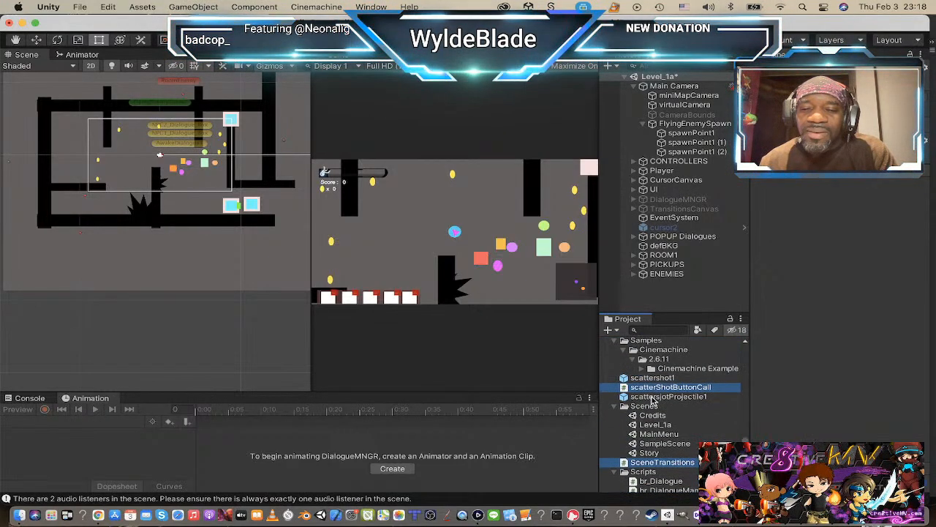
pyautogui.scroll(4, 655, 399)
pyautogui.scroll(-3, 655, 399)
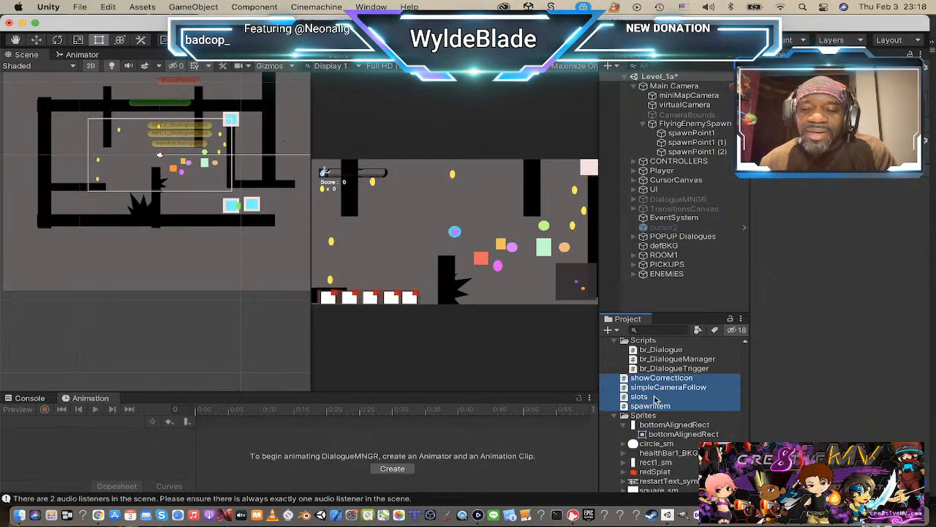
pyautogui.scroll(6, 655, 404)
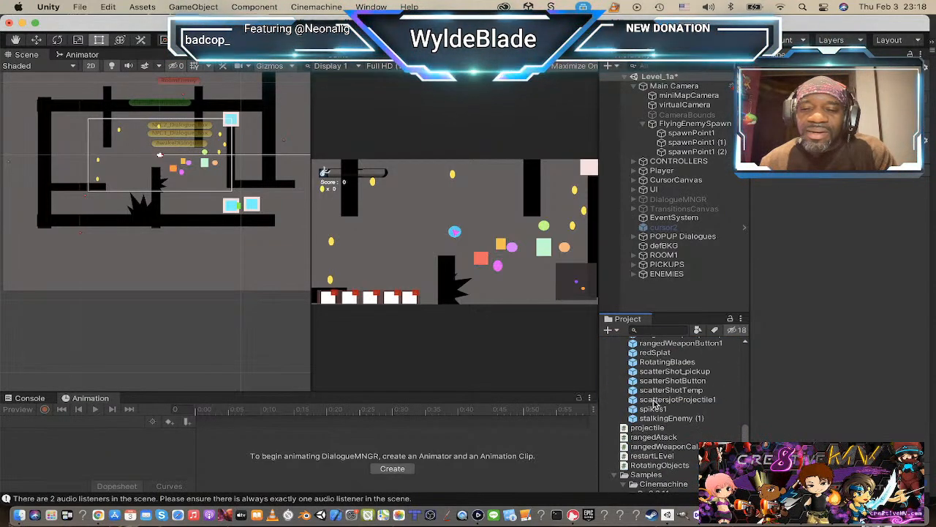
pyautogui.scroll(10, 654, 403)
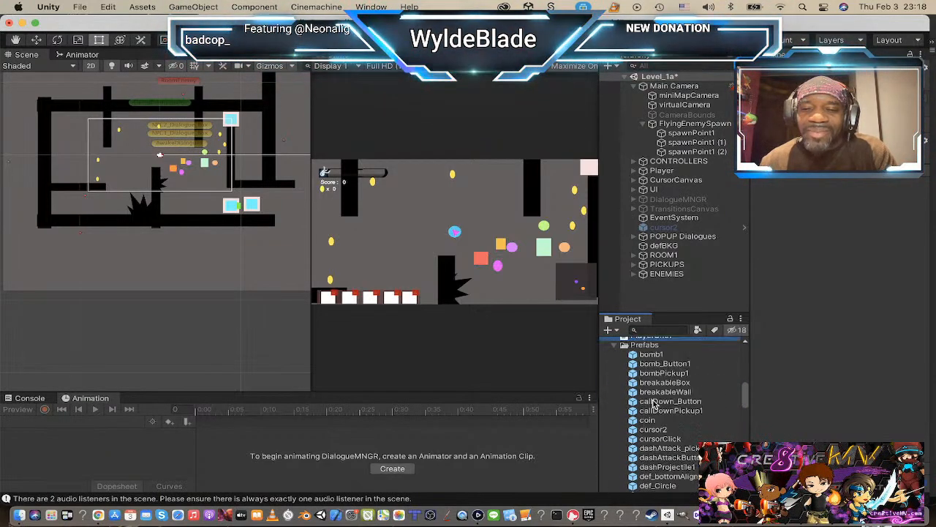
pyautogui.scroll(-10, 654, 401)
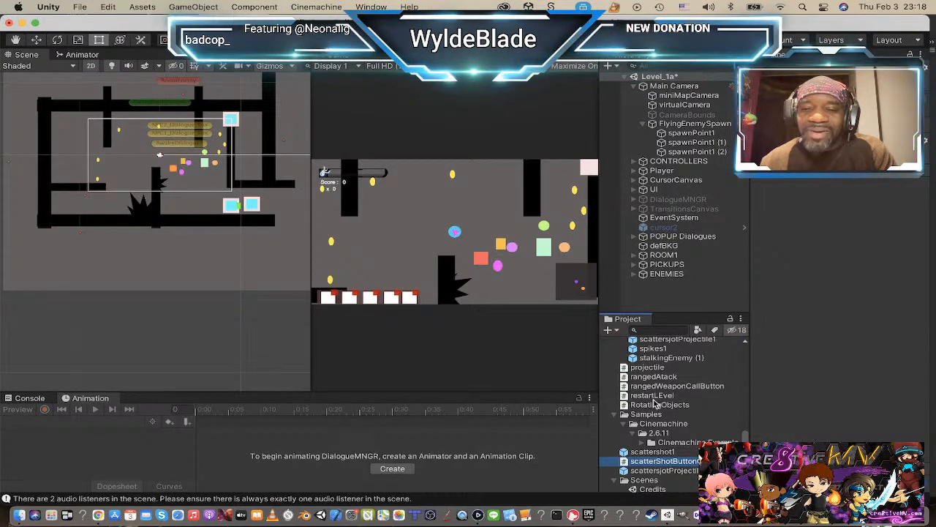
pyautogui.scroll(1, 654, 401)
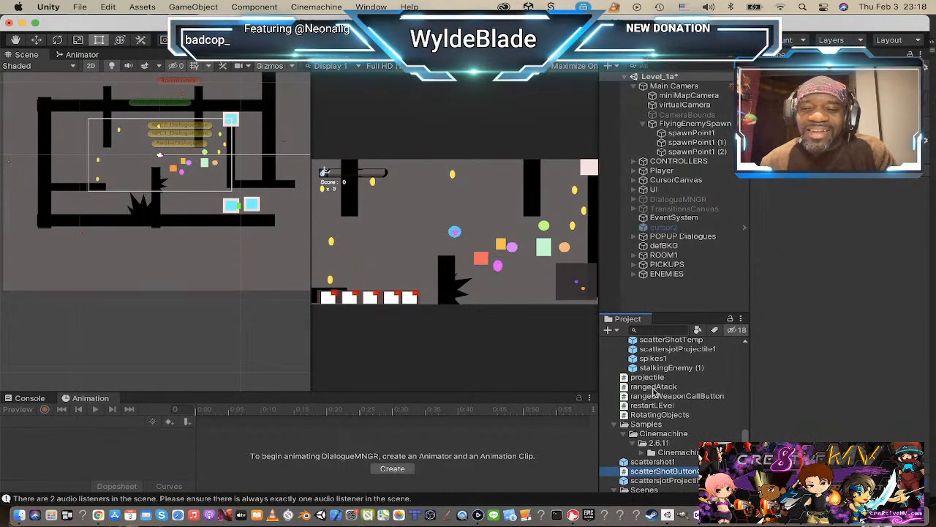
pyautogui.click(655, 378)
pyautogui.keyDown('super'); pyautogui.click(654, 386); pyautogui.keyUp('super')
pyautogui.keyDown('super'); pyautogui.click(653, 395); pyautogui.keyUp('super')
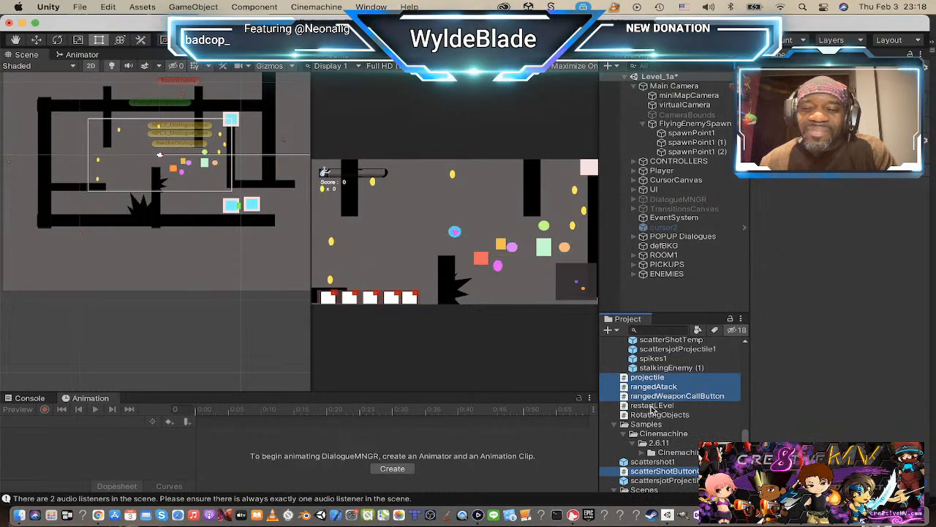
pyautogui.keyDown('super'); pyautogui.click(653, 405); pyautogui.keyUp('super')
pyautogui.scroll(-5, 654, 407)
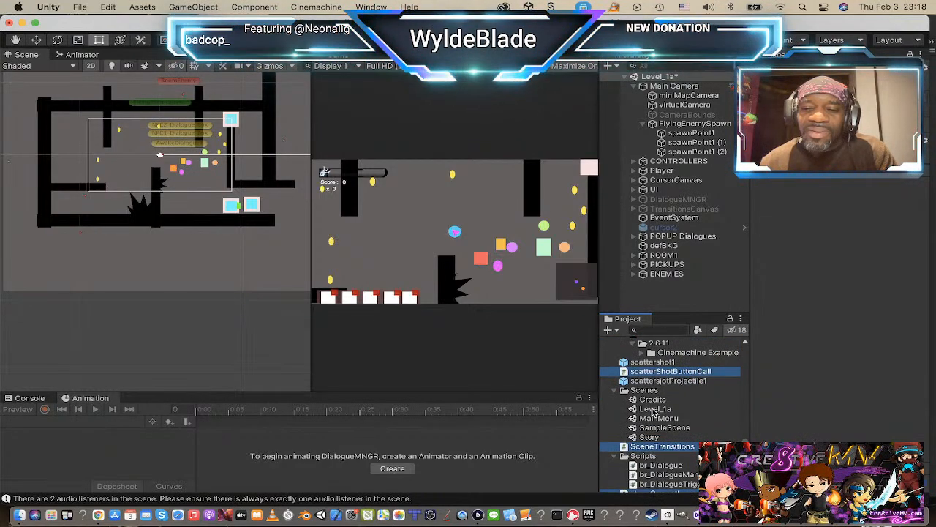
pyautogui.scroll(-1, 653, 412)
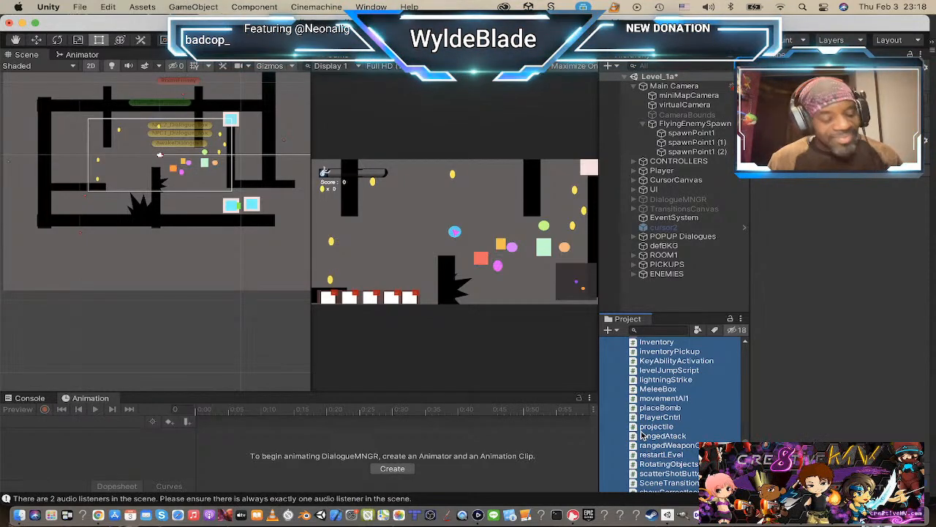
# Step: Check the project's asset list and the contents of the Scripts folder
pyautogui.scroll(-10, 642, 435)
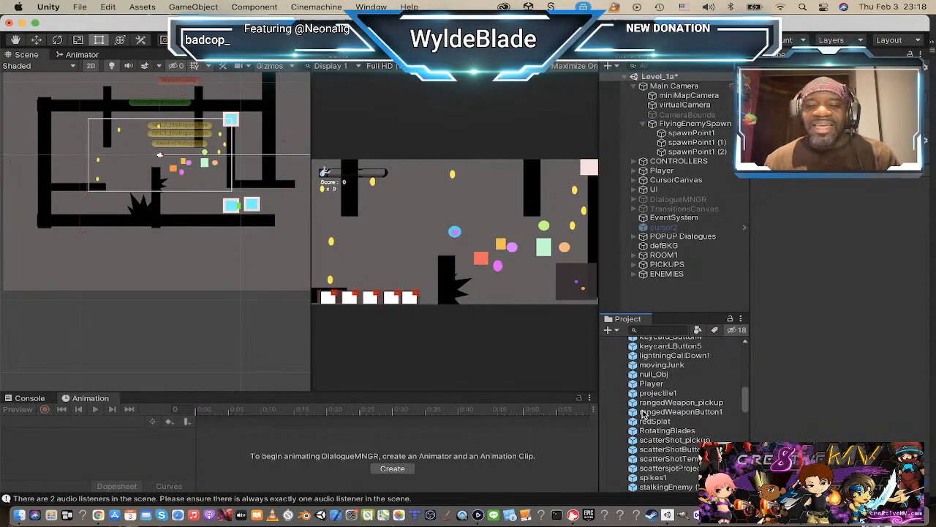
pyautogui.scroll(-5, 643, 415)
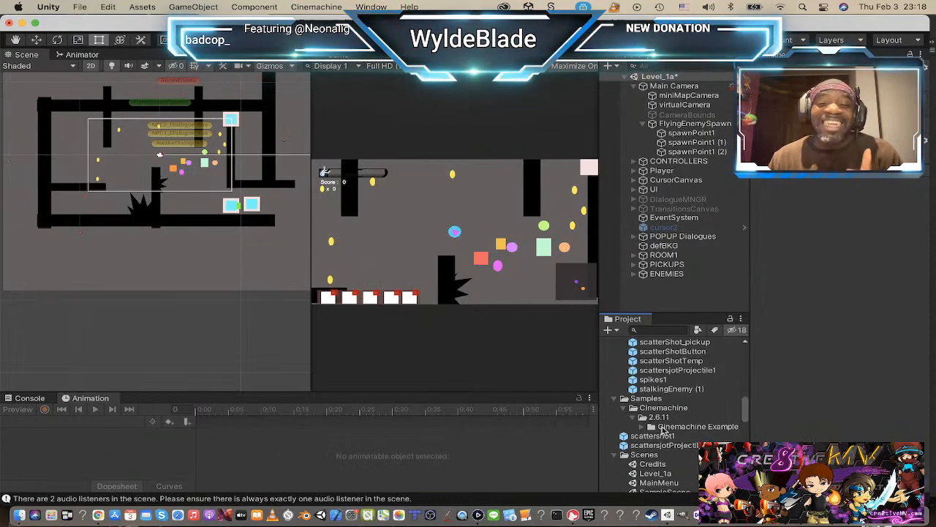
pyautogui.scroll(-3, 666, 415)
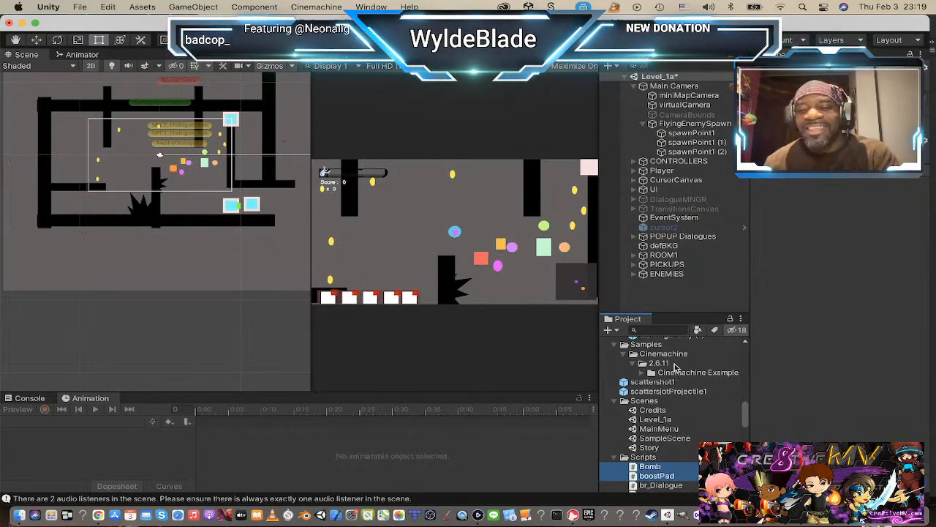
pyautogui.scroll(1, 677, 366)
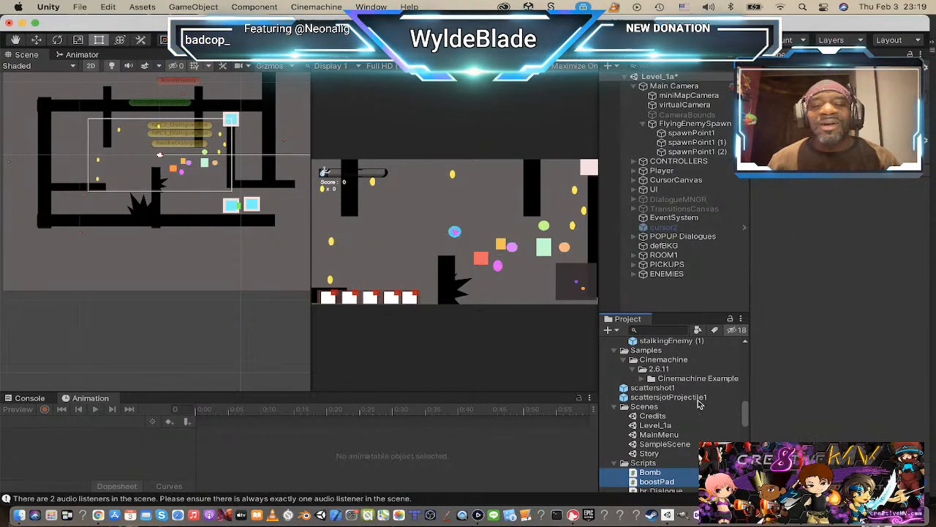
pyautogui.scroll(-3, 699, 403)
pyautogui.scroll(-3, 658, 393)
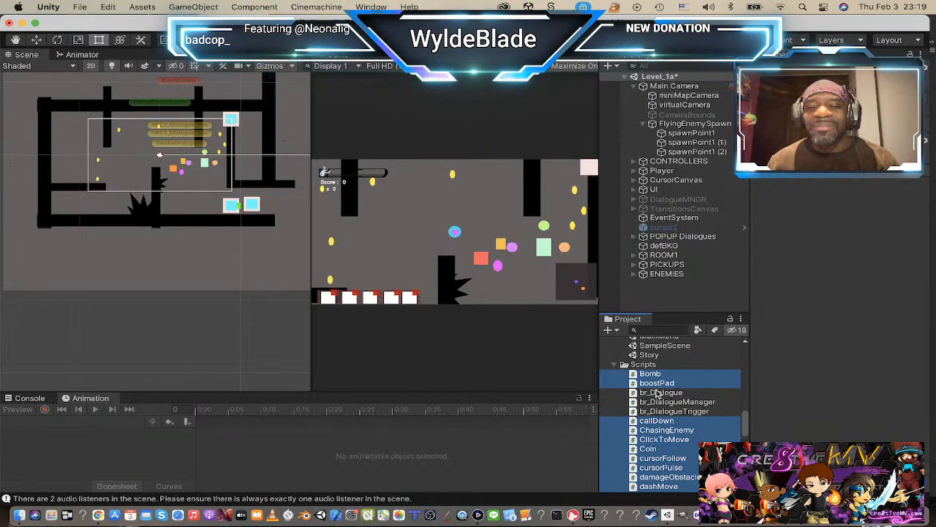
# Step: Collapse the Scripts folder and look through the contents of the Prefabs, Samples, Scenes and Sprites folders in the project assets
pyautogui.click(615, 365)
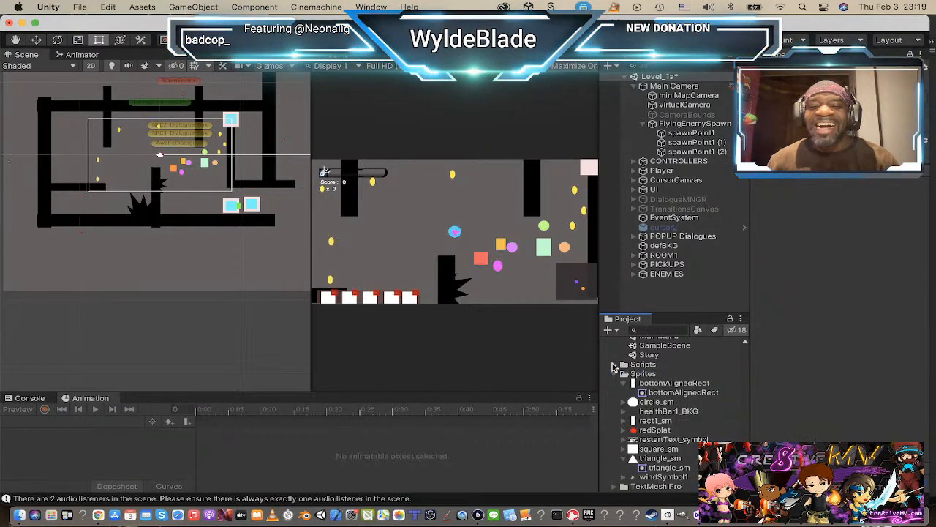
pyautogui.scroll(-1, 665, 381)
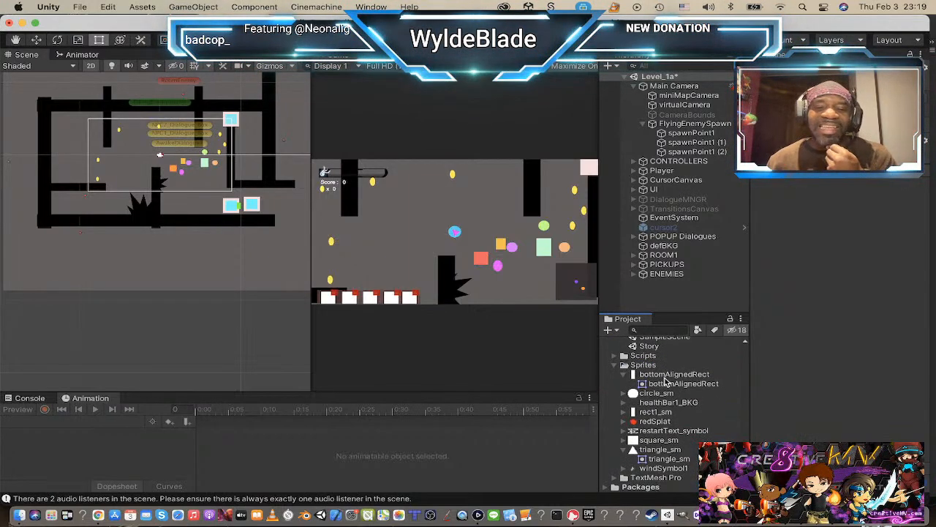
pyautogui.scroll(10, 666, 381)
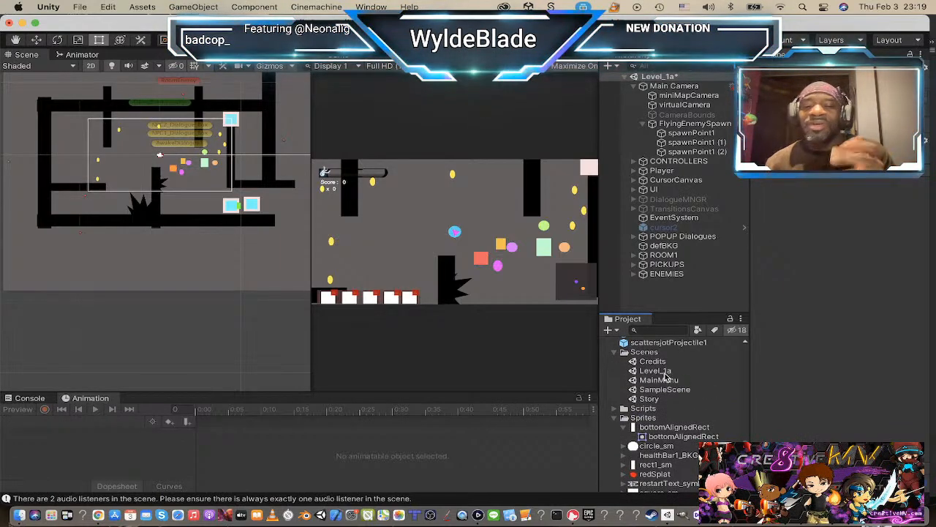
pyautogui.scroll(15, 664, 376)
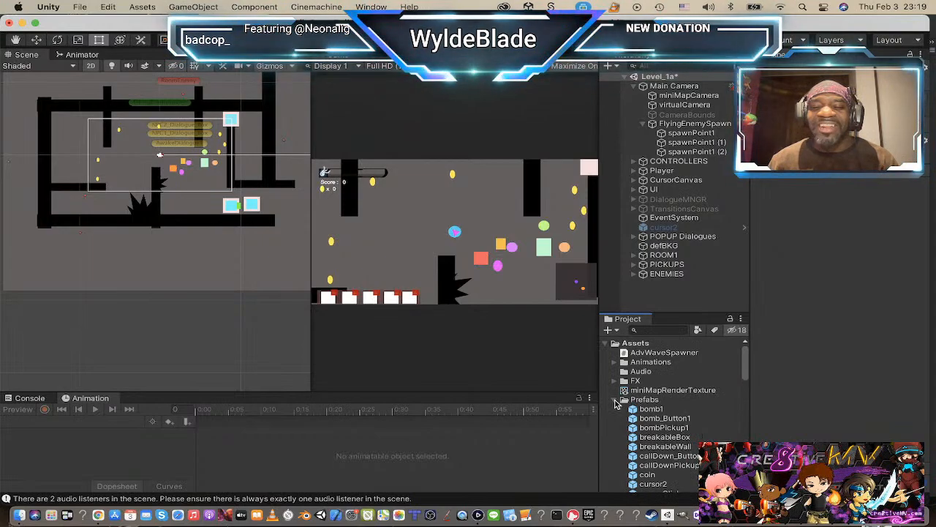
pyautogui.click(616, 400)
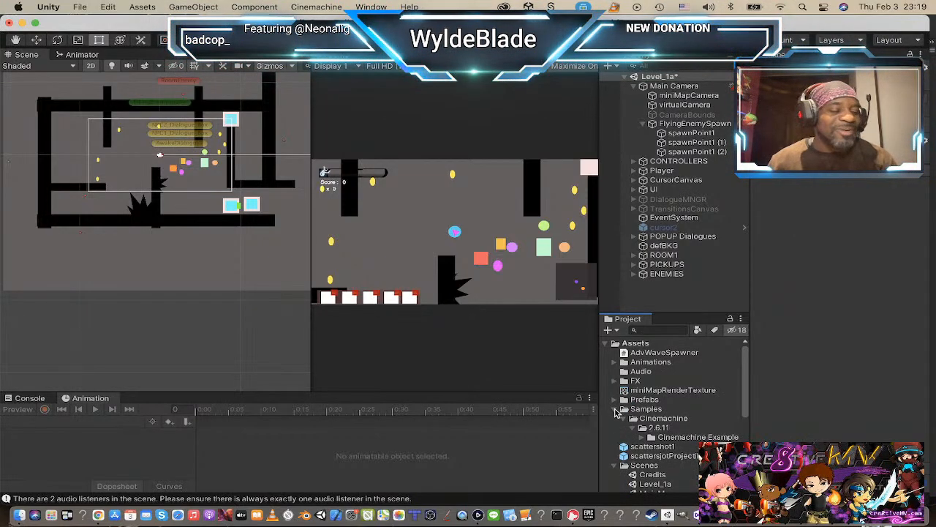
pyautogui.click(615, 400)
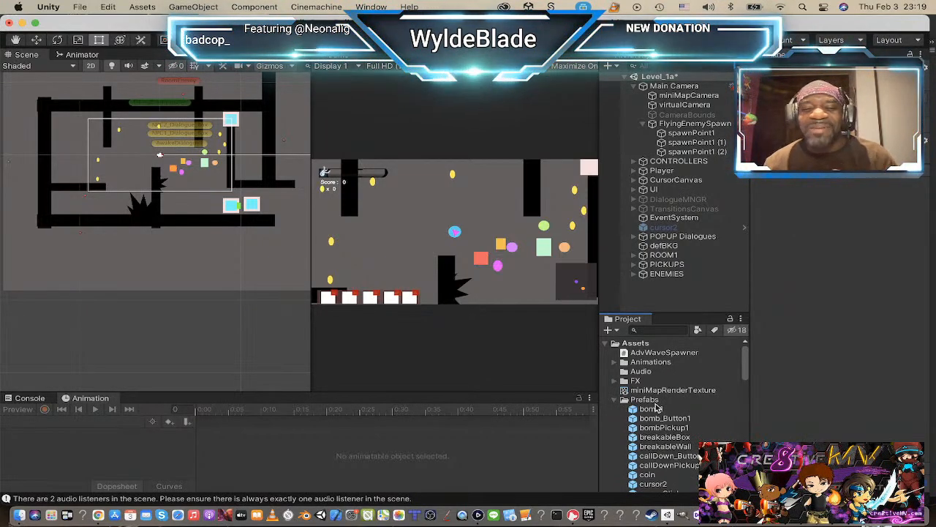
pyautogui.scroll(-10, 664, 407)
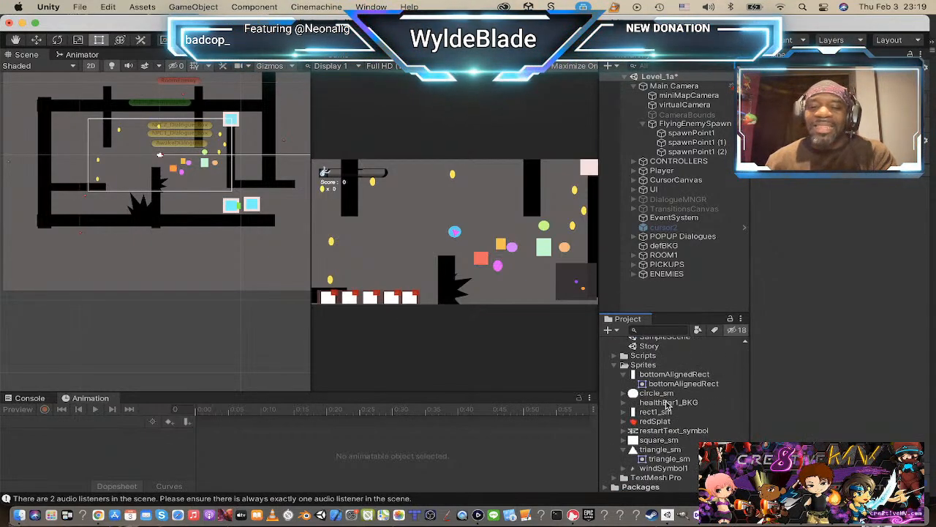
pyautogui.scroll(4, 665, 404)
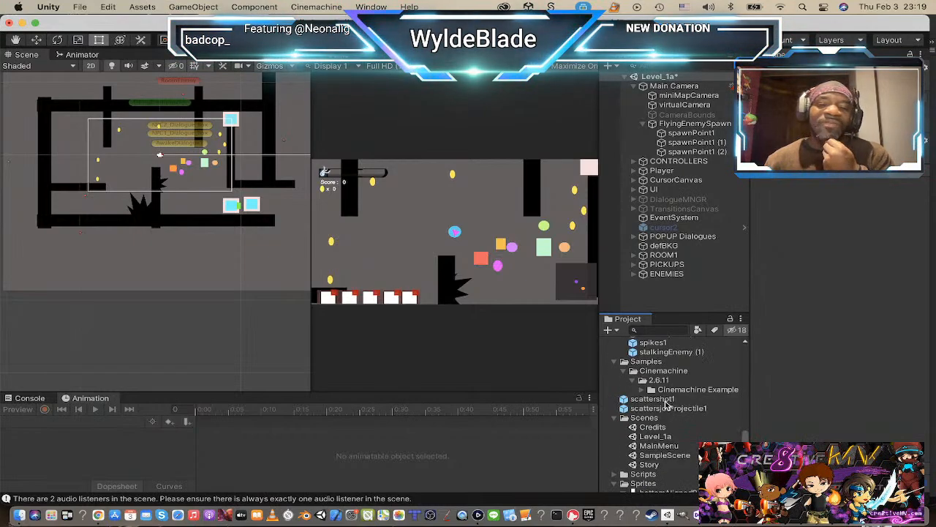
pyautogui.scroll(-5, 666, 405)
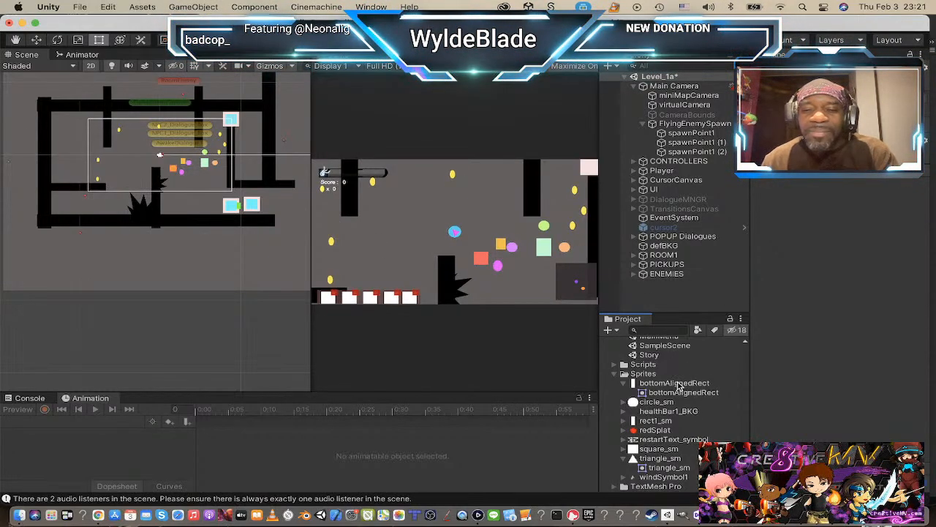
pyautogui.scroll(-1, 679, 386)
pyautogui.scroll(-10, 688, 395)
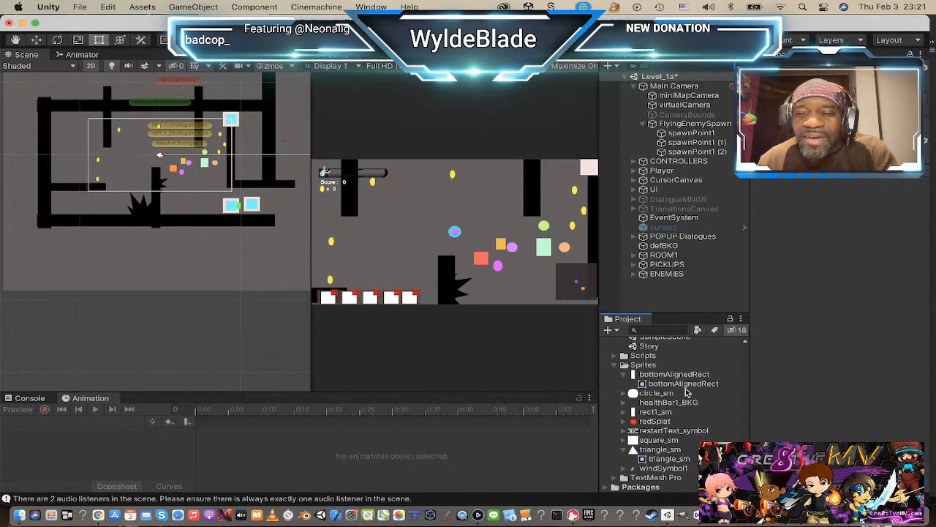
# Step: Collapse the Prefabs and Samples folders in the project's asset list
pyautogui.scroll(12, 688, 393)
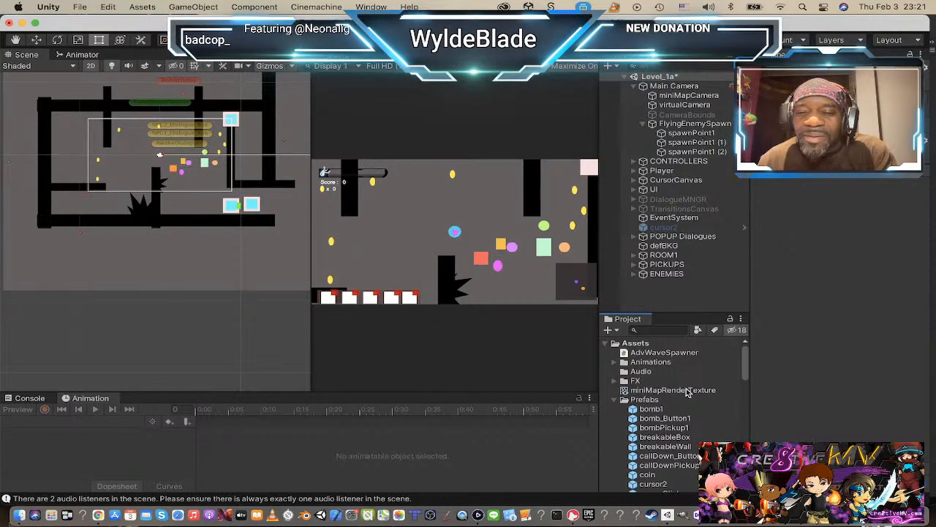
pyautogui.click(618, 400)
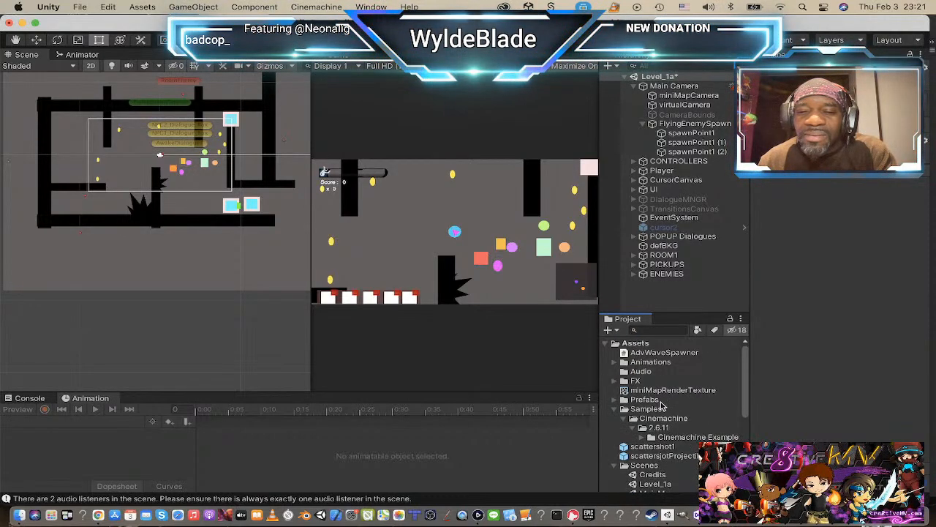
pyautogui.click(619, 410)
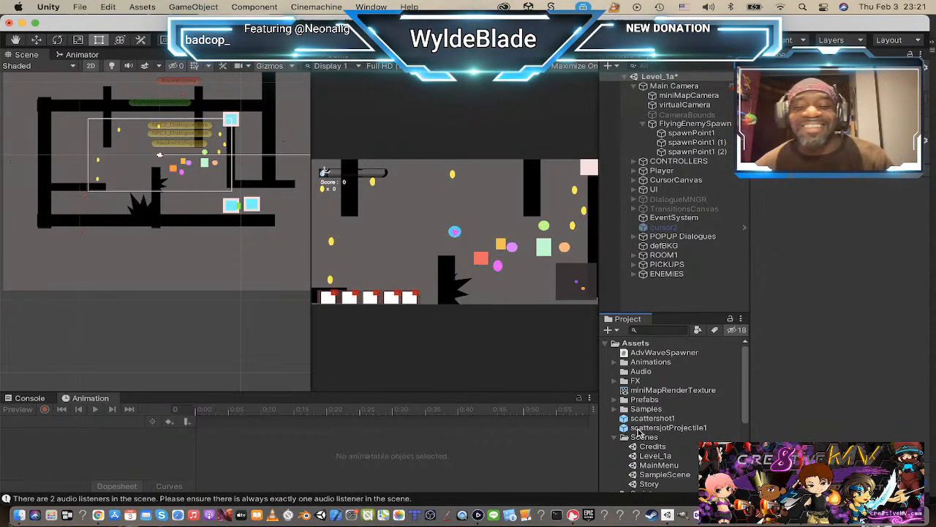
# Step: Look over the Scenes folder and briefly expand the Scripts folder to check the scripts in it
pyautogui.scroll(-5, 638, 431)
pyautogui.scroll(2, 630, 415)
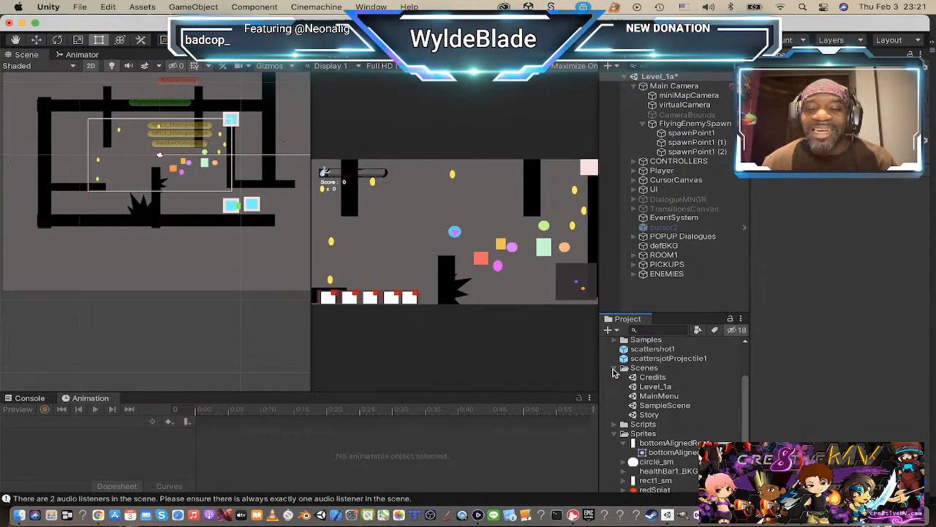
pyautogui.scroll(-3, 630, 435)
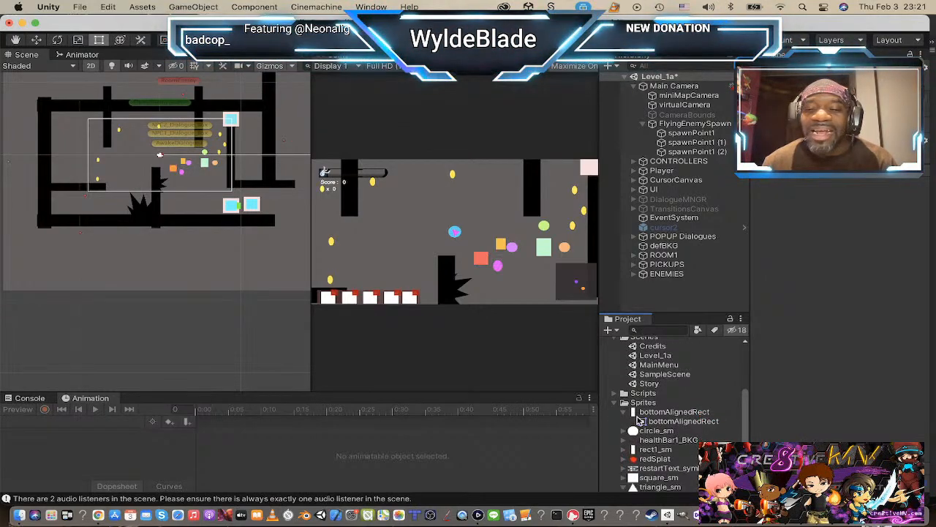
pyautogui.click(615, 393)
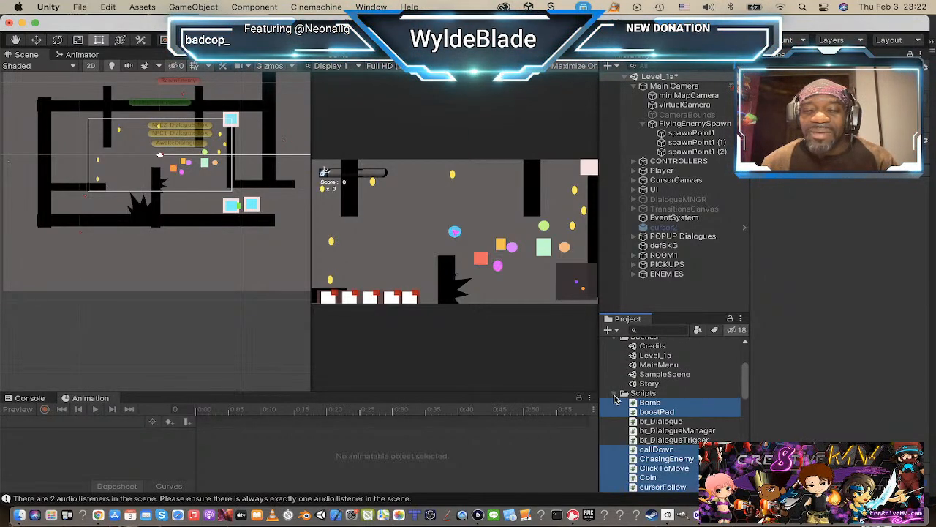
pyautogui.click(615, 395)
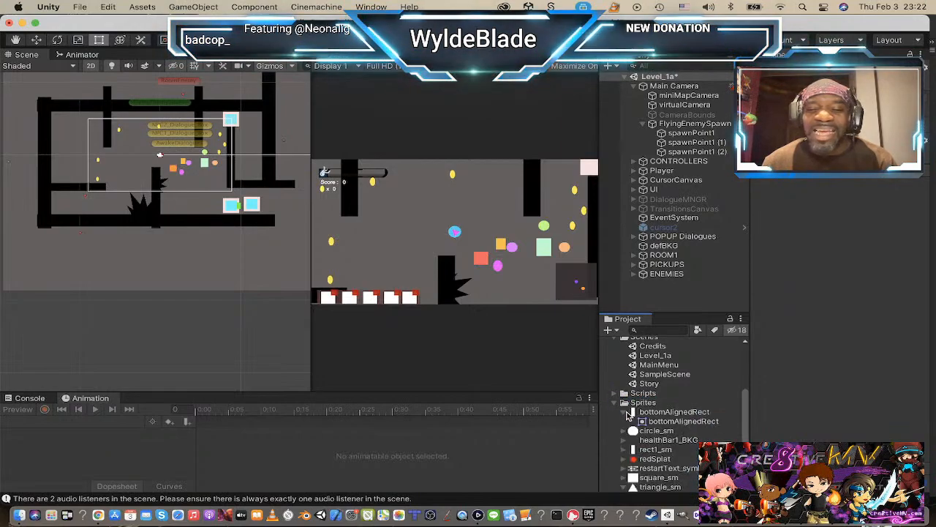
# Step: Create a new folder named TEMP_gvx inside the Sprites folder
pyautogui.scroll(-2, 688, 407)
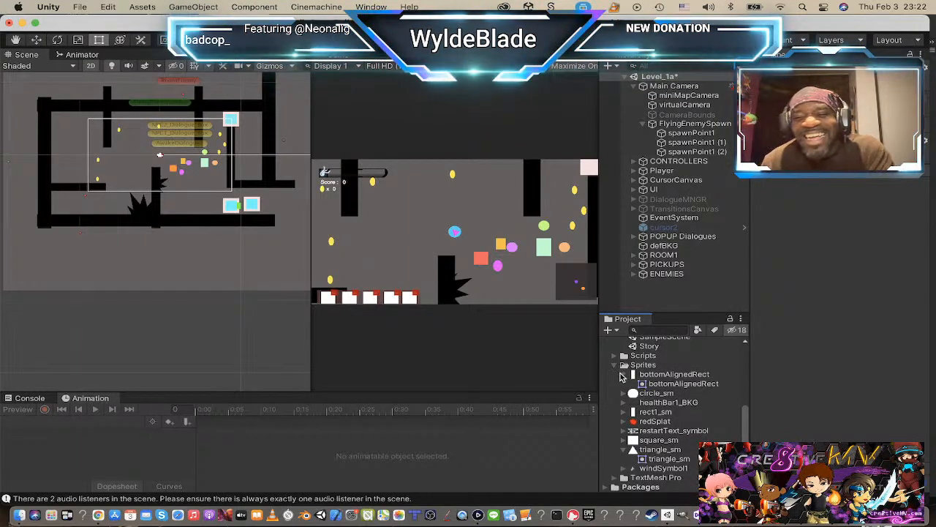
pyautogui.click(628, 368)
pyautogui.rightClick(628, 368)
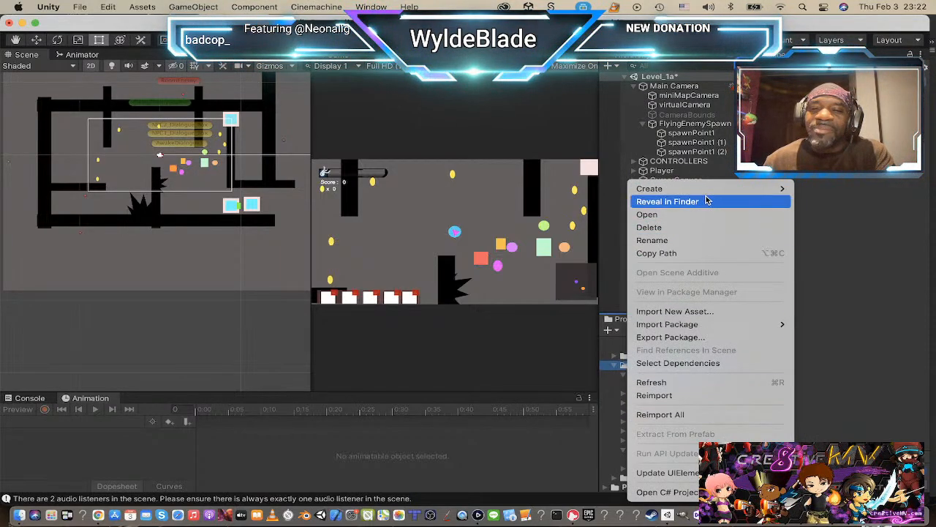
pyautogui.moveTo(706, 191)
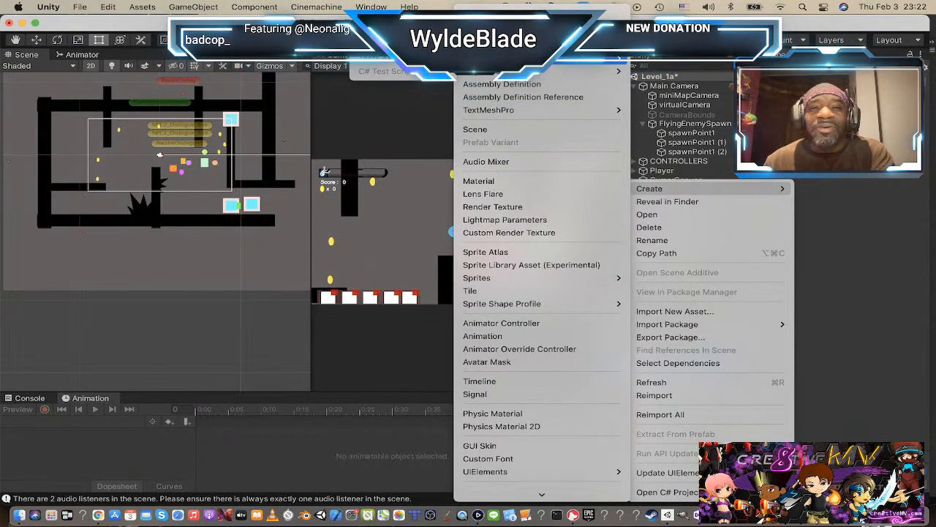
pyautogui.click(487, 16)
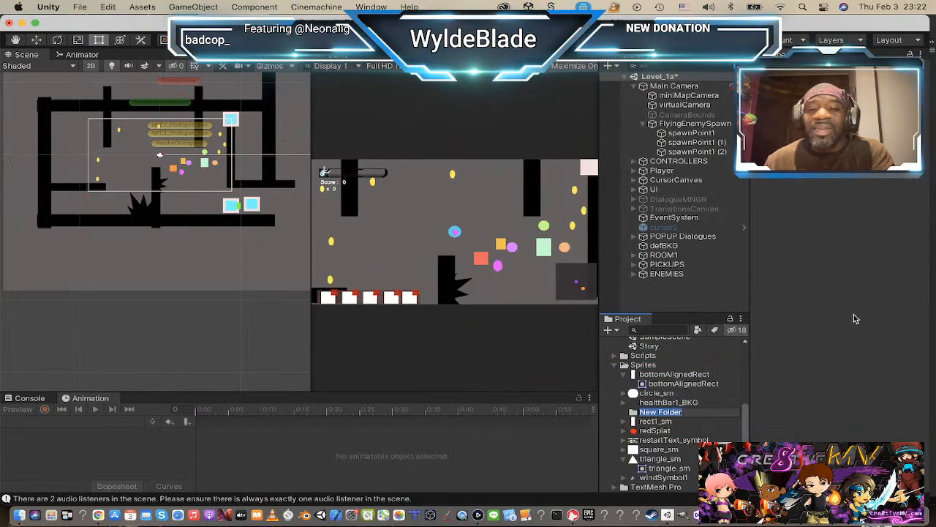
pyautogui.write('TEMP_gvx')
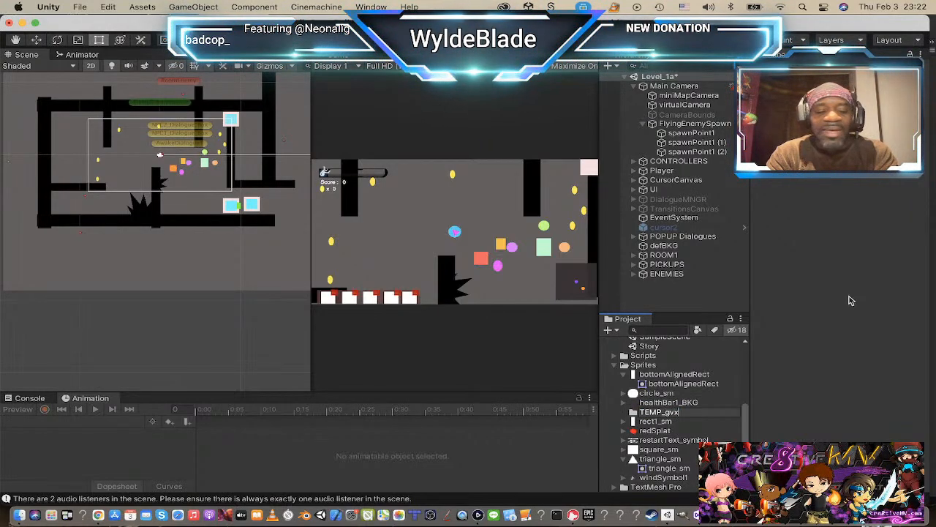
pyautogui.press('Return')
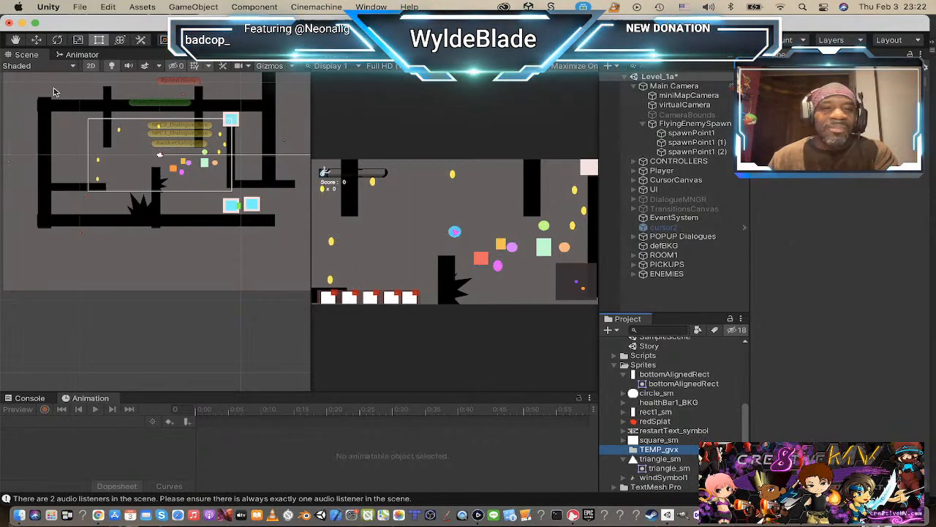
# Step: Rename the TEMP_gvx folder in Sprites as TEMP_gfx
pyautogui.scroll(3, 170, 205)
pyautogui.scroll(-2, 170, 206)
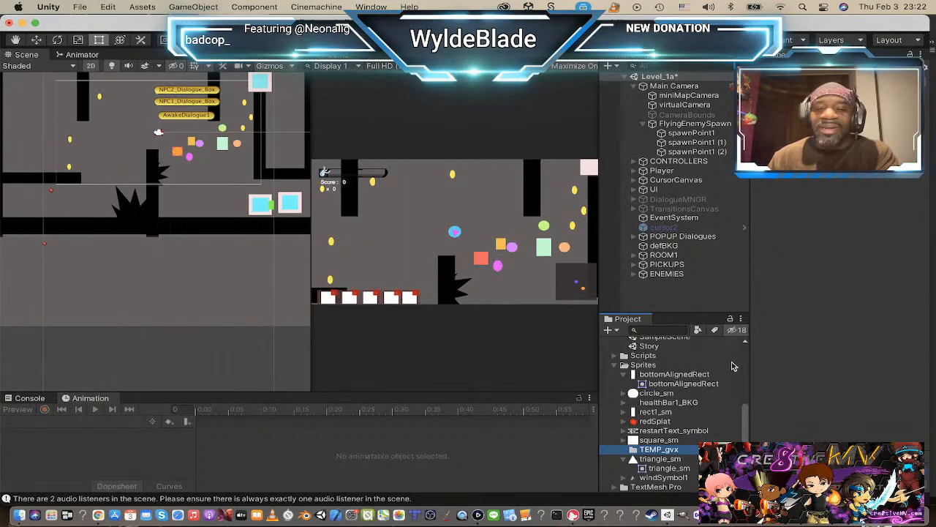
pyautogui.click(681, 450)
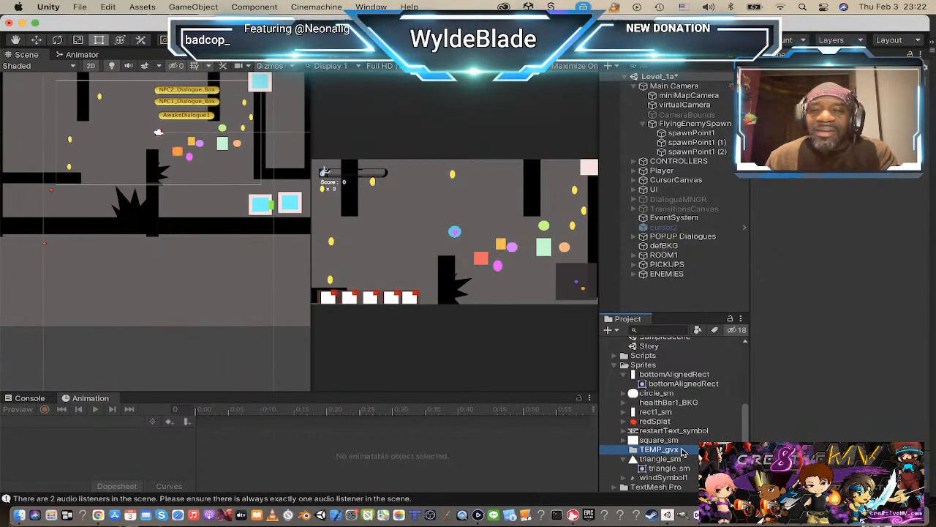
pyautogui.press('Right')
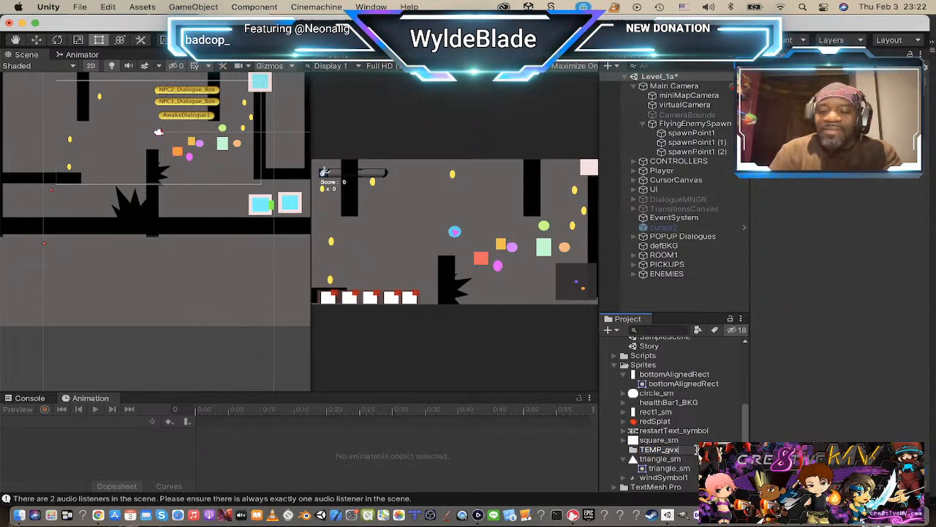
pyautogui.press('BackSpace')
pyautogui.press('BackSpace')
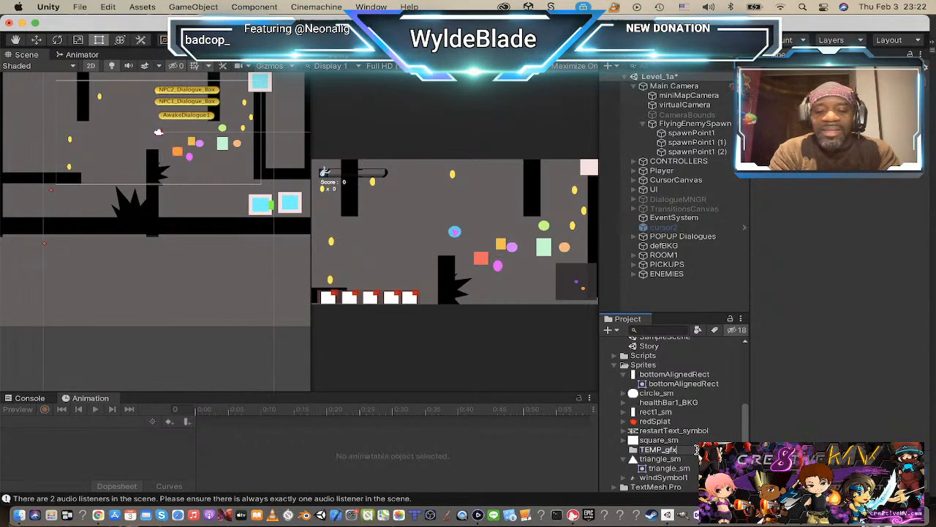
pyautogui.press('Return')
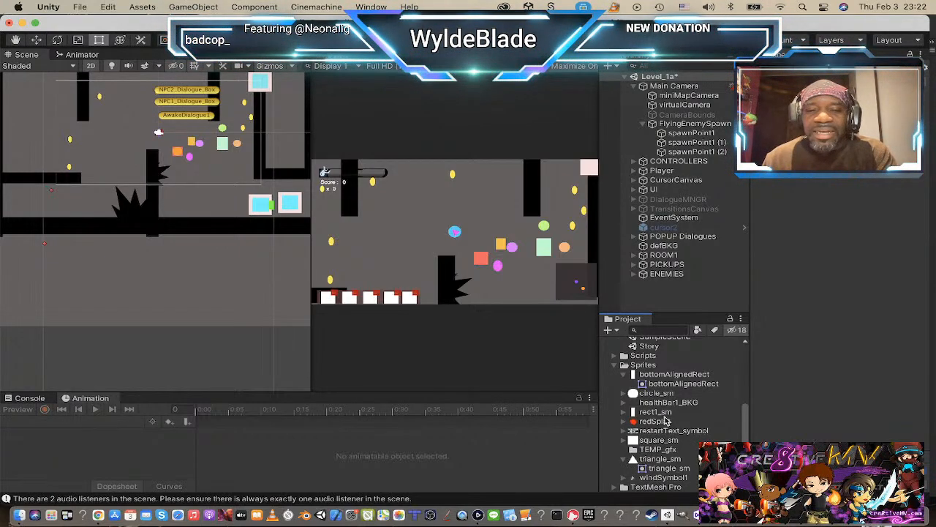
# Step: Switch to Finder and preview IMG_0204.PNG, cdulo_OpenSea7.png and Untitled_Artwork 18.png in the Downloads folder
pyautogui.press('super+Tab')
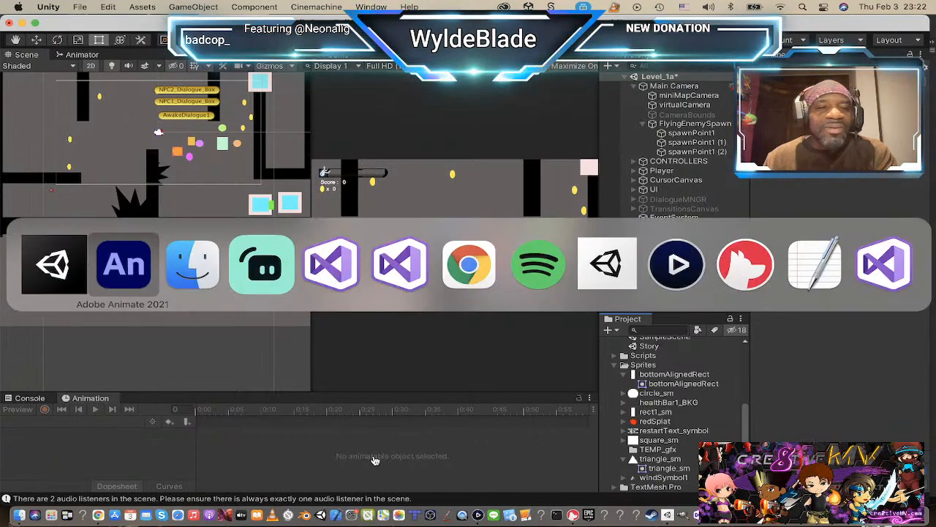
pyautogui.press('super+Tab')
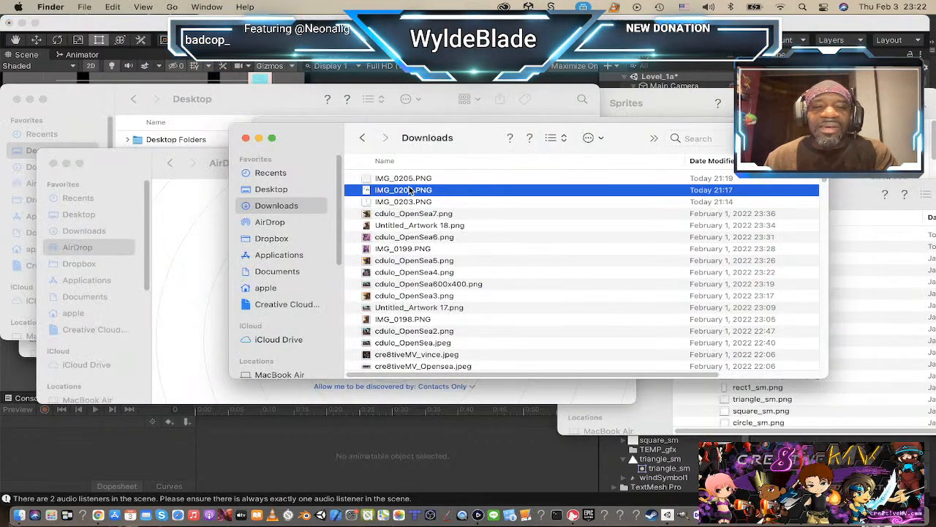
pyautogui.press('space')
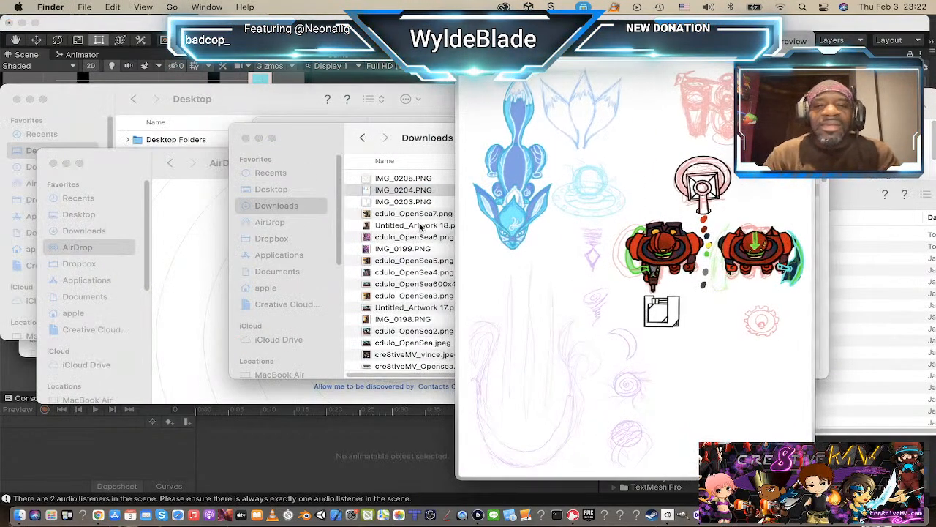
pyautogui.press('Down')
pyautogui.press('Down')
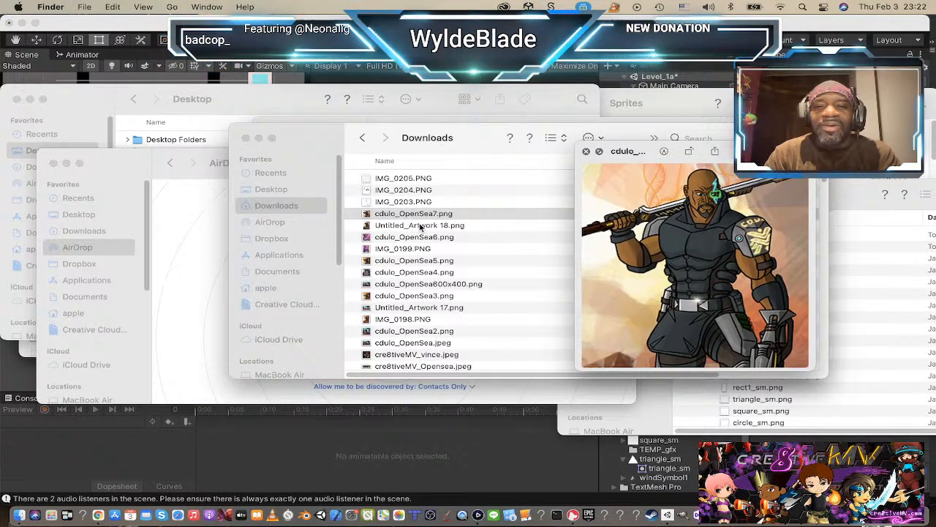
pyautogui.press('Up')
pyautogui.press('Down')
pyautogui.press('Down')
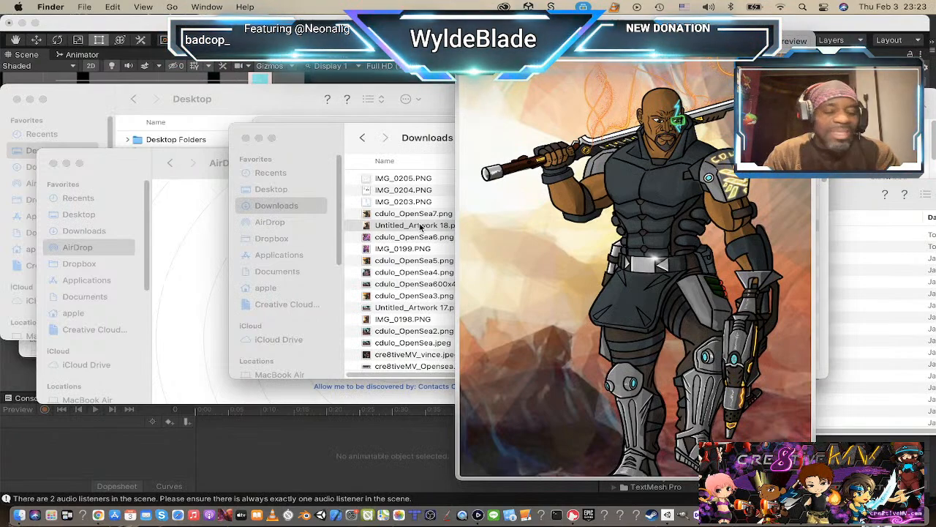
pyautogui.press('Up')
pyautogui.press('Down')
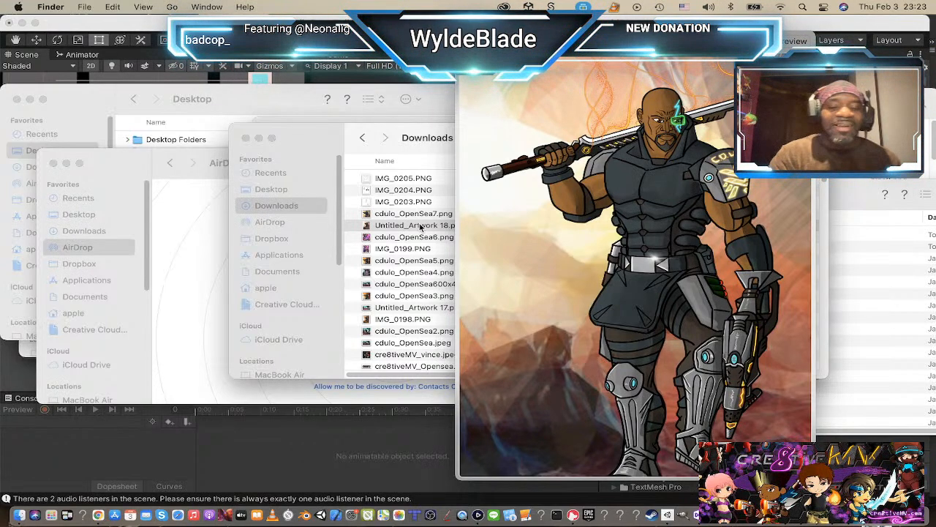
pyautogui.click(420, 227)
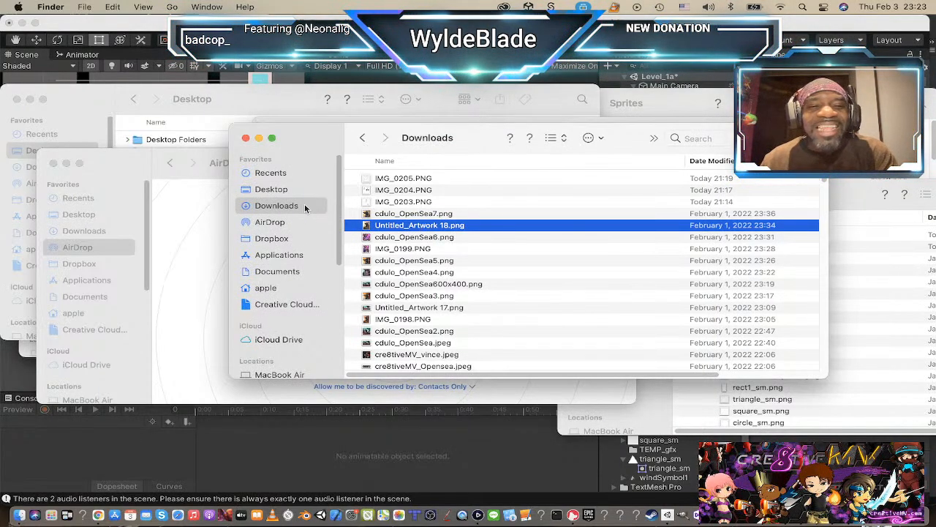
# Step: Import the eight PNGs from RDC_turret1.png to kuramiaTemp.png in the Desktop's SpiritsOfTheLostWinds_GFX/TempGFX folder into Unity's TEMP_gfx folder
pyautogui.click(283, 191)
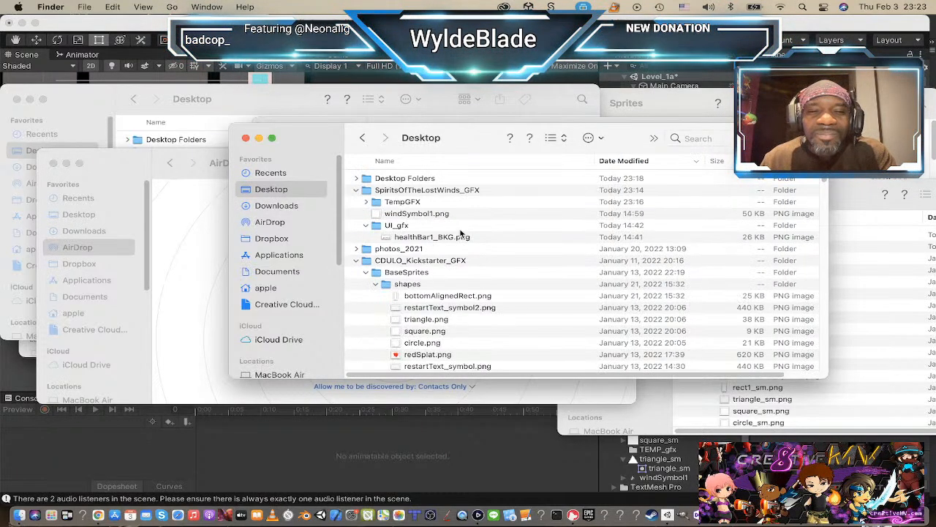
pyautogui.click(366, 202)
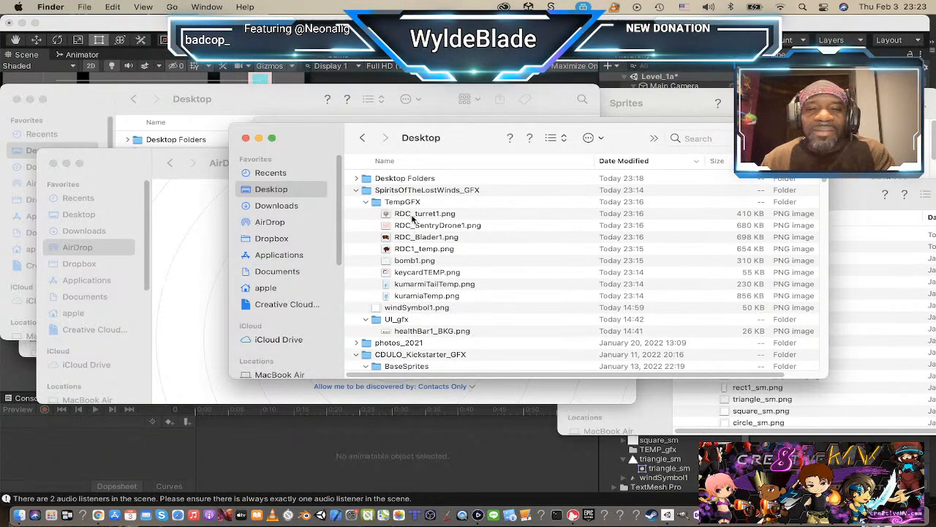
pyautogui.click(414, 215)
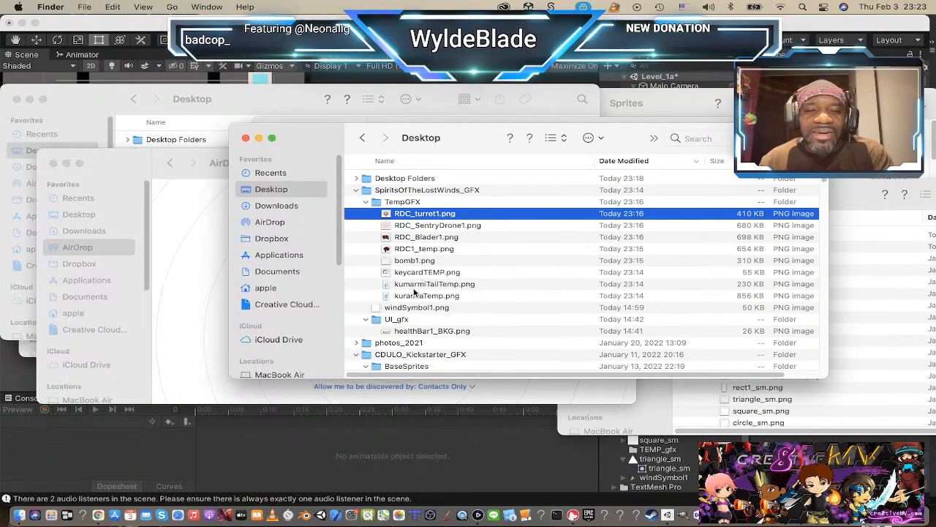
pyautogui.keyDown('shift'); pyautogui.click(417, 295); pyautogui.keyUp('shift')
pyautogui.moveTo(424, 258); pyautogui.dragTo(634, 450)
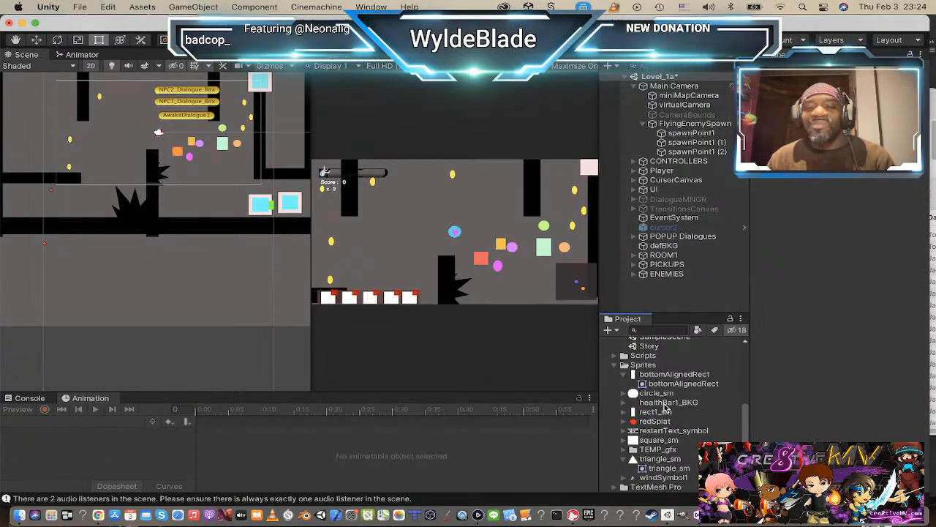
# Step: Look over the Scenes and Sprites folders in the project and examine the room layout of Level_1a in the Scene view
pyautogui.scroll(-1, 692, 427)
pyautogui.scroll(3, 691, 427)
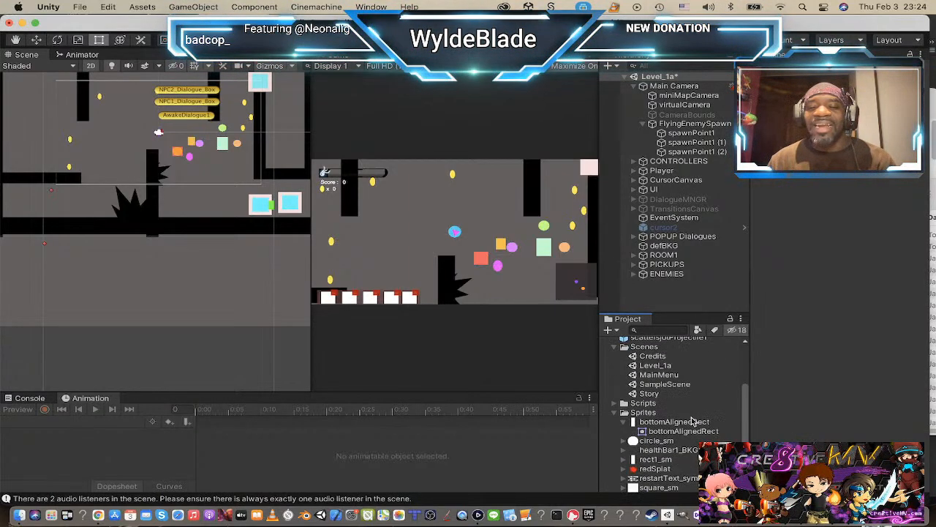
pyautogui.scroll(-3, 194, 197)
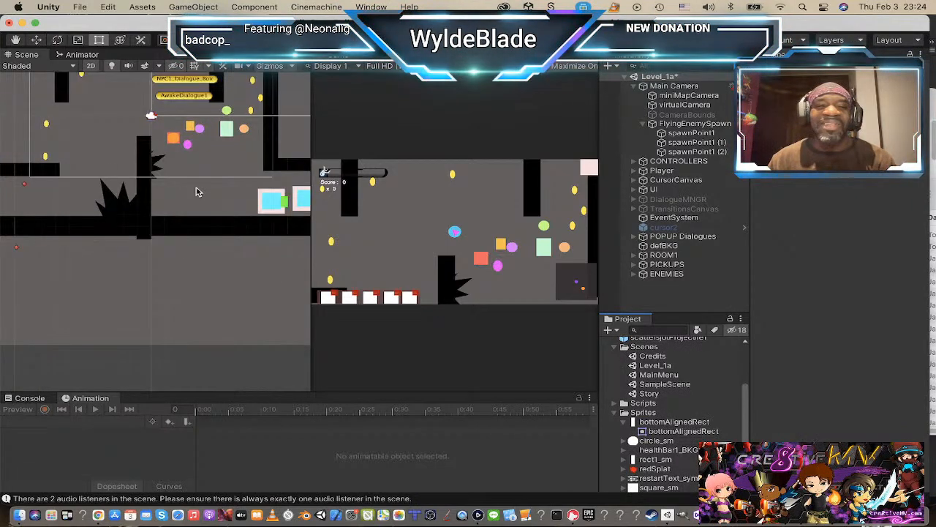
pyautogui.moveTo(193, 204); pyautogui.dragTo(186, 296, button='middle')
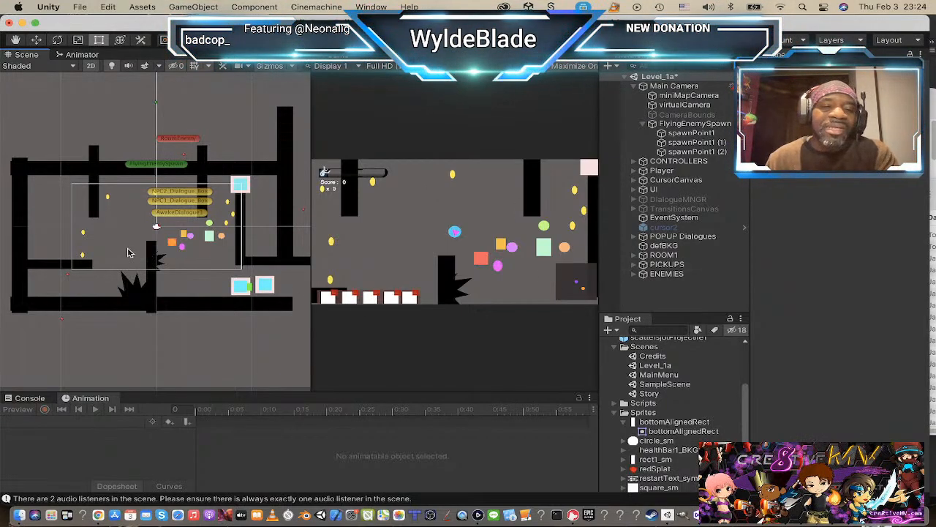
pyautogui.scroll(2, 191, 239)
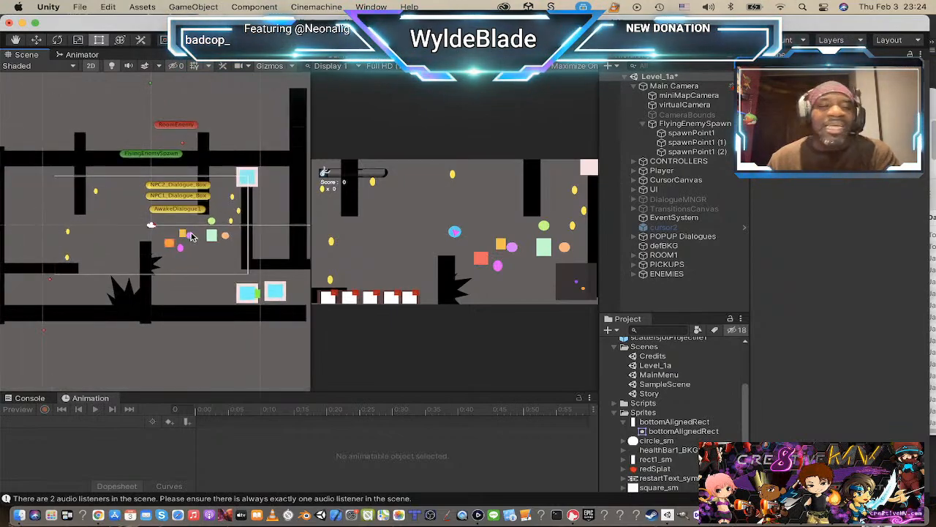
pyautogui.scroll(-4, 183, 243)
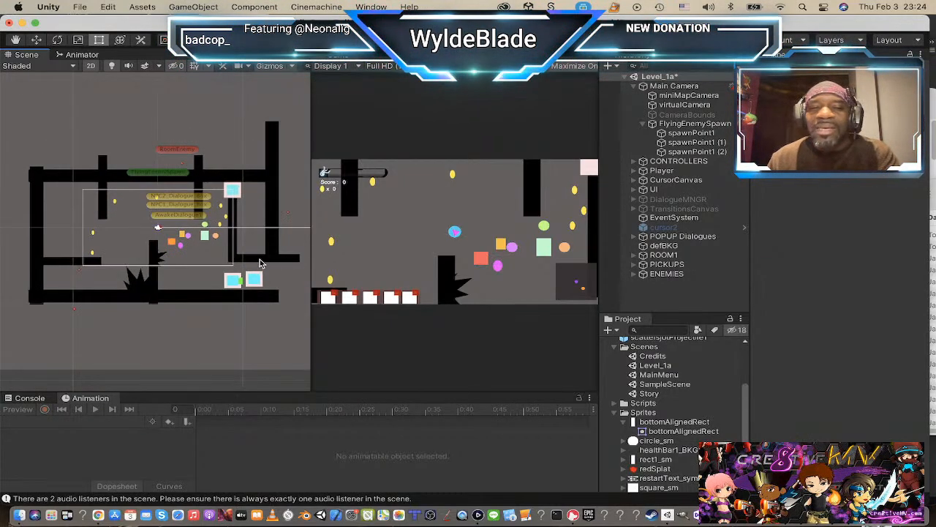
pyautogui.scroll(2, 128, 270)
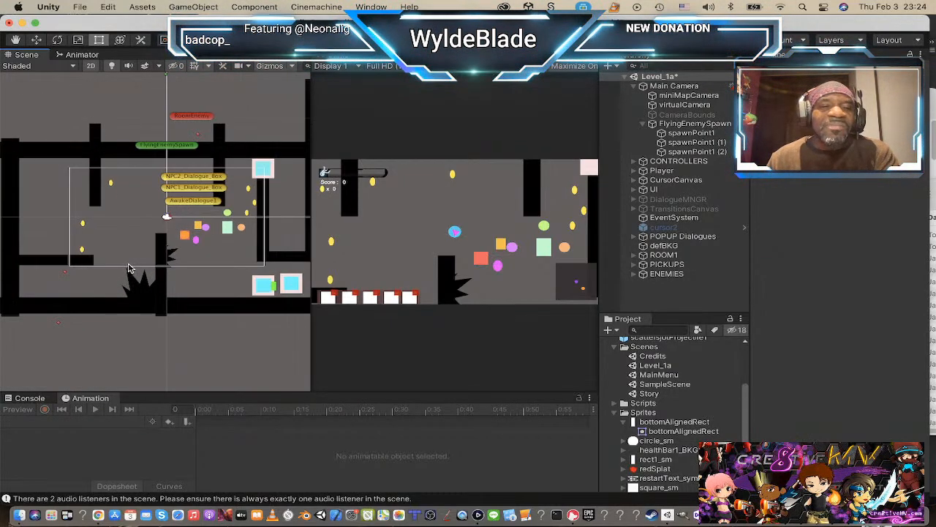
pyautogui.scroll(2, 130, 266)
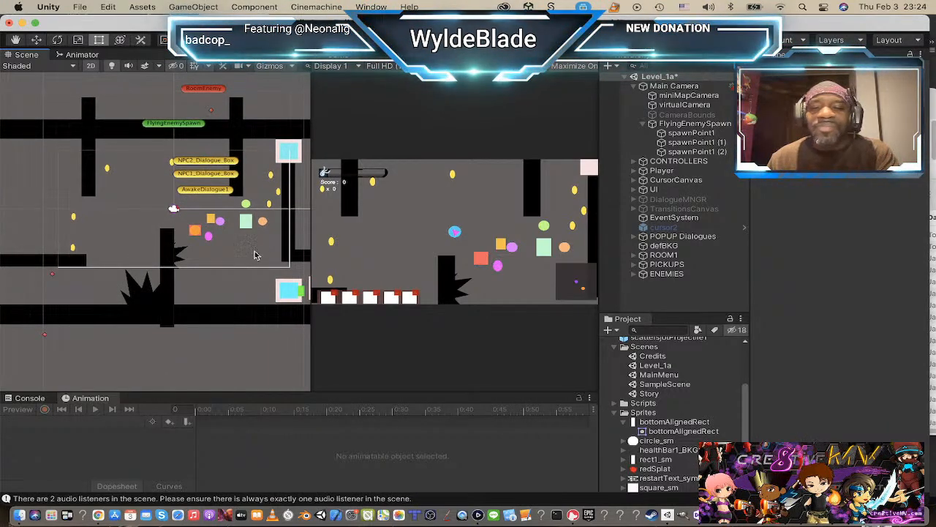
pyautogui.scroll(-2, 256, 253)
pyautogui.scroll(2, 178, 240)
pyautogui.scroll(2, 236, 197)
pyautogui.scroll(-4, 235, 203)
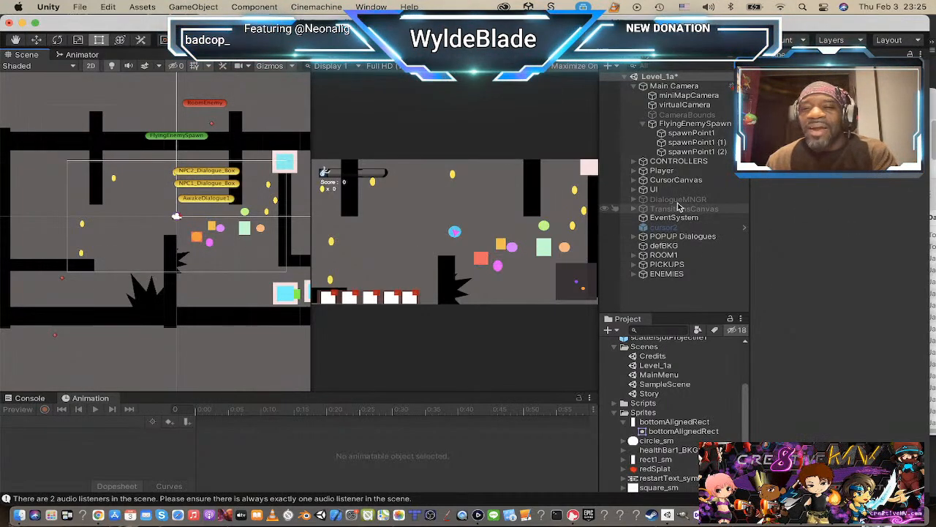
# Step: Select the Player object in Level_1a and activate the Move tool for it in the Scene view
pyautogui.click(647, 172)
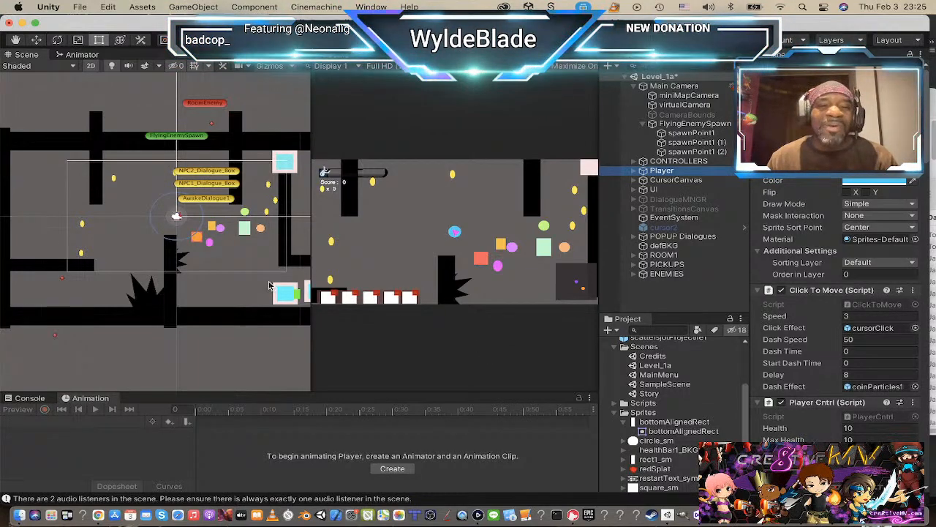
pyautogui.scroll(-3, 272, 286)
pyautogui.scroll(2, 152, 214)
pyautogui.scroll(2, 153, 214)
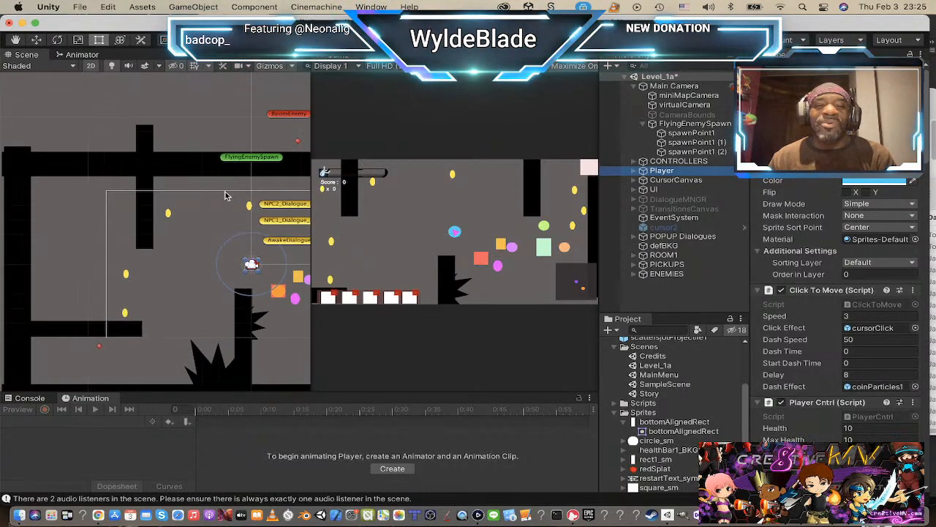
pyautogui.scroll(3, 226, 193)
pyautogui.moveTo(224, 252); pyautogui.dragTo(44, 133, button='middle')
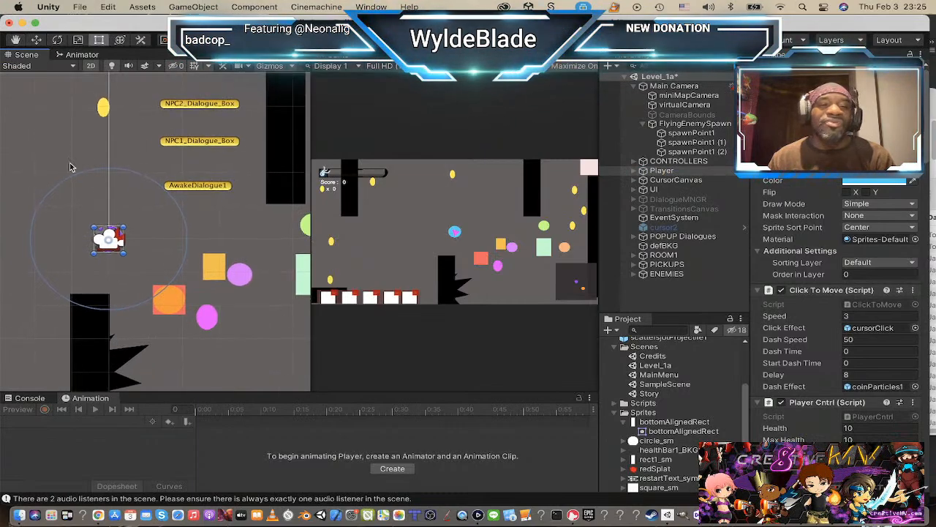
pyautogui.scroll(2, 85, 278)
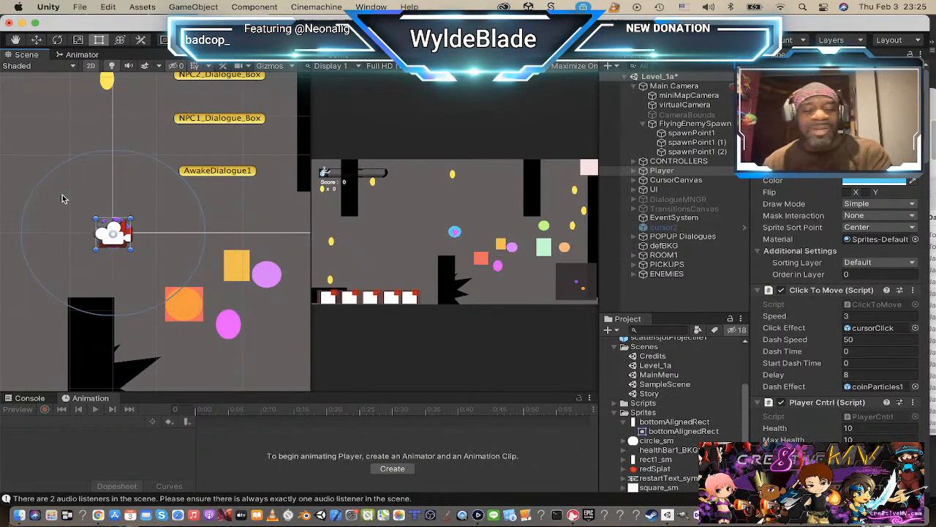
pyautogui.press('w')
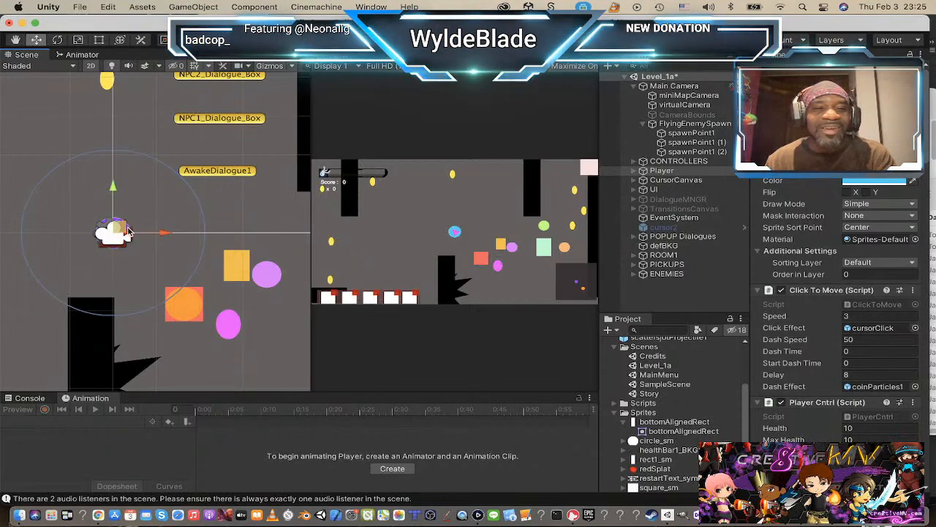
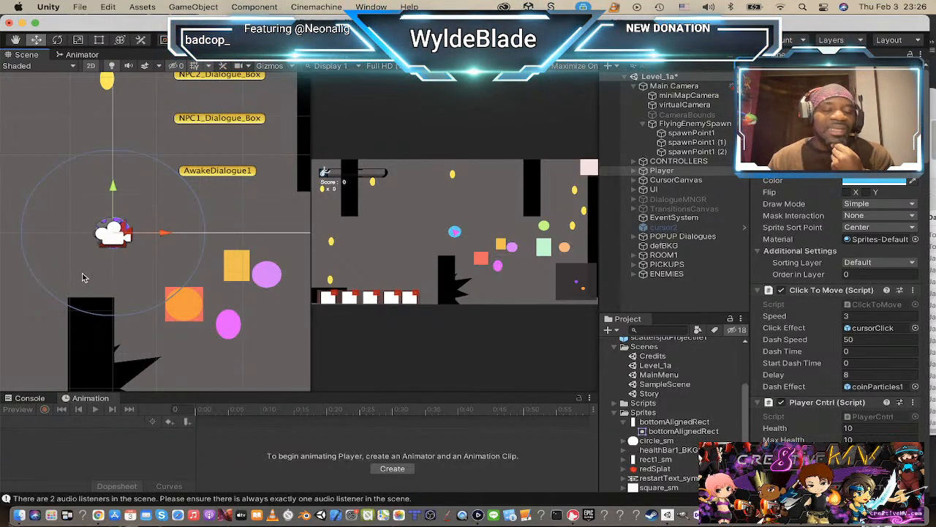
pyautogui.scroll(3, 117, 234)
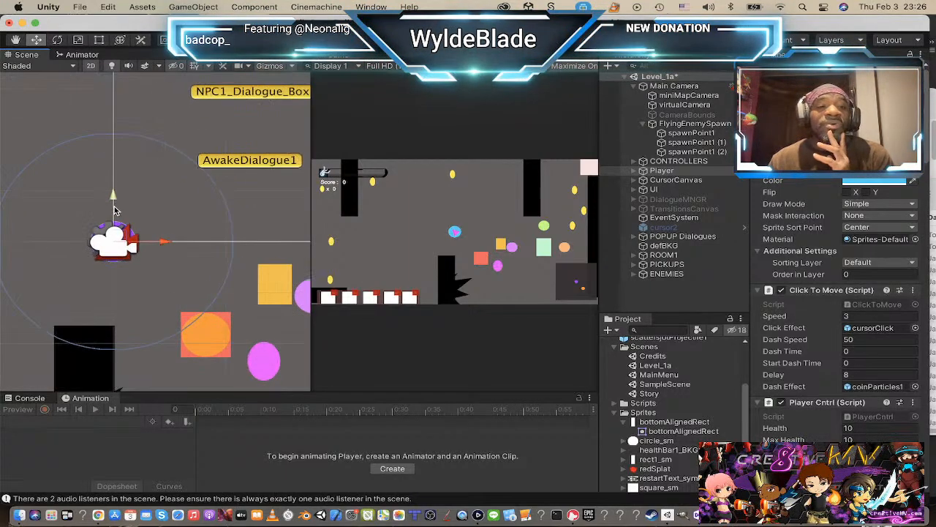
pyautogui.scroll(-1, 126, 247)
pyautogui.scroll(-2, 126, 246)
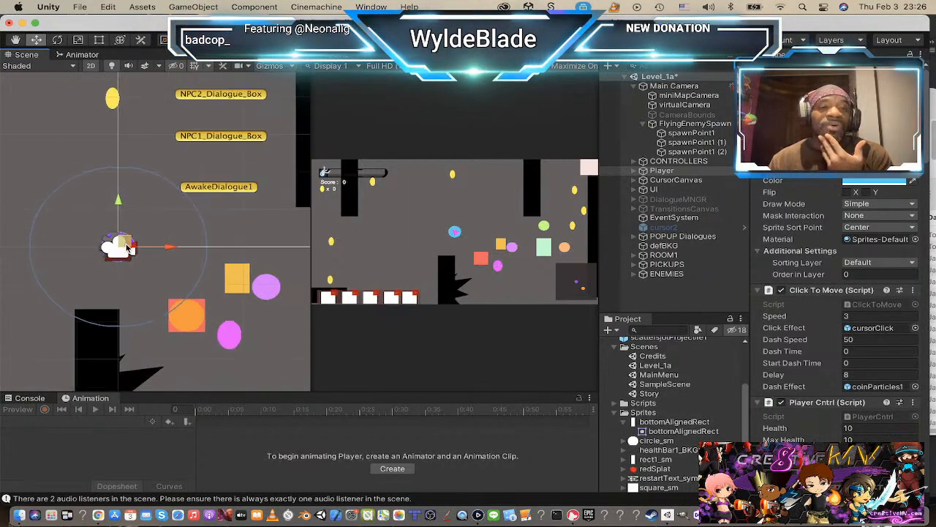
pyautogui.scroll(-1, 127, 247)
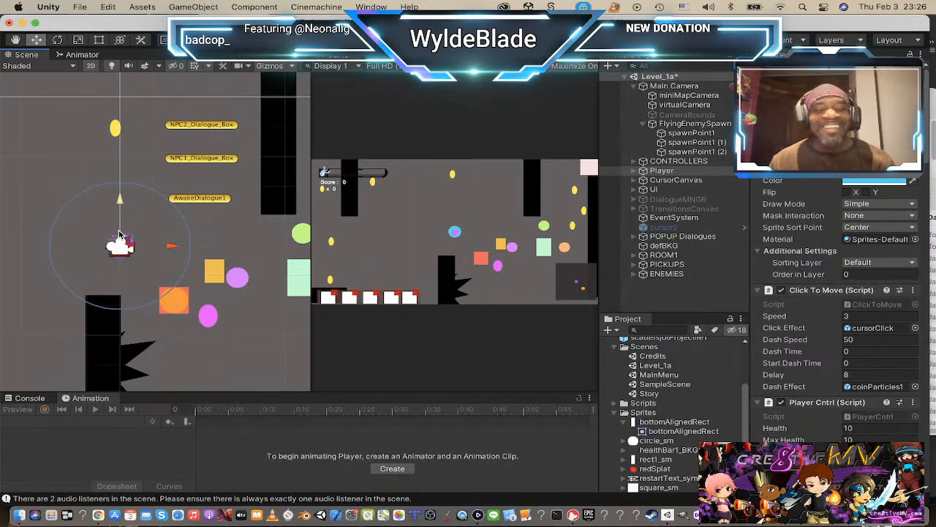
pyautogui.scroll(1, 91, 242)
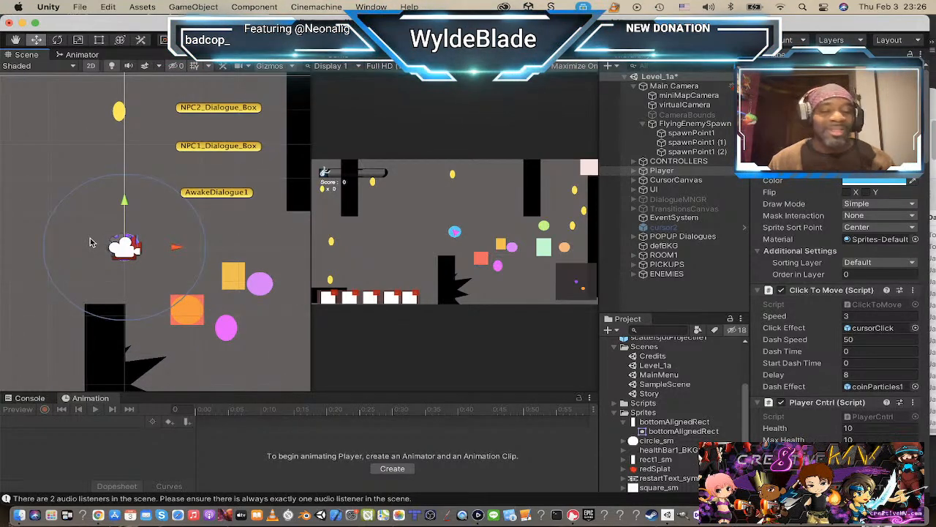
pyautogui.scroll(1, 92, 243)
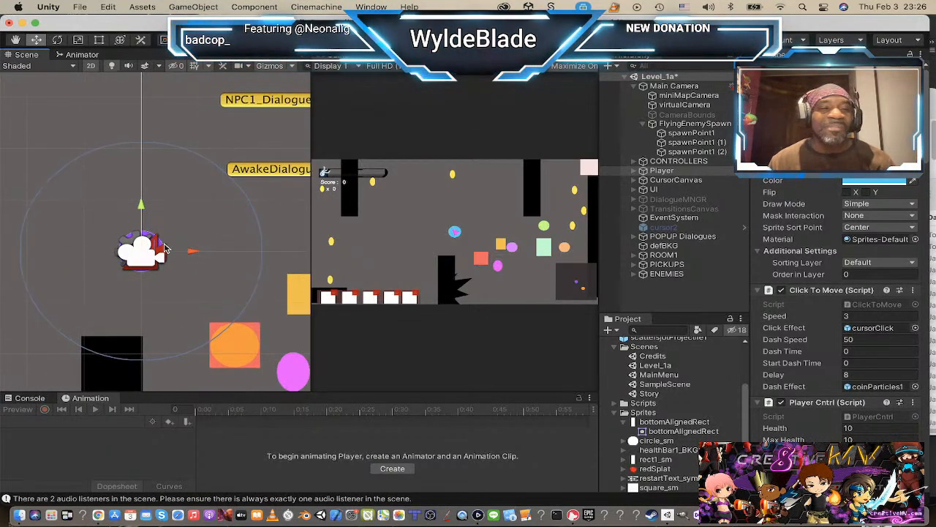
pyautogui.scroll(-1, 165, 247)
pyautogui.scroll(1, 165, 244)
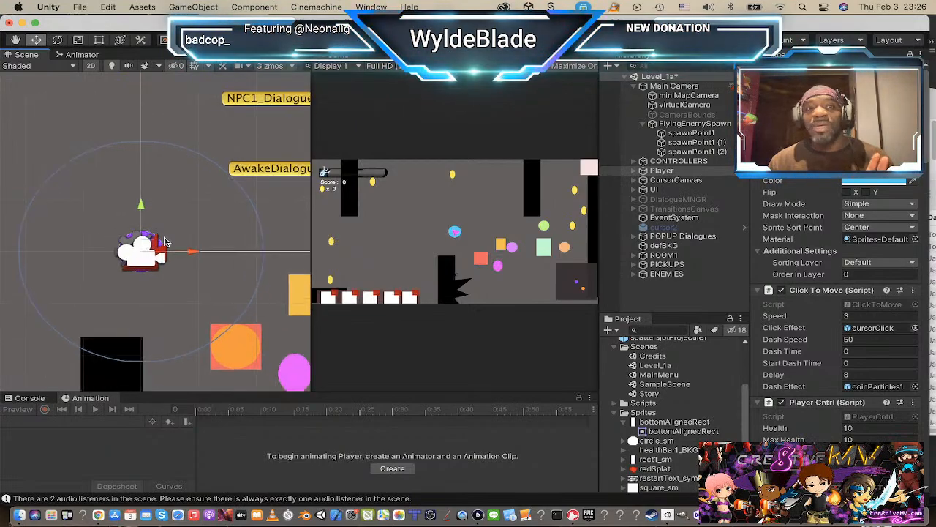
pyautogui.scroll(1, 166, 243)
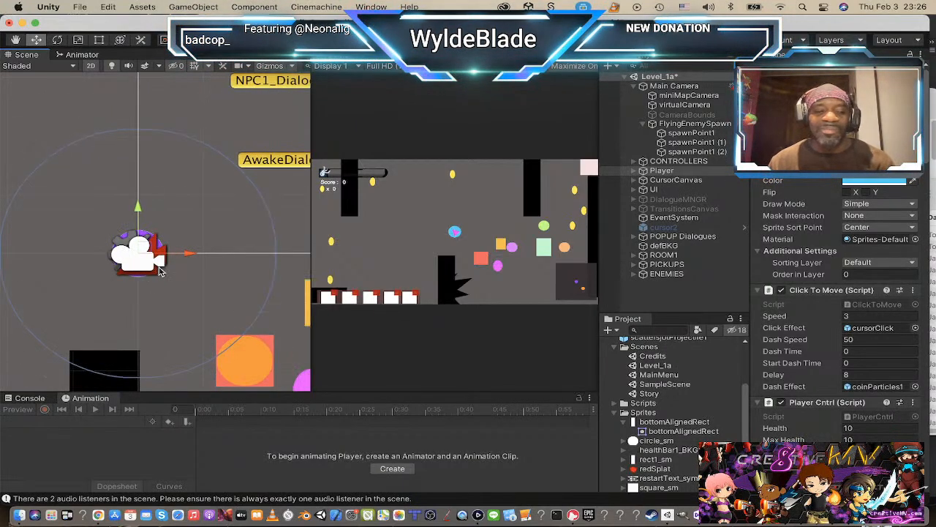
pyautogui.scroll(-2, 169, 251)
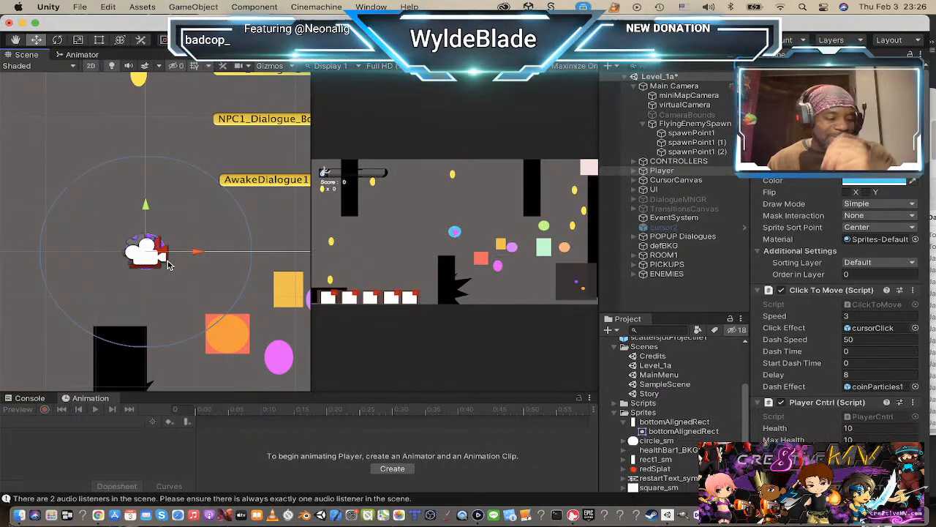
pyautogui.scroll(2, 167, 264)
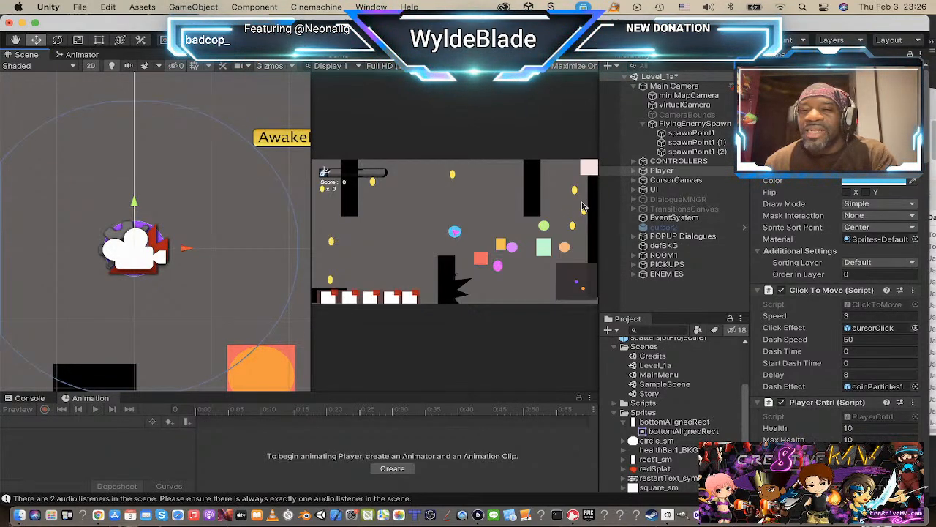
# Step: Replace the Player's circle_sm sprite with the kuramiaTemp sprite
pyautogui.click(633, 171)
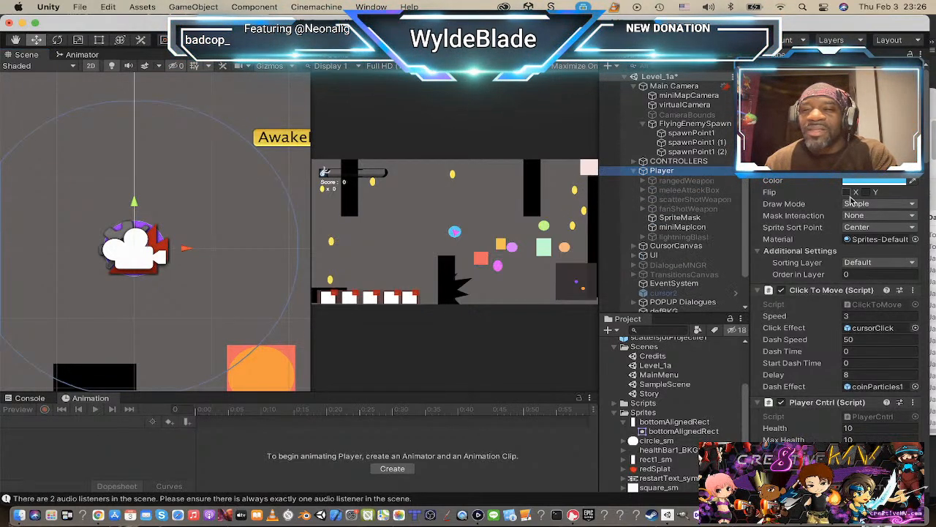
pyautogui.click(874, 169)
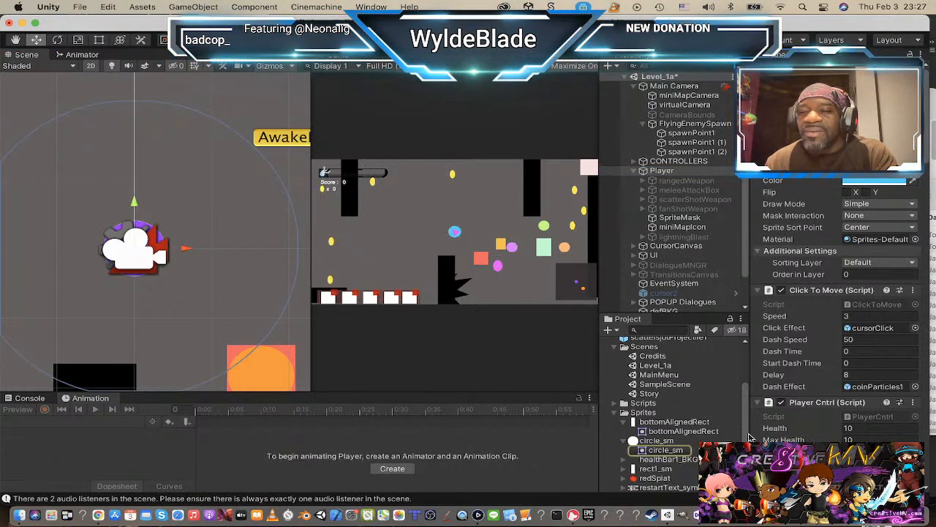
pyautogui.click(916, 169)
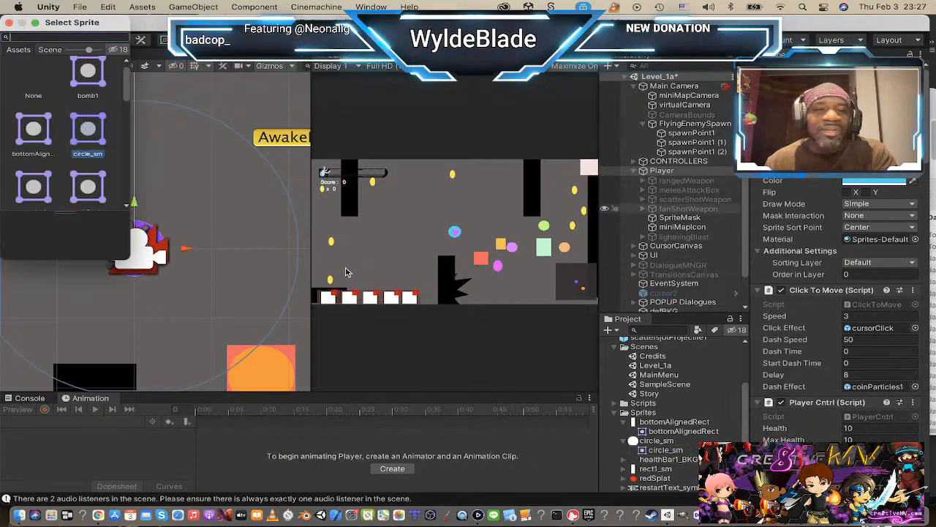
pyautogui.scroll(-4, 103, 173)
pyautogui.scroll(-3, 103, 173)
pyautogui.scroll(4, 73, 161)
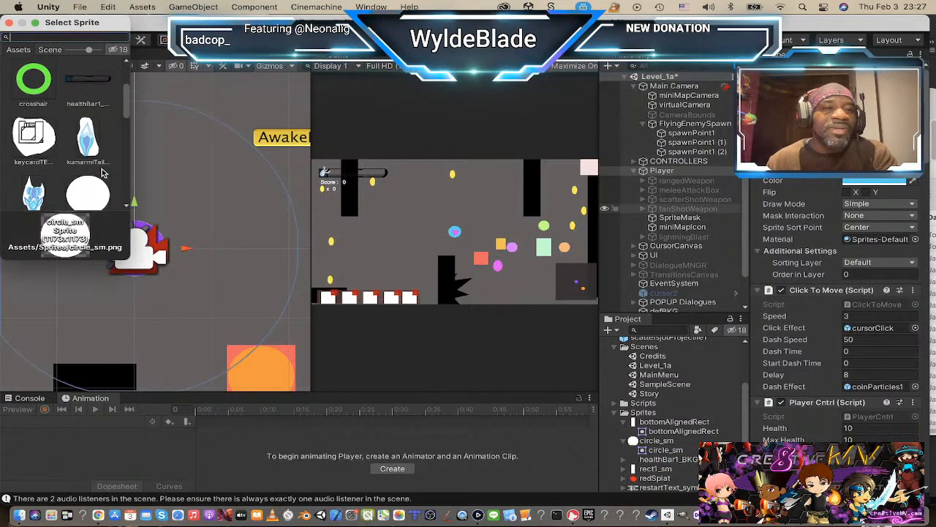
pyautogui.scroll(-1, 36, 158)
pyautogui.click(33, 156)
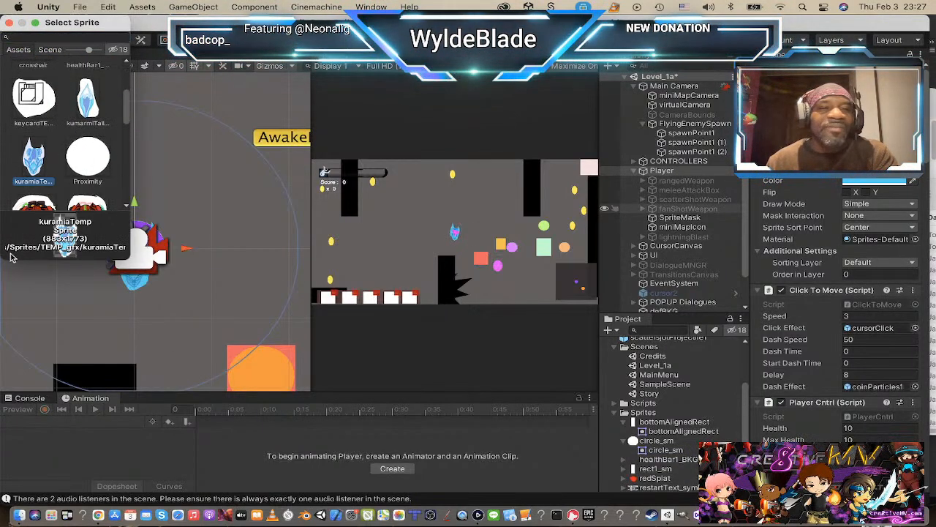
pyautogui.click(10, 24)
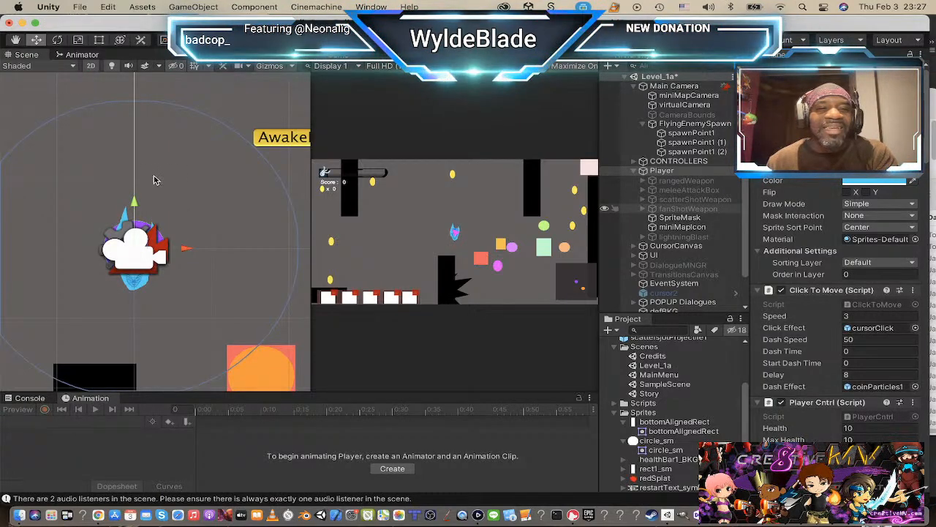
# Step: Set the Player sprite's colour tint to white, FFFFFF
pyautogui.scroll(-1, 164, 215)
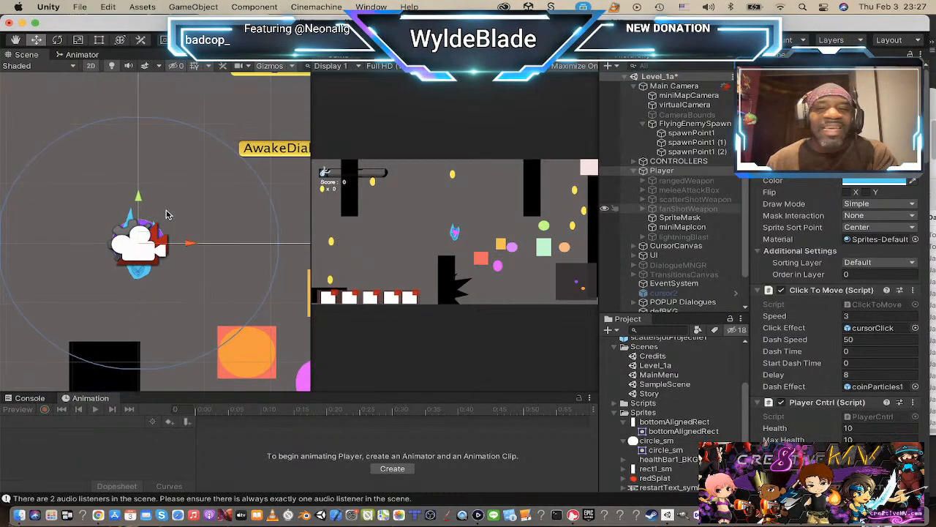
pyautogui.click(894, 180)
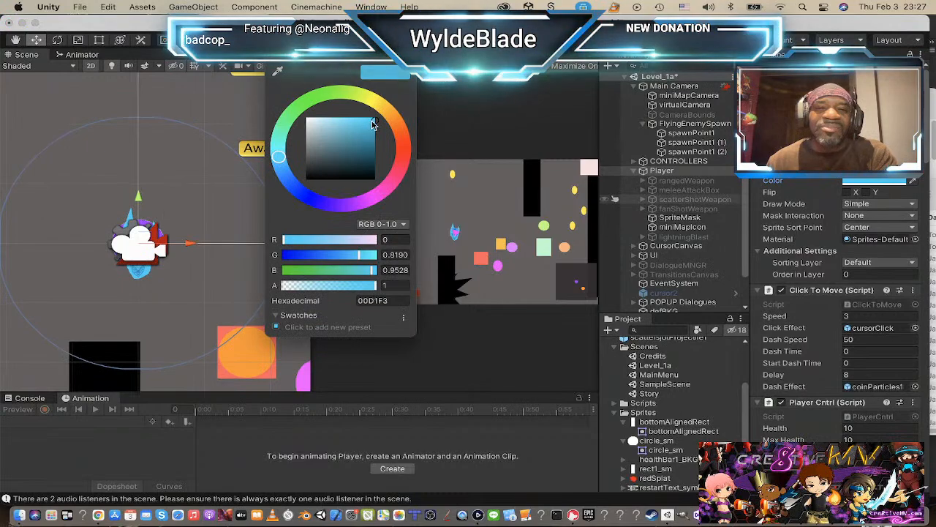
pyautogui.moveTo(315, 123); pyautogui.dragTo(278, 116)
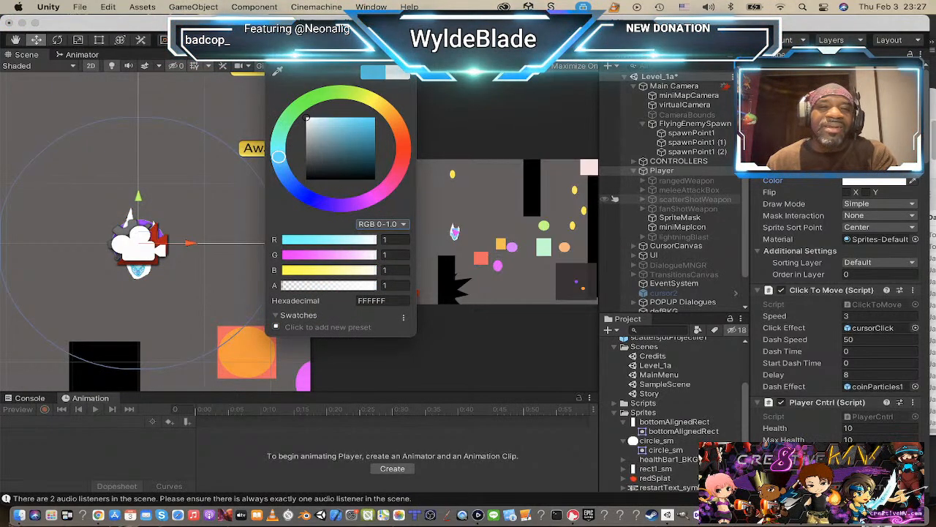
pyautogui.click(246, 277)
pyautogui.scroll(3, 237, 261)
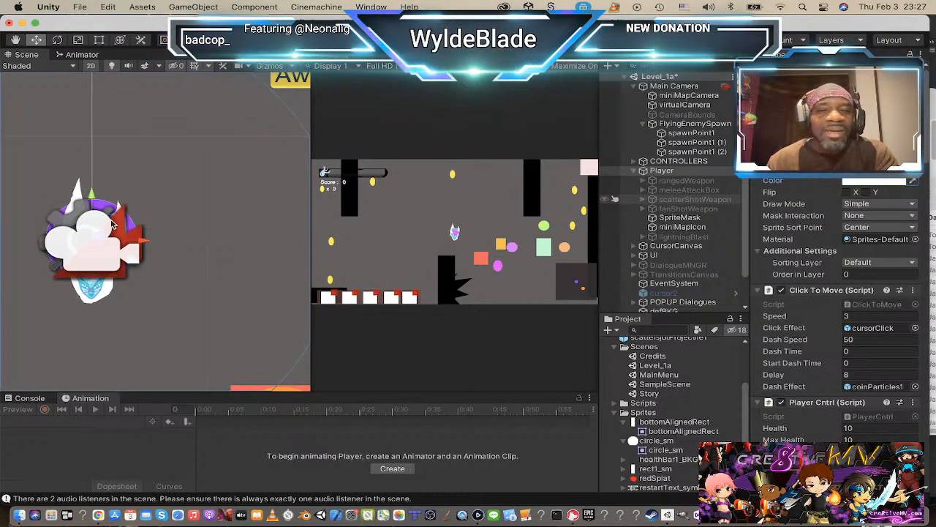
pyautogui.scroll(3, 93, 233)
pyautogui.scroll(-1, 93, 232)
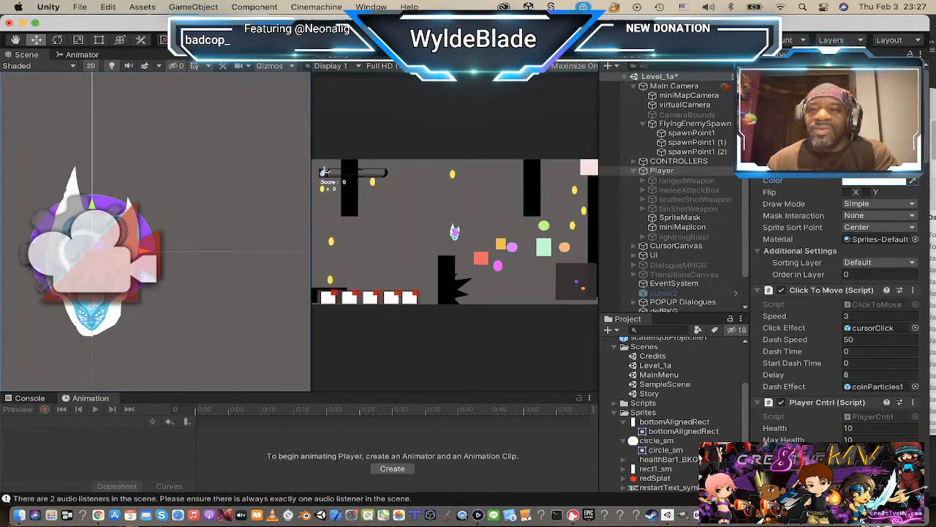
# Step: Create a 2D sprite object as a child of Player and name it kuramiaTail
pyautogui.scroll(-5, 786, 396)
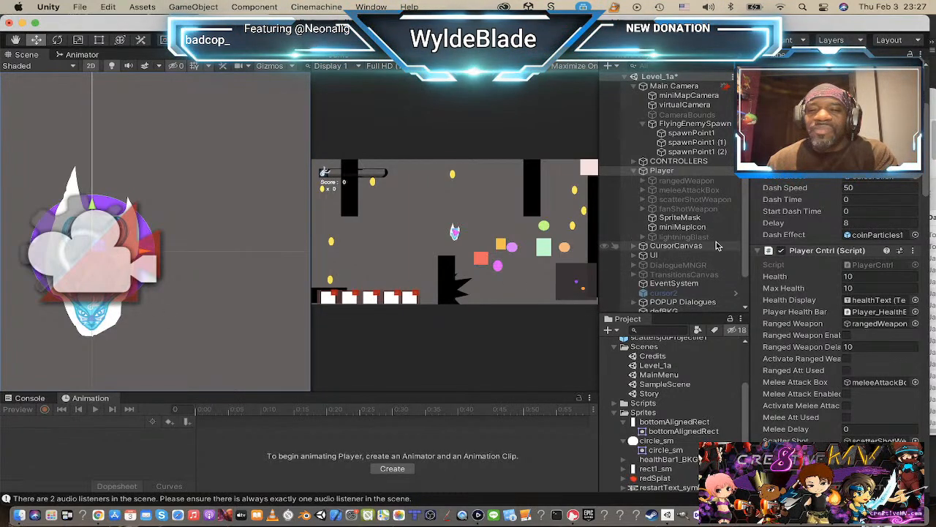
pyautogui.rightClick(656, 173)
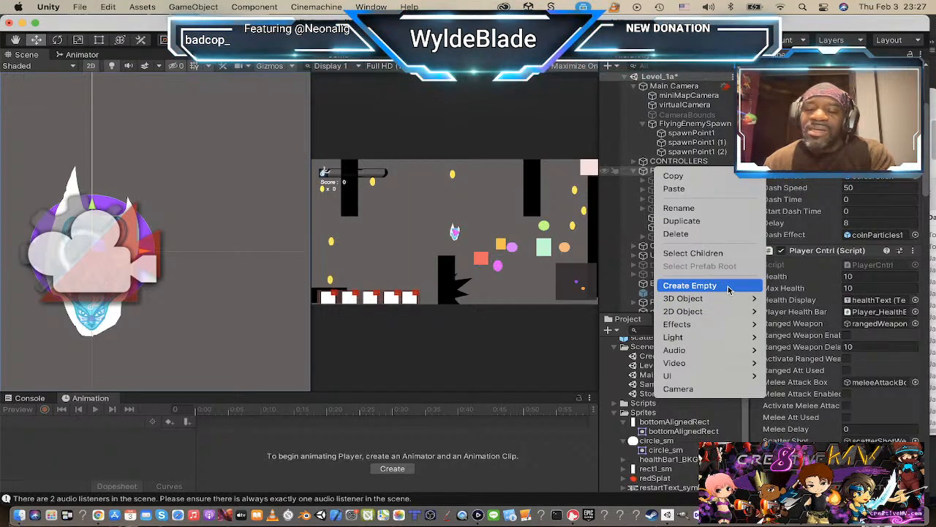
pyautogui.moveTo(723, 311)
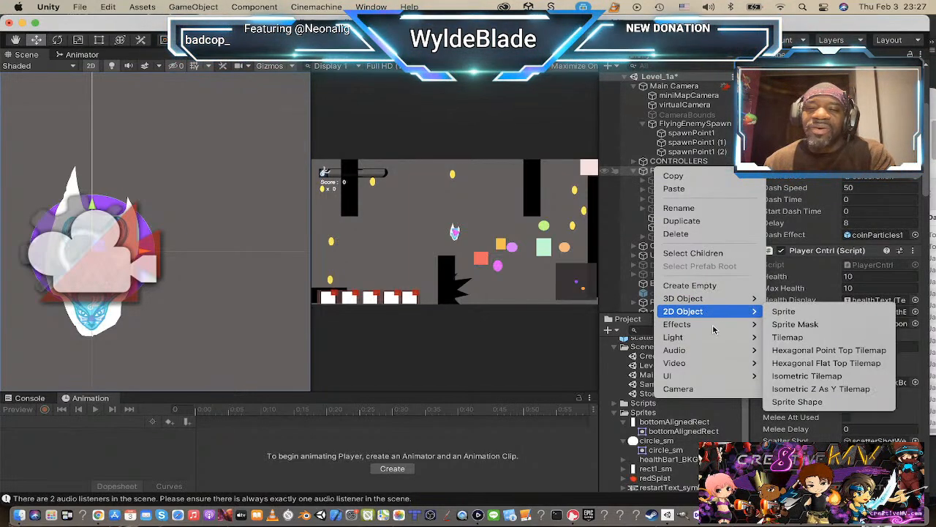
pyautogui.click(836, 311)
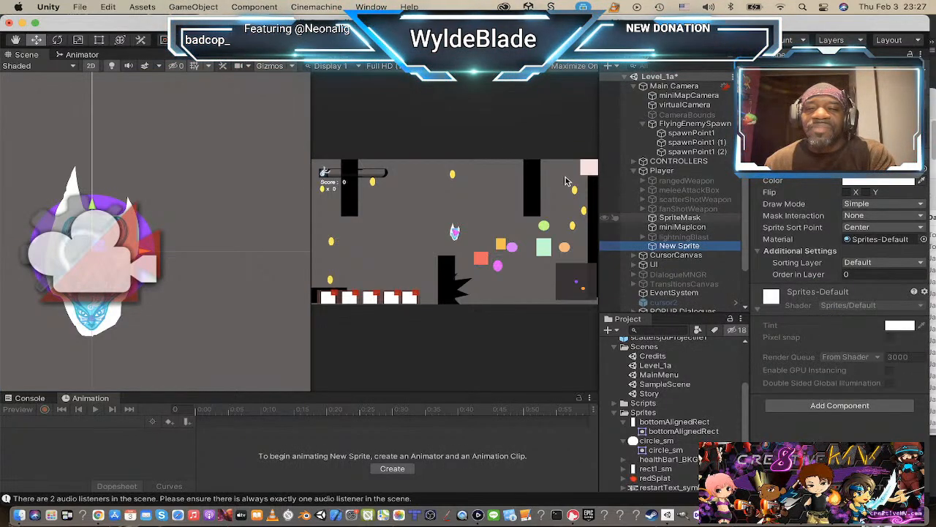
pyautogui.click(924, 169)
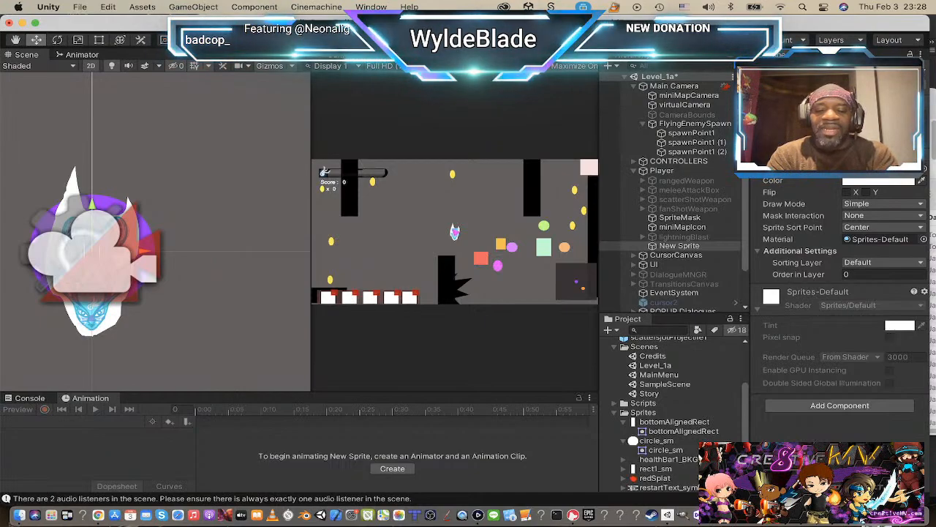
pyautogui.press('Return')
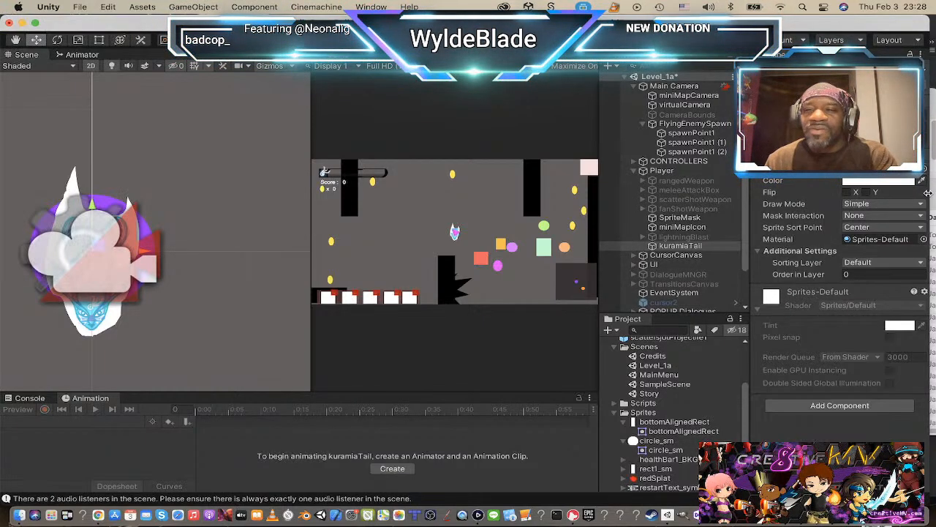
# Step: Assign the kumarmiTailTemp sprite to kuramiaTail and move it straight up to the rear end of the Player's body in the Scene view
pyautogui.click(925, 171)
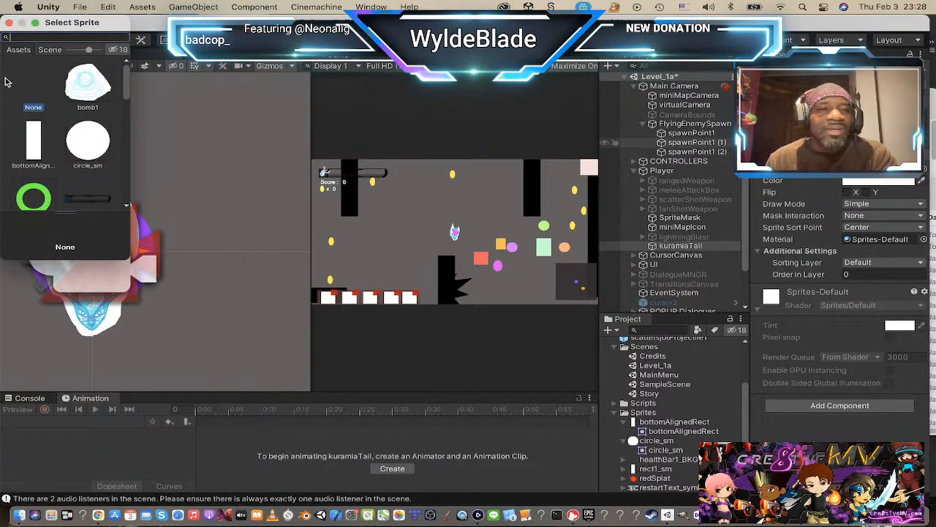
pyautogui.scroll(-10, 80, 108)
pyautogui.click(86, 92)
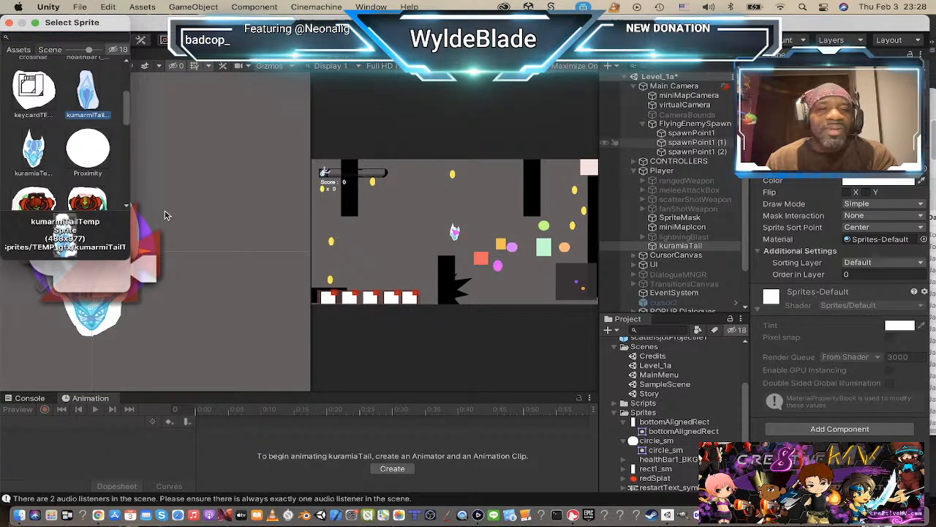
pyautogui.click(8, 23)
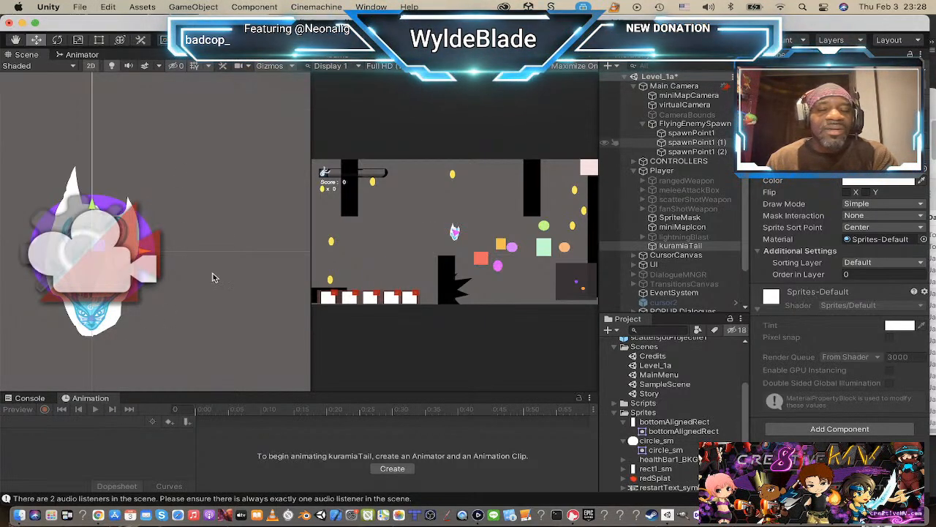
pyautogui.click(680, 246)
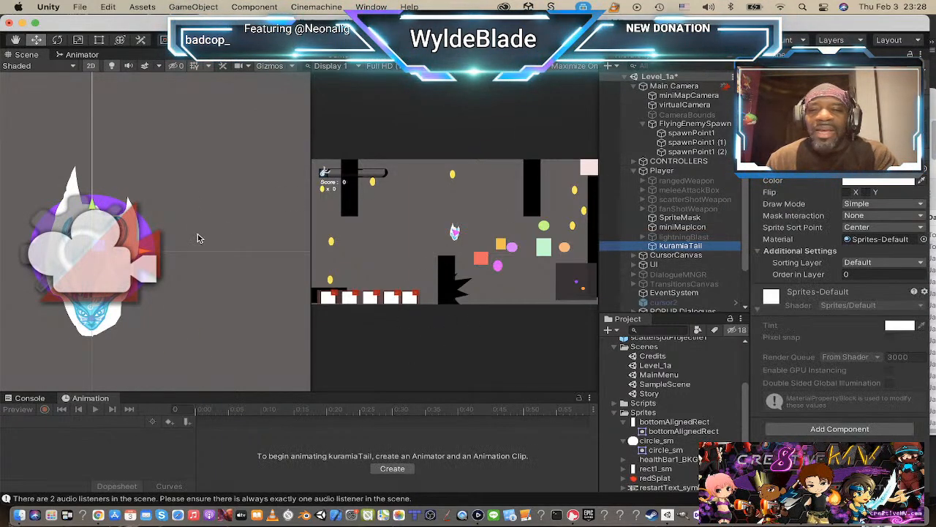
pyautogui.moveTo(93, 206); pyautogui.dragTo(96, 123)
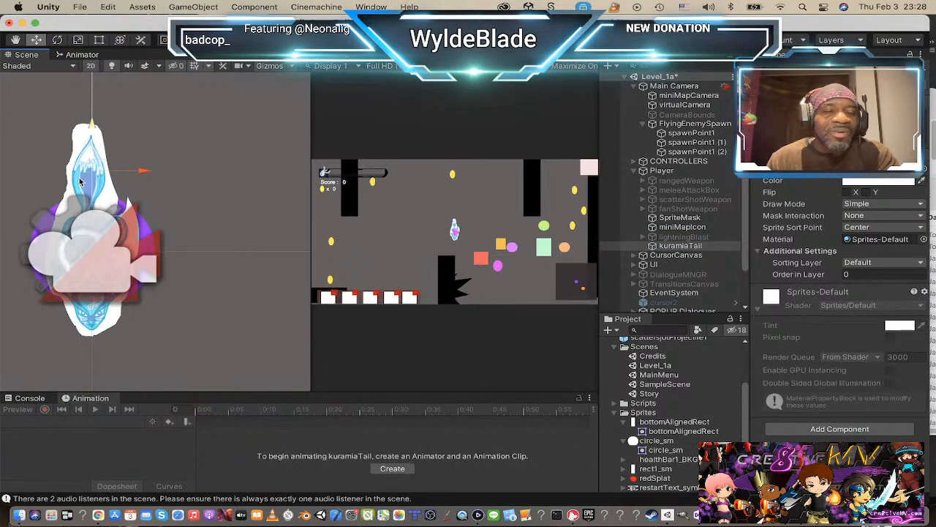
# Step: Deactivate the Main Camera object so its icon no longer covers the Player in the Scene view
pyautogui.click(669, 87)
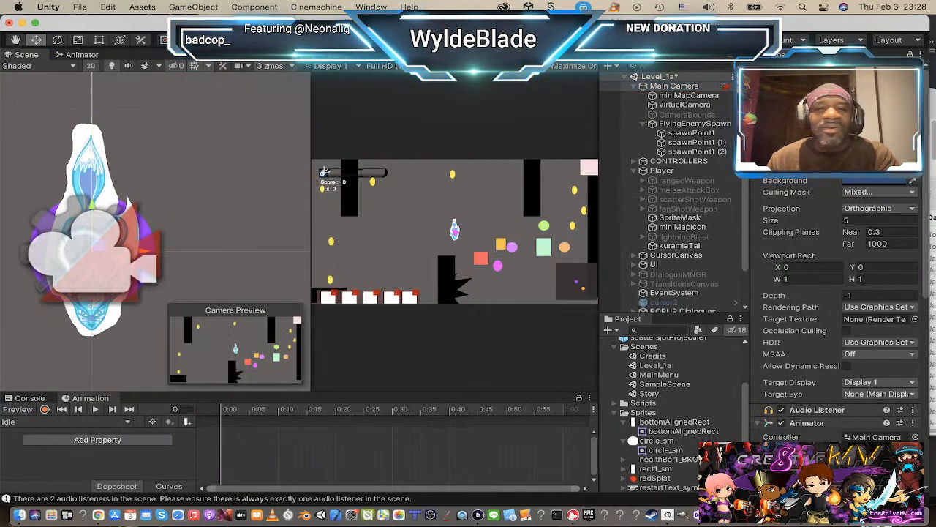
pyautogui.click(782, 70)
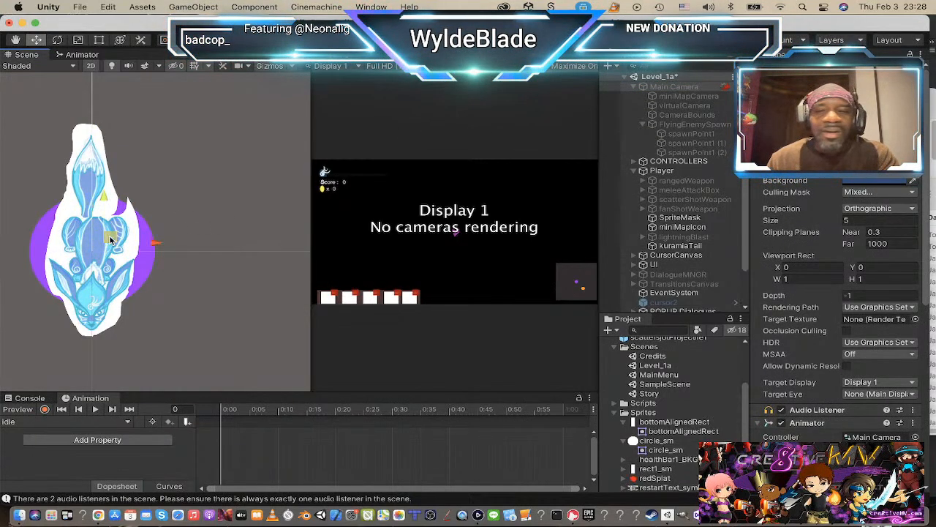
pyautogui.scroll(-3, 666, 248)
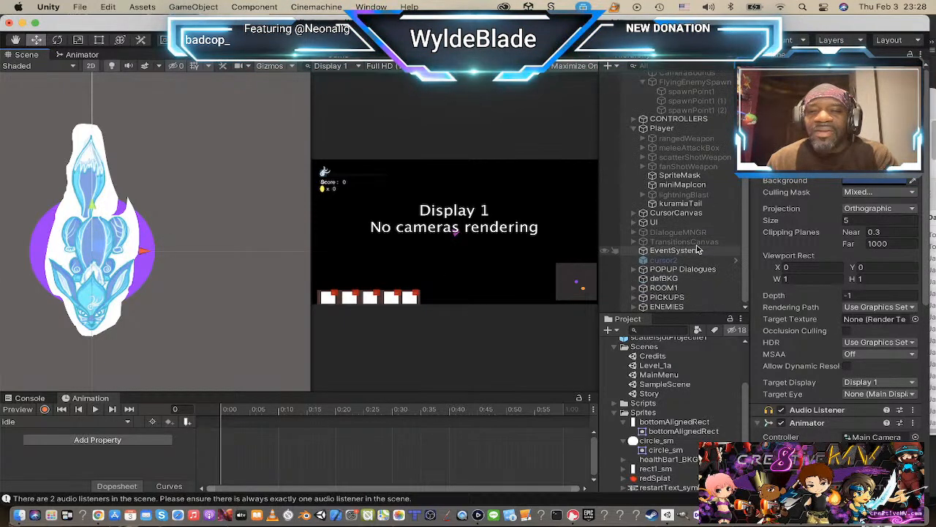
pyautogui.scroll(1, 699, 252)
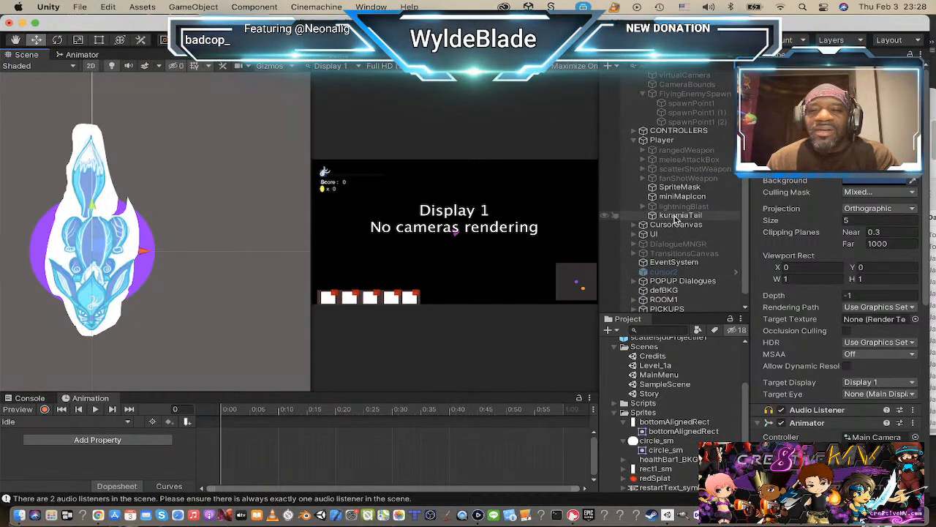
# Step: Nudge kuramiaTail slightly sideways in the Scene view so it lines up with the rear end of the Player's body
pyautogui.click(681, 215)
pyautogui.moveTo(93, 169); pyautogui.dragTo(105, 168)
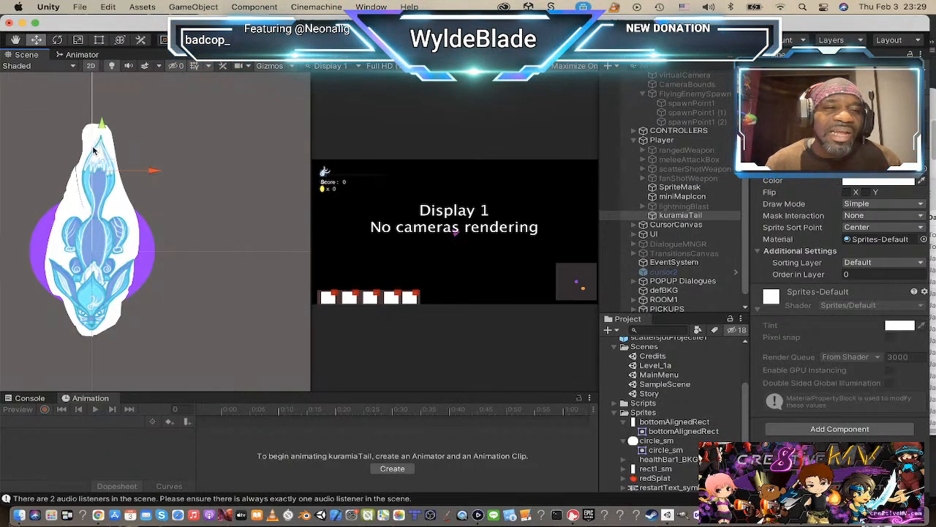
pyautogui.moveTo(154, 172); pyautogui.dragTo(152, 172)
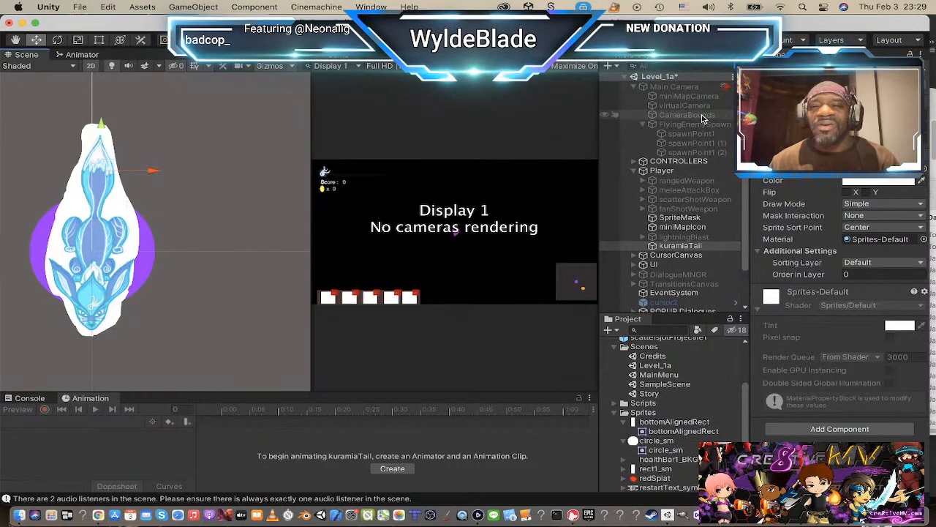
# Step: Reactivate the Main Camera object in Level_1a
pyautogui.scroll(2, 682, 126)
pyautogui.click(687, 96)
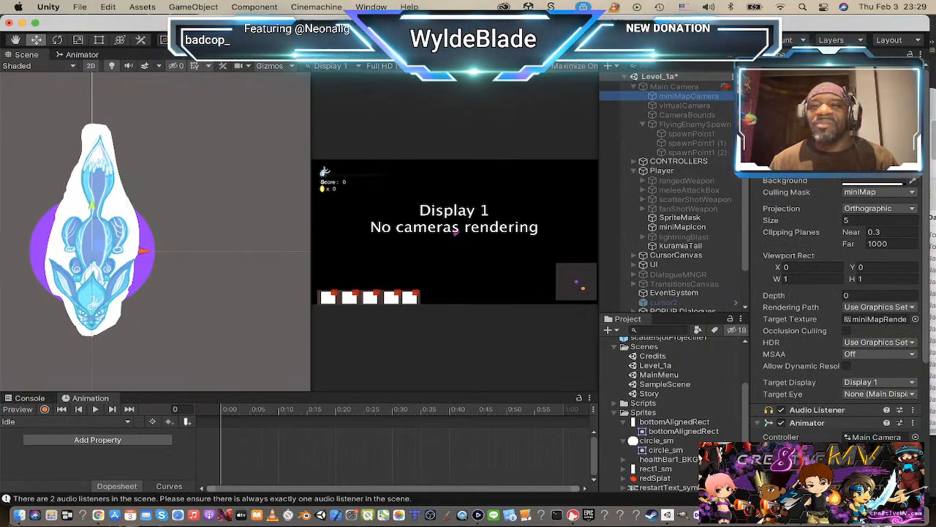
pyautogui.click(679, 87)
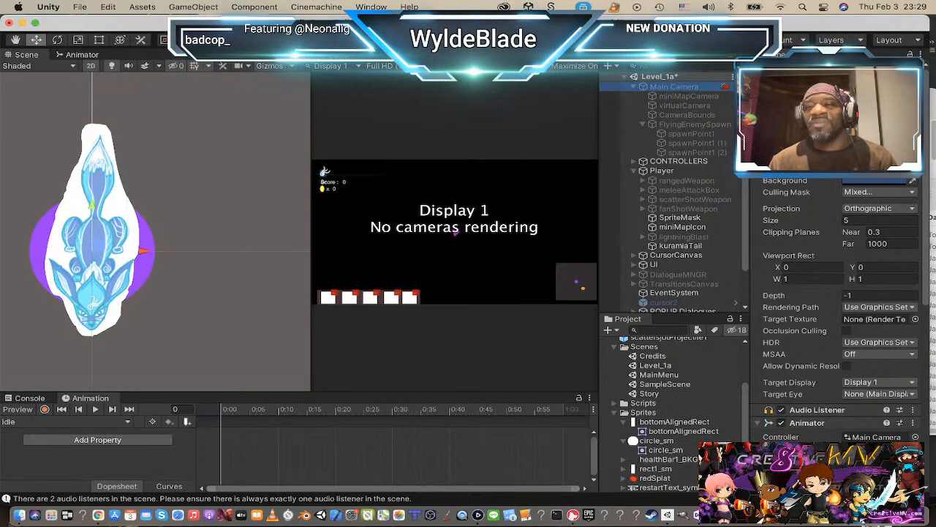
pyautogui.click(781, 68)
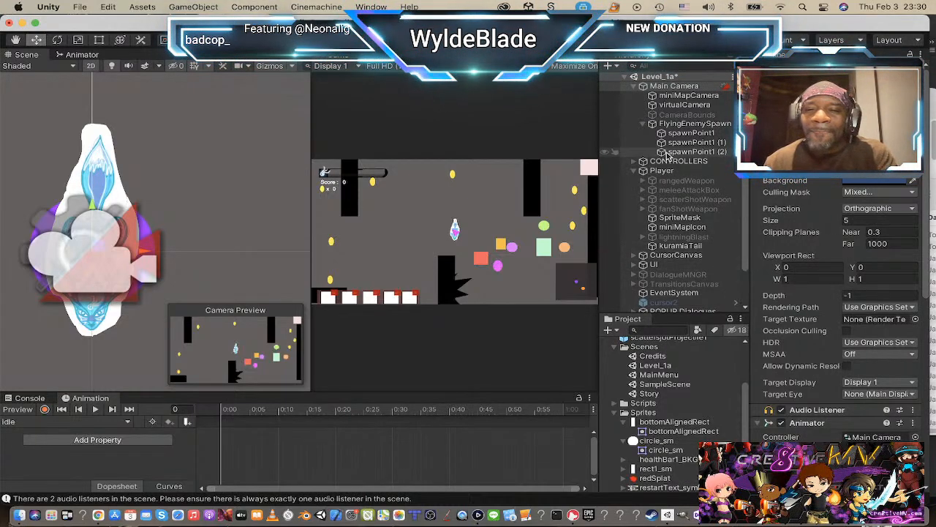
pyautogui.scroll(-3, 694, 180)
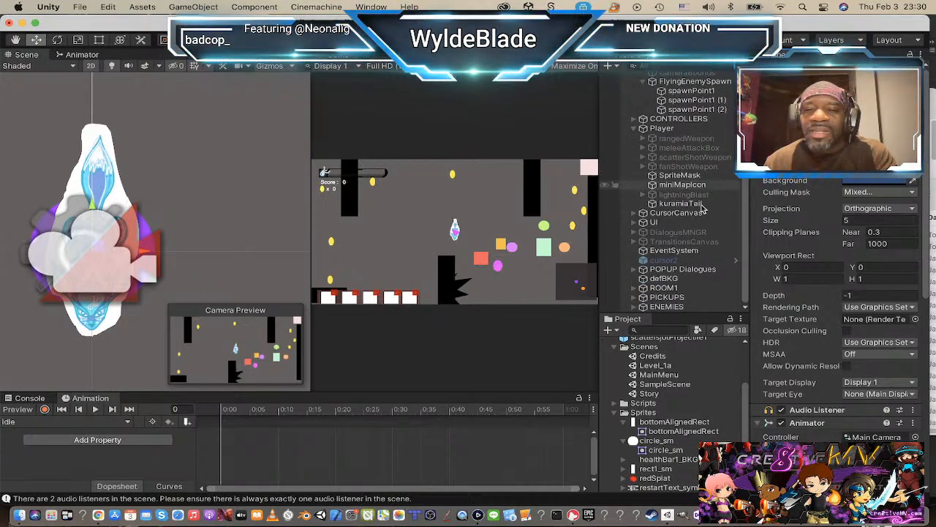
pyautogui.scroll(3, 688, 179)
pyautogui.click(662, 172)
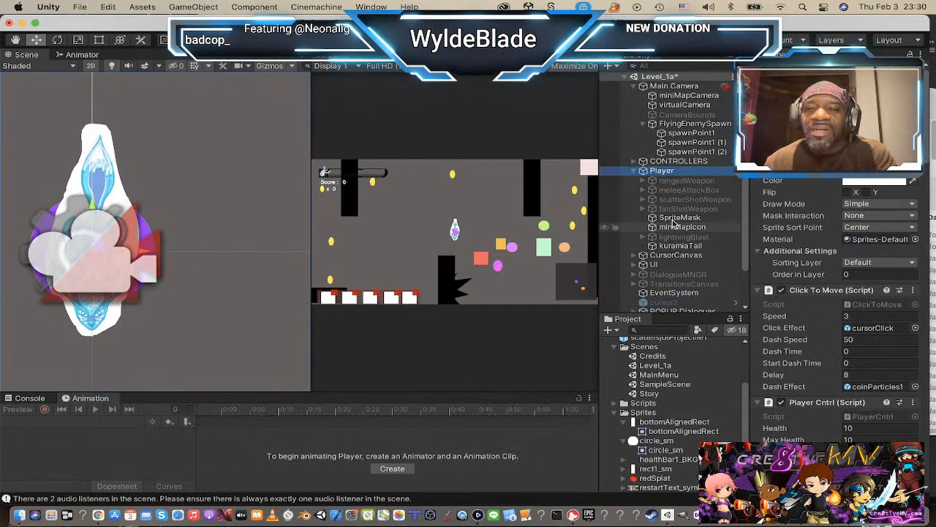
pyautogui.click(680, 227)
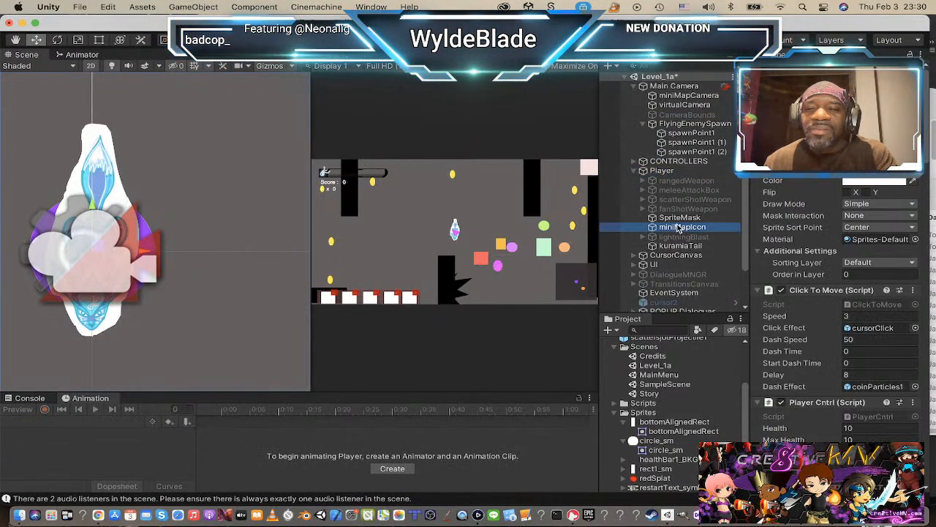
pyautogui.click(665, 171)
pyautogui.click(676, 246)
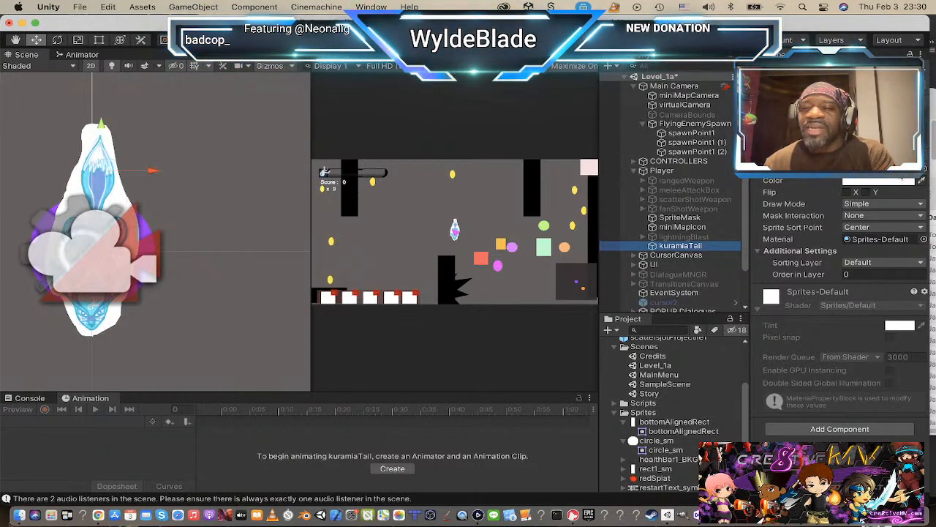
# Step: Give the kumarmiTailTemp sprite a custom pivot at the tail's base, about X 0.383, Y 0.036, and apply the import settings
pyautogui.scroll(-3, 669, 439)
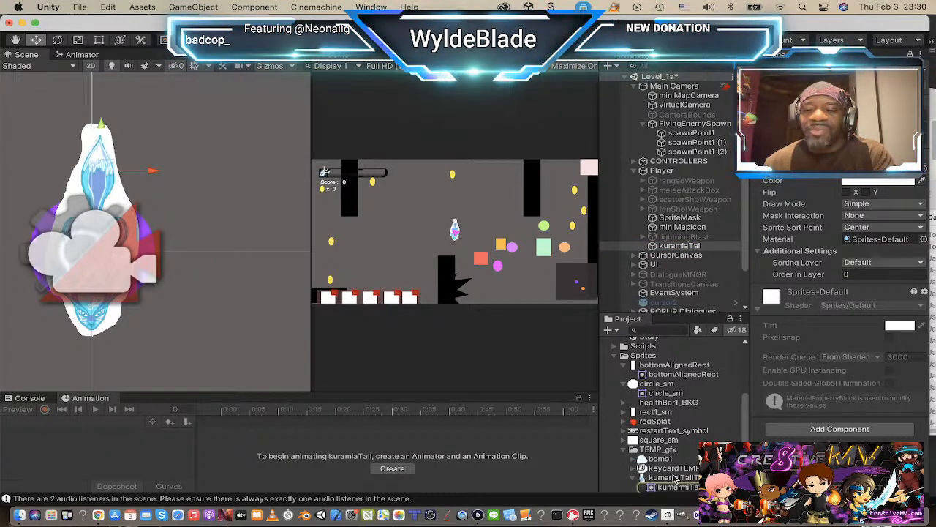
pyautogui.click(673, 478)
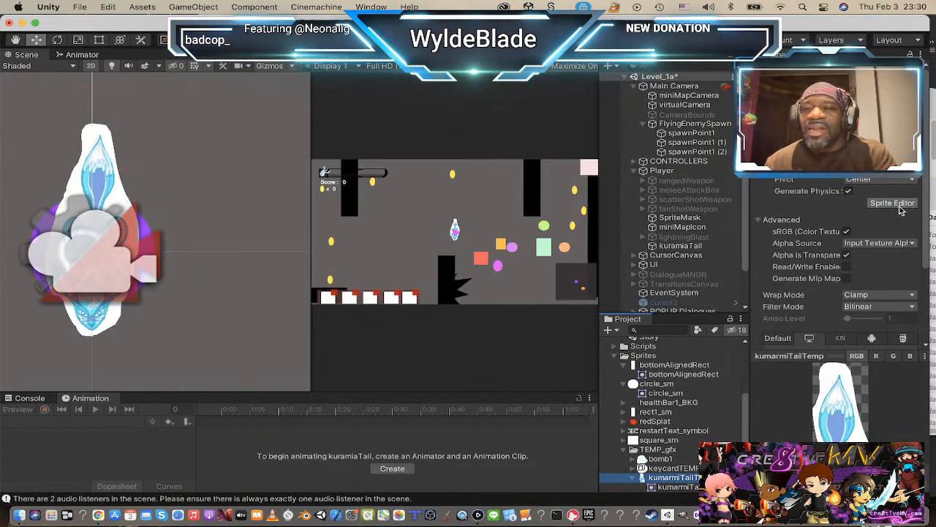
pyautogui.click(892, 203)
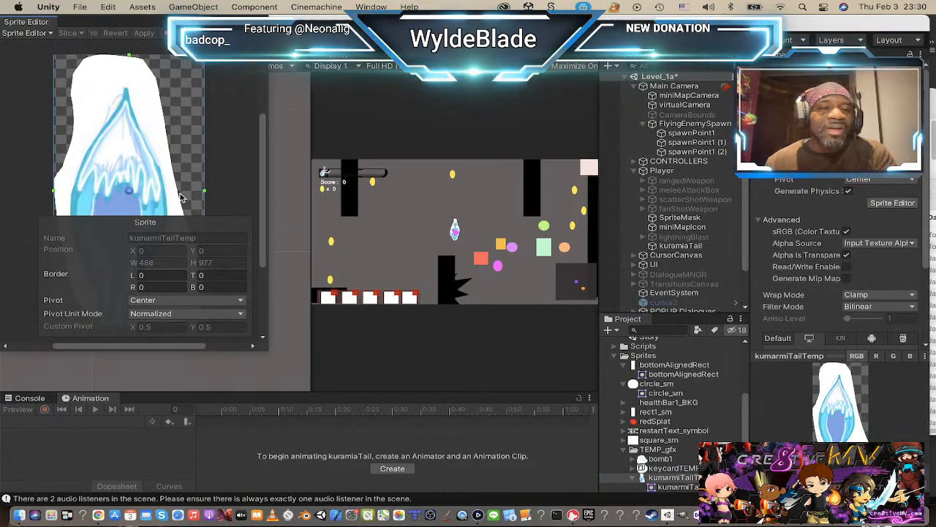
pyautogui.moveTo(264, 152); pyautogui.dragTo(260, 226)
pyautogui.moveTo(130, 58); pyautogui.dragTo(112, 184)
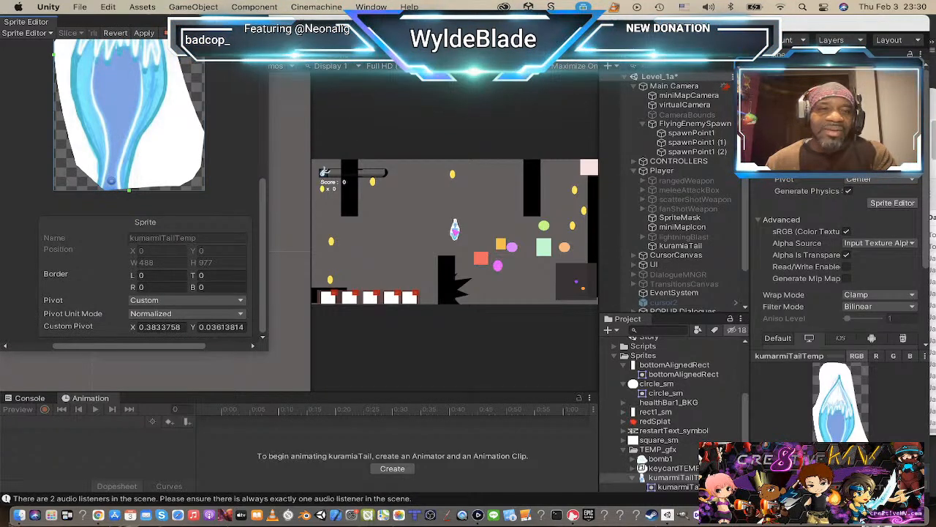
pyautogui.click(261, 23)
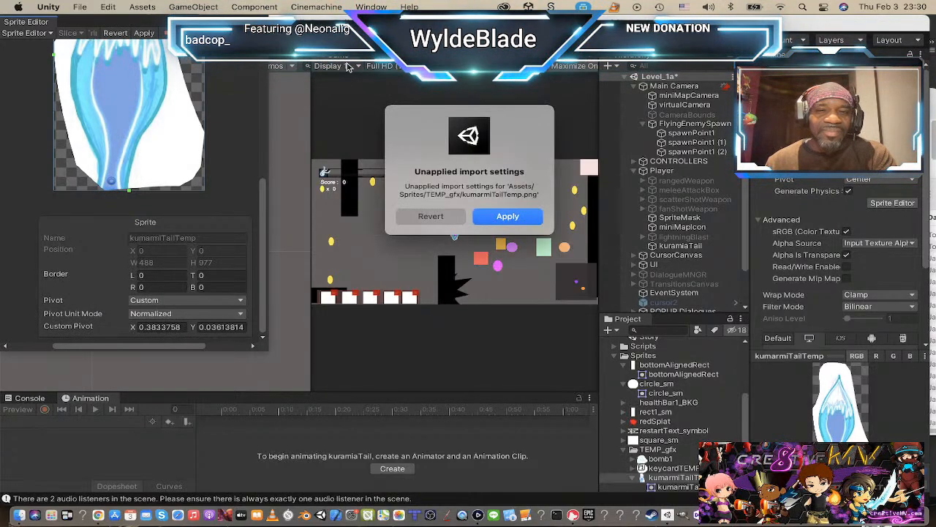
pyautogui.click(514, 216)
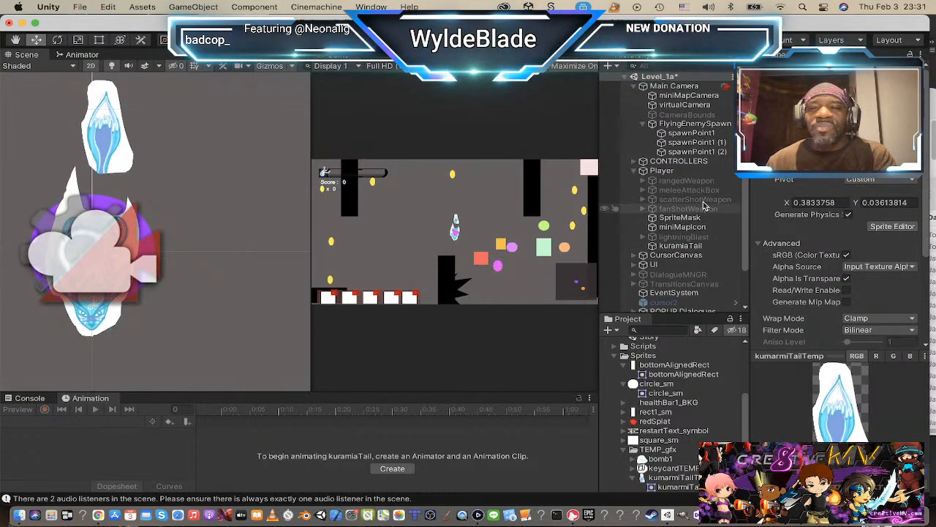
# Step: Move kuramiaTail down and slightly left in the Scene view so its base meets the rear end of the Player's body again
pyautogui.click(682, 246)
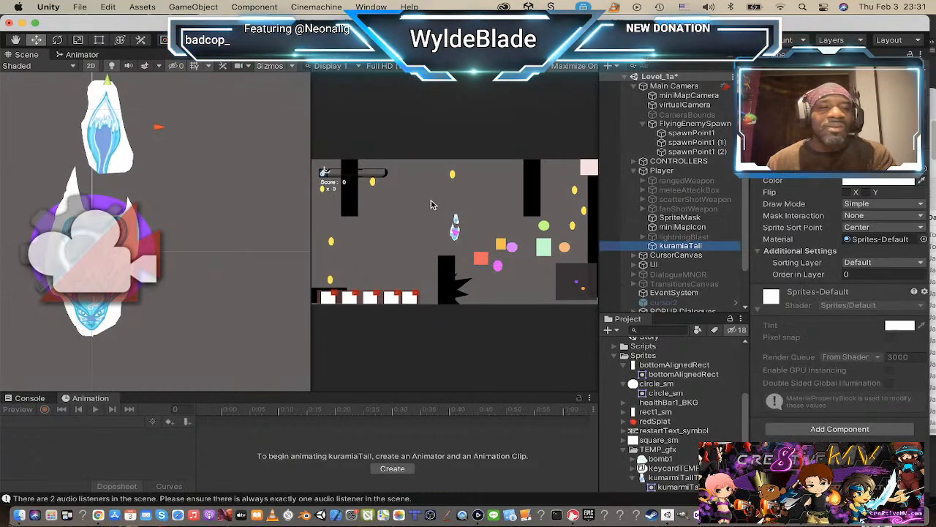
pyautogui.moveTo(106, 87); pyautogui.dragTo(101, 128)
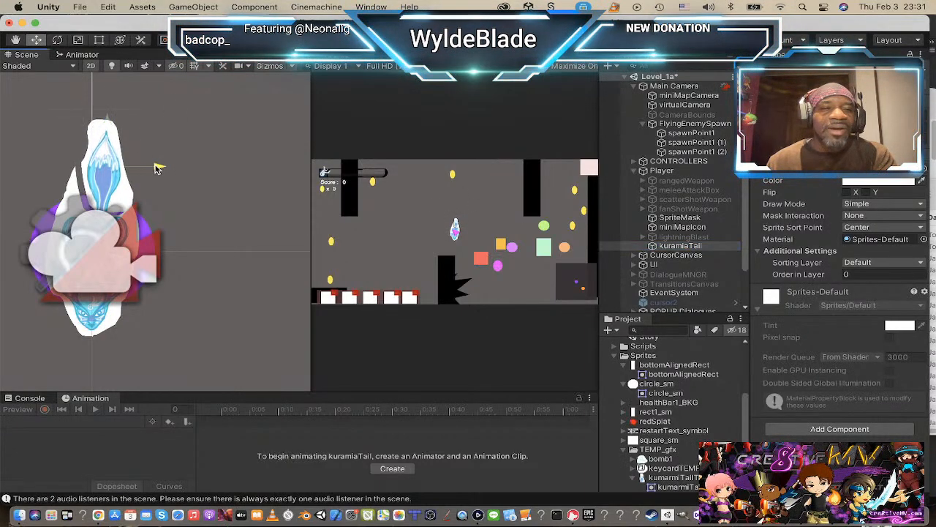
pyautogui.moveTo(156, 168); pyautogui.dragTo(149, 168)
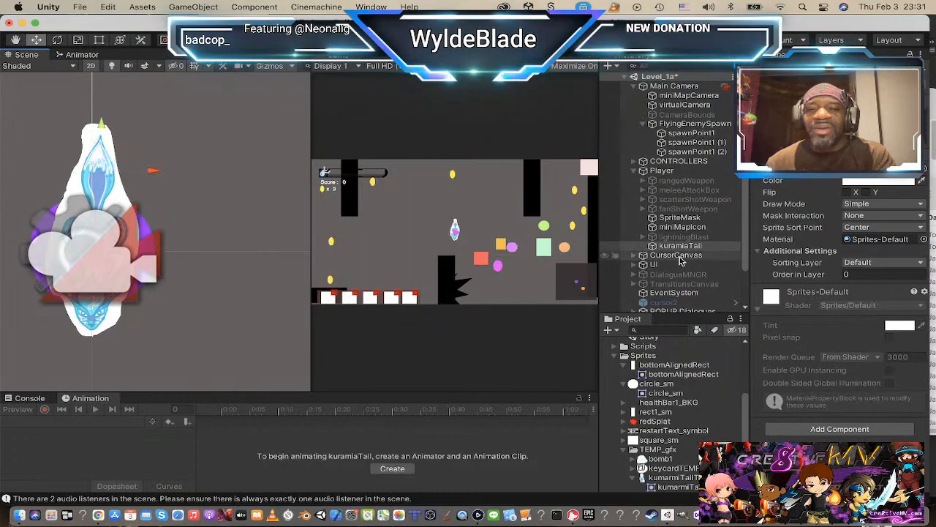
# Step: Play-test the level by moving the Player in all directions to check the body and tail sprites, and exit Play mode
pyautogui.click(661, 170)
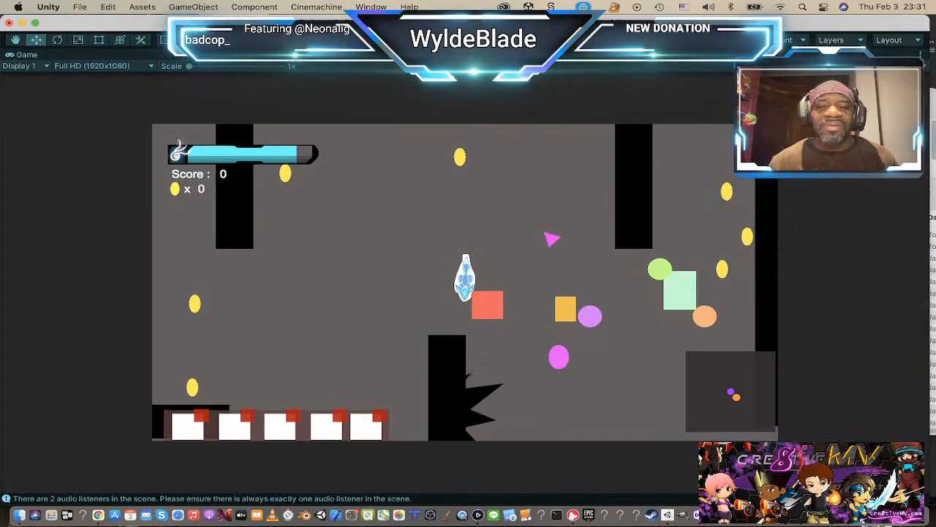
pyautogui.press('d')
pyautogui.press('w')
pyautogui.press('a')
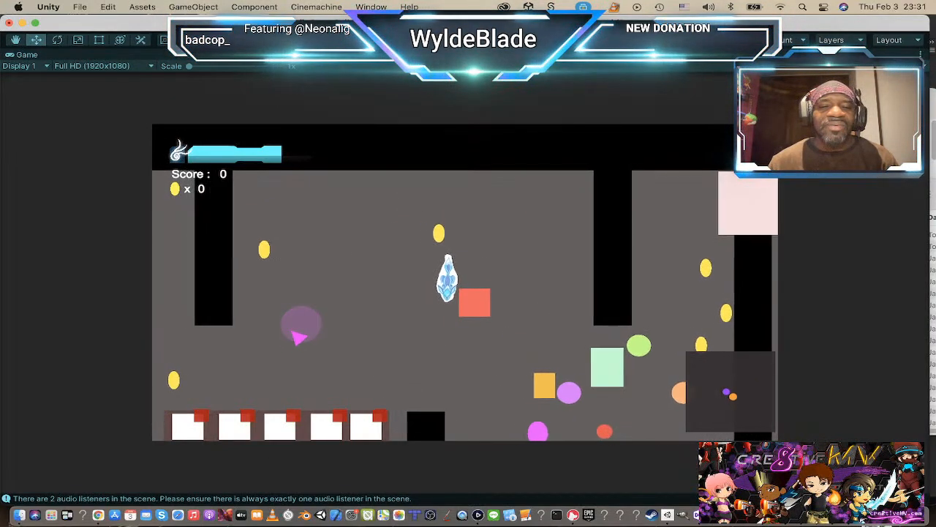
pyautogui.press('s')
pyautogui.press('a')
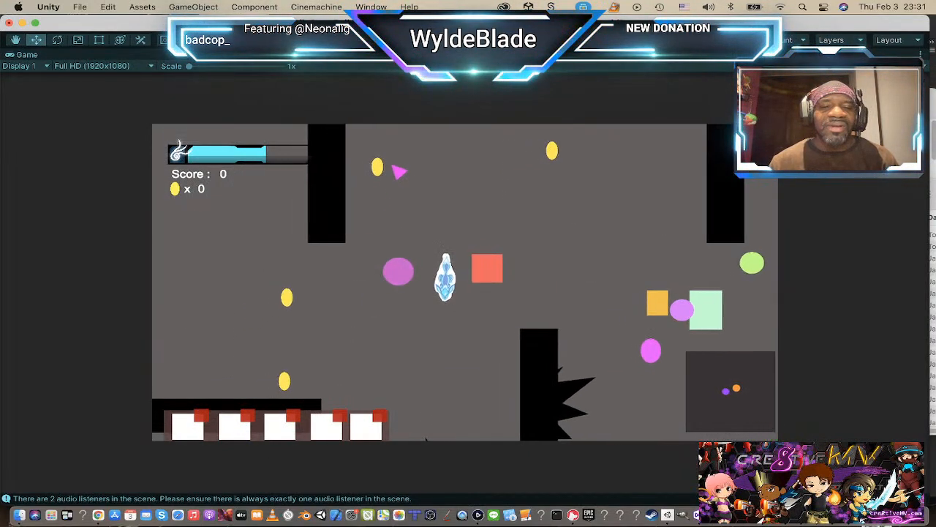
pyautogui.press('w')
pyautogui.press('d')
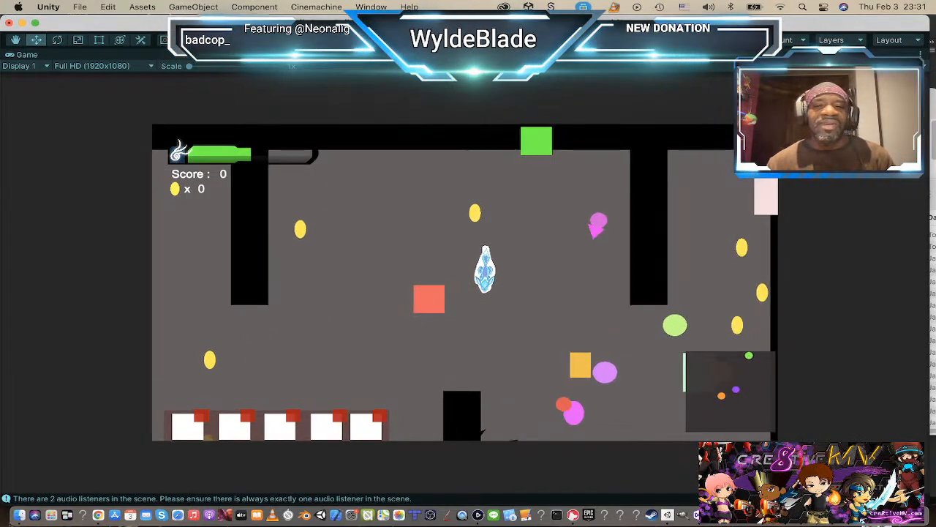
pyautogui.press('s')
pyautogui.press('w')
pyautogui.press('a')
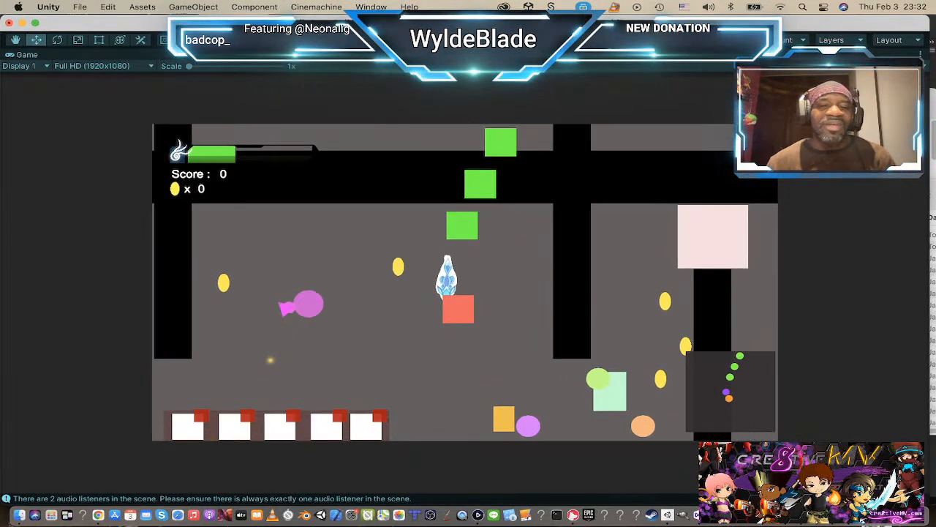
pyautogui.press('s')
pyautogui.press('d')
pyautogui.press('a')
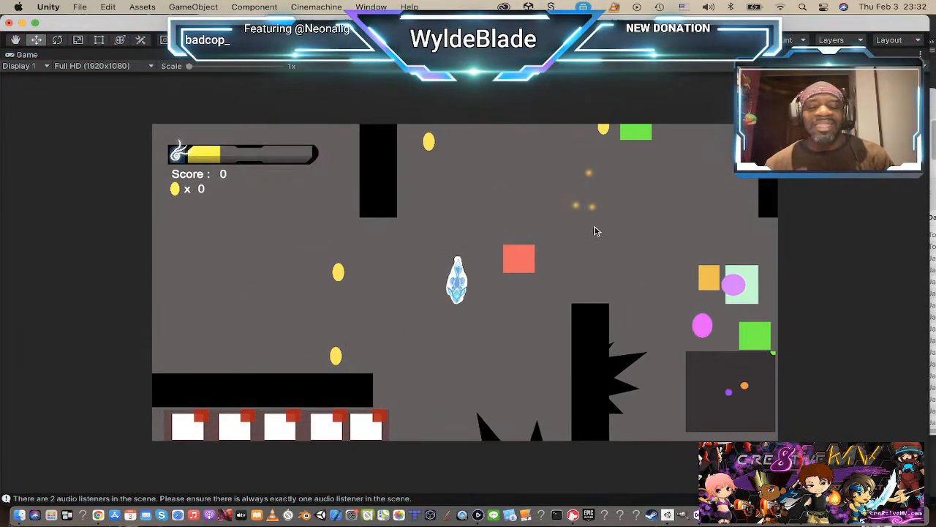
pyautogui.press('t')
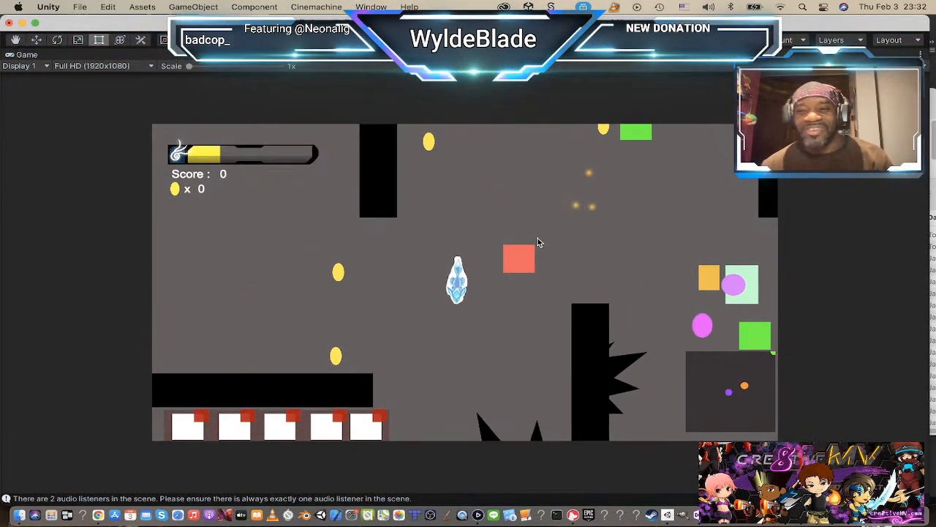
pyautogui.press('super+p')
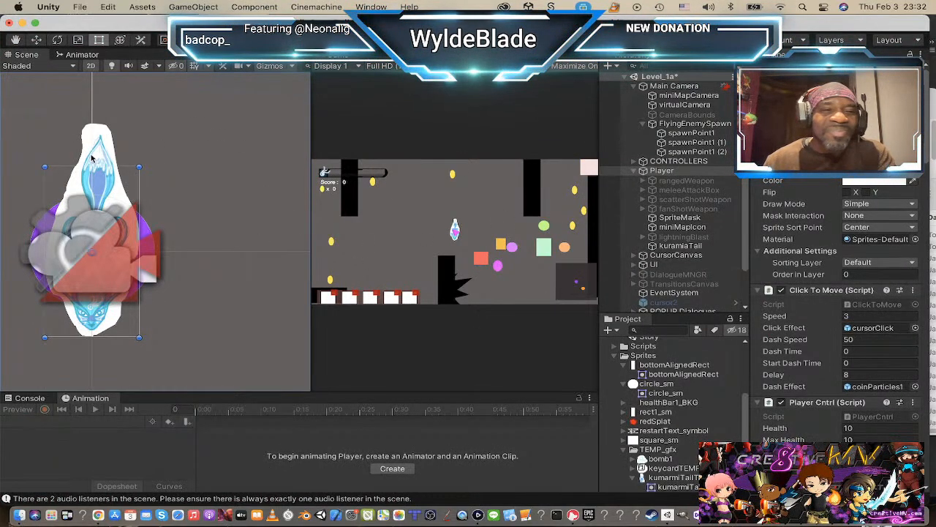
# Step: Rotate the Player about 90 degrees counterclockwise in the Scene view so the head faces right
pyautogui.click(674, 160)
pyautogui.click(669, 170)
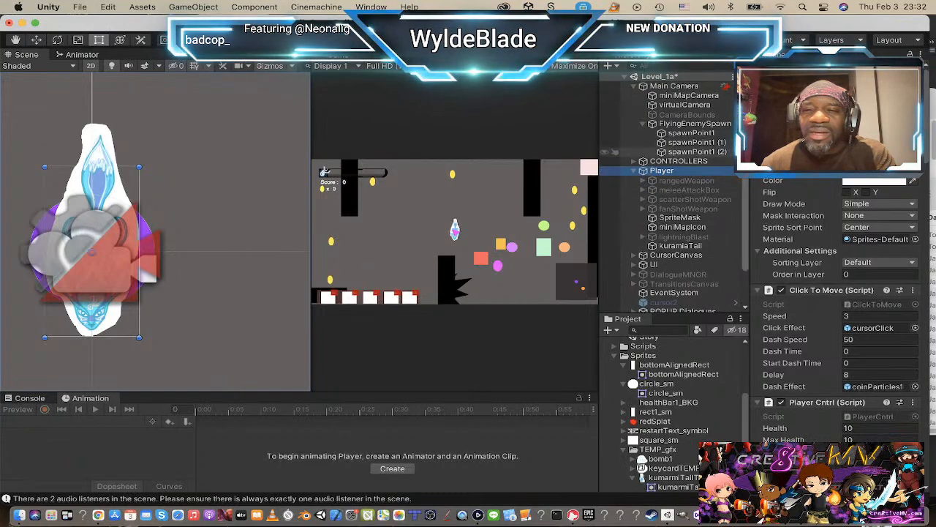
pyautogui.click(668, 162)
pyautogui.click(667, 172)
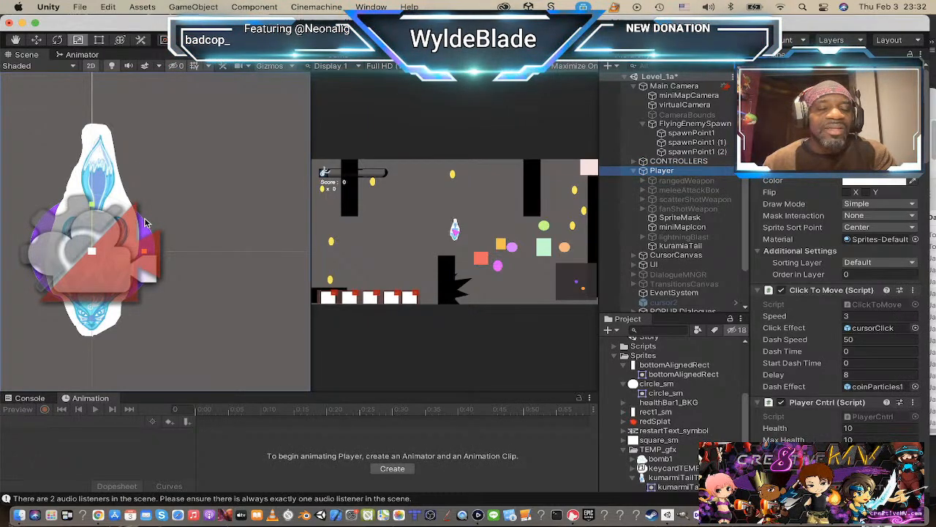
pyautogui.press('e')
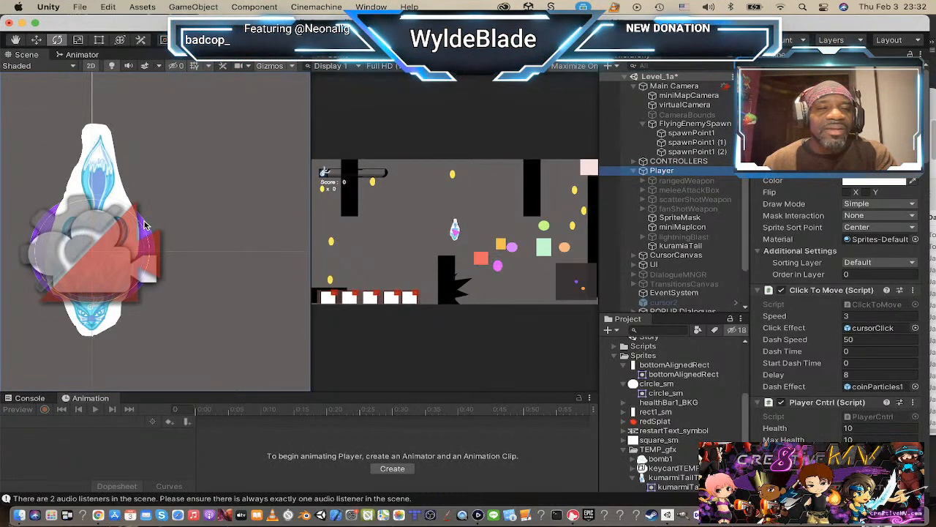
pyautogui.moveTo(144, 225); pyautogui.dragTo(89, 199)
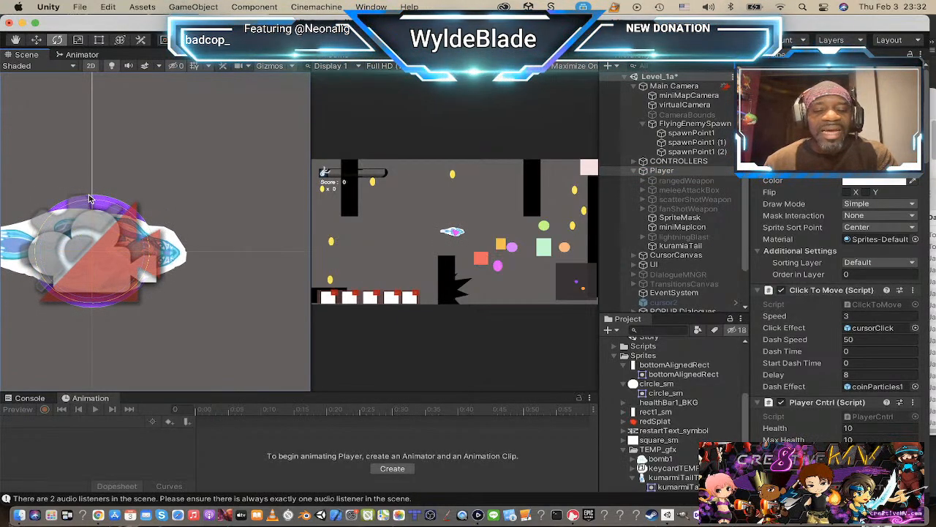
# Step: Scale the Player up uniformly in the Scene view to nearly three times its size
pyautogui.press('r')
pyautogui.moveTo(92, 249); pyautogui.dragTo(173, 239)
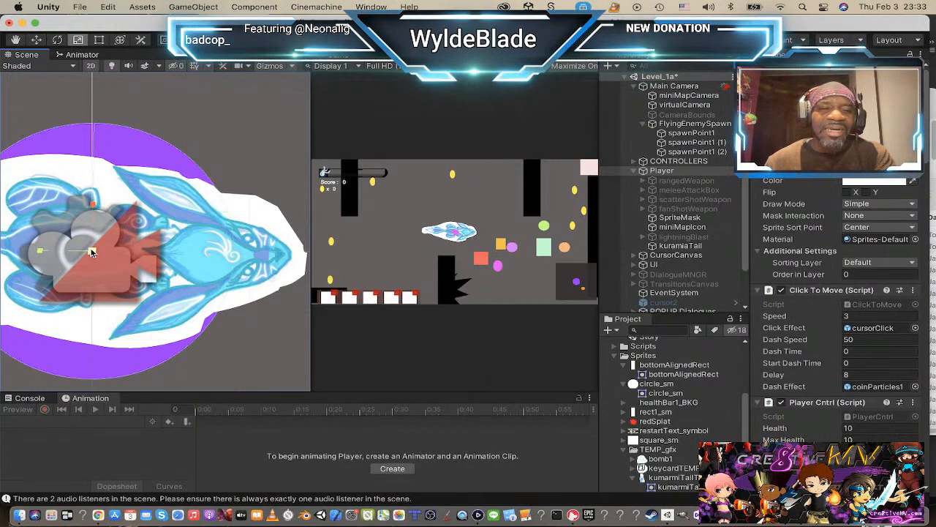
pyautogui.scroll(-2, 85, 253)
pyautogui.scroll(3, 85, 253)
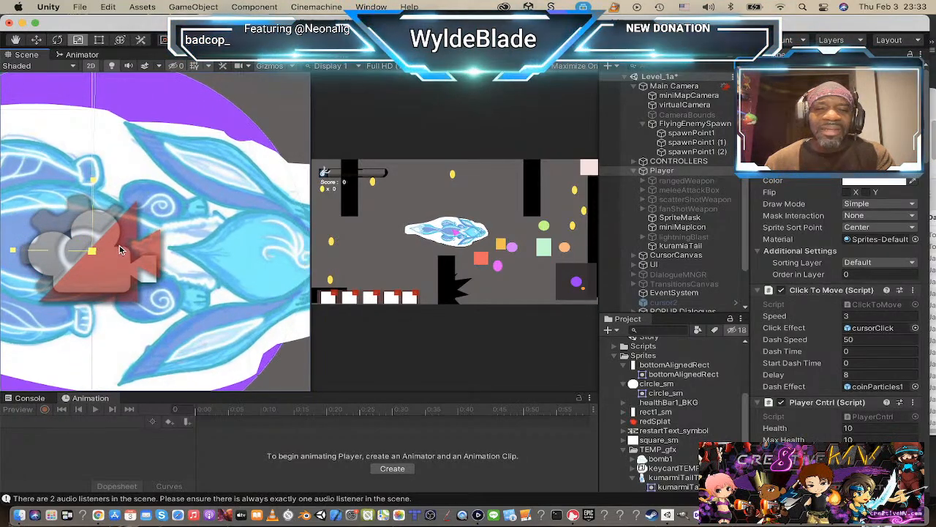
pyautogui.scroll(-1, 106, 251)
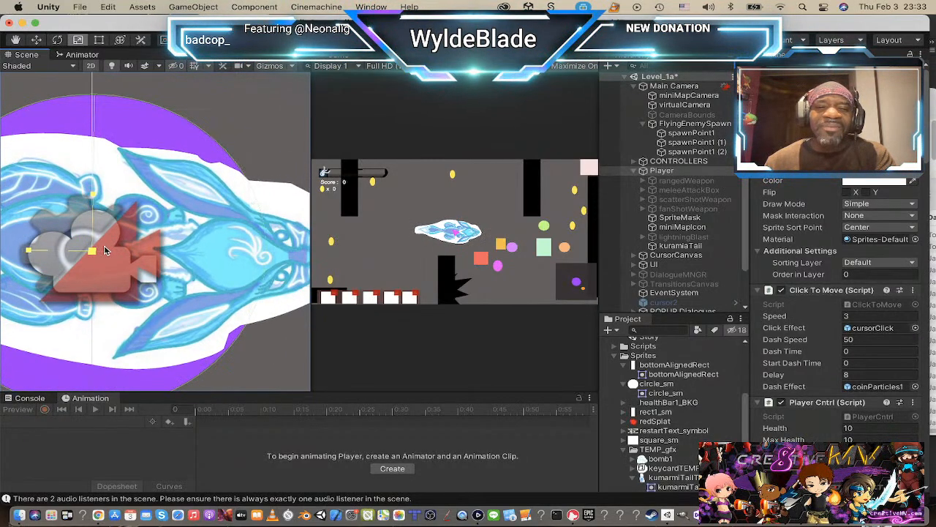
pyautogui.moveTo(104, 246); pyautogui.dragTo(102, 243)
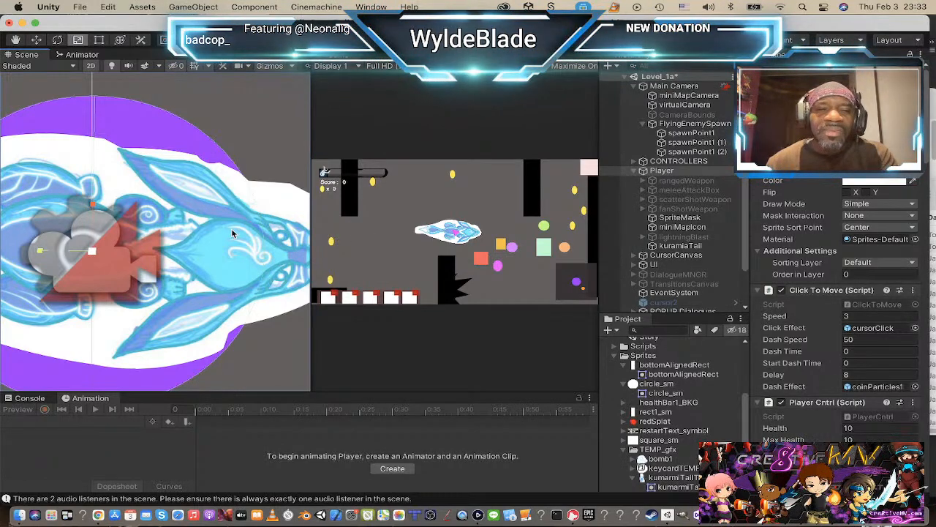
pyautogui.scroll(-6, 165, 217)
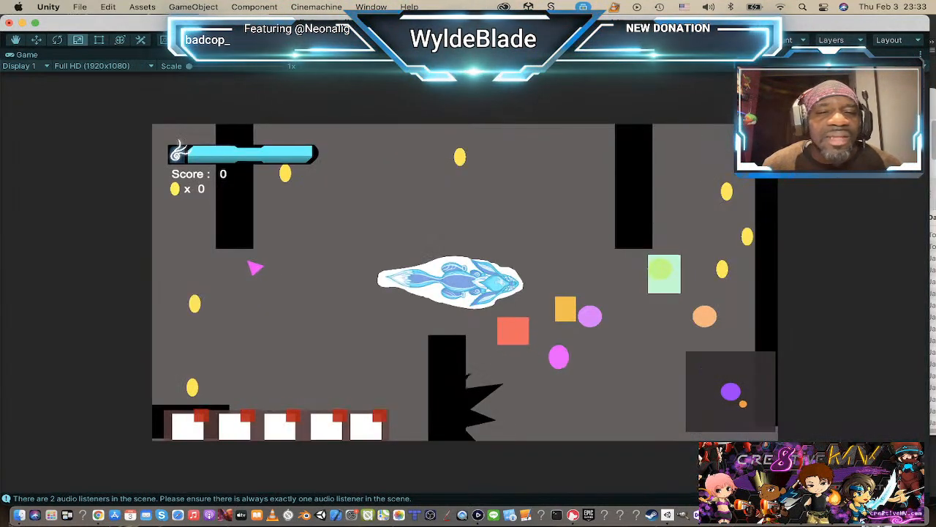
# Step: Play-test the level with the enlarged Player, moving it in all directions around the spiked wall, and exit Play mode
pyautogui.click(550, 294)
pyautogui.click(576, 336)
pyautogui.press('d')
pyautogui.press('s')
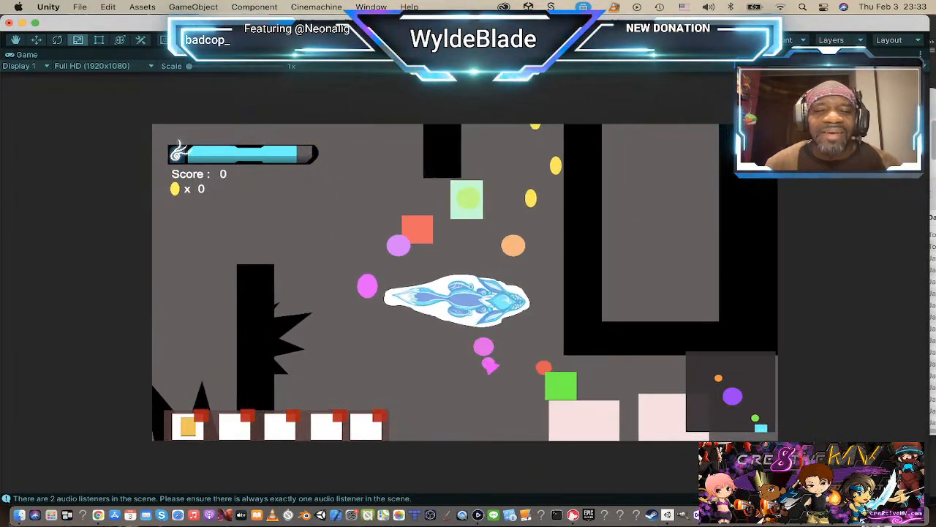
pyautogui.press('a')
pyautogui.press('w')
pyautogui.press('a')
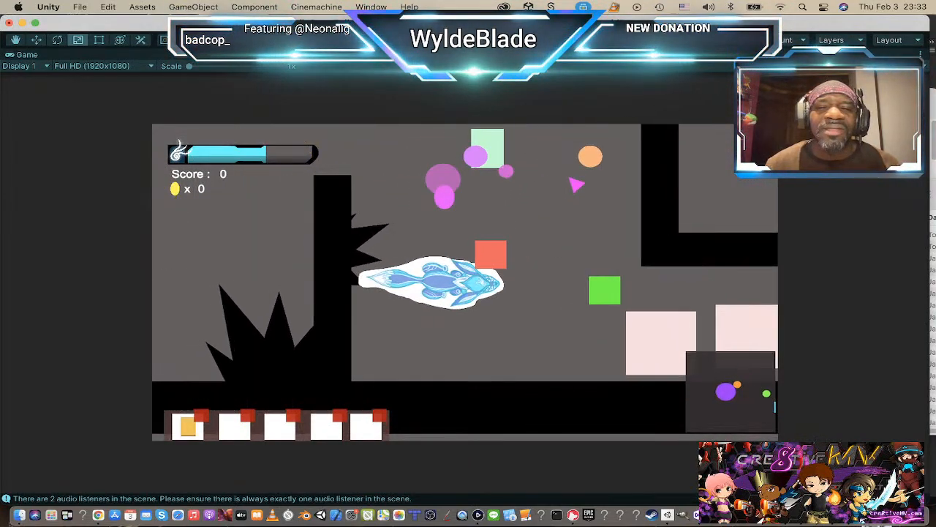
pyautogui.press('w')
pyautogui.press('d')
pyautogui.press('w')
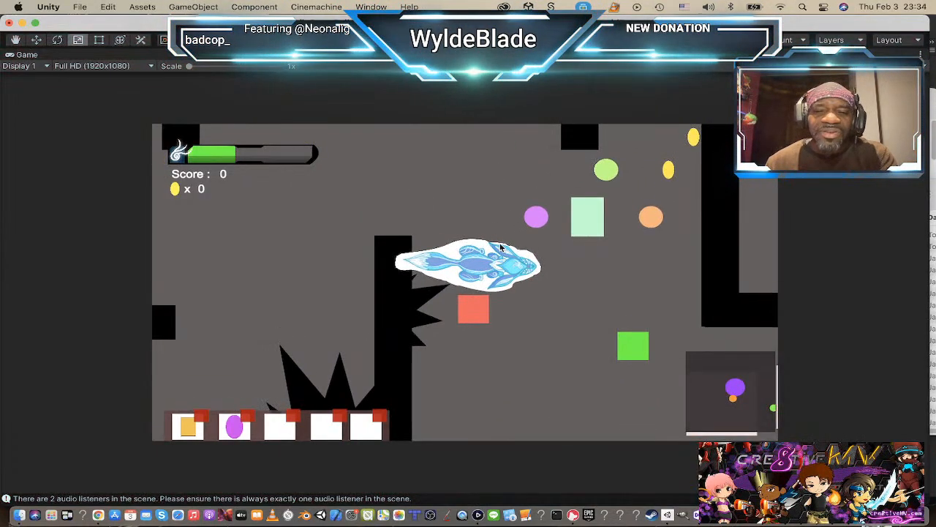
pyautogui.press('super+p')
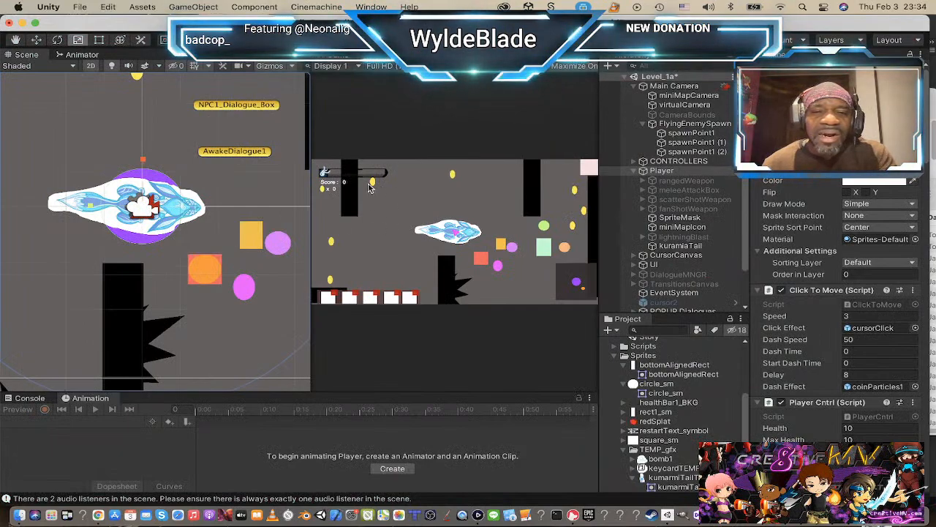
# Step: Scale the Player down slightly and play-test the level, steering it up and right past the coins
pyautogui.click(647, 173)
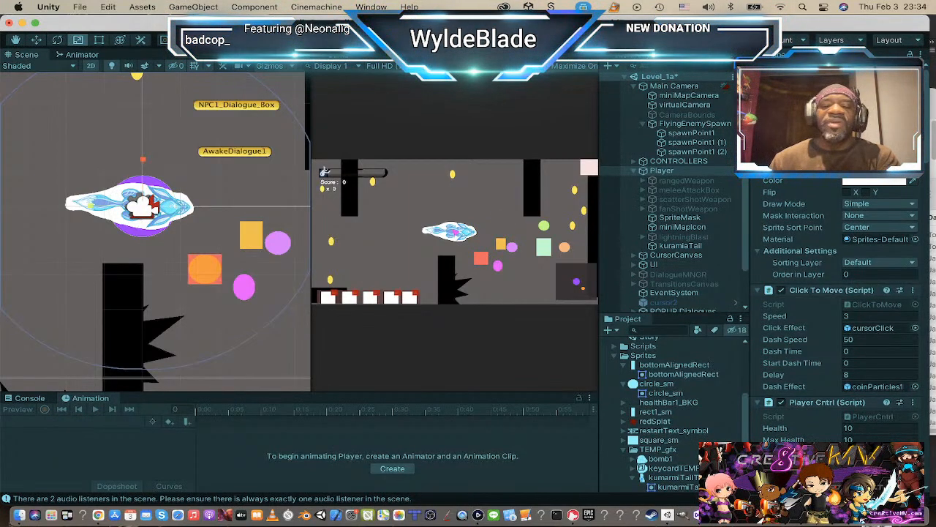
pyautogui.press('w')
pyautogui.press('d')
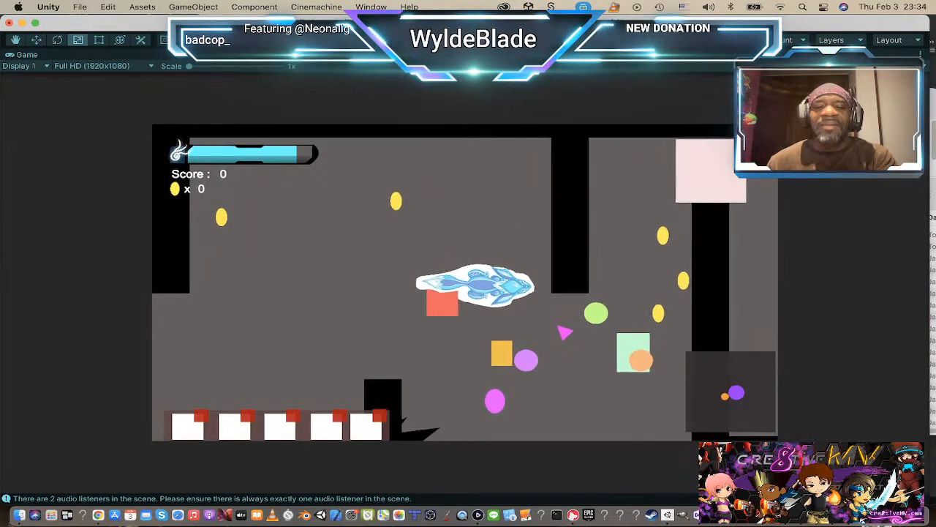
pyautogui.press('d')
pyautogui.press('s')
pyautogui.press('w')
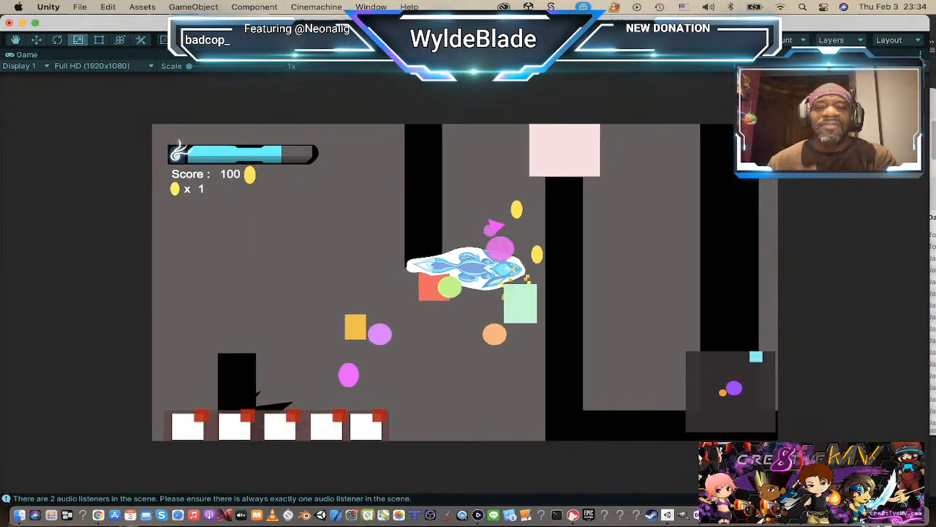
pyautogui.press('w')
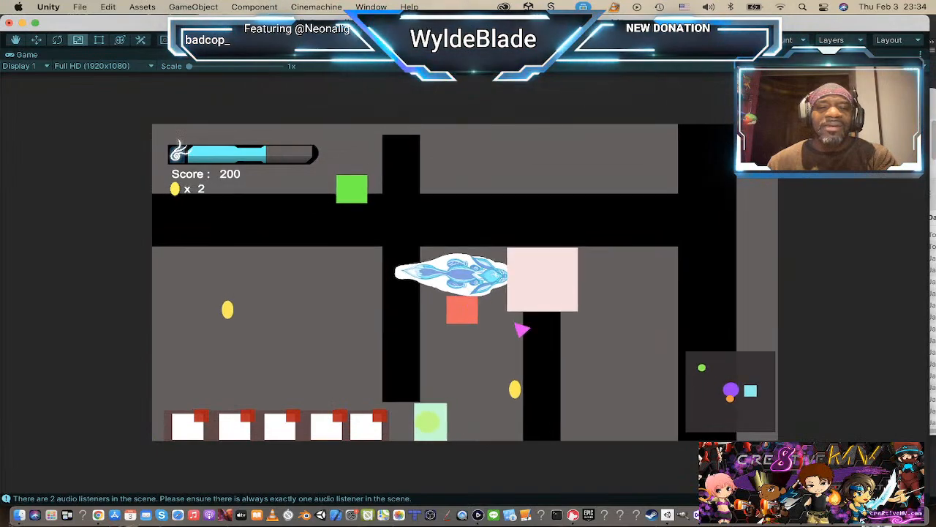
# Step: Test how the Player moves and fits in the narrow passage beside the pale pink block, and exit Play mode
pyautogui.press('d')
pyautogui.click(499, 350)
pyautogui.press('a')
pyautogui.click(458, 353)
pyautogui.click(444, 361)
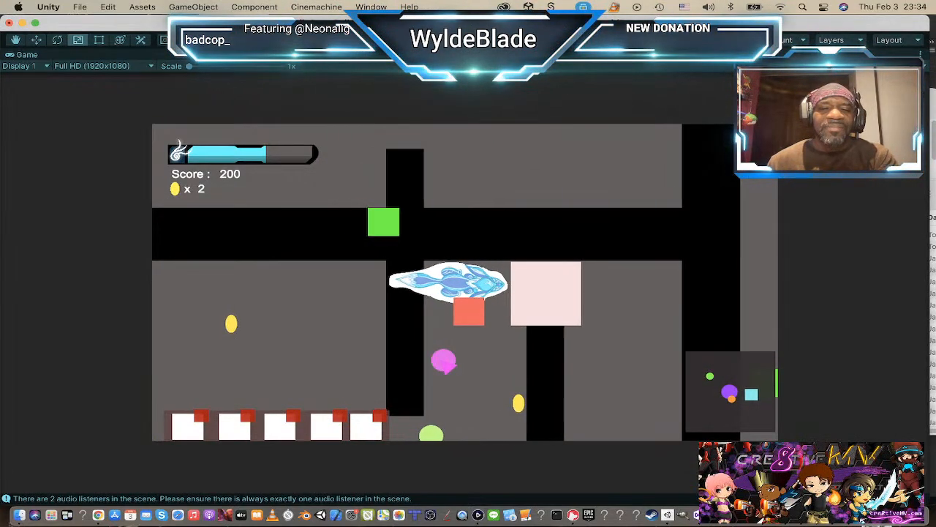
pyautogui.press('d')
pyautogui.click(535, 385)
pyautogui.click(447, 372)
pyautogui.click(457, 381)
pyautogui.click(466, 380)
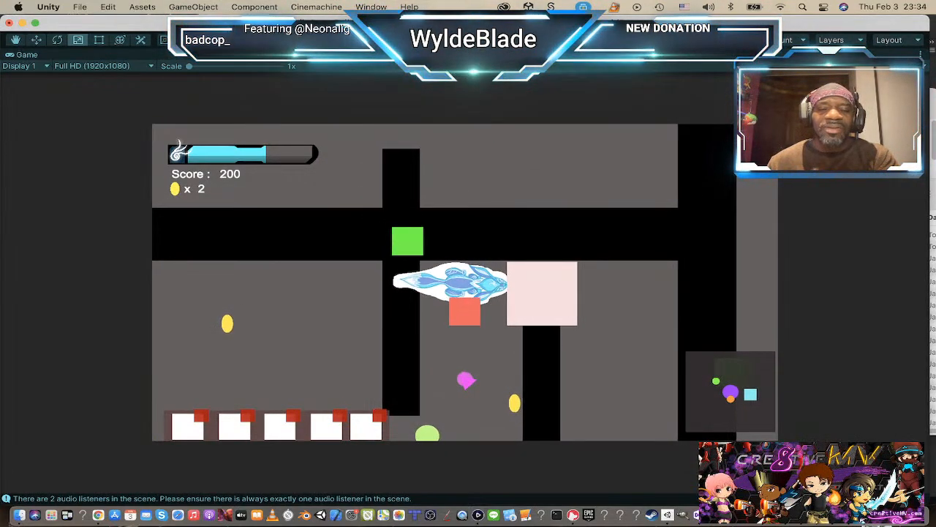
pyautogui.click(472, 383)
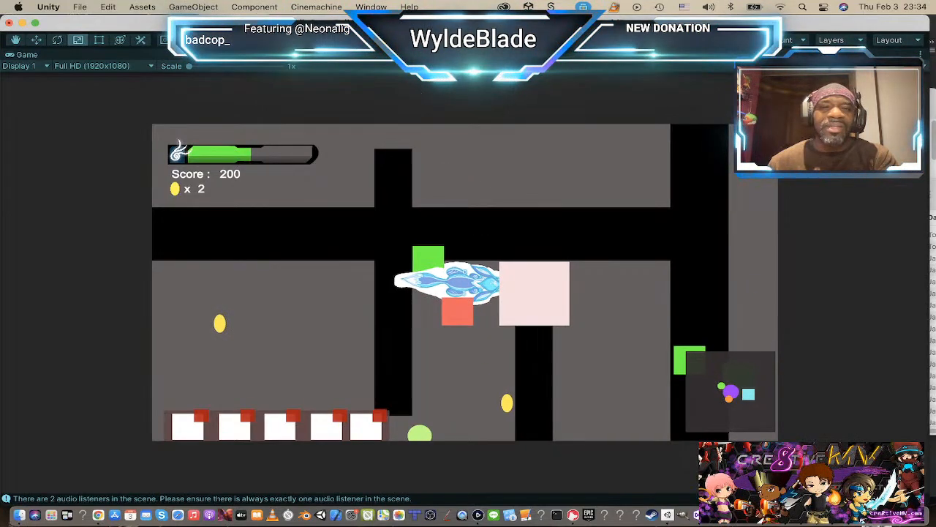
pyautogui.press('super+p')
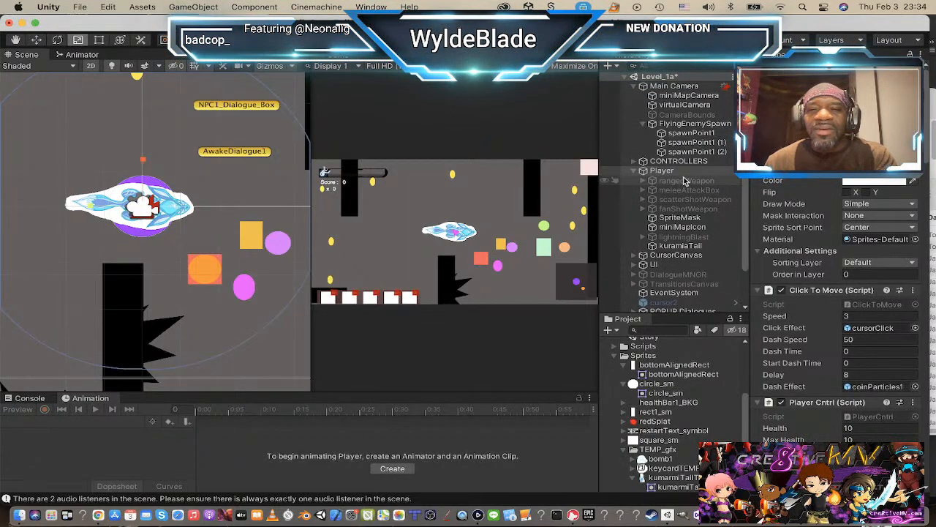
# Step: Select the Player and open its Circle Collider 2D for editing to check the outline against the sprite
pyautogui.click(659, 170)
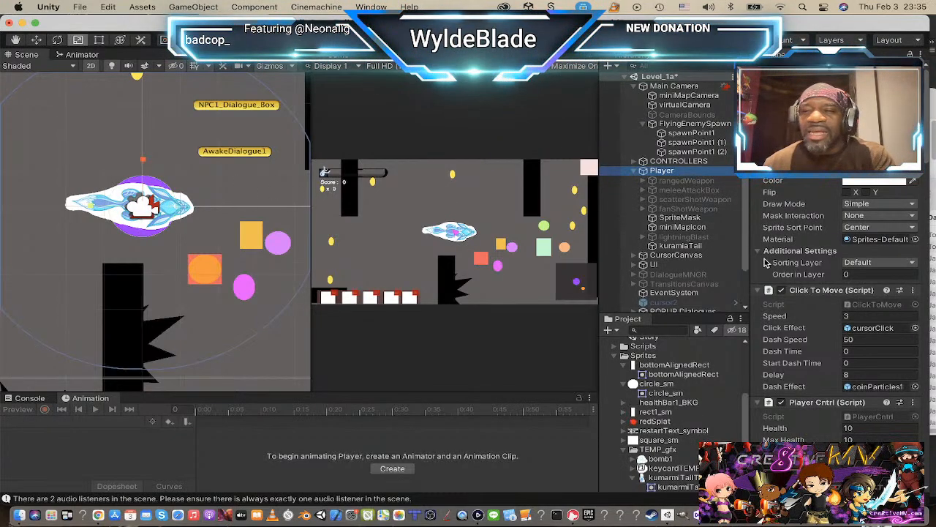
pyautogui.scroll(-10, 838, 241)
pyautogui.scroll(-8, 838, 241)
pyautogui.scroll(3, 837, 241)
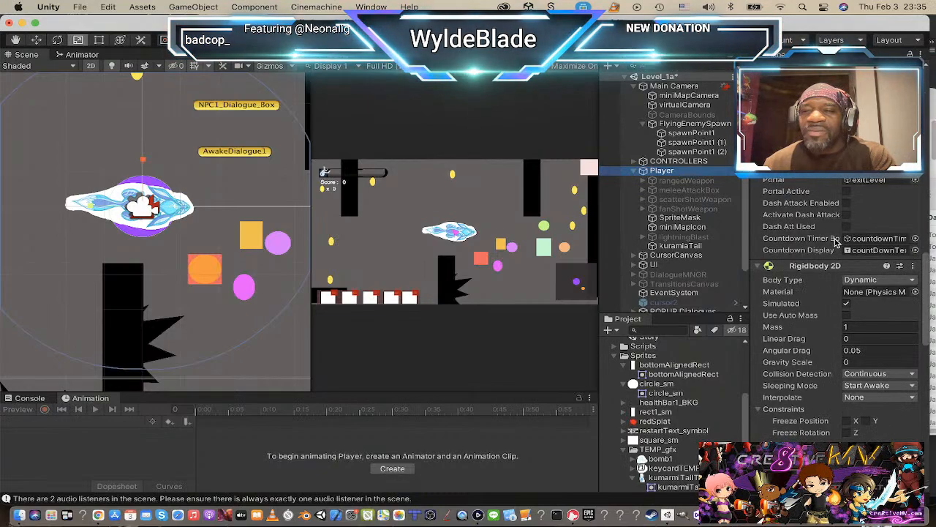
pyautogui.scroll(-5, 878, 286)
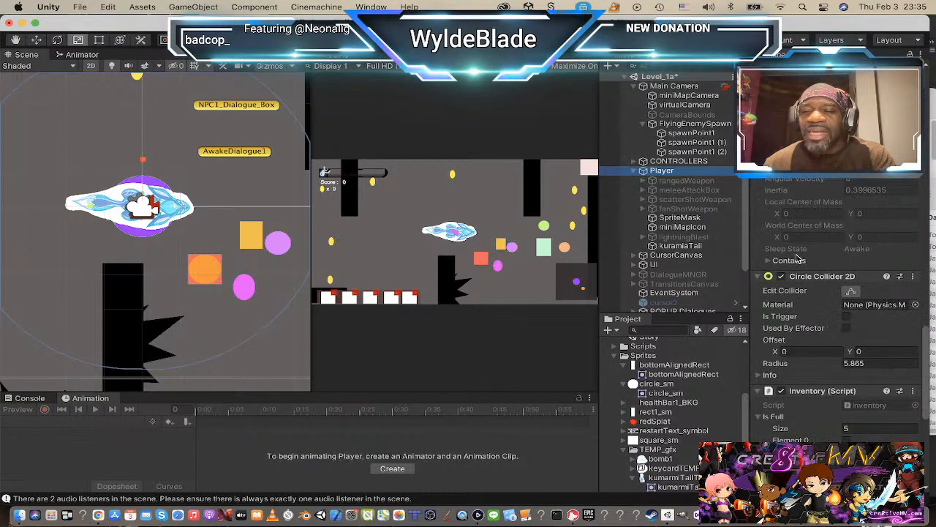
pyautogui.click(852, 292)
pyautogui.scroll(3, 129, 188)
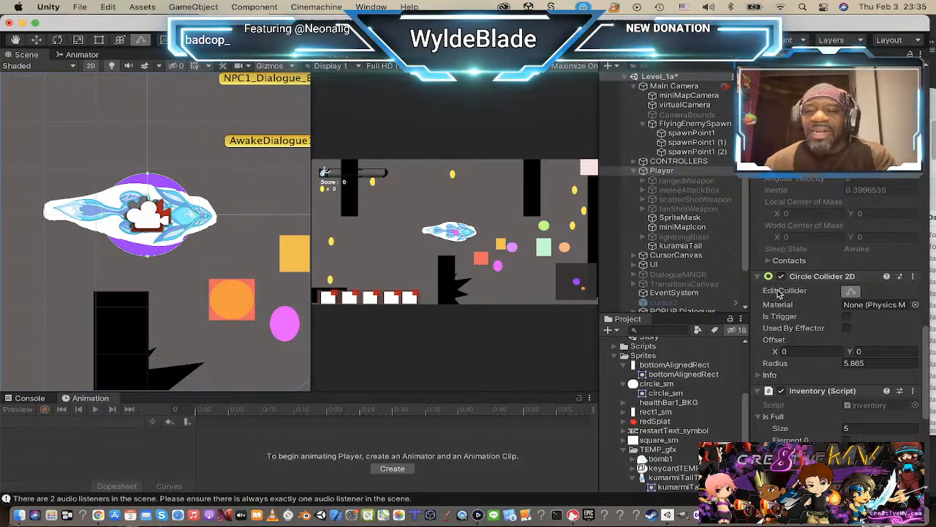
# Step: Add a Capsule Collider 2D component to the Player and disable its Circle Collider 2D
pyautogui.scroll(-6, 781, 293)
pyautogui.scroll(3, 788, 245)
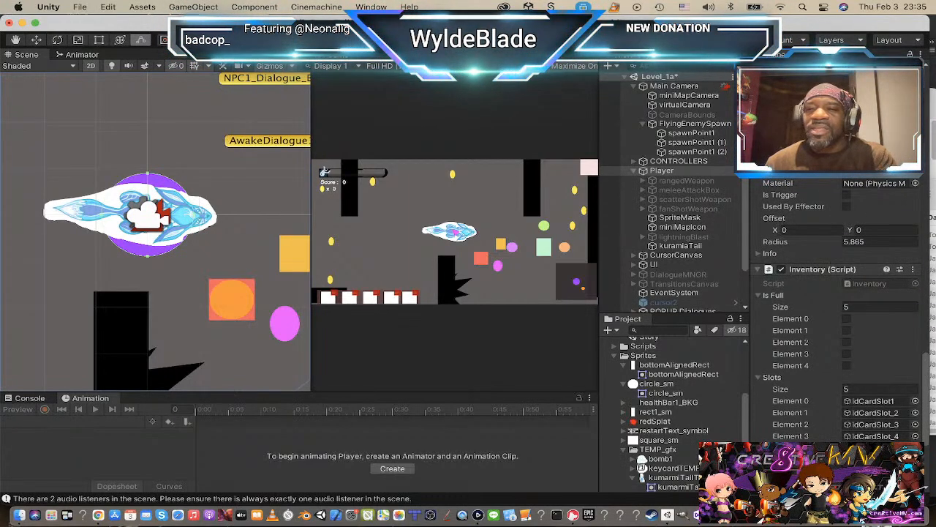
pyautogui.scroll(-5, 839, 307)
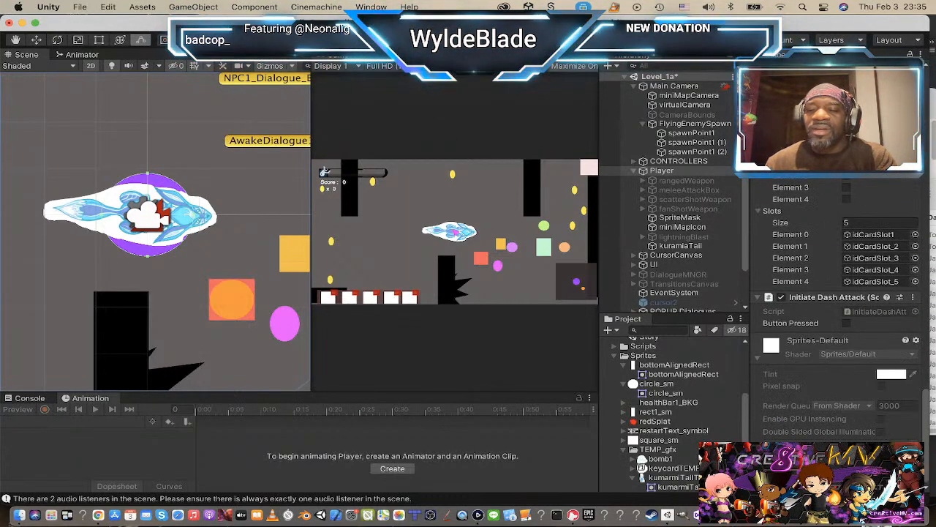
pyautogui.press('super+shift+a')
pyautogui.write('enem')
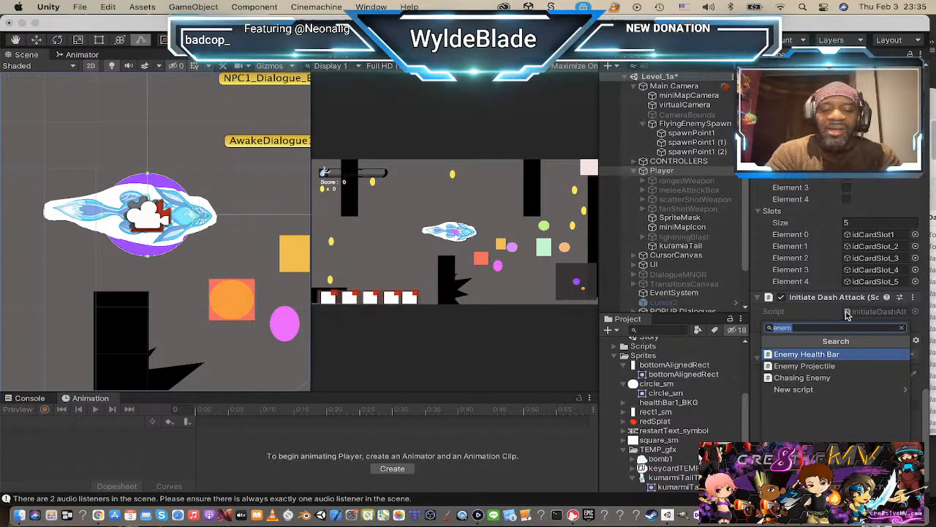
pyautogui.press('BackSpace')
pyautogui.press('BackSpace')
pyautogui.press('BackSpace')
pyautogui.press('BackSpace')
pyautogui.write('box')
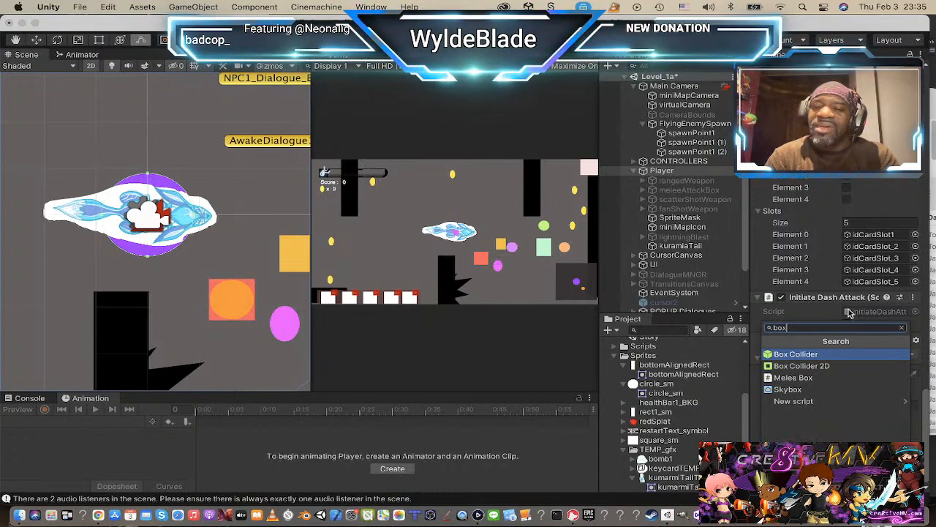
pyautogui.press('BackSpace')
pyautogui.press('BackSpace')
pyautogui.press('BackSpace')
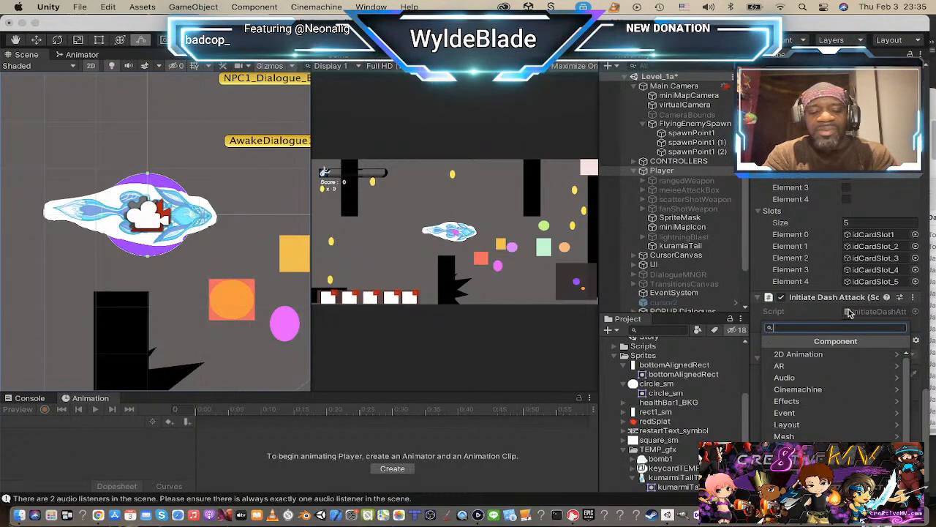
pyautogui.write('caps')
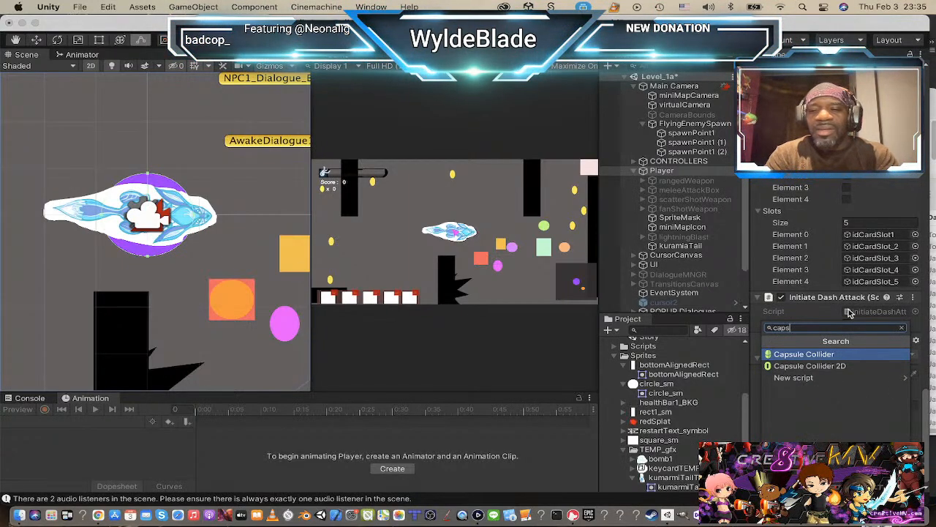
pyautogui.press('Down')
pyautogui.press('Return')
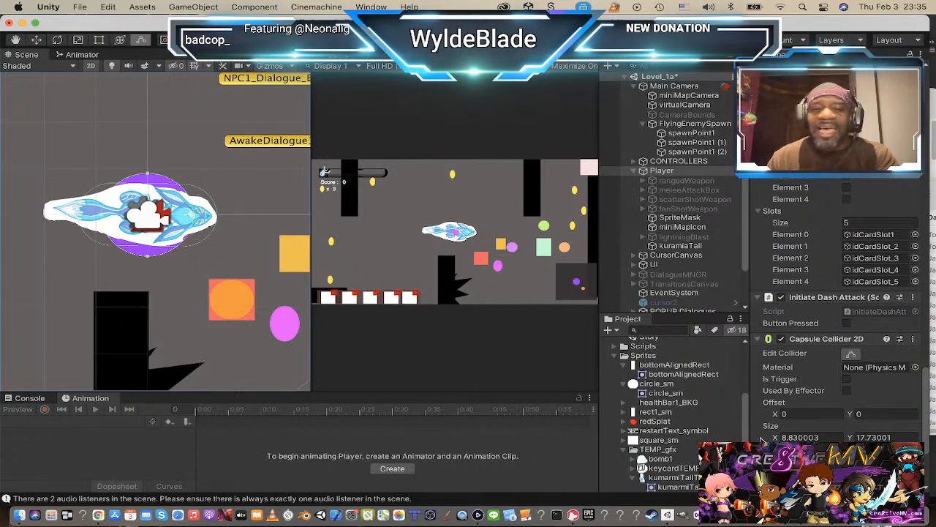
pyautogui.scroll(5, 803, 211)
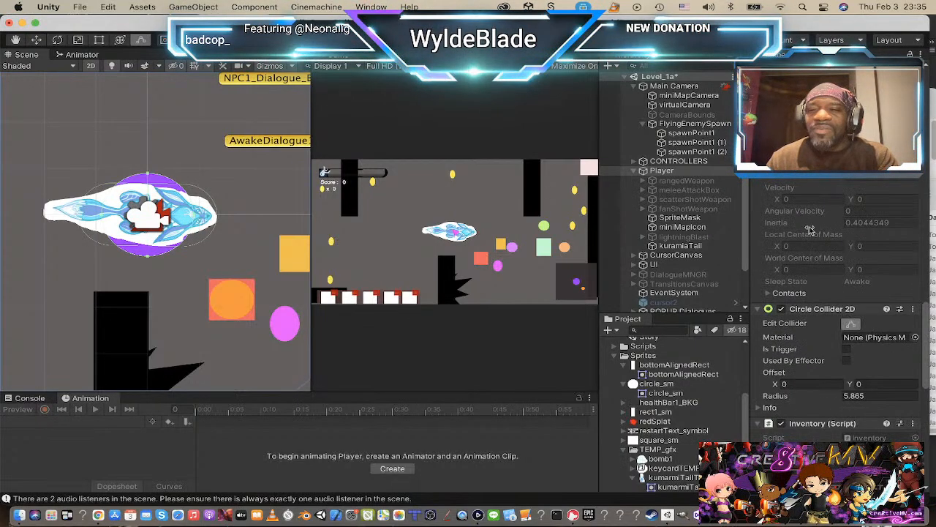
pyautogui.click(781, 308)
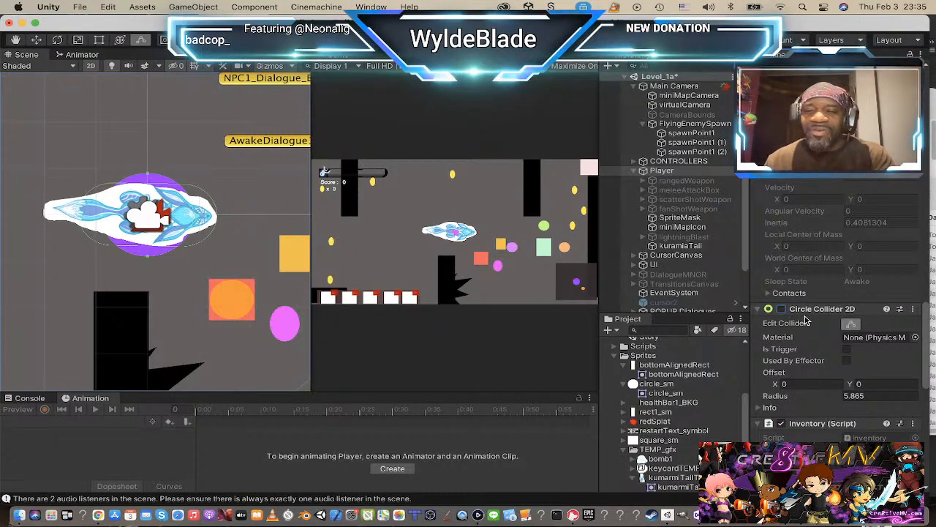
# Step: Tighten the Capsule Collider 2D around the Player's body in the Scene view to a size of about 8.11 by 17.21
pyautogui.scroll(-10, 805, 320)
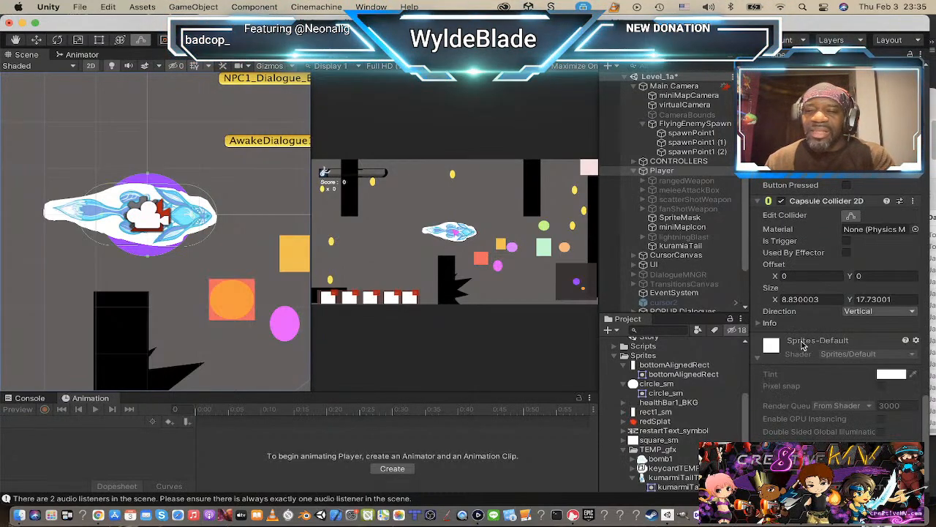
pyautogui.scroll(3, 103, 237)
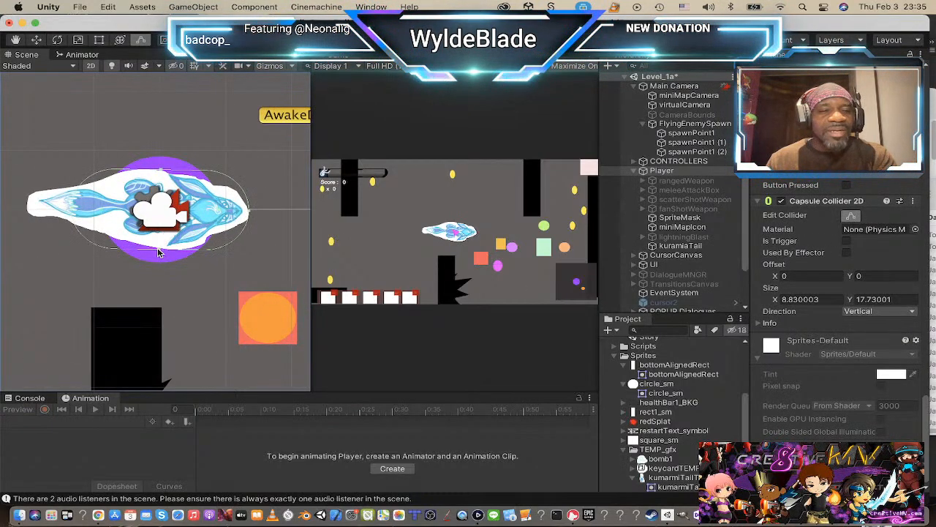
pyautogui.moveTo(158, 251); pyautogui.dragTo(159, 250)
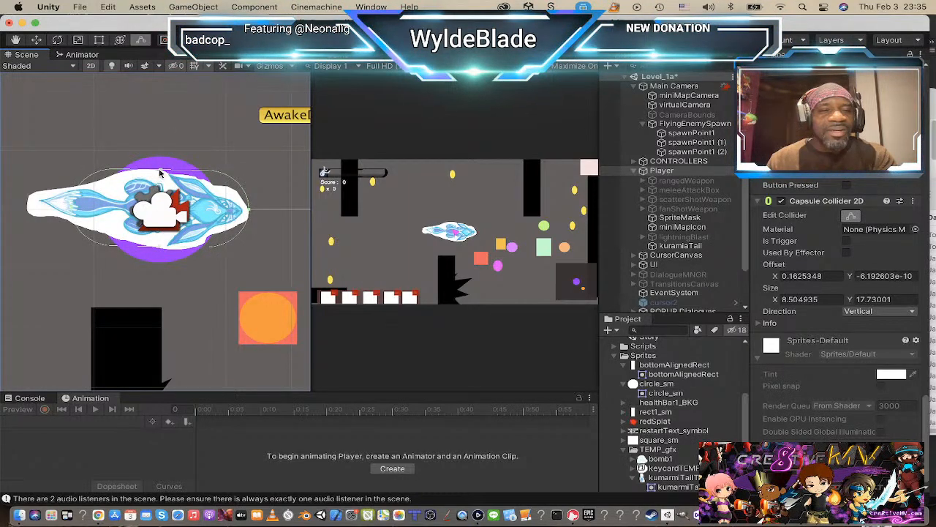
pyautogui.moveTo(160, 173); pyautogui.dragTo(161, 175)
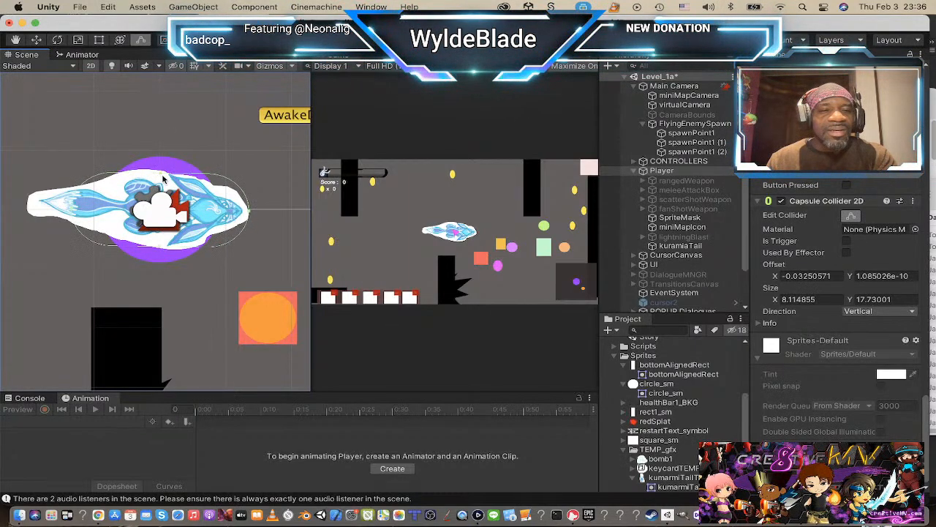
pyautogui.moveTo(252, 214); pyautogui.dragTo(249, 213)
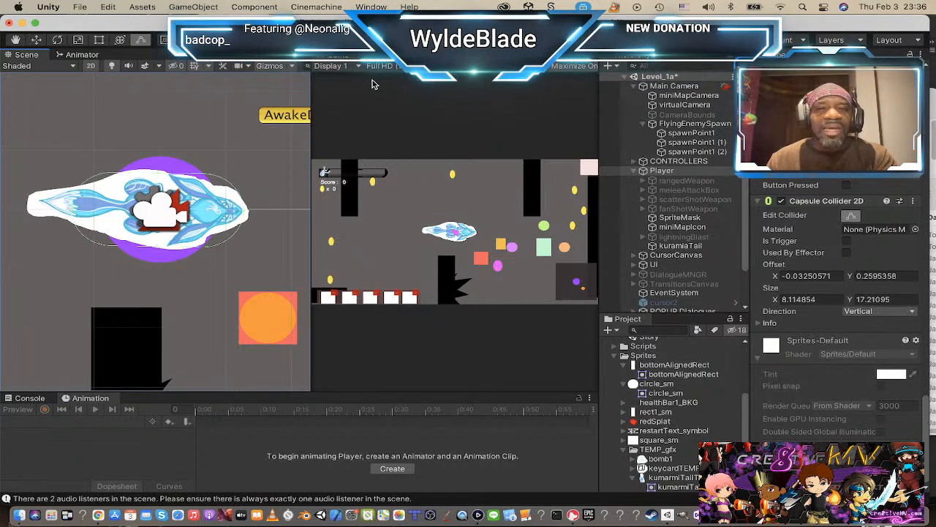
# Step: Playtest Level_1a, steering the Player around the pillars, ledges and spikes to check how the new capsule collider fits in tight spots
pyautogui.click(446, 40)
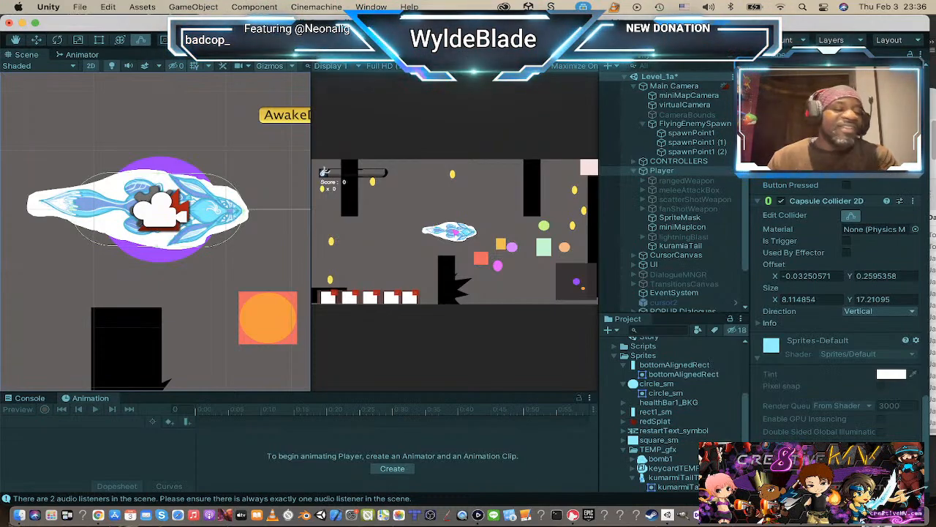
pyautogui.hotkey('shift', 'space')
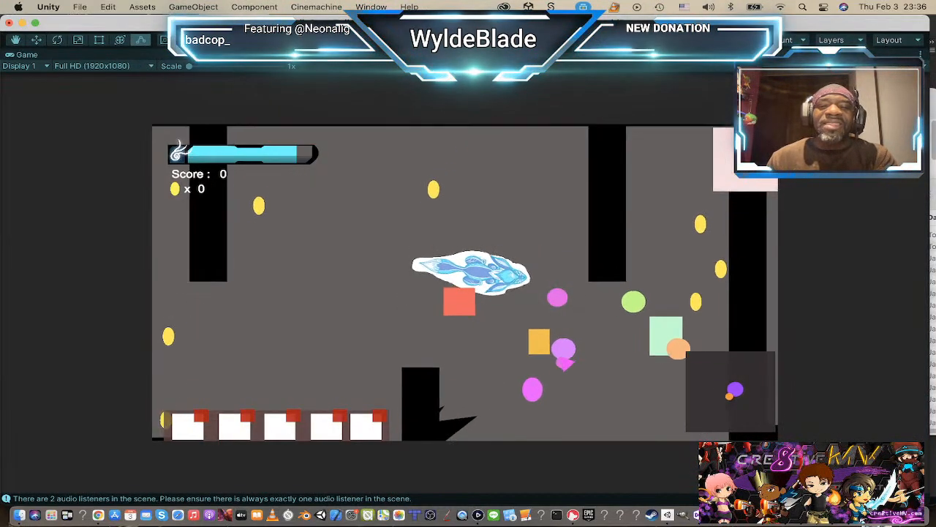
pyautogui.press('d')
pyautogui.press('s')
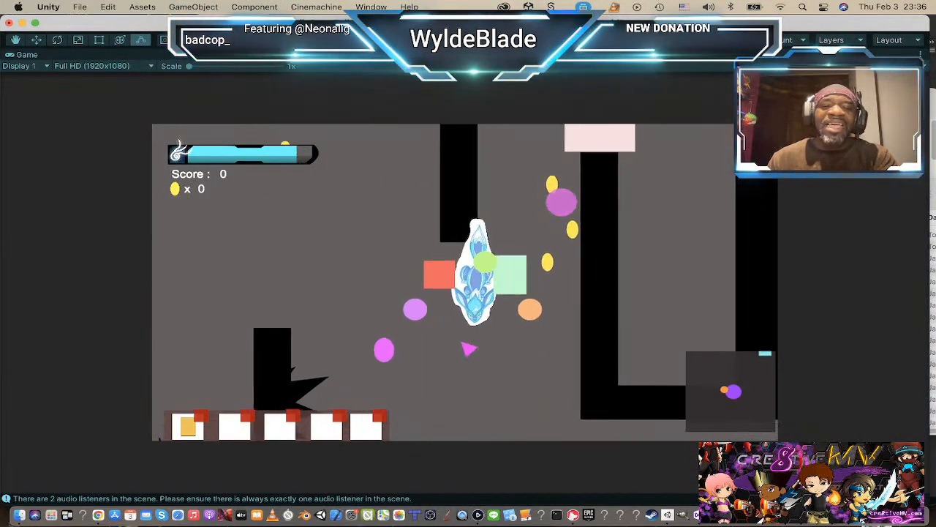
pyautogui.press('d')
pyautogui.press('s')
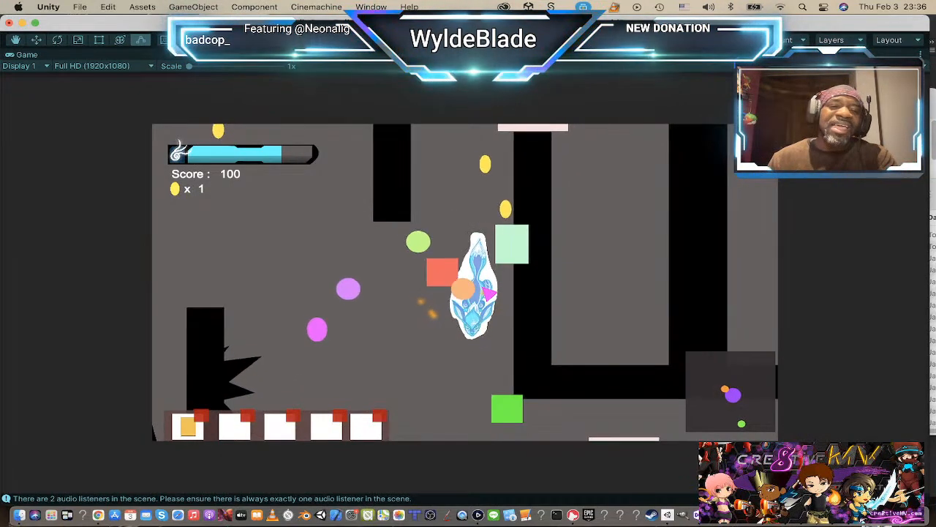
pyautogui.press('a')
pyautogui.press('w')
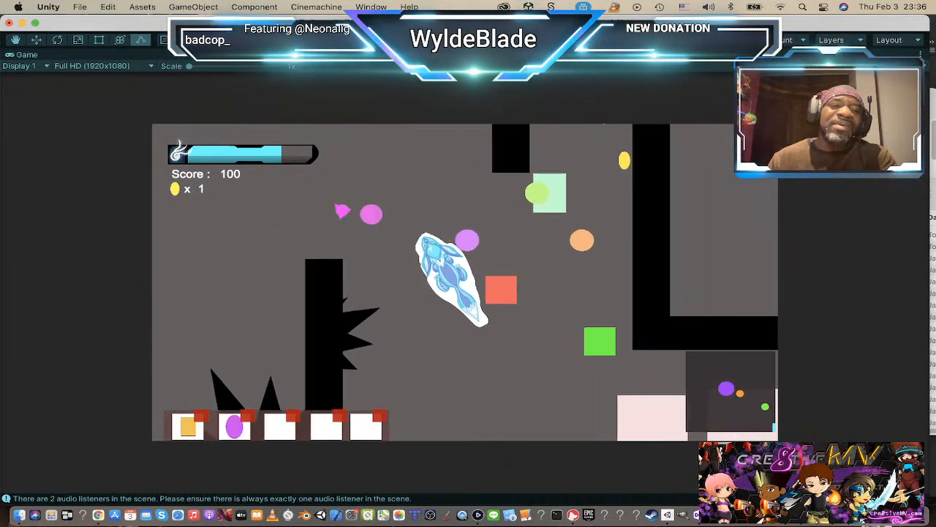
pyautogui.press('a')
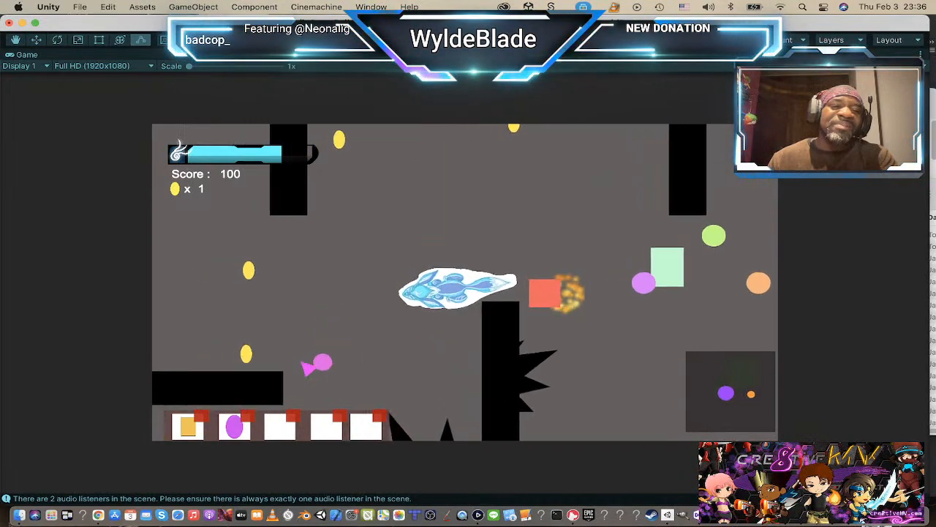
pyautogui.press('a')
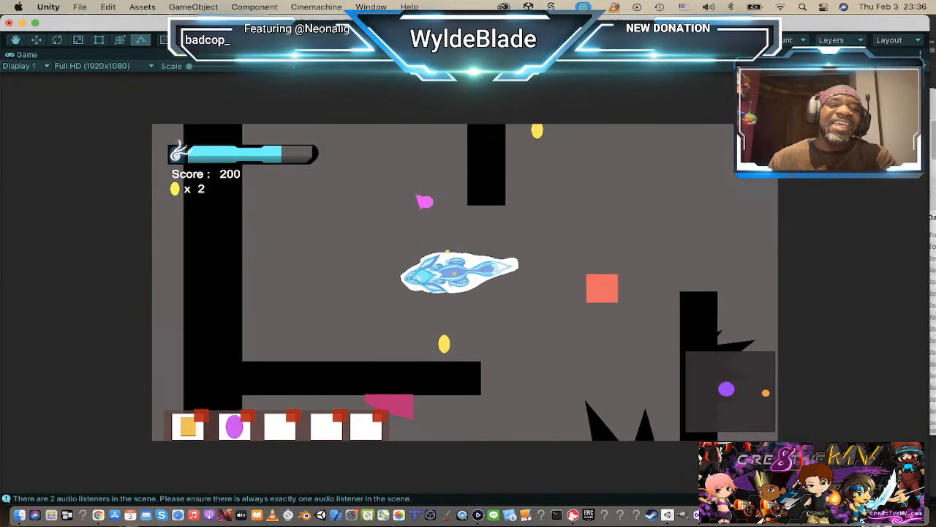
pyautogui.press('w')
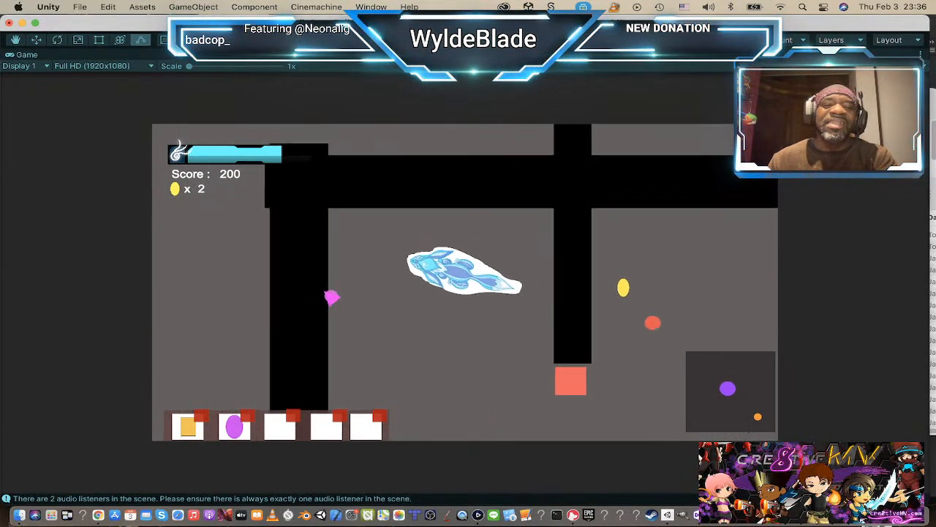
pyautogui.press('s')
pyautogui.press('d')
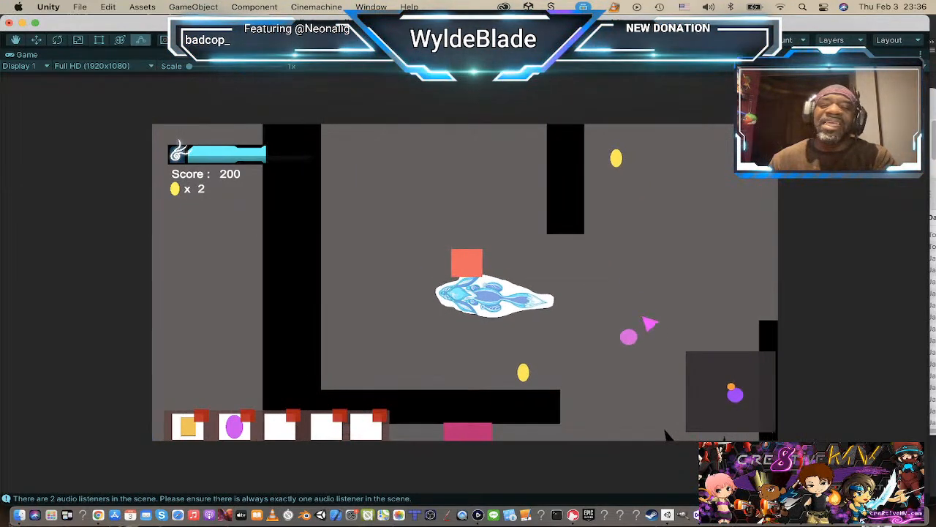
pyautogui.press('d')
pyautogui.press('s')
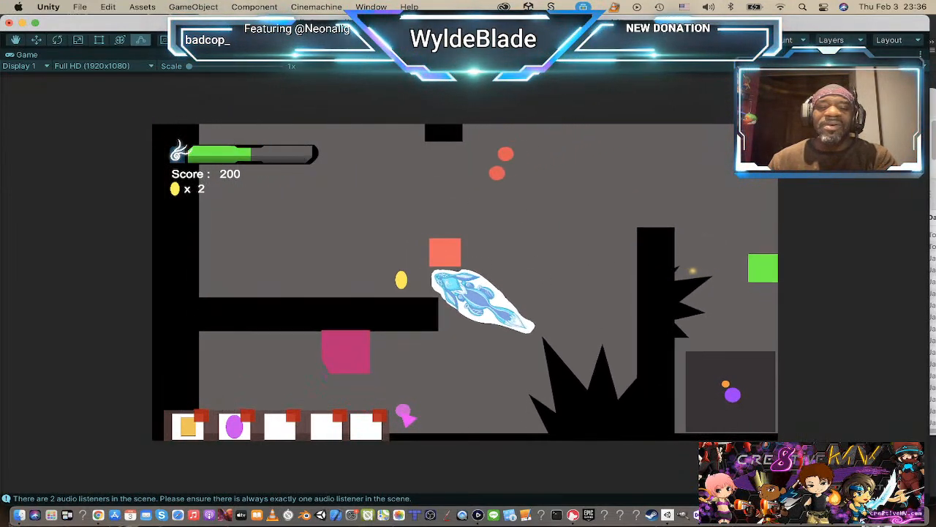
pyautogui.press('d')
pyautogui.press('w')
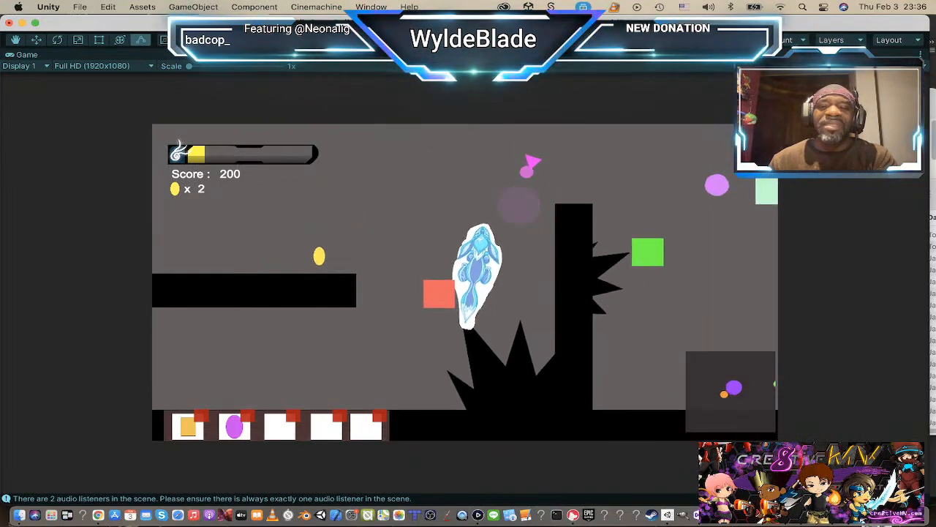
pyautogui.press('w')
pyautogui.press('d')
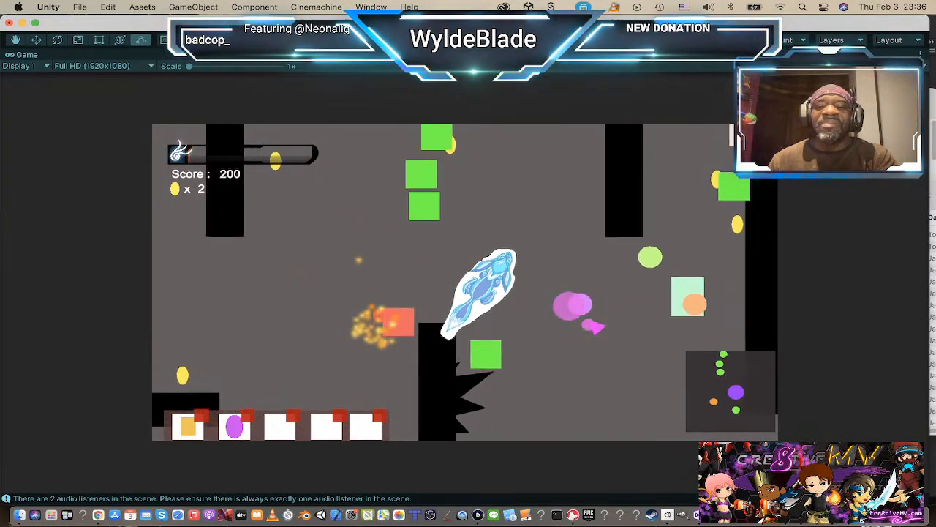
pyautogui.press('d')
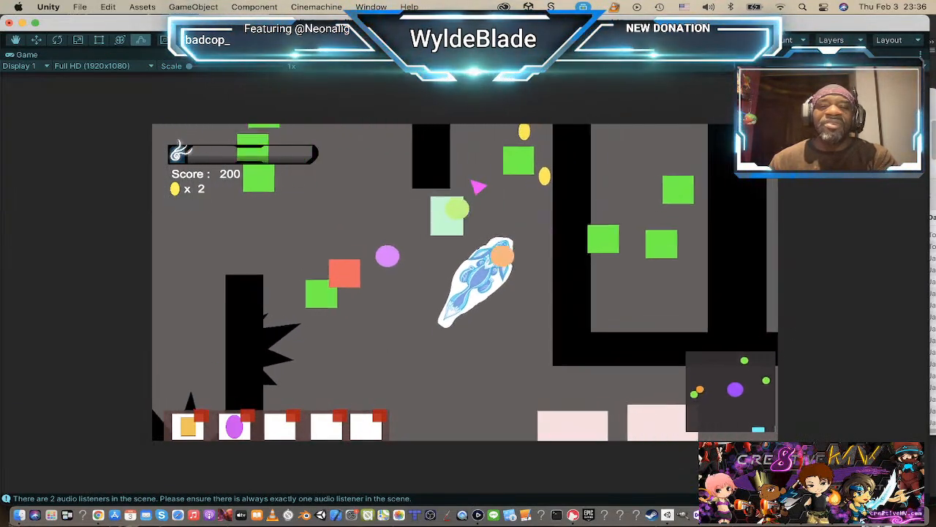
pyautogui.press('d')
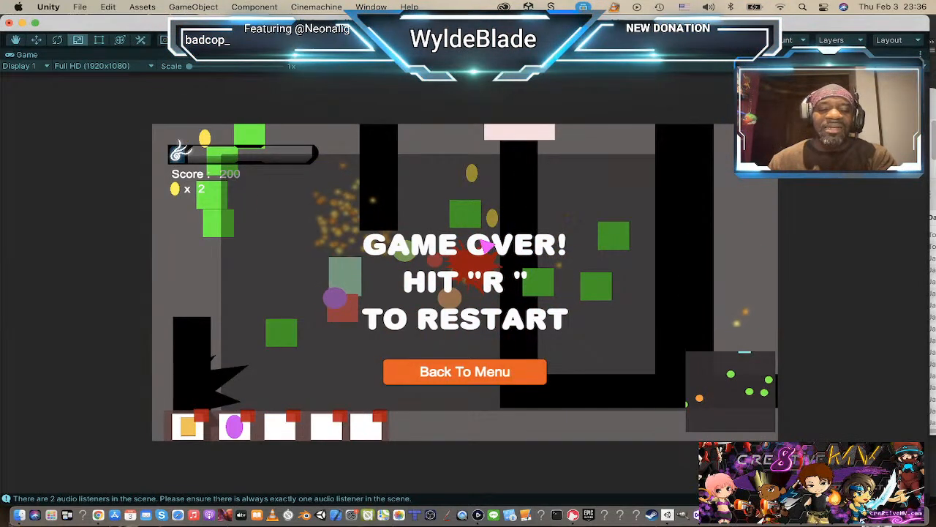
# Step: Restart the level, test the Player's movement along the upper wall, and exit Play mode
pyautogui.press('r')
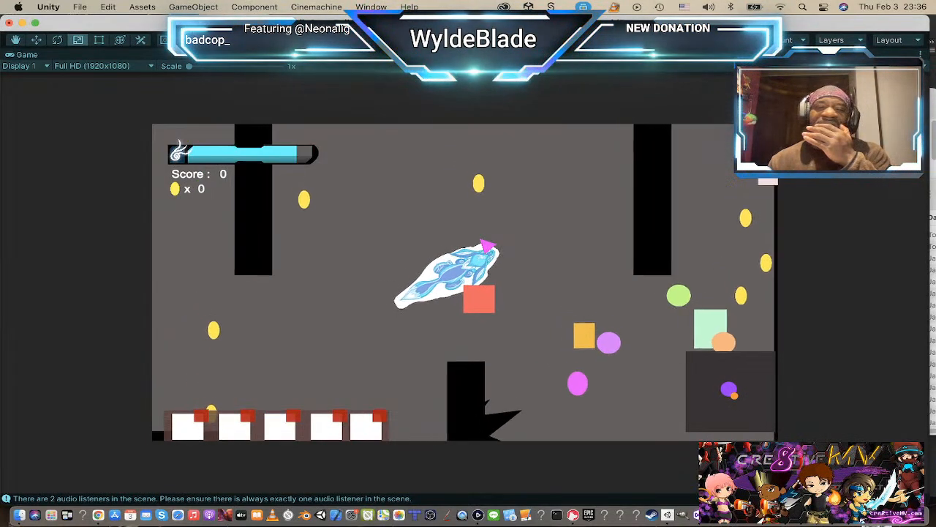
pyautogui.press('d')
pyautogui.press('w')
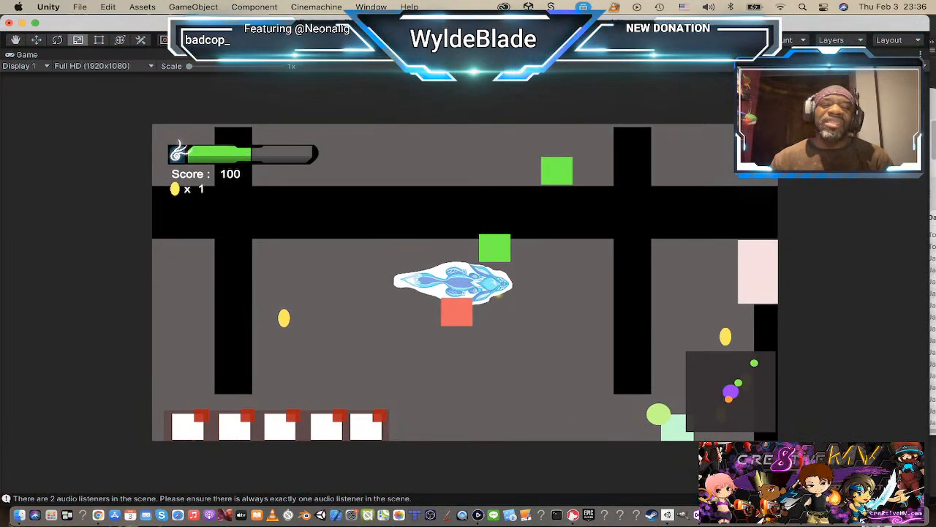
pyautogui.press('super+p')
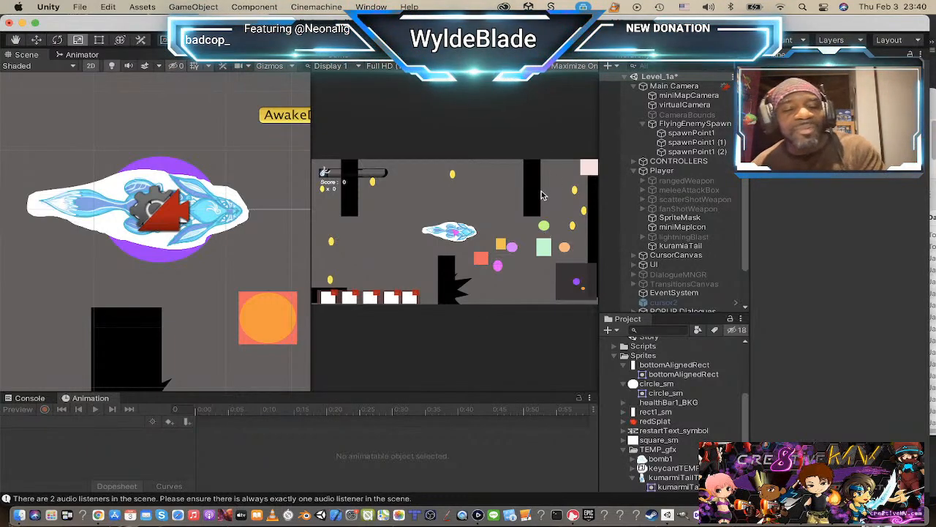
# Step: Switch to Chrome, look through the images on the C.D.U.L.O.: Beyond The Outer Rim Steam page, and return to Unity
pyautogui.press('super+Tab')
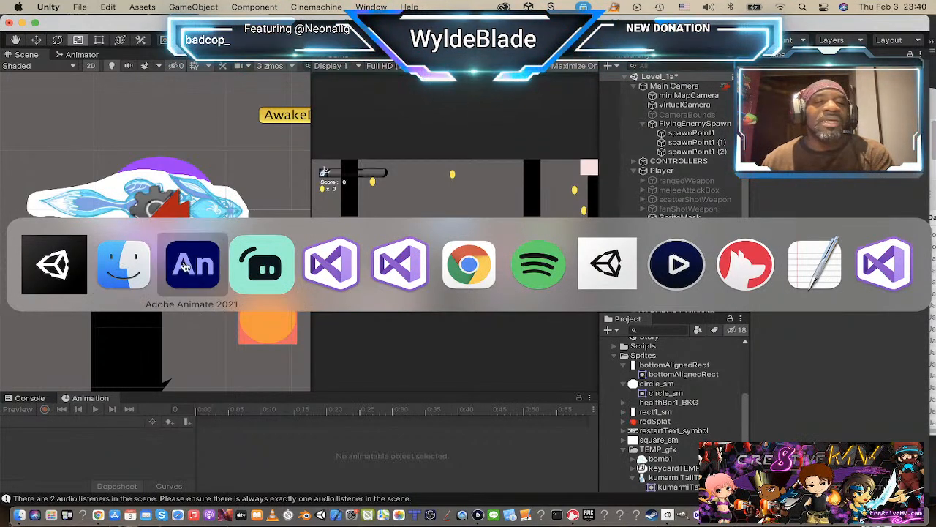
pyautogui.click(495, 265)
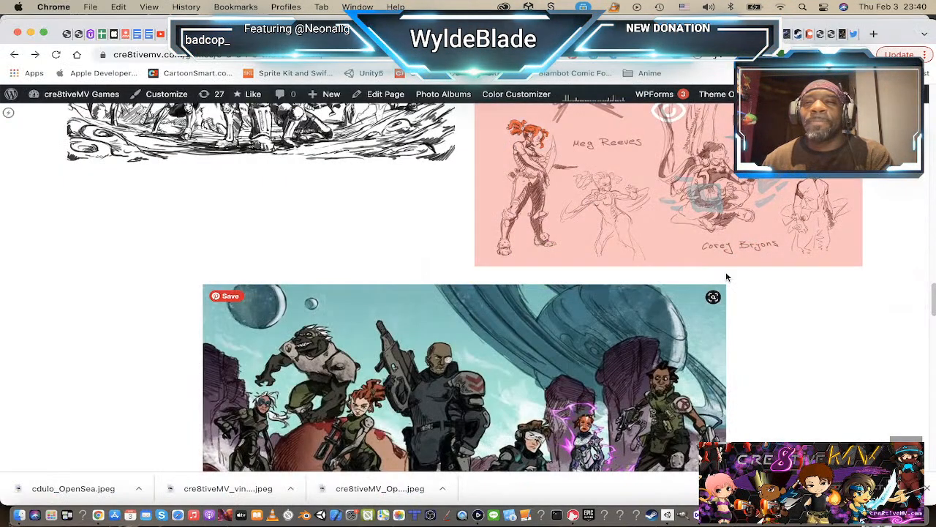
pyautogui.click(720, 34)
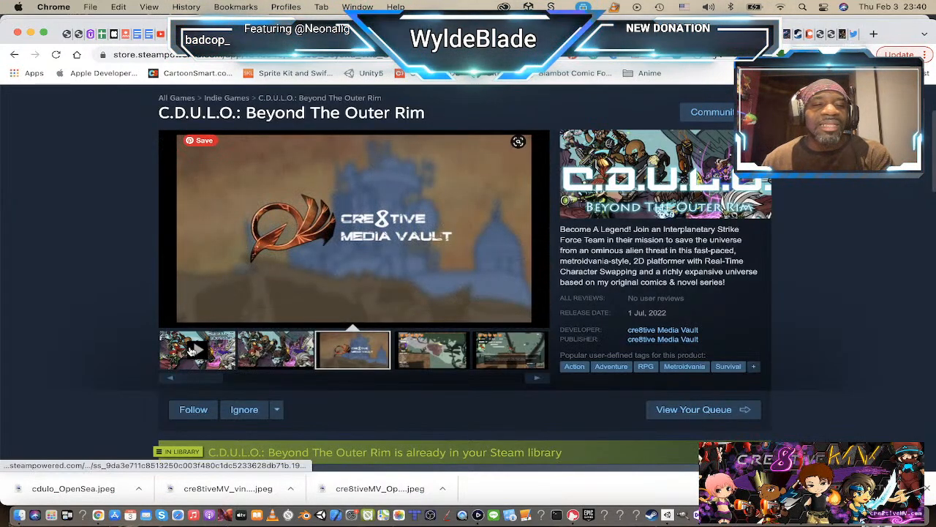
pyautogui.click(271, 355)
pyautogui.click(344, 353)
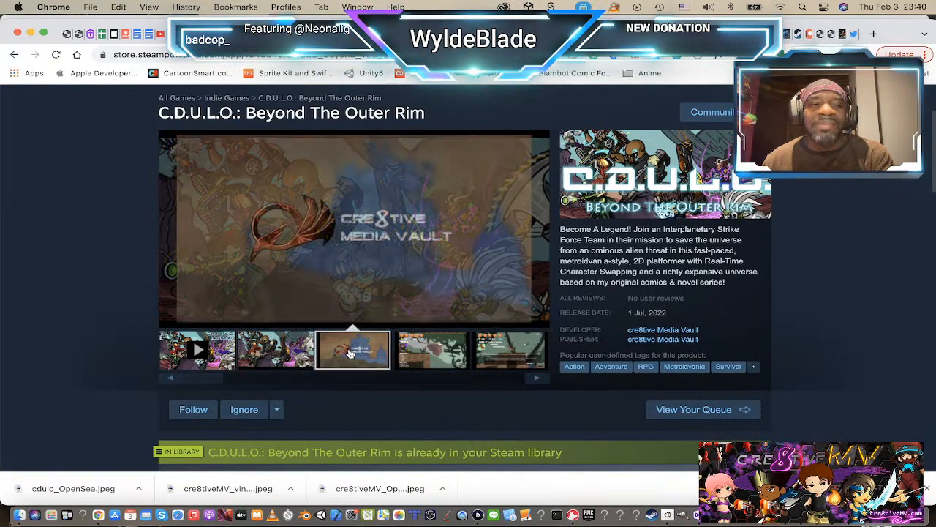
pyautogui.click(425, 356)
pyautogui.click(494, 355)
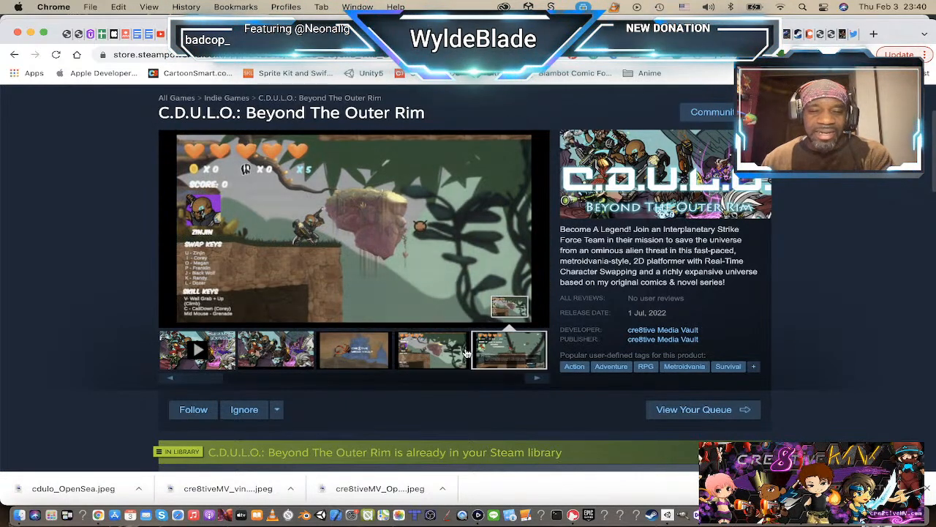
pyautogui.click(354, 352)
pyautogui.click(269, 348)
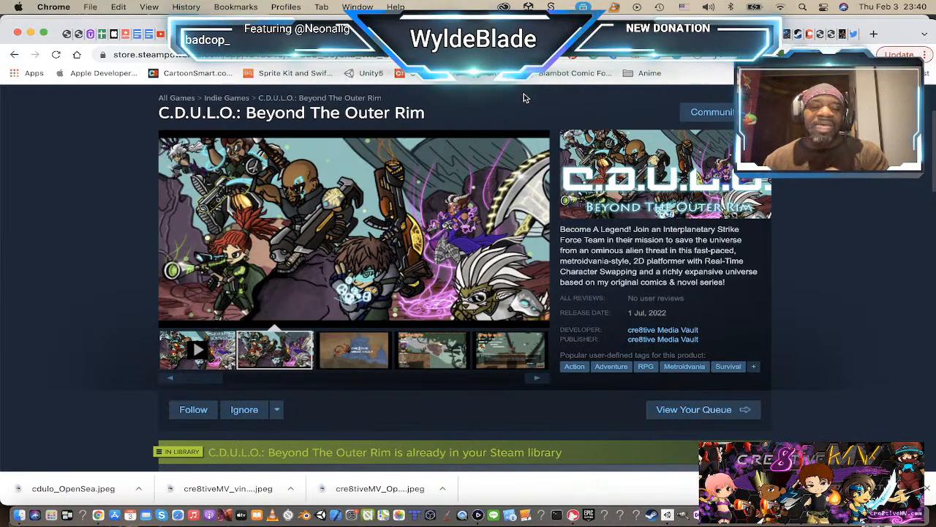
pyautogui.press('super+Tab')
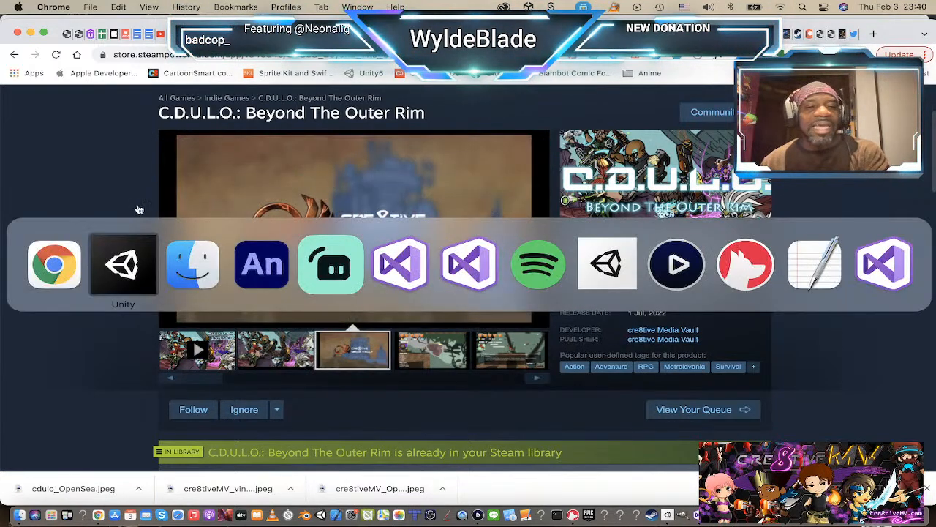
pyautogui.click(139, 267)
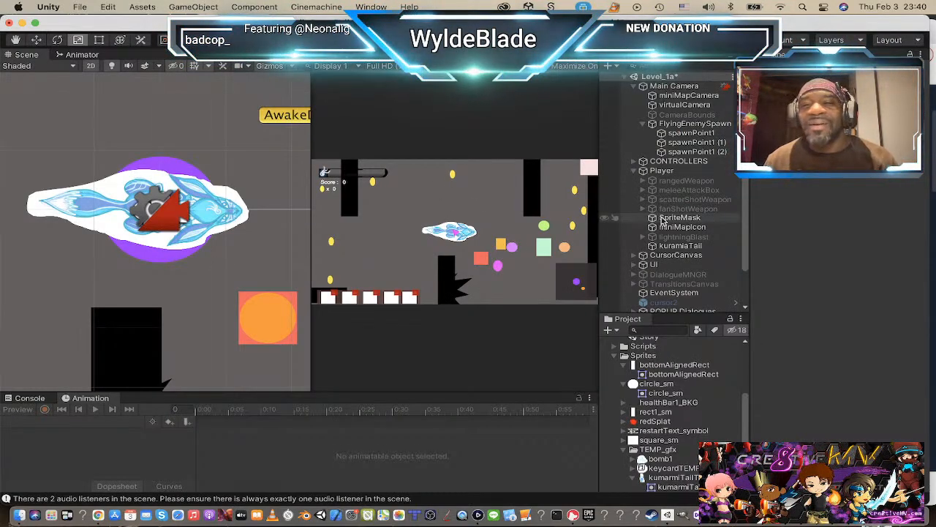
# Step: Playtest the Player again, exit Play mode, and scale the Player up slightly and uniformly in the Scene view, saving Level_1a
pyautogui.click(673, 173)
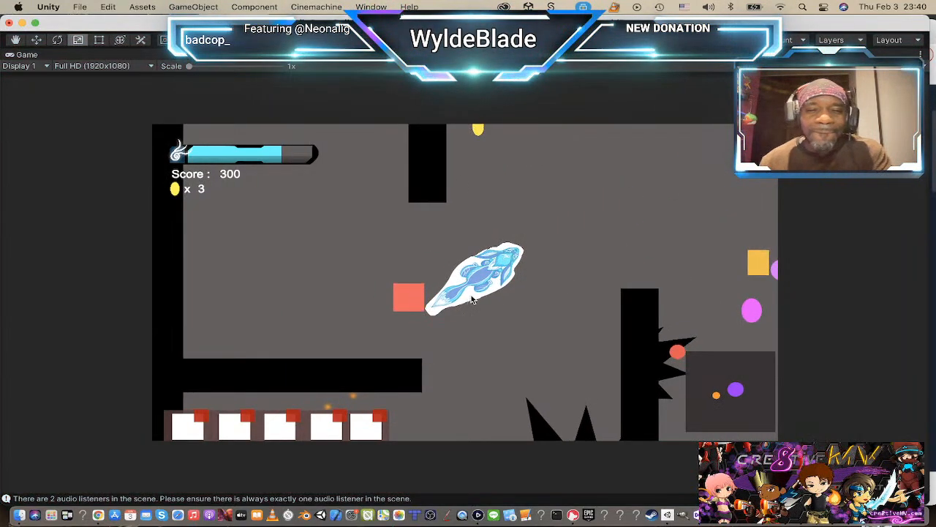
pyautogui.press('super+p')
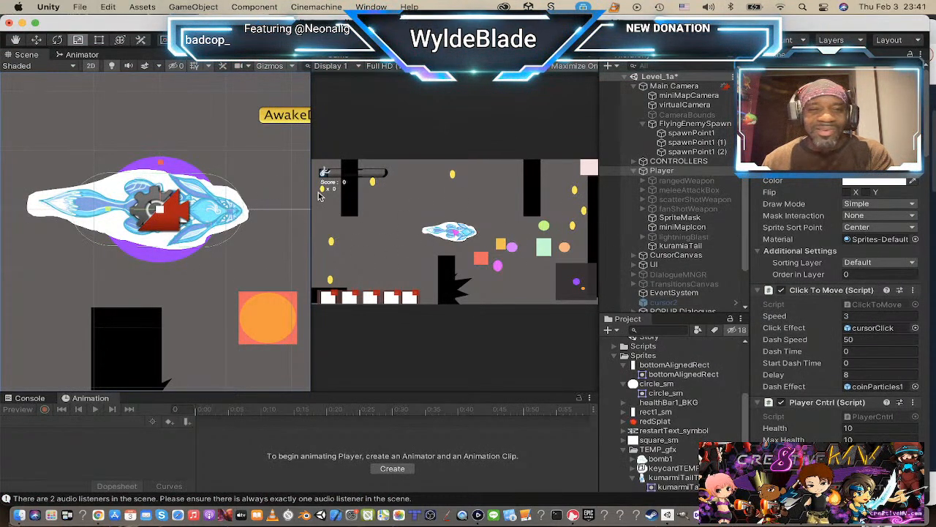
pyautogui.click(647, 174)
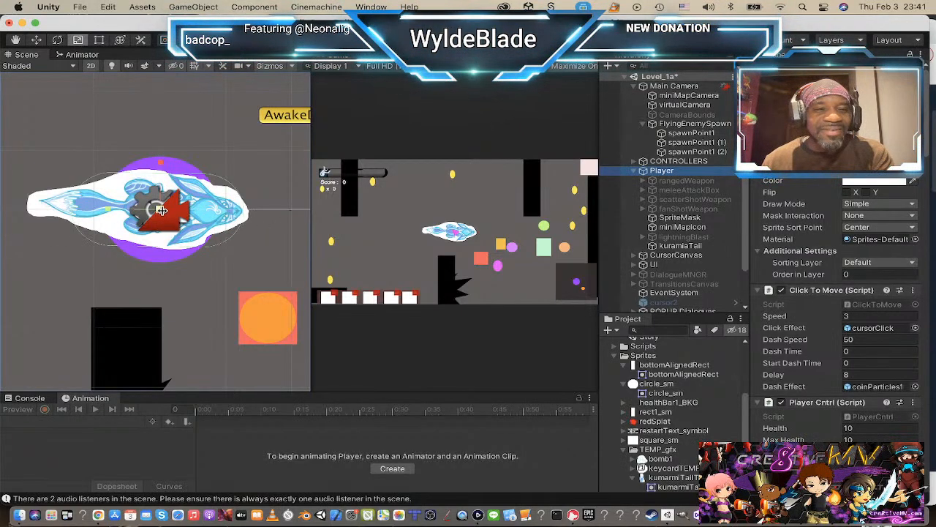
pyautogui.moveTo(159, 210); pyautogui.dragTo(203, 170)
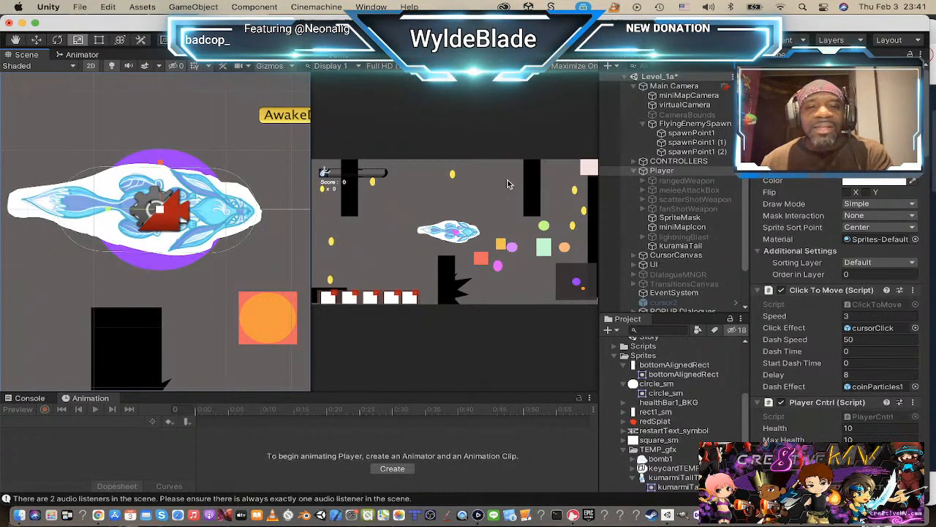
pyautogui.press('super+s')
# Step: Examine the enemies and pickups around the Player, the Level_1a hierarchy, and the TEMP_gfx sprites in the project assets
pyautogui.scroll(-10, 147, 213)
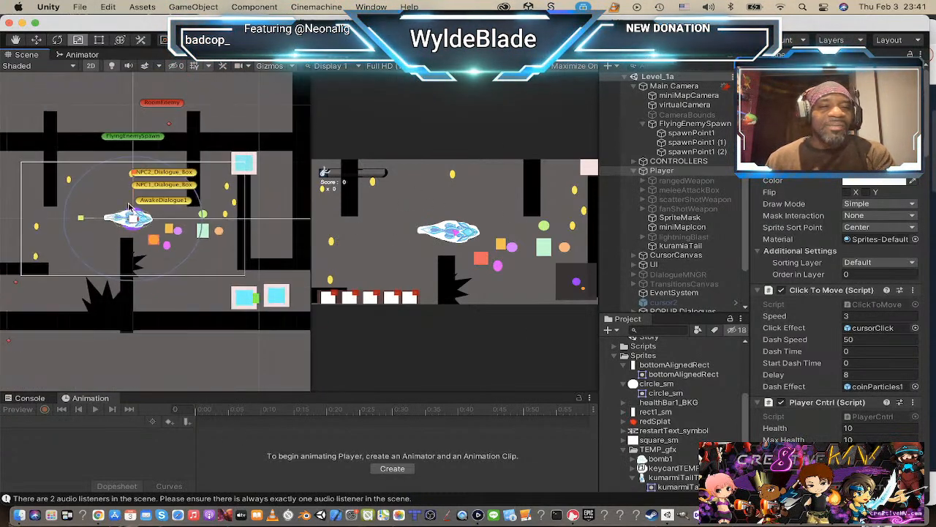
pyautogui.scroll(5, 147, 213)
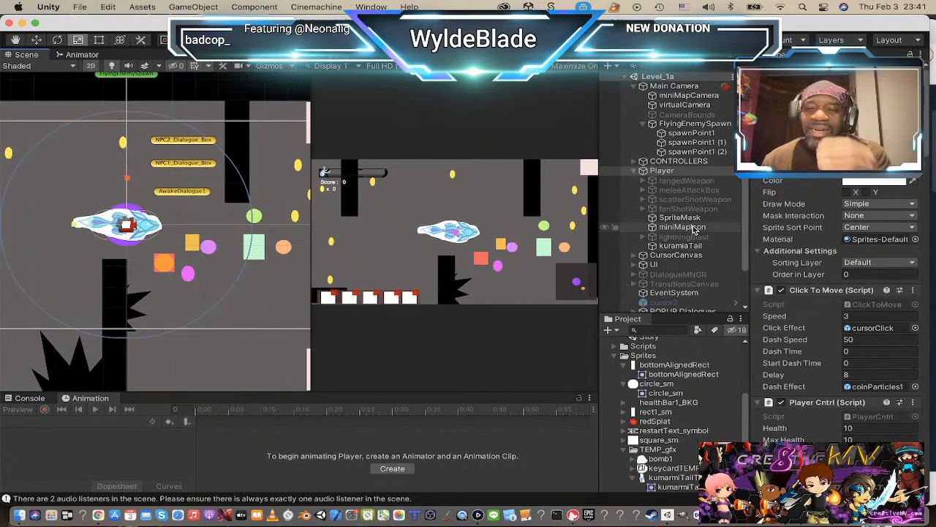
pyautogui.scroll(-3, 696, 241)
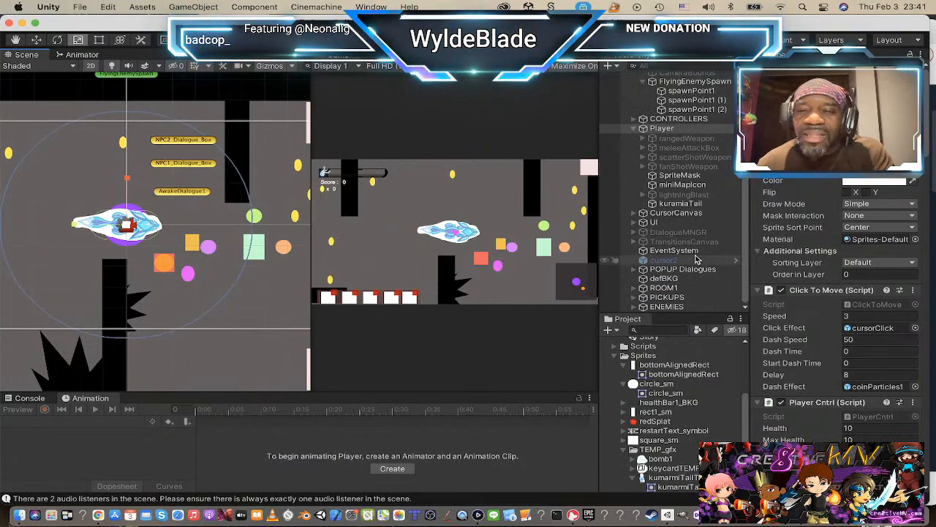
pyautogui.scroll(3, 698, 255)
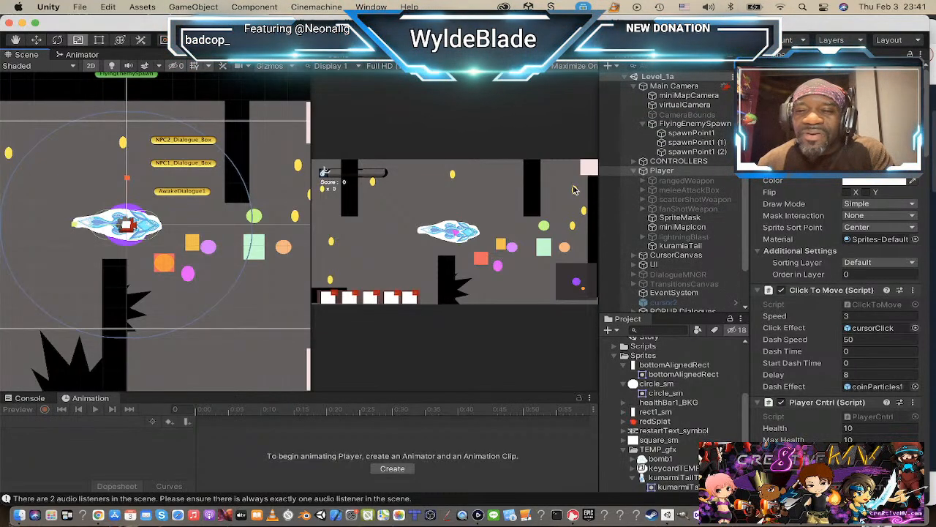
pyautogui.scroll(-5, 703, 418)
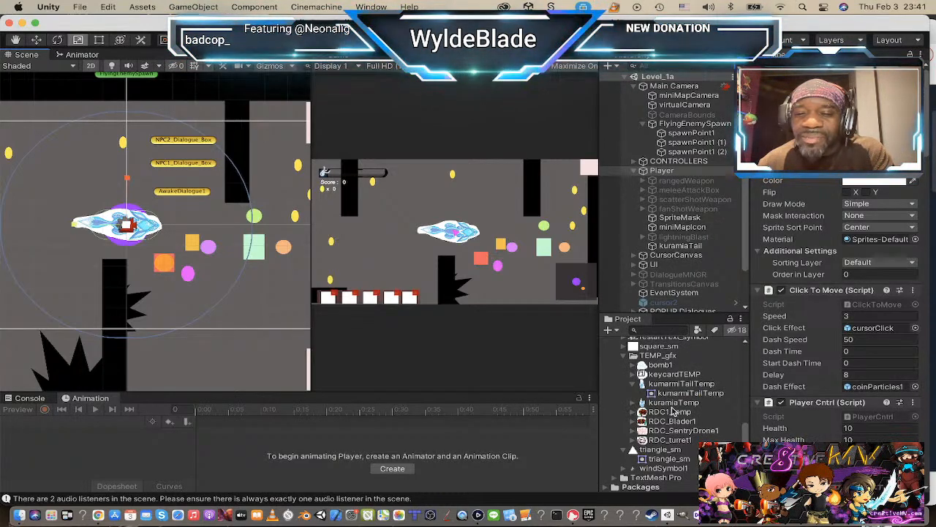
pyautogui.scroll(6, 674, 411)
pyautogui.scroll(6, 672, 424)
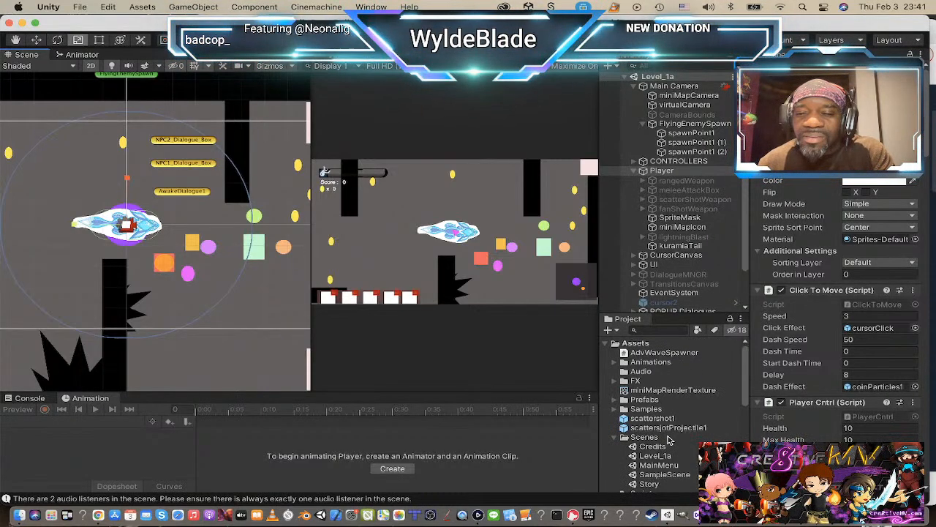
pyautogui.scroll(-6, 648, 422)
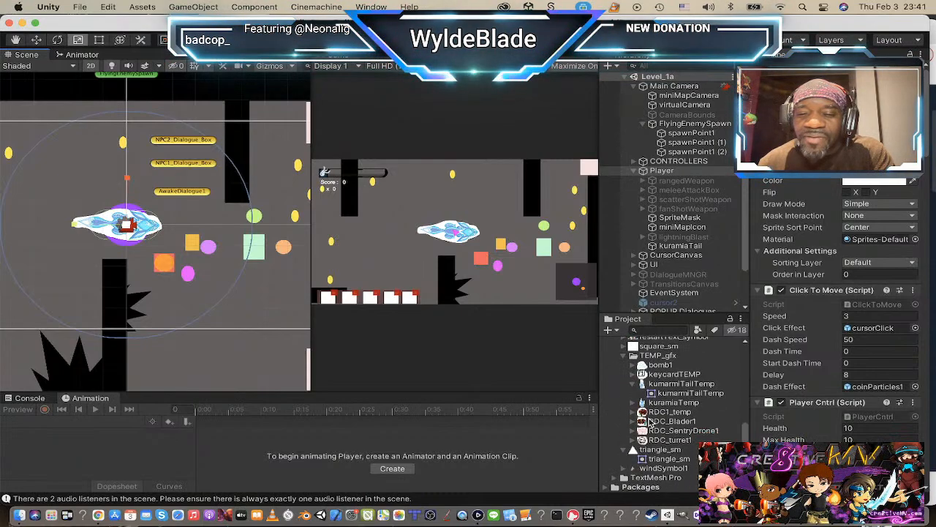
pyautogui.scroll(6, 650, 421)
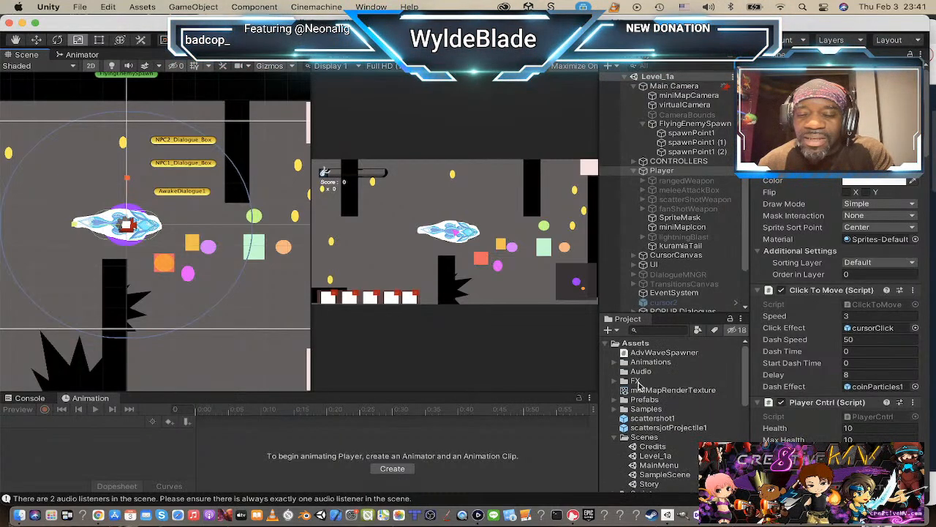
pyautogui.scroll(-6, 640, 388)
pyautogui.scroll(2, 649, 408)
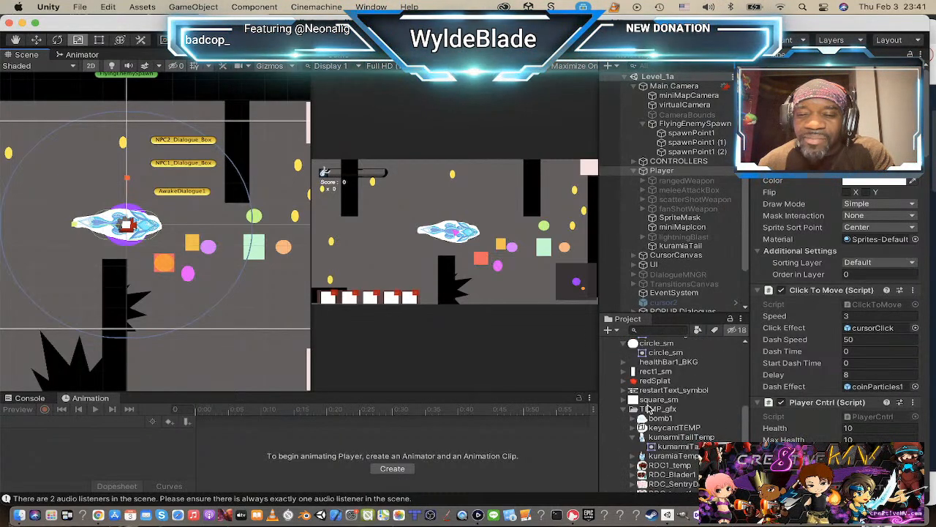
pyautogui.scroll(6, 648, 408)
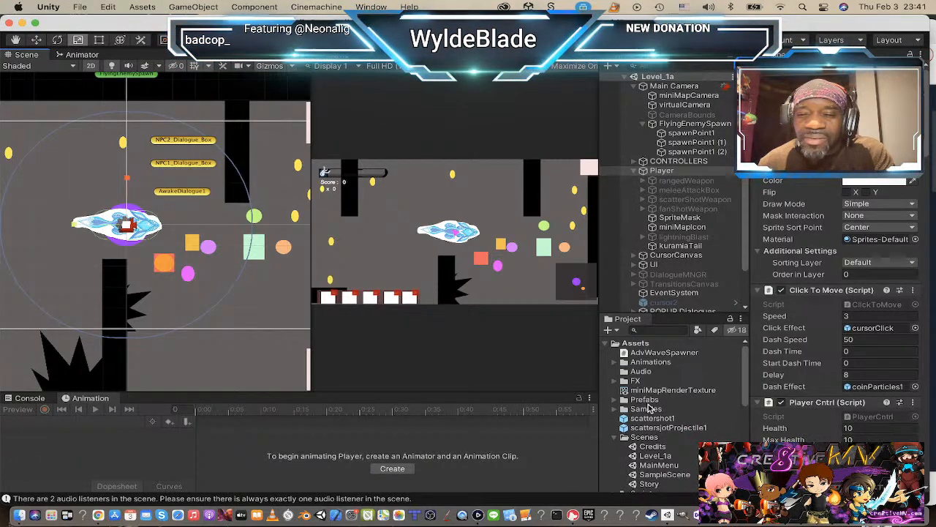
# Step: Expand the Prefabs folder and inspect the stalkingEnemy (1) prefab
pyautogui.click(624, 400)
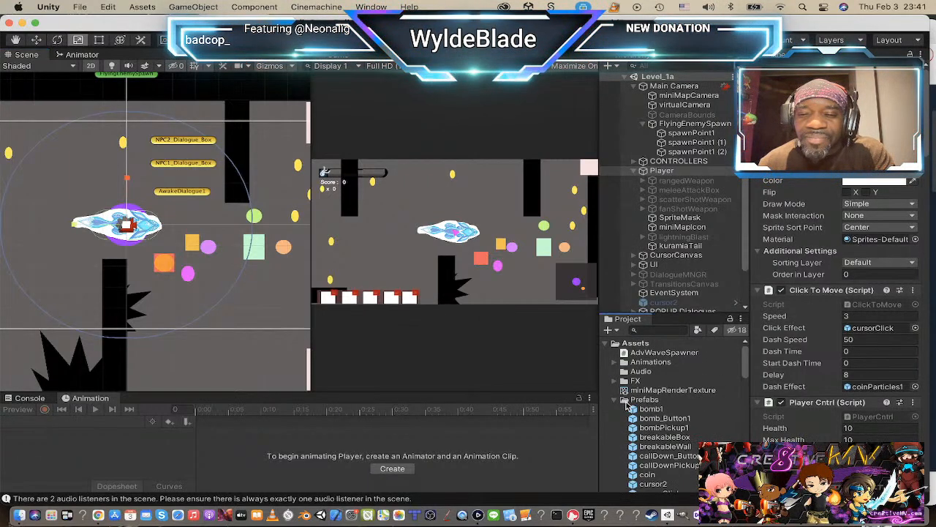
pyautogui.scroll(-3, 641, 408)
pyautogui.scroll(-8, 679, 418)
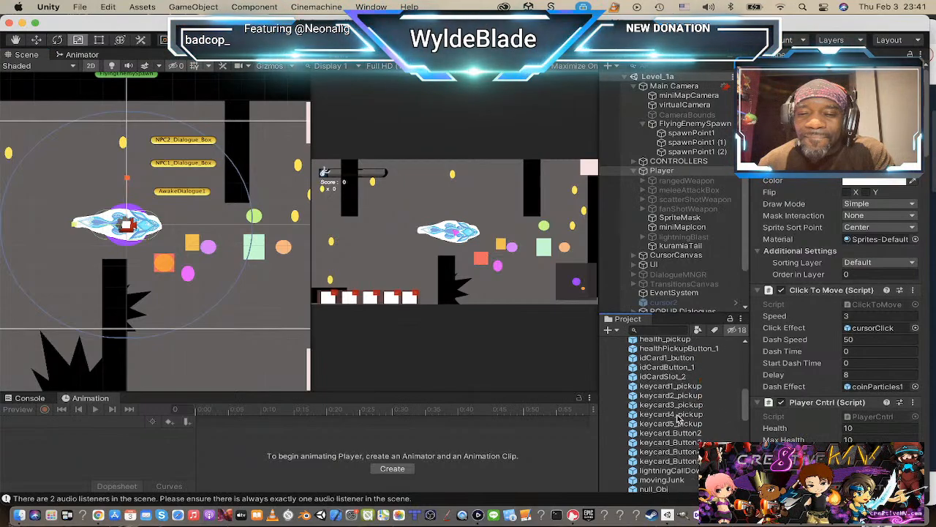
pyautogui.scroll(-4, 679, 418)
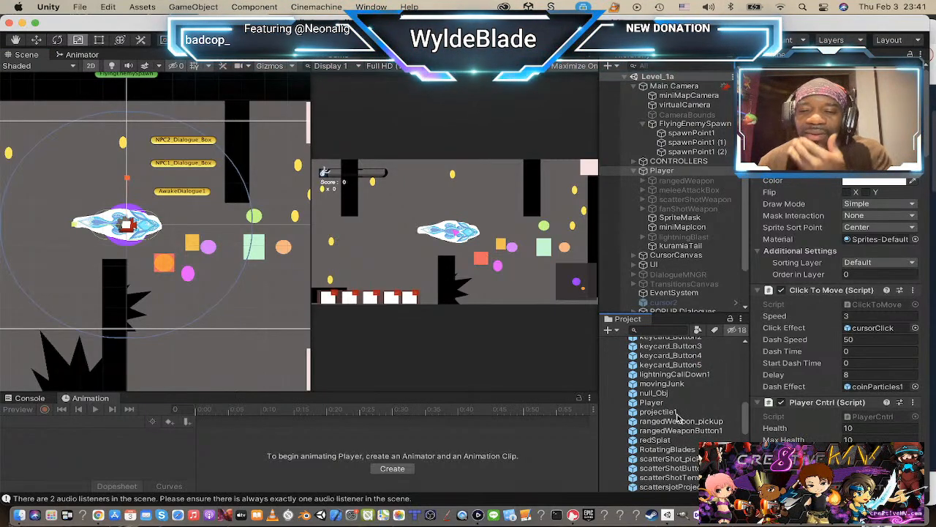
pyautogui.scroll(-4, 679, 418)
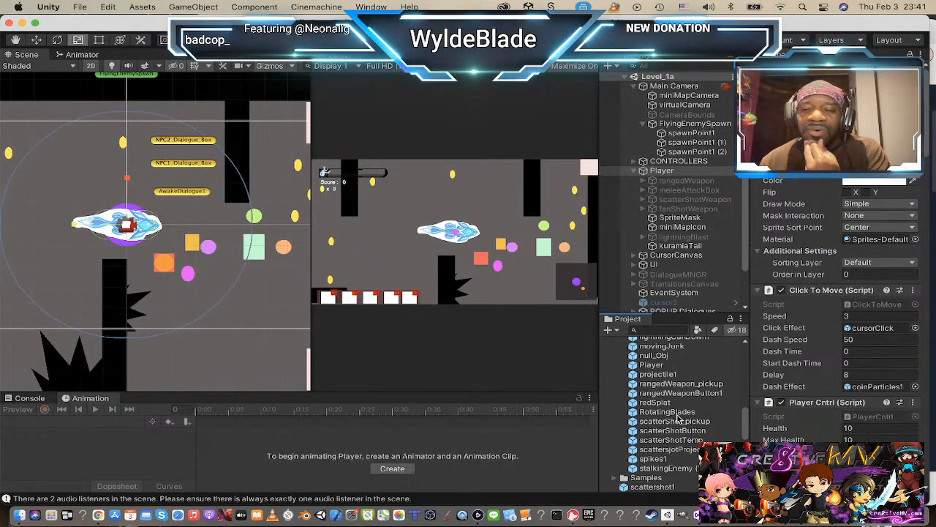
pyautogui.click(685, 468)
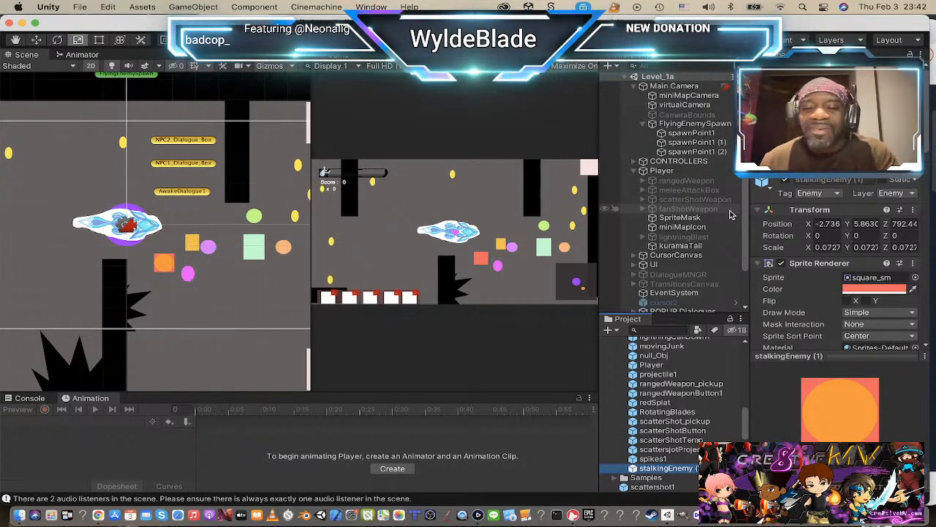
# Step: Expand the ENEMIES group and compare stalkingEnemy with stalkingEnemy (1), including their components and child objects
pyautogui.scroll(-3, 687, 242)
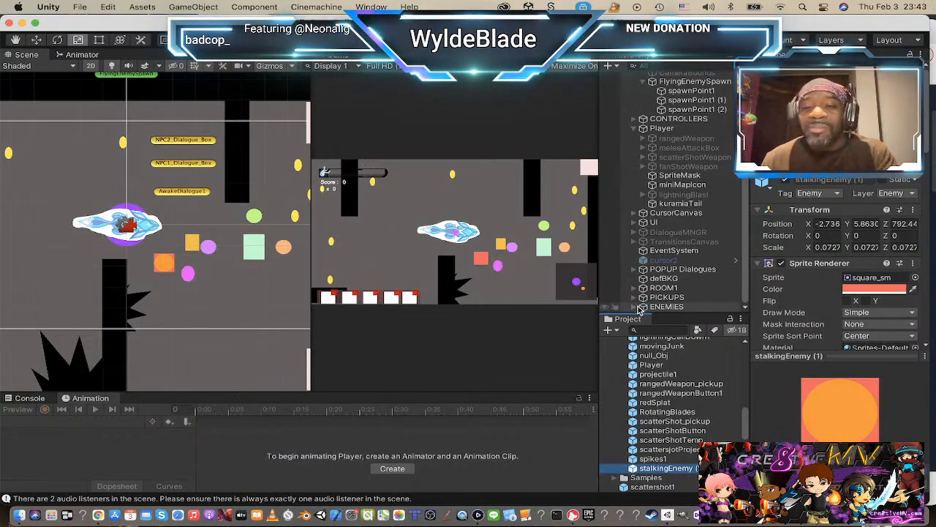
pyautogui.click(635, 307)
pyautogui.scroll(-5, 644, 285)
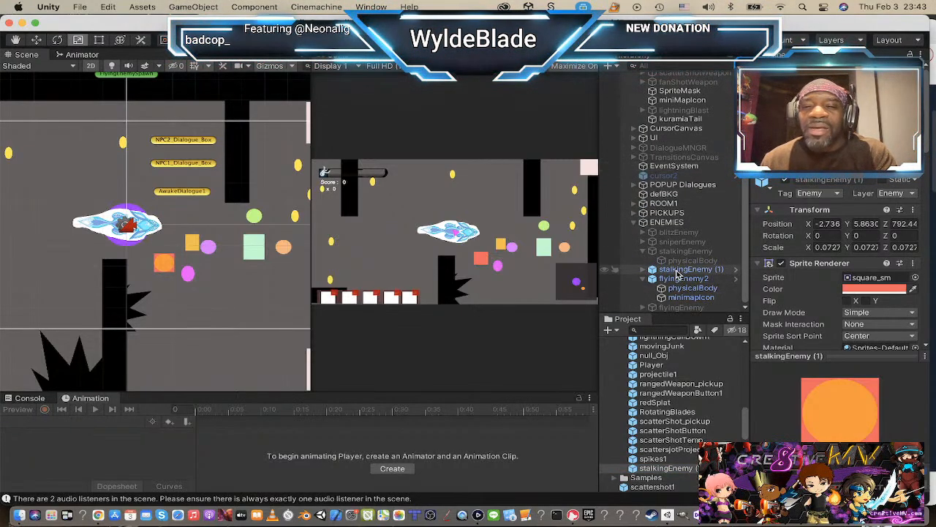
pyautogui.click(678, 271)
pyautogui.scroll(-10, 795, 280)
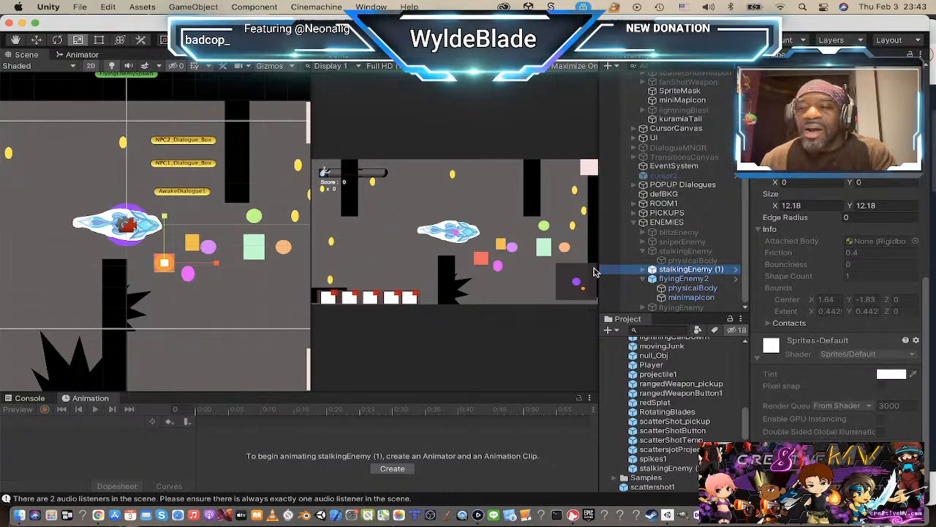
pyautogui.click(673, 252)
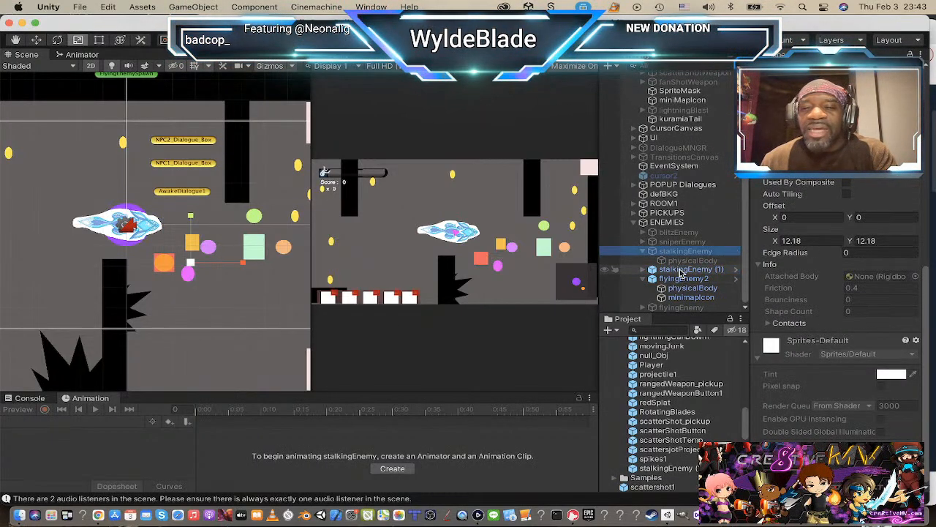
pyautogui.click(643, 270)
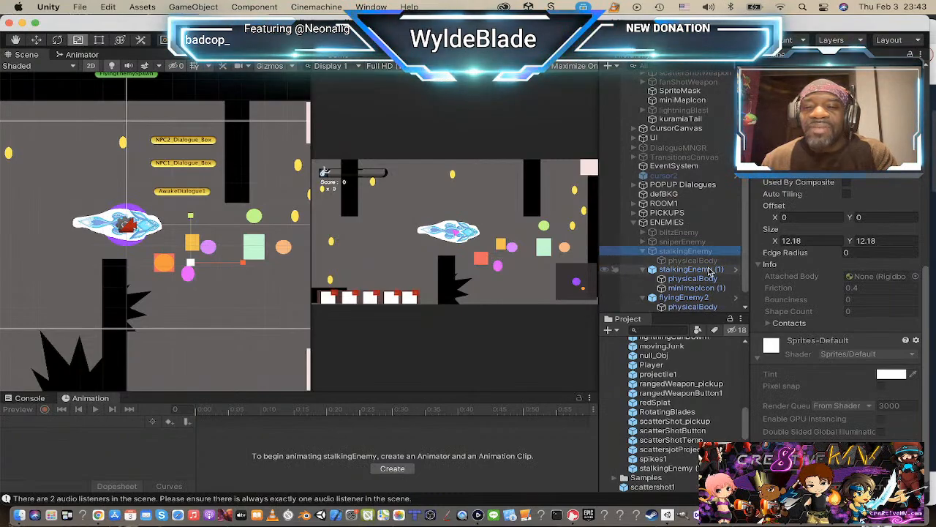
# Step: Duplicate minimapIcon (1) of stalkingEnemy (1) and make the copy a child of stalkingEnemy
pyautogui.click(682, 288)
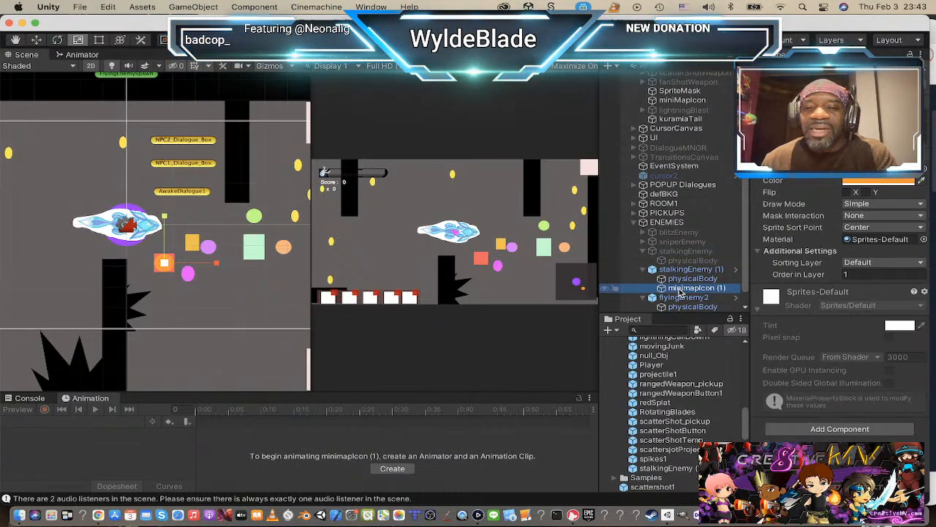
pyautogui.rightClick(682, 289)
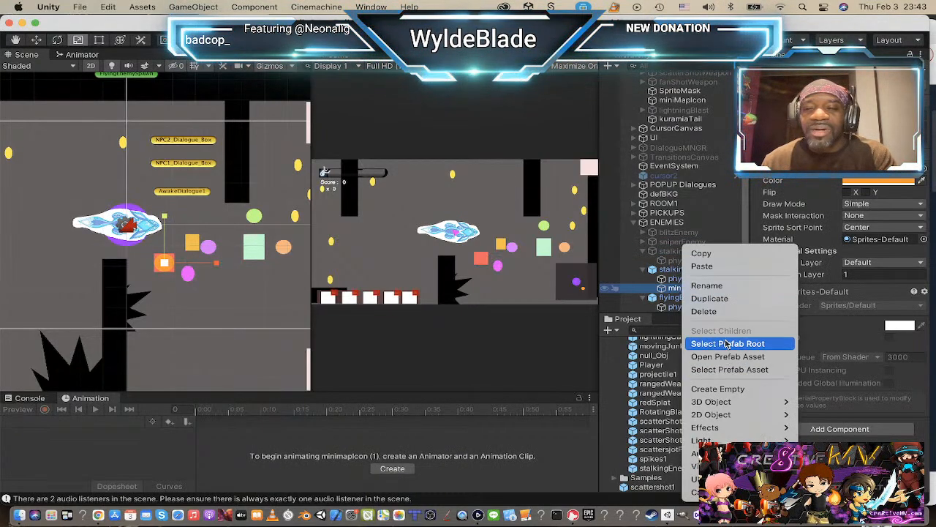
pyautogui.click(708, 300)
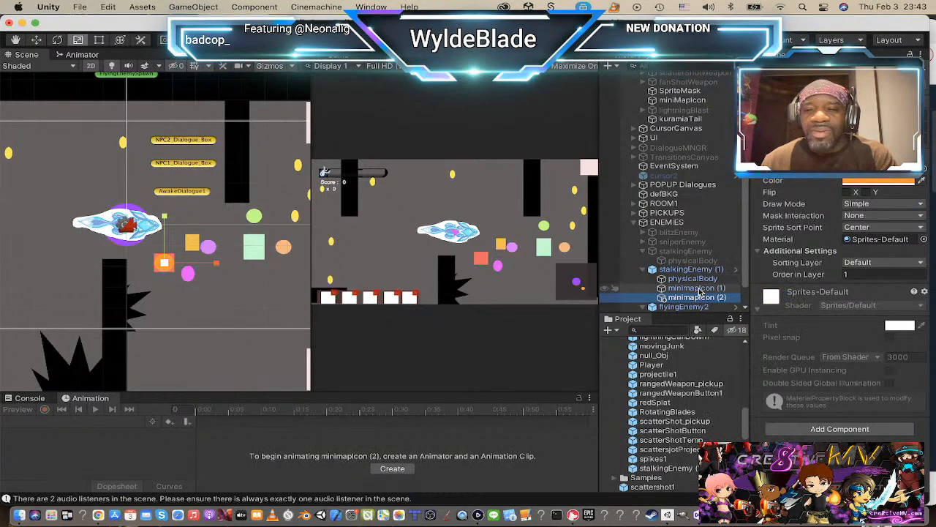
pyautogui.moveTo(691, 297); pyautogui.dragTo(679, 276)
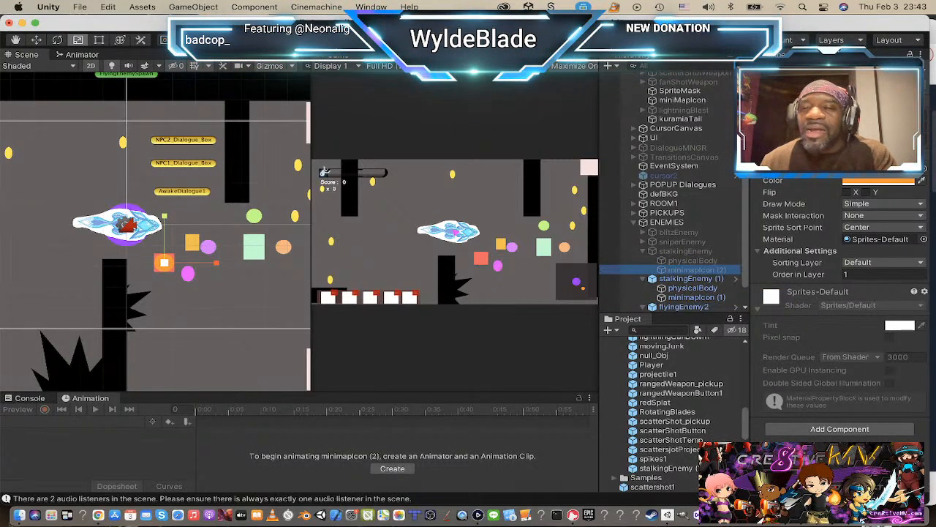
# Step: Activate the stalkingEnemy object in the ENEMIES group
pyautogui.click(694, 251)
pyautogui.click(779, 71)
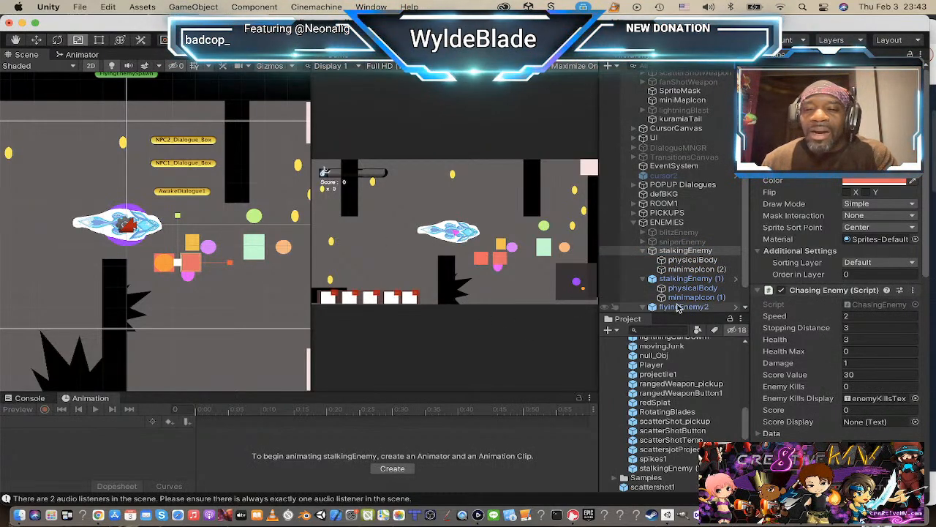
pyautogui.click(693, 261)
pyautogui.click(689, 252)
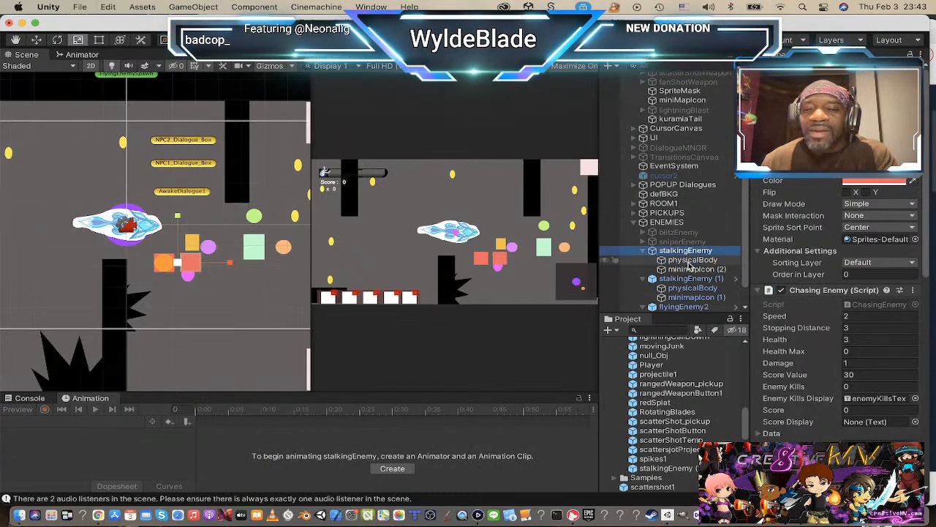
# Step: Centre the copied minimap icon on stalkingEnemy by setting its position to 0, and rename it minimapIcon
pyautogui.click(690, 269)
pyautogui.click(688, 262)
pyautogui.click(689, 269)
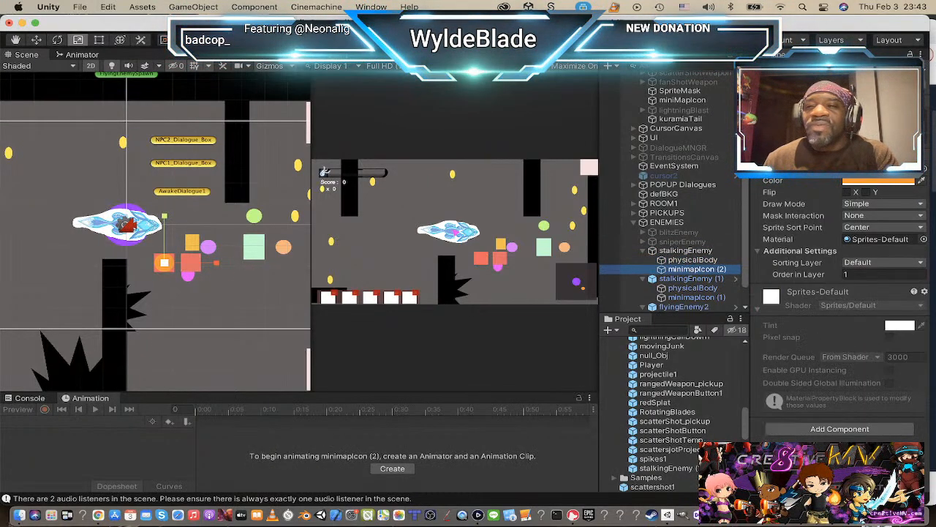
pyautogui.write('0')
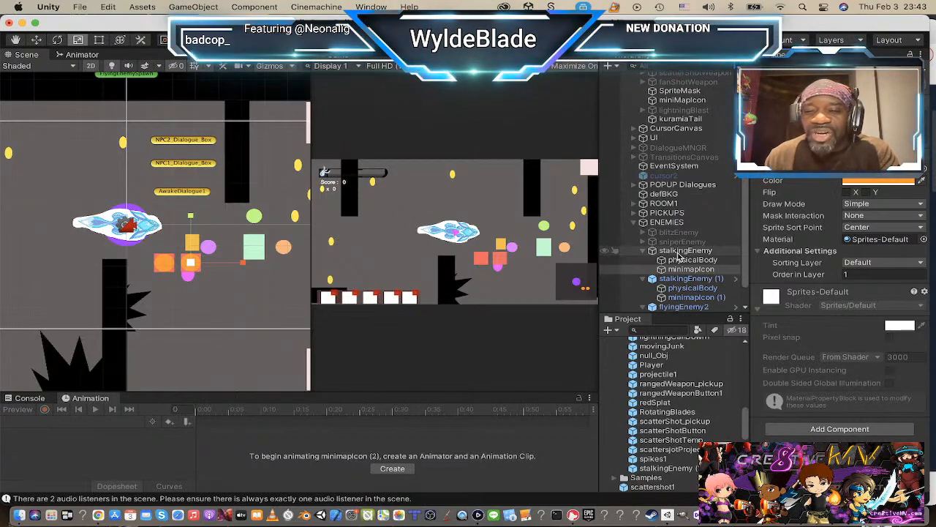
# Step: Rename the stalkingEnemy object as RDC_Gunner
pyautogui.click(680, 251)
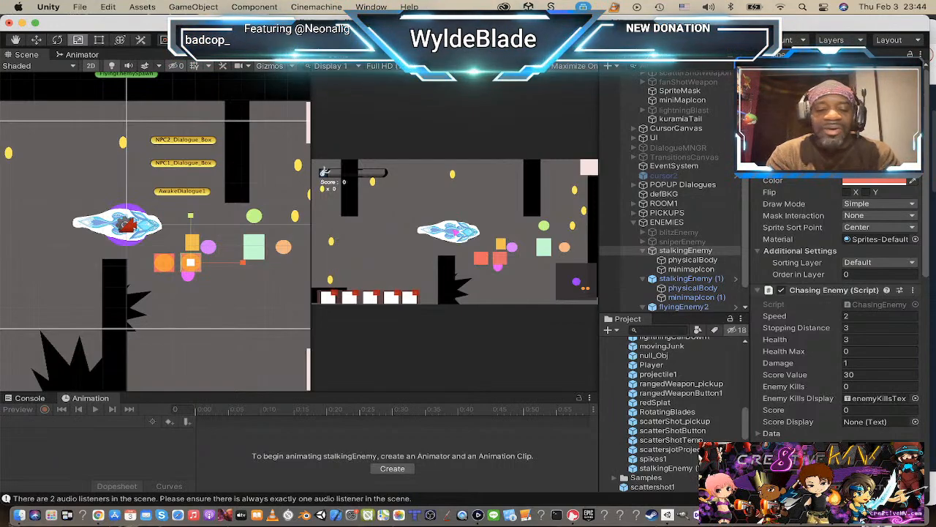
pyautogui.press('Return')
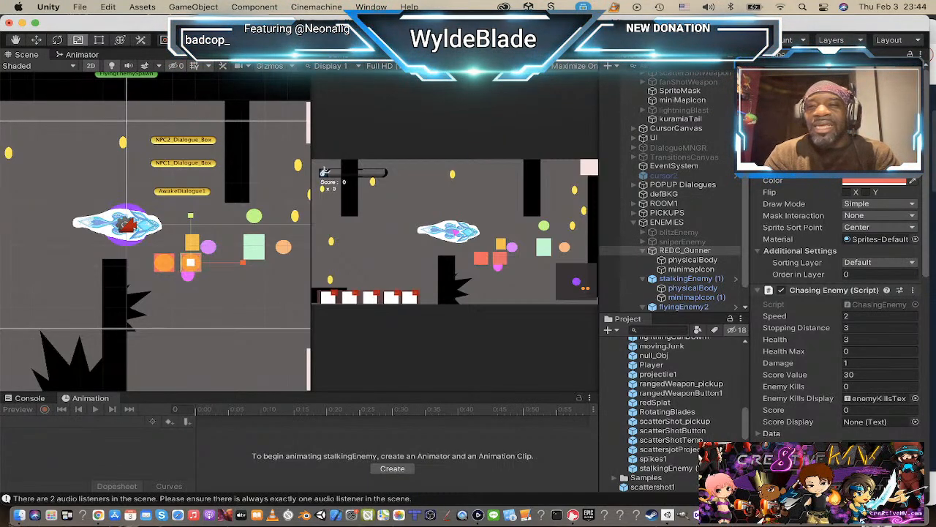
pyautogui.press('Return')
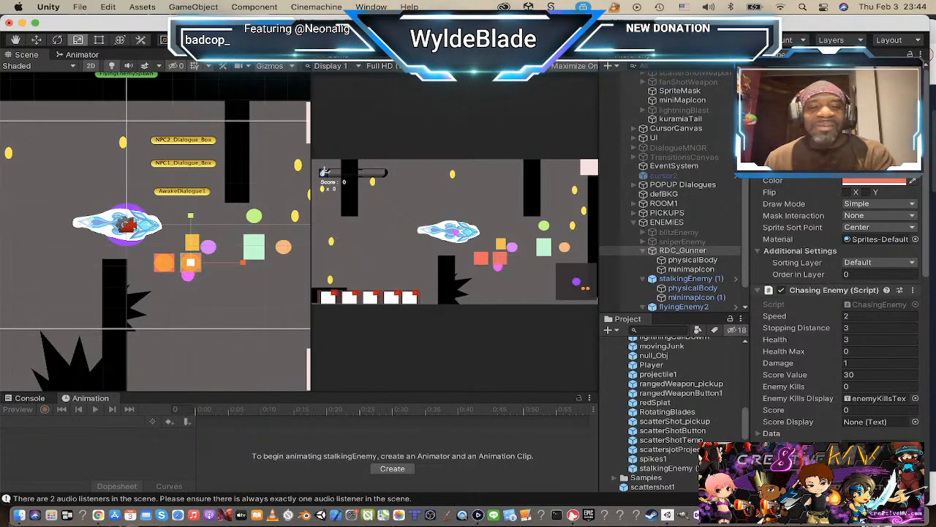
# Step: Switch to Chrome and look over the C.D.U.L.O.: Beyond The Outer Rim game page on the cre8tive Media Vault site
pyautogui.press('super+Tab')
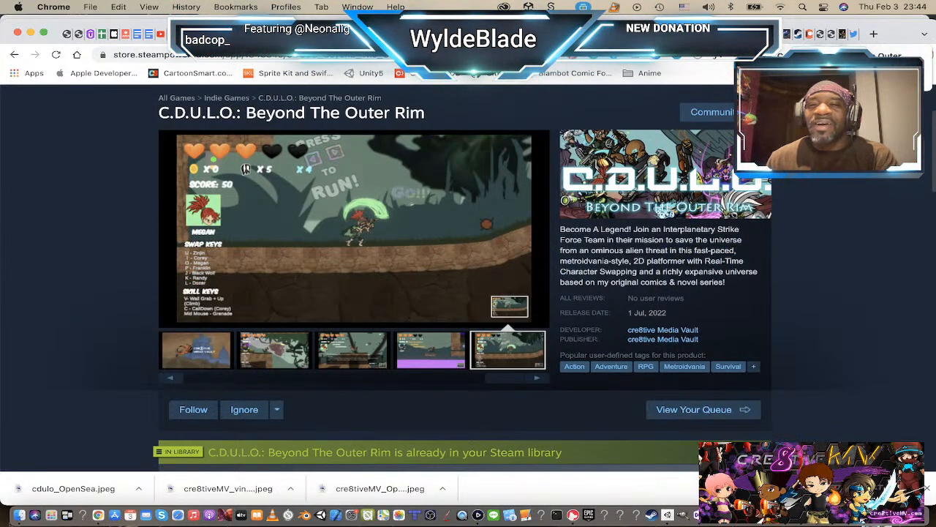
pyautogui.click(732, 35)
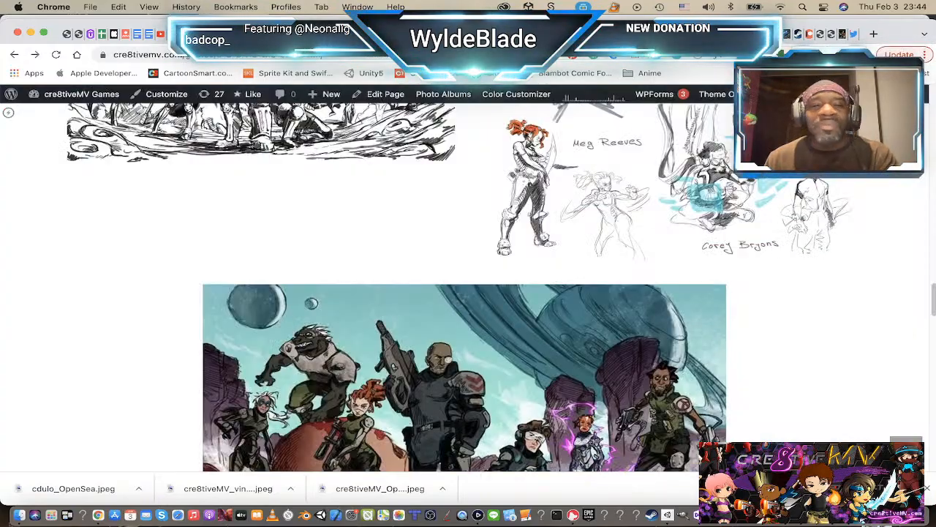
pyautogui.scroll(-5, 764, 239)
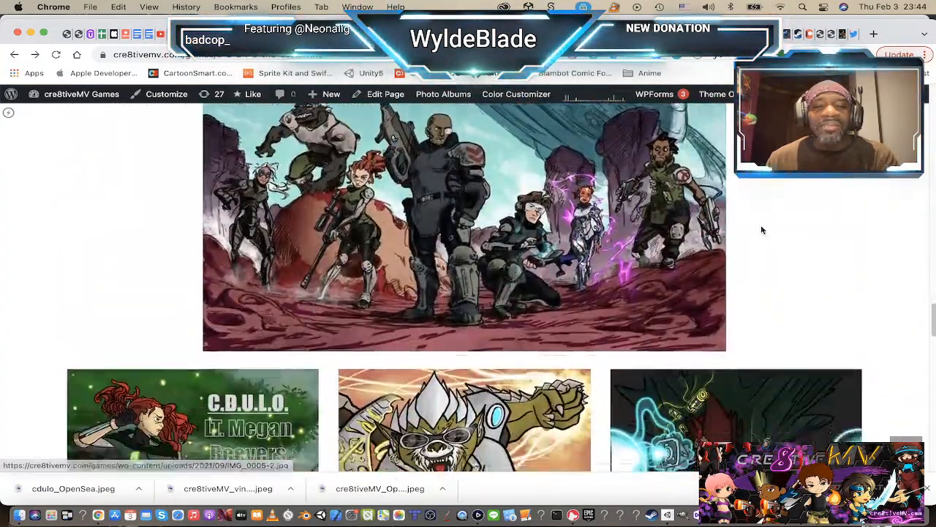
pyautogui.scroll(15, 760, 224)
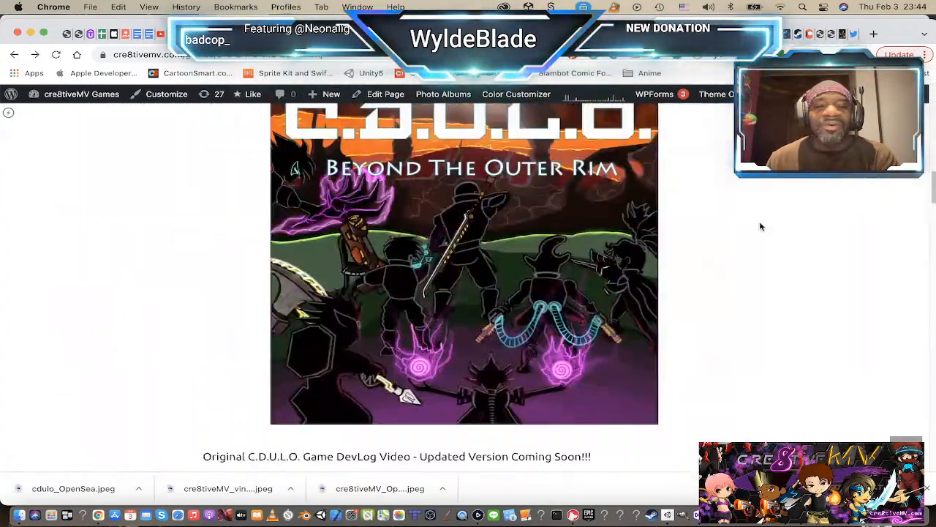
pyautogui.scroll(-4, 760, 221)
pyautogui.scroll(4, 759, 222)
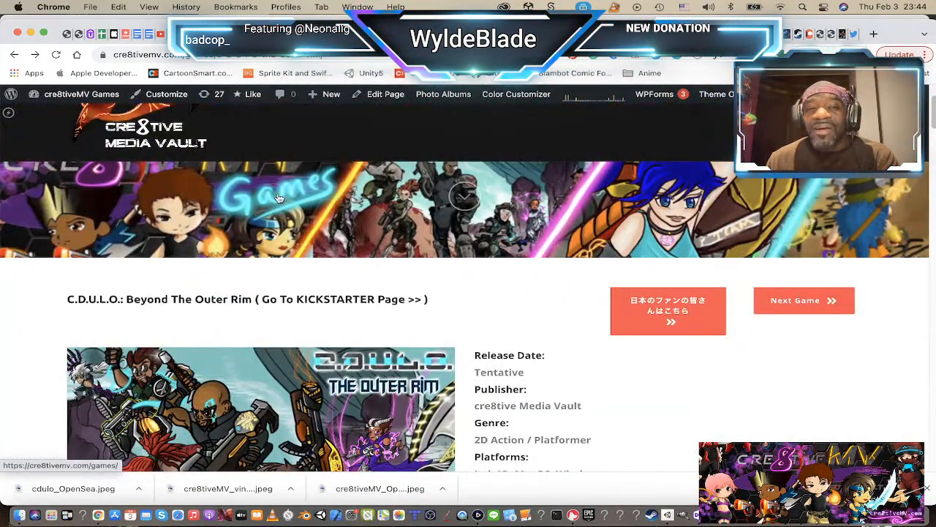
pyautogui.scroll(-5, 547, 263)
pyautogui.scroll(-3, 548, 265)
pyautogui.scroll(5, 548, 262)
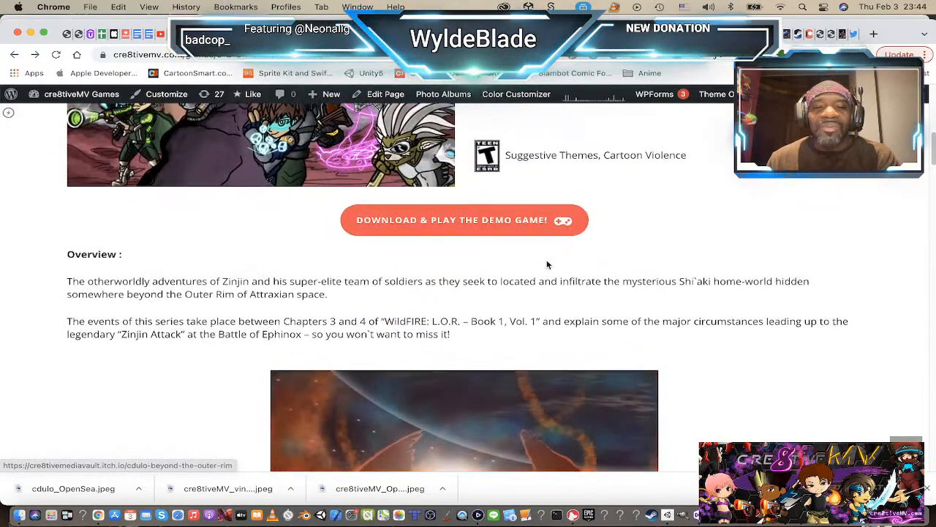
pyautogui.scroll(4, 546, 260)
pyautogui.scroll(-1, 362, 232)
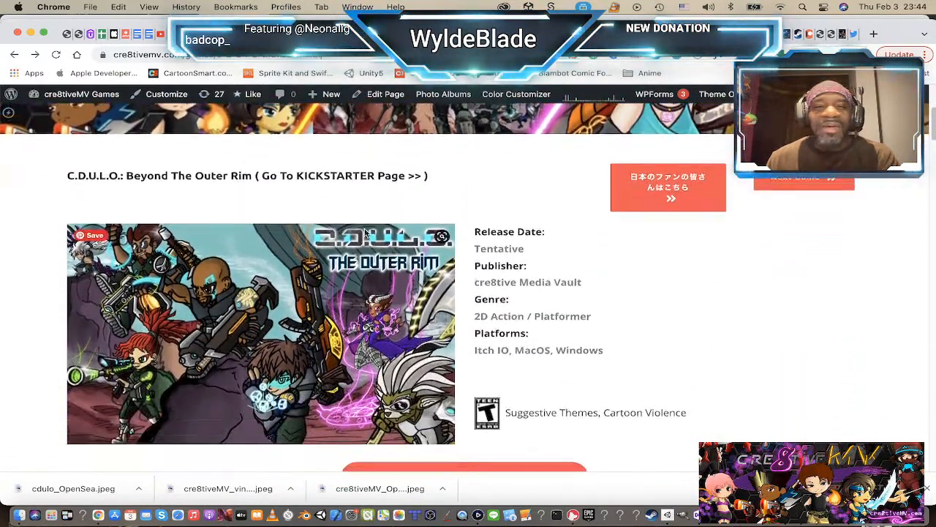
# Step: Open the cre8tive Media Vault home page and examine its News section around the Red Dragon Clan feature
pyautogui.scroll(3, 42, 215)
pyautogui.click(151, 190)
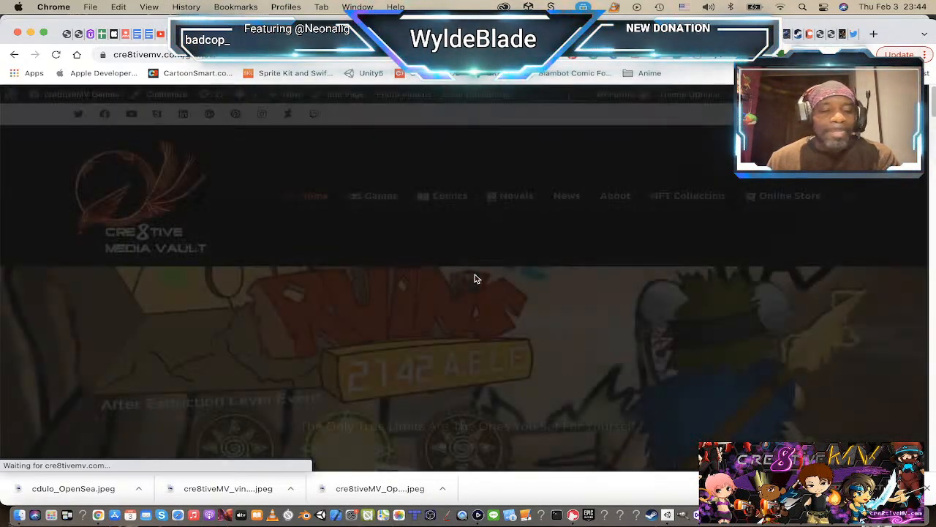
pyautogui.scroll(-15, 475, 274)
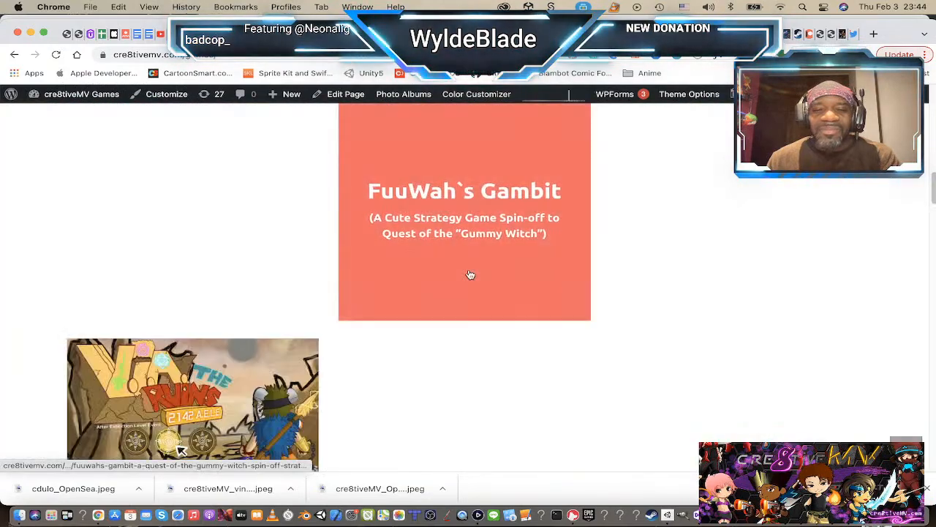
pyautogui.scroll(-10, 466, 269)
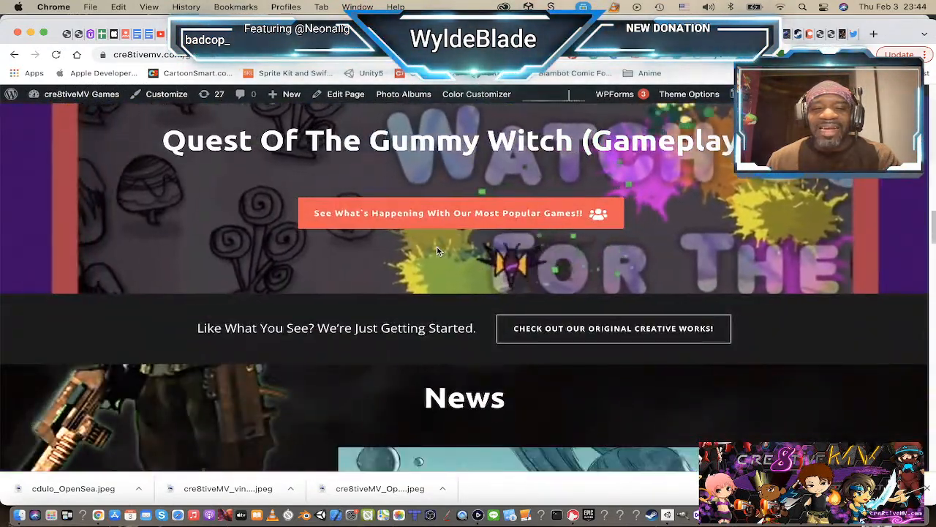
pyautogui.scroll(-10, 435, 251)
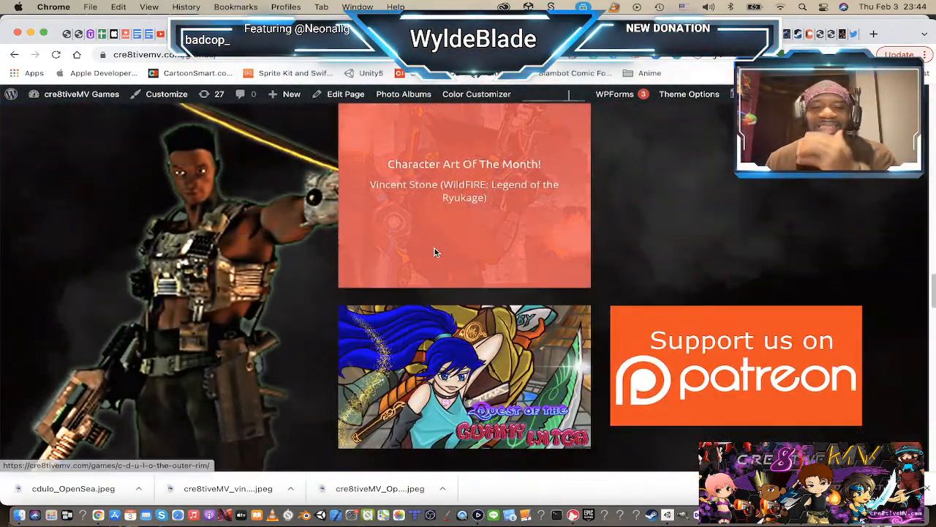
pyautogui.scroll(4, 434, 250)
pyautogui.moveTo(827, 341)
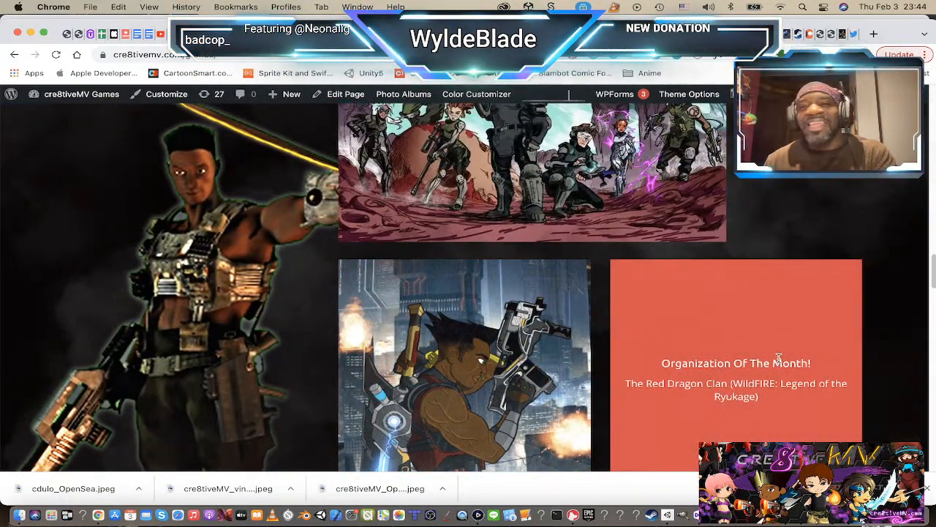
pyautogui.scroll(-5, 780, 309)
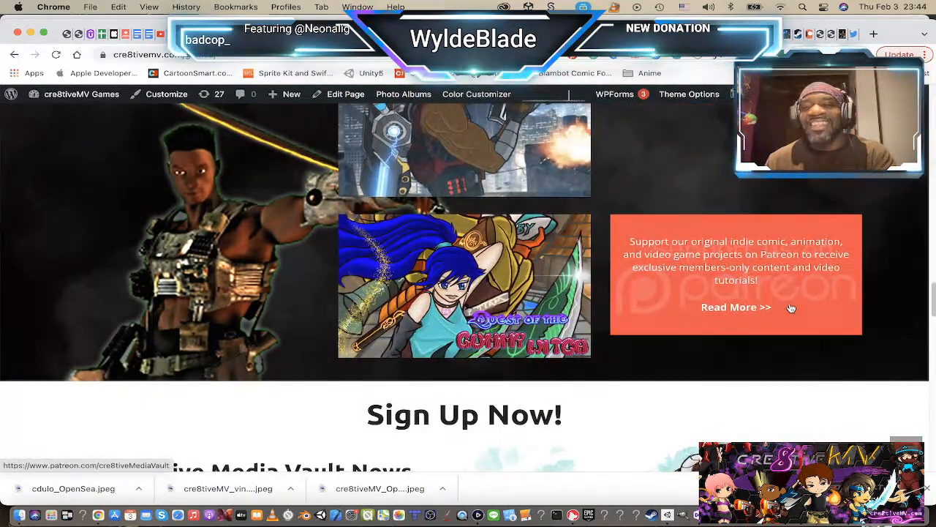
pyautogui.scroll(5, 790, 308)
pyautogui.doubleClick(760, 306)
pyautogui.rightClick(760, 306)
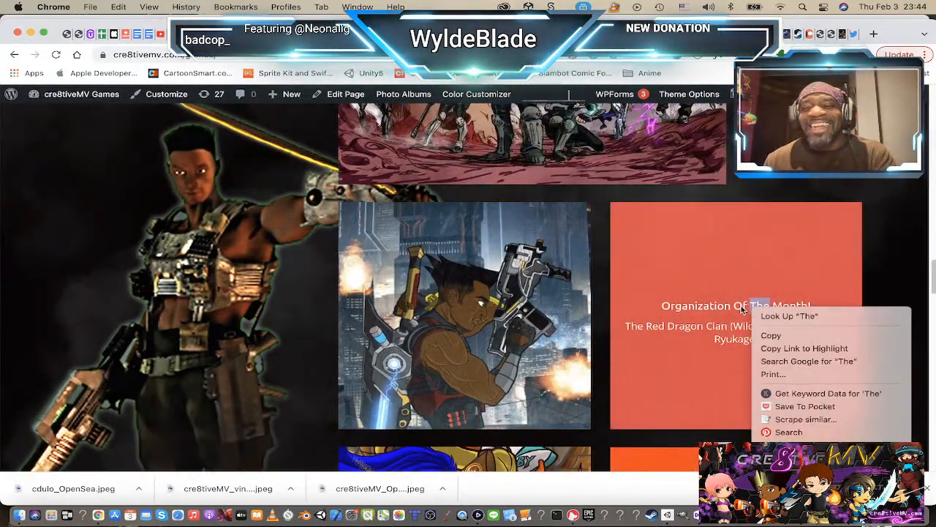
pyautogui.click(744, 249)
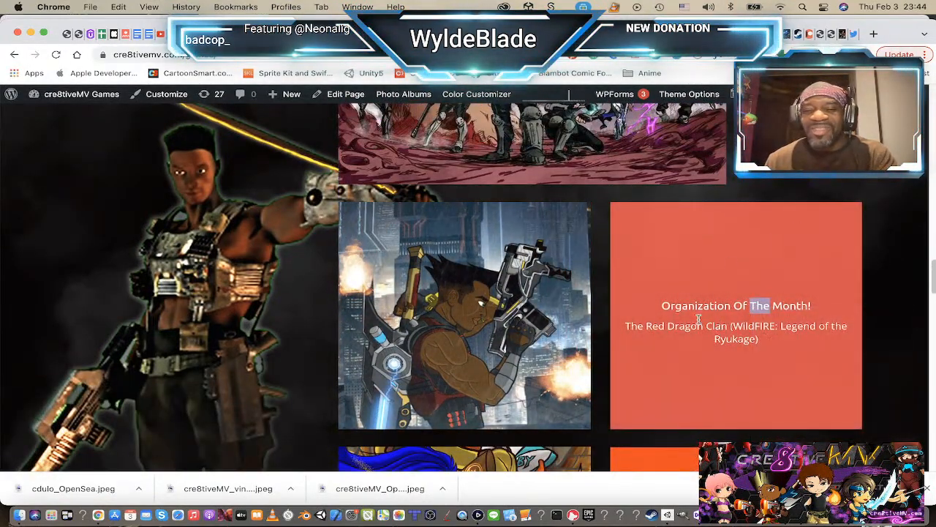
pyautogui.click(698, 318)
pyautogui.scroll(-2, 700, 322)
pyautogui.scroll(5, 700, 322)
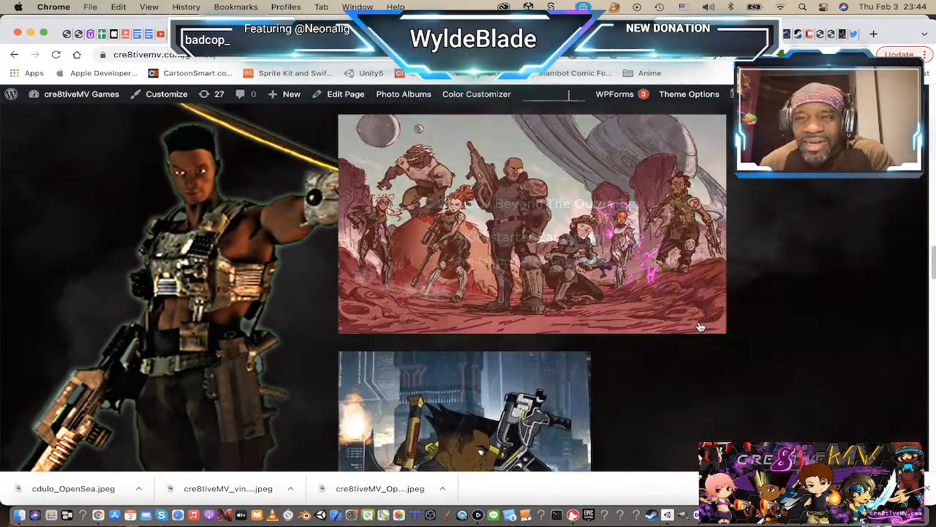
pyautogui.scroll(-4, 700, 321)
# Step: Switch to Finder and search this Mac for "rdc"
pyautogui.press('super+Tab')
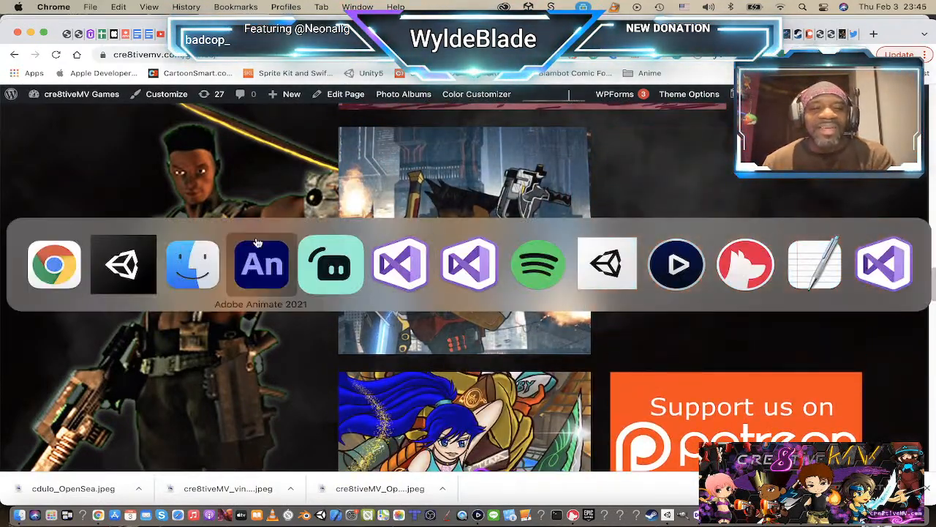
pyautogui.click(261, 263)
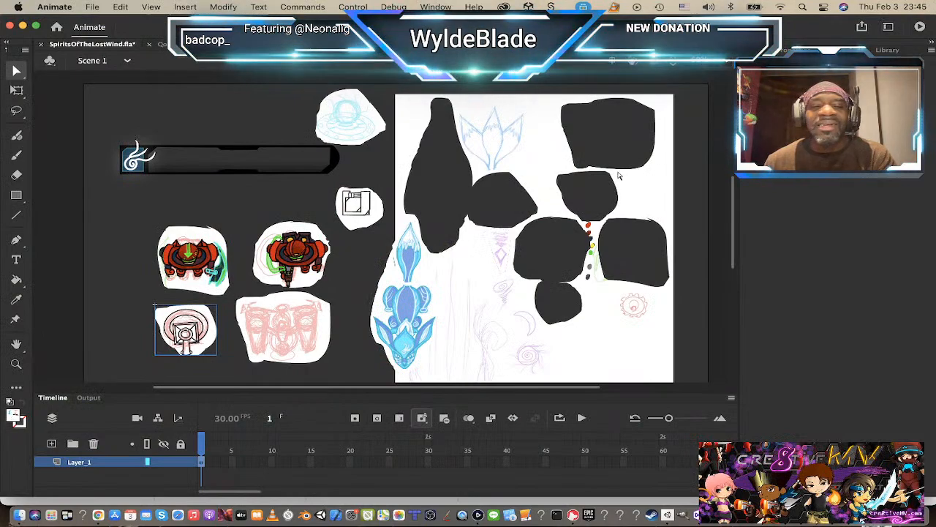
pyautogui.press('super+Tab')
pyautogui.click(270, 270)
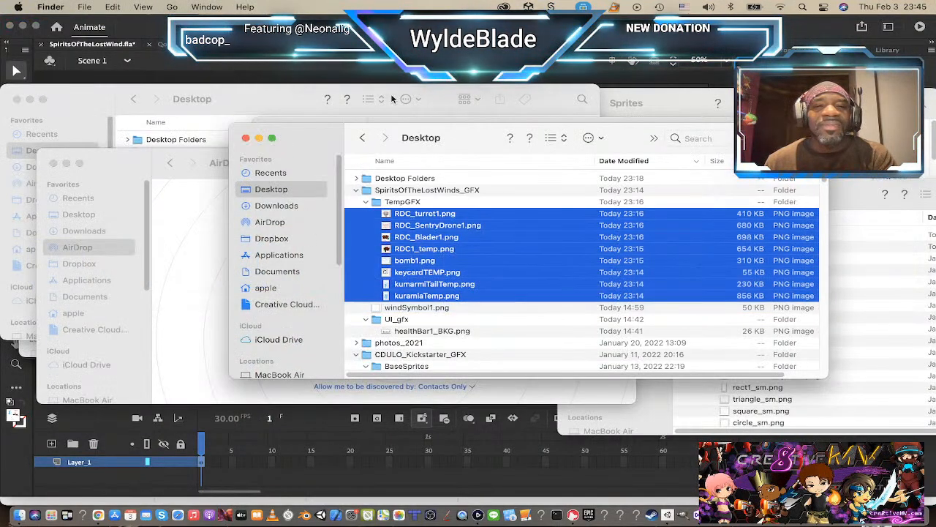
pyautogui.click(162, 178)
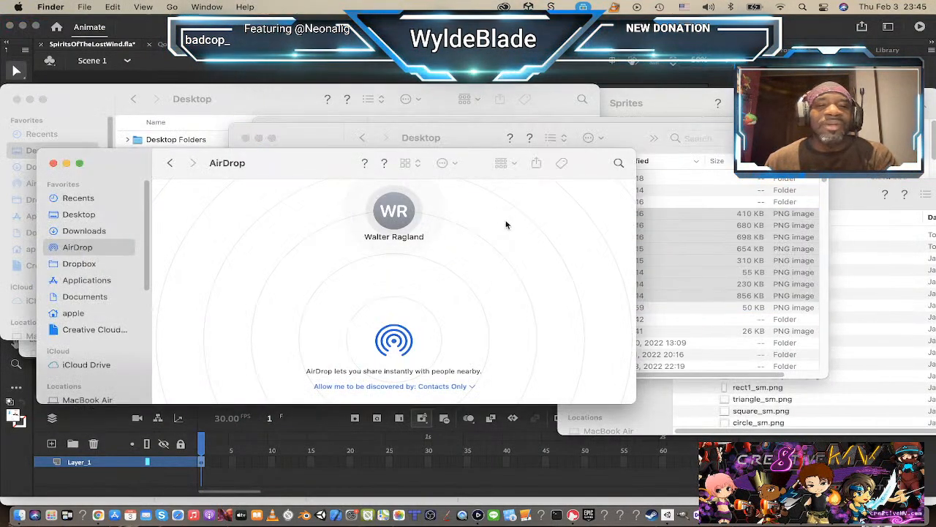
pyautogui.click(618, 164)
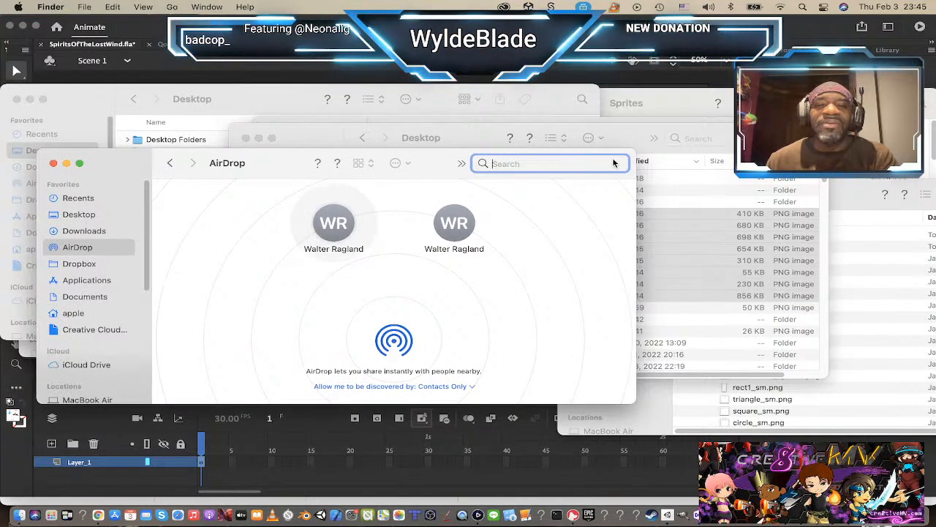
pyautogui.write('rdc')
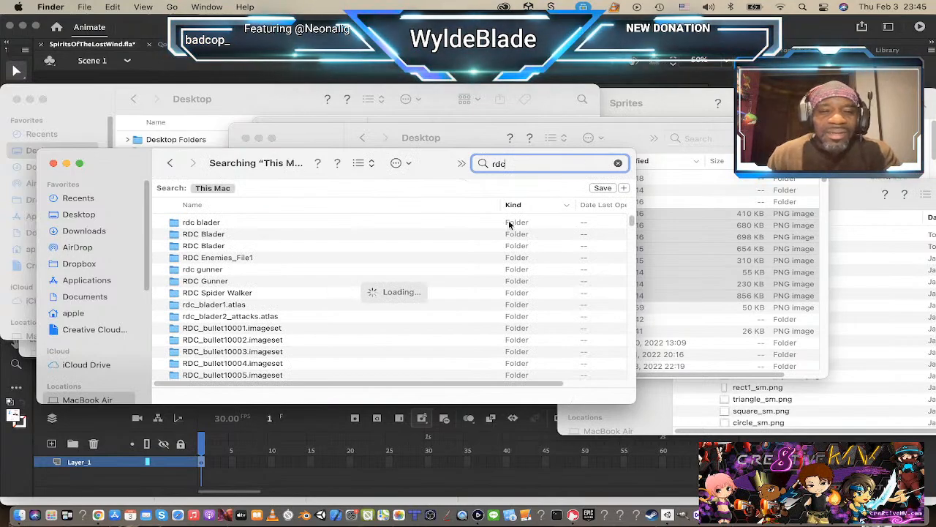
# Step: Look through the search results and preview the RDC Grenadier0012.png images
pyautogui.scroll(-15, 241, 294)
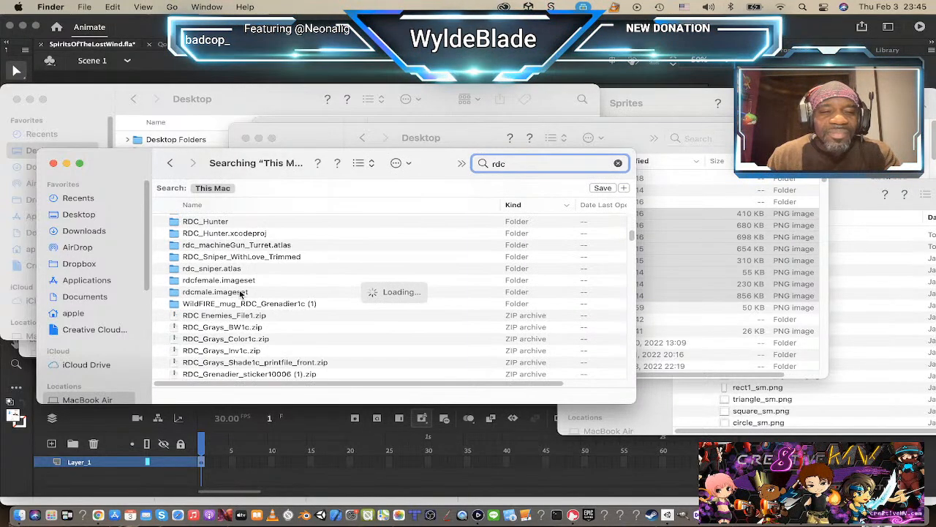
pyautogui.scroll(-3, 241, 295)
pyautogui.click(242, 295)
pyautogui.press('space')
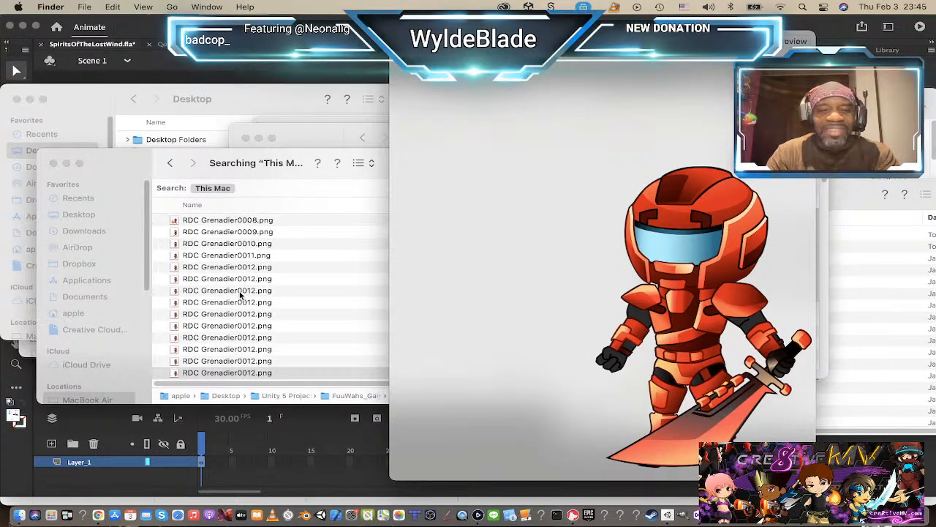
pyautogui.press('space')
pyautogui.press('Down')
pyautogui.press('Down')
pyautogui.press('Down')
pyautogui.press('space')
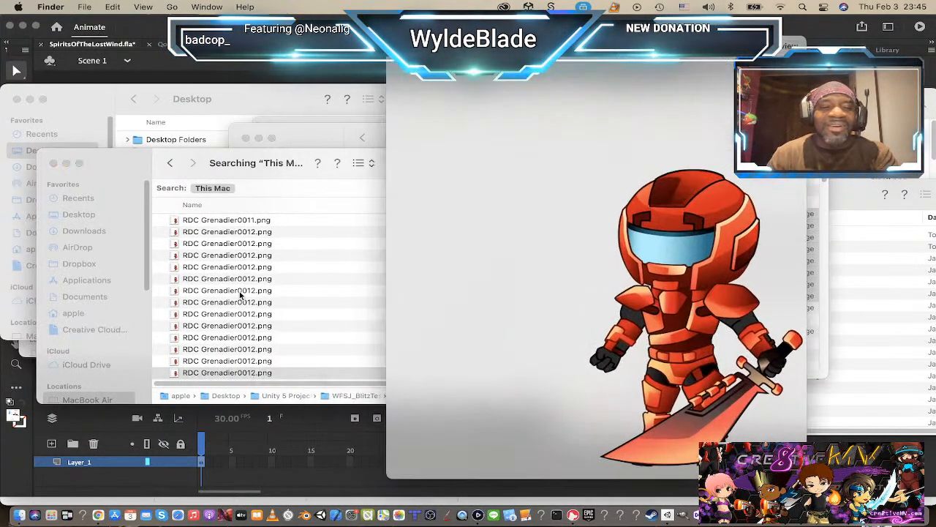
pyautogui.press('space')
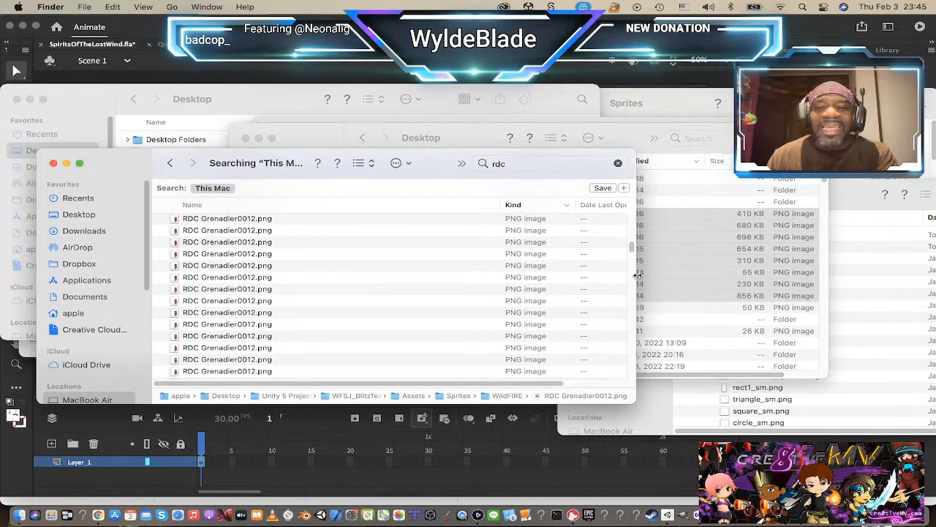
# Step: Preview the RDC sniper, gunner and blader keychain PSD artwork further down the search results
pyautogui.scroll(-5, 631, 249)
pyautogui.moveTo(642, 330); pyautogui.dragTo(632, 375)
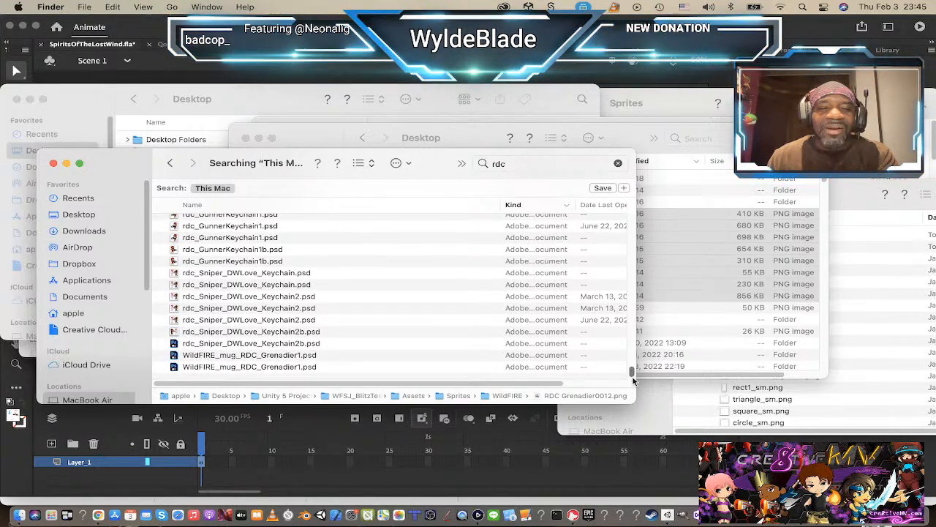
pyautogui.click(376, 332)
pyautogui.press('space')
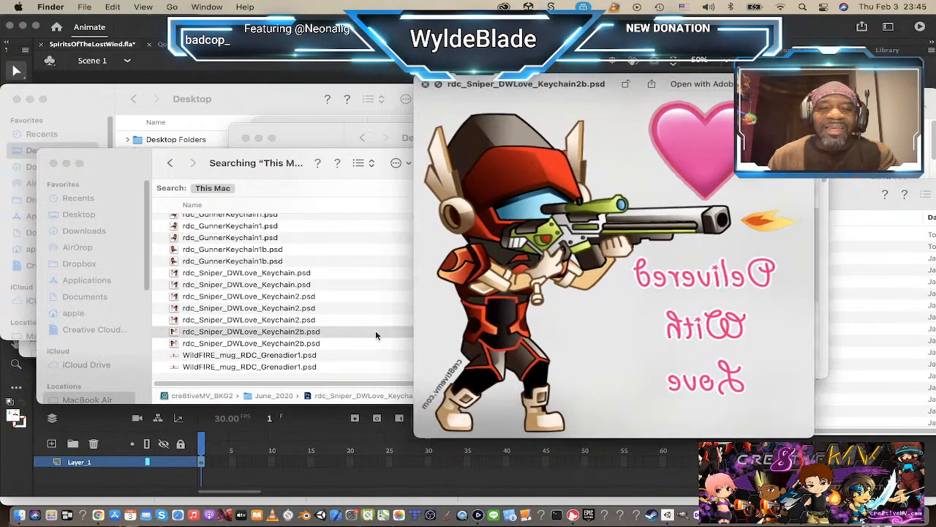
pyautogui.press('Up')
pyautogui.press('Up')
pyautogui.press('Up')
pyautogui.press('Up')
pyautogui.press('Up')
pyautogui.press('Up')
pyautogui.press('Up')
pyautogui.press('Up')
pyautogui.press('Up')
pyautogui.press('Up')
pyautogui.press('Up')
pyautogui.press('Up')
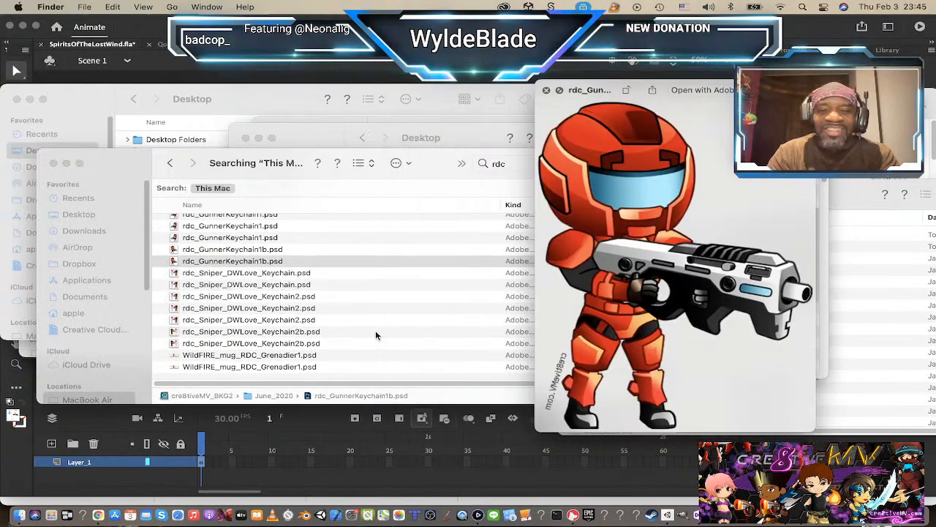
pyautogui.press('Up')
pyautogui.press('Up')
pyautogui.press('Up')
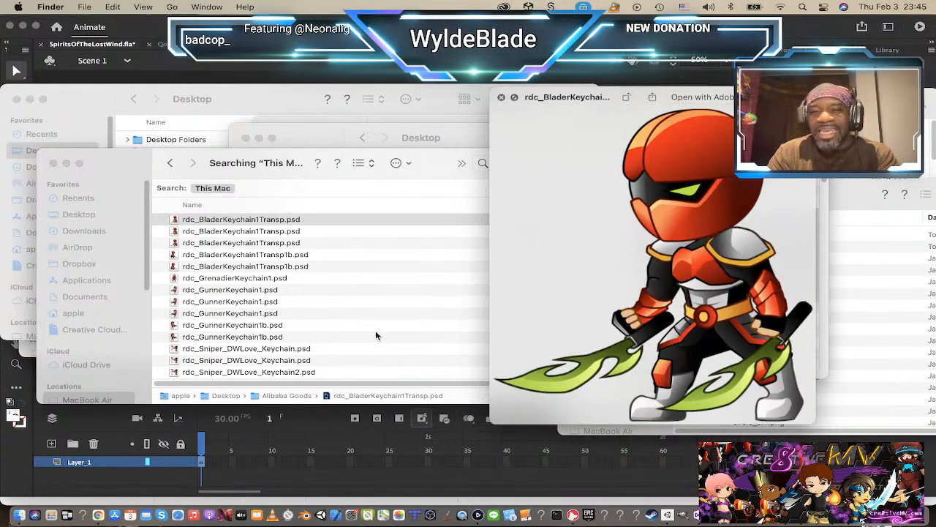
# Step: Compare the previews of the rdc_BladerKeychain1 and rdc_BladerKeychain1Transp PSD files
pyautogui.press('Down')
pyautogui.press('Up')
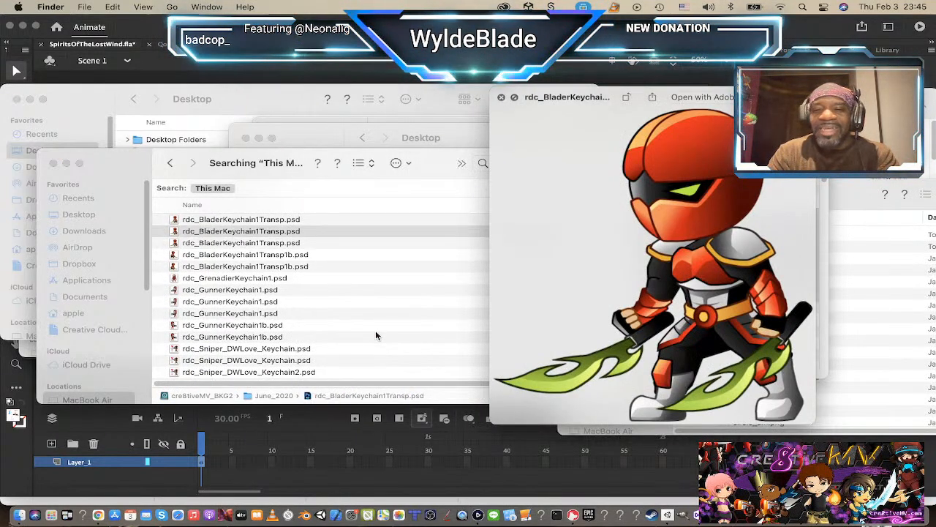
pyautogui.press('Up')
pyautogui.press('Up')
pyautogui.press('Down')
pyautogui.press('Down')
pyautogui.press('Down')
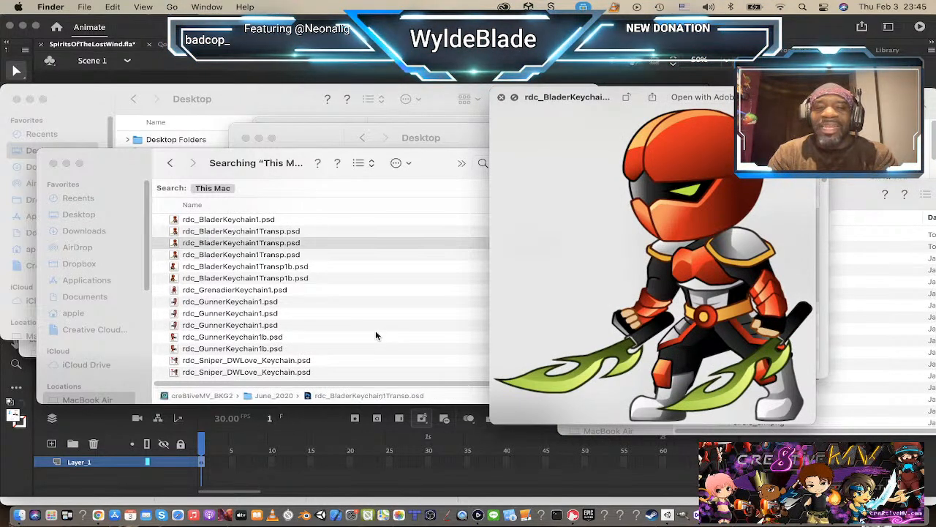
pyautogui.press('Down')
pyautogui.press('Down')
pyautogui.press('Up')
pyautogui.press('Up')
pyautogui.press('Up')
pyautogui.press('Up')
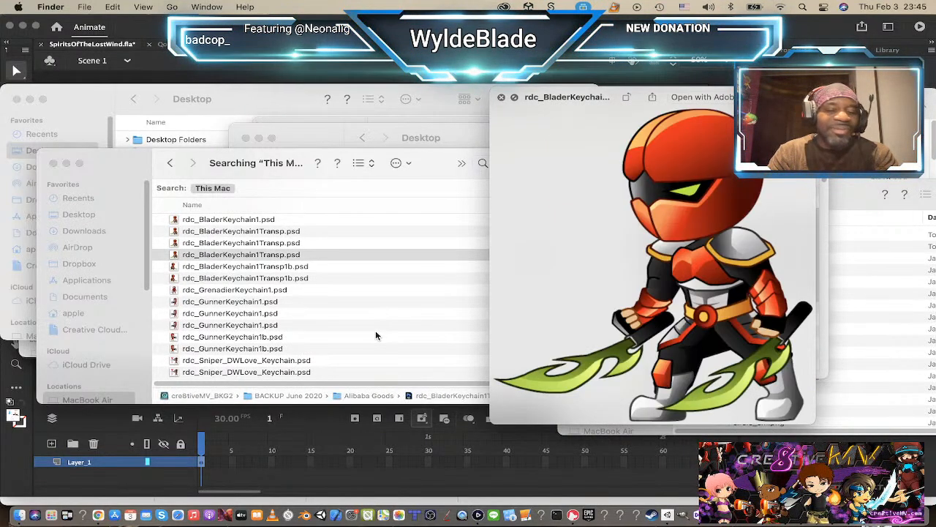
pyautogui.press('Up')
pyautogui.press('Up')
pyautogui.press('Up')
pyautogui.press('Down')
pyautogui.press('Down')
pyautogui.press('Down')
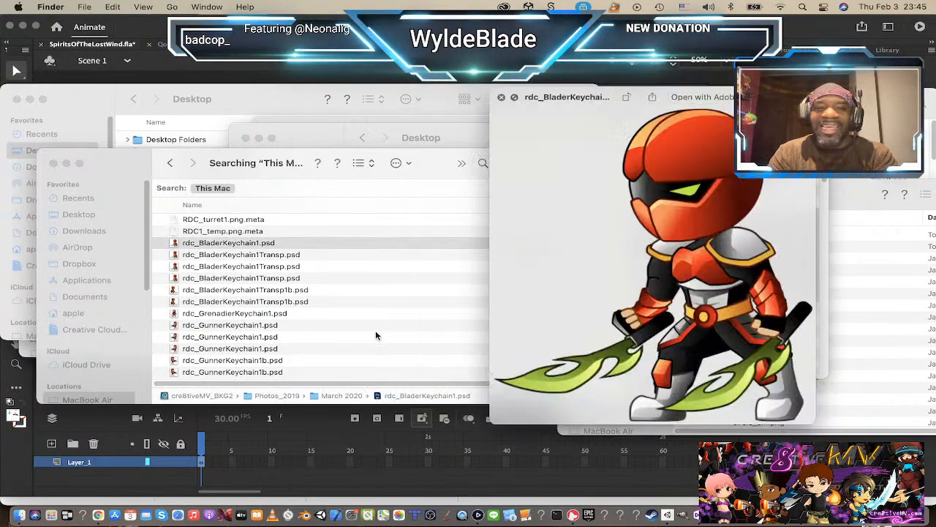
pyautogui.press('Down')
pyautogui.press('Down')
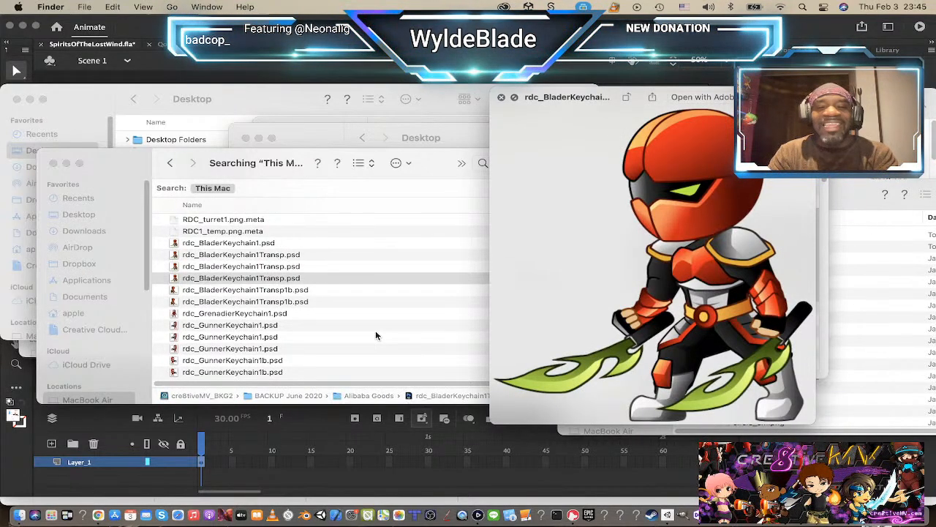
# Step: Close the rdc_BladerKeychain1Transp preview and switch back to Unity
pyautogui.press('space')
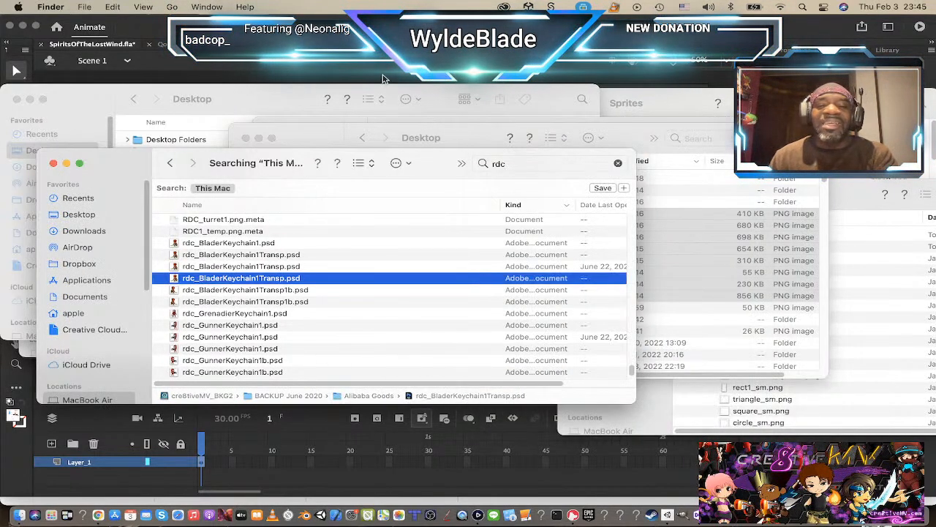
pyautogui.press('super+Tab')
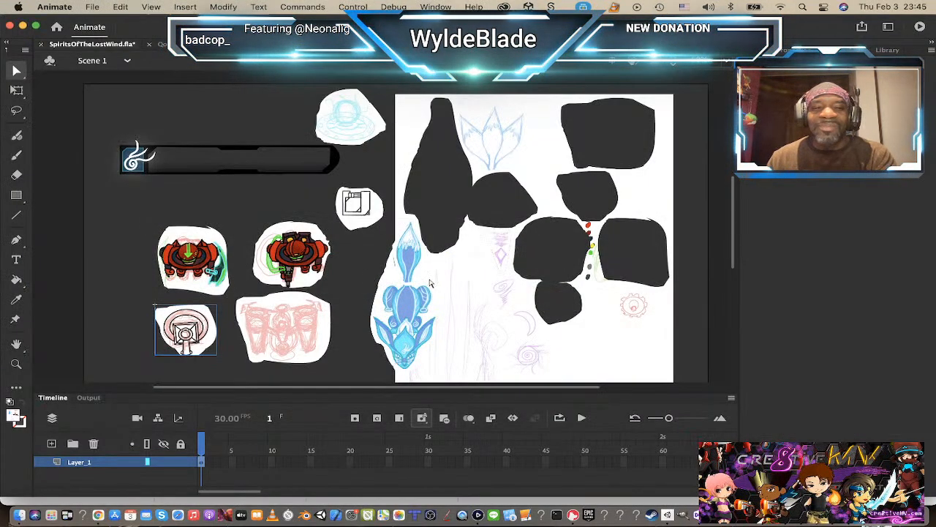
pyautogui.press('super+Tab')
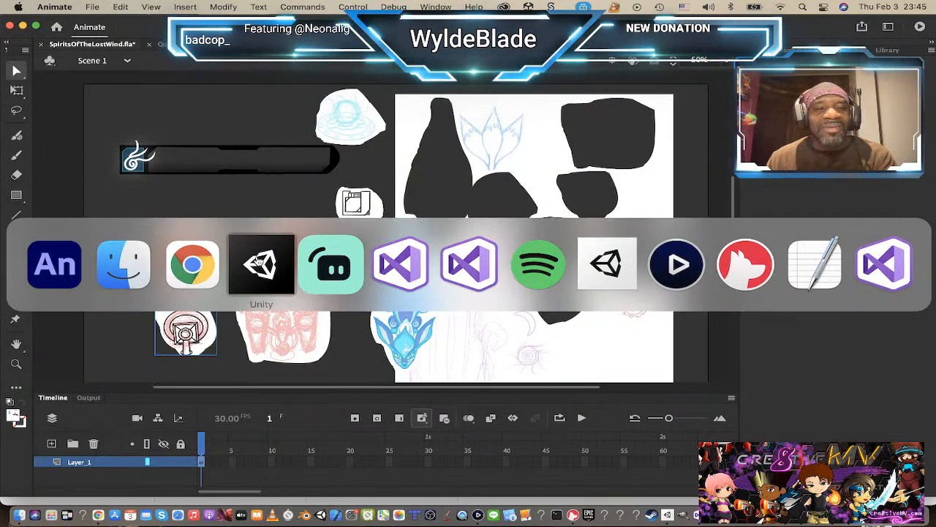
pyautogui.click(261, 265)
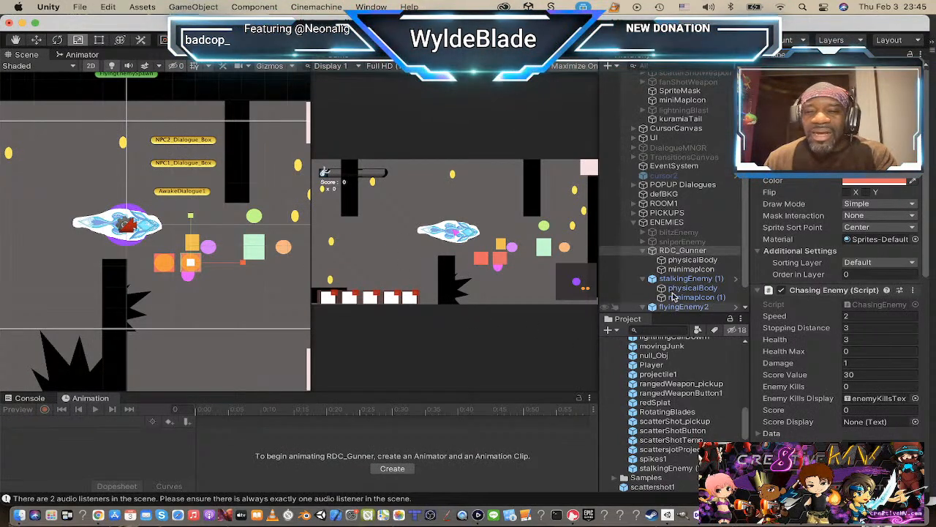
# Step: Replace the square sprite on RDC_Gunner's Sprite Renderer with the RDC1_temp sprite
pyautogui.click(657, 251)
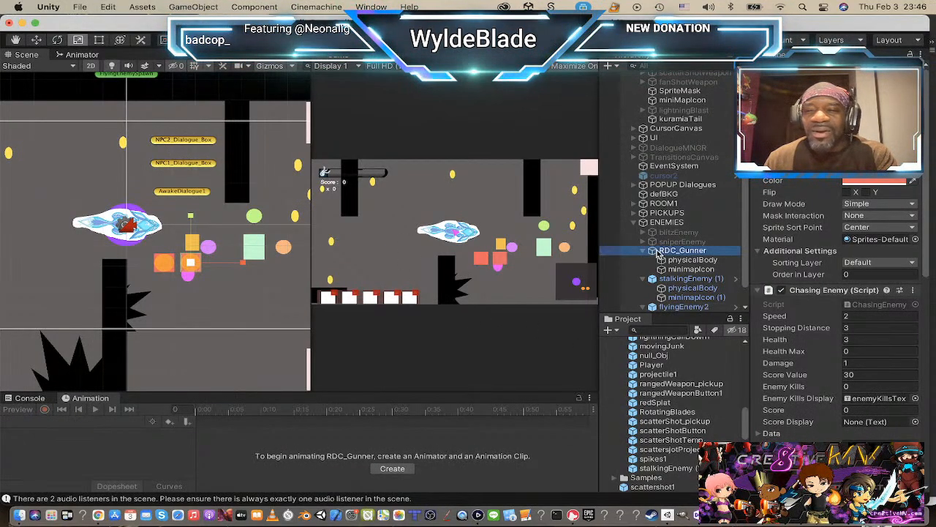
pyautogui.click(915, 169)
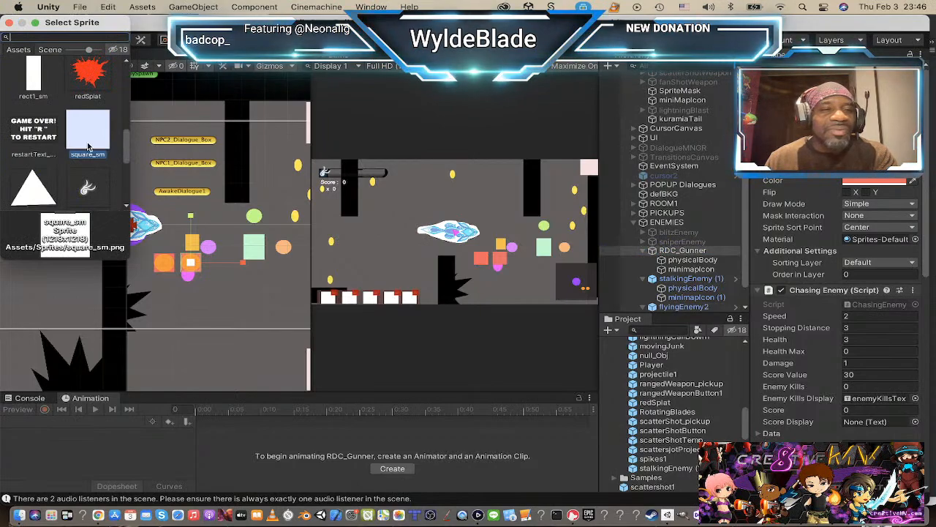
pyautogui.scroll(-5, 51, 140)
pyautogui.scroll(10, 53, 138)
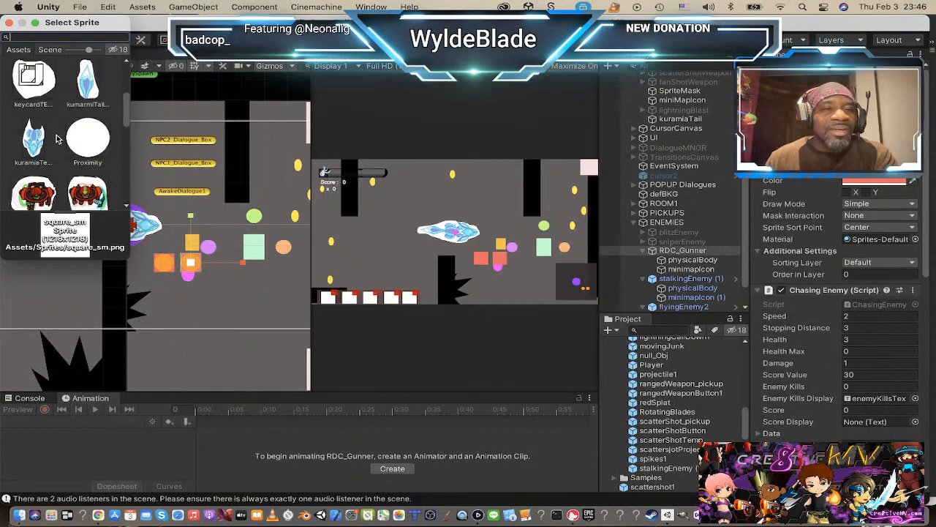
pyautogui.scroll(2, 55, 138)
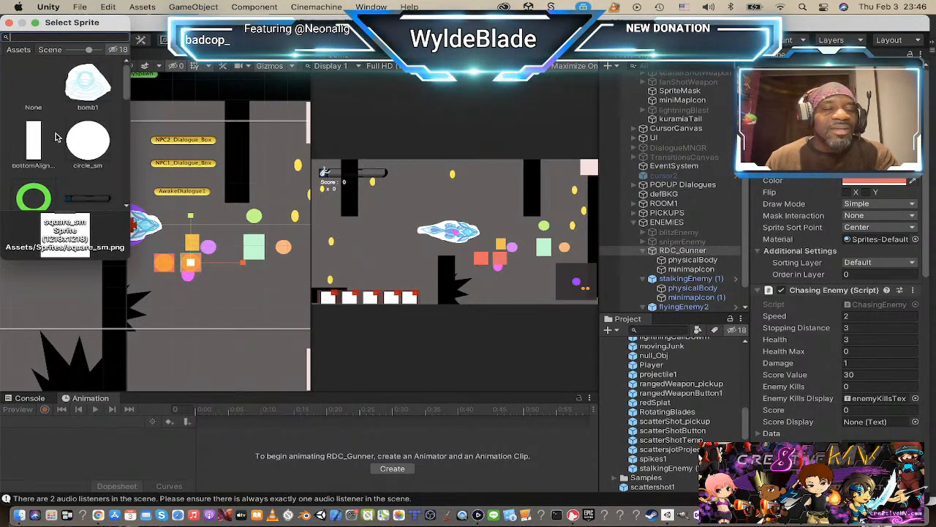
pyautogui.scroll(-5, 56, 138)
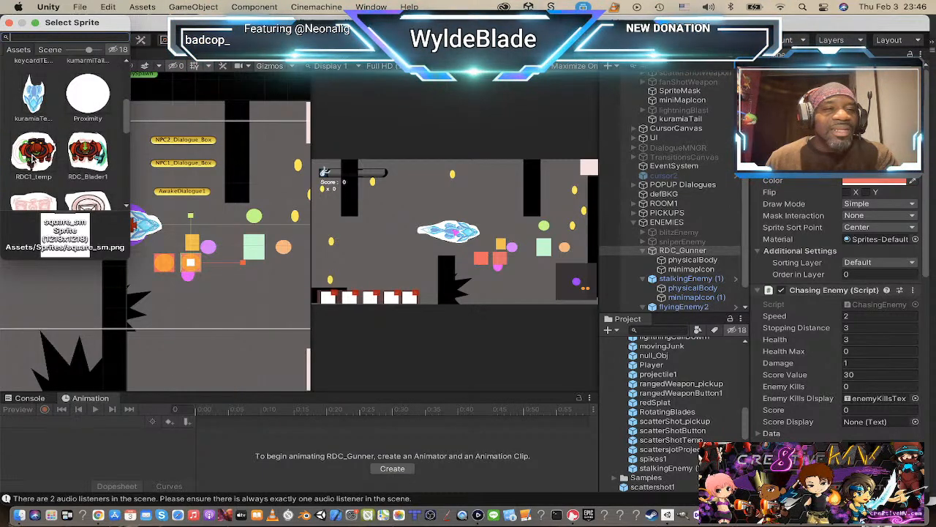
pyautogui.click(33, 155)
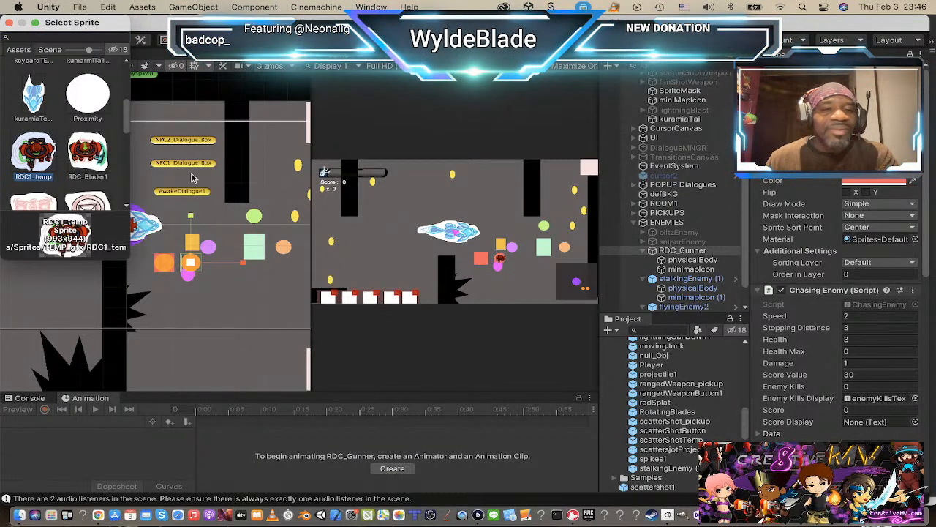
pyautogui.click(9, 22)
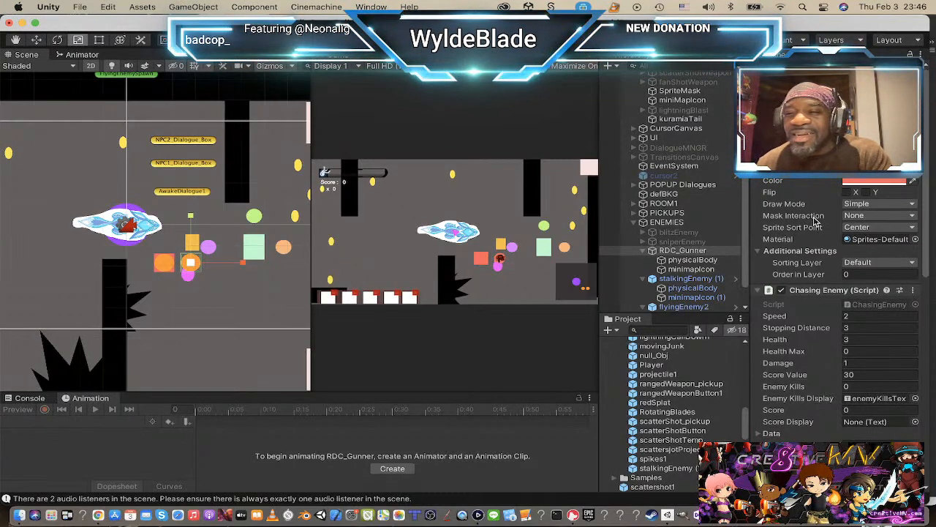
# Step: Scale RDC_Gunner up uniformly in the scene to roughly two and a half times its size
pyautogui.scroll(-5, 815, 222)
pyautogui.scroll(5, 816, 221)
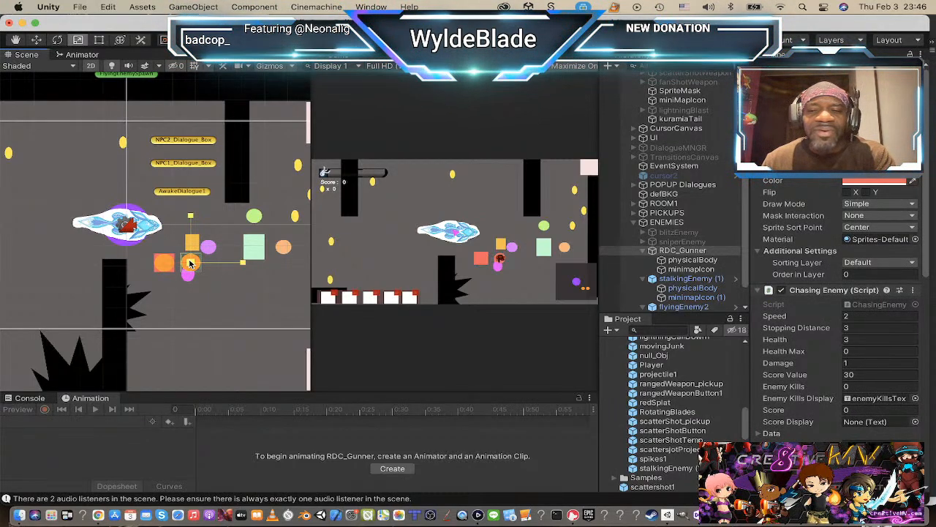
pyautogui.click(655, 252)
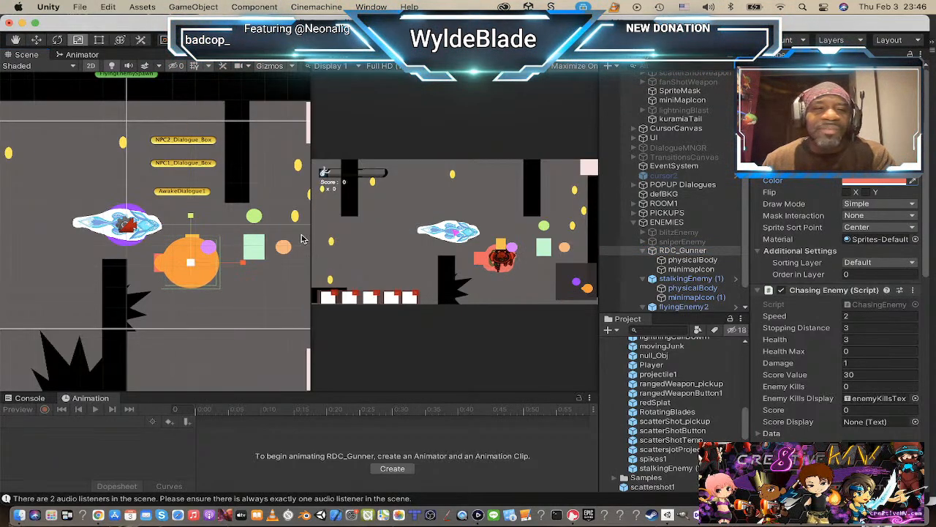
# Step: Set RDC_Gunner's sprite colour to white (FFFFFF) to remove the red tint
pyautogui.click(881, 182)
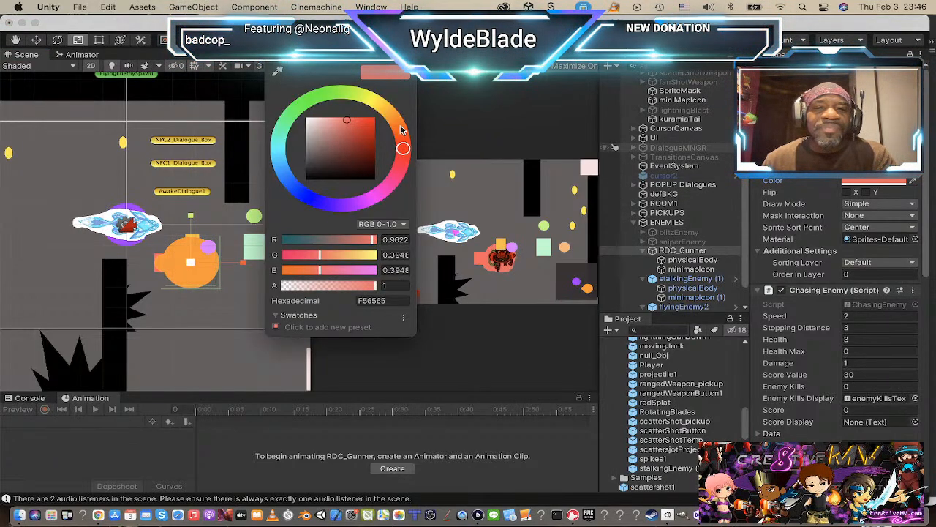
pyautogui.moveTo(349, 123); pyautogui.dragTo(263, 106)
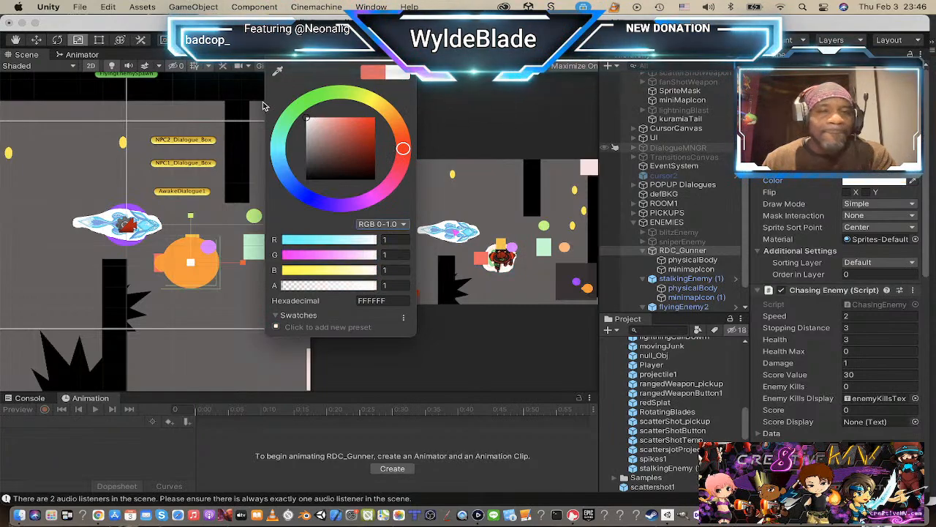
pyautogui.click(274, 56)
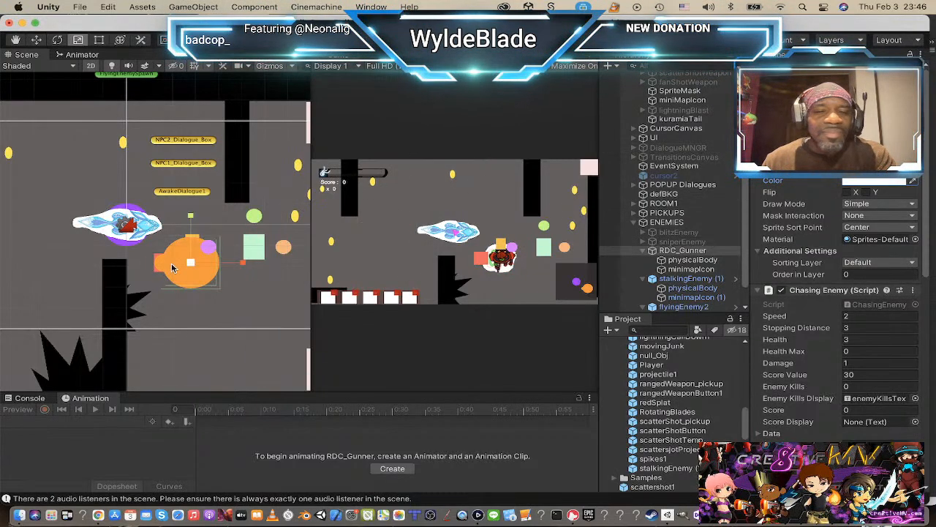
# Step: Examine RDC_Gunner in the scene together with its physicalBody and minimapIcon children
pyautogui.scroll(3, 173, 266)
pyautogui.scroll(-1, 188, 265)
pyautogui.scroll(1, 185, 273)
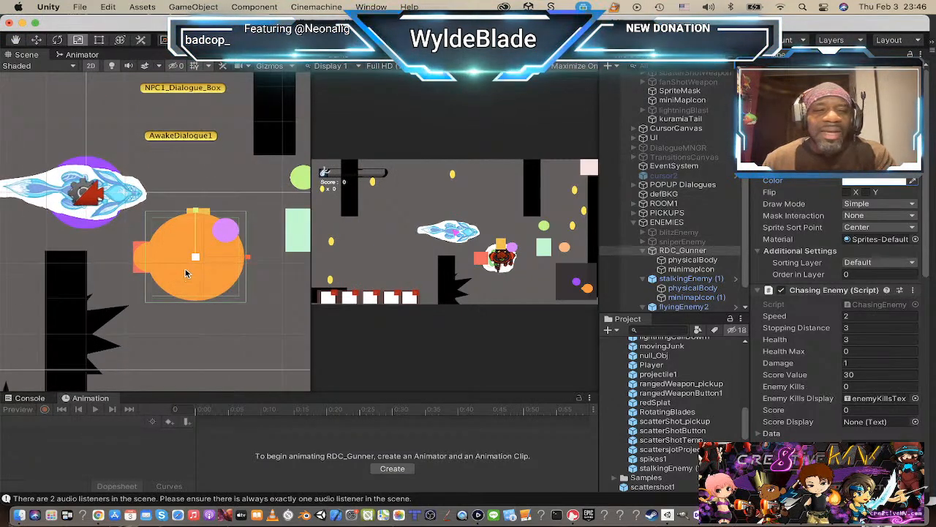
pyautogui.scroll(1, 186, 272)
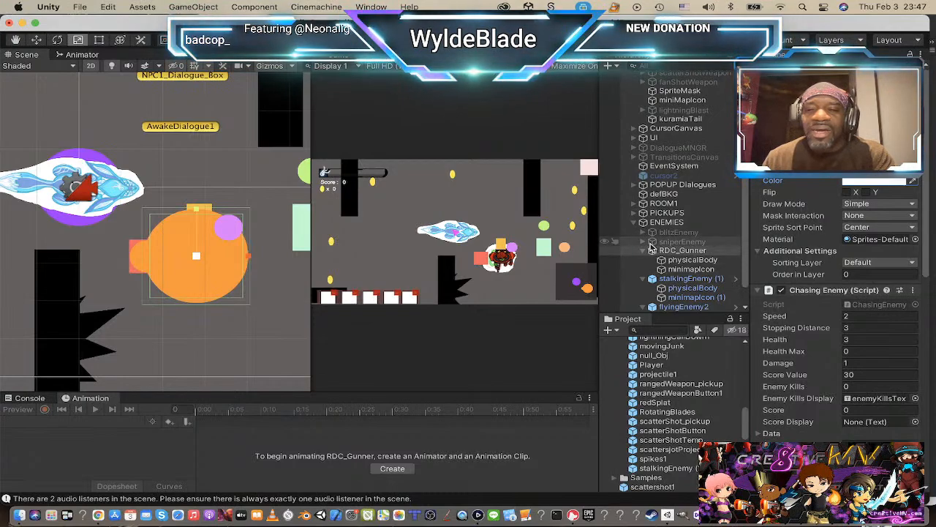
pyautogui.click(675, 262)
pyautogui.click(677, 270)
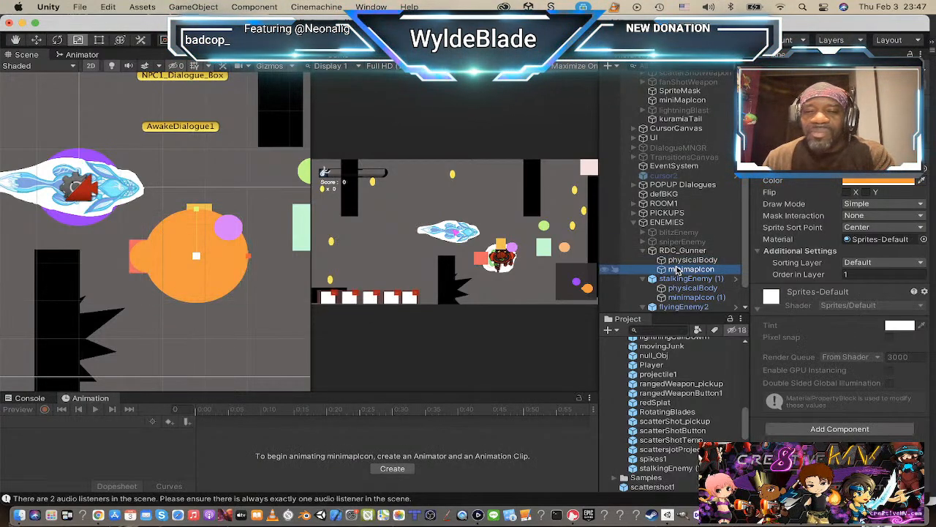
pyautogui.click(678, 262)
pyautogui.click(678, 251)
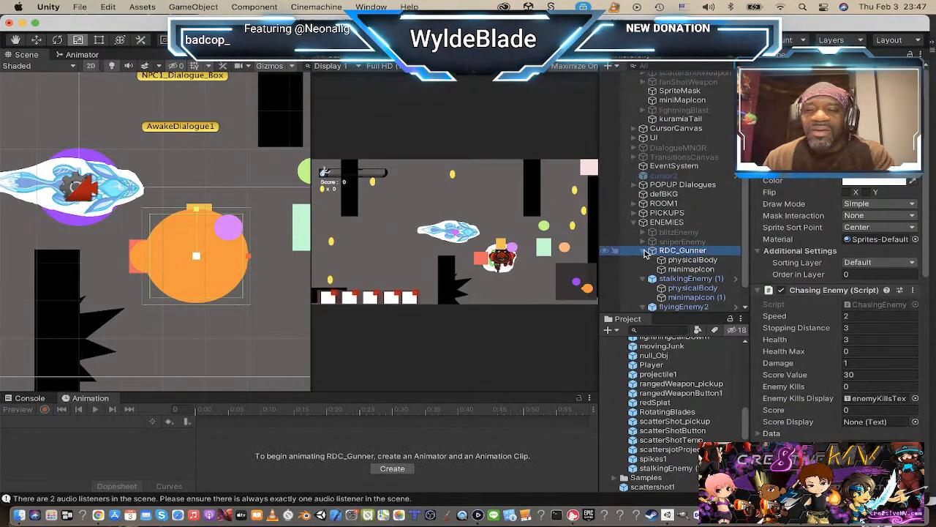
# Step: Collapse the RDC_Gunner enemy object in the Hierarchy and rename it gunnerBody
pyautogui.click(644, 251)
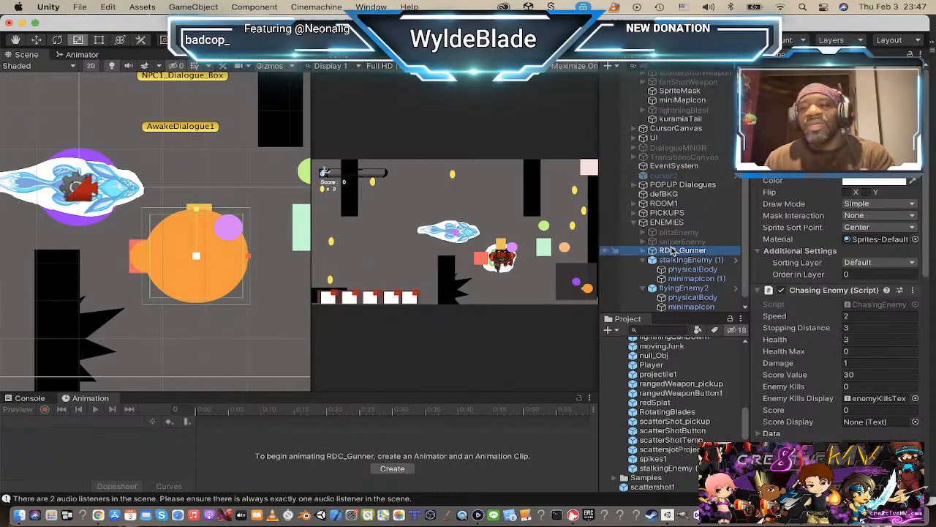
pyautogui.click(643, 251)
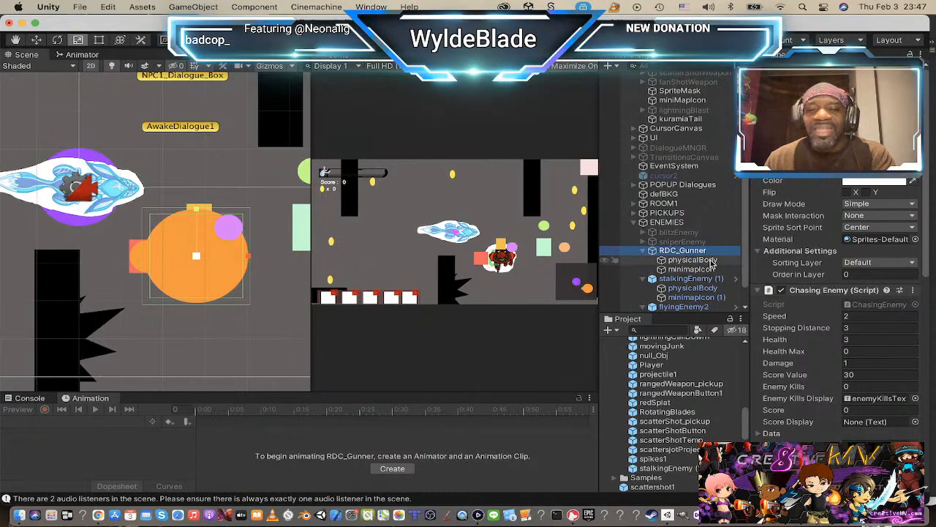
pyautogui.click(644, 252)
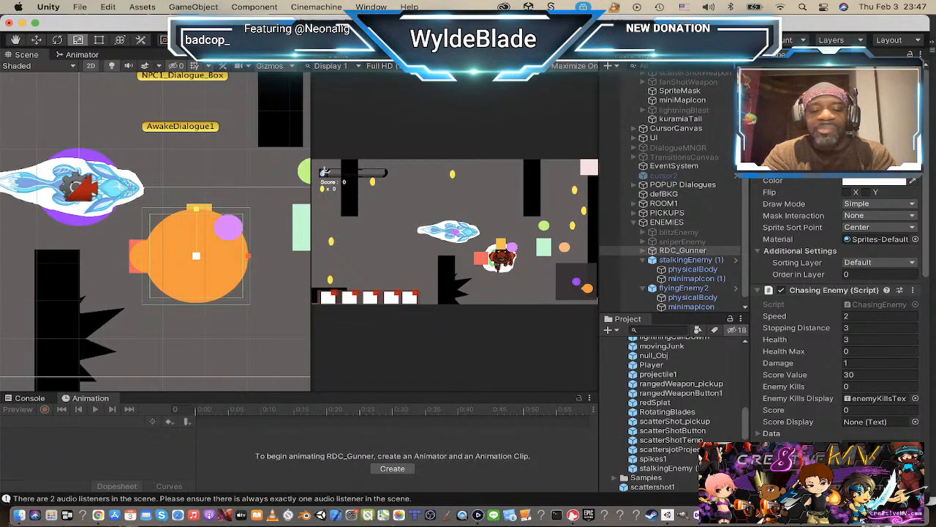
pyautogui.press('Return')
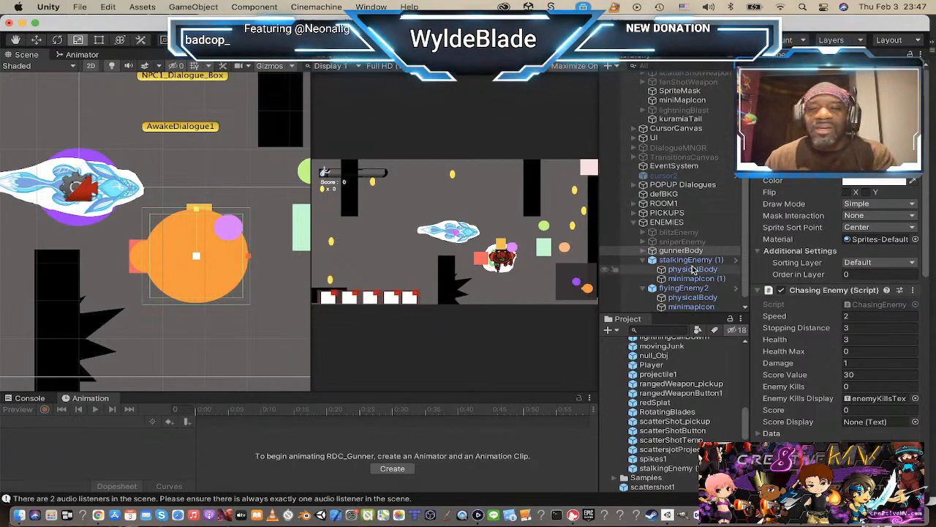
# Step: Create an empty game object named RDC_Gunner and make gunnerBody its child
pyautogui.click(643, 251)
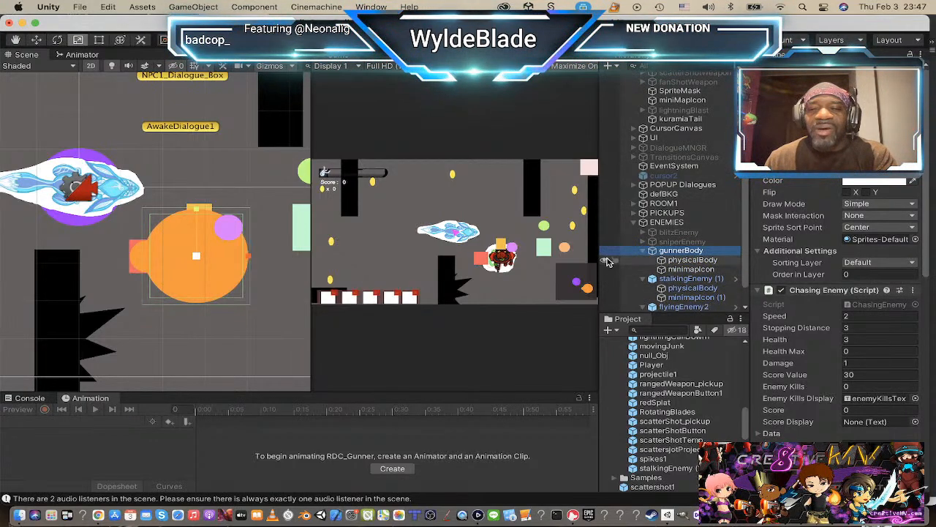
pyautogui.click(652, 251)
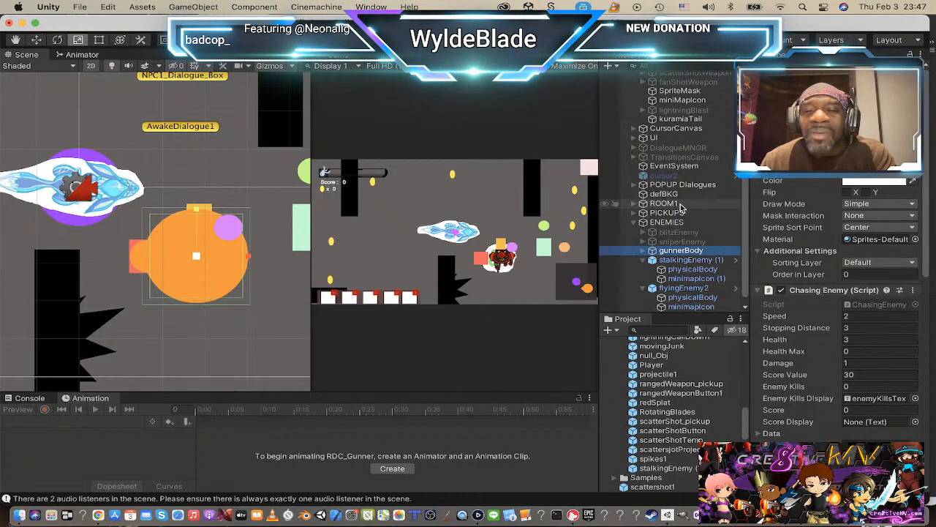
pyautogui.click(615, 66)
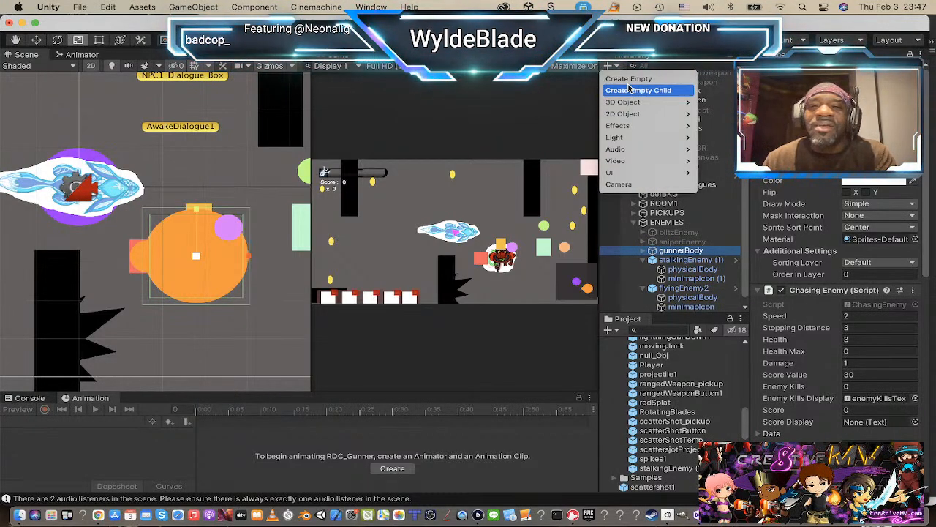
pyautogui.click(630, 79)
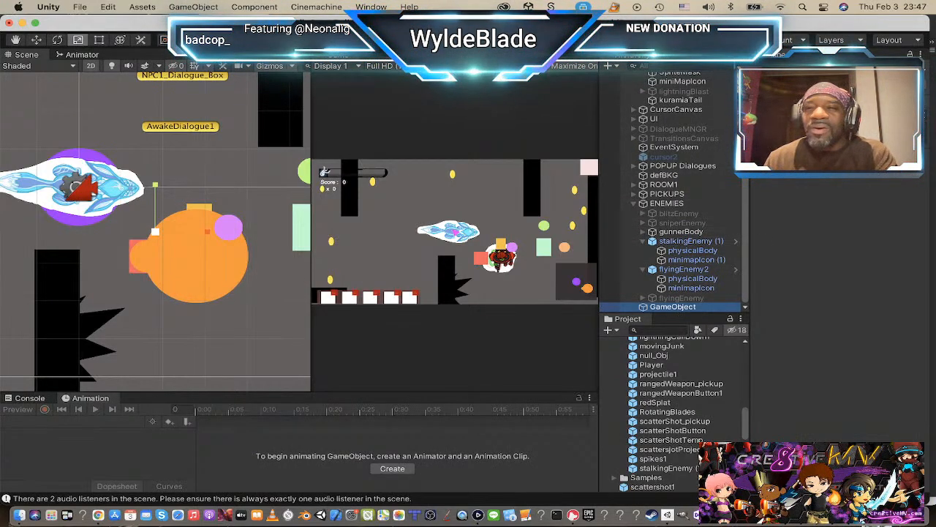
pyautogui.click(827, 70)
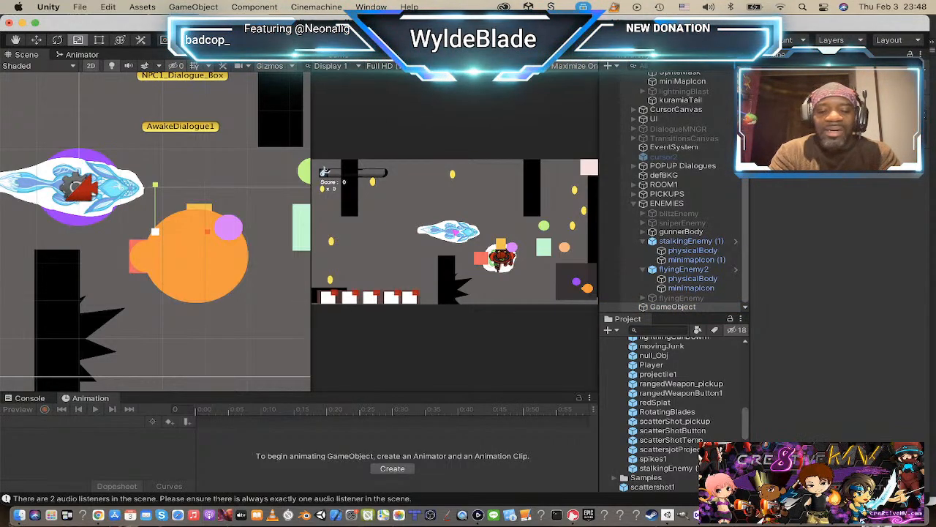
pyautogui.press('Return')
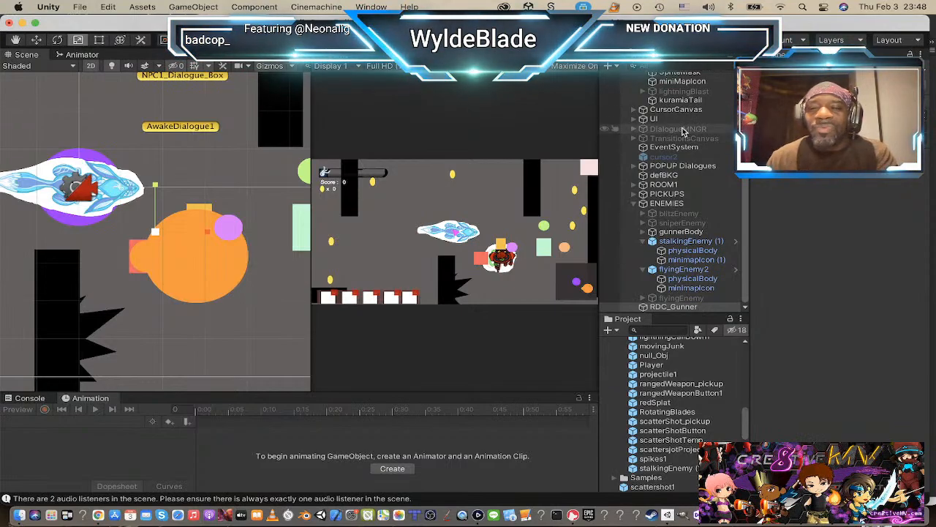
pyautogui.moveTo(661, 234); pyautogui.dragTo(662, 307)
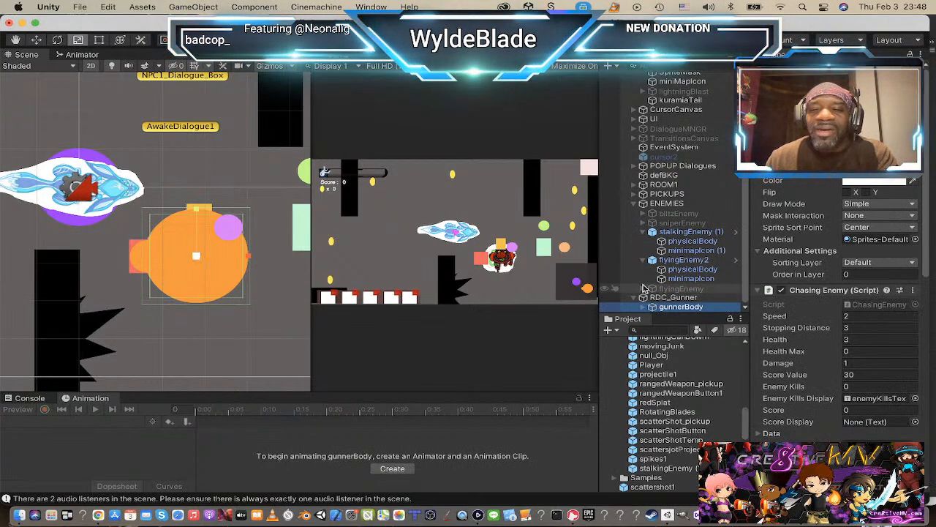
# Step: Start a new animation clip for the RDC_Gunner parent object and choose the Animations folder within Assets as the save location
pyautogui.click(654, 298)
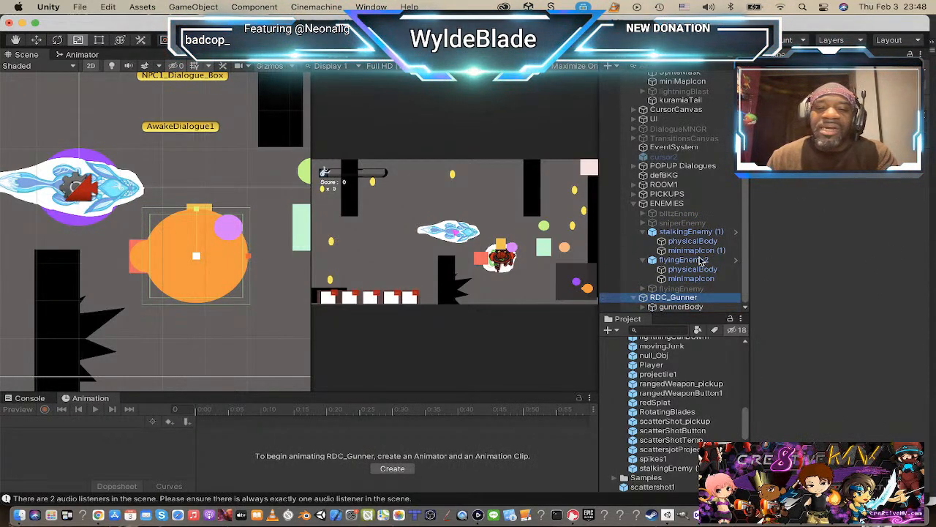
pyautogui.click(393, 469)
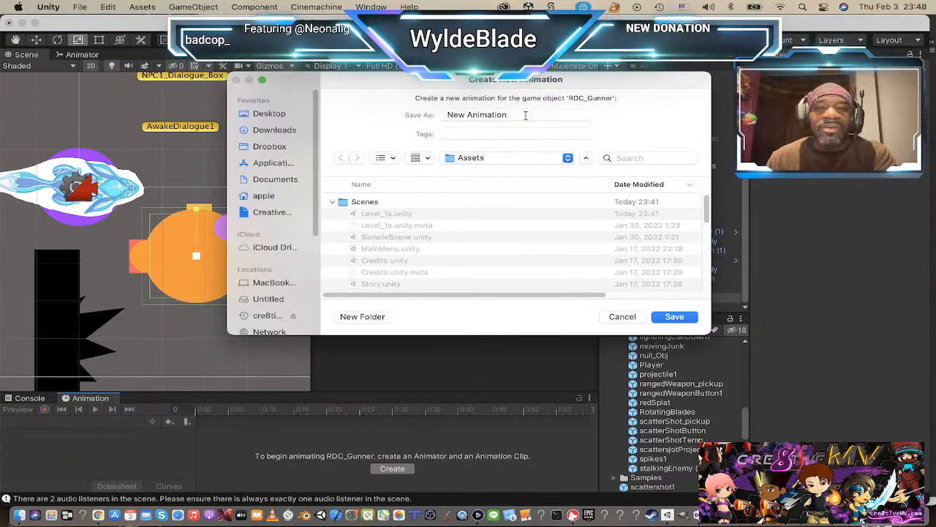
pyautogui.click(512, 158)
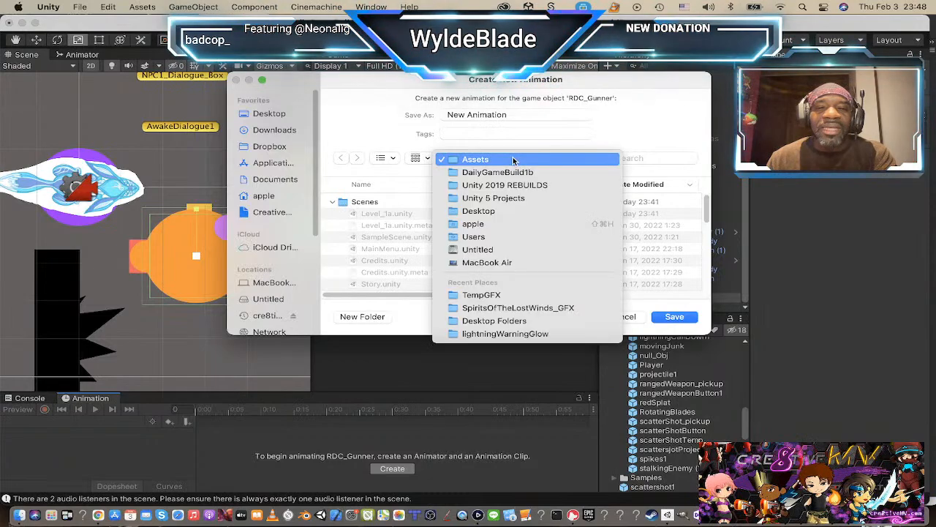
pyautogui.click(510, 161)
pyautogui.scroll(-3, 441, 208)
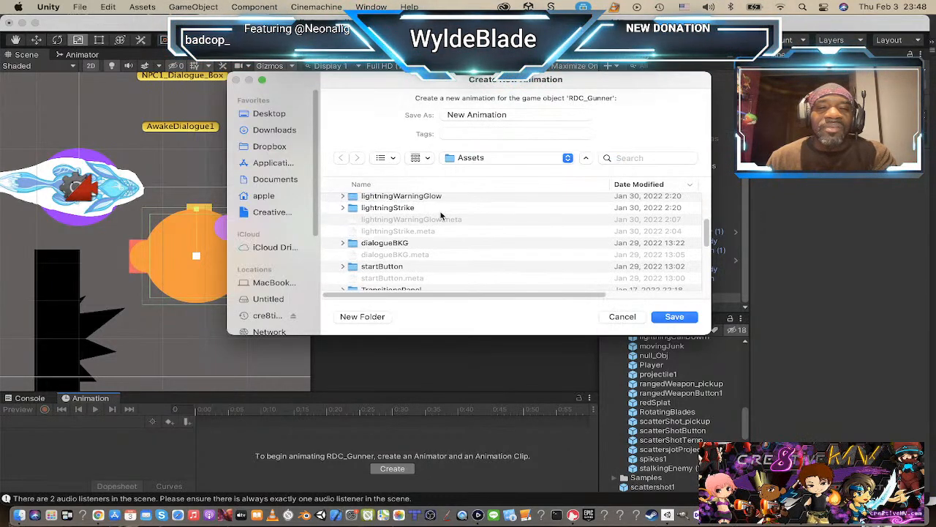
pyautogui.scroll(3, 442, 214)
pyautogui.click(360, 254)
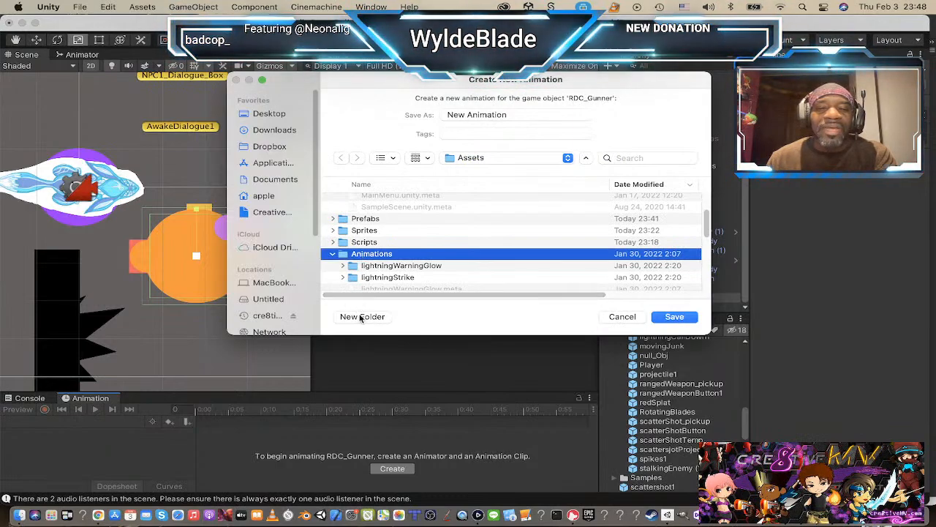
pyautogui.doubleClick(344, 254)
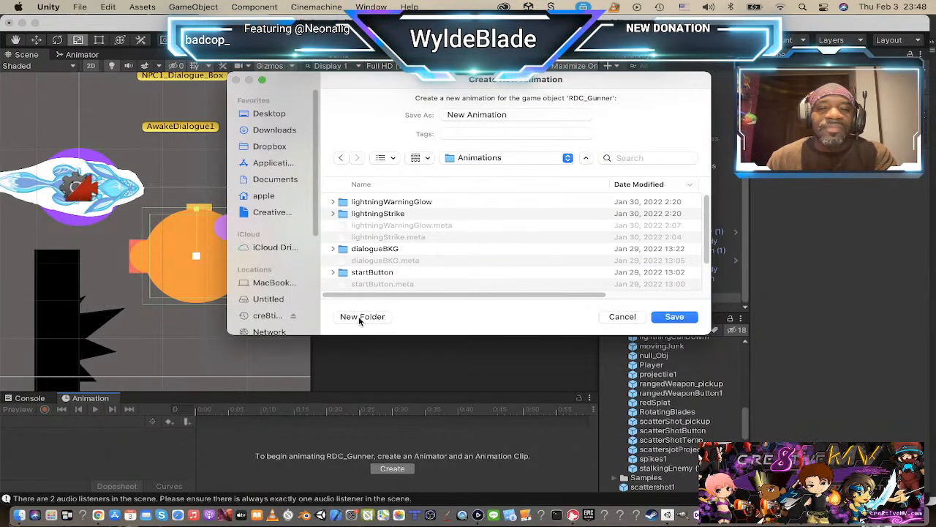
# Step: Create a new folder named RDC_Gunner1 inside the Animations folder
pyautogui.click(362, 317)
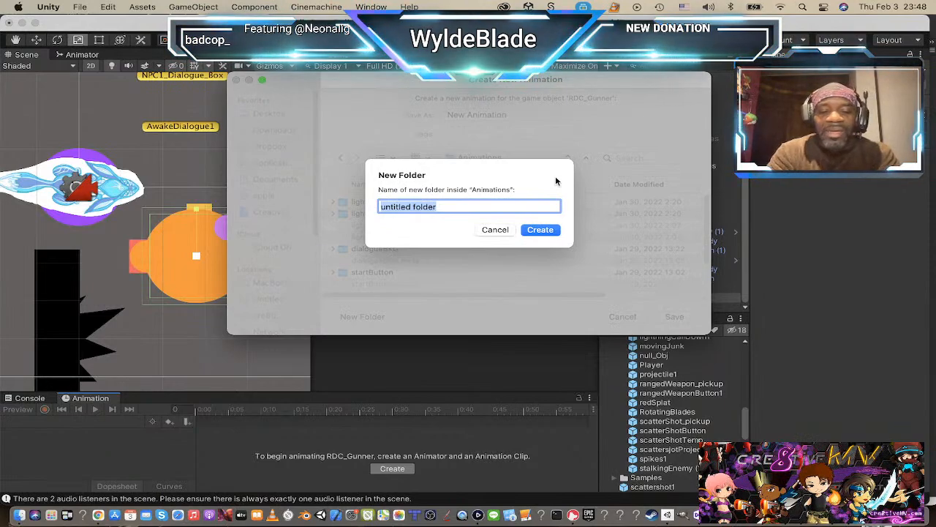
pyautogui.write('rd')
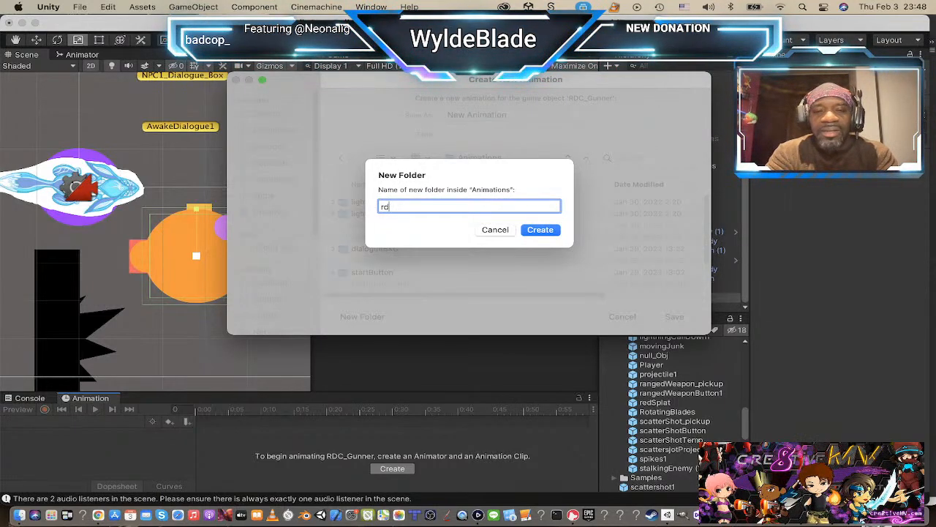
pyautogui.press('BackSpace')
pyautogui.press('BackSpace')
pyautogui.write('R')
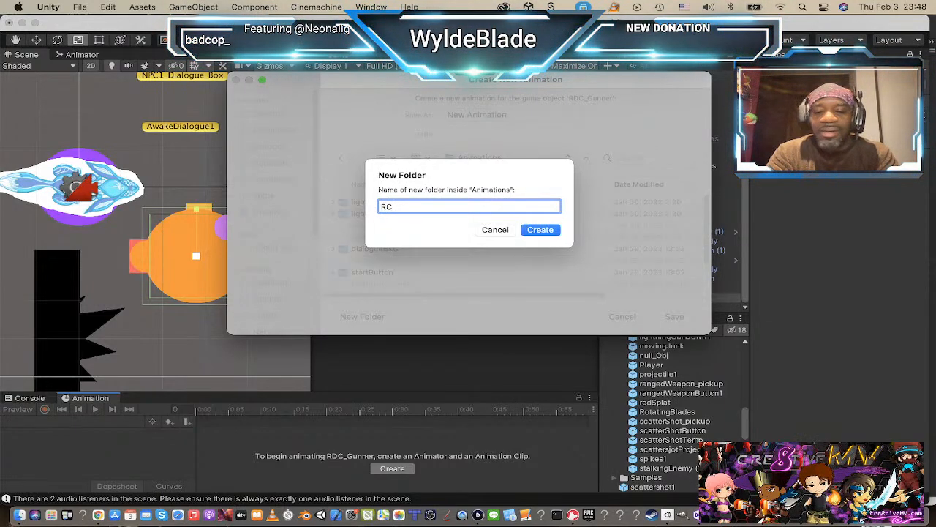
pyautogui.write('DC_G')
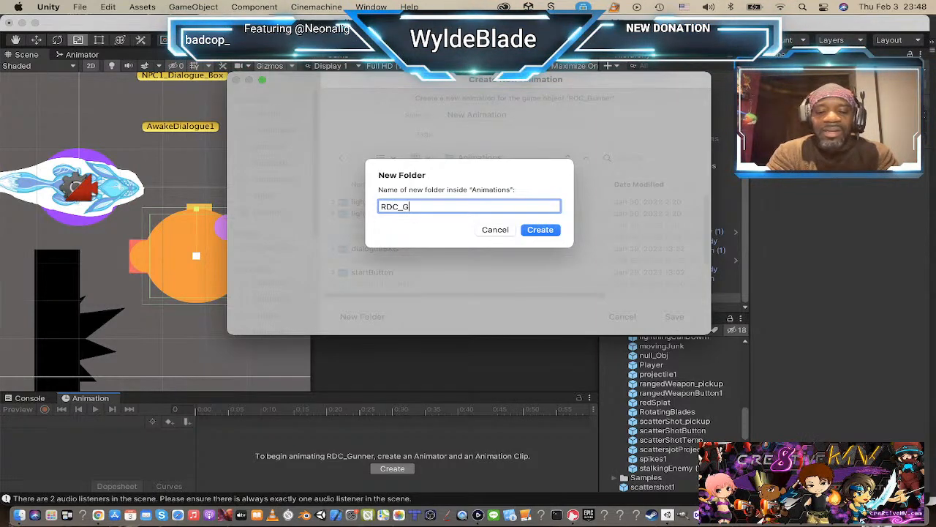
pyautogui.write('unner1')
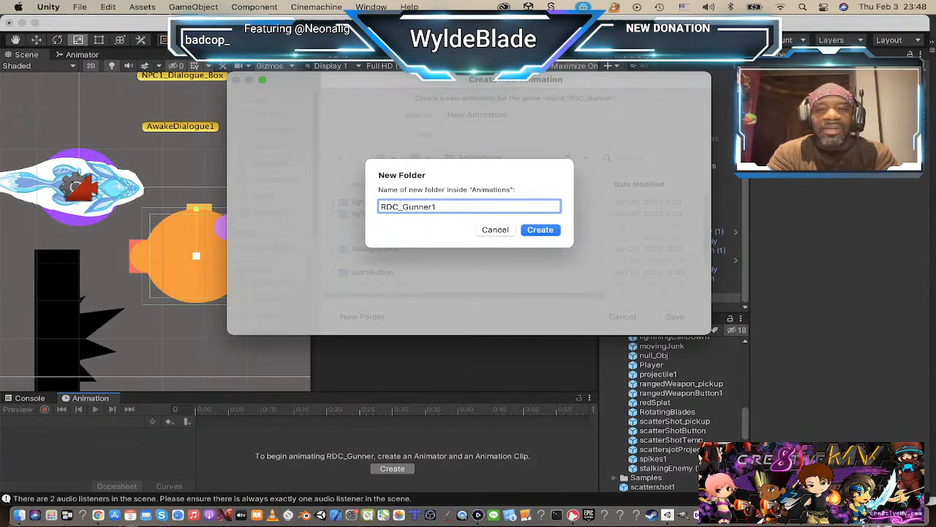
pyautogui.press('Return')
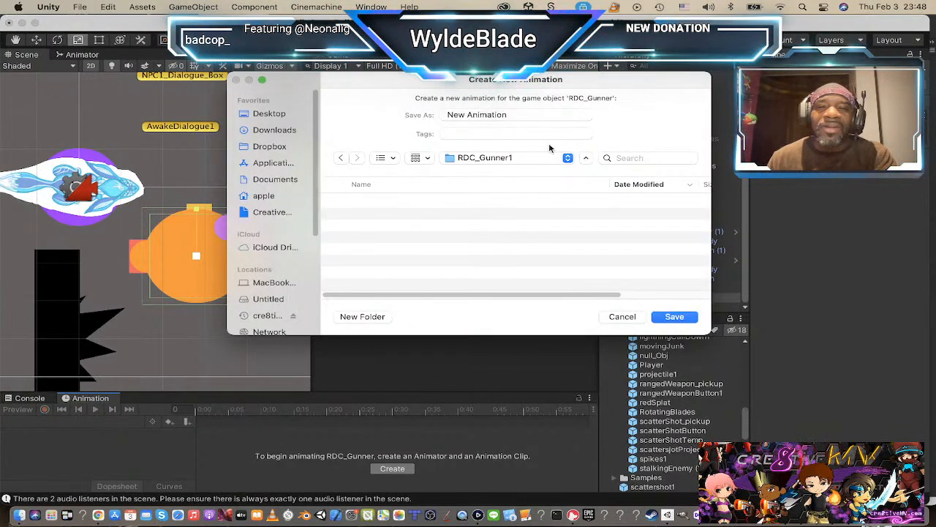
# Step: Save RDC_Gunner's new animation clip as Idle in the RDC_Gunner1 folder
pyautogui.click(518, 116)
pyautogui.press('super+a')
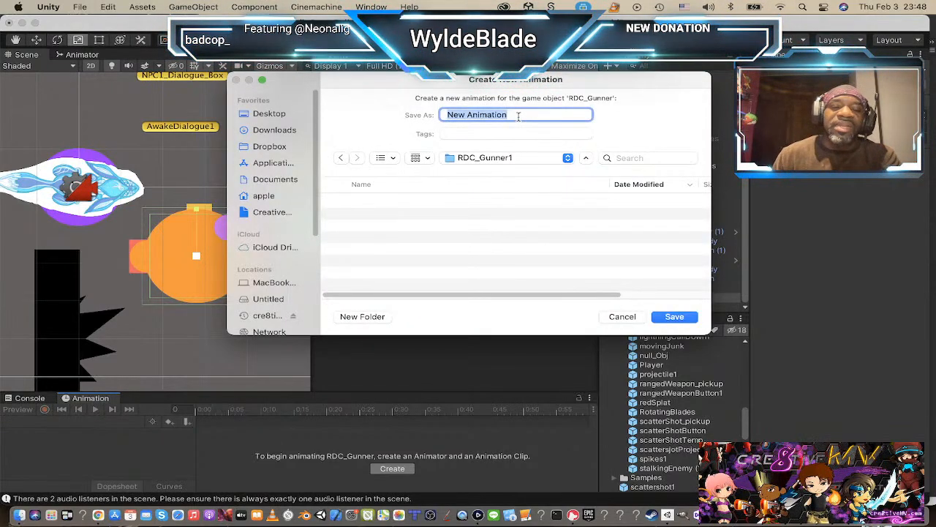
pyautogui.write('idle')
pyautogui.press('Return')
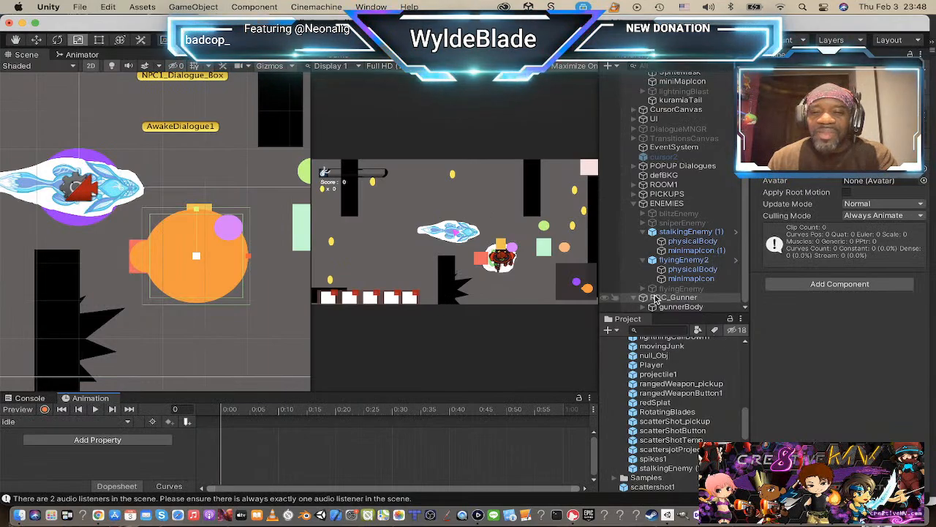
# Step: Examine RDC_Gunner in the hierarchy and review the component settings of its gunnerBody child
pyautogui.click(634, 298)
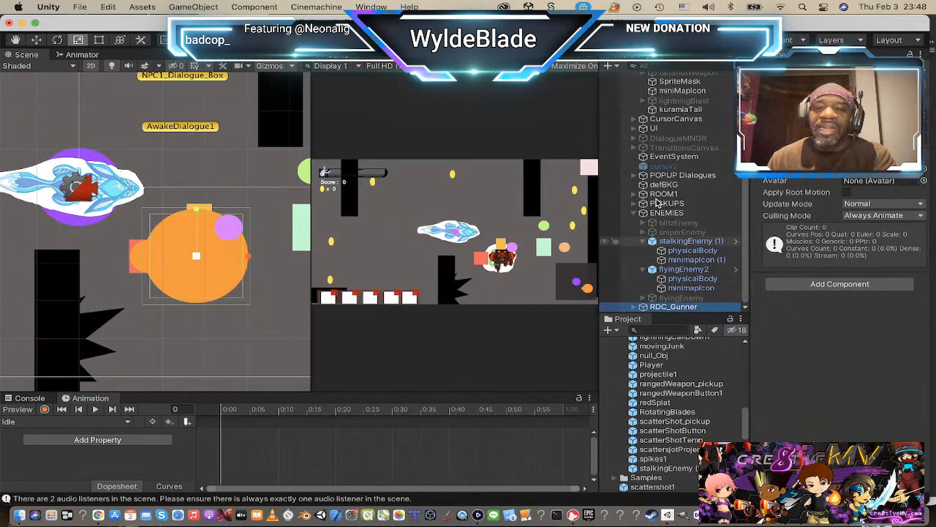
pyautogui.scroll(-1, 215, 267)
pyautogui.scroll(-5, 215, 267)
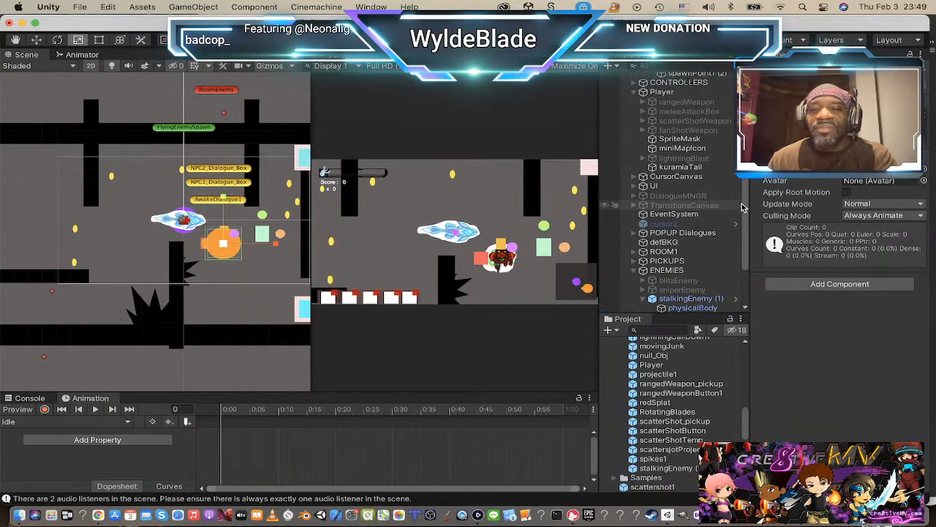
pyautogui.click(663, 300)
pyautogui.click(661, 308)
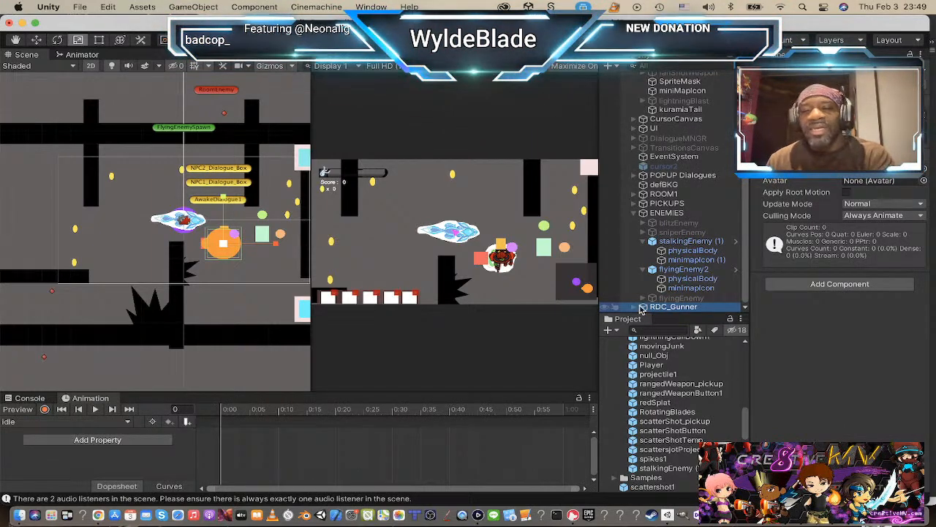
pyautogui.click(642, 308)
pyautogui.click(680, 306)
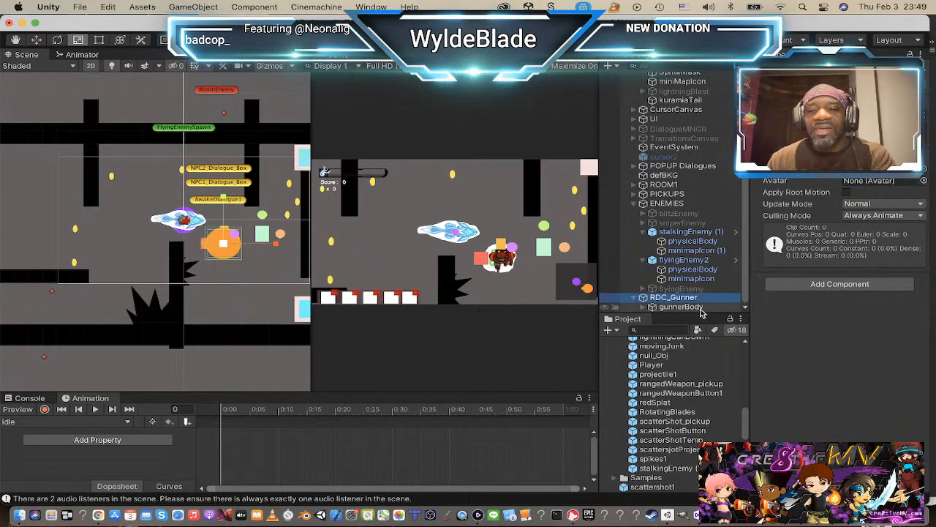
pyautogui.scroll(-10, 790, 247)
pyautogui.scroll(5, 789, 247)
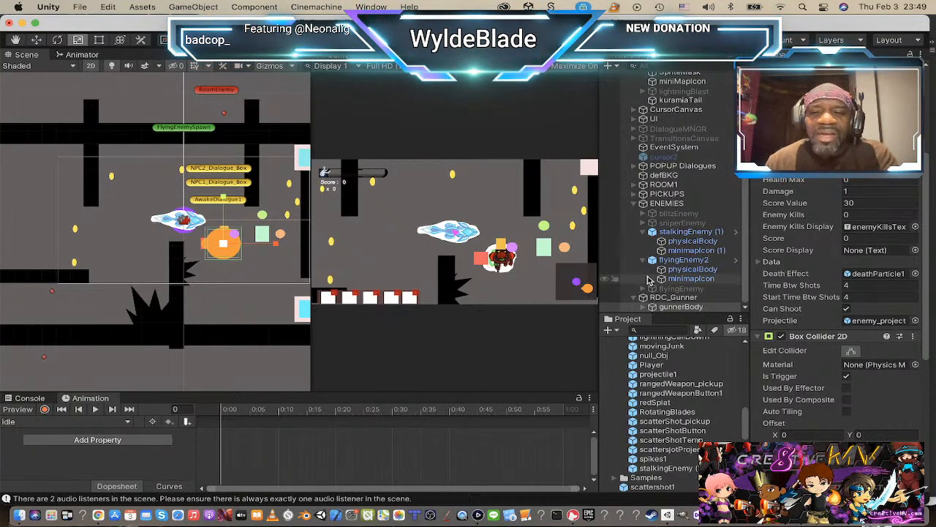
# Step: Duplicate the RDC_Gunner parent object and rename the copy RDC_Blader
pyautogui.click(671, 299)
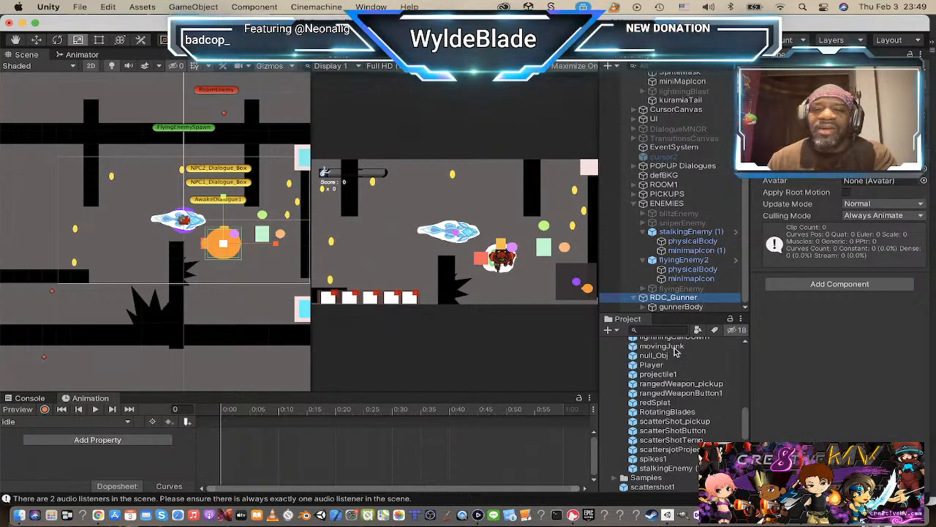
pyautogui.scroll(1, 662, 304)
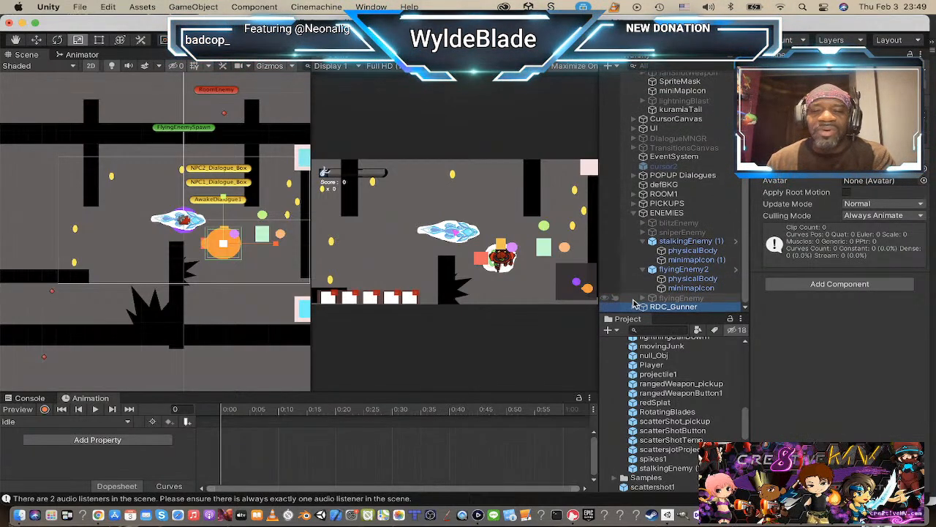
pyautogui.press('super+d')
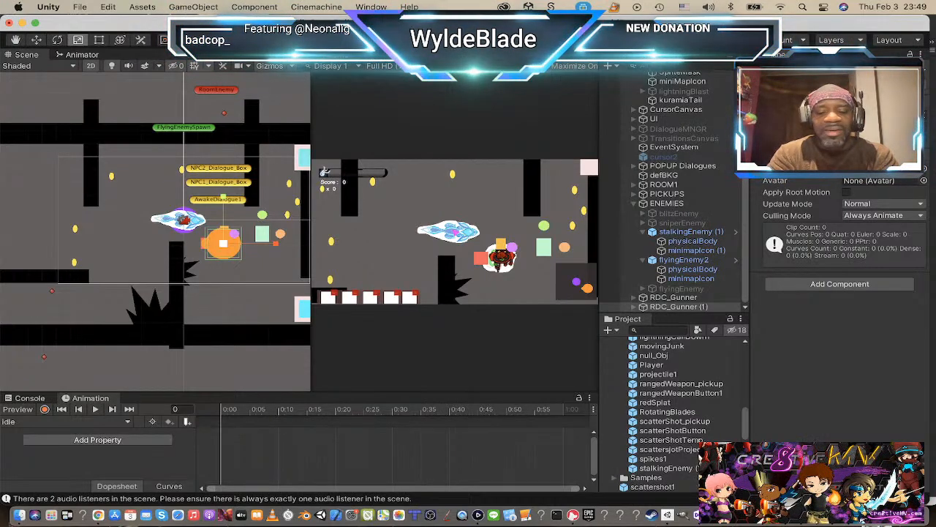
pyautogui.press('Return')
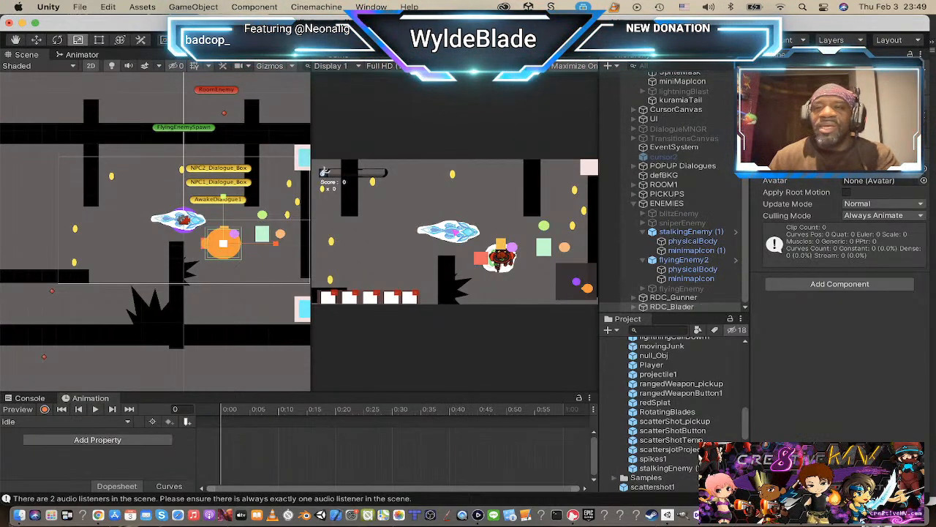
# Step: Assign the RDC_Blader1 sprite to RDC_Blader's gunnerBody child and rename that child bladerBody
pyautogui.click(635, 308)
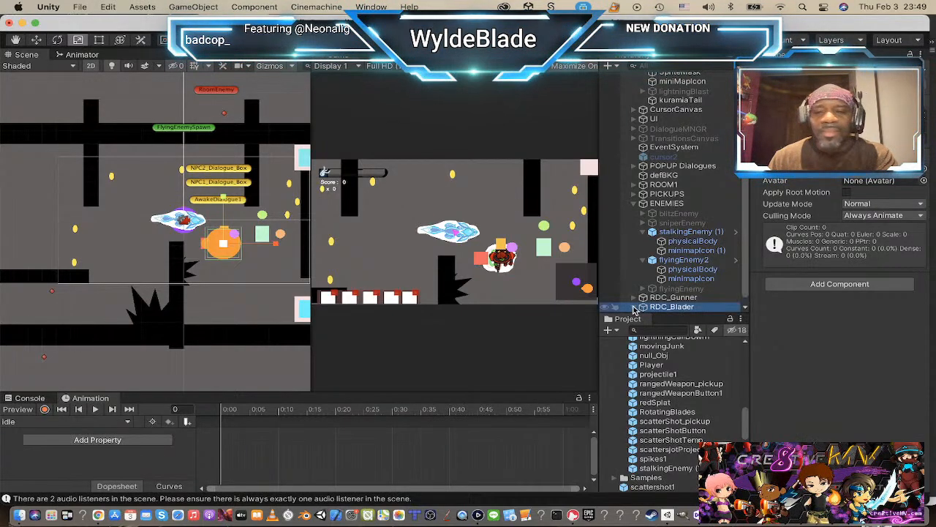
pyautogui.scroll(-1, 723, 234)
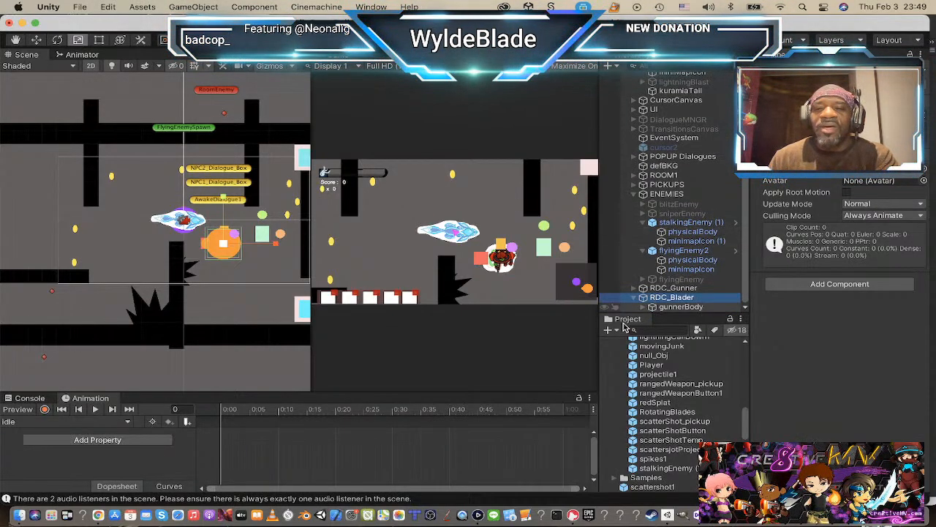
pyautogui.click(683, 311)
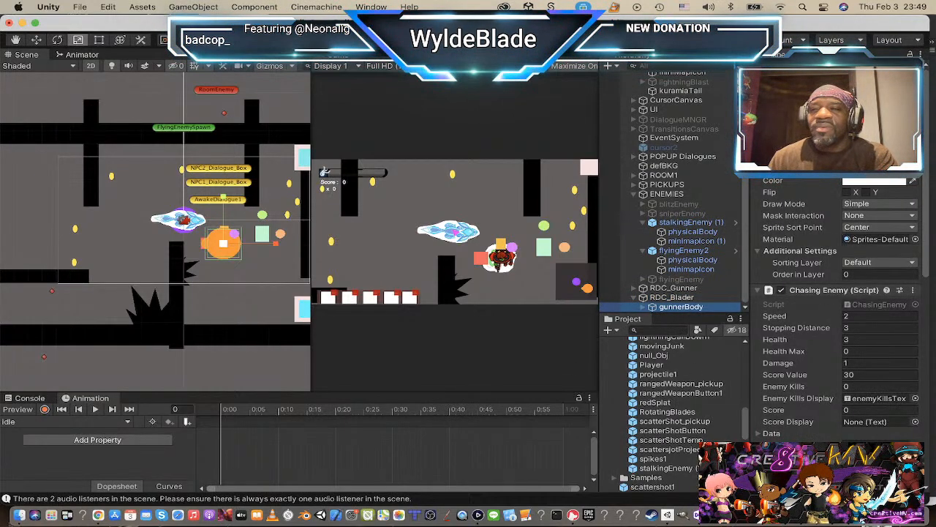
pyautogui.click(915, 168)
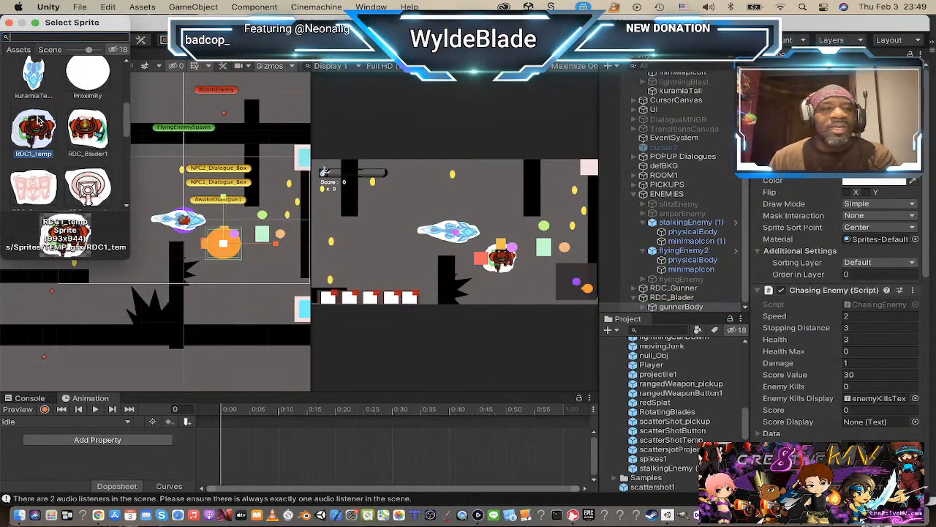
pyautogui.click(88, 134)
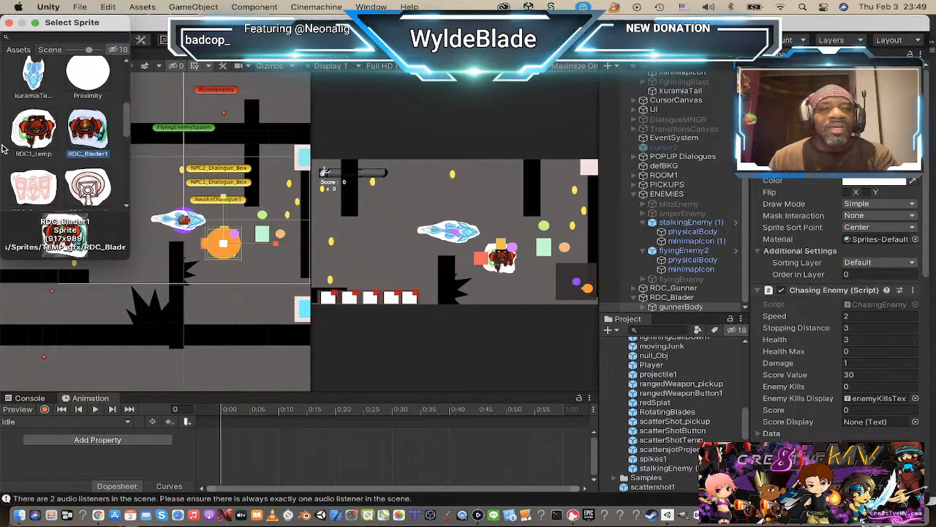
pyautogui.click(10, 23)
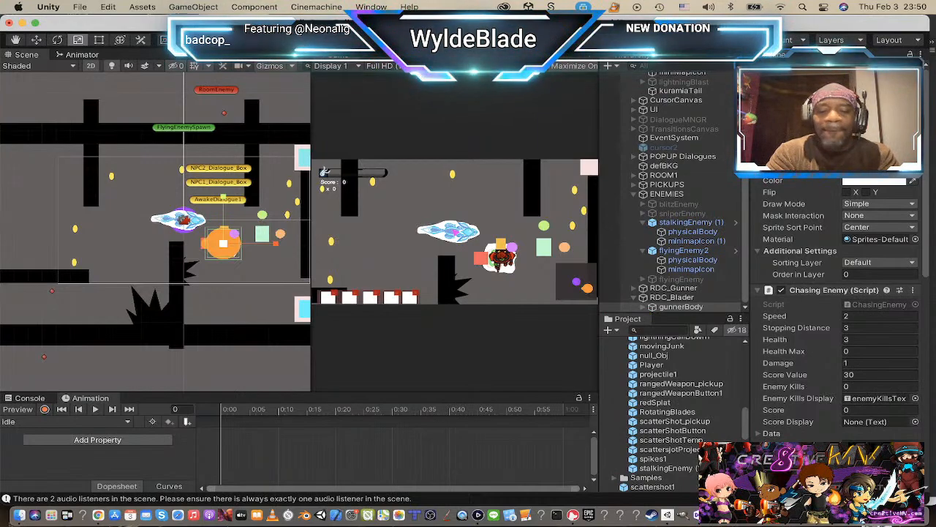
pyautogui.press('Return')
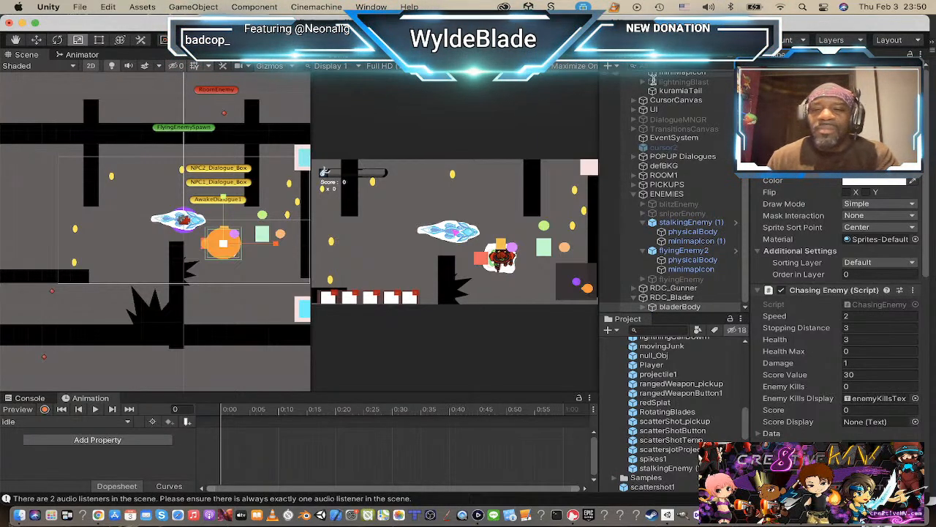
# Step: Move the RDC_Blader parent object horizontally in the scene so it sits just right of RDC_Gunner
pyautogui.click(669, 298)
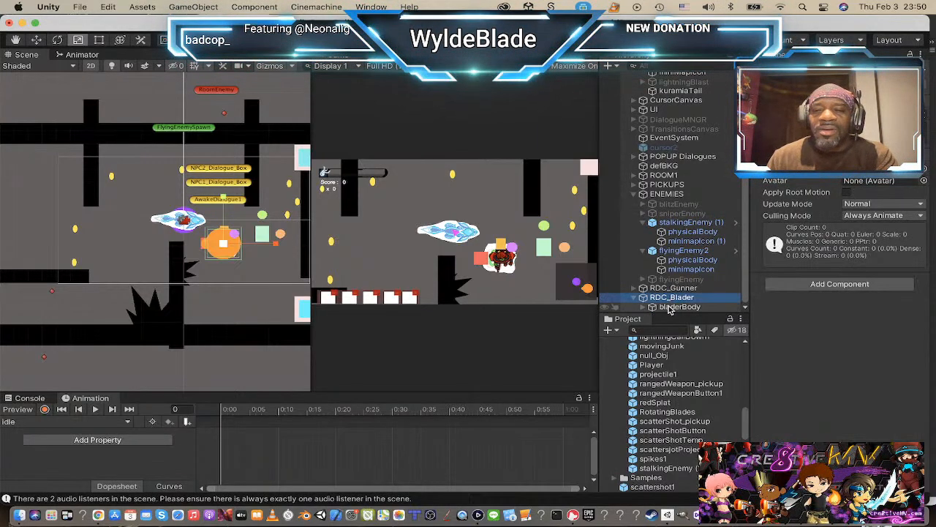
pyautogui.click(668, 308)
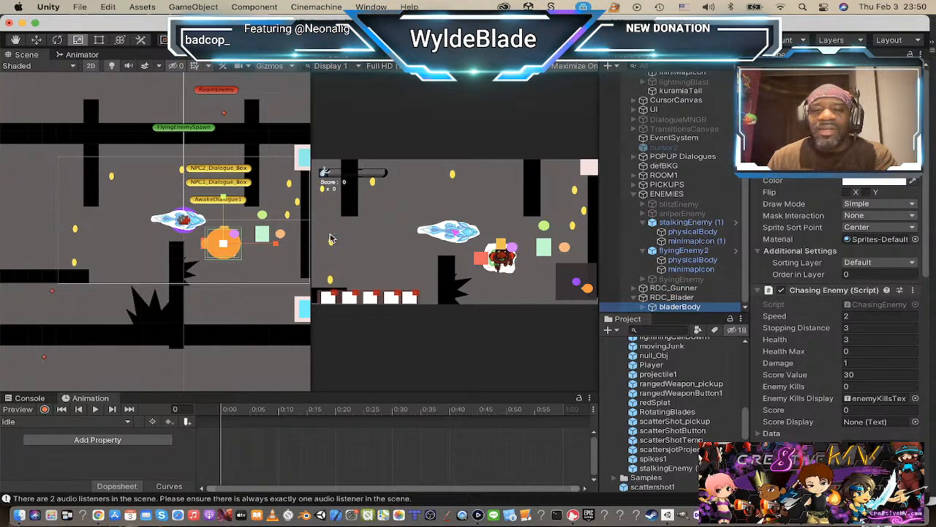
pyautogui.click(655, 298)
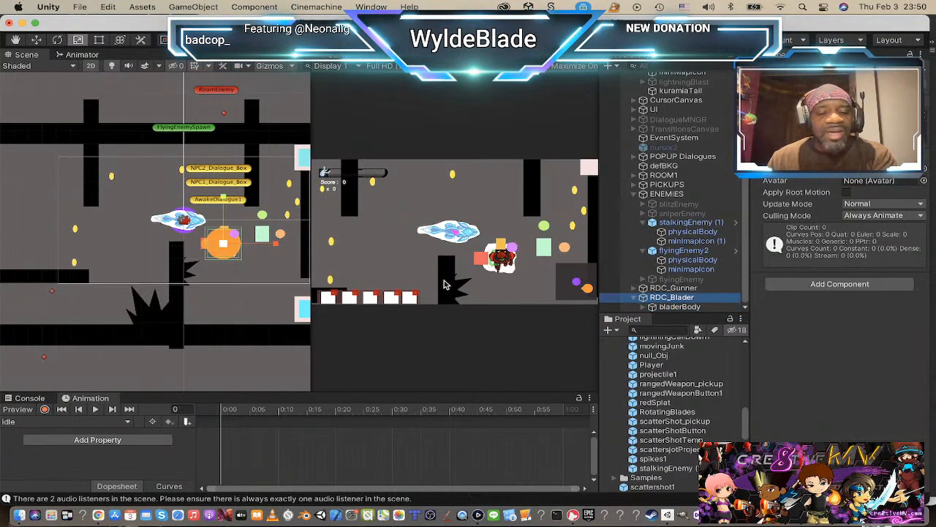
pyautogui.press('w')
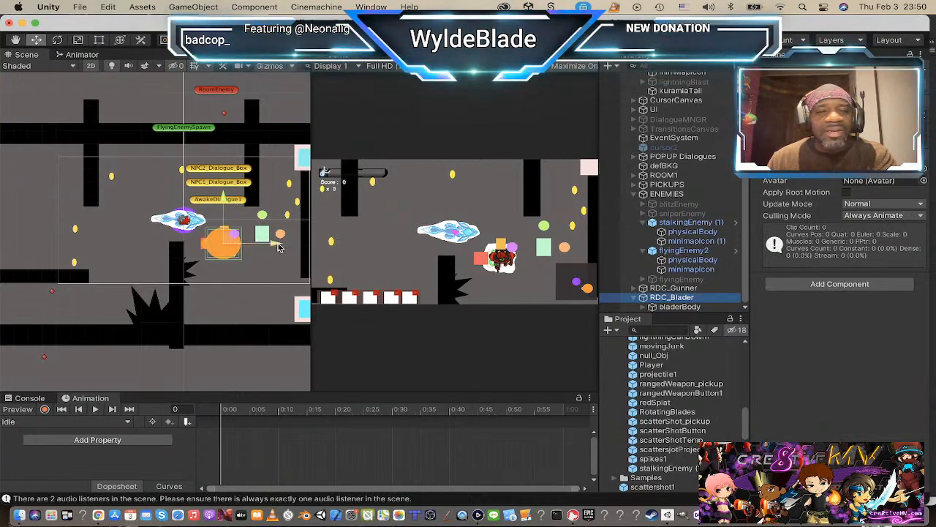
pyautogui.moveTo(277, 243); pyautogui.dragTo(320, 247)
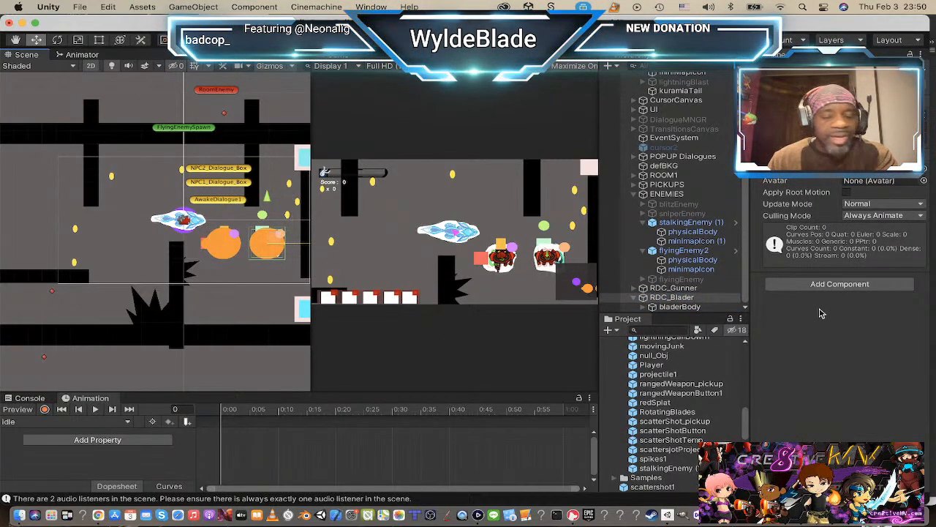
# Step: Remove the copied Animator component from the RDC_Blader parent object
pyautogui.click(663, 307)
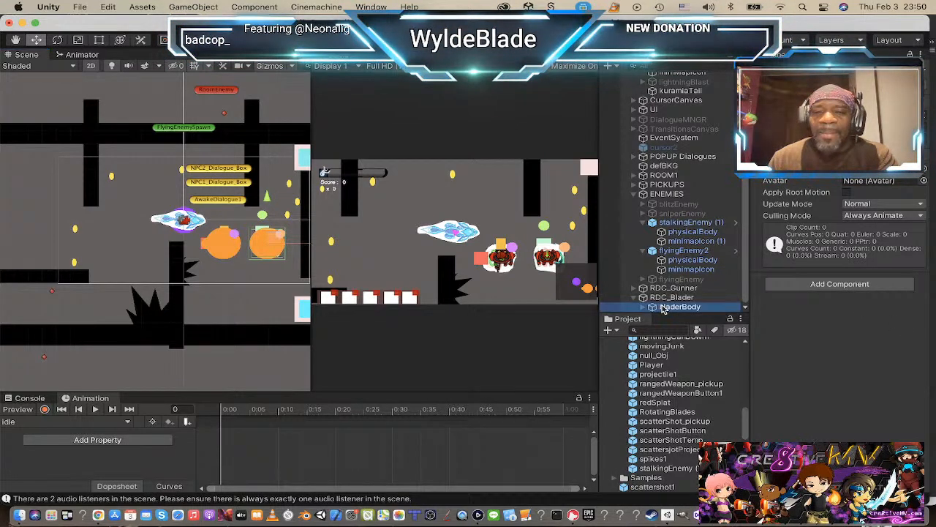
pyautogui.click(670, 298)
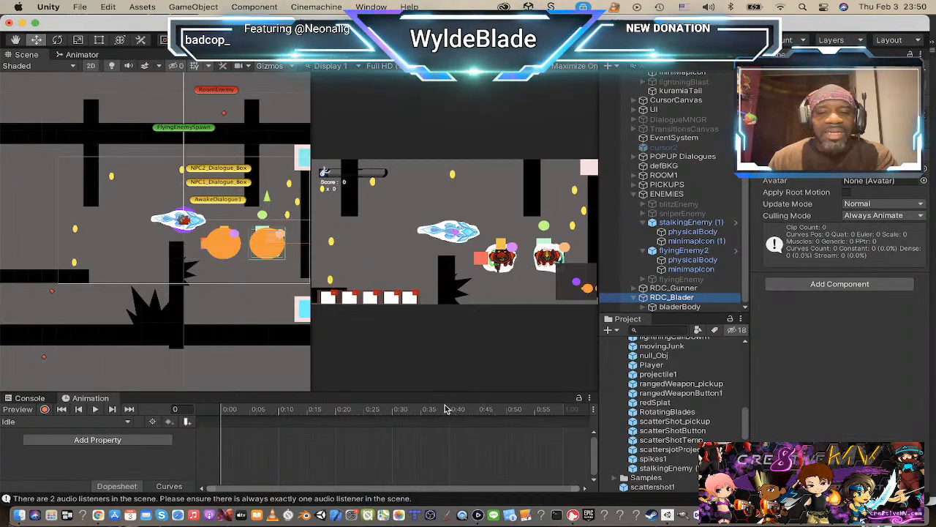
pyautogui.click(924, 157)
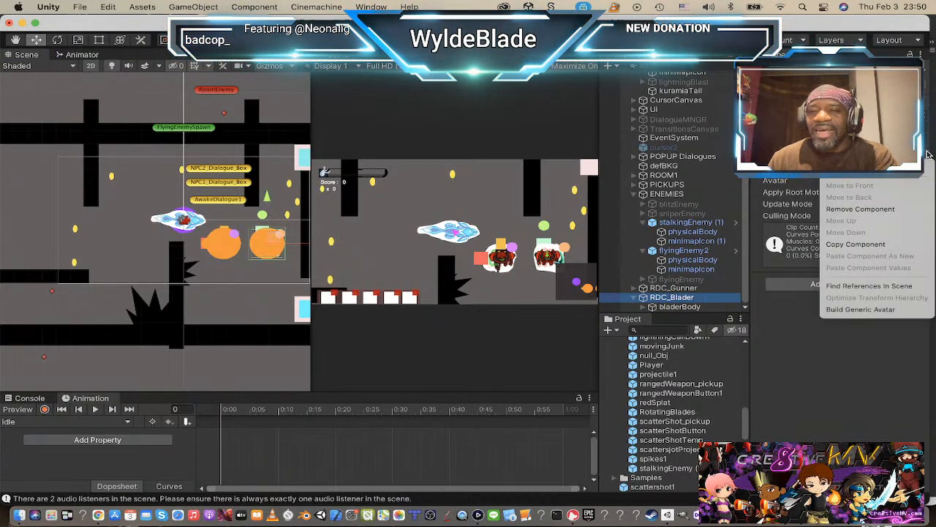
pyautogui.click(870, 210)
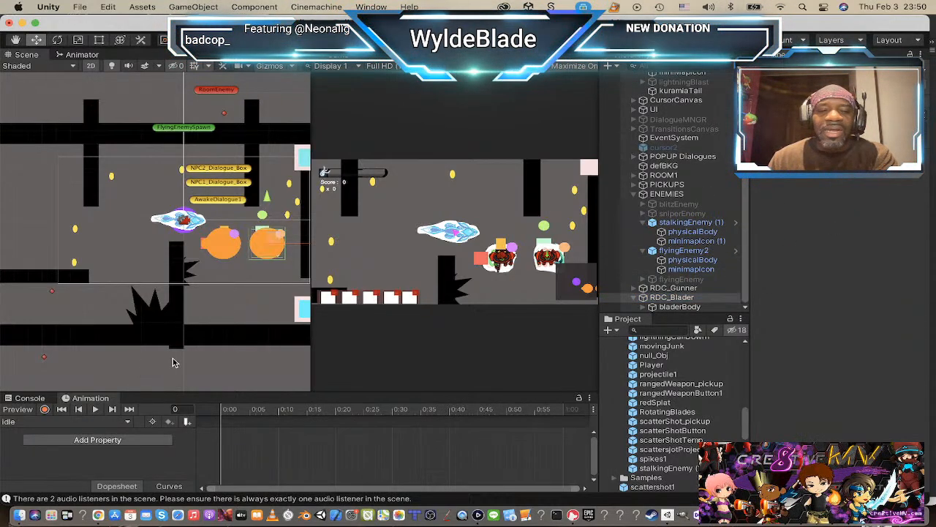
# Step: Create an animation clip named idle for RDC_Blader, saved in a new RDC_Blader1 folder inside the Animations folder
pyautogui.click(672, 297)
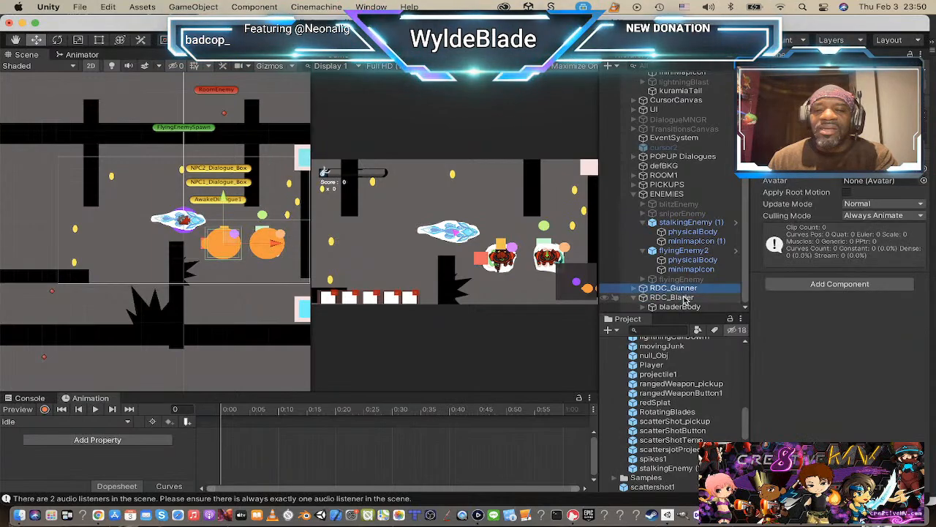
pyautogui.click(395, 468)
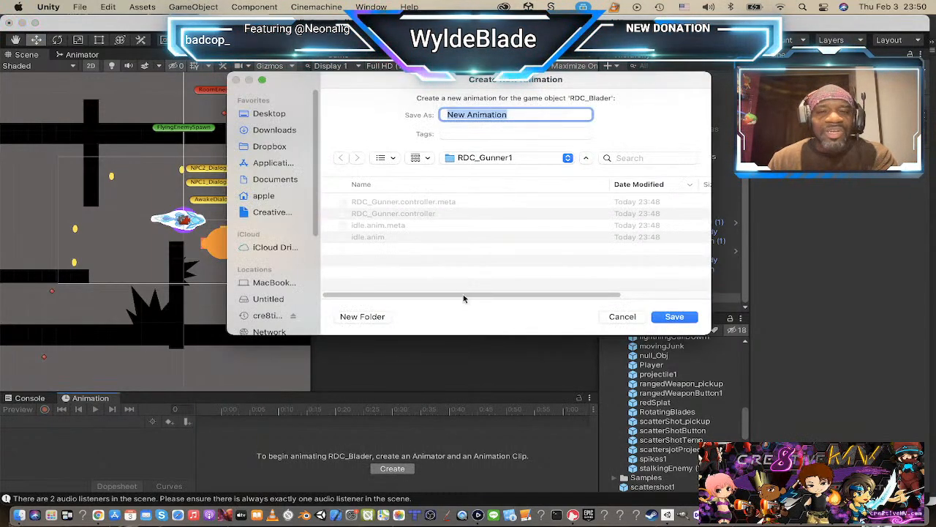
pyautogui.click(568, 158)
pyautogui.click(541, 173)
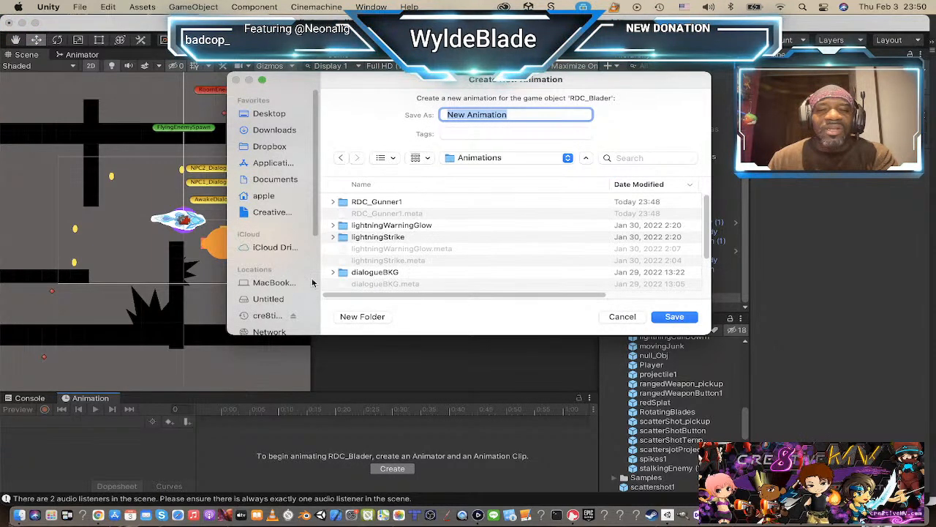
pyautogui.click(360, 316)
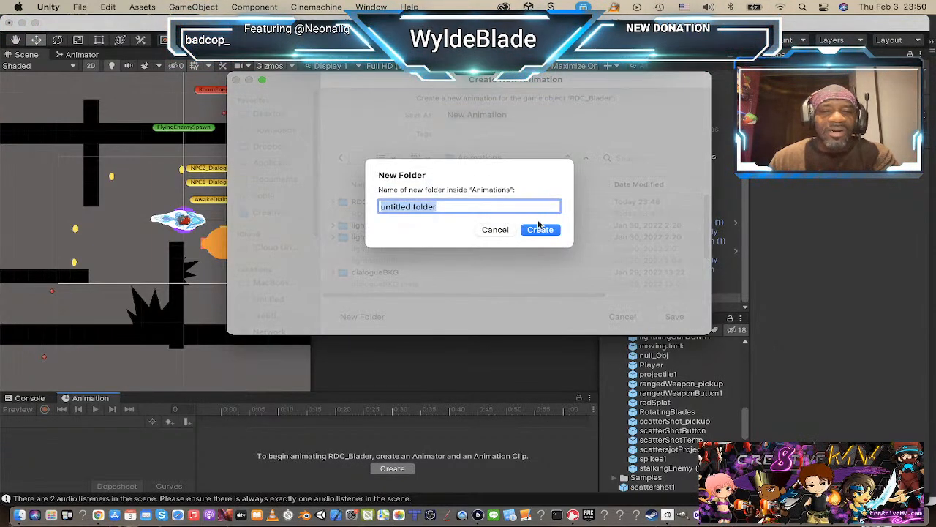
pyautogui.write('RDC_Blaer')
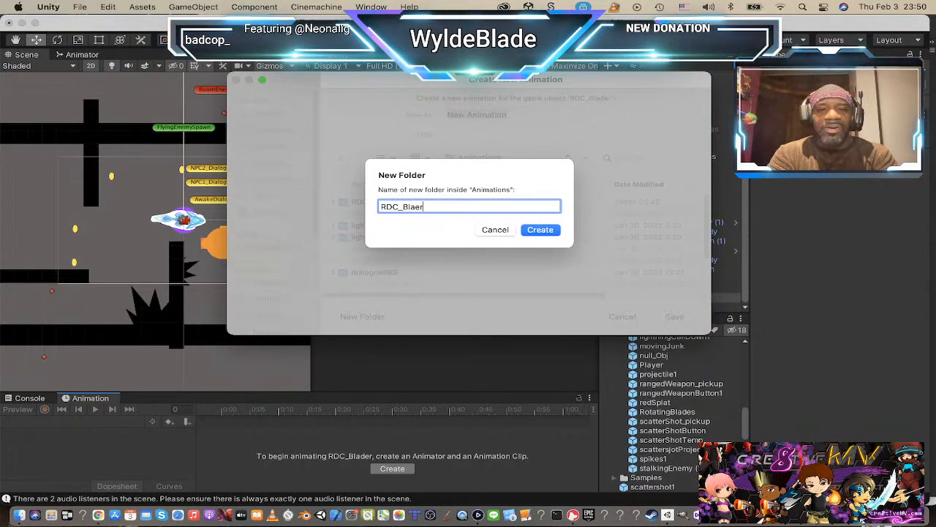
pyautogui.press('BackSpace')
pyautogui.press('BackSpace')
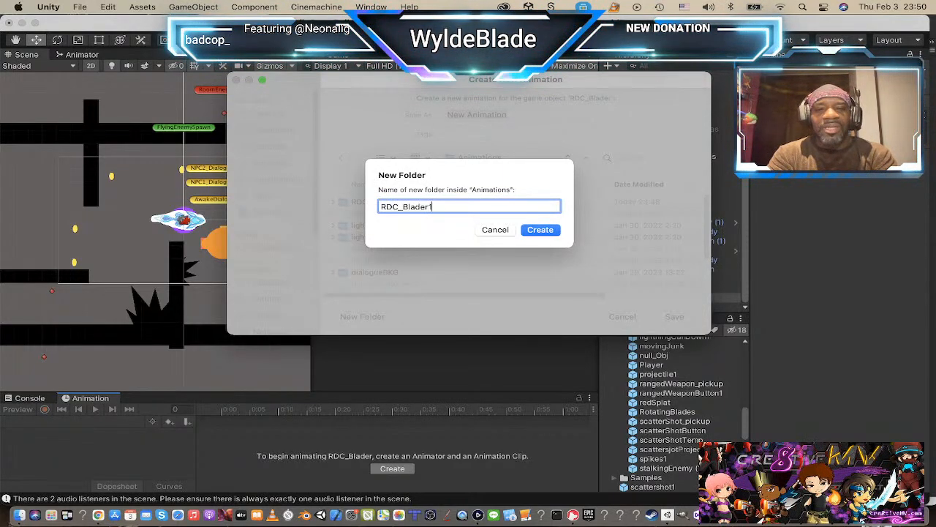
pyautogui.press('Return')
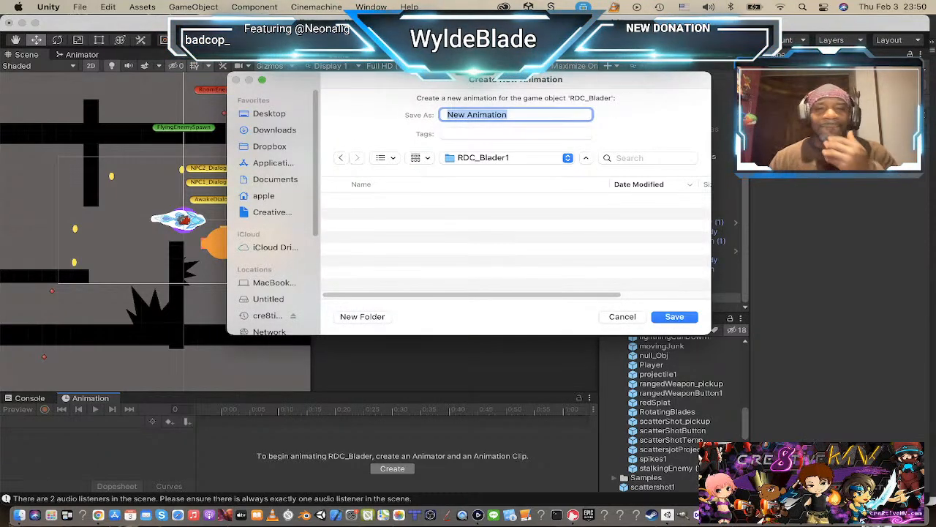
pyautogui.write('idle')
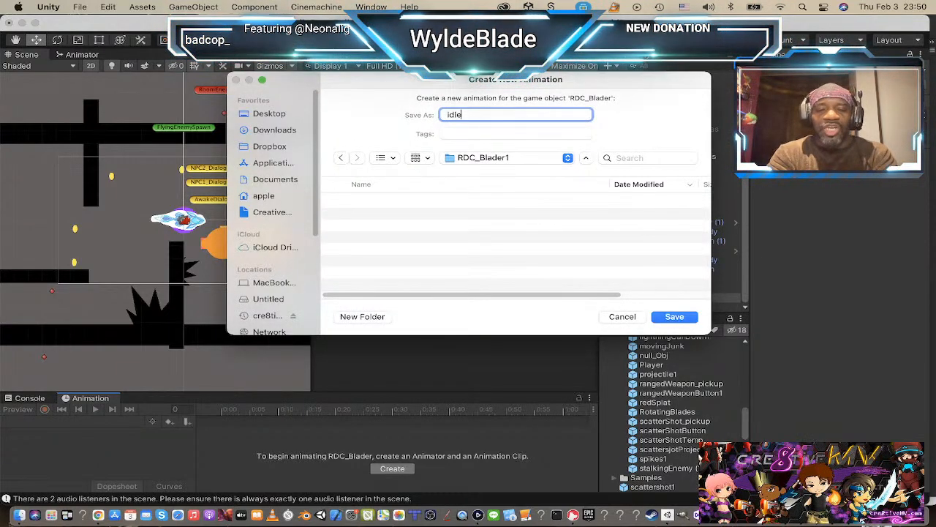
pyautogui.press('Return')
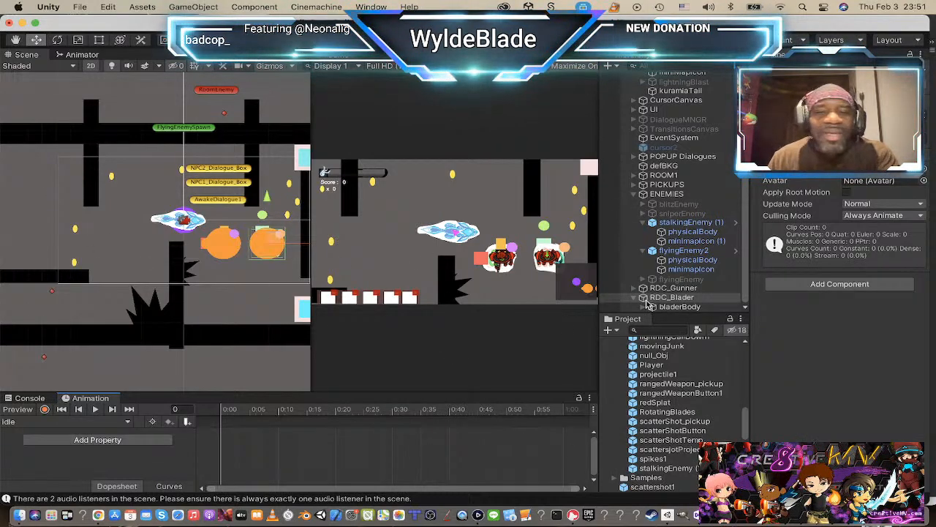
# Step: Rename the flyingEnemy2 object under ENEMIES to RDC_SentryDrone
pyautogui.click(684, 289)
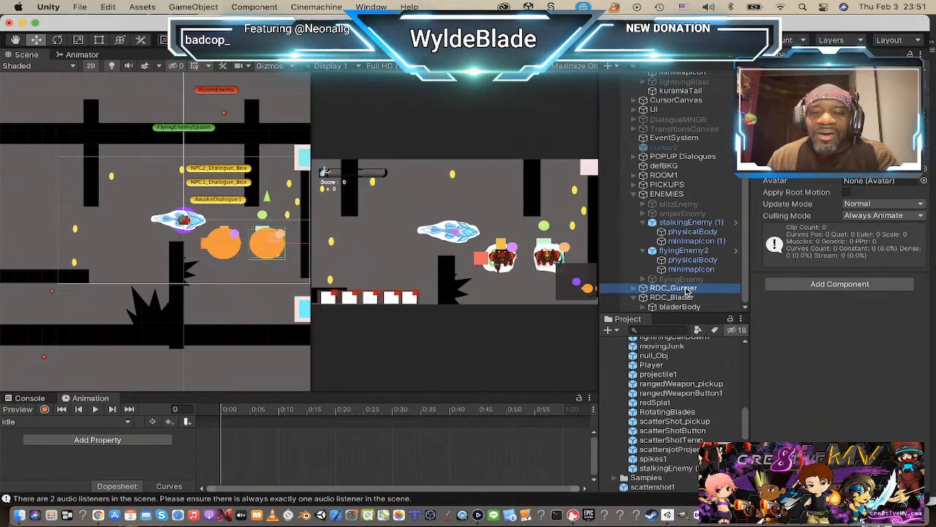
pyautogui.click(685, 298)
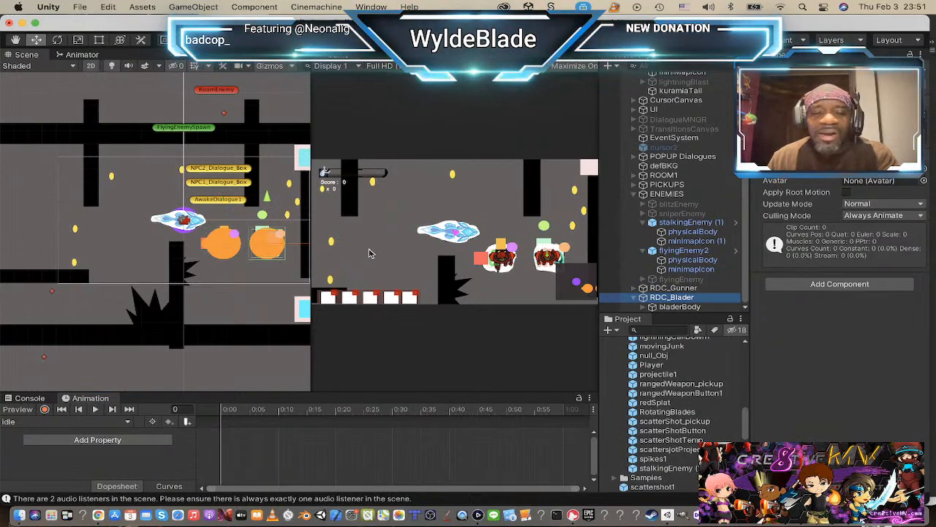
pyautogui.click(691, 252)
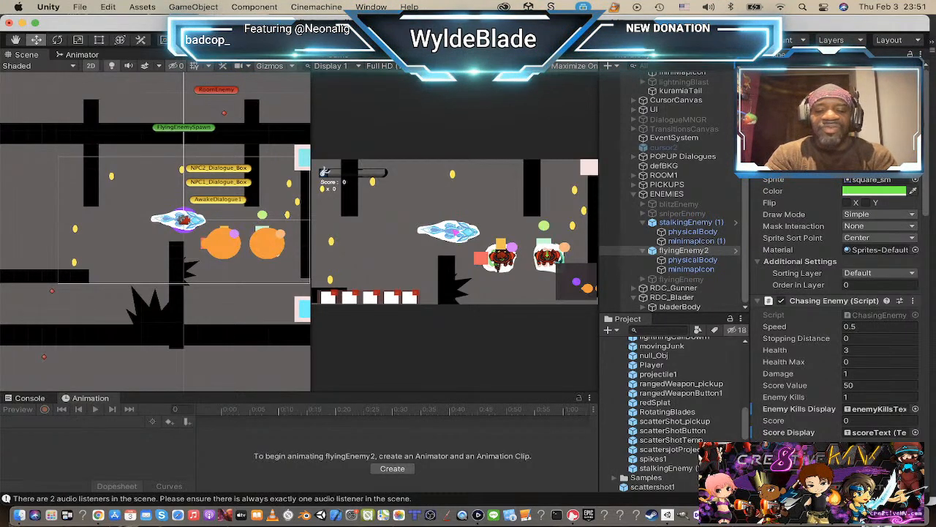
pyautogui.press('Return')
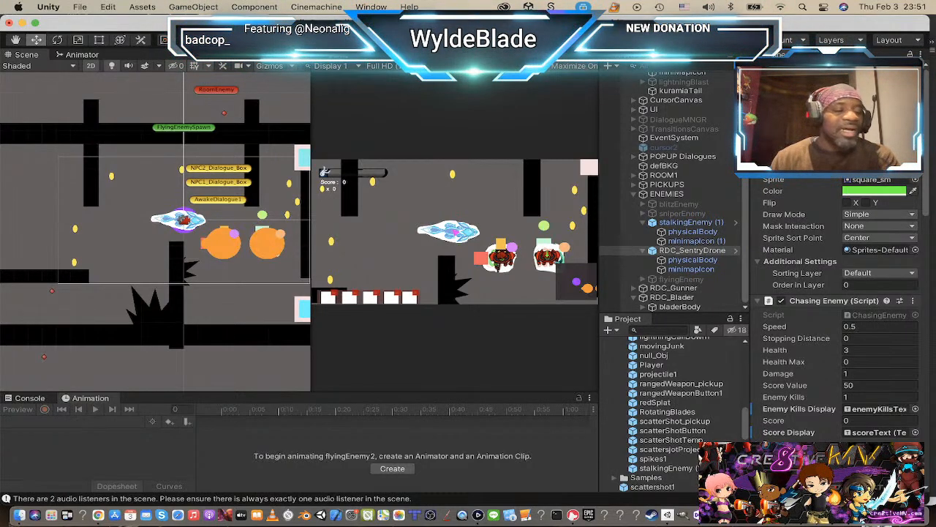
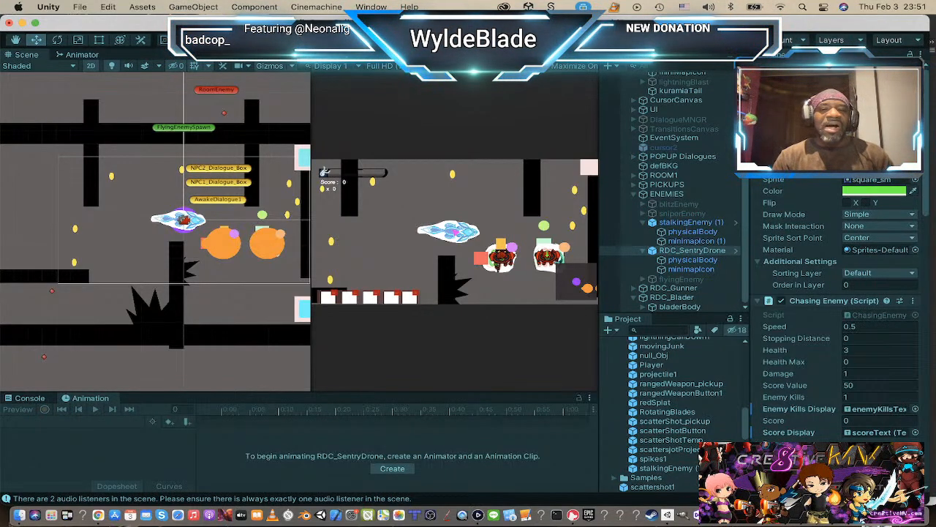
# Step: Playtest the level, restarting after game over, steer the player around RDC_Gunner and RDC_Blader to check their chasing behaviour, and stop play mode
pyautogui.hotkey('shift', 'space')
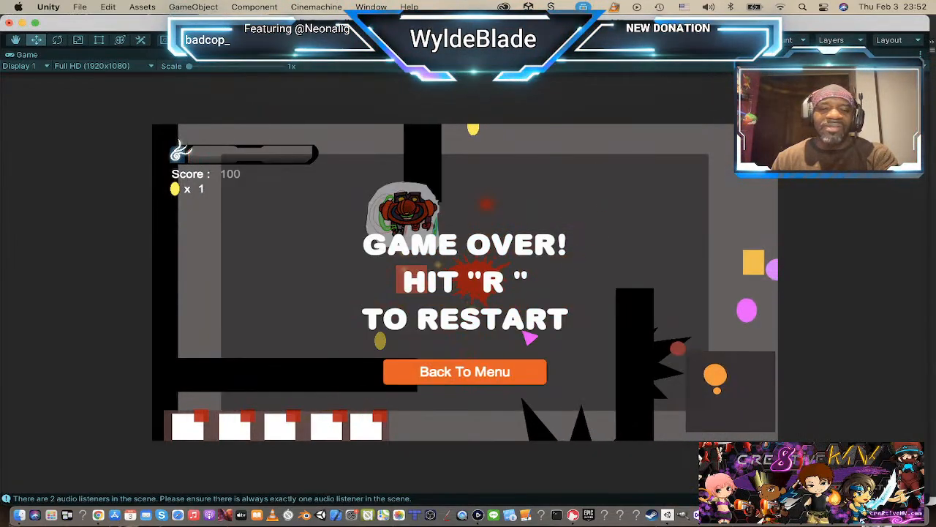
pyautogui.press('r')
pyautogui.press('w')
pyautogui.press('d')
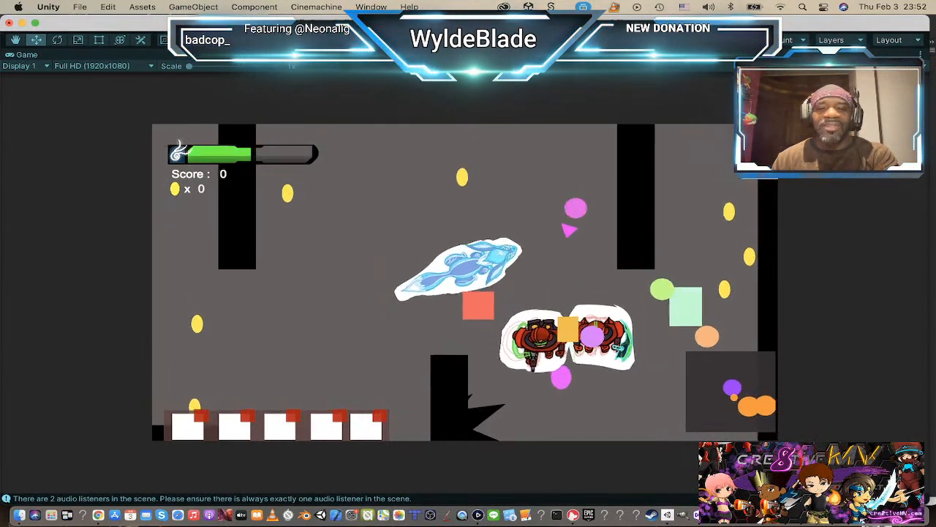
pyautogui.press('a')
pyautogui.press('s')
pyautogui.press('a')
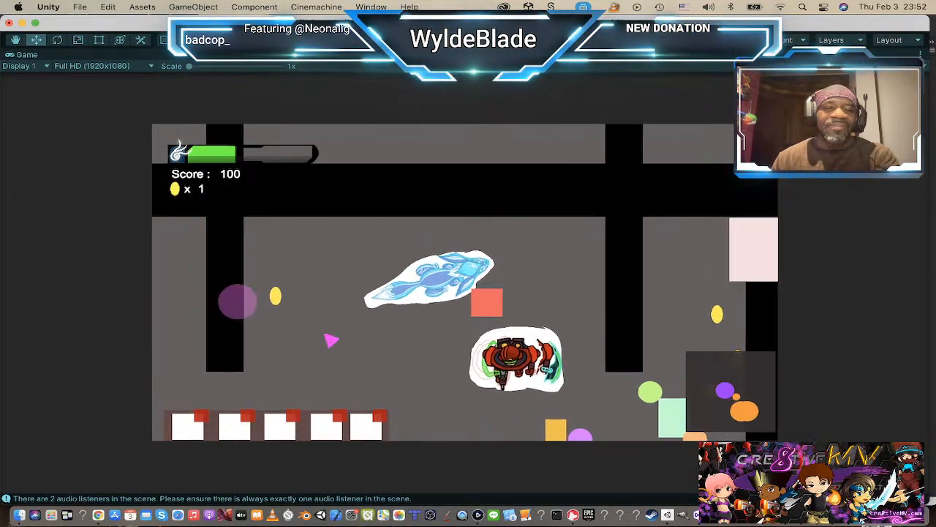
pyautogui.press('a')
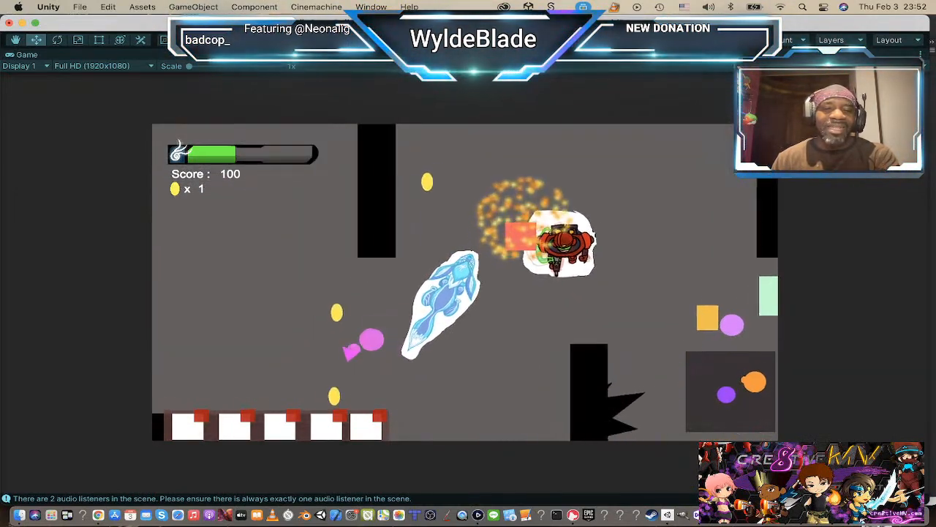
pyautogui.press('w')
pyautogui.press('w')
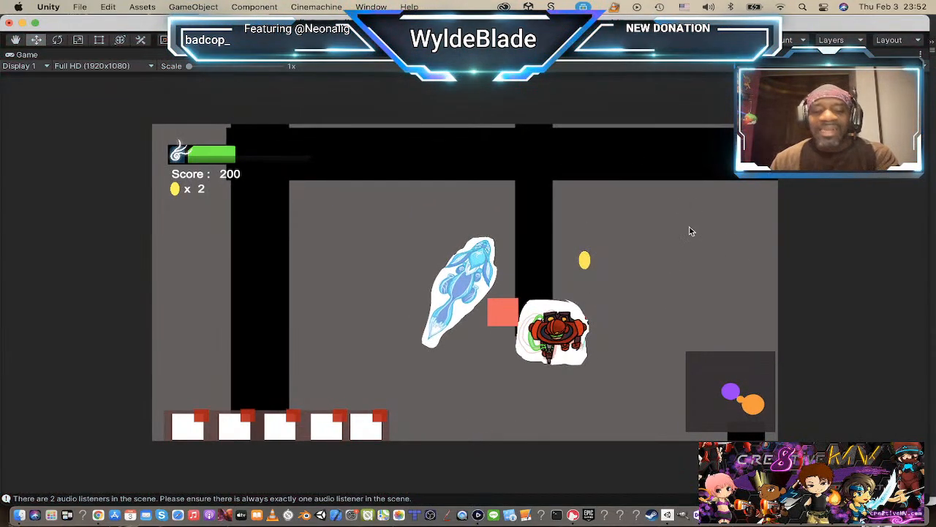
pyautogui.press('t')
pyautogui.press('super+p')
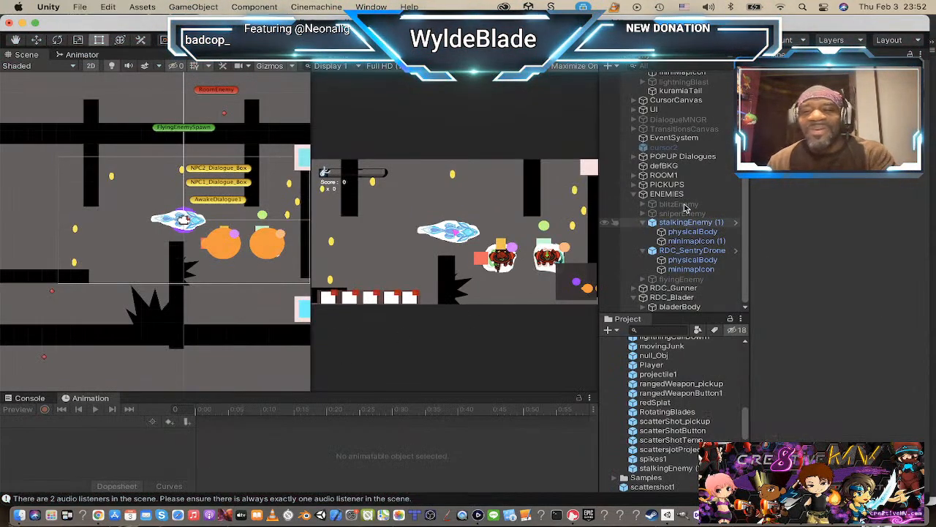
# Step: Set the Chasing Enemy script on RDC_Gunner's gunnerBody to stopping distance 4 and speed 1
pyautogui.click(691, 289)
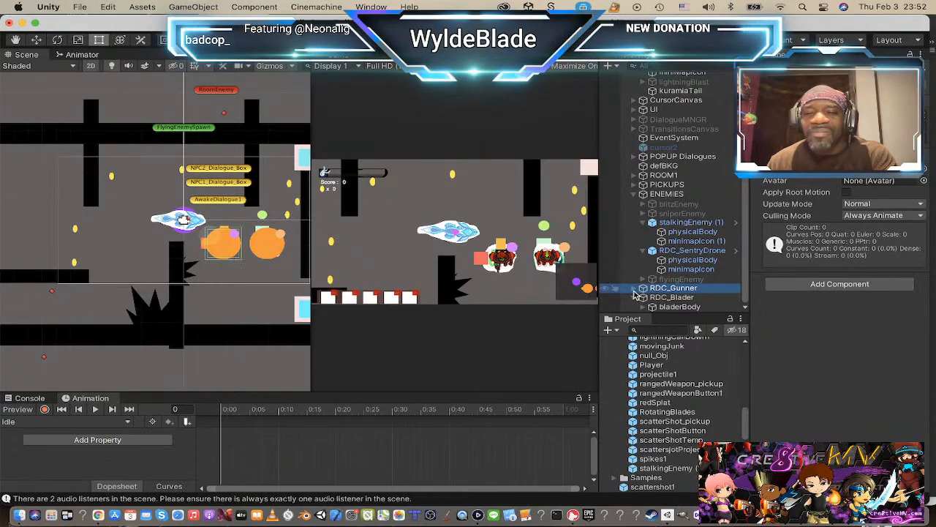
pyautogui.click(636, 289)
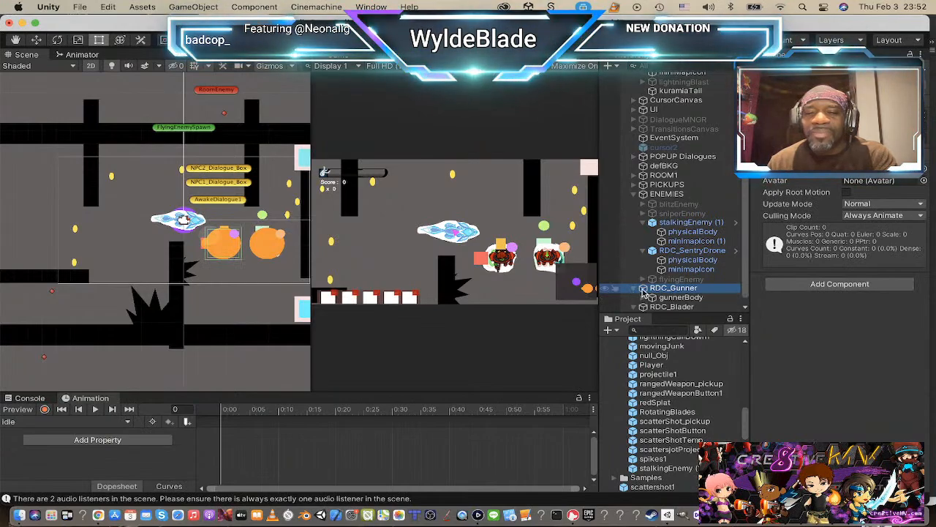
pyautogui.click(680, 297)
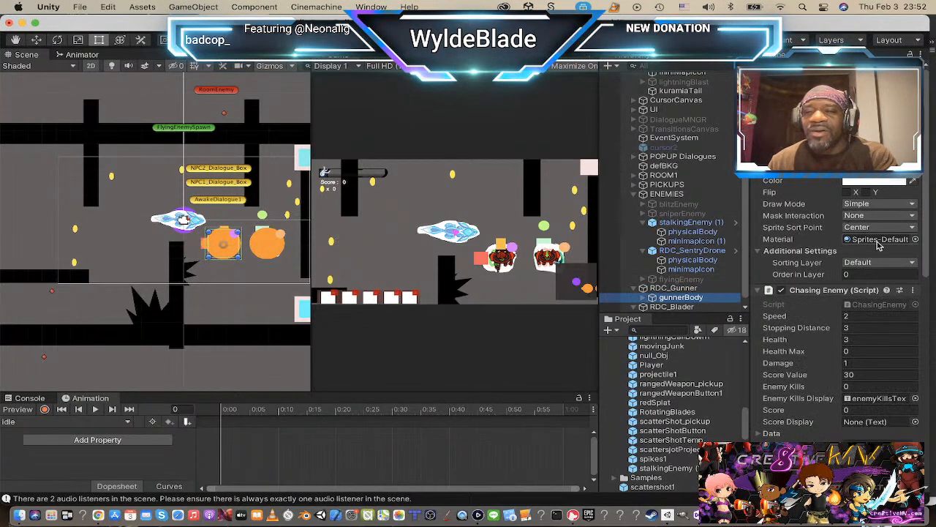
pyautogui.scroll(-4, 841, 249)
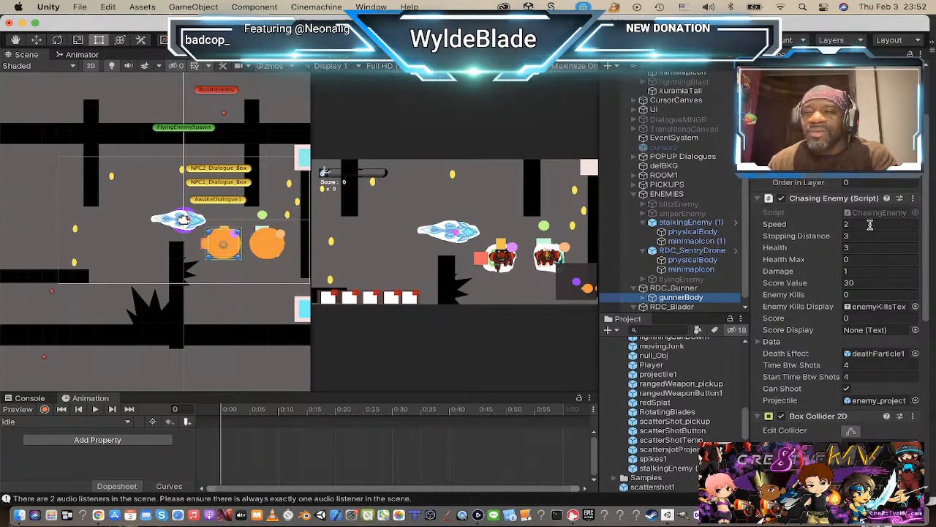
pyautogui.click(870, 236)
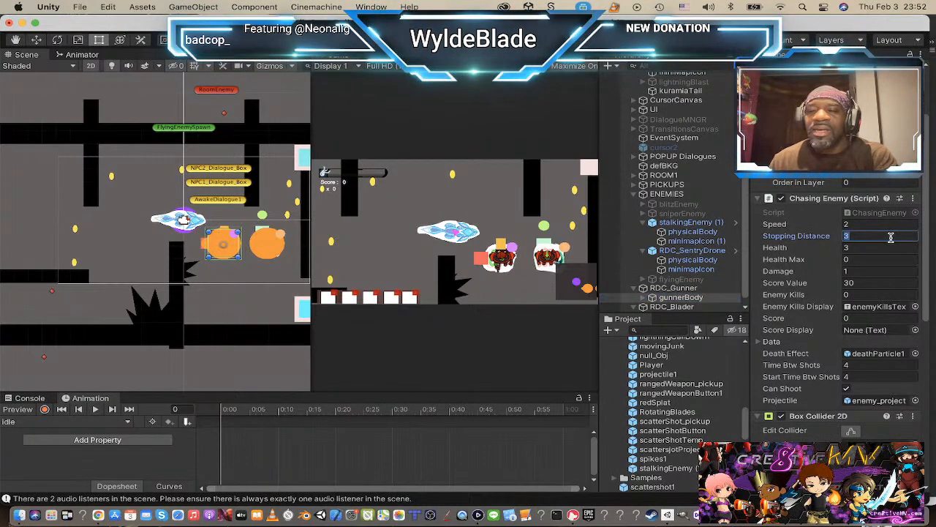
pyautogui.scroll(-10, 877, 290)
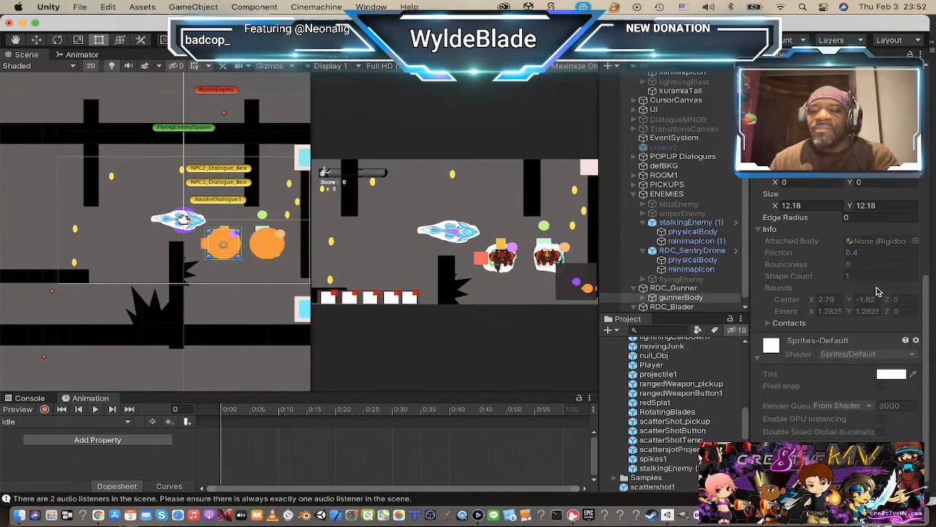
pyautogui.scroll(10, 877, 288)
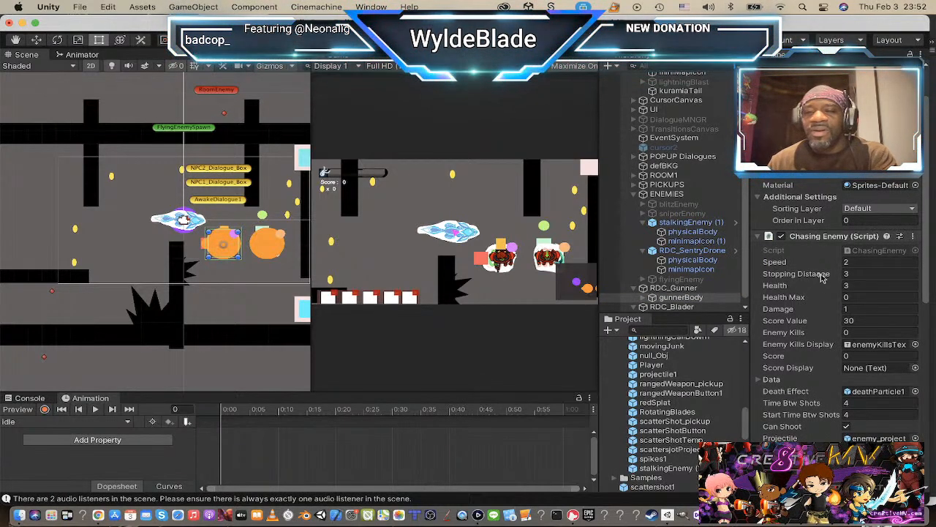
pyautogui.click(872, 275)
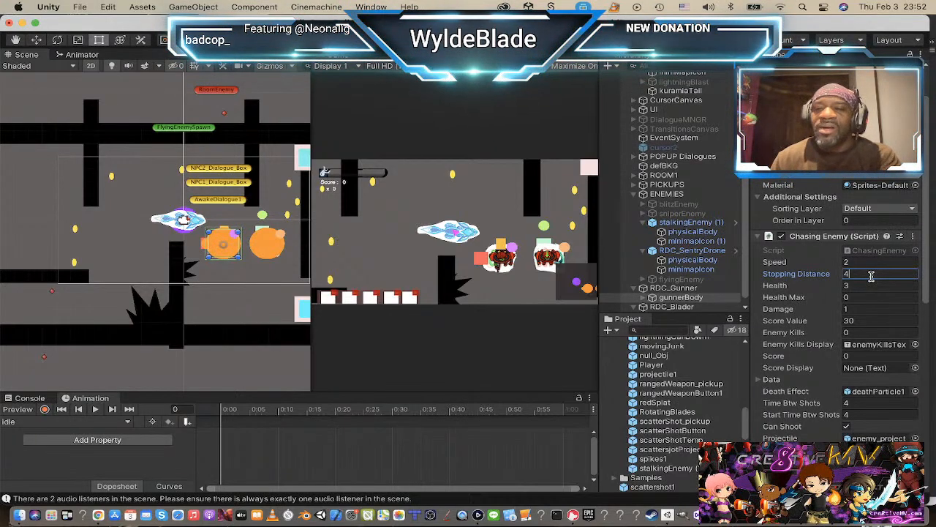
pyautogui.write('4')
pyautogui.click(864, 263)
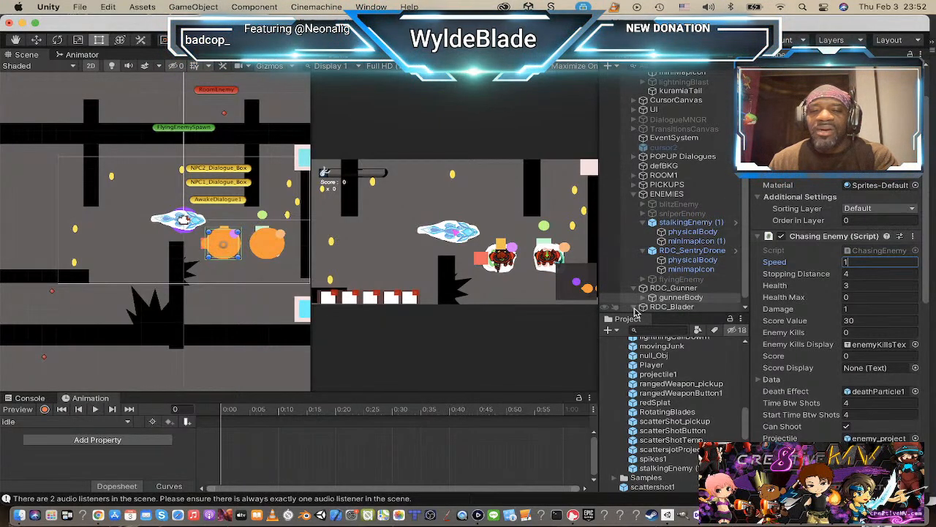
# Step: Set the Chasing Enemy script on RDC_Blader's bladerBody to speed 2 and stopping distance 1
pyautogui.click(666, 307)
pyautogui.press('Right')
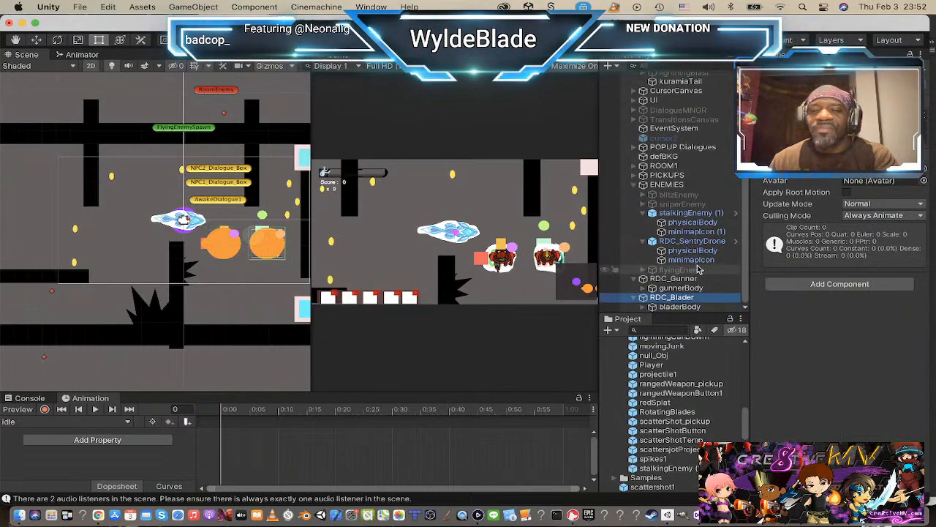
pyautogui.click(687, 307)
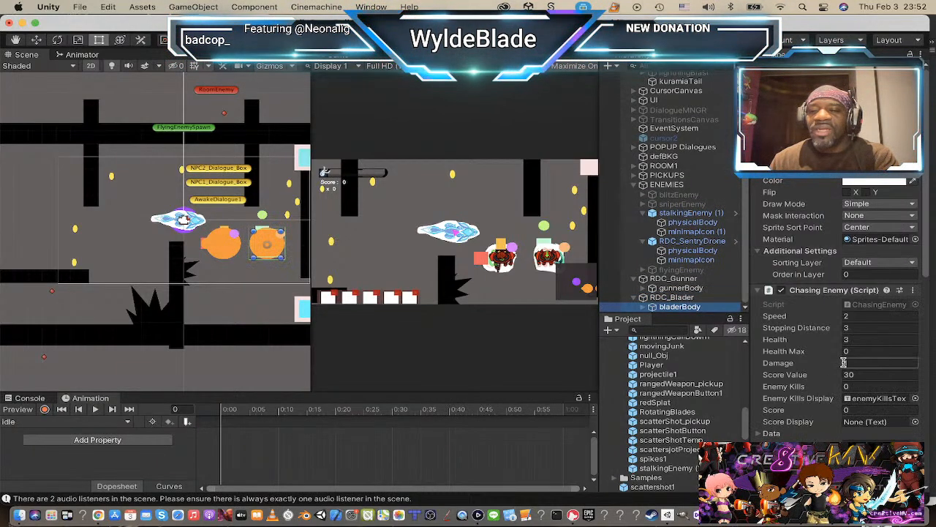
pyautogui.click(861, 316)
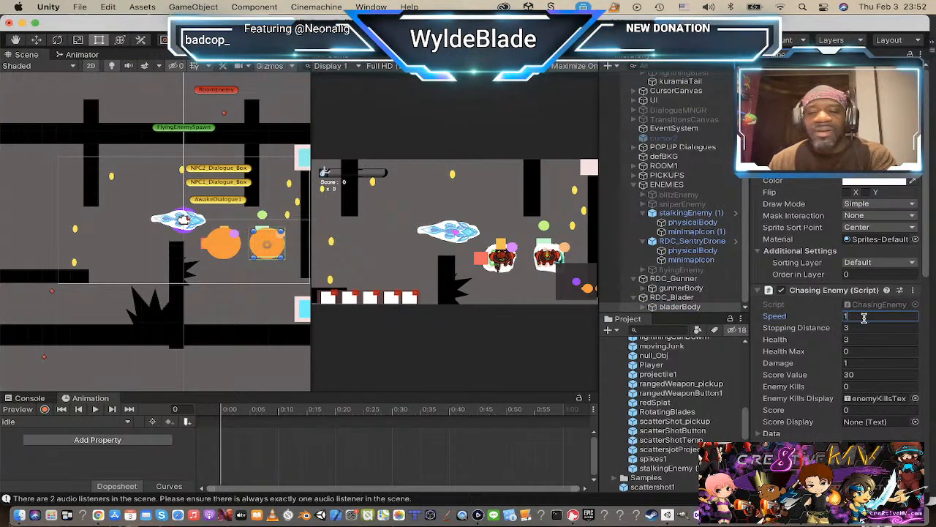
pyautogui.click(859, 329)
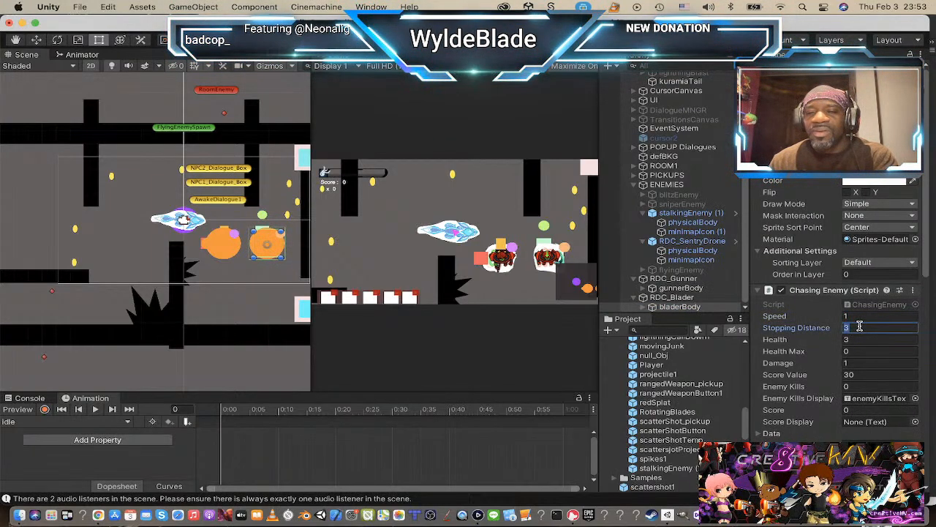
pyautogui.click(861, 317)
pyautogui.write('2')
pyautogui.click(852, 329)
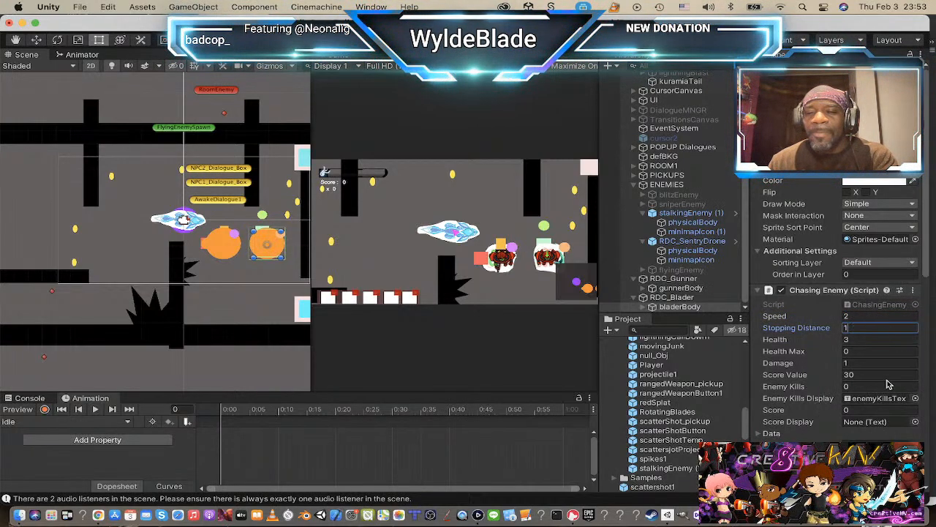
# Step: Disable Can Shoot on bladerBody and set both Time Btw Shots and Start Time Btw Shots to 100000
pyautogui.scroll(-2, 888, 377)
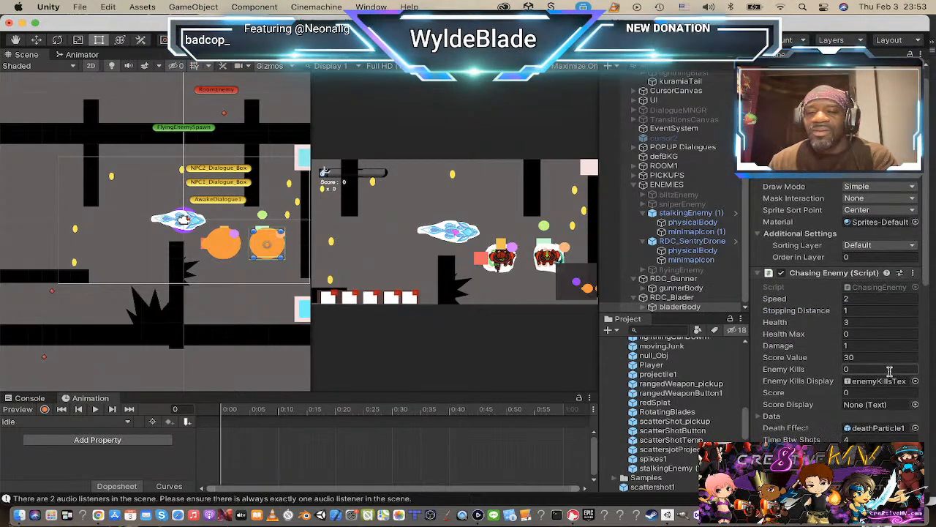
pyautogui.scroll(-5, 890, 372)
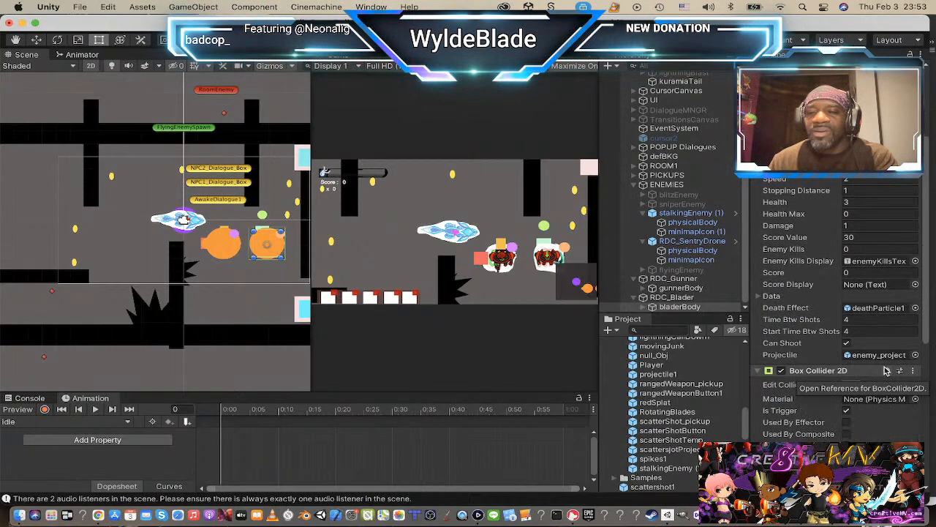
pyautogui.scroll(-10, 884, 358)
pyautogui.scroll(12, 882, 329)
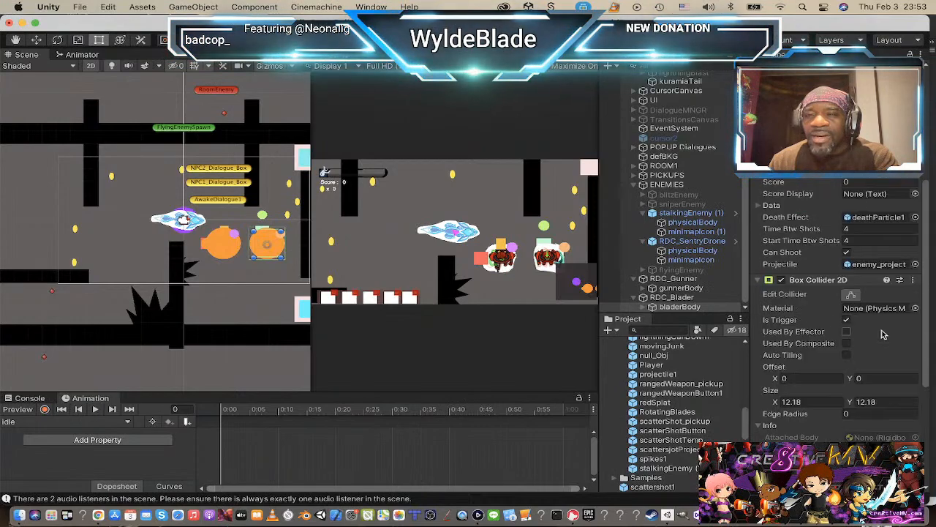
pyautogui.scroll(-1, 852, 257)
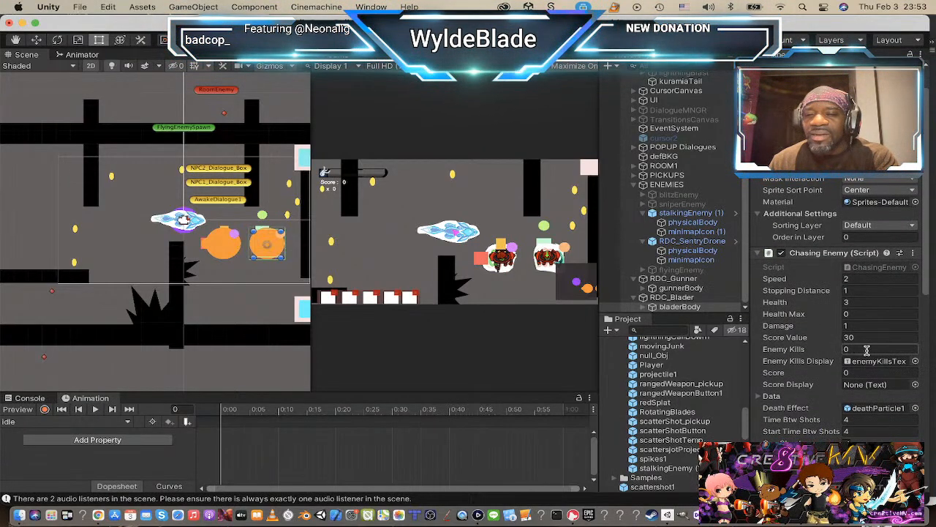
pyautogui.scroll(-2, 869, 342)
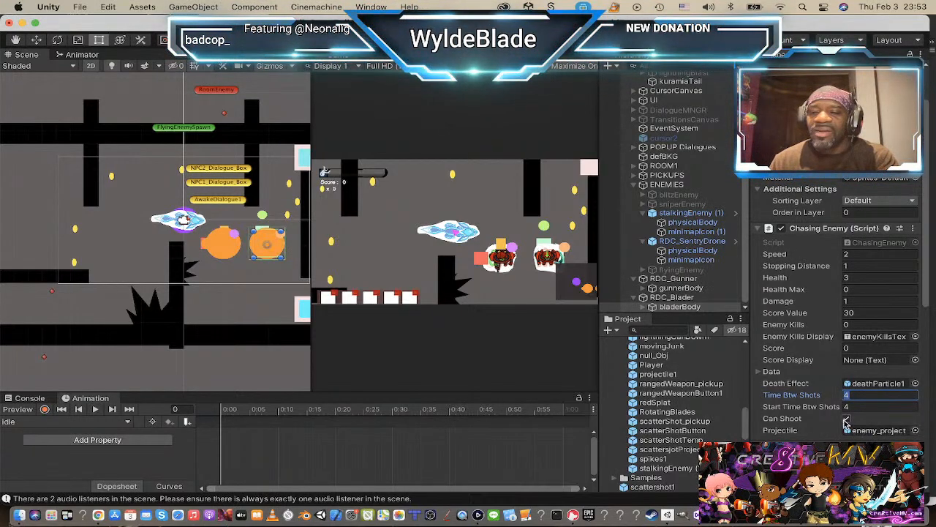
pyautogui.click(847, 419)
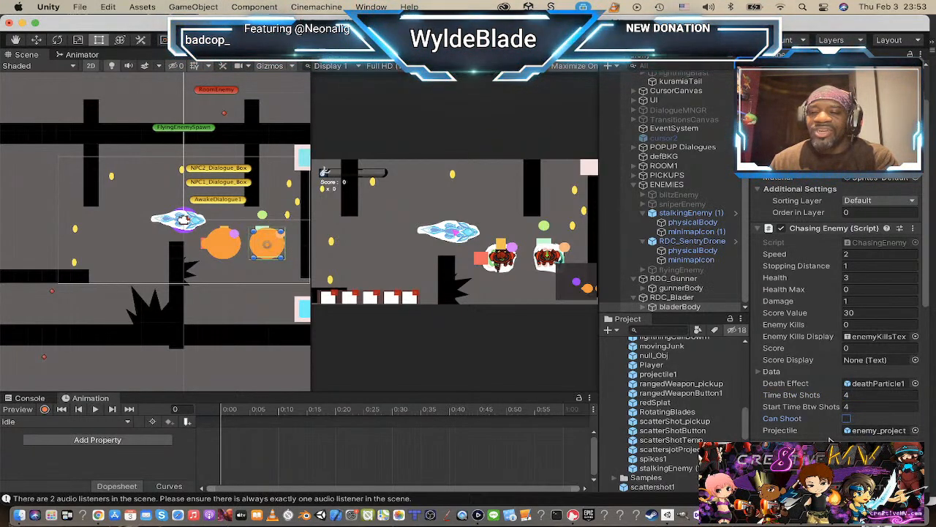
pyautogui.click(864, 395)
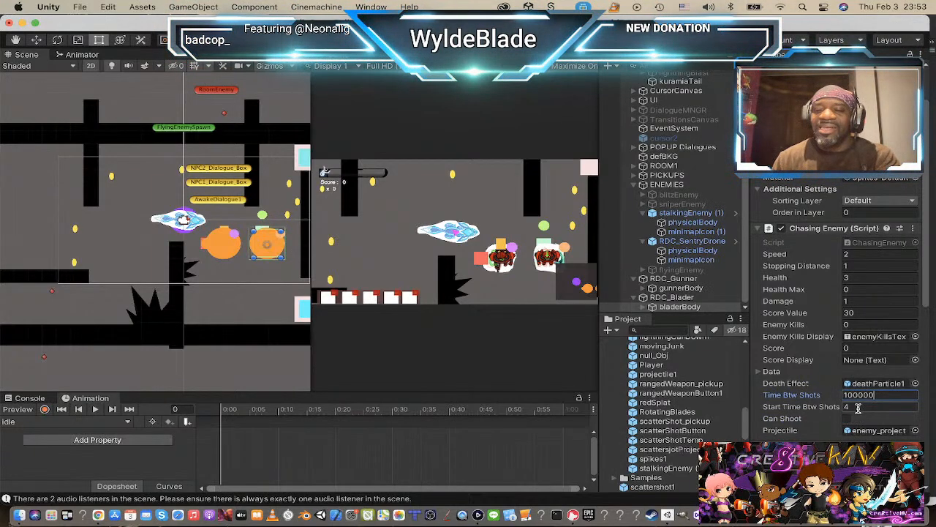
pyautogui.click(859, 407)
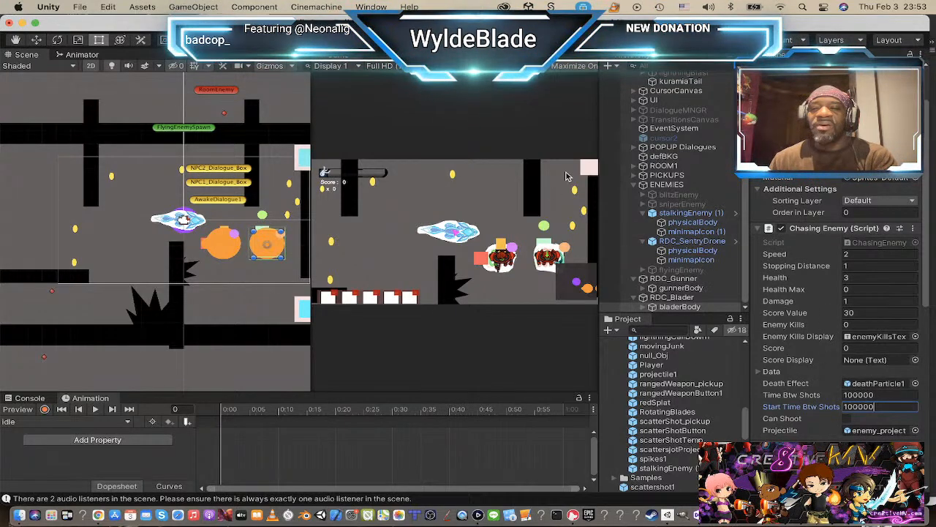
# Step: Playtest the level, steer the player so RDC_Gunner and RDC_Blader pursue it with their new speeds and stopping distances, and stop play mode
pyautogui.click(444, 40)
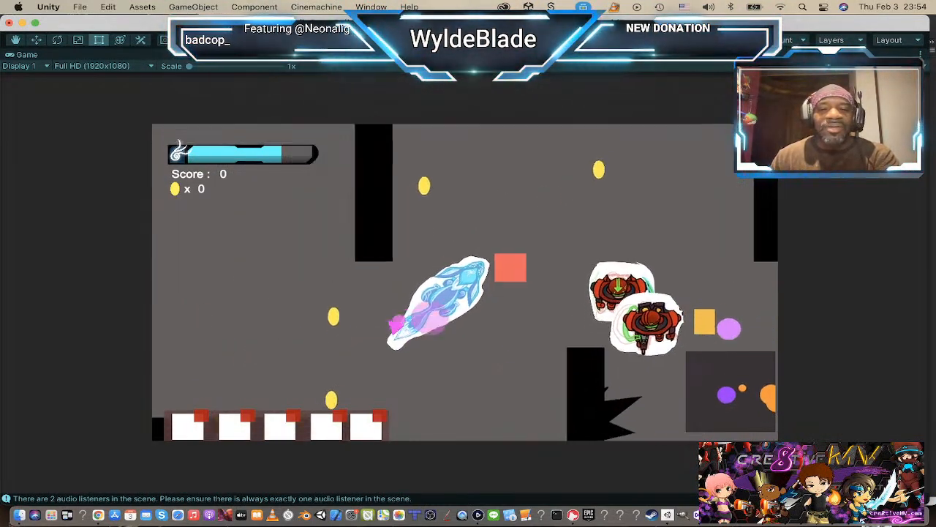
pyautogui.press('a')
pyautogui.press('w')
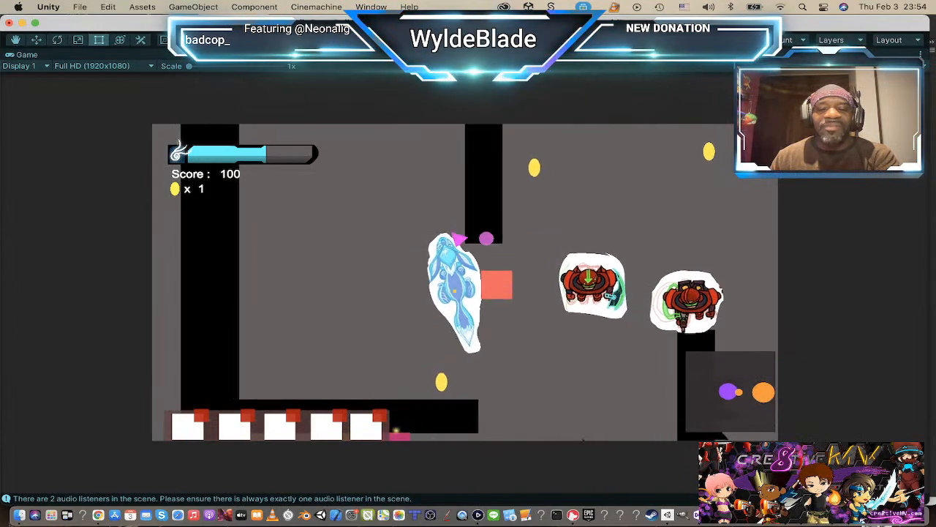
pyautogui.press('s')
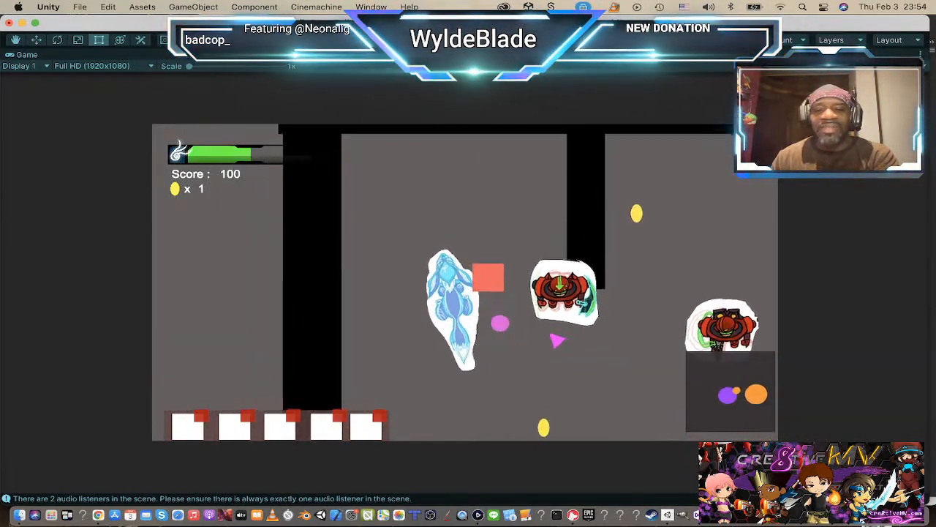
pyautogui.press('d')
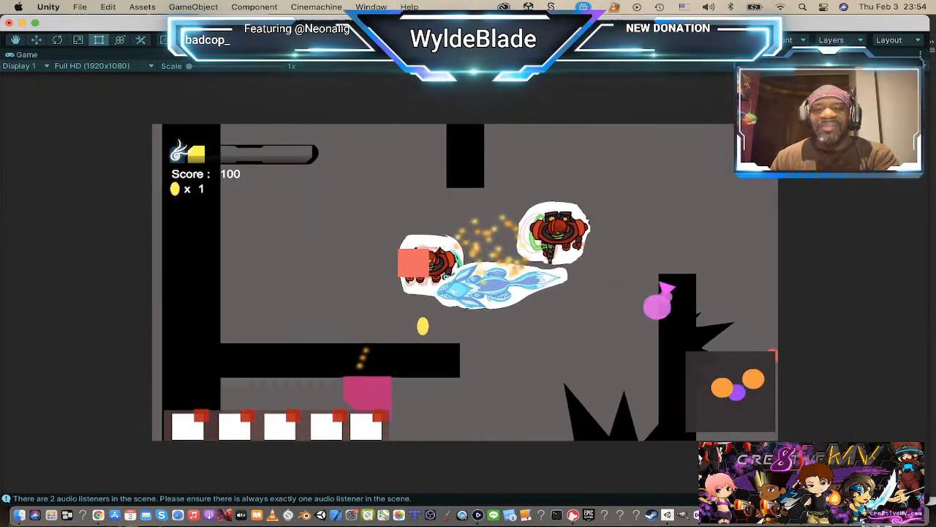
pyautogui.press('w')
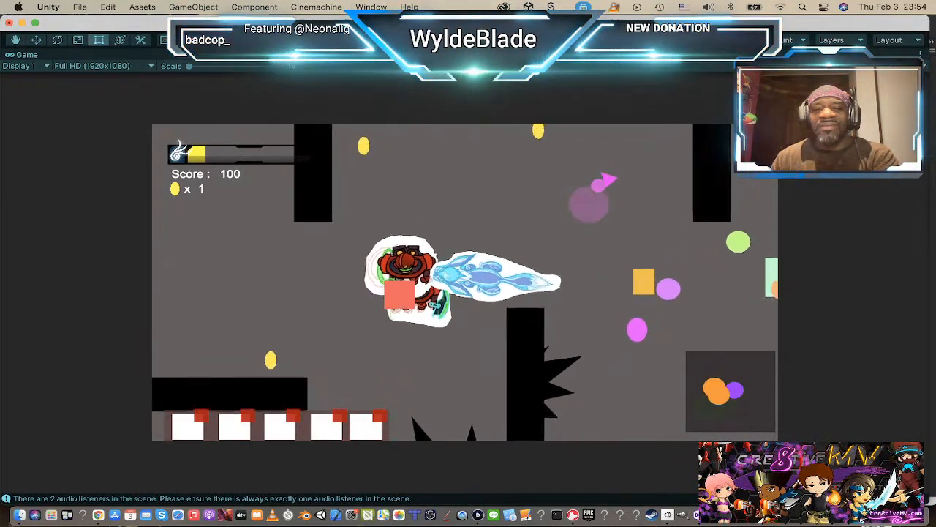
pyautogui.press('d')
pyautogui.press('s')
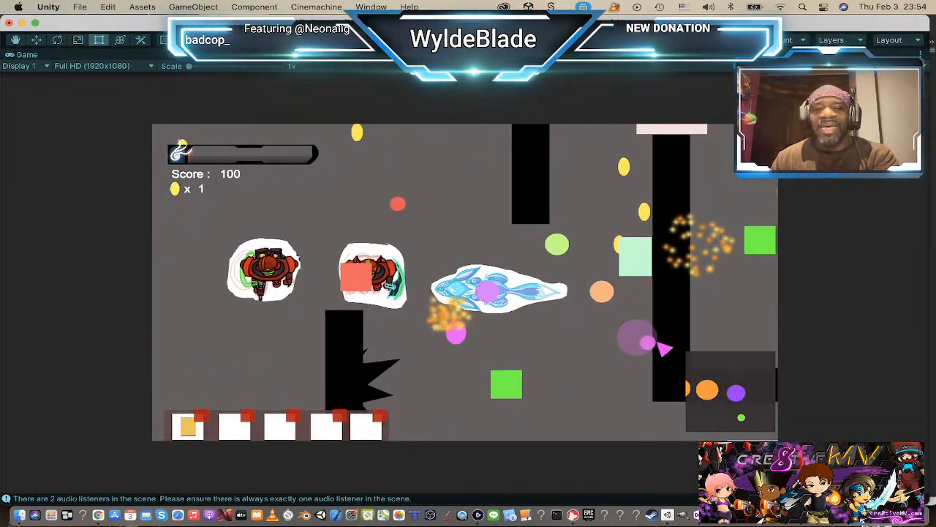
pyautogui.press('d')
pyautogui.press('s')
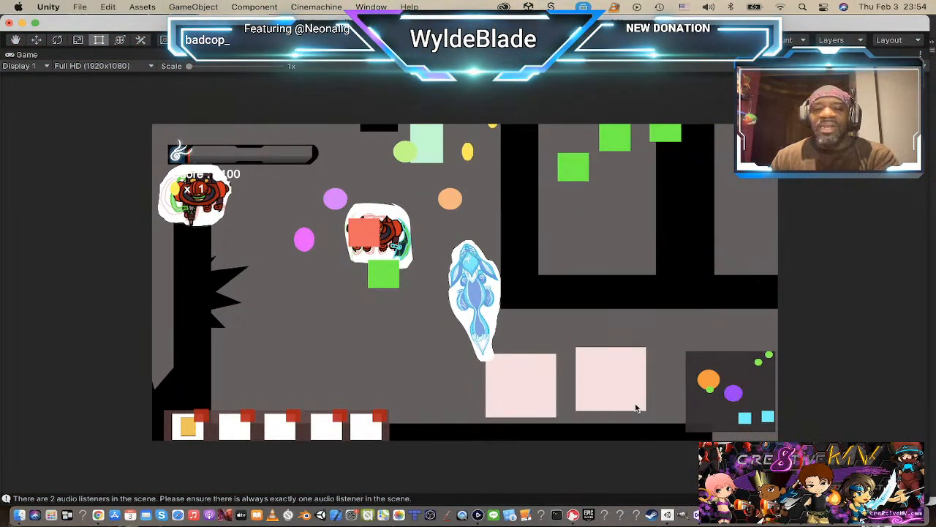
pyautogui.press('super+p')
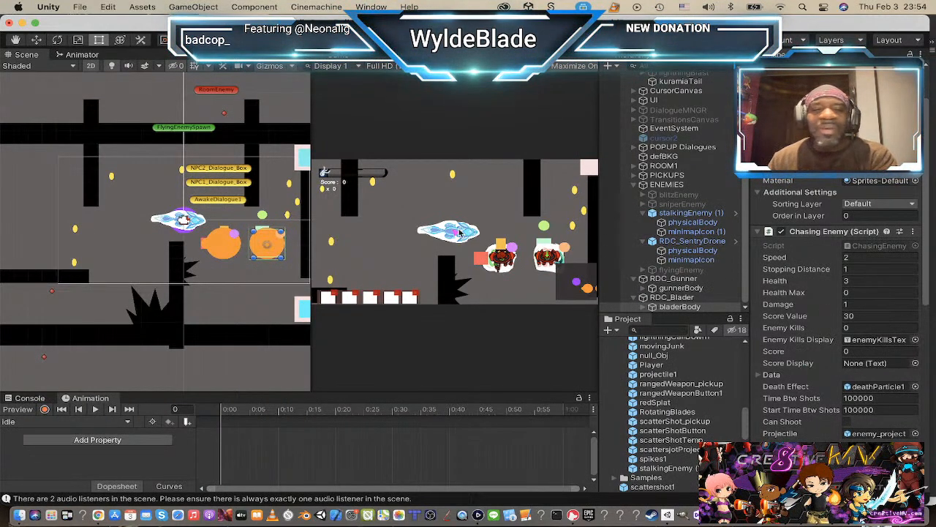
# Step: Deactivate the stalkingEnemy (1) object under ENEMIES
pyautogui.scroll(-5, 224, 226)
pyautogui.scroll(6, 225, 226)
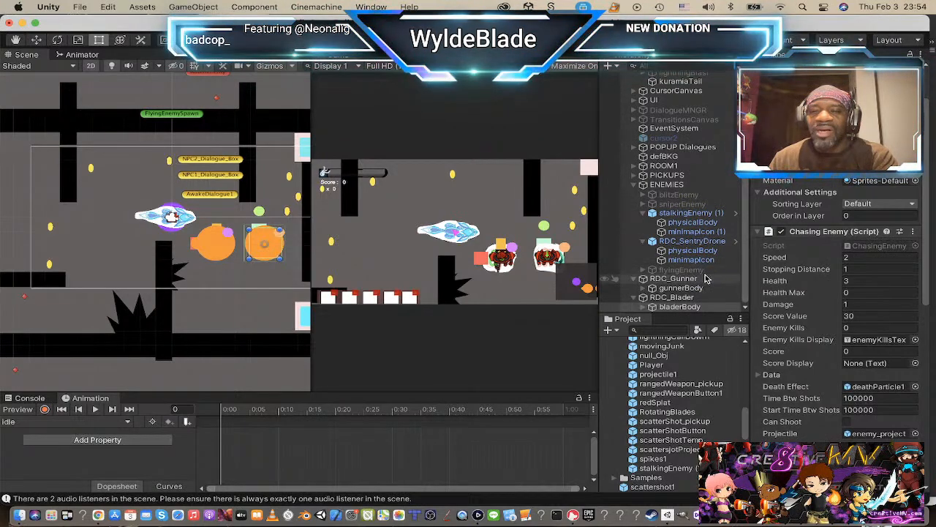
pyautogui.click(692, 213)
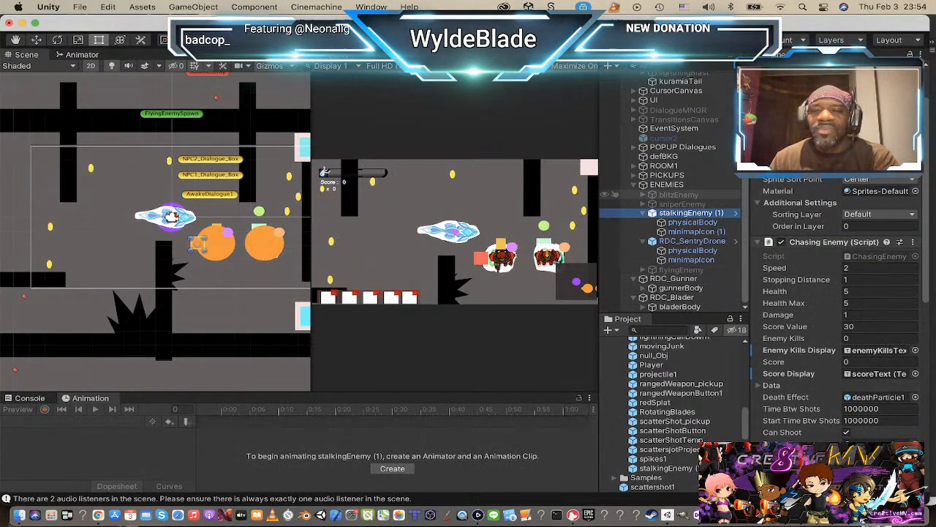
pyautogui.scroll(3, 841, 307)
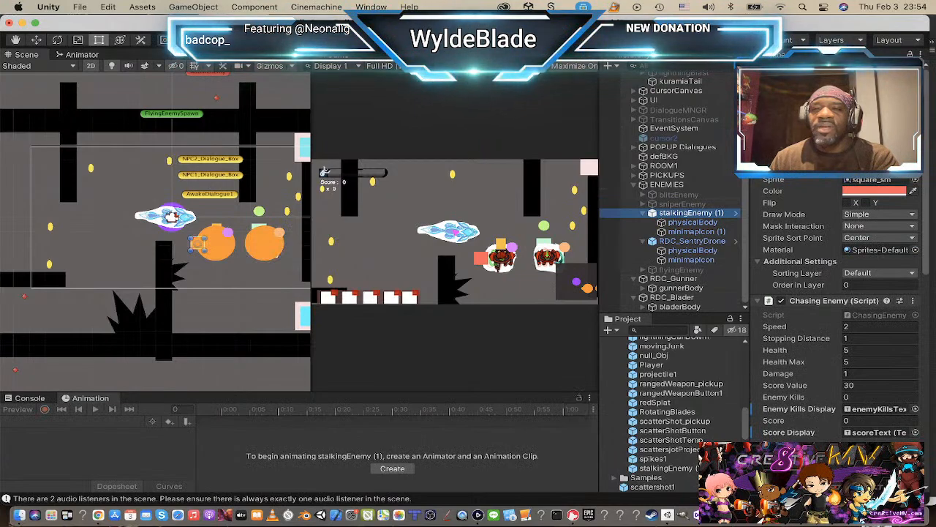
pyautogui.click(781, 72)
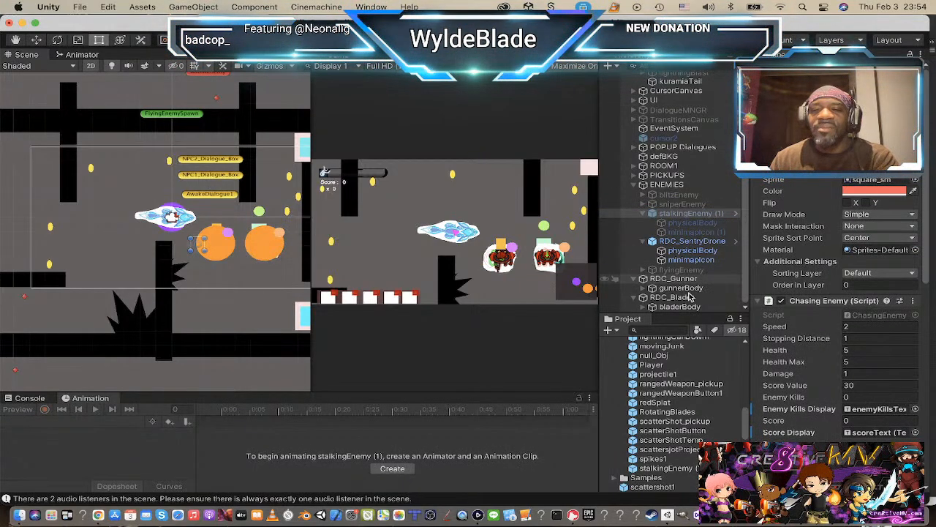
# Step: Assign the RDC_SentryDrone1 sprite from TEMP_gfx to the Sprite Renderer of RDC_SentryDrone
pyautogui.click(707, 246)
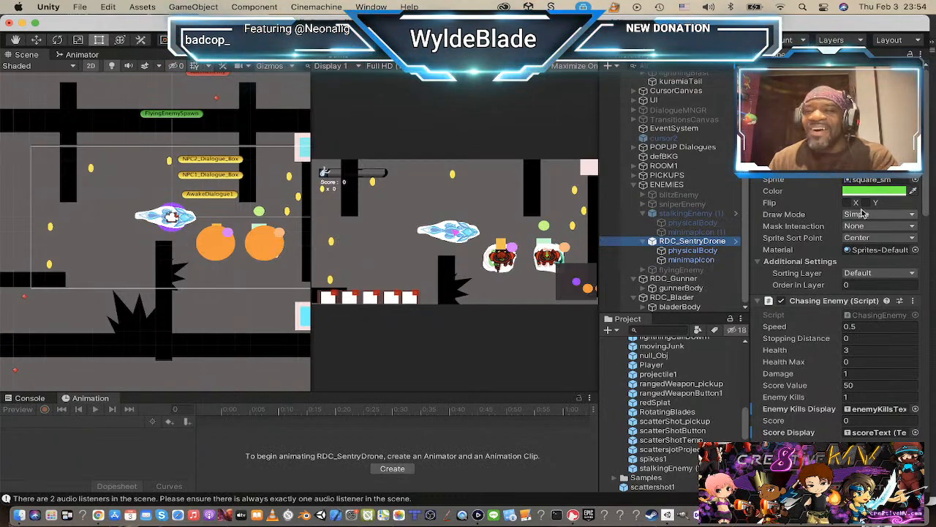
pyautogui.click(915, 180)
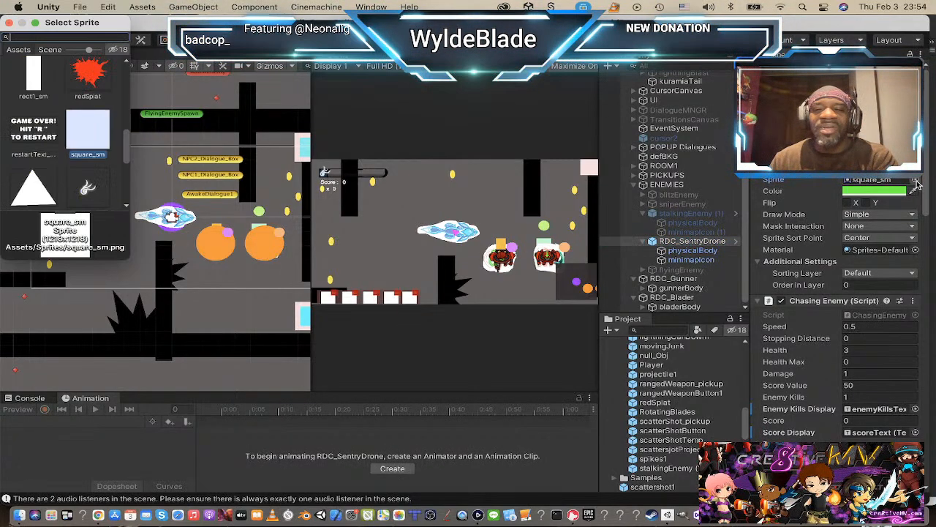
pyautogui.scroll(10, 104, 166)
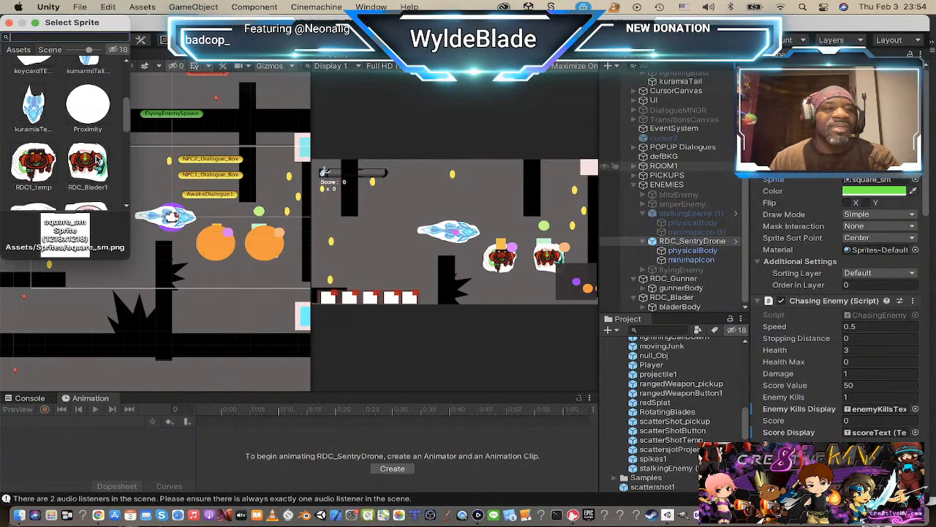
pyautogui.scroll(-3, 97, 158)
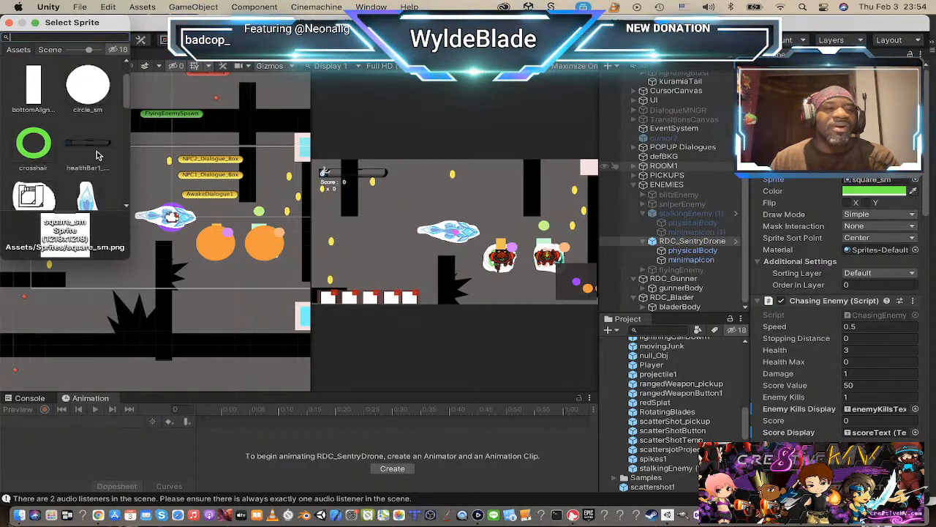
pyautogui.scroll(-5, 97, 154)
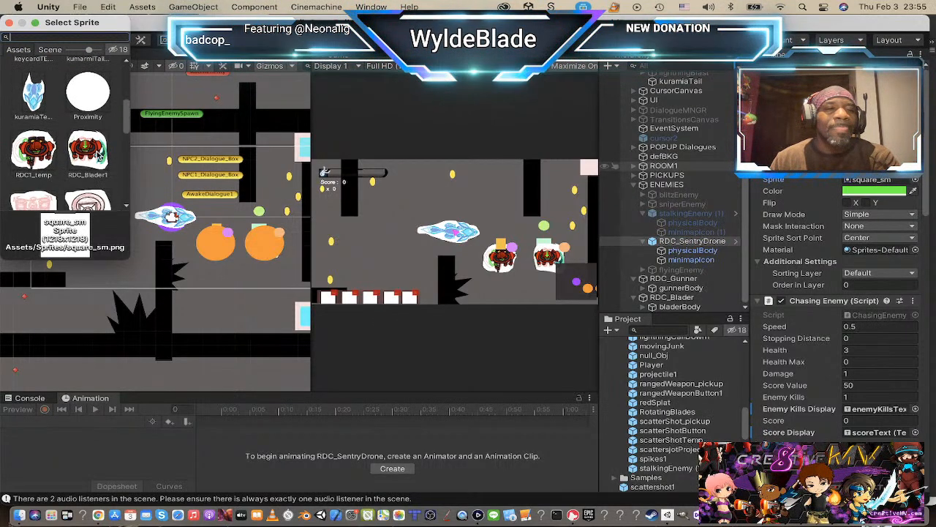
pyautogui.click(52, 161)
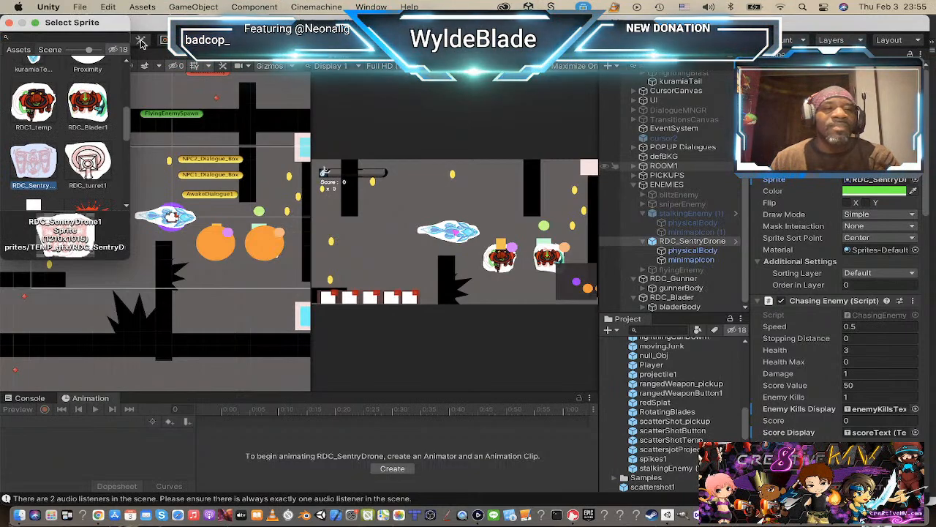
pyautogui.click(8, 22)
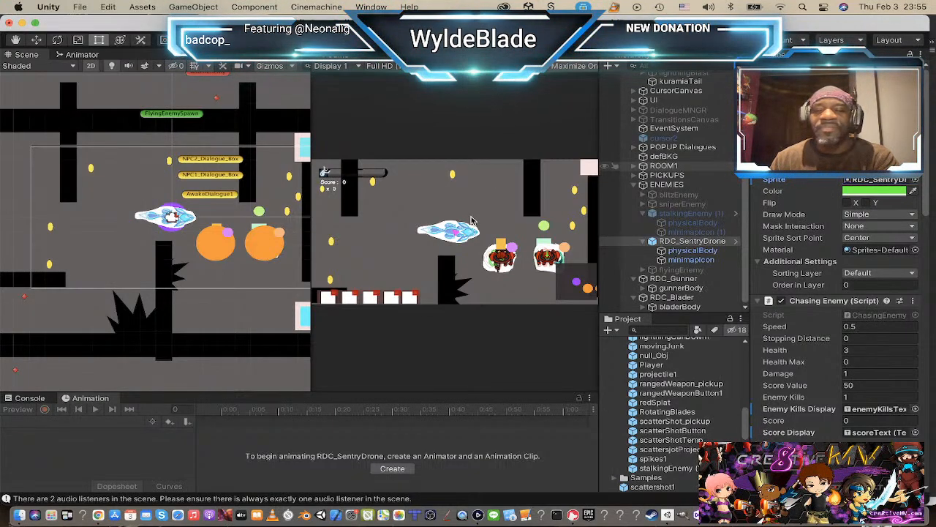
# Step: Change the sprite colour of RDC_SentryDrone to white
pyautogui.click(878, 191)
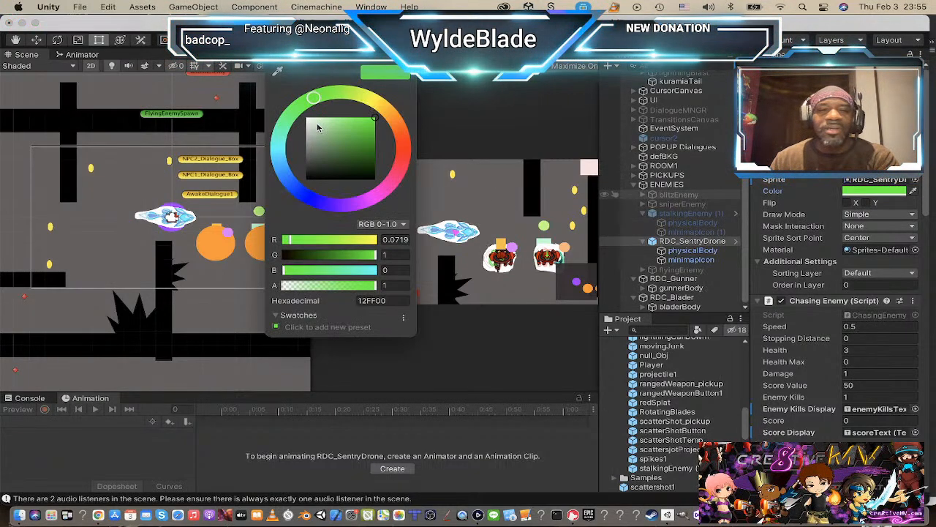
pyautogui.moveTo(373, 120); pyautogui.dragTo(296, 119)
pyautogui.click(273, 55)
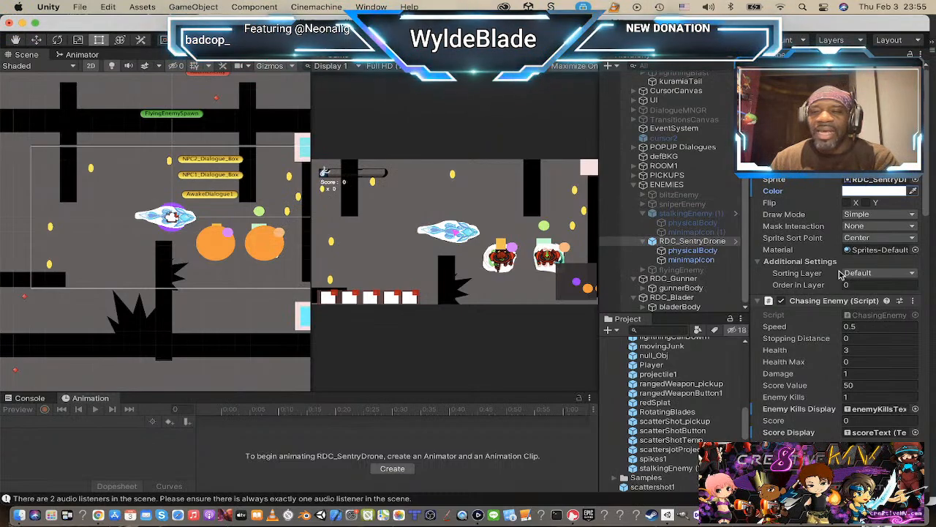
# Step: Frame RDC_SentryDrone in the scene and scale it up uniformly to about twice its size
pyautogui.scroll(-2, 215, 262)
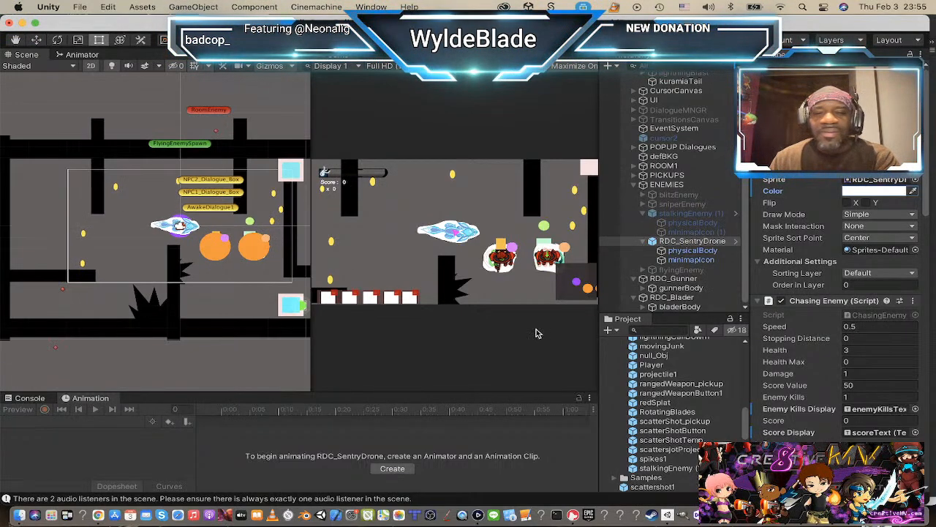
pyautogui.click(653, 243)
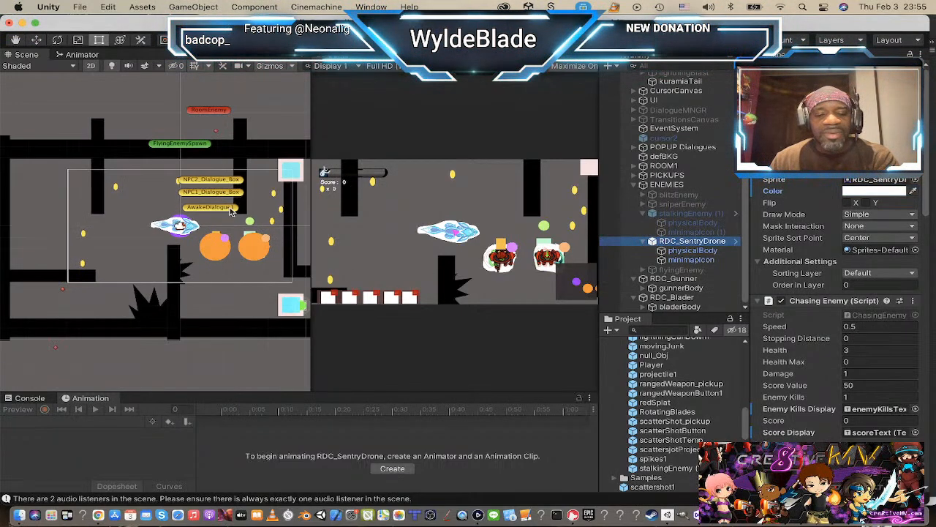
pyautogui.press('f')
pyautogui.scroll(-8, 143, 253)
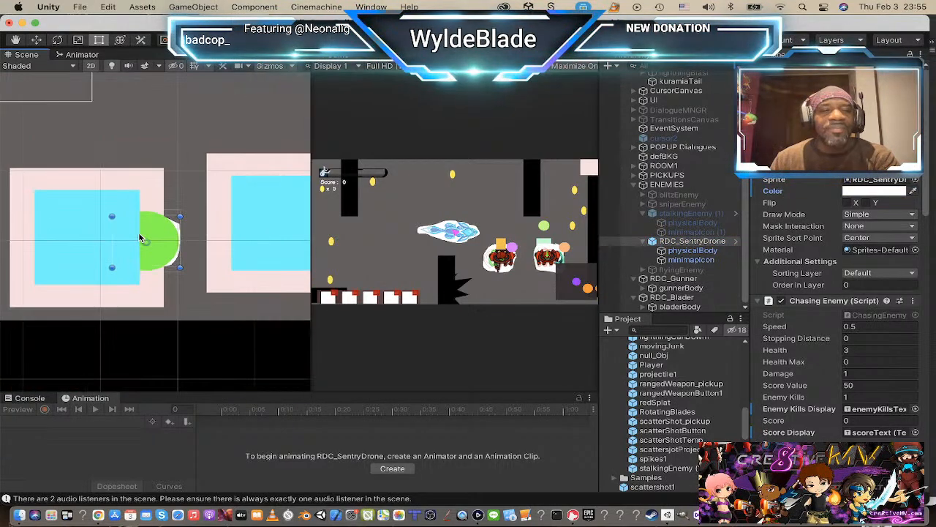
pyautogui.scroll(-2, 139, 233)
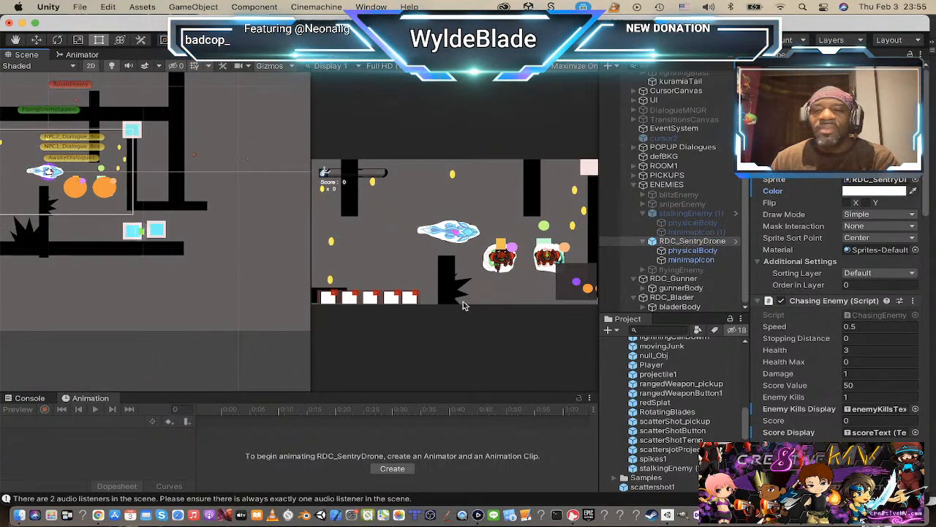
pyautogui.scroll(6, 176, 257)
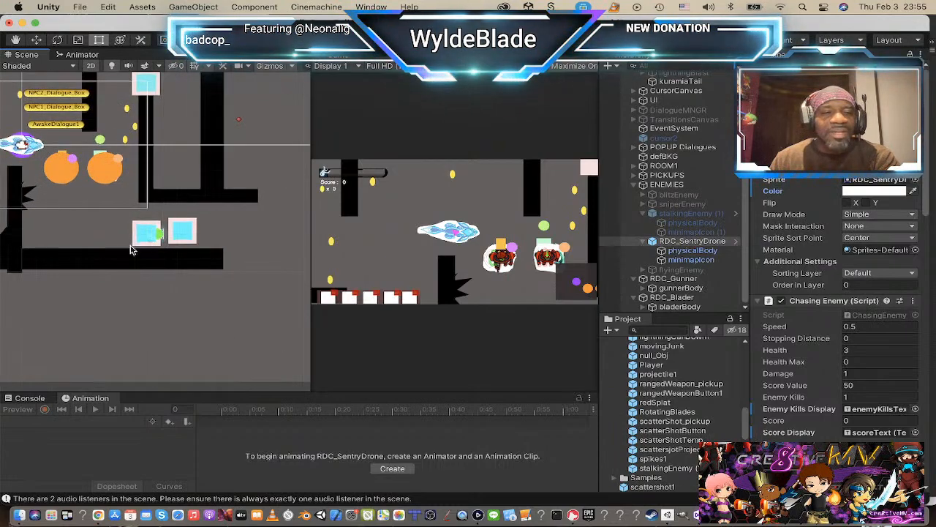
pyautogui.press('r')
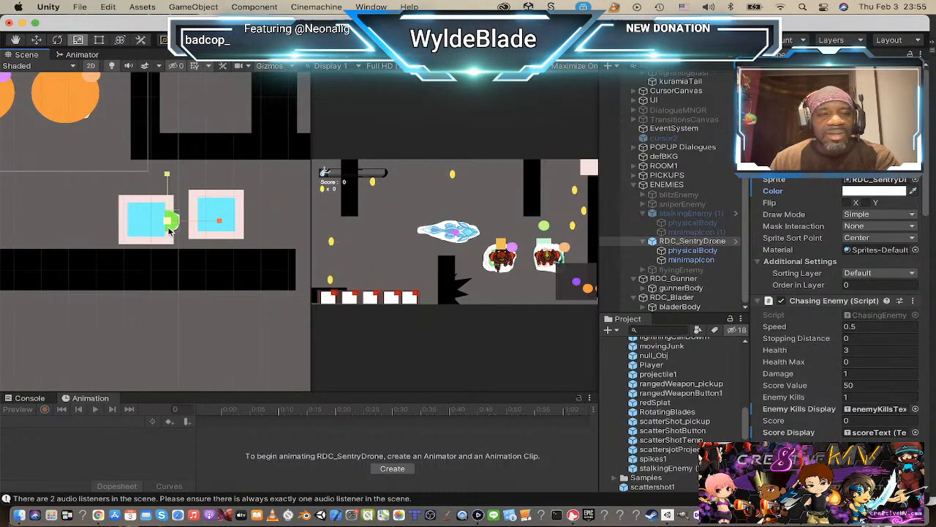
pyautogui.moveTo(168, 221); pyautogui.dragTo(252, 218)
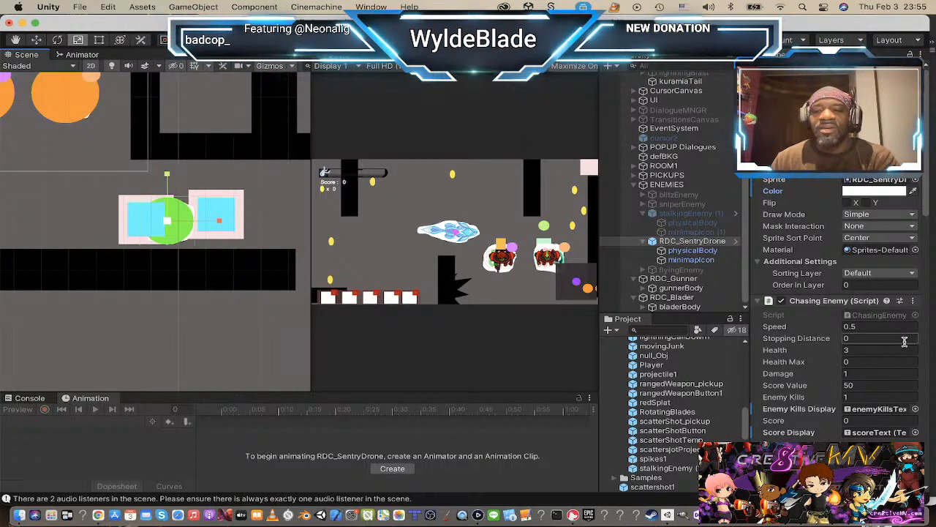
# Step: Check RDC_SentryDrone's physicalBody and minimapIcon children, and apply all overrides of RDC_SentryDrone to its prefab
pyautogui.click(692, 251)
pyautogui.click(691, 260)
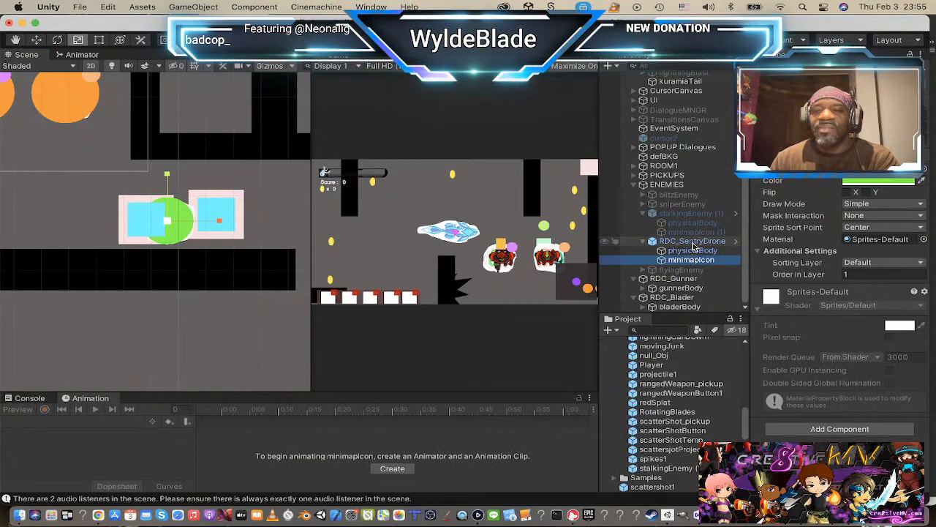
pyautogui.click(692, 241)
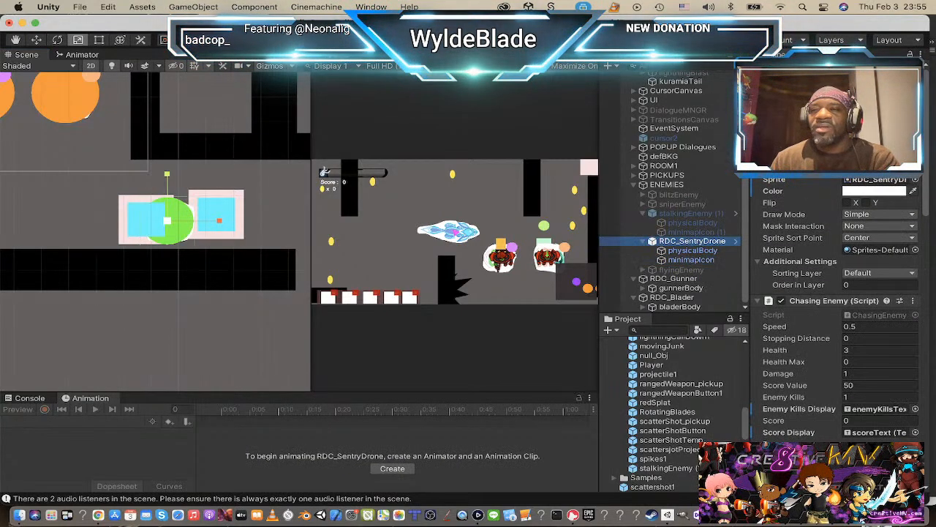
pyautogui.click(894, 97)
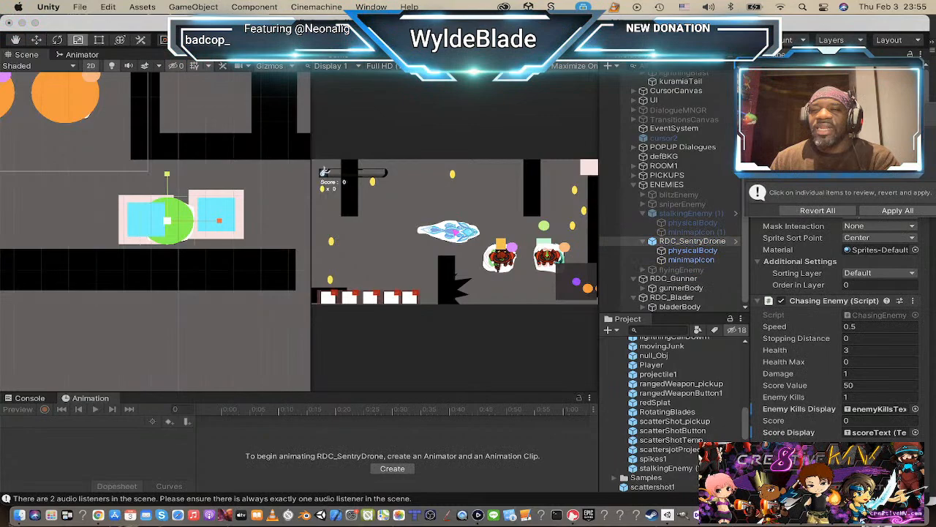
pyautogui.click(888, 212)
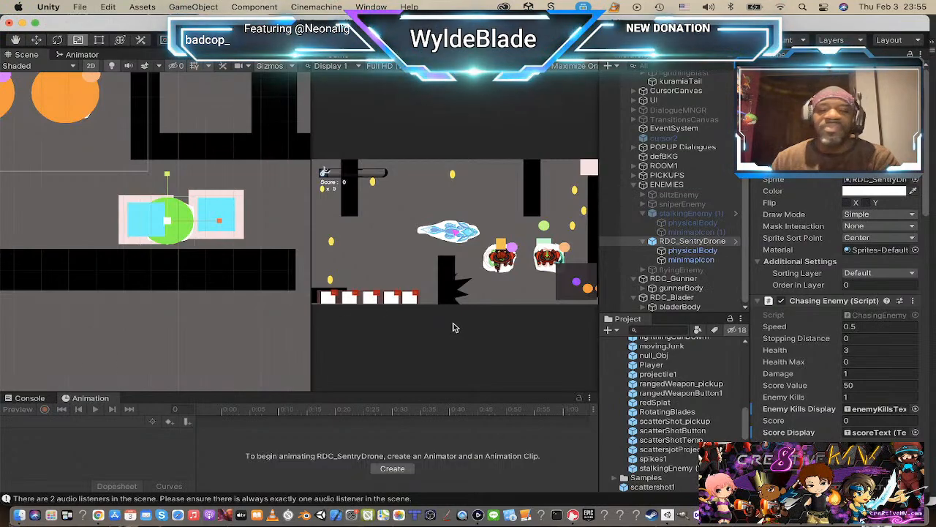
# Step: Collapse the RDC_SentryDrone, RDC_Gunner and RDC_Blader objects in the scene hierarchy
pyautogui.scroll(-6, 240, 272)
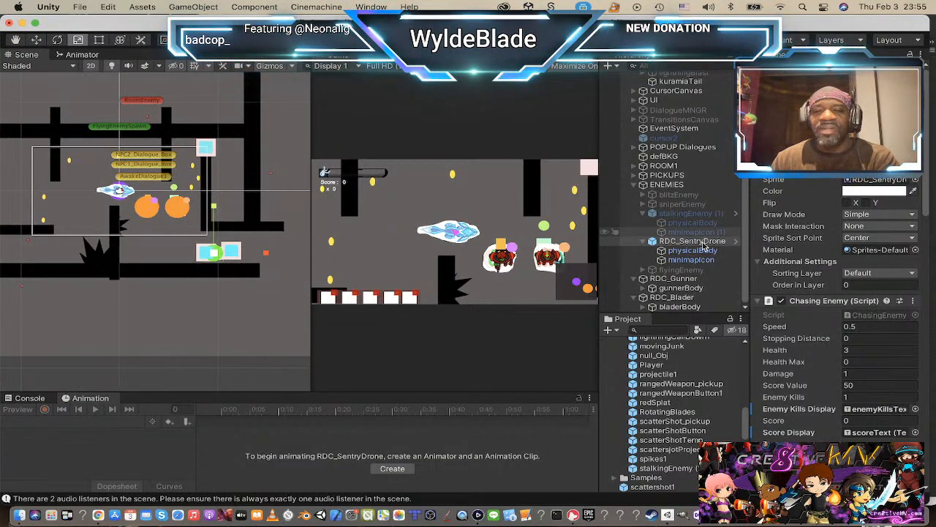
pyautogui.click(643, 241)
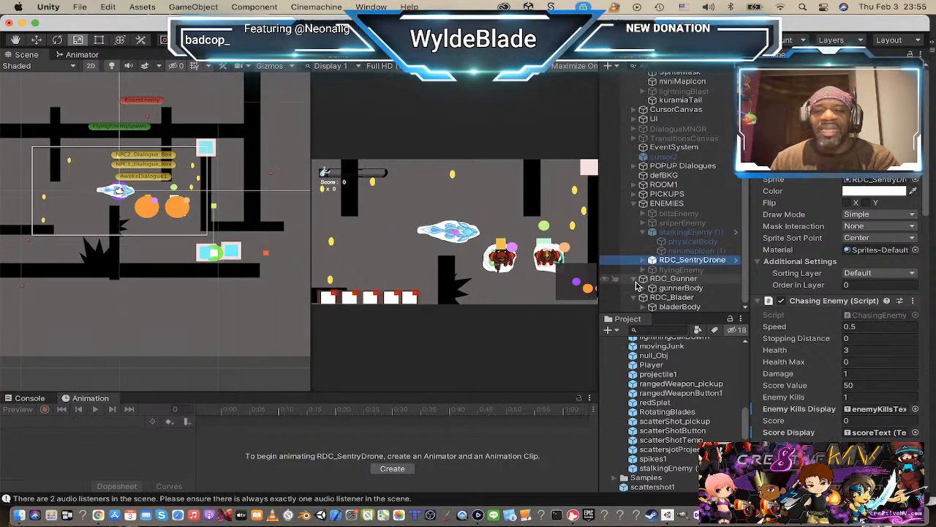
pyautogui.click(634, 279)
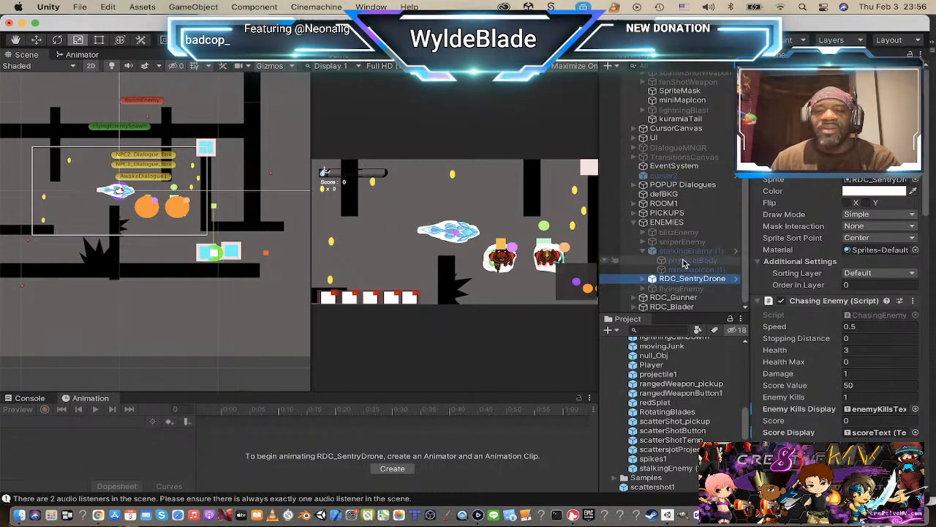
# Step: Start a new animation clip for RDC_SentryDrone and create a folder named RDC_SentryDrone1 inside Animations for it
pyautogui.click(673, 297)
pyautogui.click(687, 279)
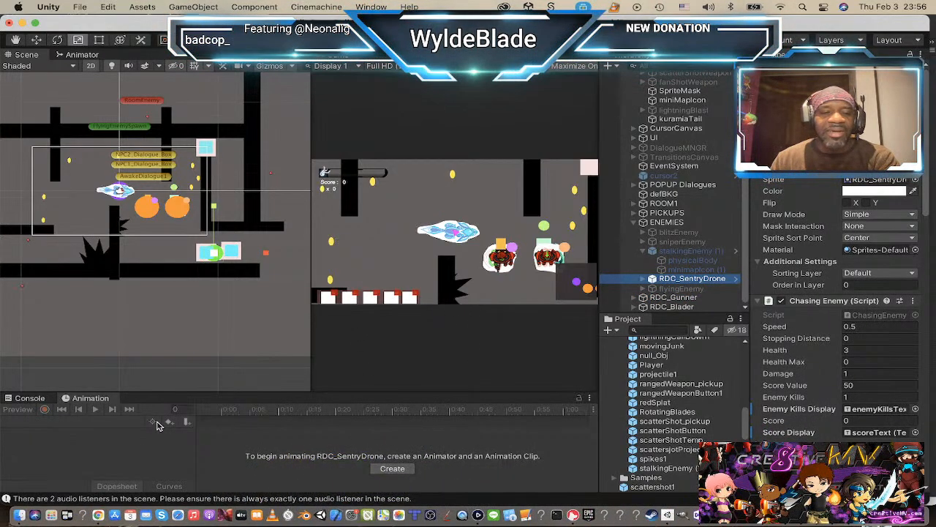
pyautogui.click(392, 468)
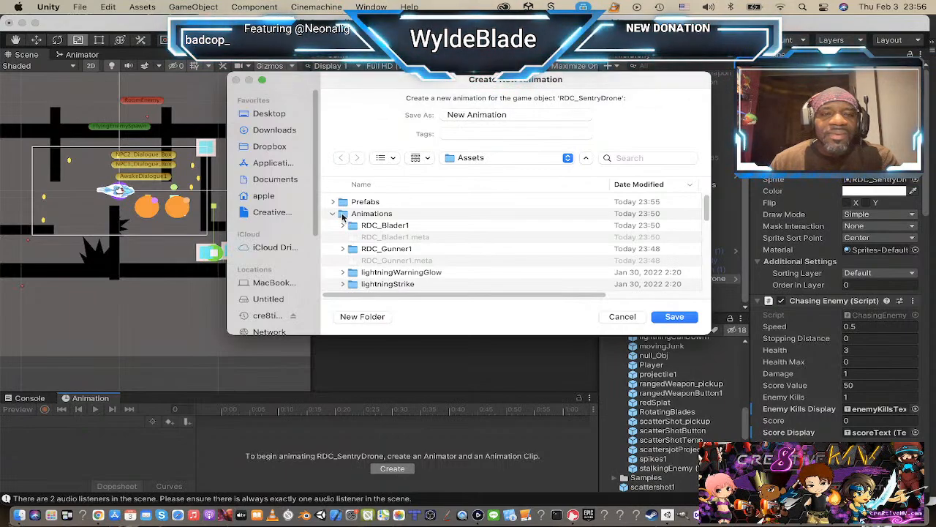
pyautogui.doubleClick(344, 214)
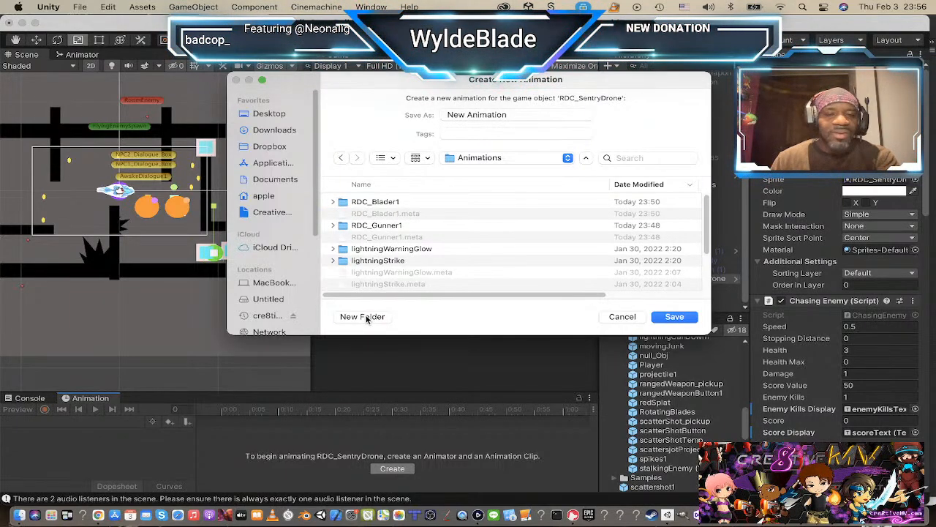
pyautogui.click(362, 317)
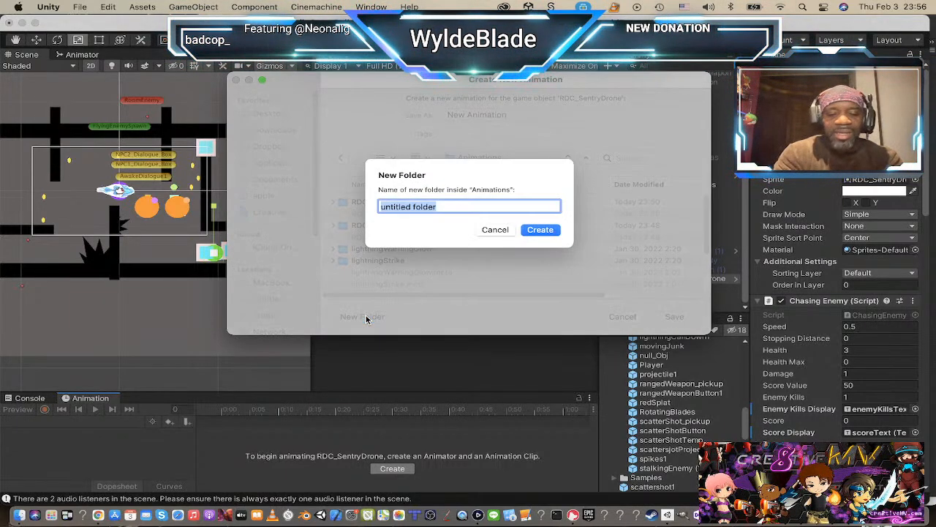
pyautogui.write('RDC_SentryDrone')
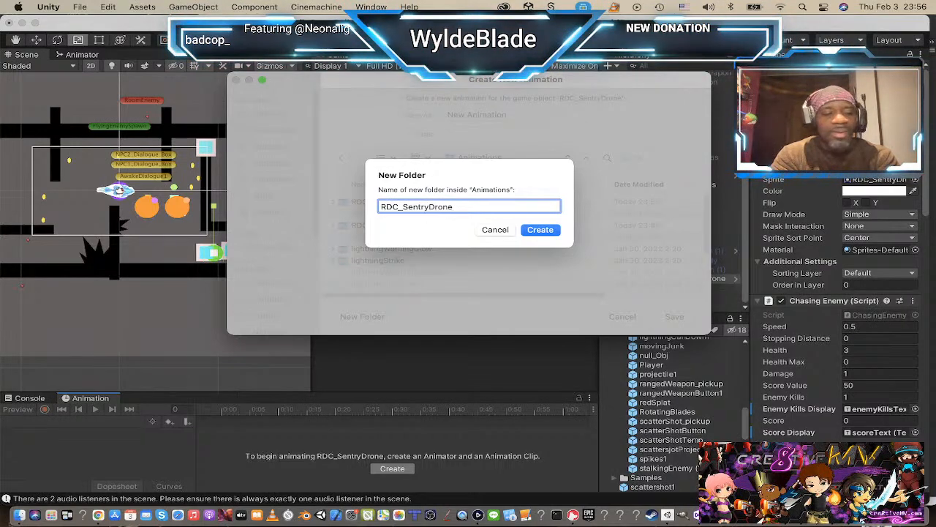
pyautogui.press('Return')
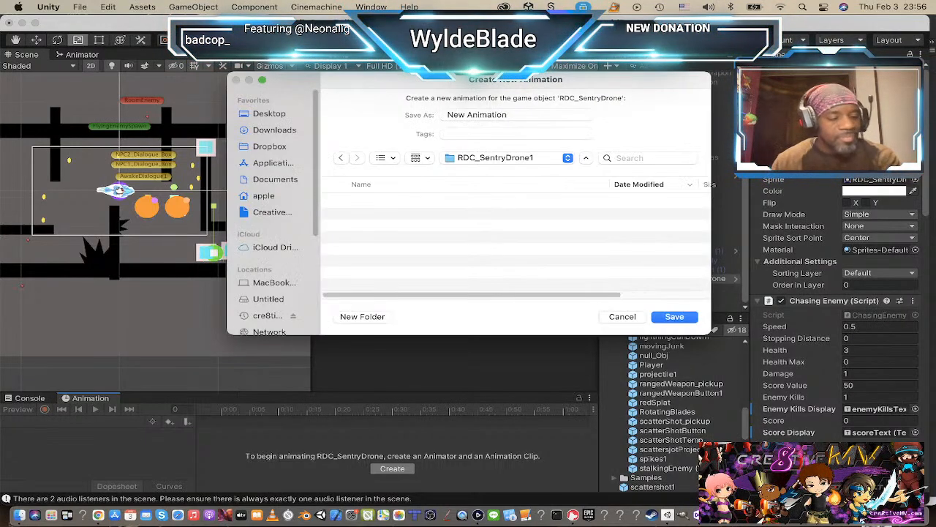
# Step: Save the clip as New Animation and apply all overrides of RDC_SentryDrone to its prefab
pyautogui.click(674, 317)
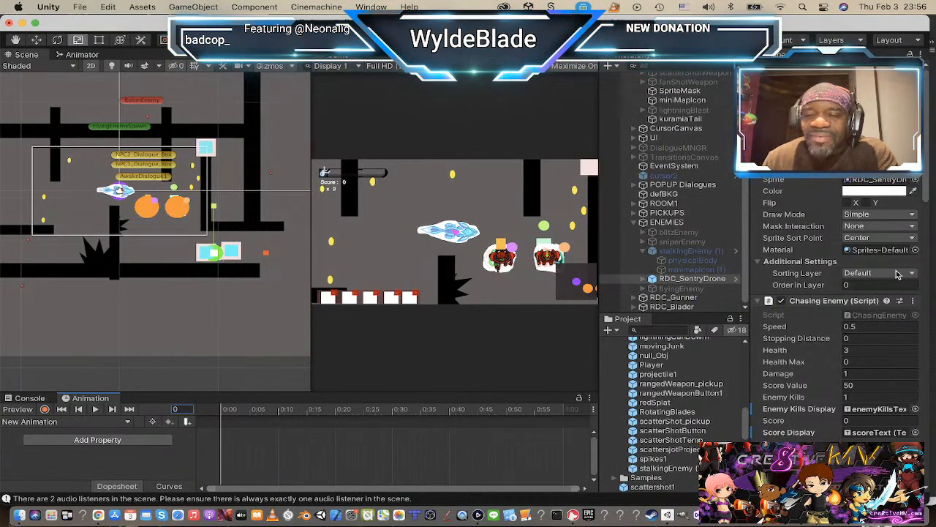
pyautogui.click(893, 96)
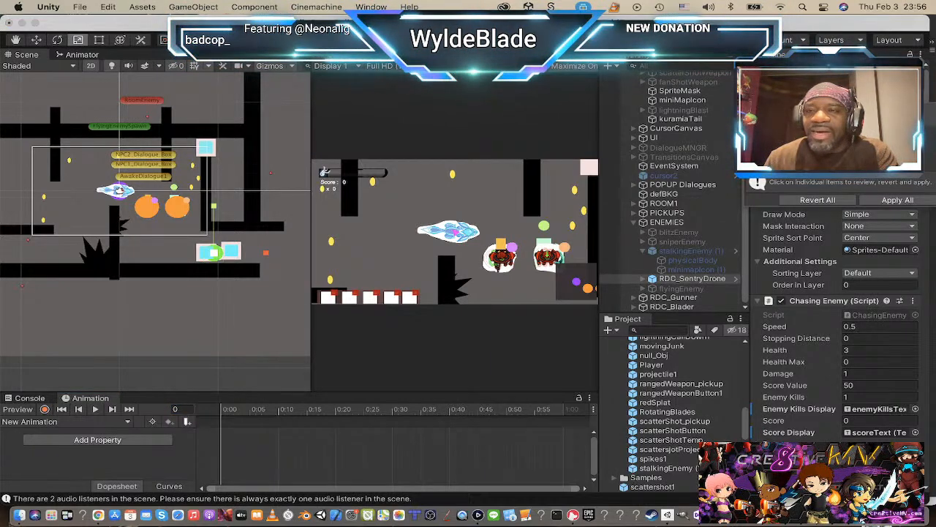
pyautogui.click(895, 200)
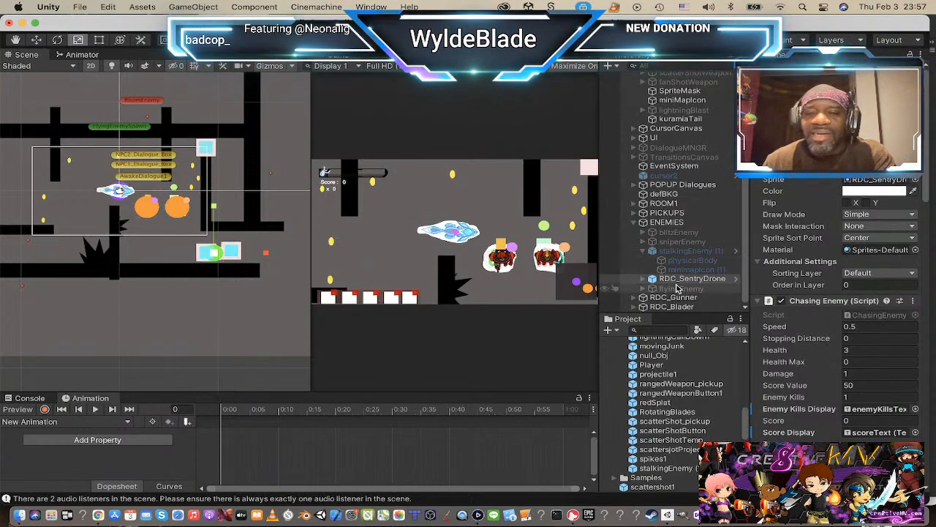
# Step: Check blitzEnemy and activate the sniperEnemy object under ENEMIES
pyautogui.click(678, 233)
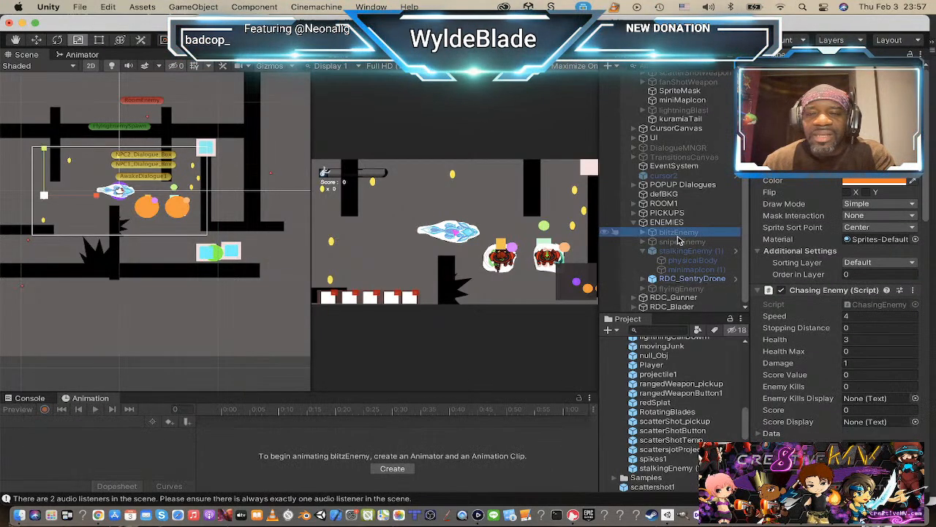
pyautogui.click(678, 241)
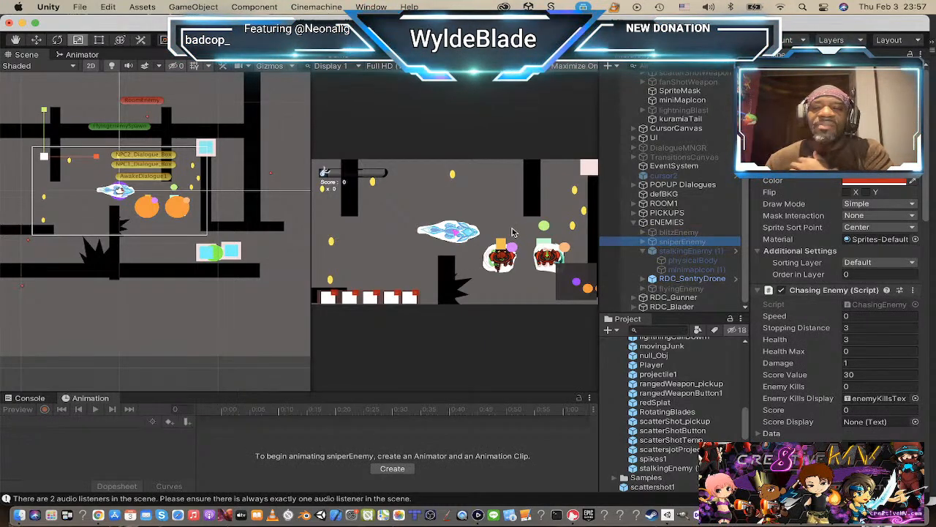
pyautogui.click(781, 70)
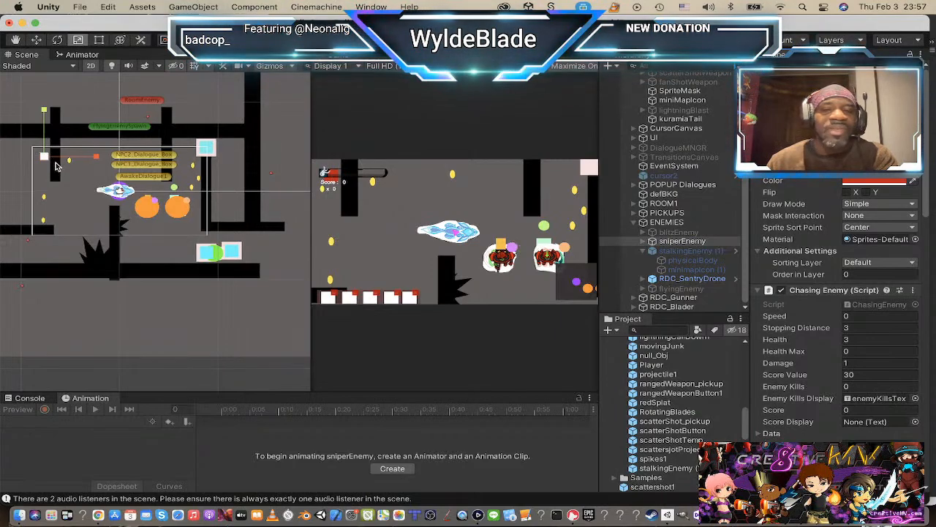
# Step: Replace the sprite of sniperEnemy with RDC_turret1
pyautogui.scroll(3, 59, 163)
pyautogui.scroll(5, 59, 165)
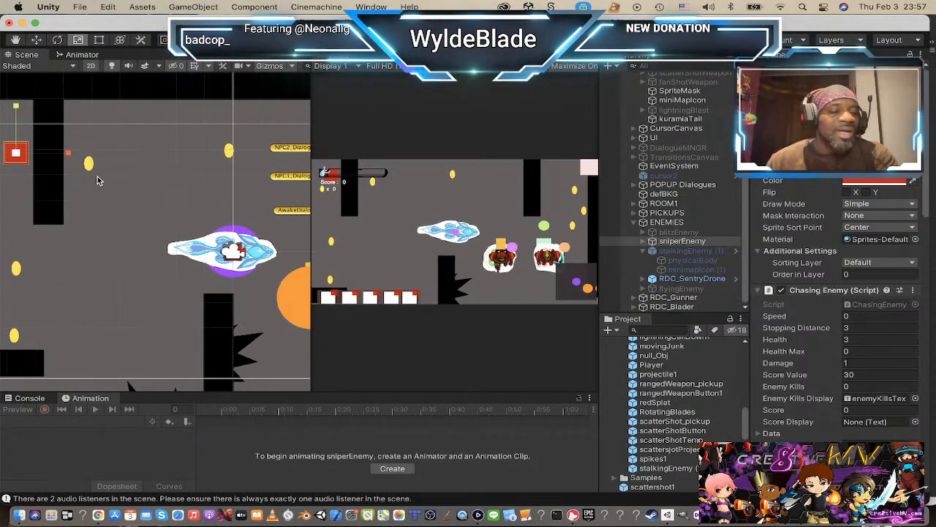
pyautogui.moveTo(172, 217); pyautogui.dragTo(293, 230, button='middle')
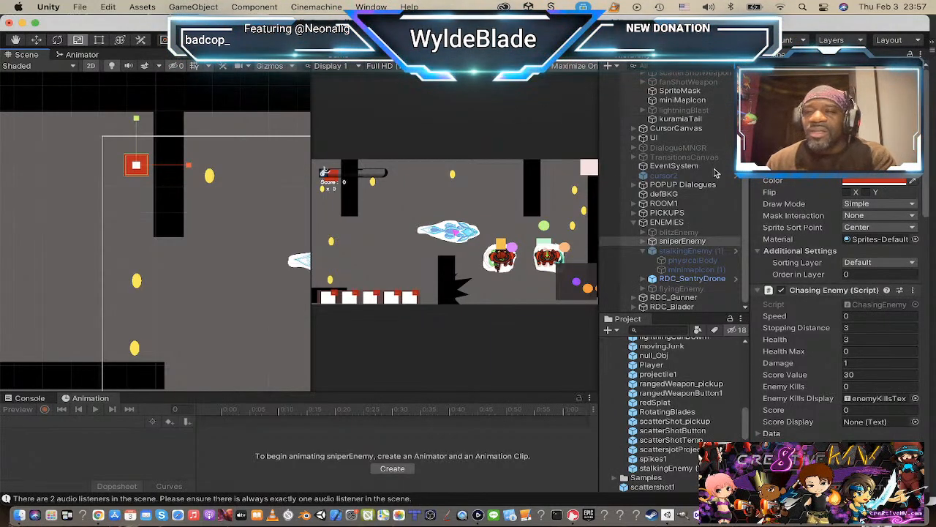
pyautogui.click(914, 170)
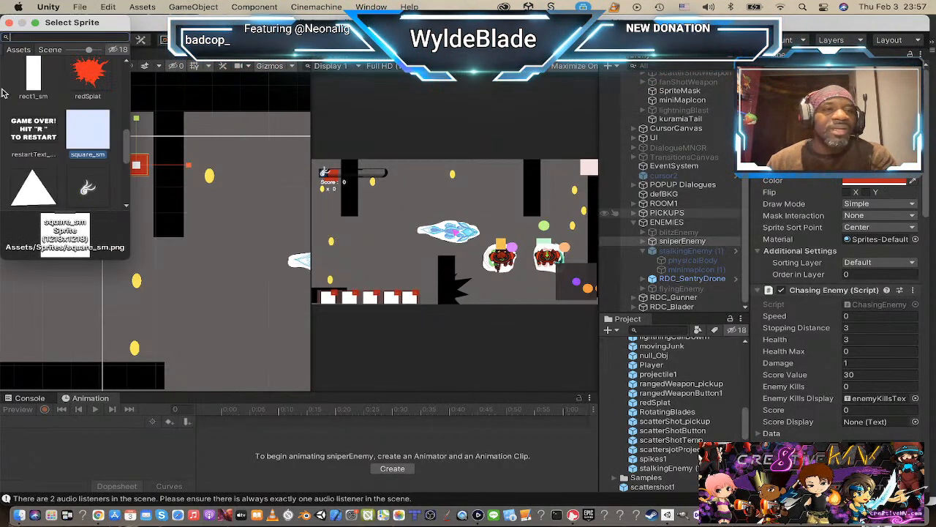
pyautogui.scroll(5, 55, 95)
pyautogui.scroll(-2, 43, 117)
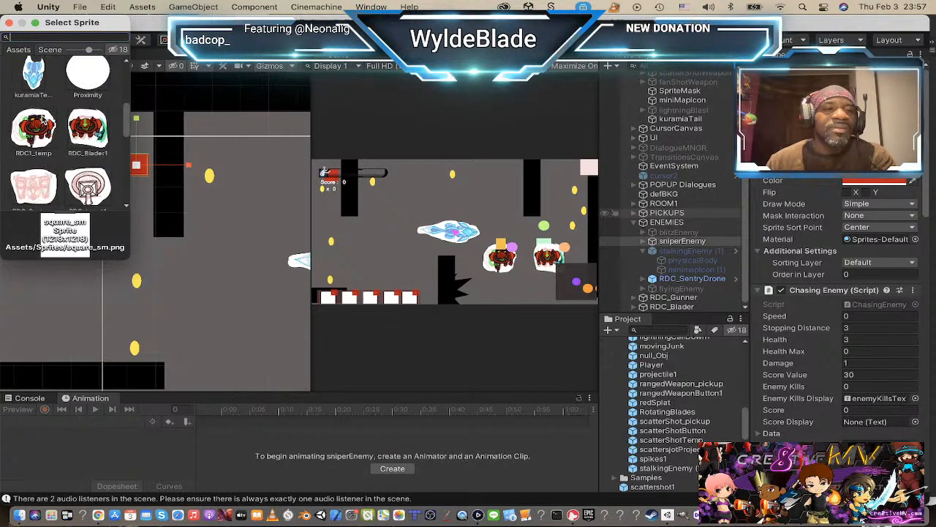
pyautogui.scroll(-2, 42, 117)
pyautogui.click(99, 115)
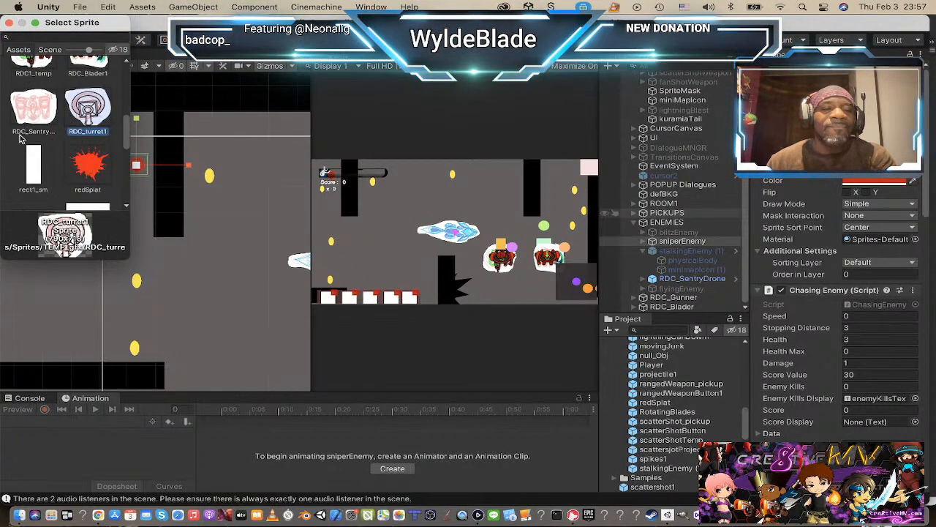
pyautogui.click(8, 22)
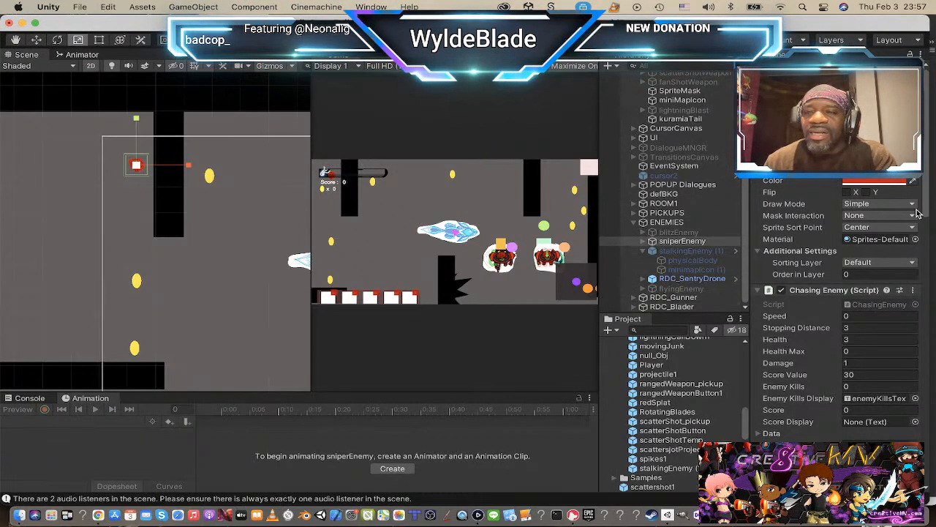
# Step: Change the sprite colour of sniperEnemy to white and scale it up uniformly to about twice its size
pyautogui.click(890, 185)
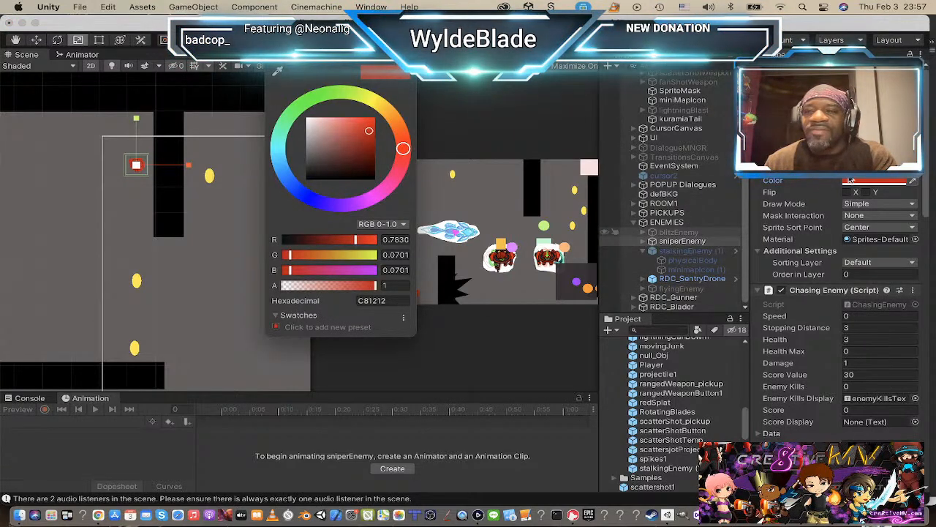
pyautogui.moveTo(368, 134)
pyautogui.mouseDown()
pyautogui.moveTo(297, 110)
pyautogui.moveTo(238, 75)
pyautogui.mouseUp()
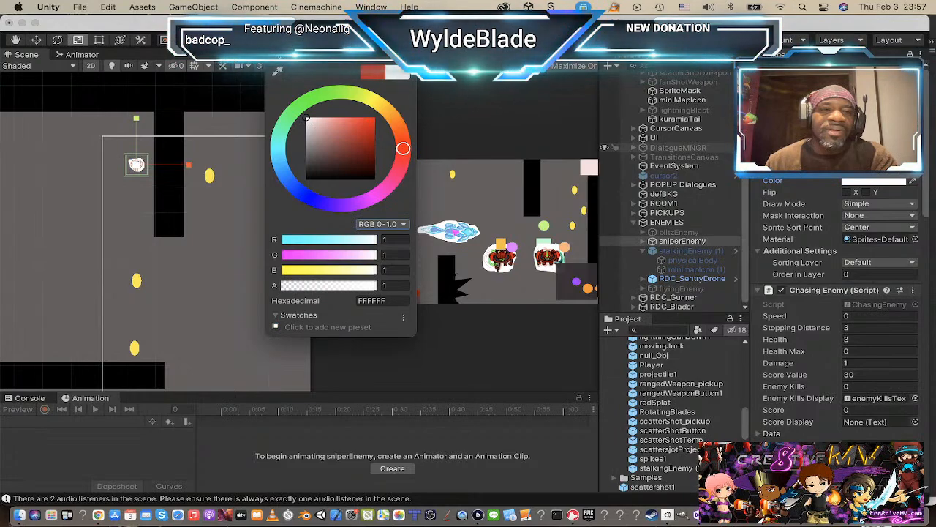
pyautogui.click(273, 57)
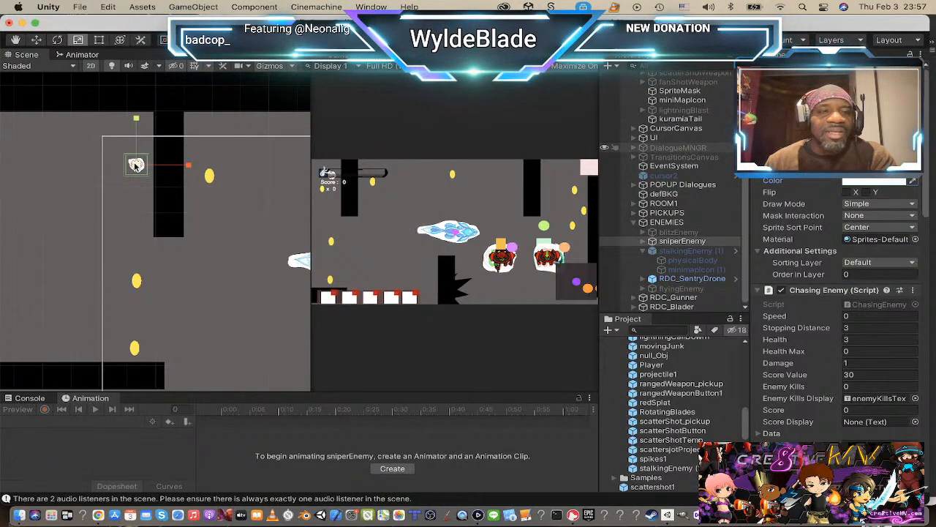
pyautogui.moveTo(135, 165); pyautogui.dragTo(205, 187)
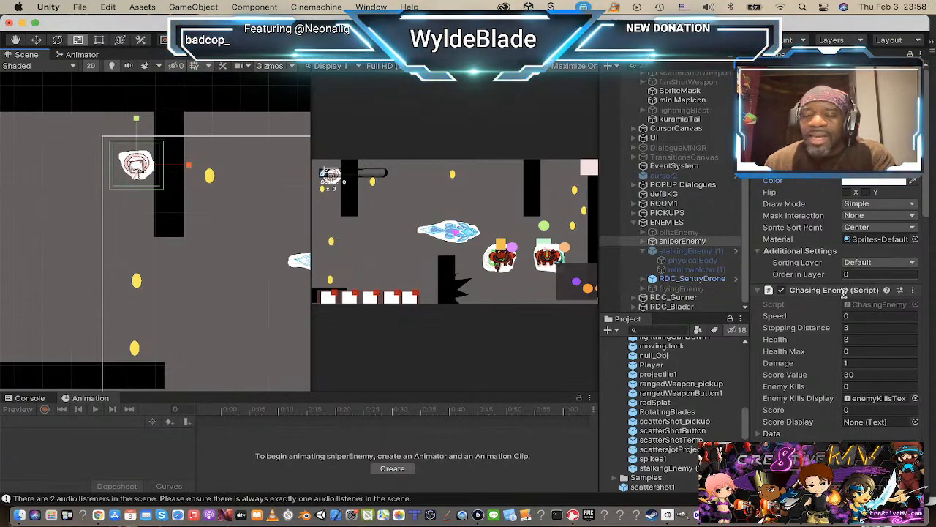
# Step: Review the Chasing Enemy and collider settings of sniperEnemy and rename the object turet1
pyautogui.scroll(-5, 821, 347)
pyautogui.scroll(-1, 818, 342)
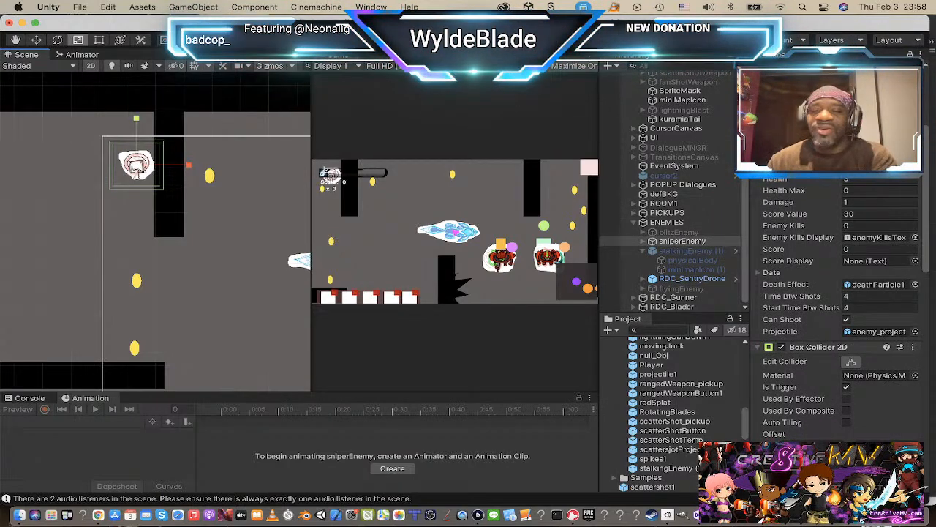
pyautogui.scroll(3, 838, 322)
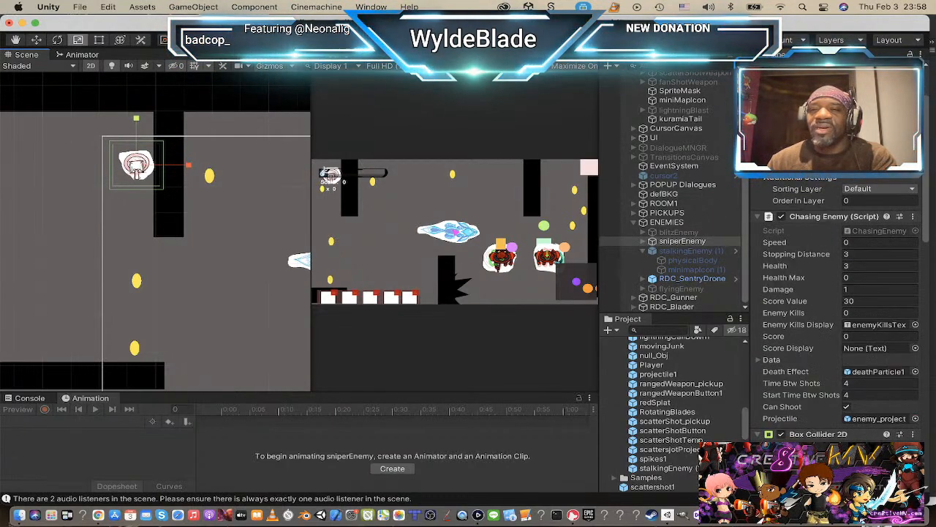
pyautogui.scroll(3, 837, 322)
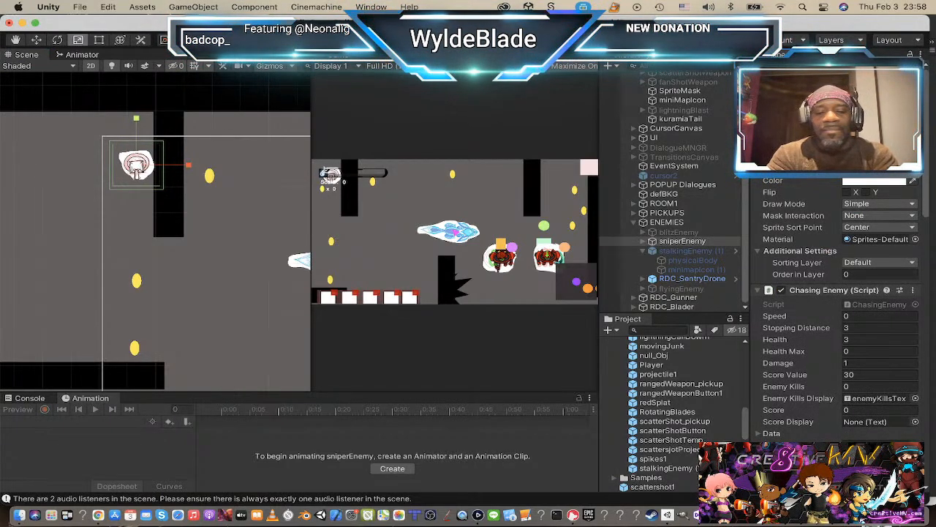
pyautogui.press('Return')
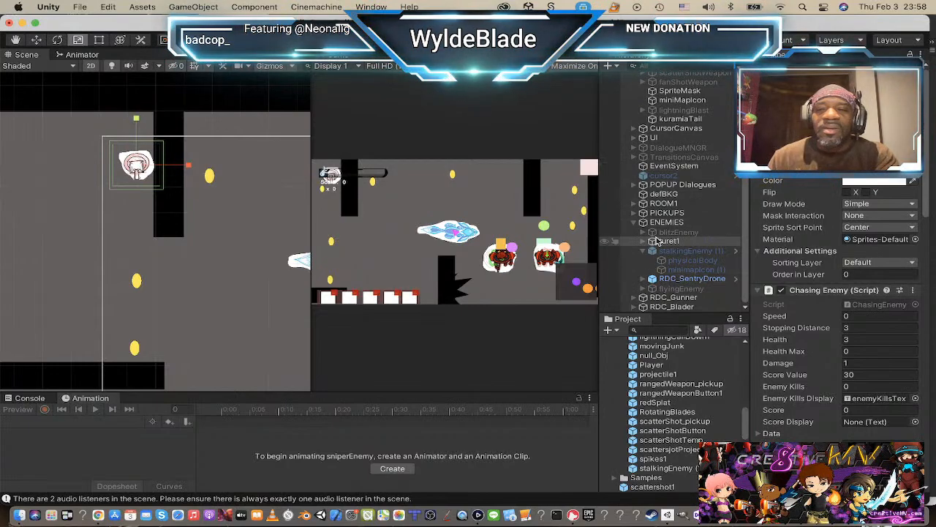
# Step: Create an empty object named RDC_Turrret and nest the turret object under it, renamed turret1
pyautogui.click(610, 66)
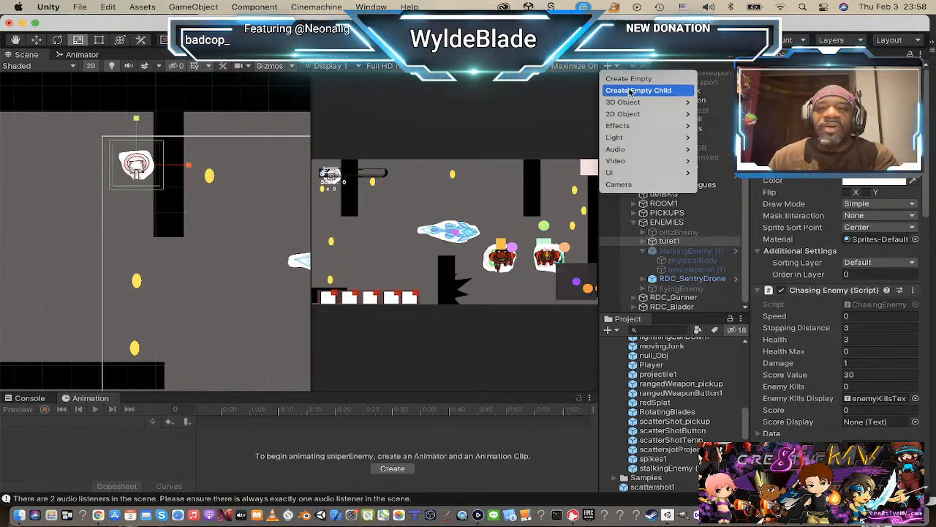
pyautogui.click(629, 79)
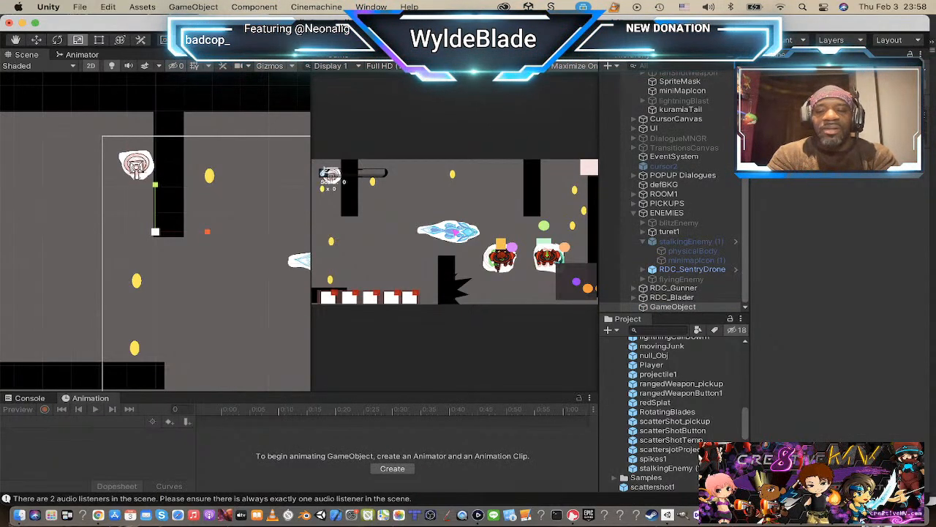
pyautogui.press('Return')
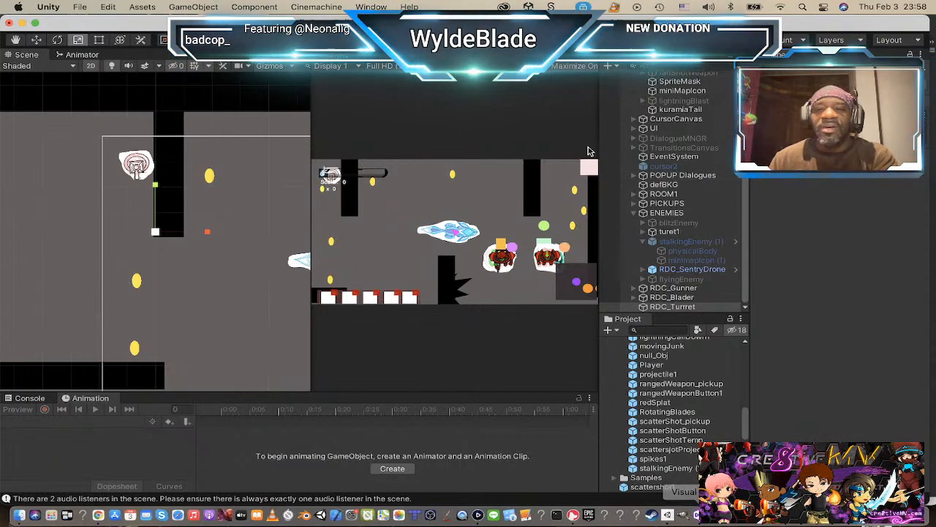
pyautogui.moveTo(657, 234); pyautogui.dragTo(658, 307)
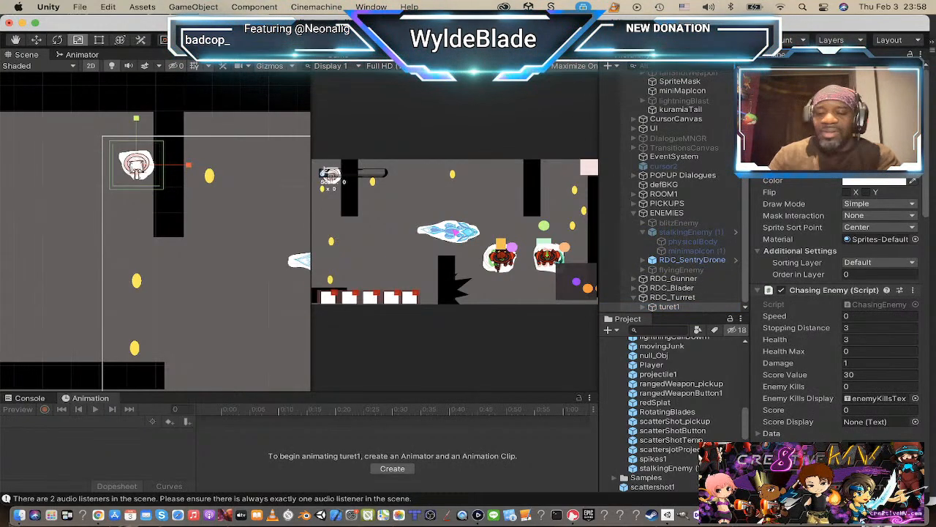
# Step: Scale RDC_Turrret up uniformly to about 1.4 times its size and collapse it in the hierarchy
pyautogui.click(672, 297)
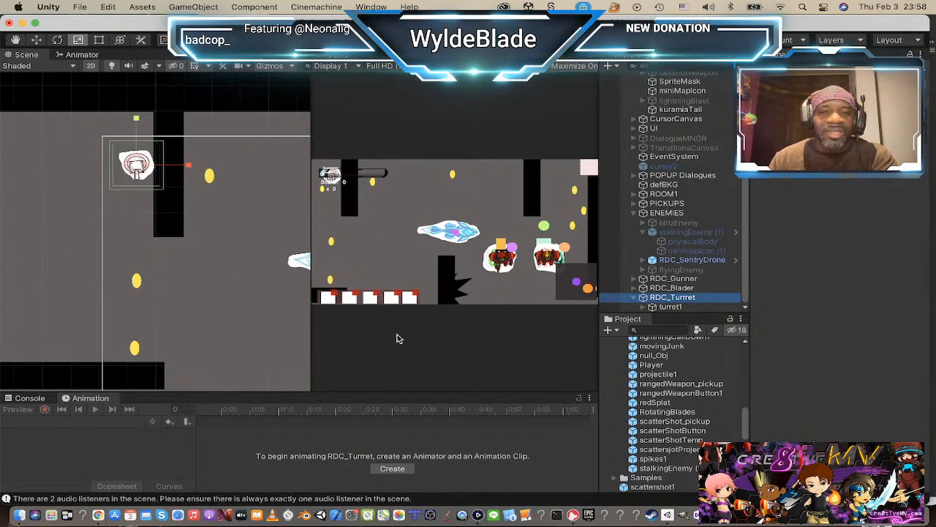
pyautogui.moveTo(138, 167); pyautogui.dragTo(174, 178)
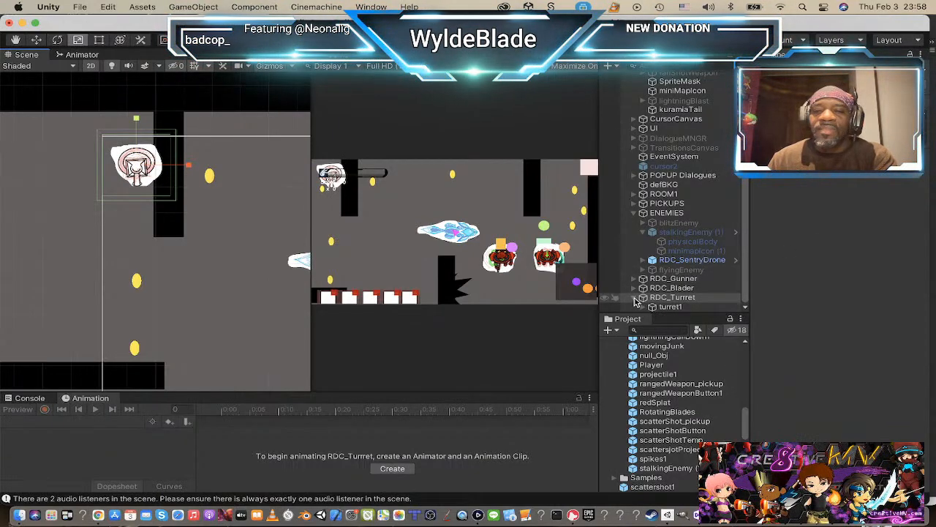
pyautogui.click(638, 299)
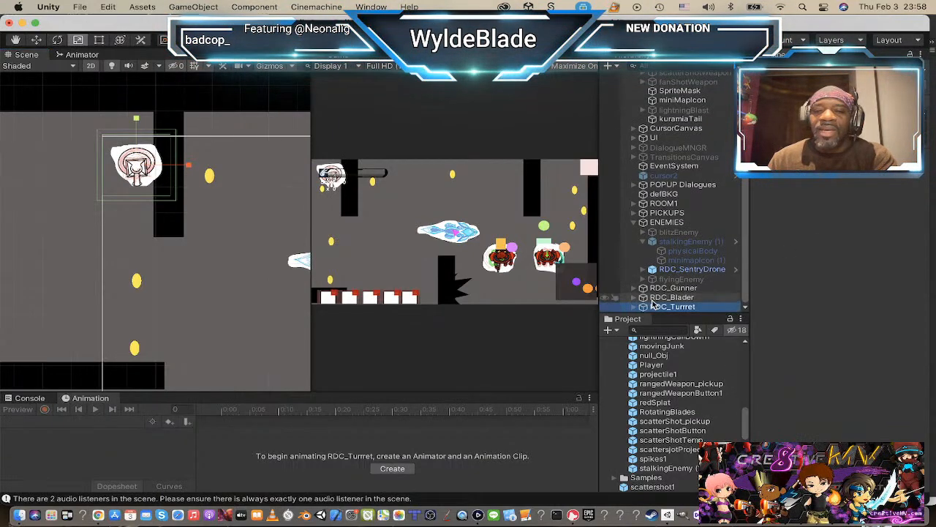
# Step: Create an animation clip named RDC_Turret1 for RDC_Turrret and save it in the Animations folder
pyautogui.click(388, 469)
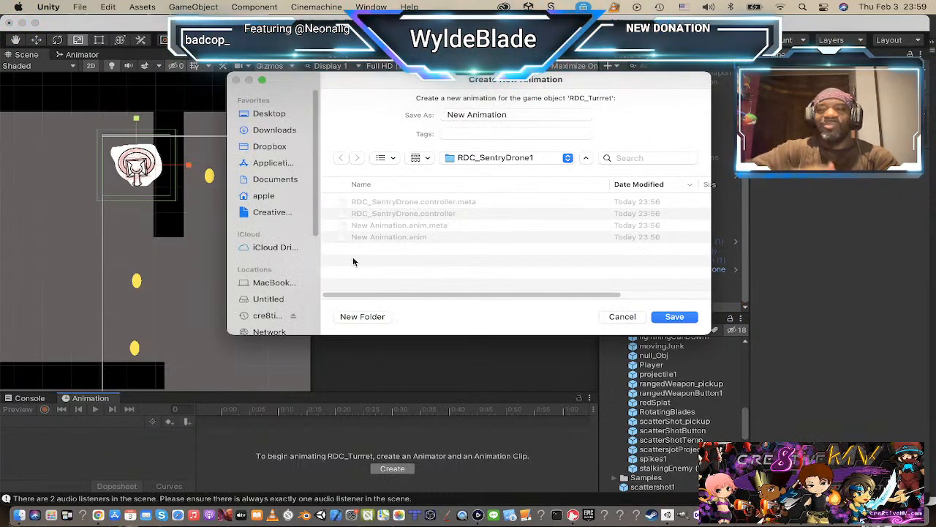
pyautogui.click(498, 158)
pyautogui.click(505, 172)
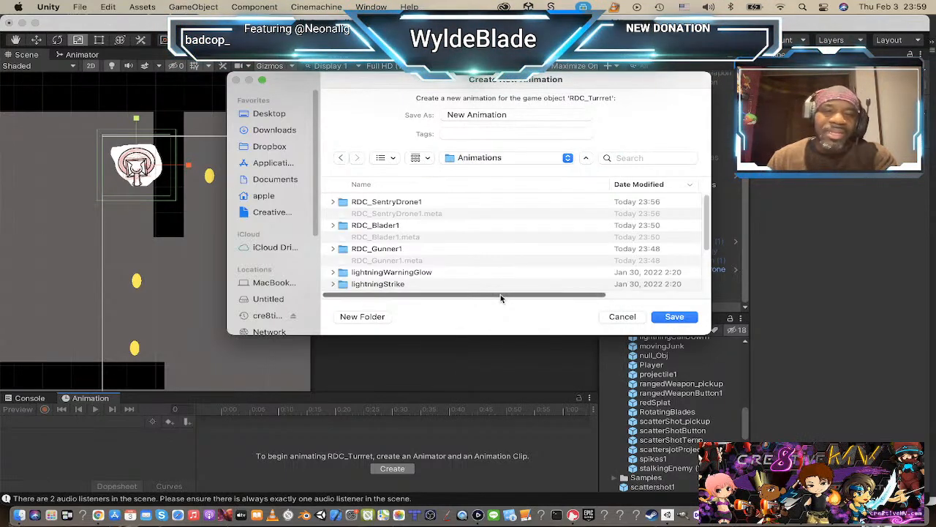
pyautogui.click(494, 114)
pyautogui.tripleClick(493, 114)
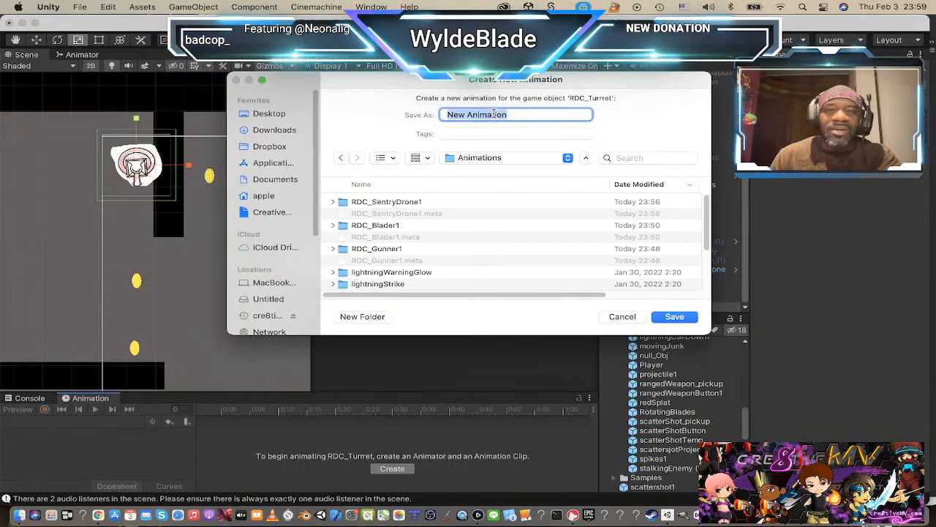
pyautogui.write('RDC')
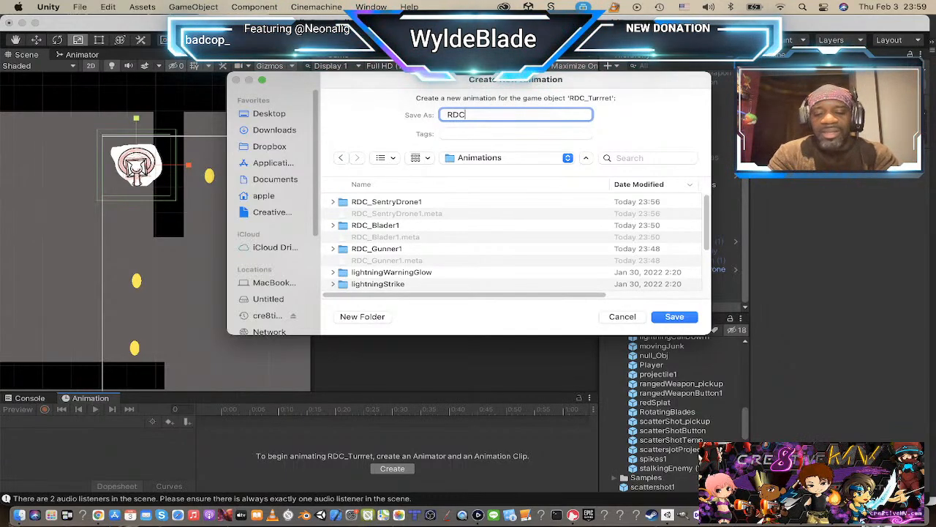
pyautogui.write('_Turret1')
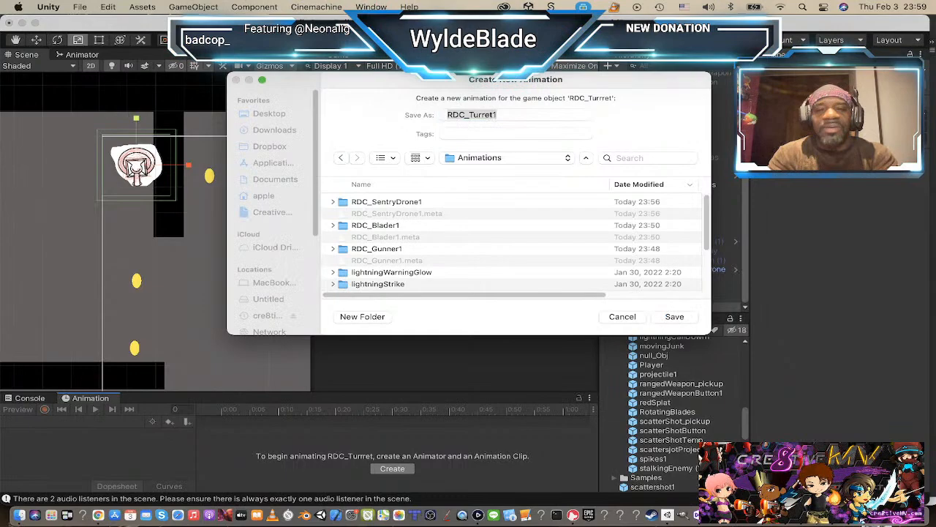
pyautogui.press('Return')
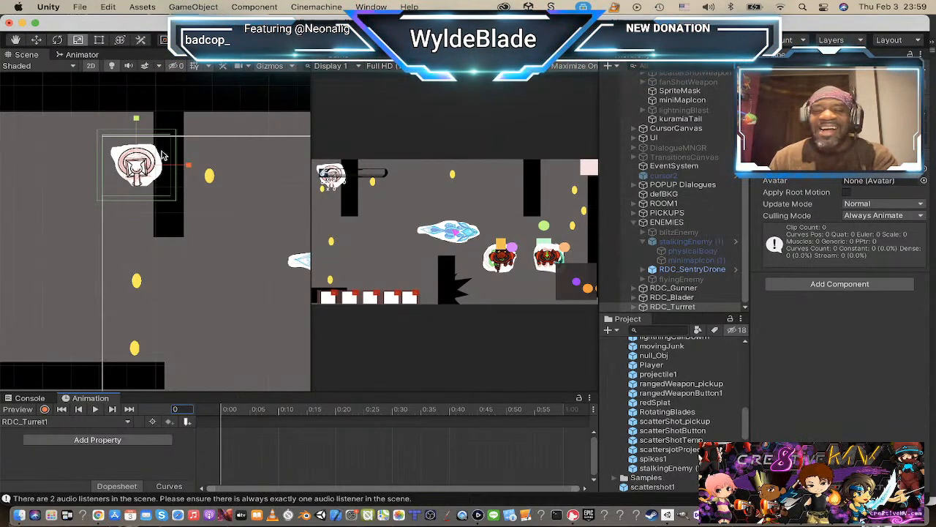
# Step: Collapse stalkingEnemy (1), filter the hierarchy for "hidden" and rename HiddenGuy to HiddenEnemy
pyautogui.scroll(-5, 163, 155)
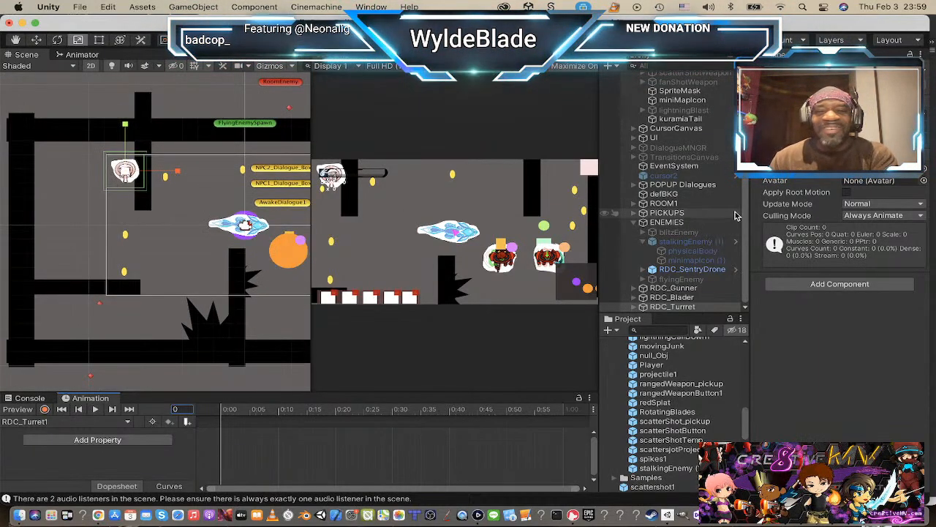
pyautogui.scroll(-3, 244, 253)
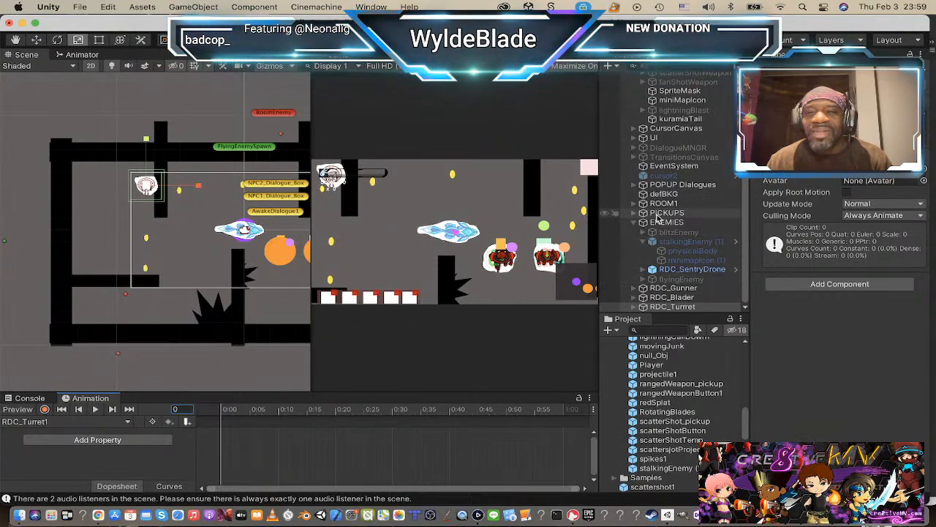
pyautogui.click(643, 242)
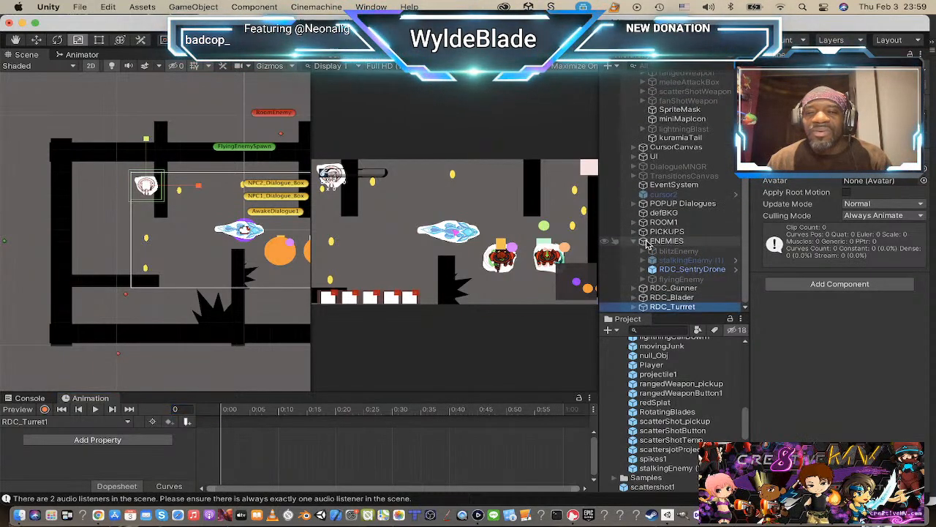
pyautogui.click(664, 66)
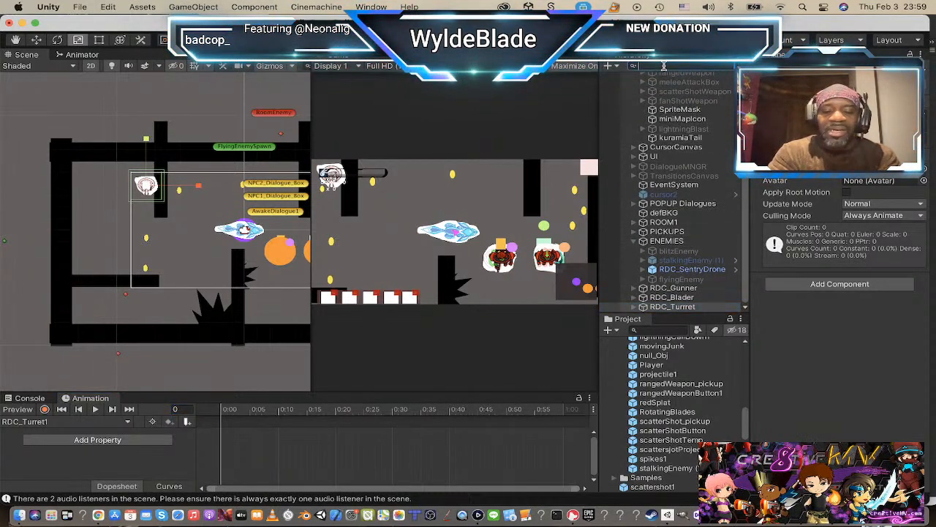
pyautogui.write('hidden')
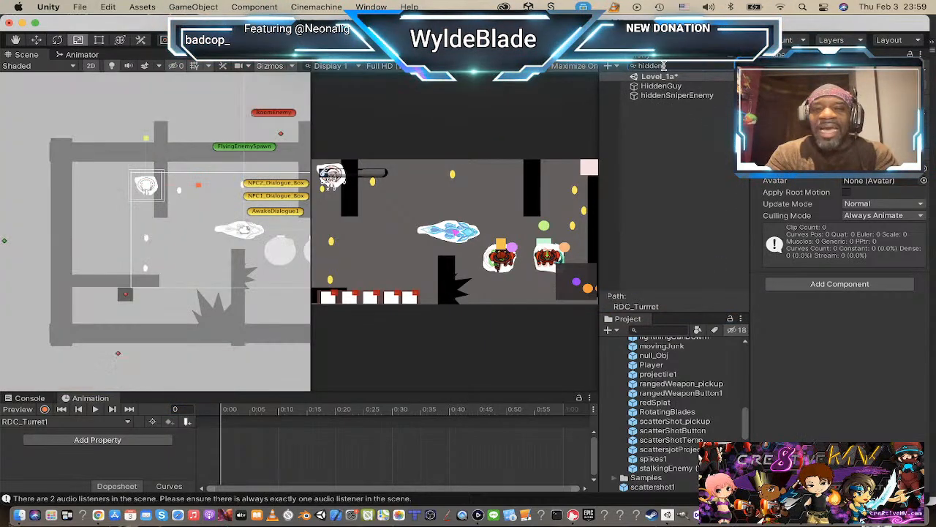
pyautogui.click(681, 87)
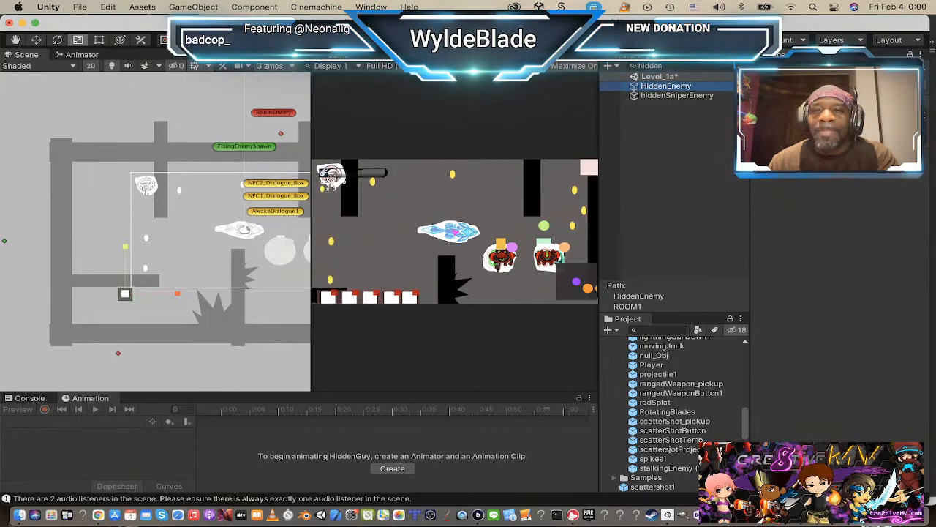
# Step: Replace the square sprite of hiddenSniperEnemy with the RDC_turret1 sprite
pyautogui.click(660, 96)
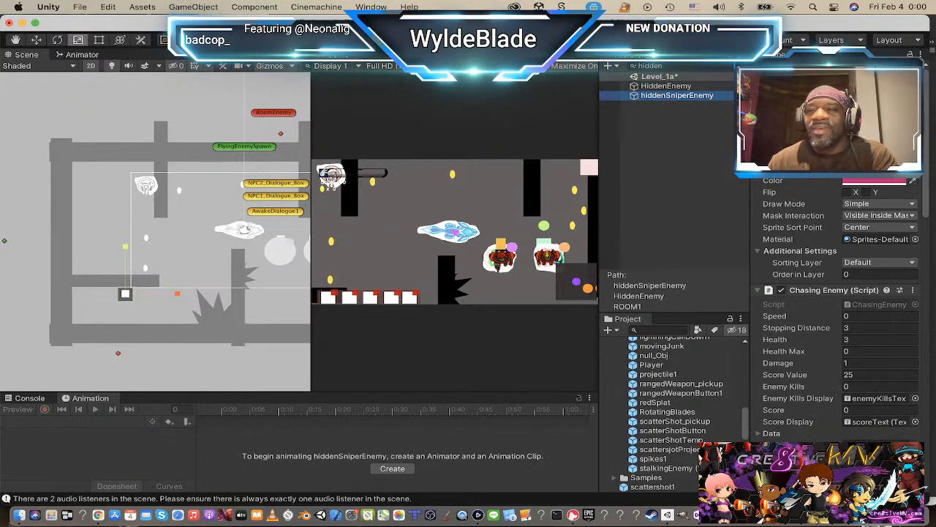
pyautogui.click(914, 169)
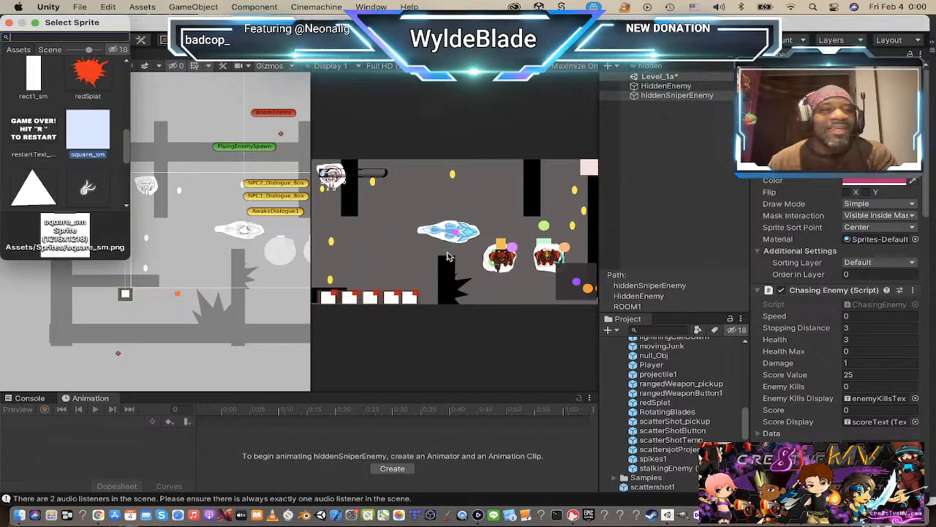
pyautogui.scroll(10, 81, 122)
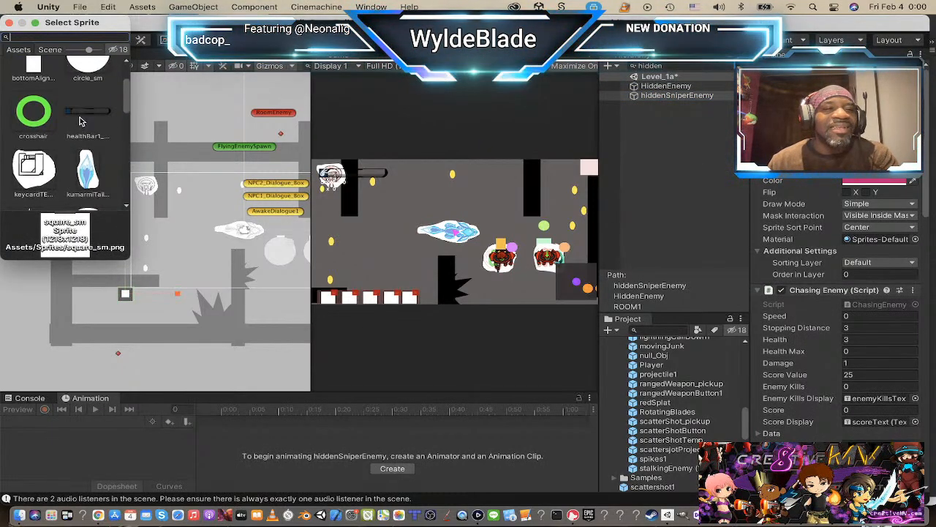
pyautogui.scroll(2, 81, 121)
pyautogui.scroll(-3, 82, 119)
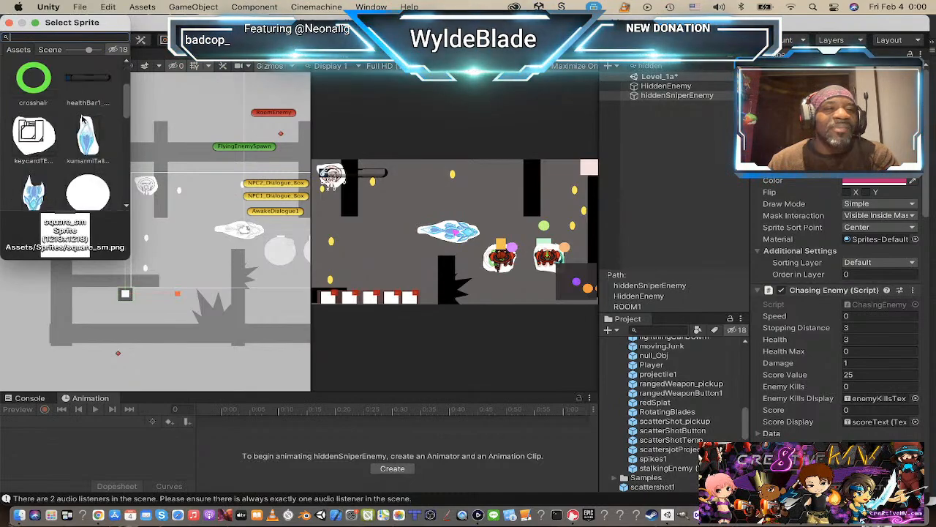
pyautogui.scroll(-6, 82, 120)
pyautogui.click(89, 143)
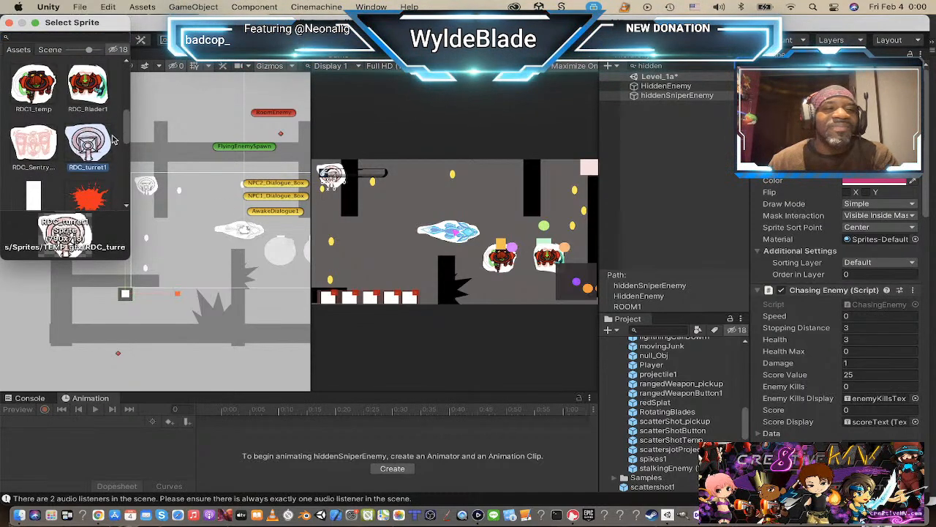
pyautogui.click(10, 23)
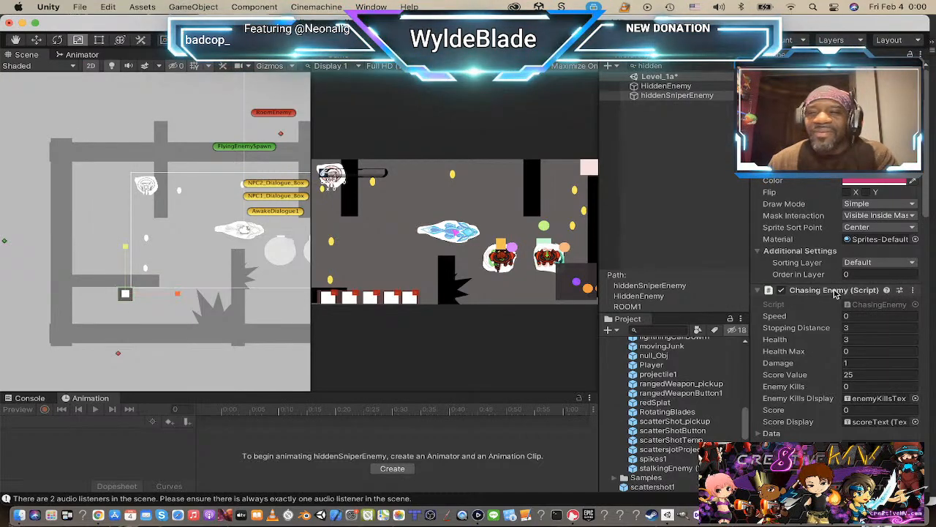
# Step: Set the sprite colour of hiddenSniperEnemy to white (FFFFFF) and clear the hierarchy search filter
pyautogui.click(880, 182)
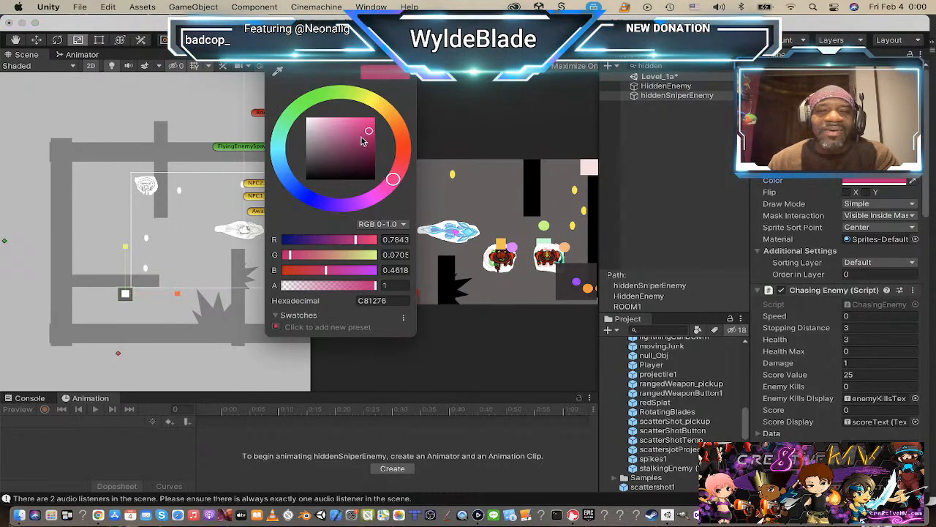
pyautogui.moveTo(363, 136); pyautogui.dragTo(300, 112)
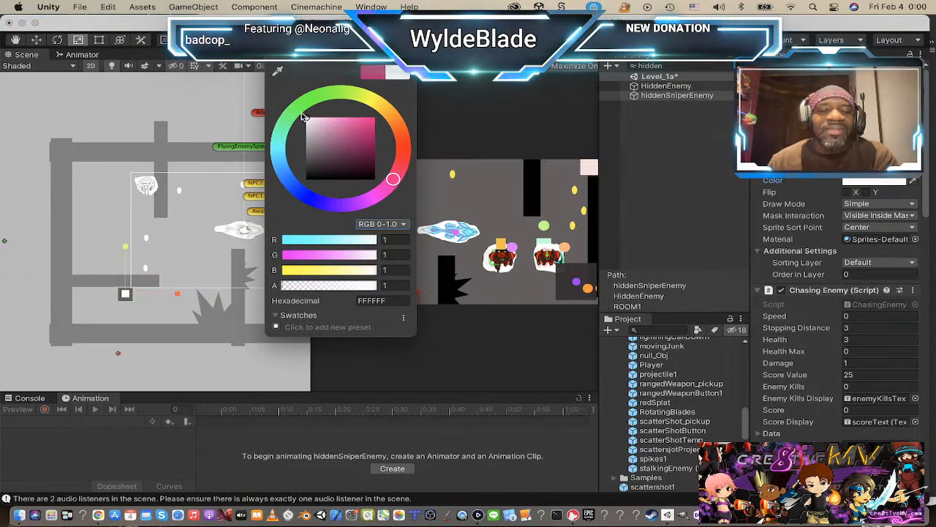
pyautogui.click(273, 56)
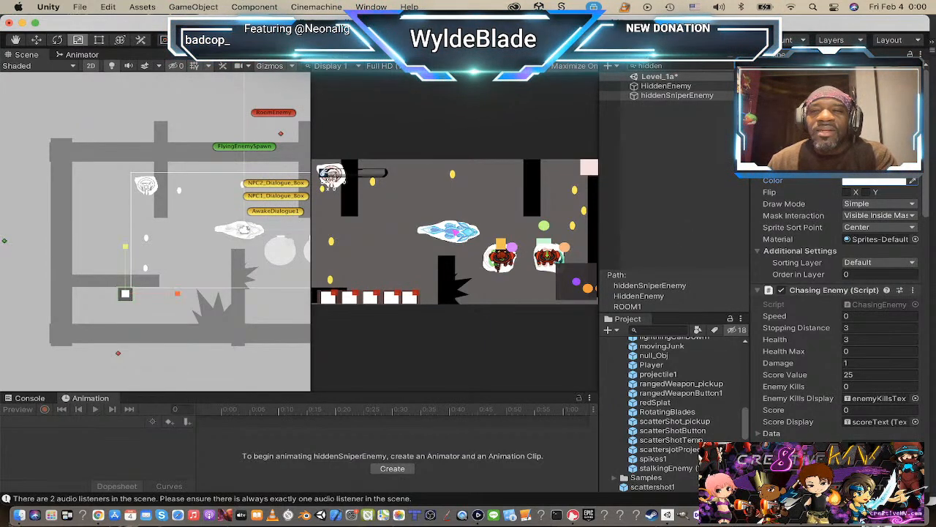
pyautogui.click(740, 66)
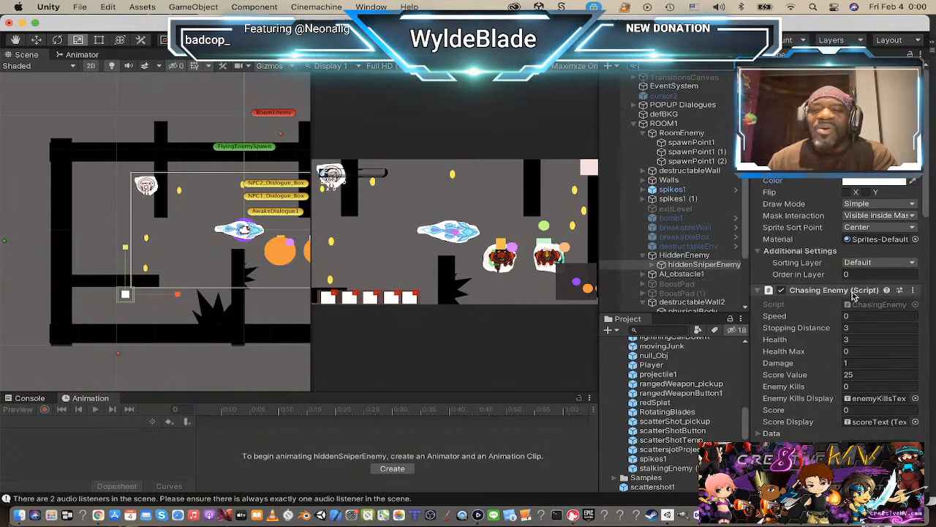
# Step: Set the Mask Interaction of hiddenSniperEnemy's sprite to None
pyautogui.scroll(5, 104, 313)
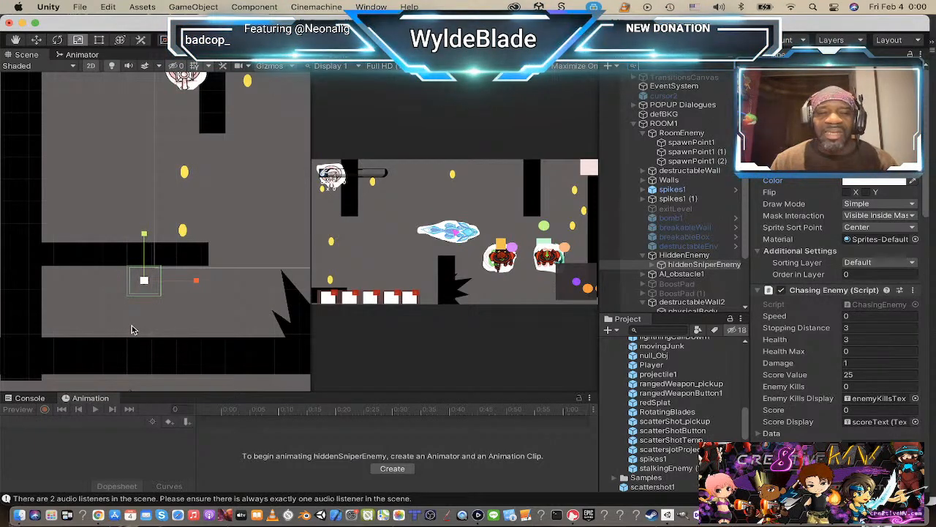
pyautogui.scroll(-3, 132, 330)
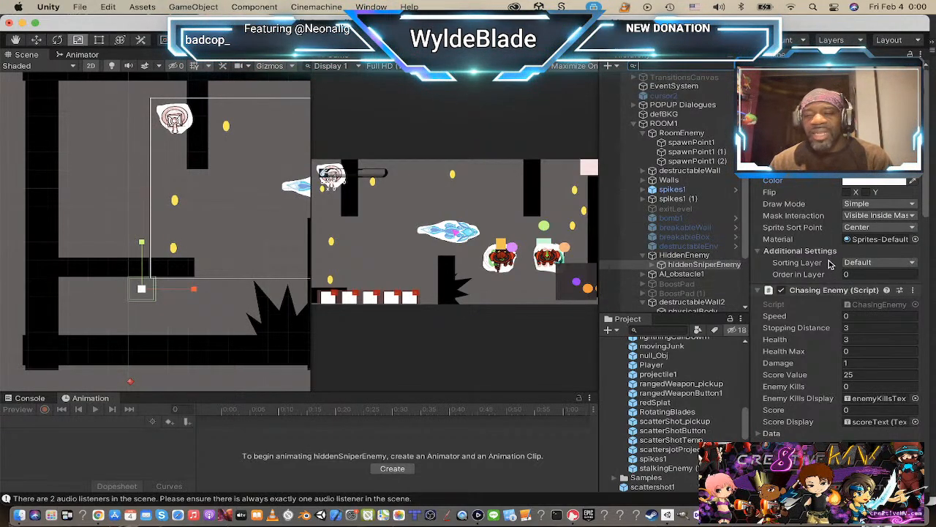
pyautogui.scroll(-1, 796, 231)
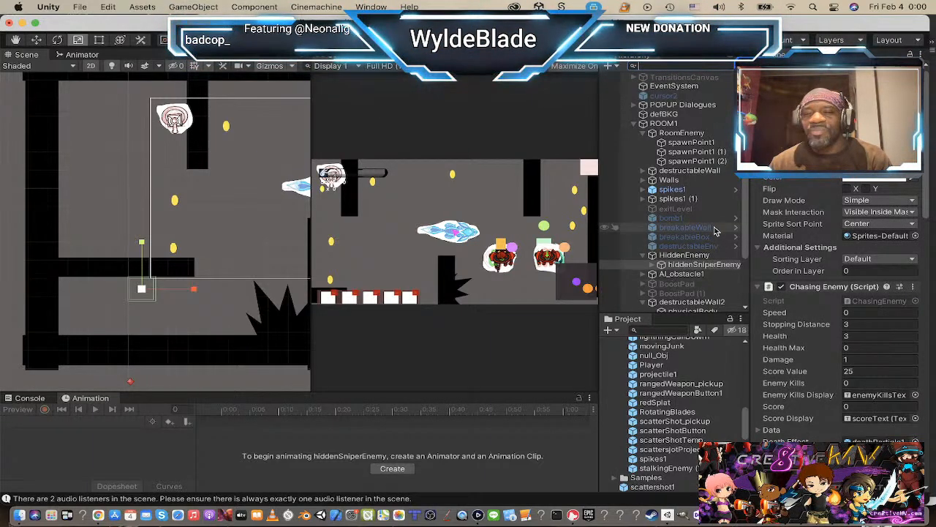
pyautogui.scroll(-2, 826, 223)
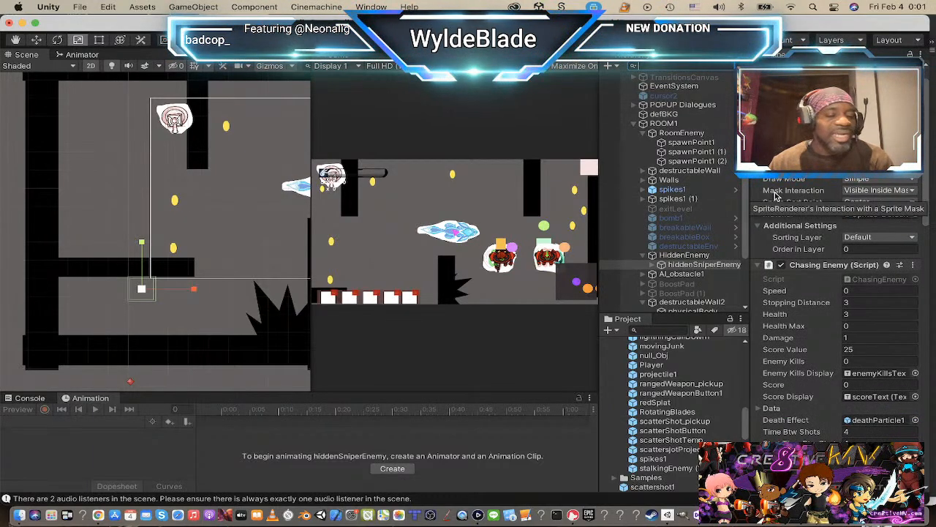
pyautogui.click(912, 192)
pyautogui.click(907, 184)
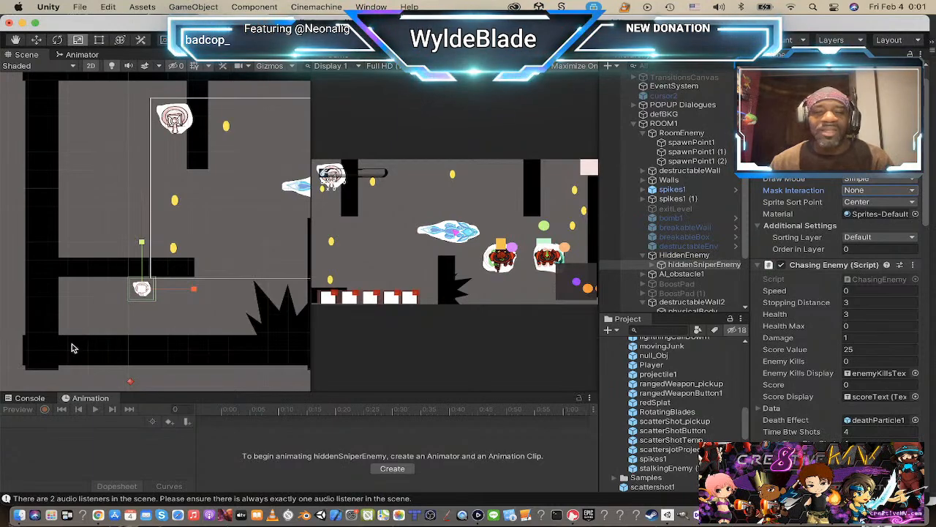
# Step: Scale hiddenSniperEnemy up uniformly to about twice its size and move it slightly down below the wall
pyautogui.moveTo(144, 289); pyautogui.dragTo(200, 296)
pyautogui.scroll(-1, 191, 260)
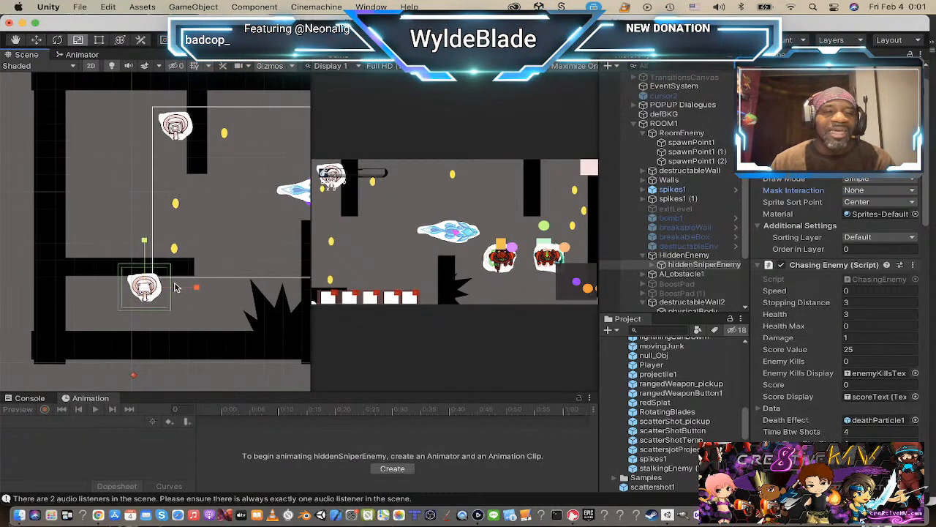
pyautogui.press('w')
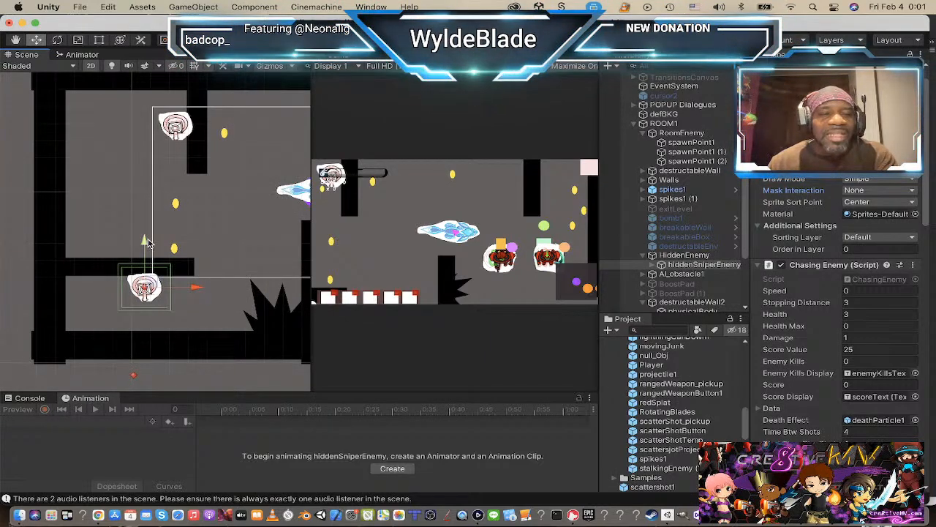
pyautogui.moveTo(144, 242); pyautogui.dragTo(143, 246)
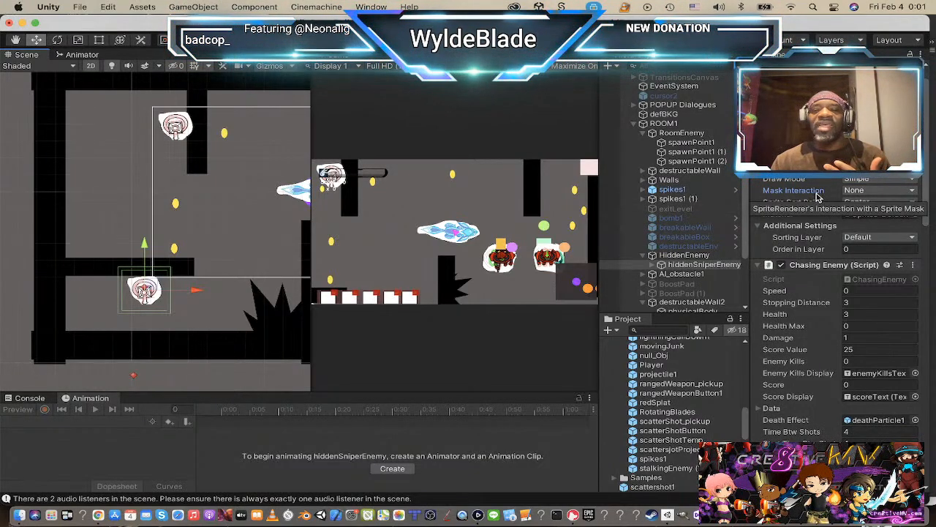
# Step: Examine the extent of the SpriteMask under Player in relation to the room and its enemies
pyautogui.scroll(-5, 250, 247)
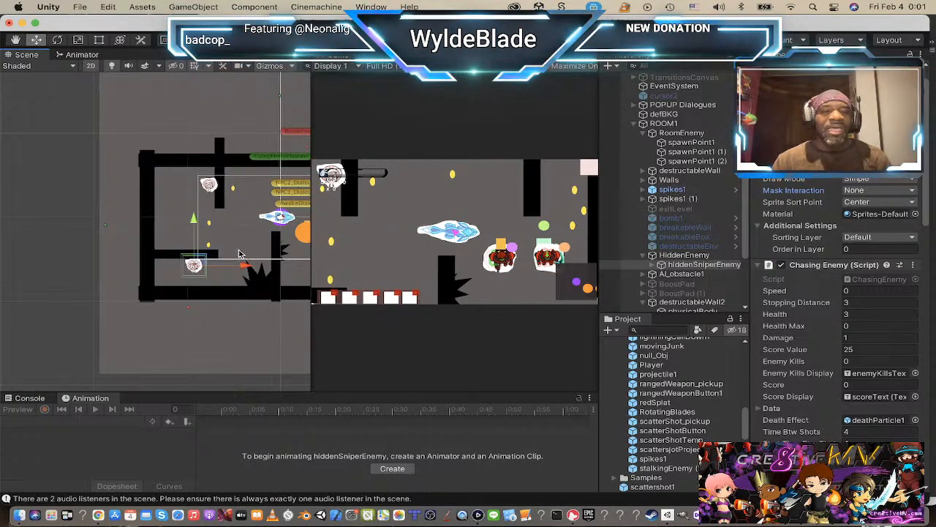
pyautogui.moveTo(252, 244); pyautogui.dragTo(179, 260, button='middle')
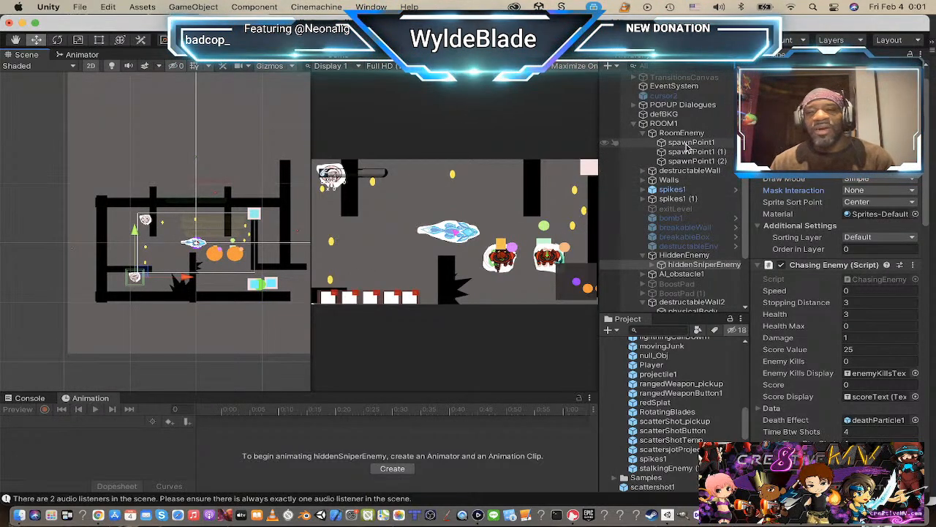
pyautogui.scroll(5, 687, 211)
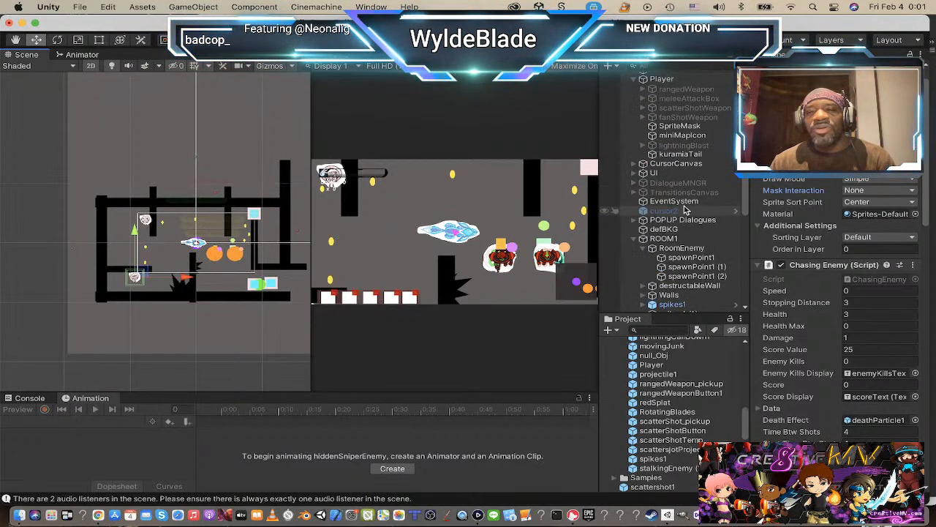
pyautogui.scroll(4, 686, 211)
pyautogui.click(667, 172)
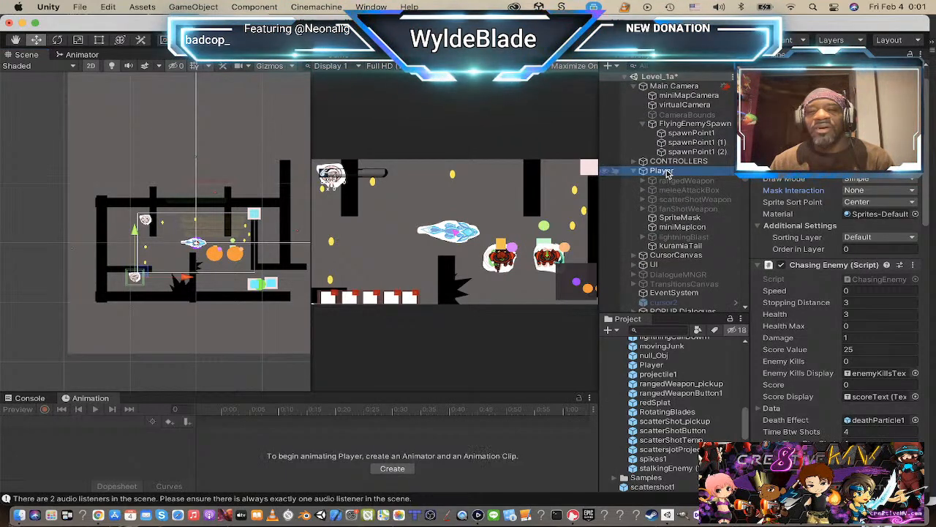
pyautogui.click(680, 219)
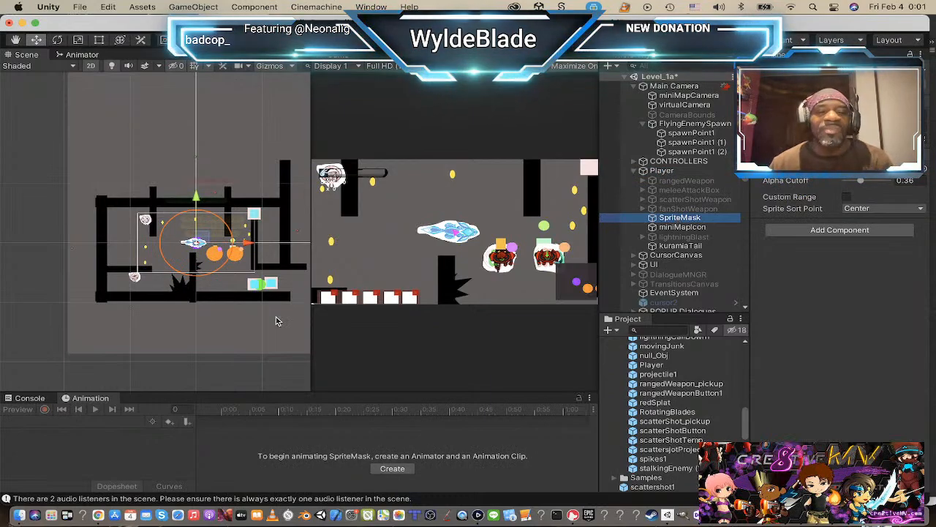
# Step: Scale the SpriteMask under Player down uniformly by roughly 15 percent
pyautogui.scroll(8, 192, 229)
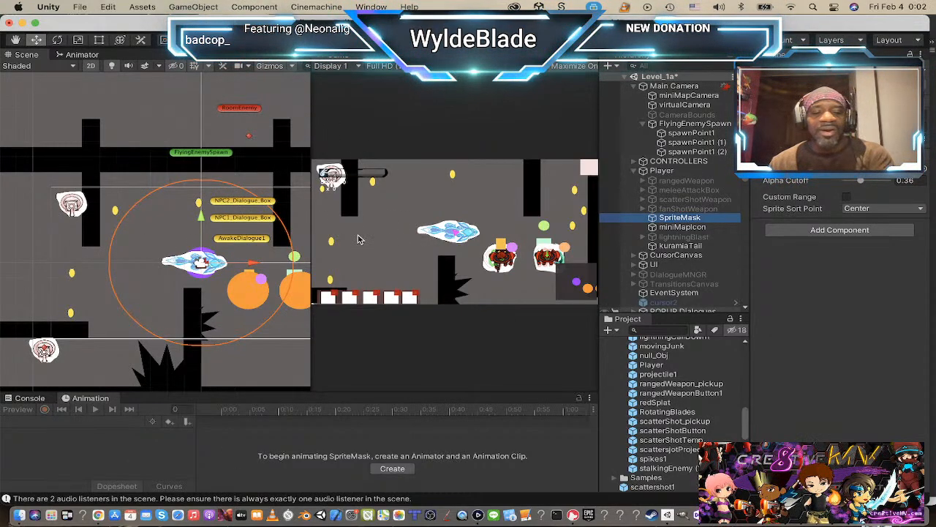
pyautogui.press('t')
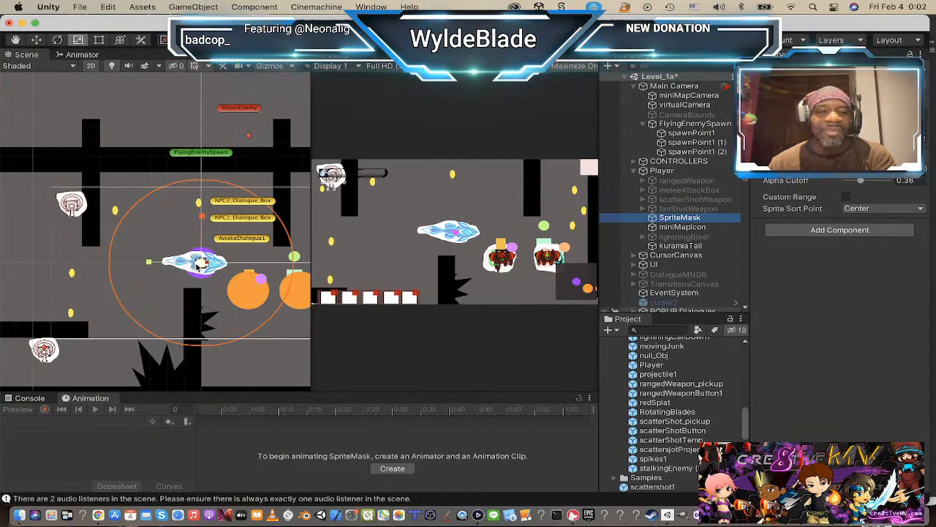
pyautogui.moveTo(199, 263)
pyautogui.mouseDown()
pyautogui.moveTo(268, 253)
pyautogui.moveTo(191, 262)
pyautogui.mouseUp()
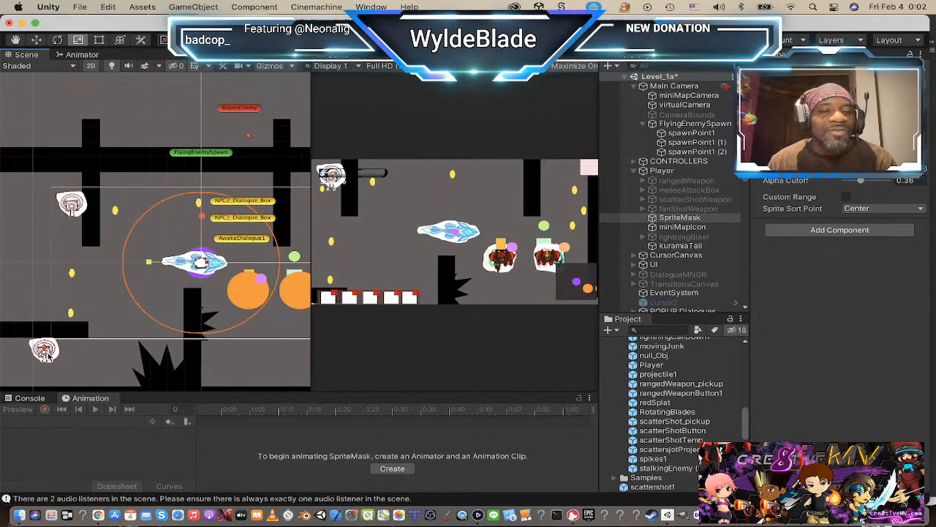
# Step: Set the Mask Interaction of hiddenSniperEnemy's sprite to Visible Inside Mask
pyautogui.click(50, 356)
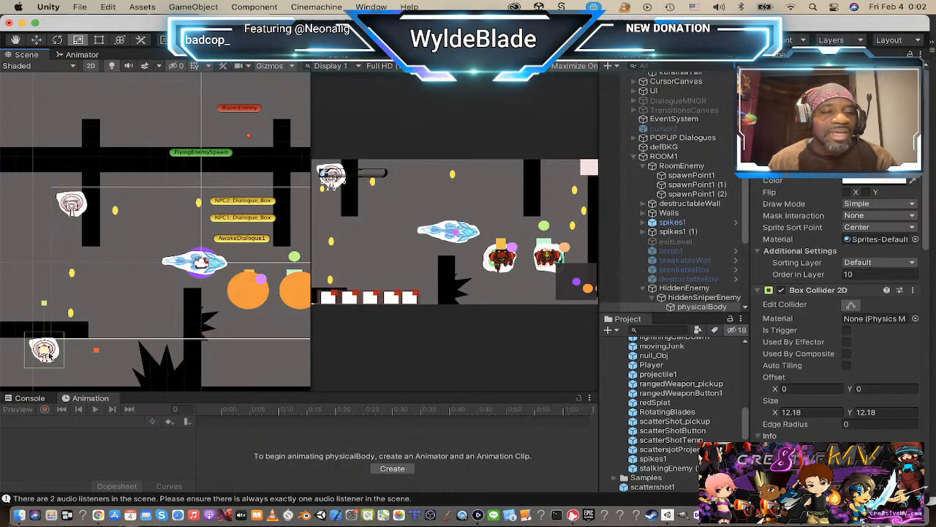
pyautogui.click(891, 216)
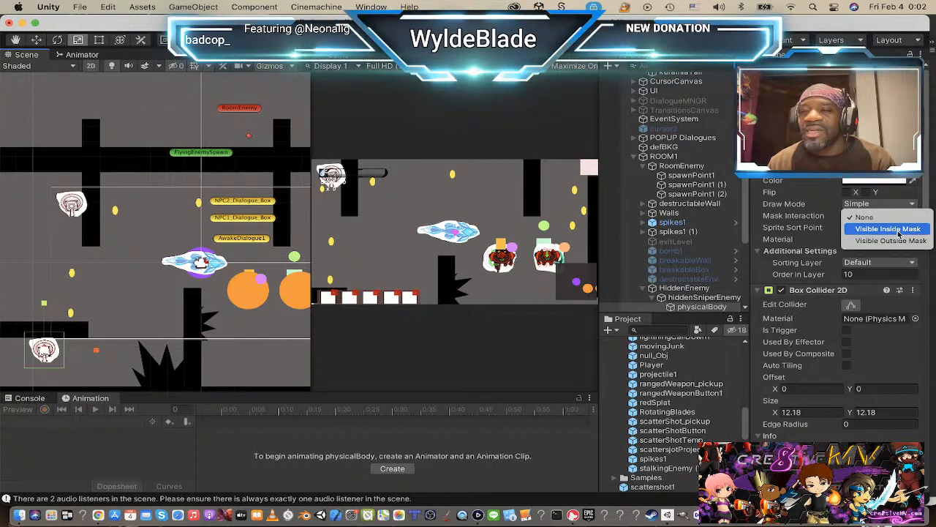
pyautogui.click(898, 229)
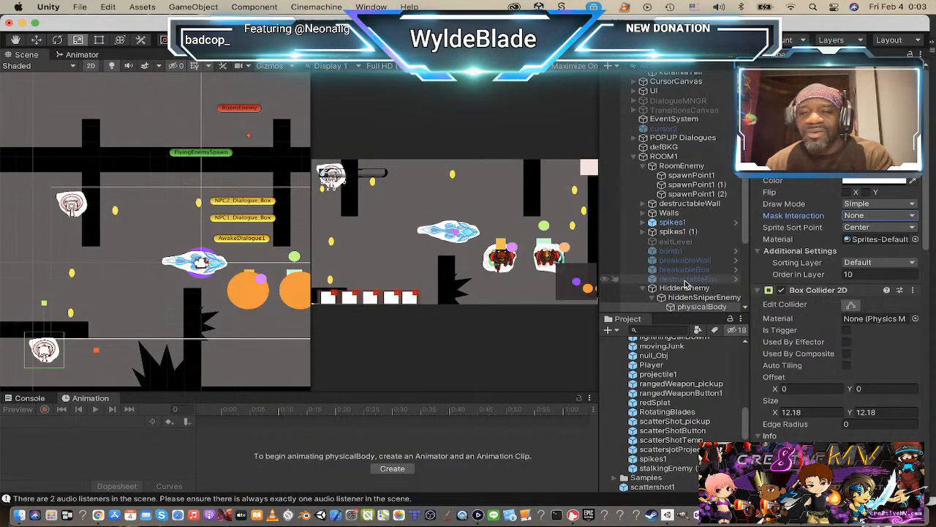
pyautogui.click(698, 298)
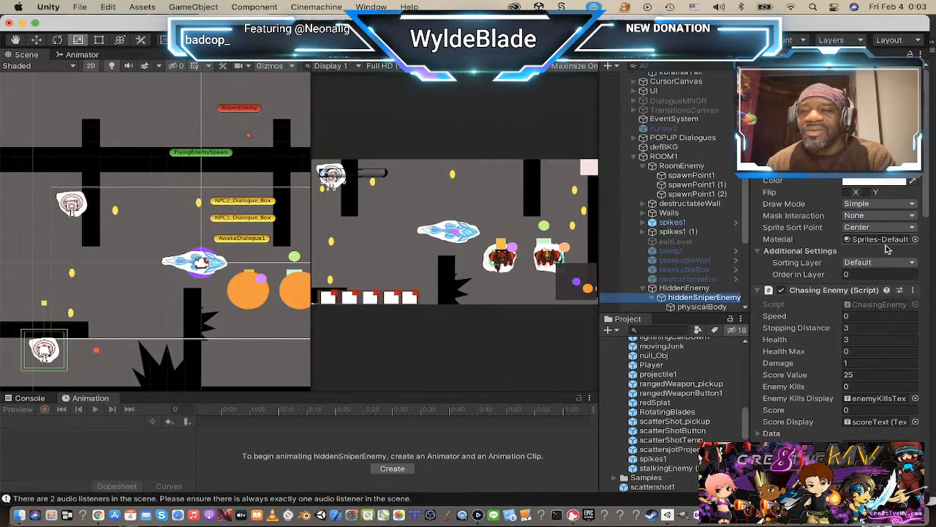
pyautogui.click(891, 216)
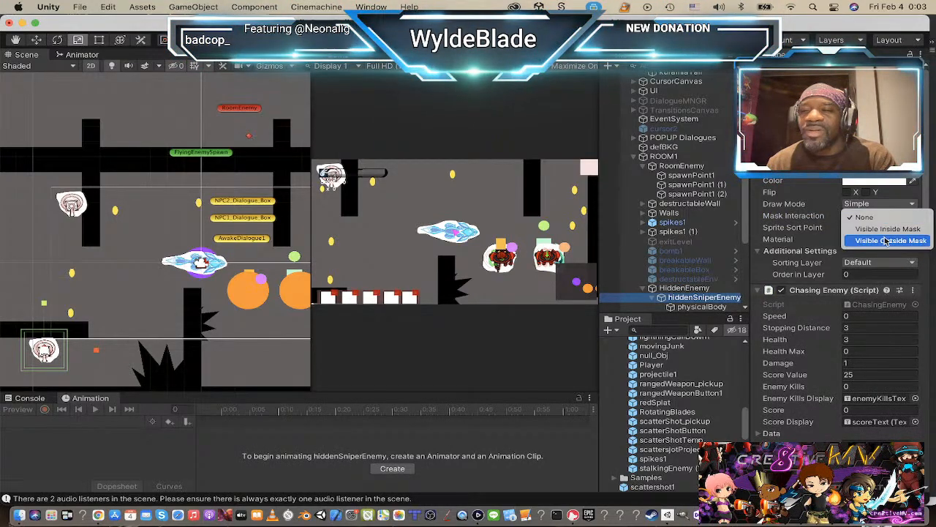
pyautogui.click(888, 229)
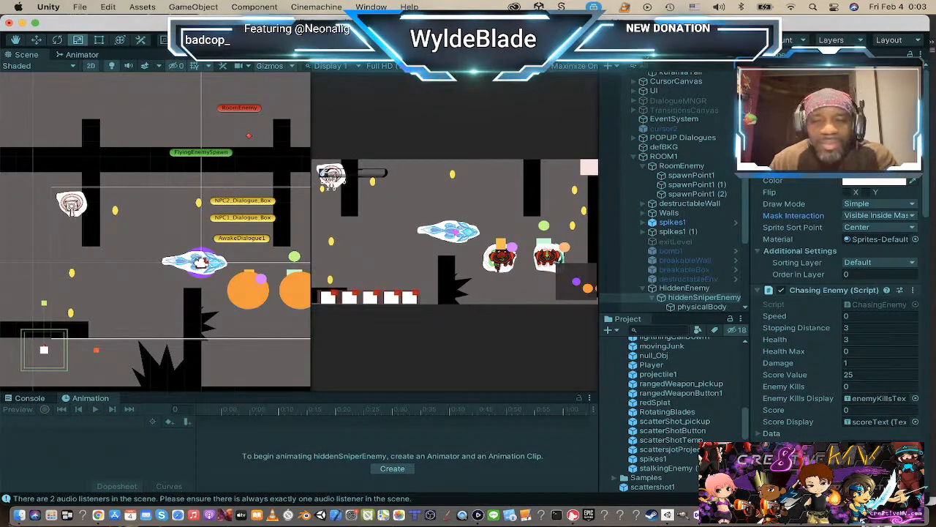
# Step: Play-test the level, steering the player near the hidden sniper's wall and across the room to check the sprite masking
pyautogui.press('super+p')
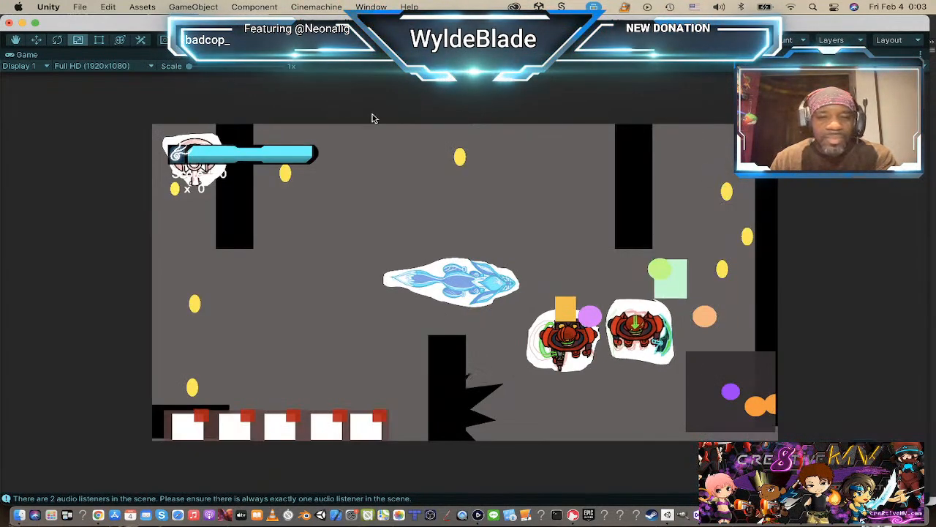
pyautogui.press('w')
pyautogui.press('a')
pyautogui.press('s')
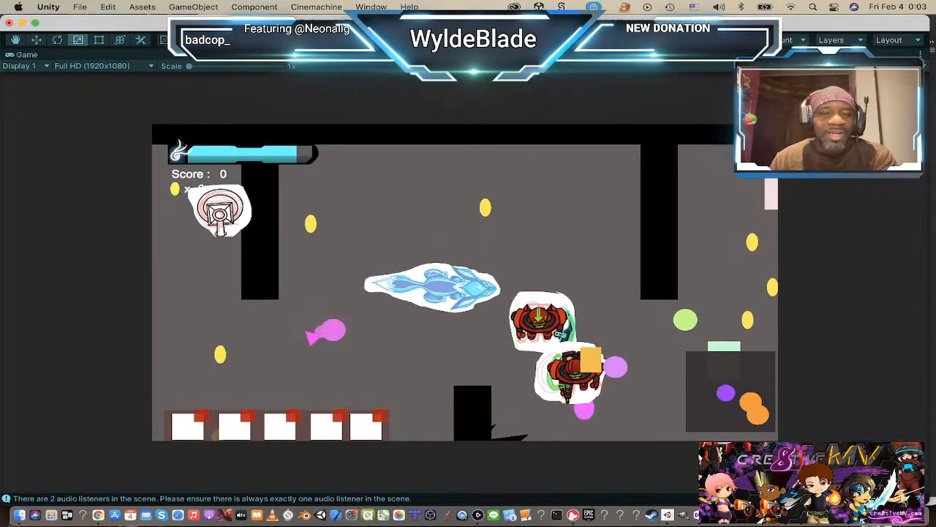
pyautogui.press('s')
pyautogui.press('a')
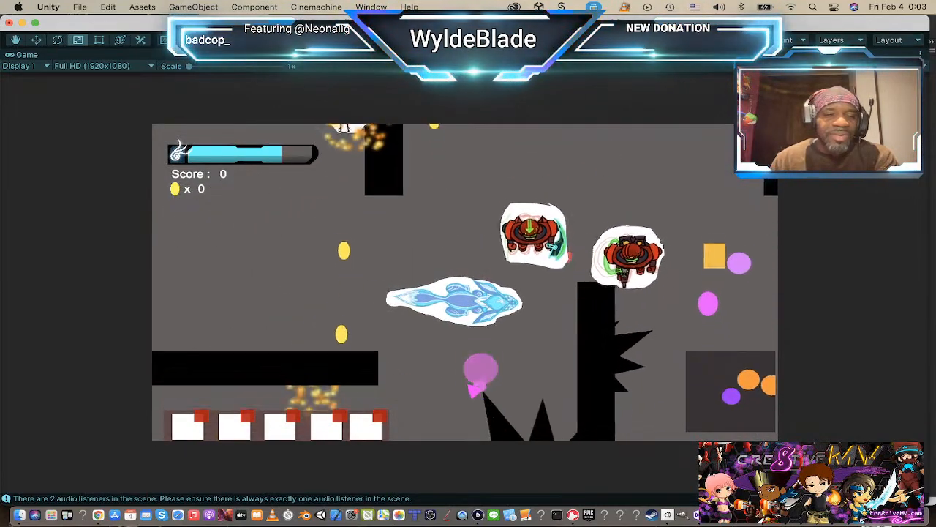
pyautogui.press('w')
pyautogui.press('a')
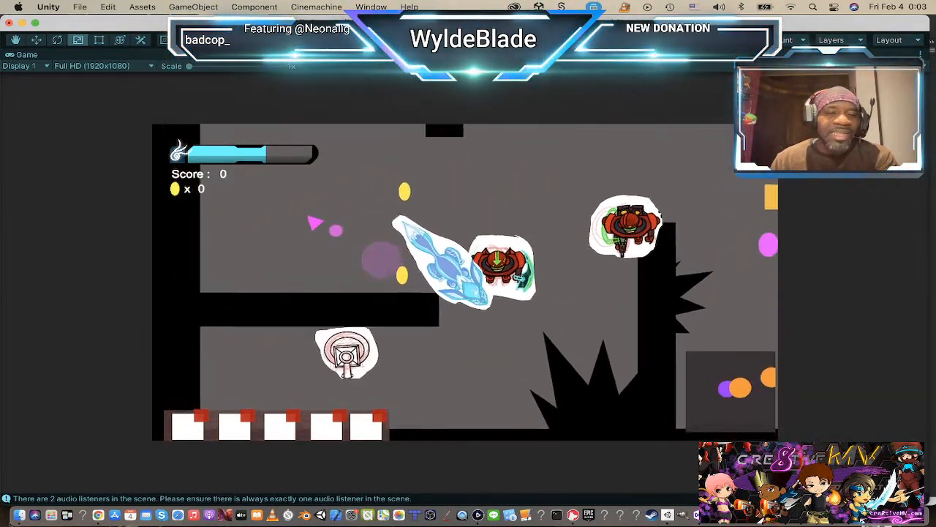
pyautogui.press('d')
pyautogui.press('w')
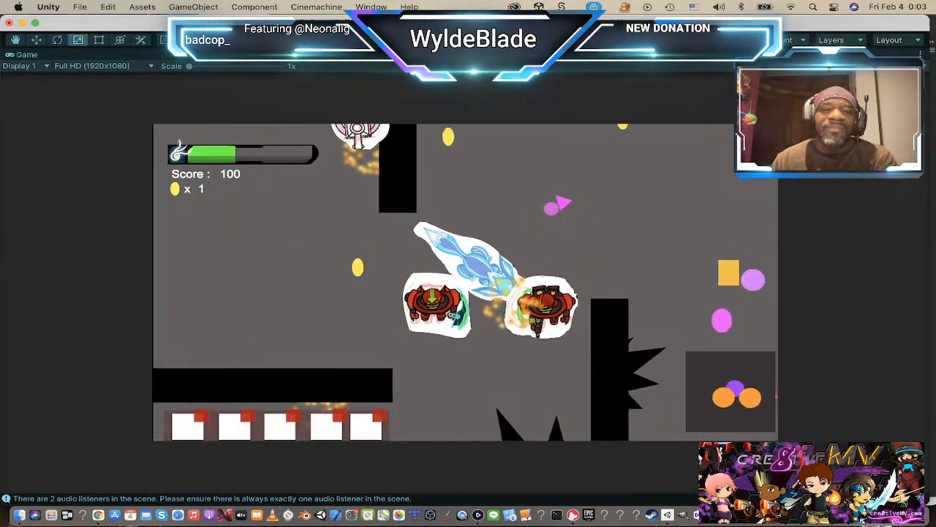
pyautogui.press('d')
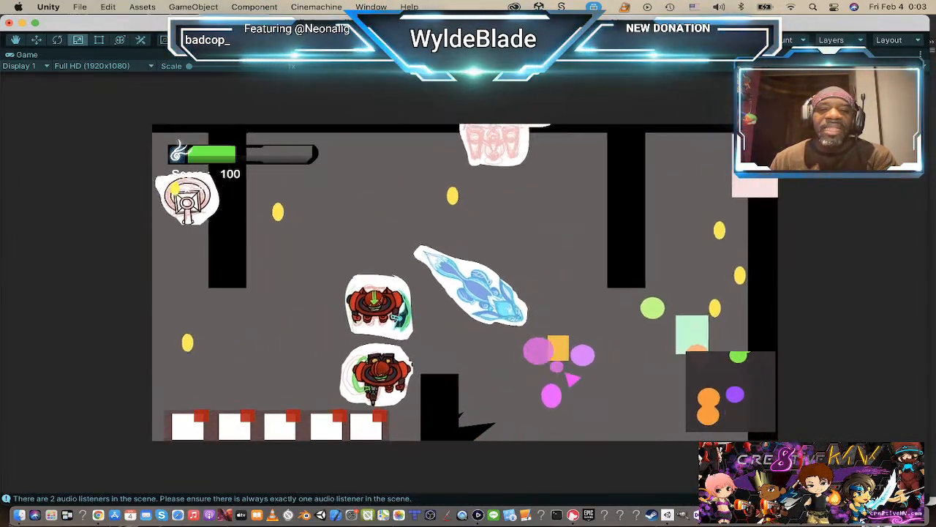
pyautogui.press('d')
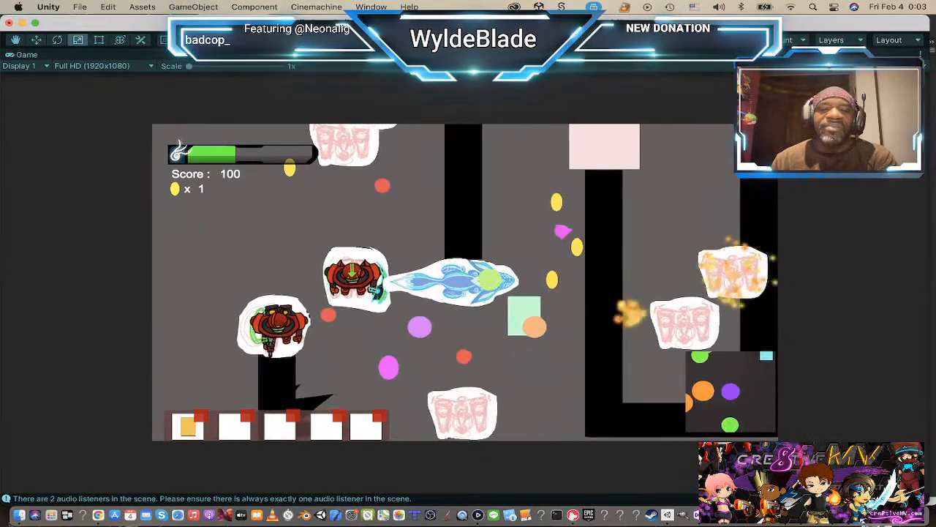
pyautogui.press('a')
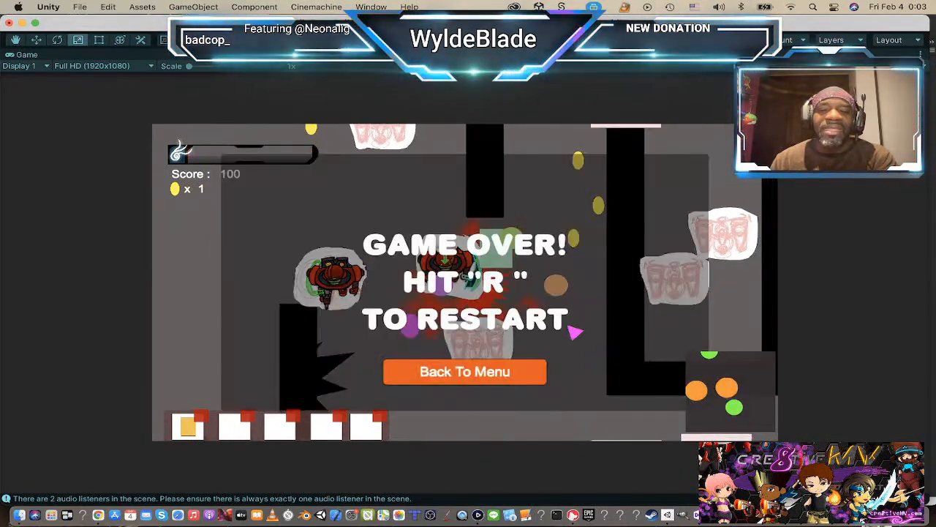
# Step: Restart the level, check the hidden sniper's reveal and the other enemies around the room again, and stop play mode
pyautogui.press('r')
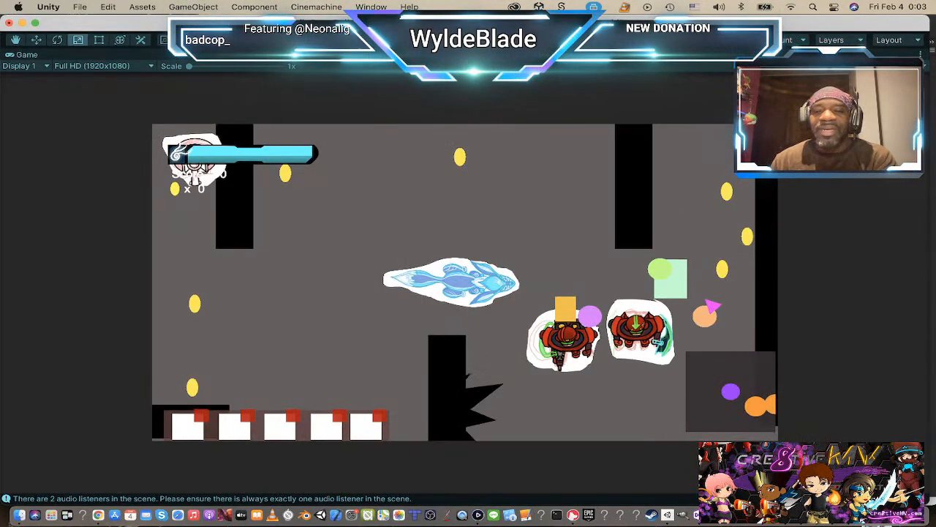
pyautogui.press('a')
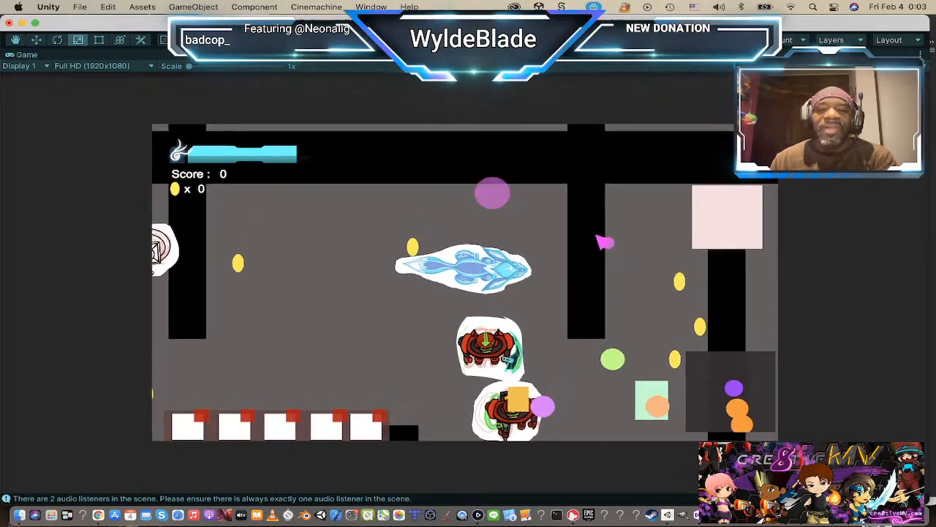
pyautogui.press('a')
pyautogui.press('s')
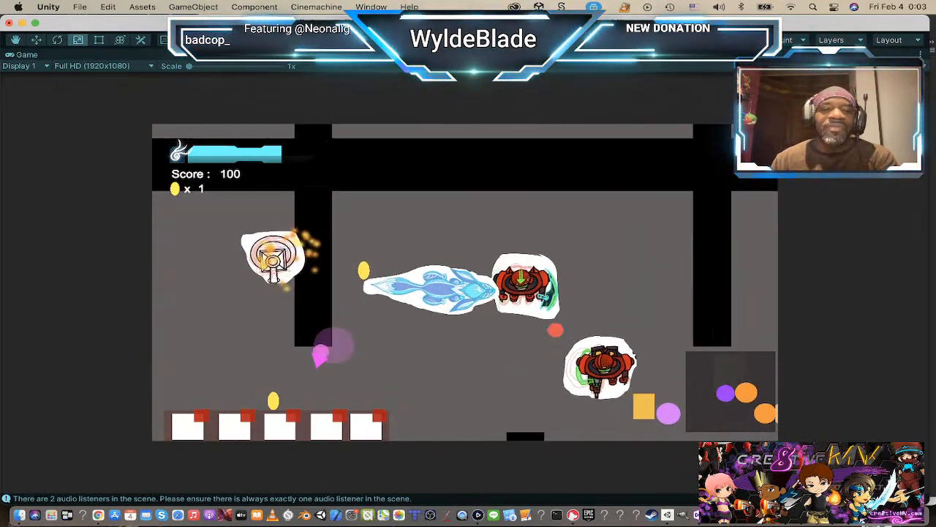
pyautogui.press('a')
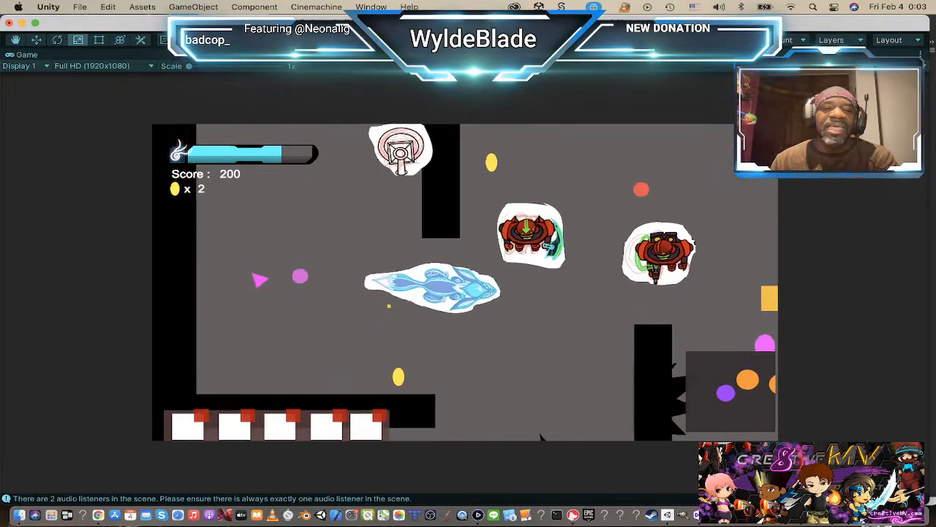
pyautogui.press('a')
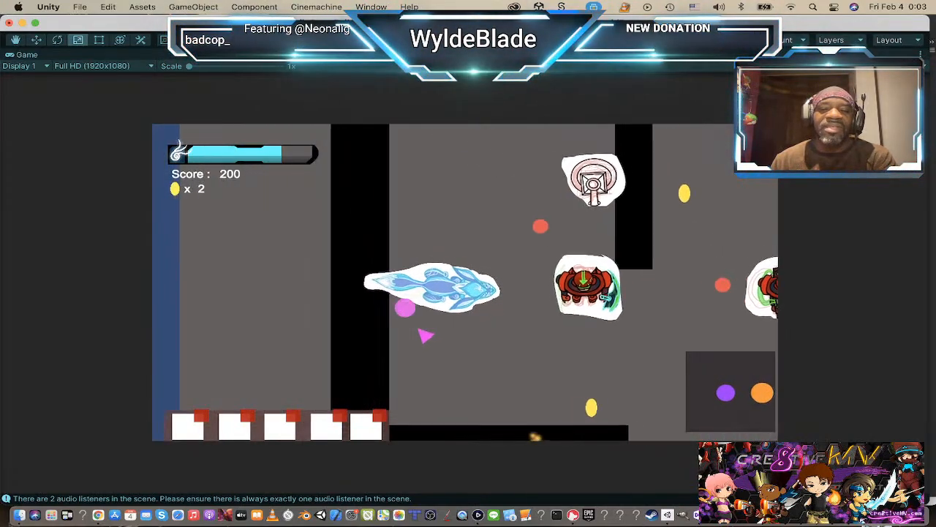
pyautogui.press('d')
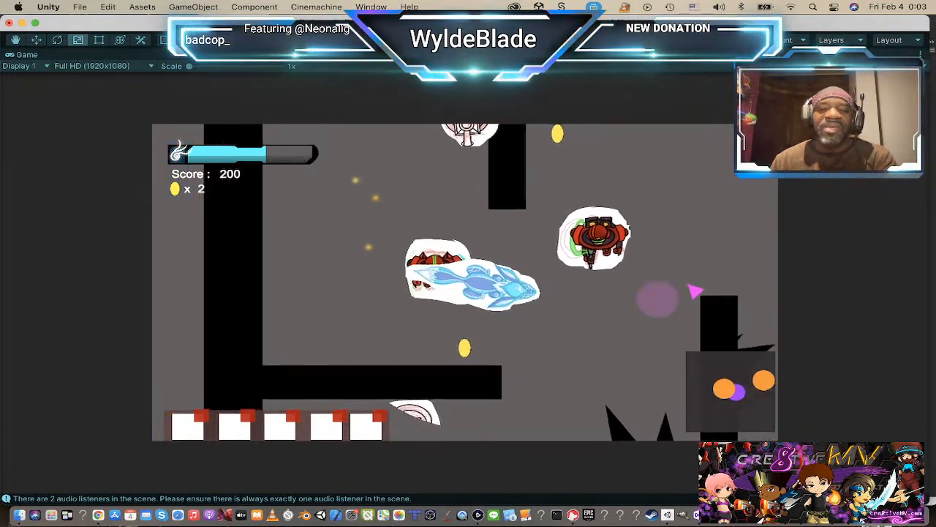
pyautogui.press('d')
pyautogui.press('w')
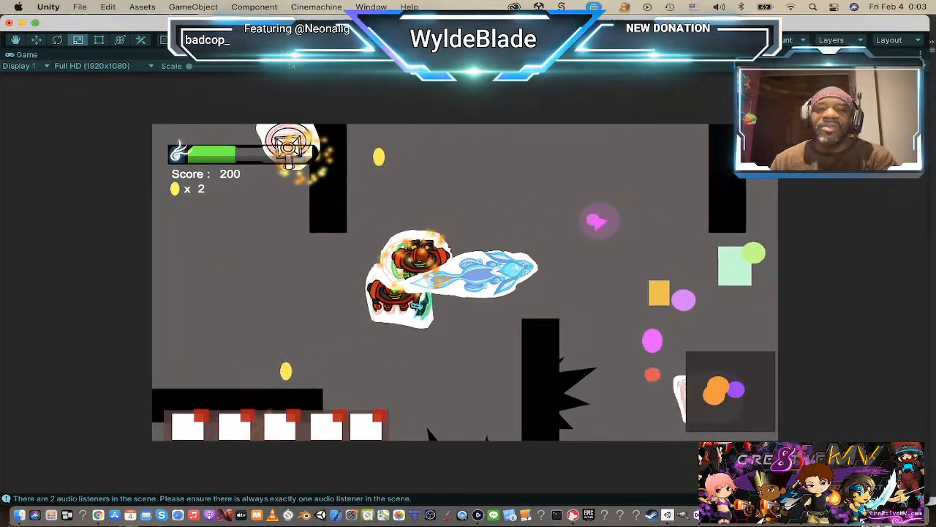
pyautogui.press('d')
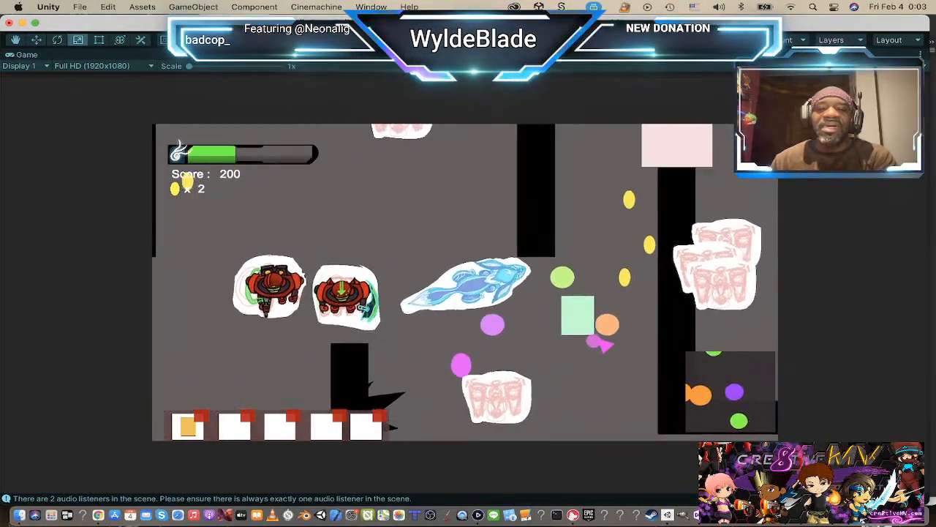
pyautogui.press('d')
pyautogui.press('s')
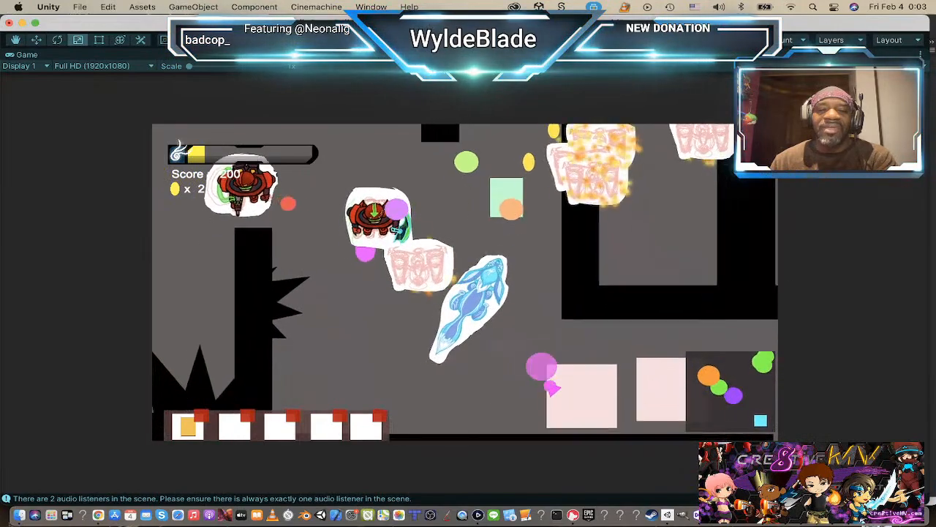
pyautogui.press('a')
pyautogui.press('s')
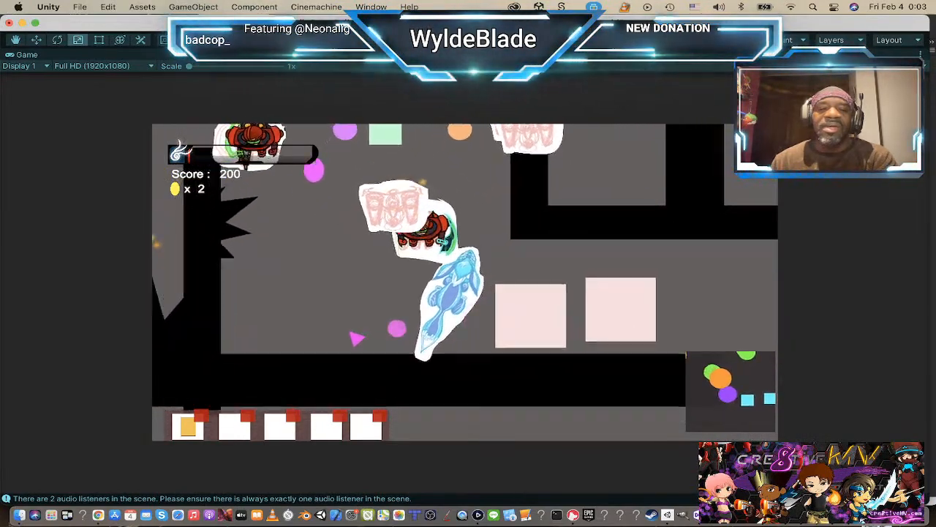
pyautogui.press('a')
pyautogui.press('w')
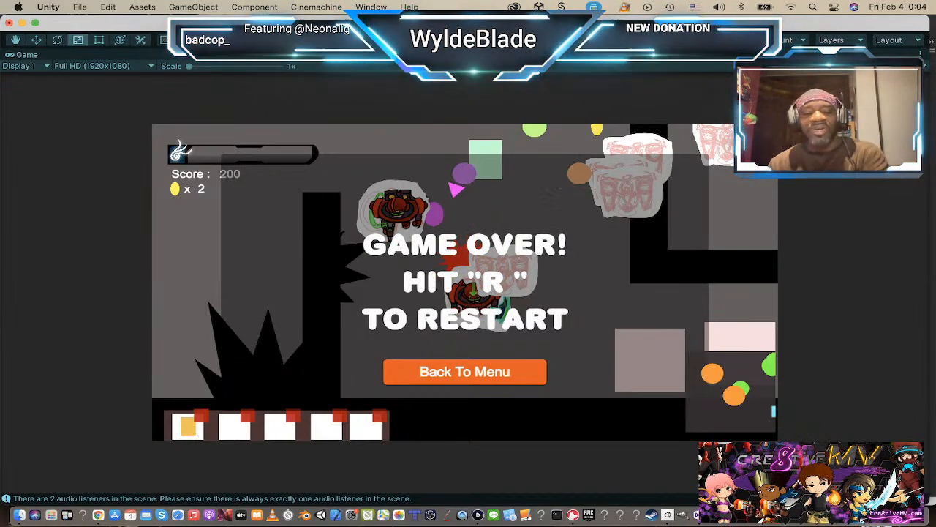
pyautogui.press('r')
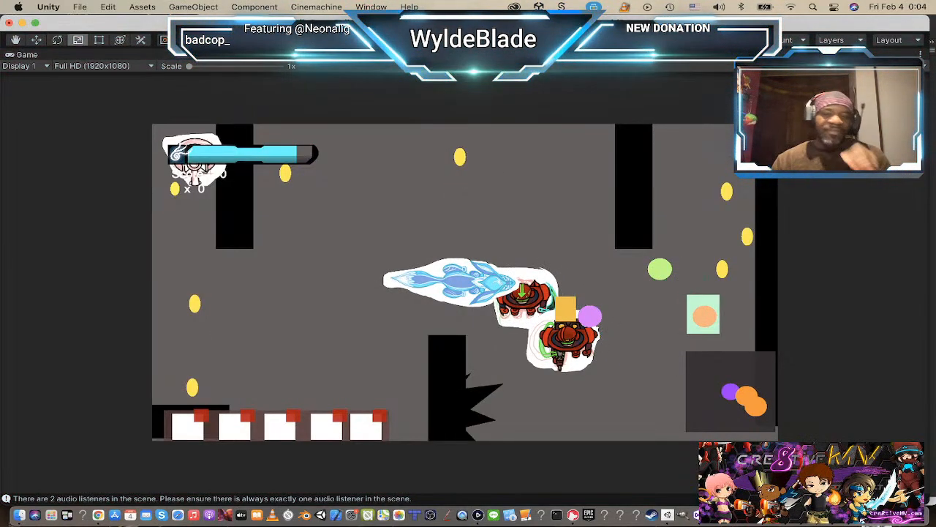
pyautogui.press('super+p')
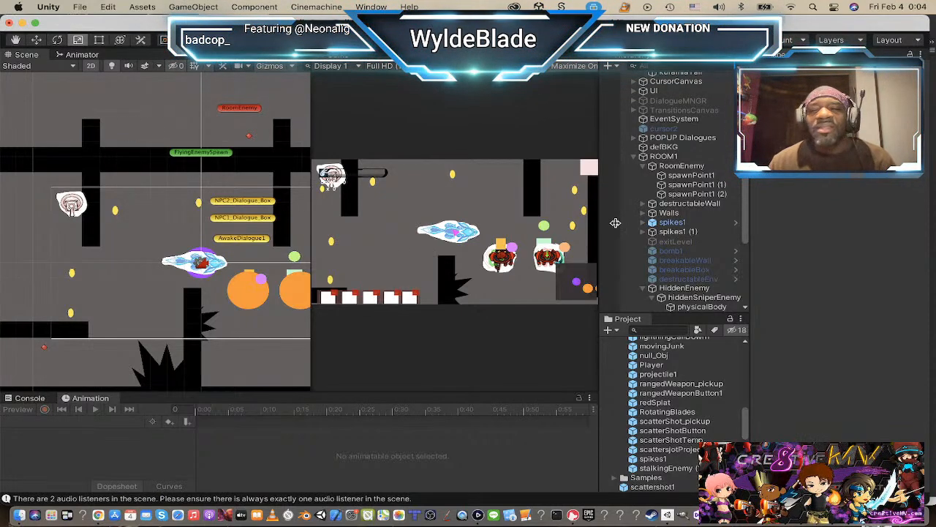
# Step: Create an empty child object under Player and name it pivotPoint
pyautogui.scroll(-5, 680, 218)
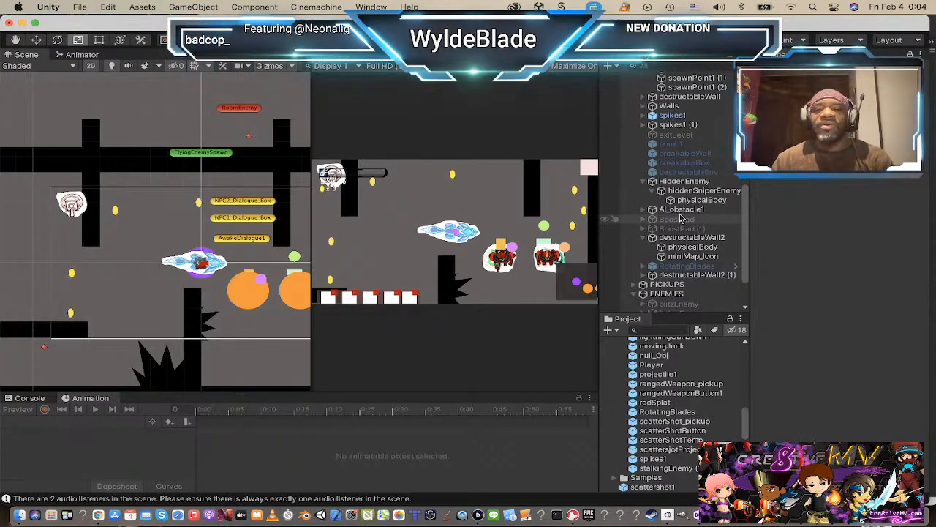
pyautogui.scroll(-3, 680, 218)
pyautogui.scroll(-1, 679, 218)
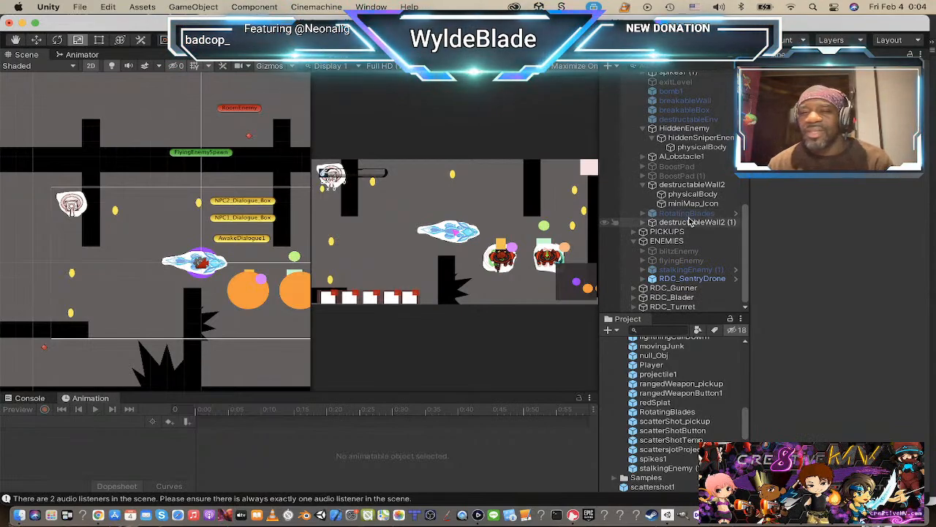
pyautogui.scroll(8, 680, 216)
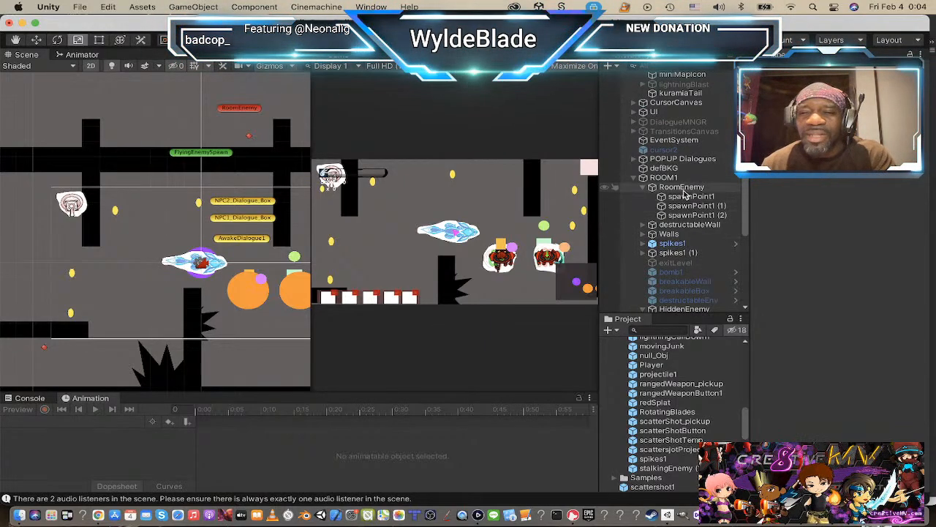
pyautogui.scroll(5, 684, 193)
pyautogui.click(681, 139)
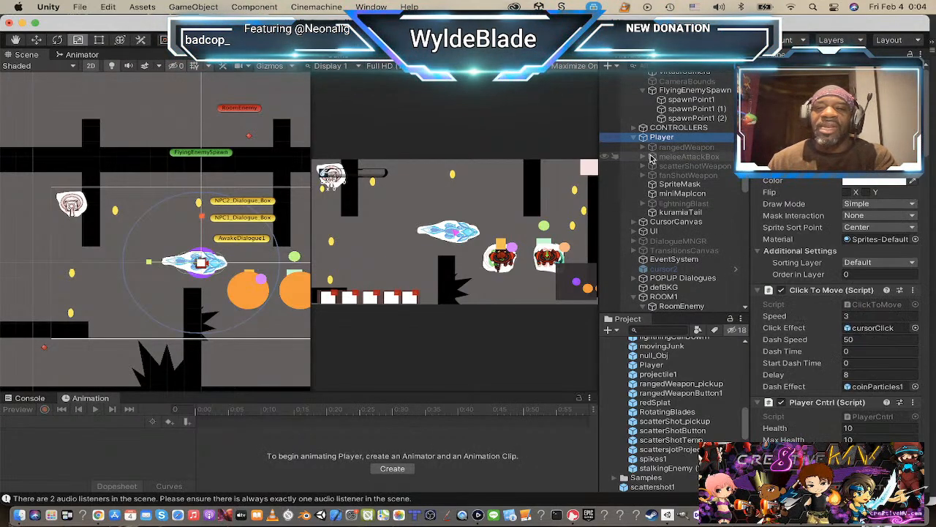
pyautogui.rightClick(649, 138)
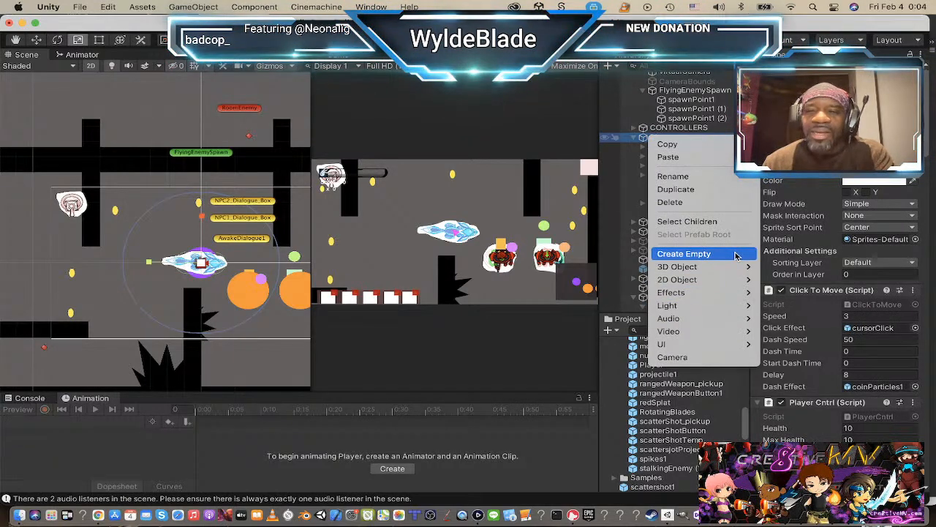
pyautogui.click(684, 254)
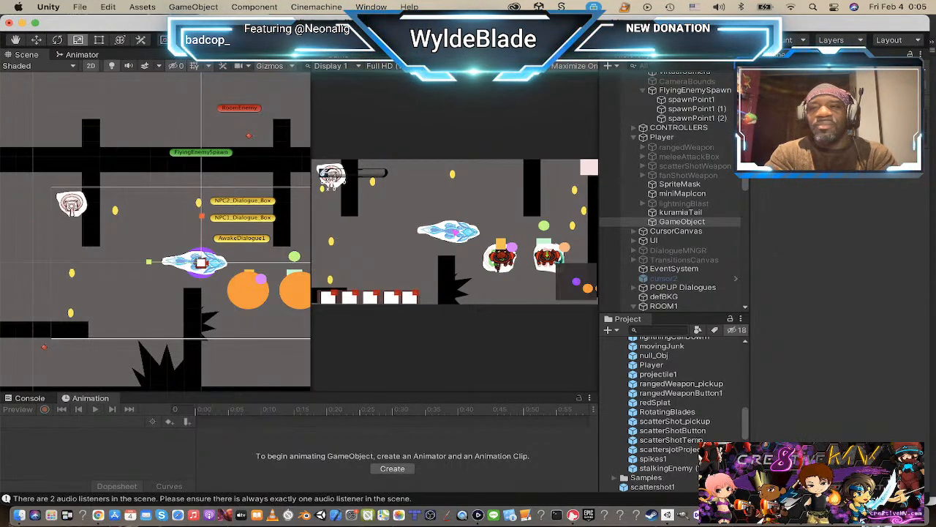
pyautogui.press('Return')
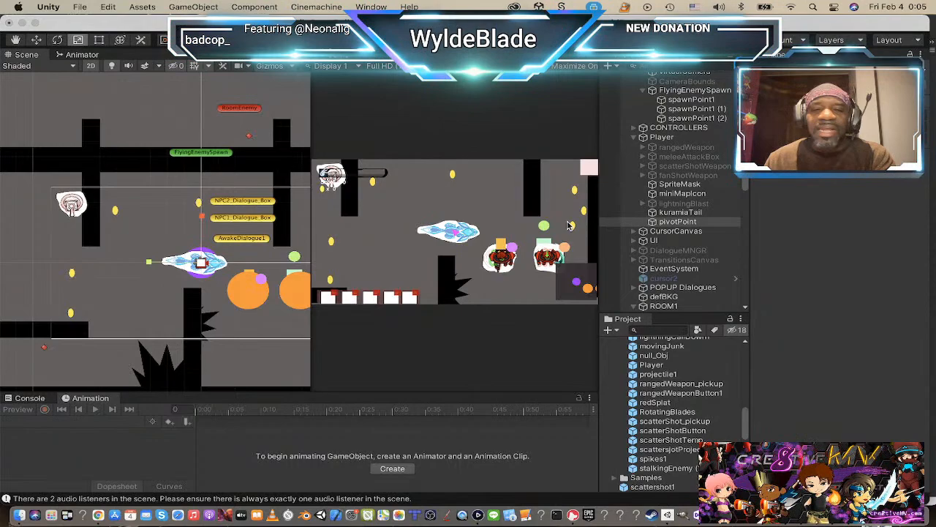
# Step: Move pivotPoint along the player's horizontal axis to the tip of the creature's head
pyautogui.click(654, 223)
pyautogui.scroll(-3, 181, 271)
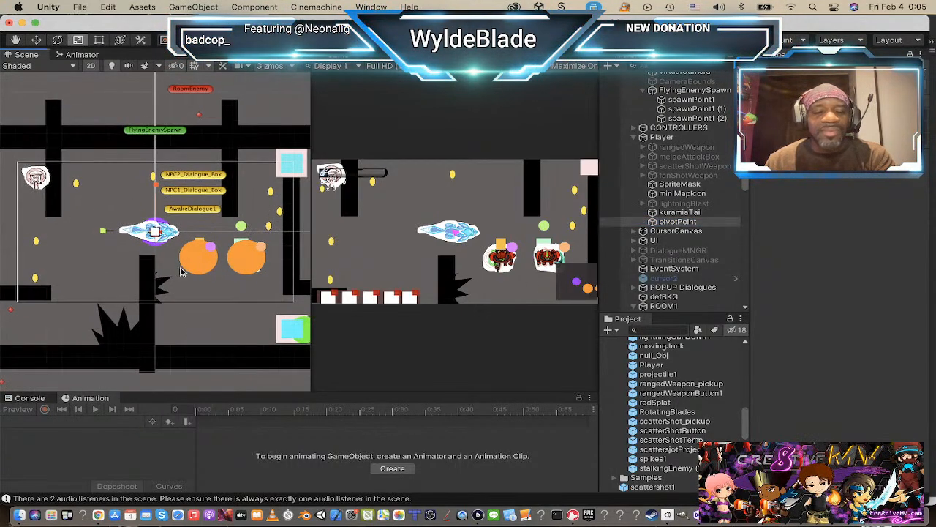
pyautogui.click(662, 138)
pyautogui.scroll(5, 174, 245)
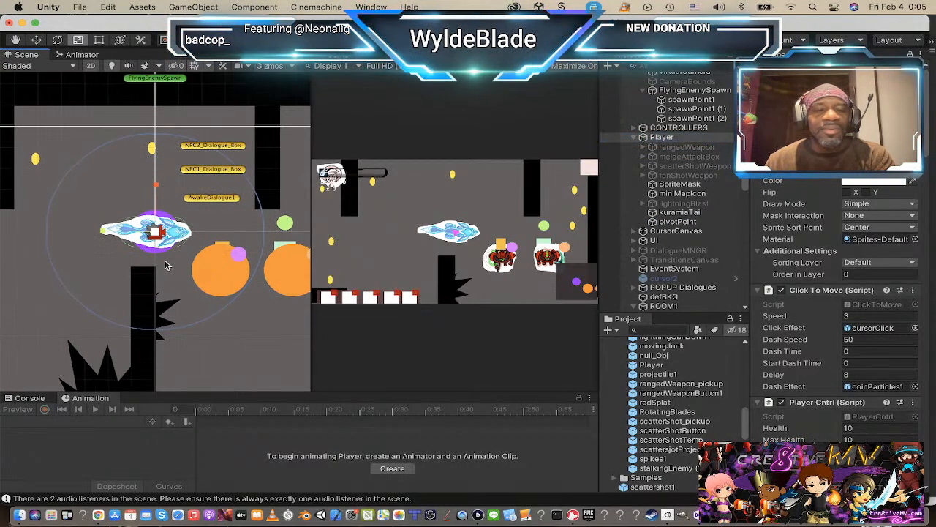
pyautogui.scroll(3, 174, 246)
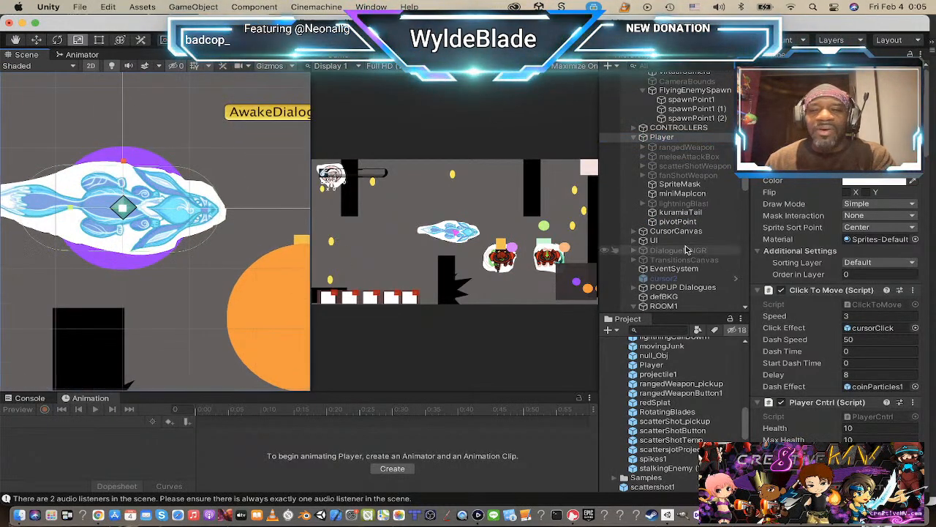
pyautogui.click(679, 223)
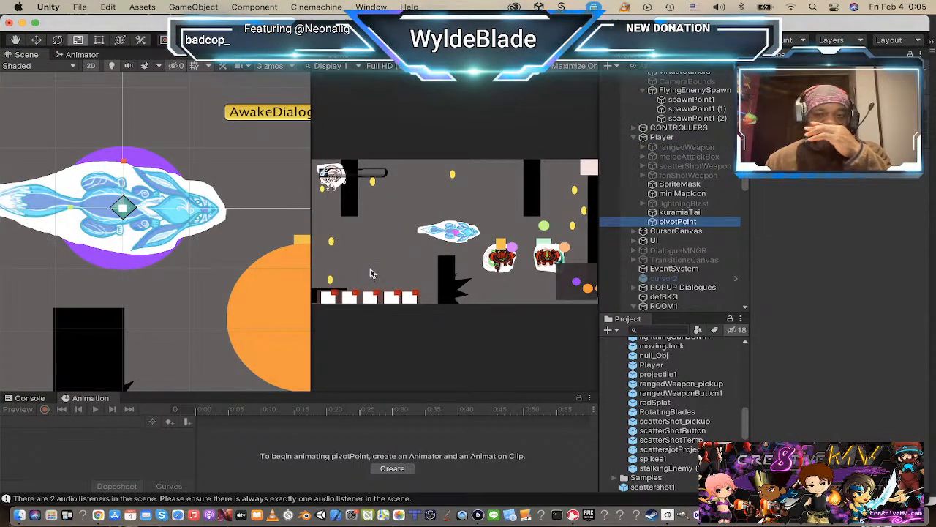
pyautogui.press('w')
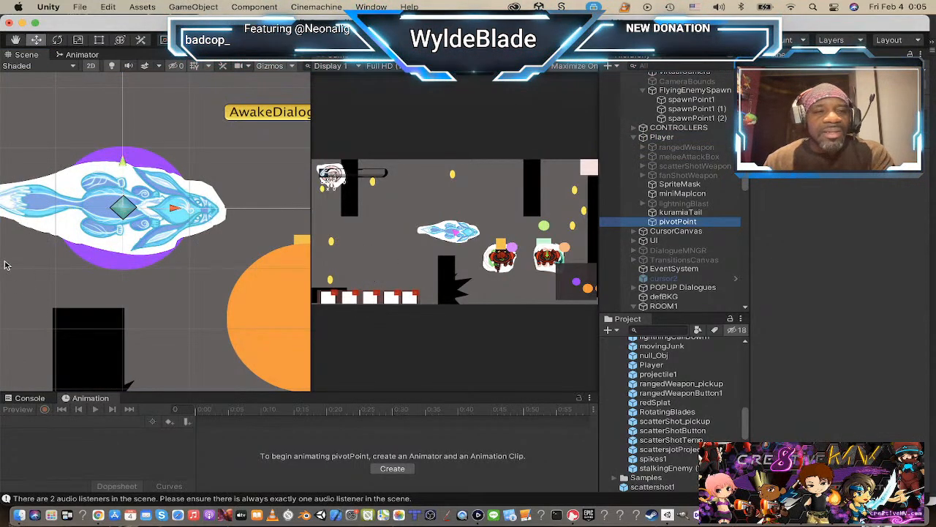
pyautogui.moveTo(181, 213); pyautogui.dragTo(287, 221)
pyautogui.moveTo(233, 161); pyautogui.dragTo(233, 166)
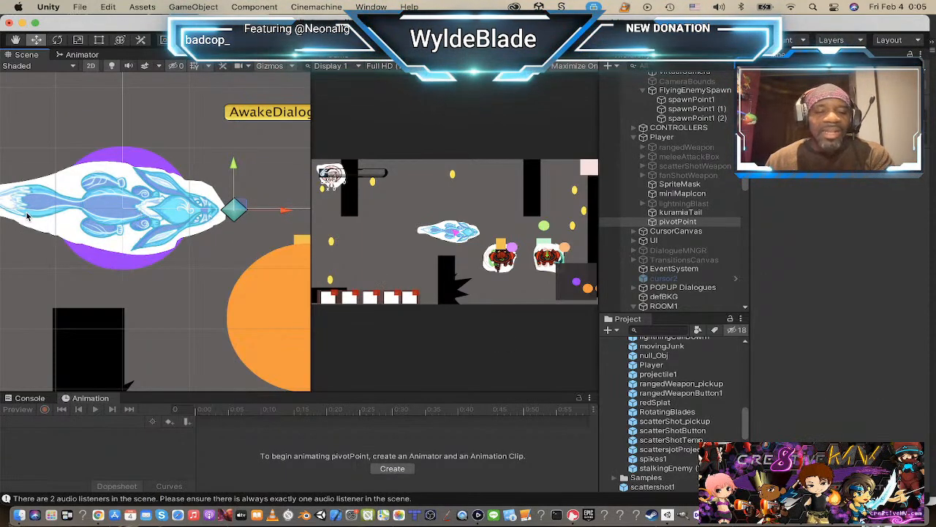
pyautogui.scroll(-3, 22, 175)
pyautogui.scroll(-2, 18, 150)
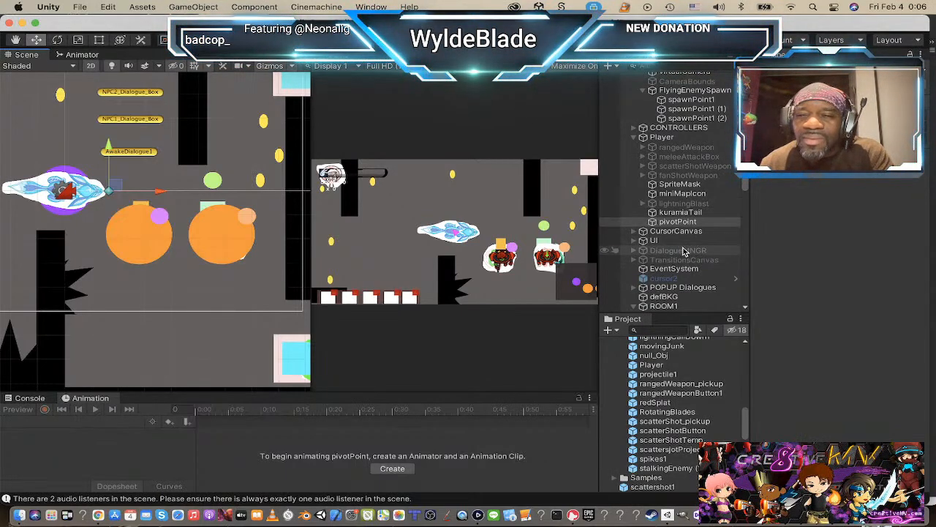
# Step: Search the project assets for "cur" and attach the cursorFollow script to pivotPoint
pyautogui.scroll(-1, 695, 230)
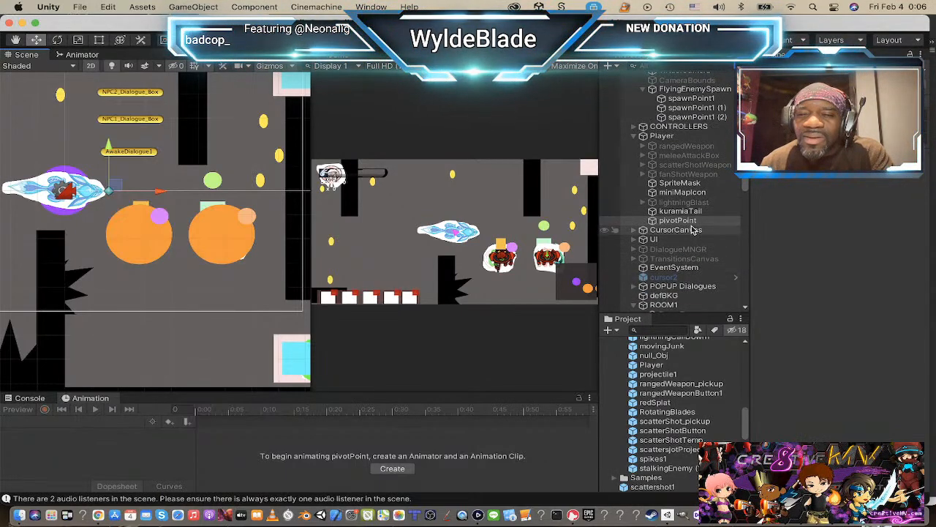
pyautogui.click(663, 330)
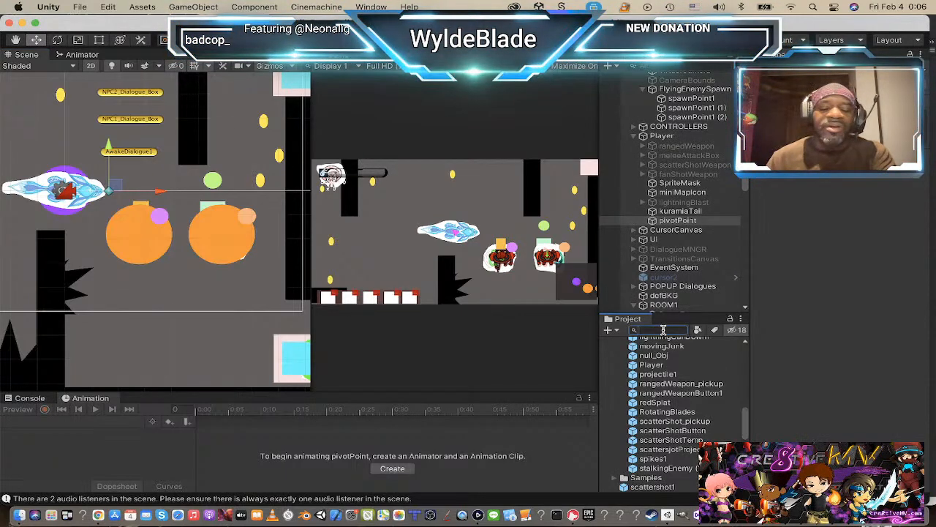
pyautogui.write('cur')
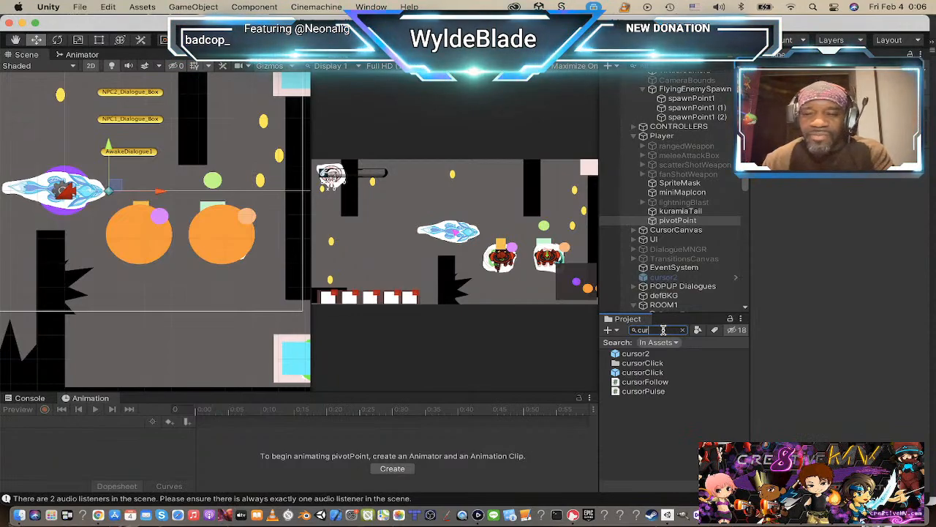
pyautogui.click(620, 383)
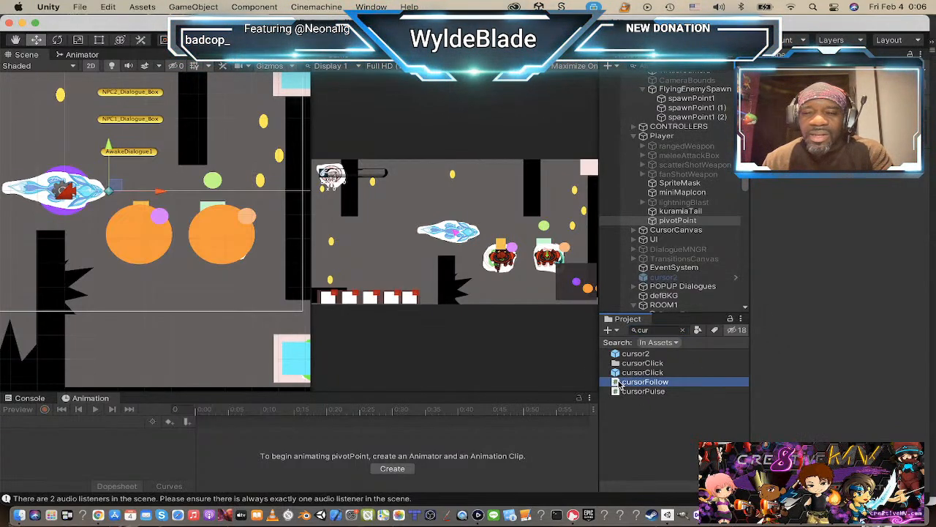
pyautogui.moveTo(620, 383); pyautogui.dragTo(690, 217)
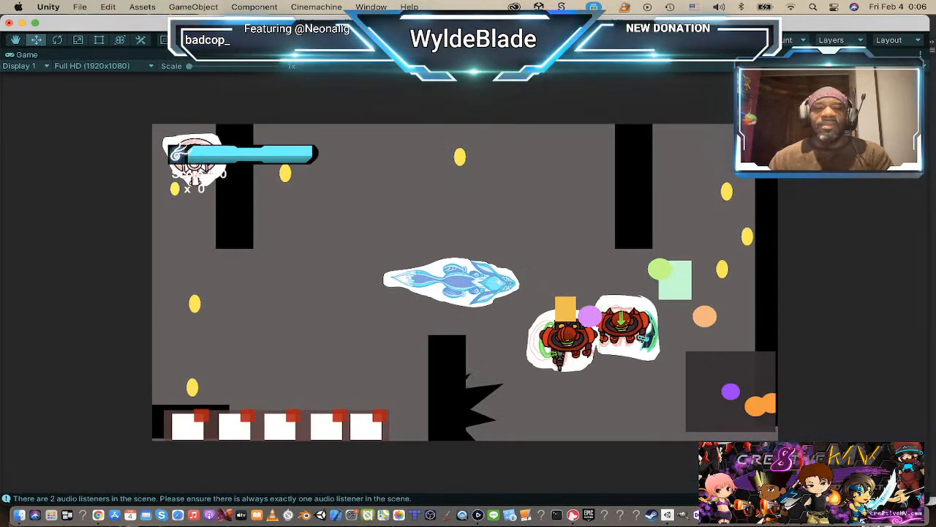
# Step: Play-test the level by steering the player around the room past the enemies and pickups, and stop play mode
pyautogui.press('w')
pyautogui.press('a')
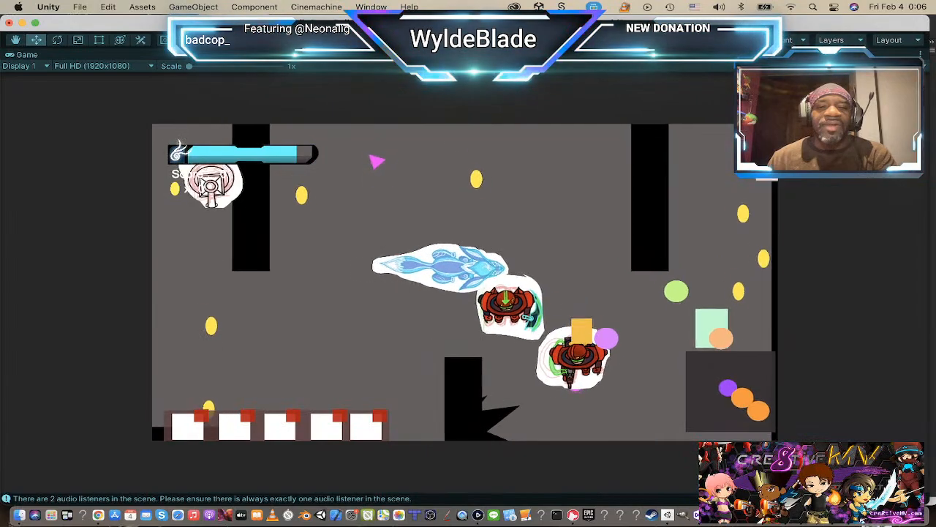
pyautogui.press('d')
pyautogui.press('s')
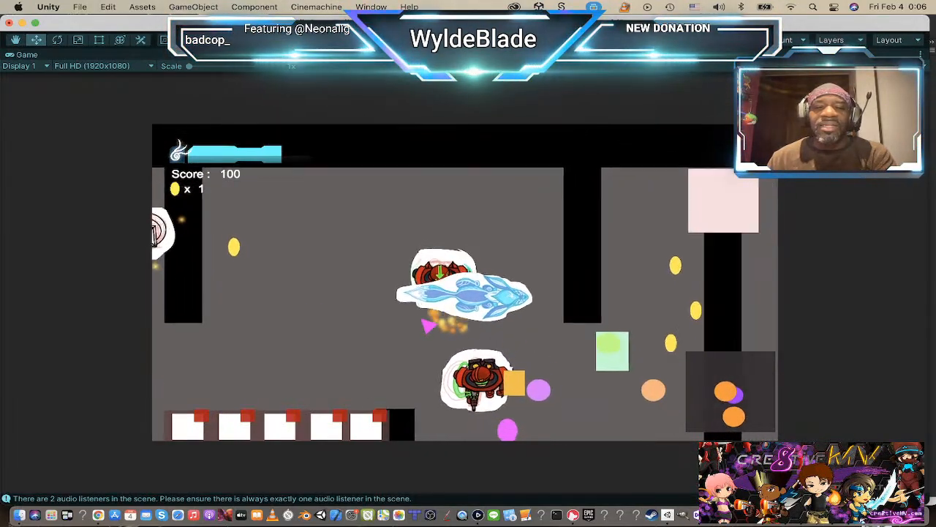
pyautogui.press('a')
pyautogui.press('a')
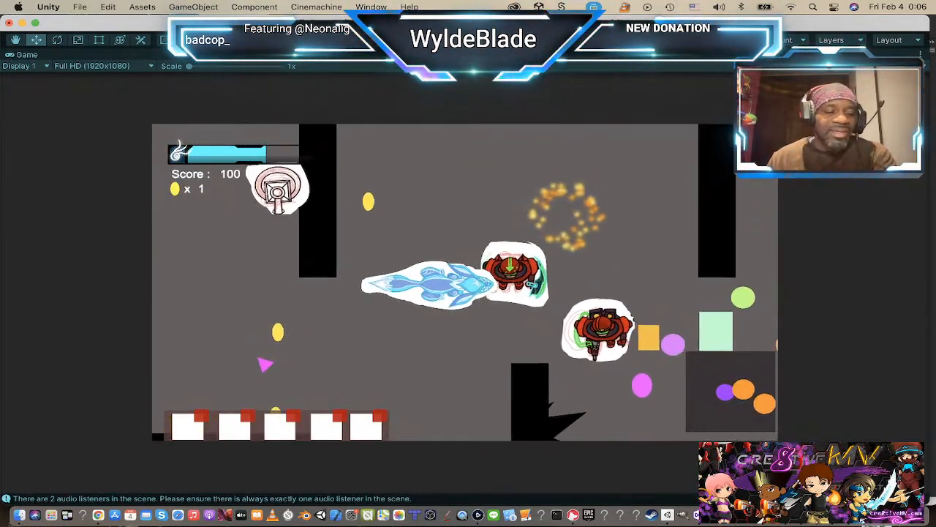
pyautogui.press('w')
pyautogui.press('d')
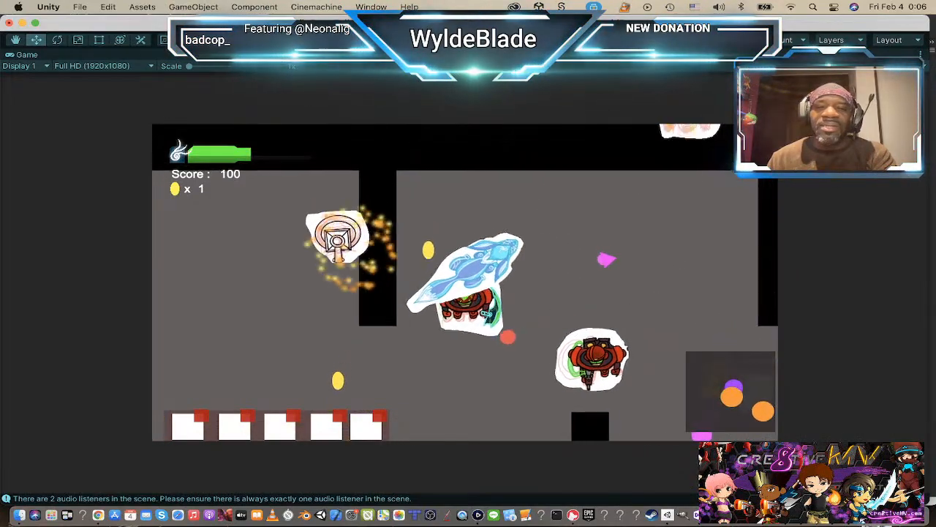
pyautogui.press('s')
pyautogui.press('d')
pyautogui.press('s')
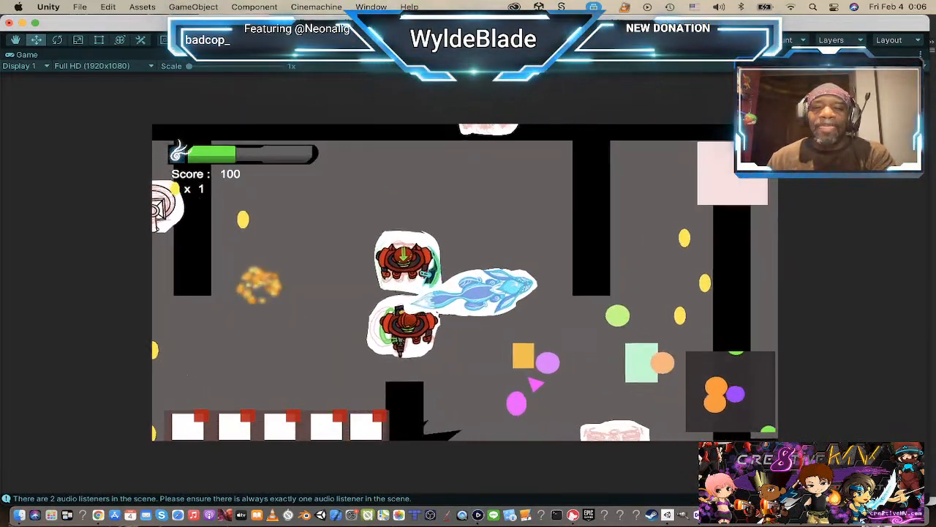
pyautogui.press('d')
pyautogui.press('s')
pyautogui.click(446, 40)
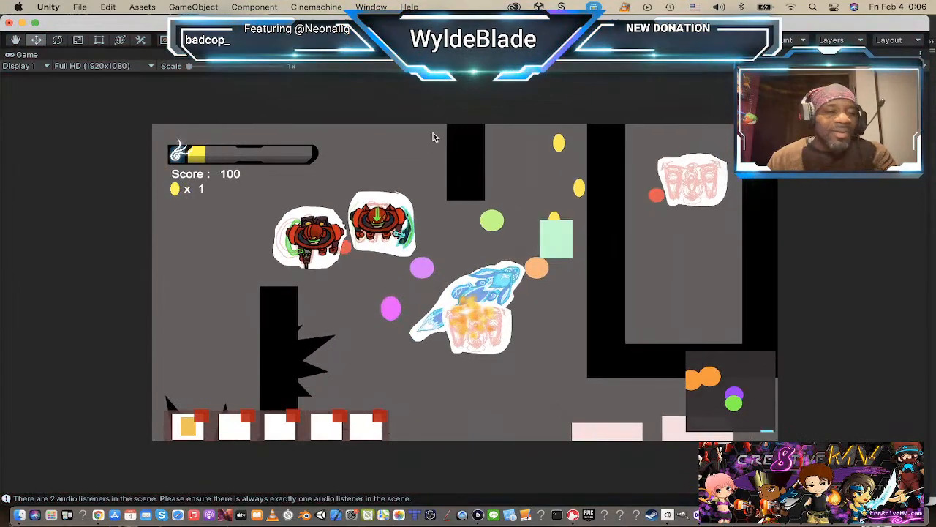
pyautogui.press('t')
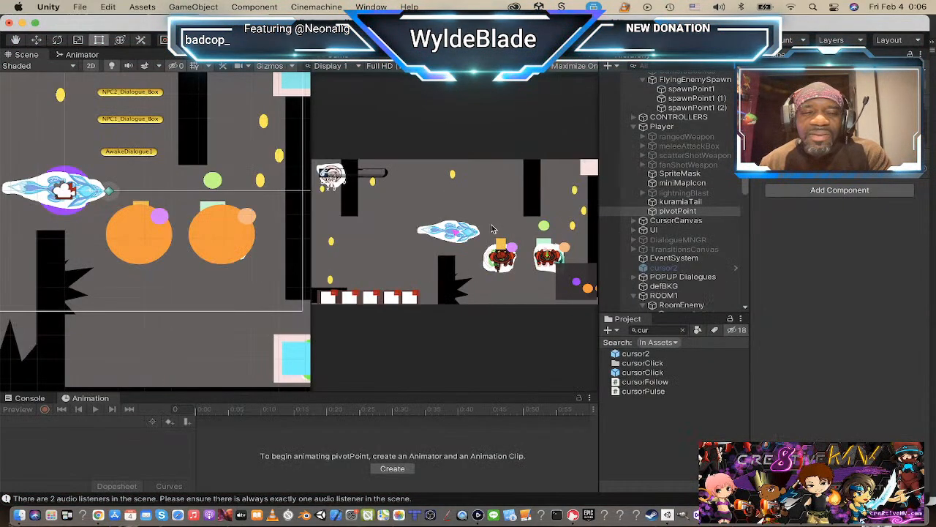
# Step: Open pivotPoint's cursorFollow script in Visual Studio and examine how it follows the mouse position
pyautogui.click(695, 203)
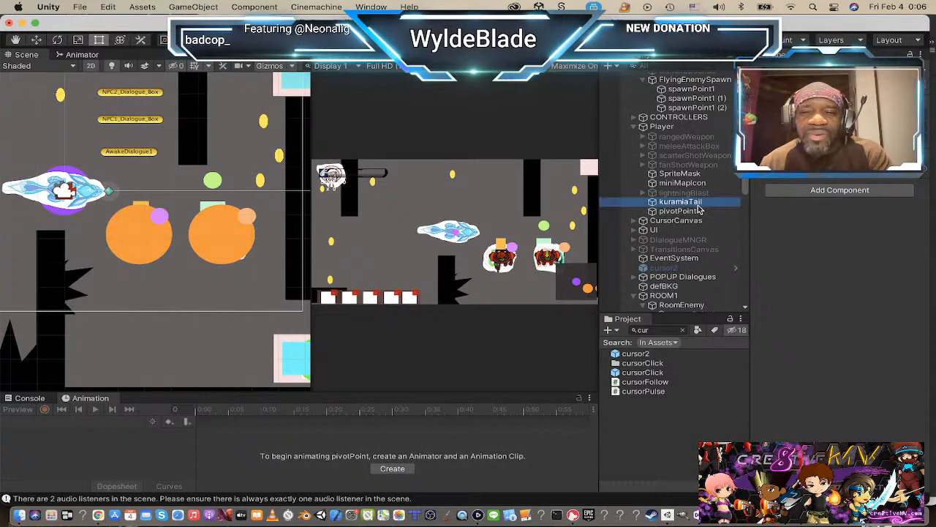
pyautogui.click(696, 211)
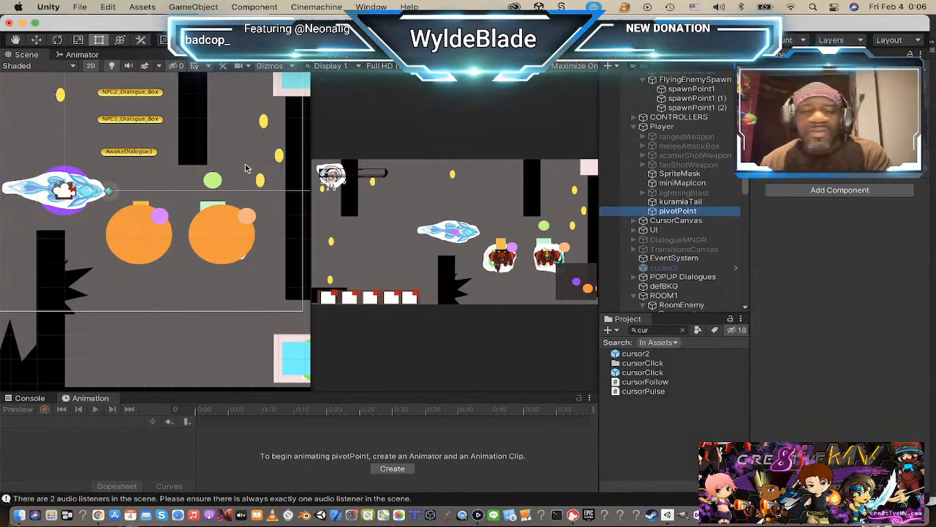
pyautogui.click(870, 178)
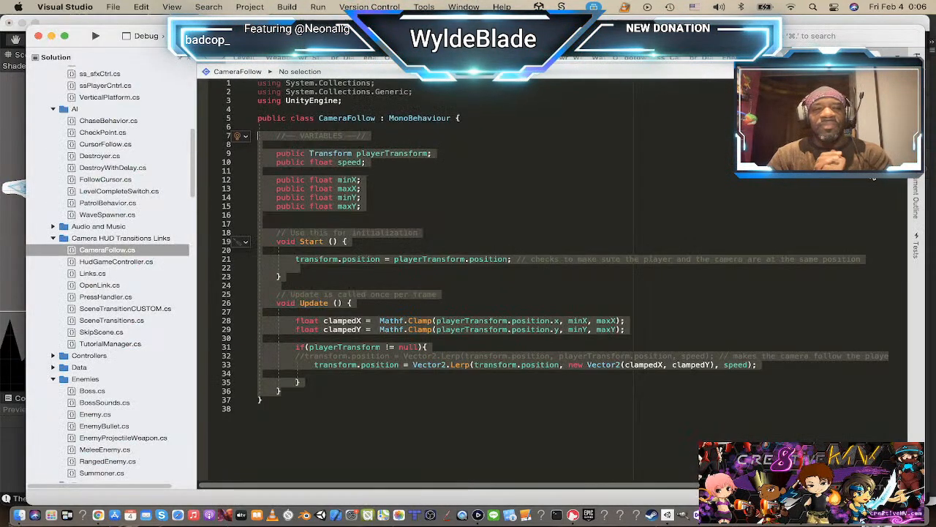
pyautogui.press('super+Tab')
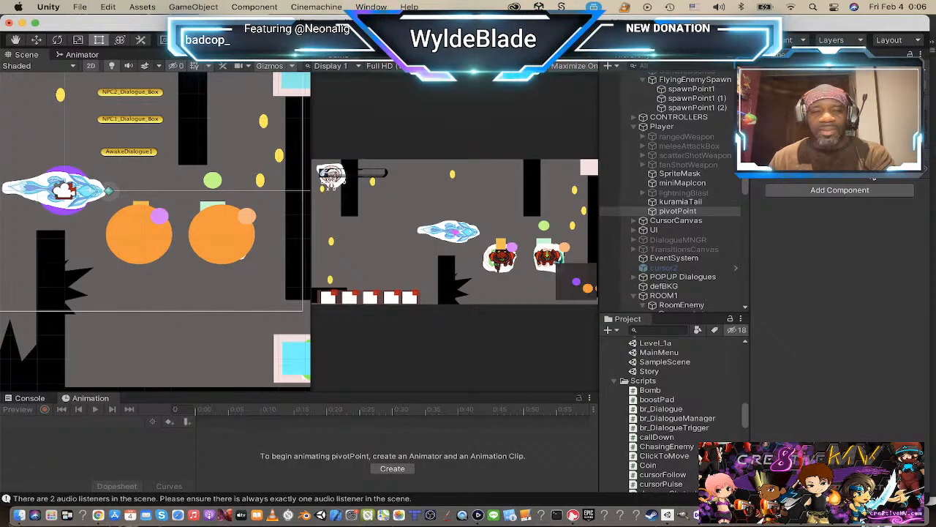
pyautogui.press('super+Tab')
pyautogui.press('super+Tab')
pyautogui.press('super+Tab')
pyautogui.press('super+Tab')
pyautogui.press('super+Tab')
pyautogui.press('super+Tab')
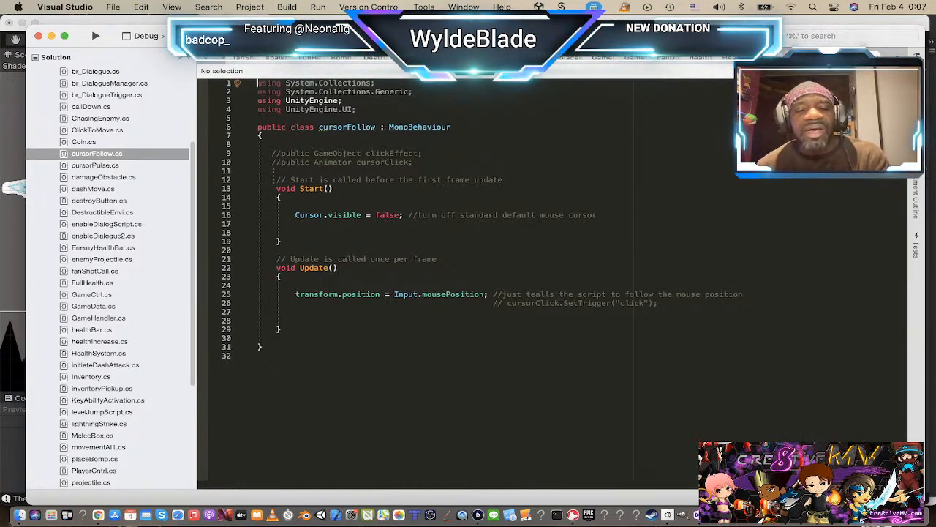
# Step: Switch to Finder and preview the sketches IMG_0205.PNG, IMG_0204.PNG and IMG_0203.PNG in the Downloads folder
pyautogui.press('super+Tab')
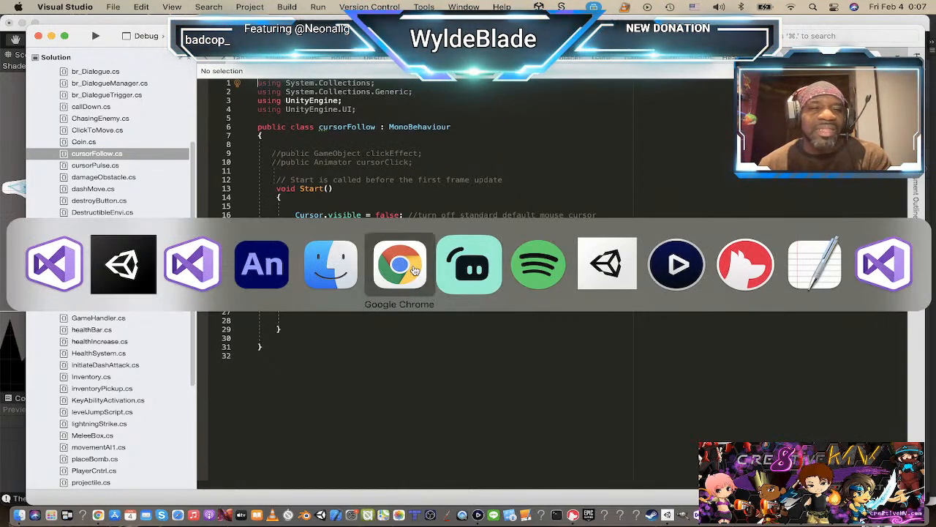
pyautogui.click(273, 260)
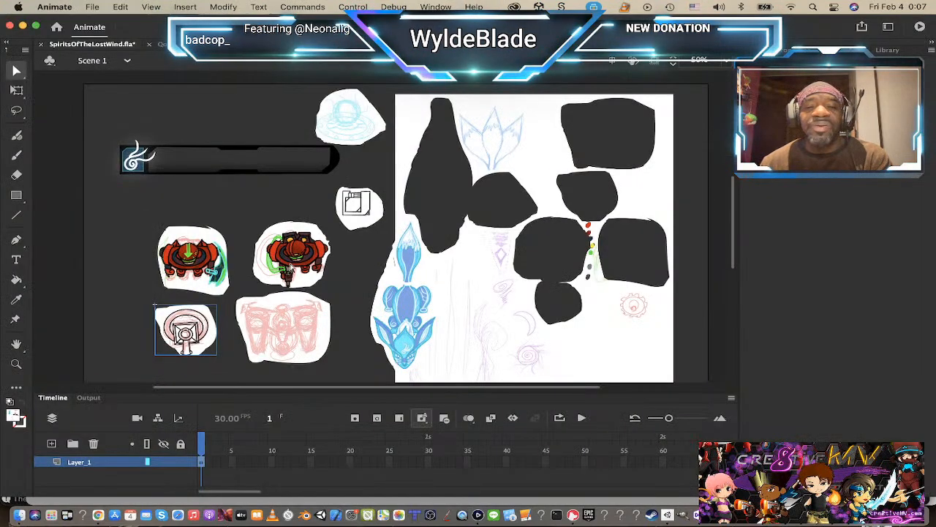
pyautogui.press('super+Tab')
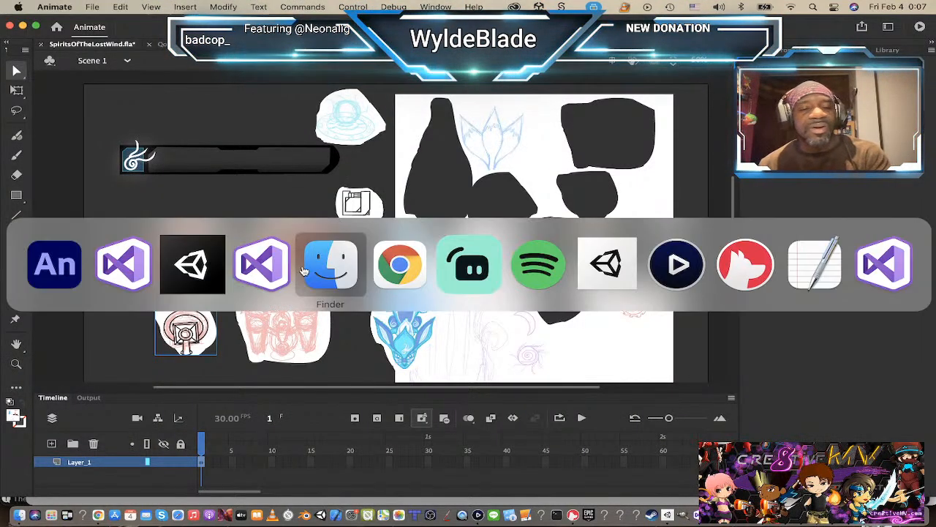
pyautogui.click(339, 256)
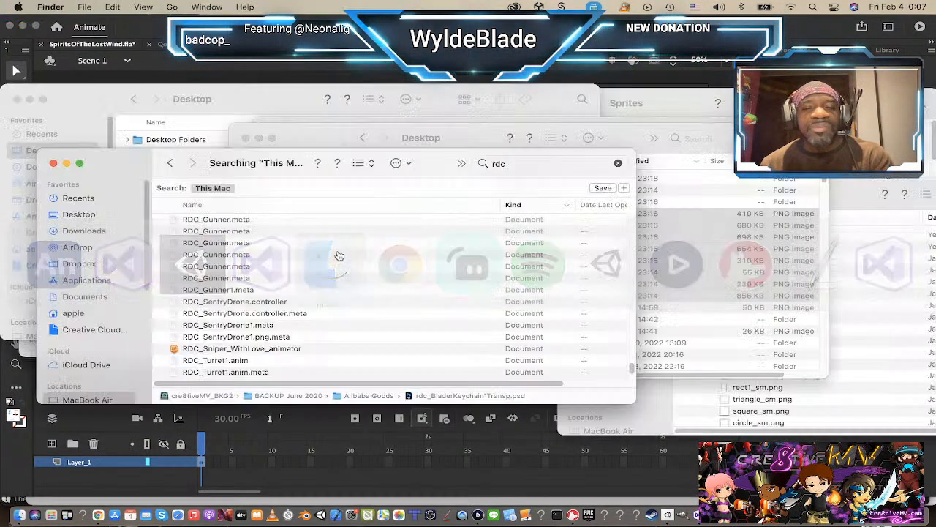
pyautogui.click(636, 132)
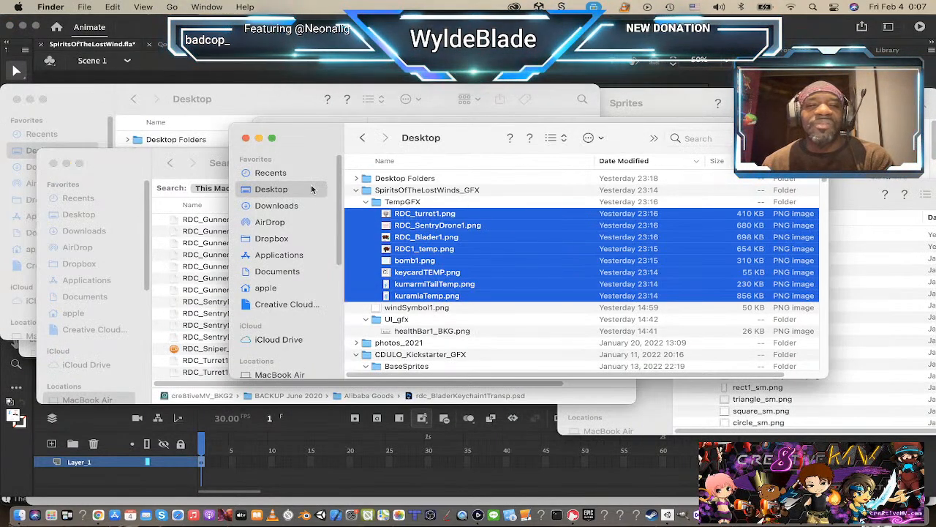
pyautogui.click(276, 205)
pyautogui.doubleClick(410, 181)
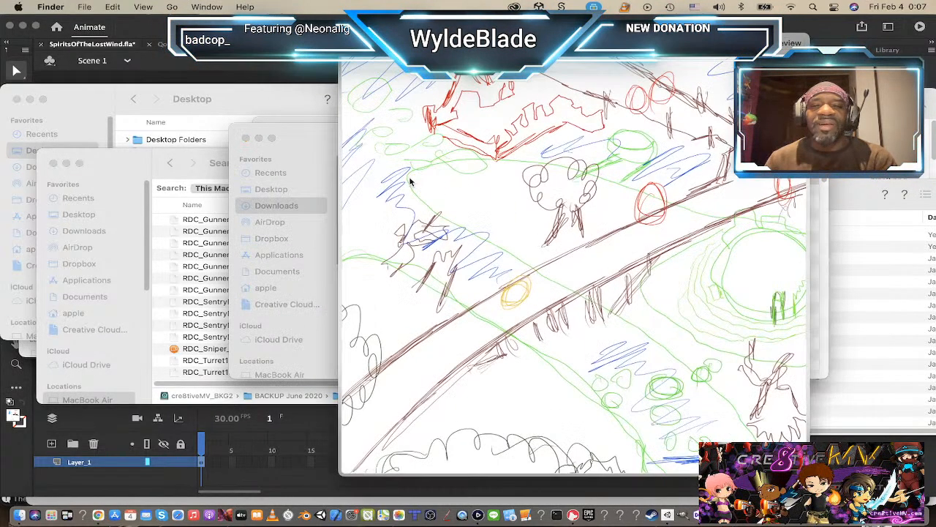
pyautogui.press('Down')
pyautogui.press('Up')
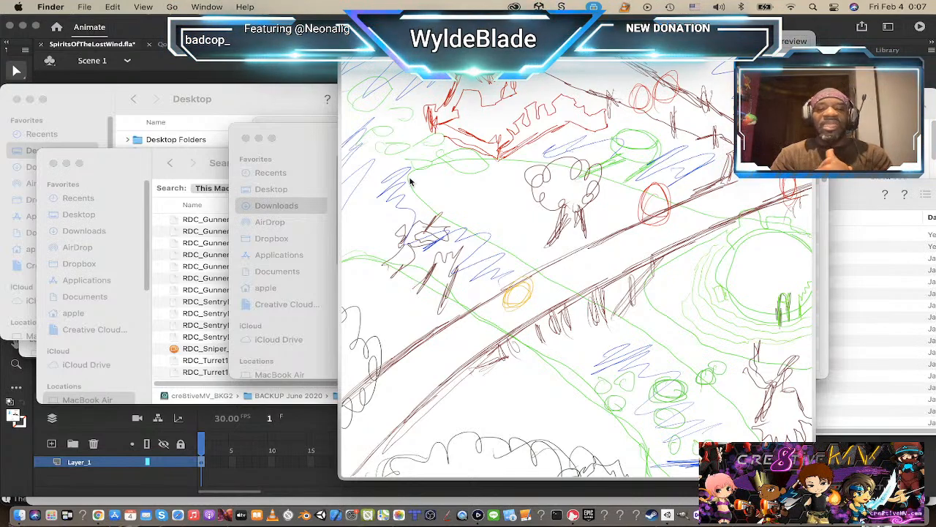
pyautogui.press('Down')
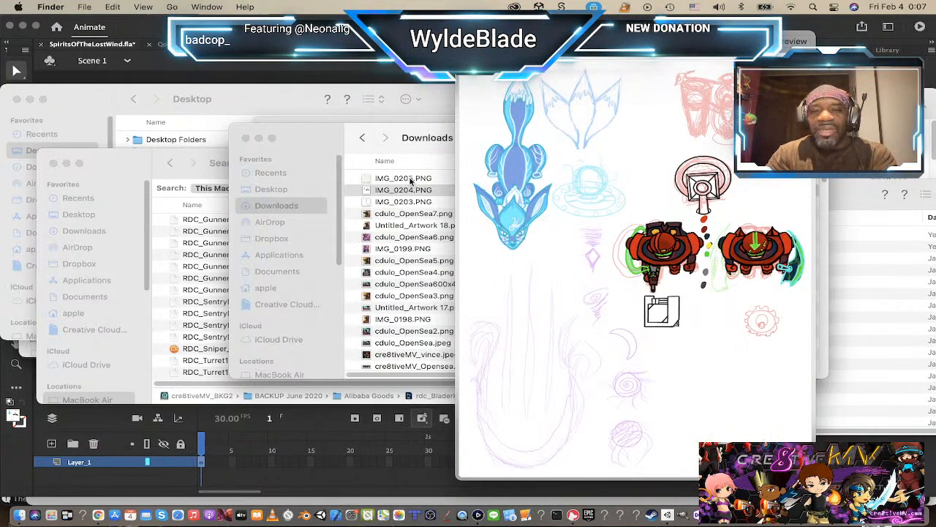
pyautogui.press('Down')
pyautogui.press('Up')
pyautogui.press('Down')
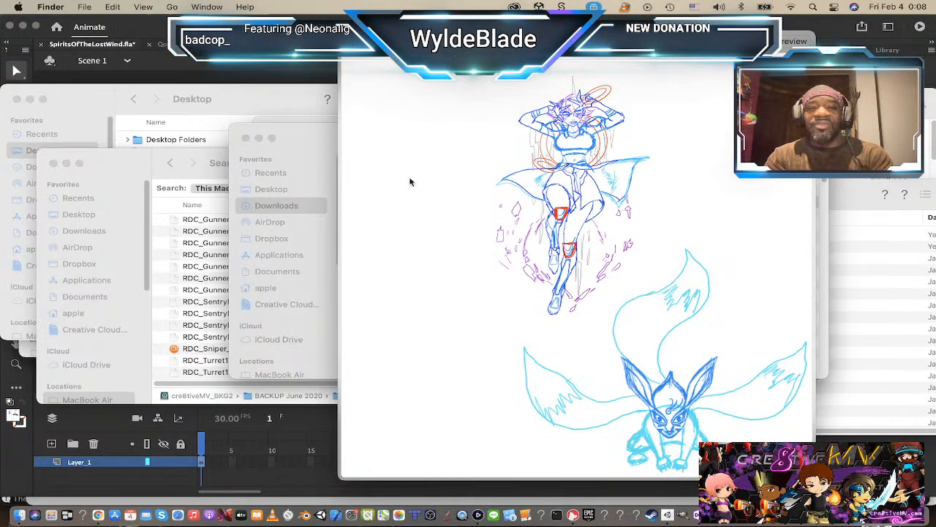
pyautogui.press('space')
# Step: Switch to Adobe Animate and clear the stage by moving the sketch sheet off to its right and the cut-out sprites to its left
pyautogui.press('super+Tab')
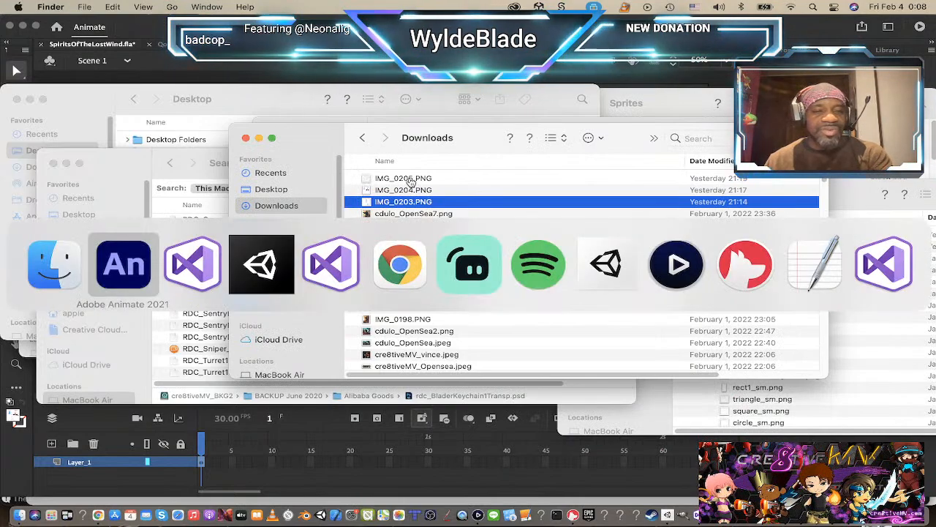
pyautogui.click(123, 254)
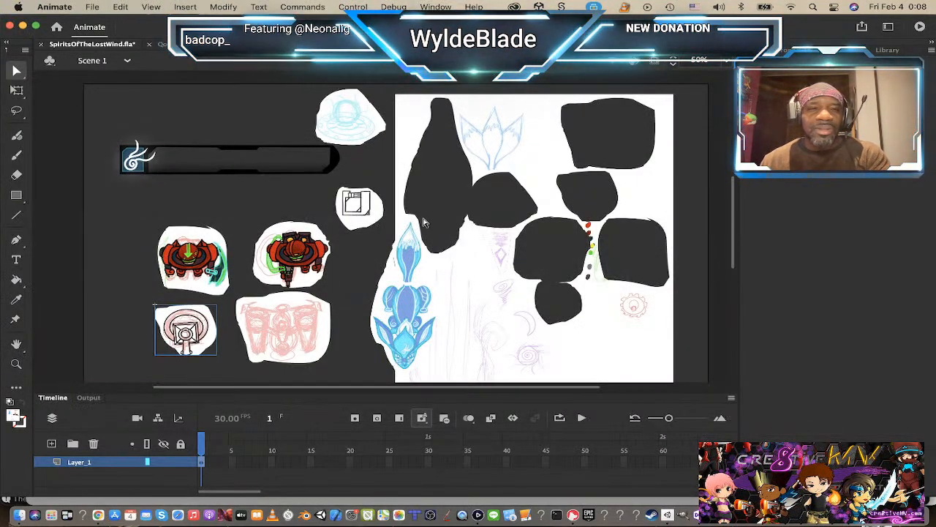
pyautogui.scroll(-10, 422, 221)
pyautogui.scroll(20, 420, 216)
pyautogui.scroll(-10, 420, 220)
pyautogui.scroll(2, 418, 216)
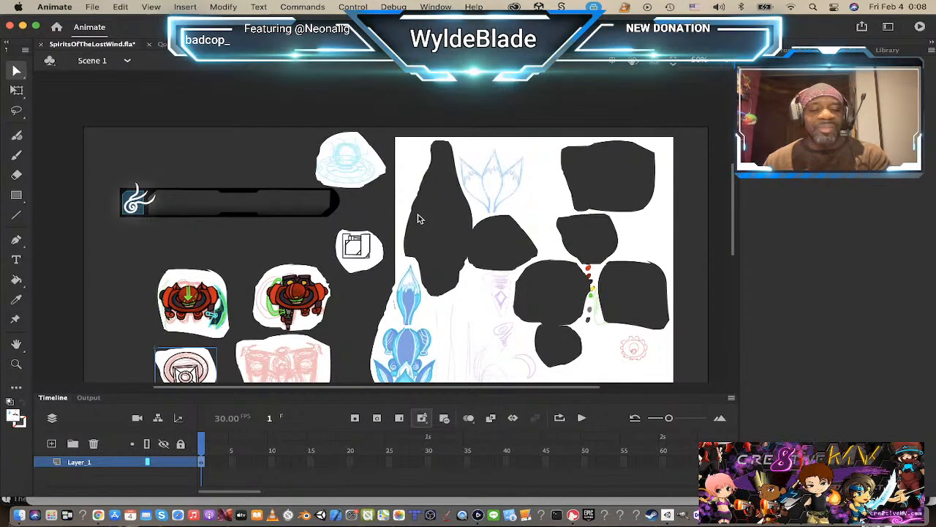
pyautogui.press('z')
pyautogui.keyDown('alt'); pyautogui.click(510, 220); pyautogui.keyUp('alt')
pyautogui.keyDown('alt'); pyautogui.click(455, 266); pyautogui.keyUp('alt')
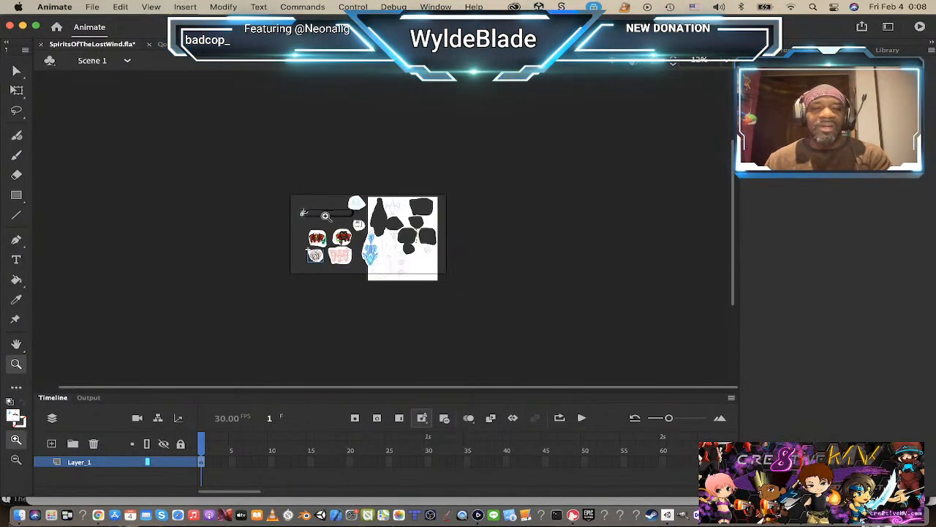
pyautogui.click(17, 71)
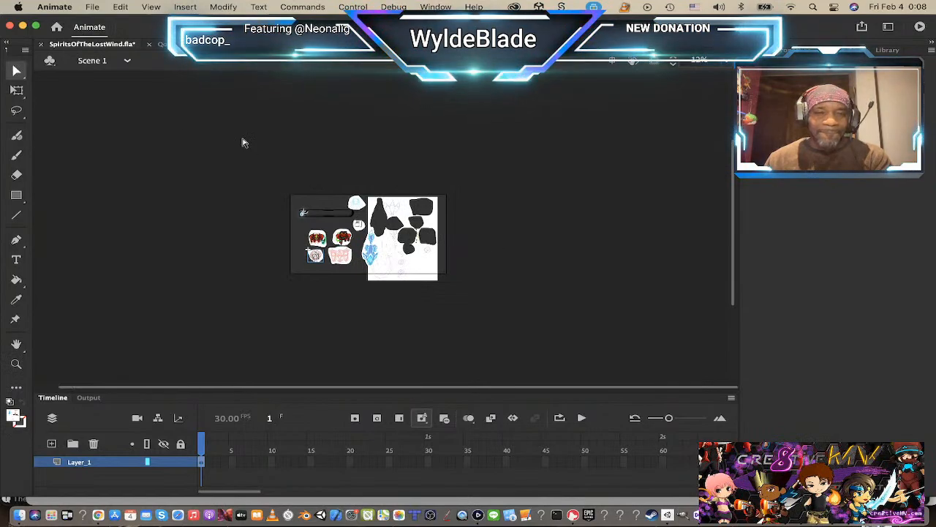
pyautogui.moveTo(248, 150); pyautogui.dragTo(491, 314)
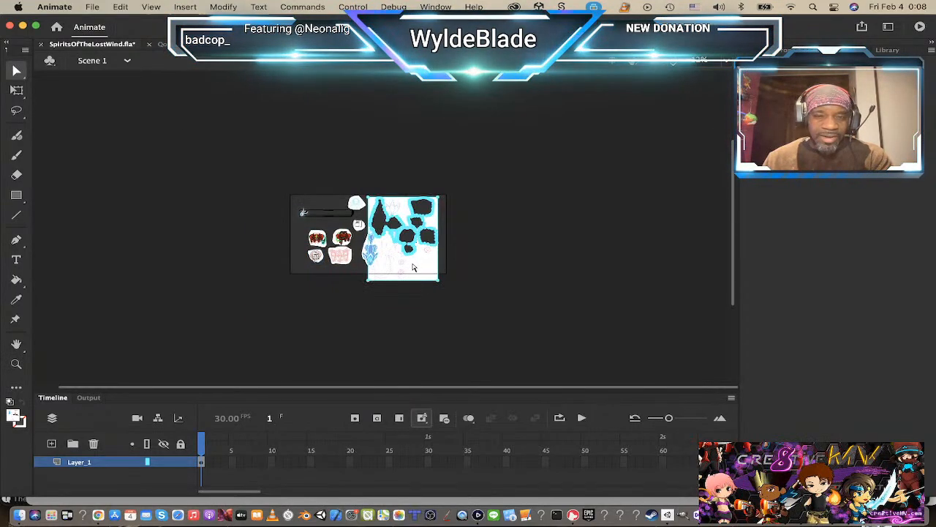
pyautogui.moveTo(414, 262); pyautogui.dragTo(439, 276)
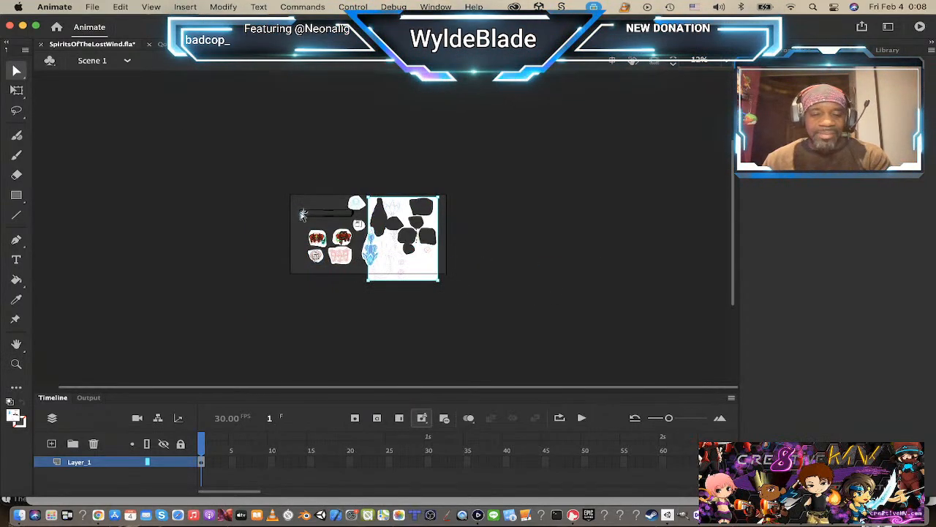
pyautogui.moveTo(259, 154); pyautogui.dragTo(495, 304)
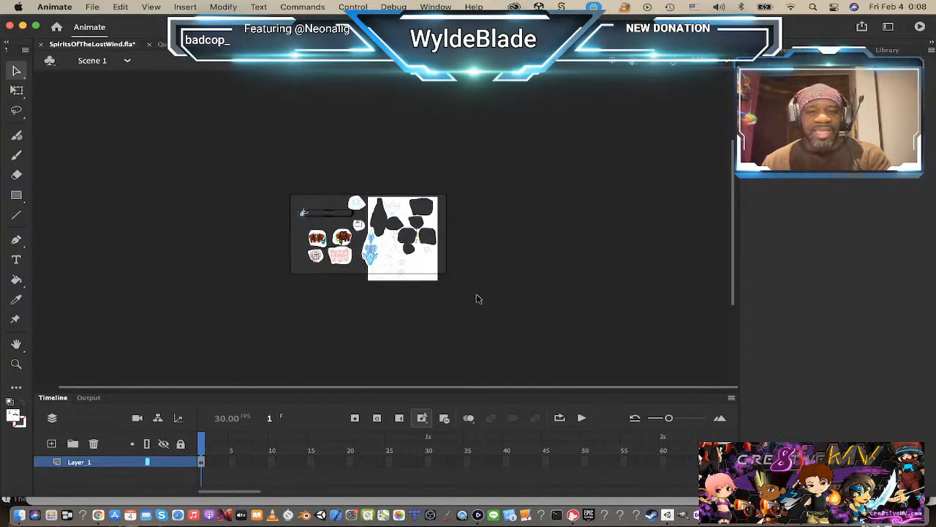
pyautogui.moveTo(414, 268); pyautogui.dragTo(541, 273)
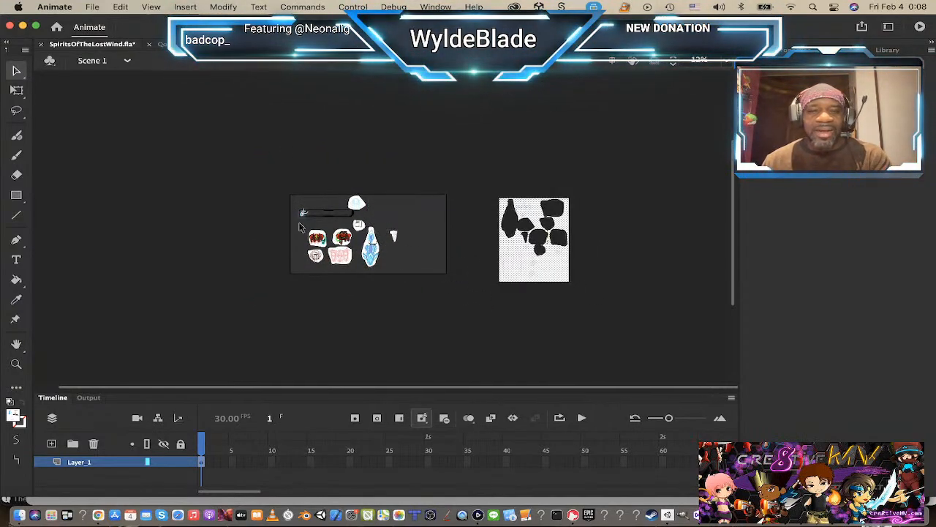
pyautogui.moveTo(268, 156); pyautogui.dragTo(238, 258)
pyautogui.click(217, 134)
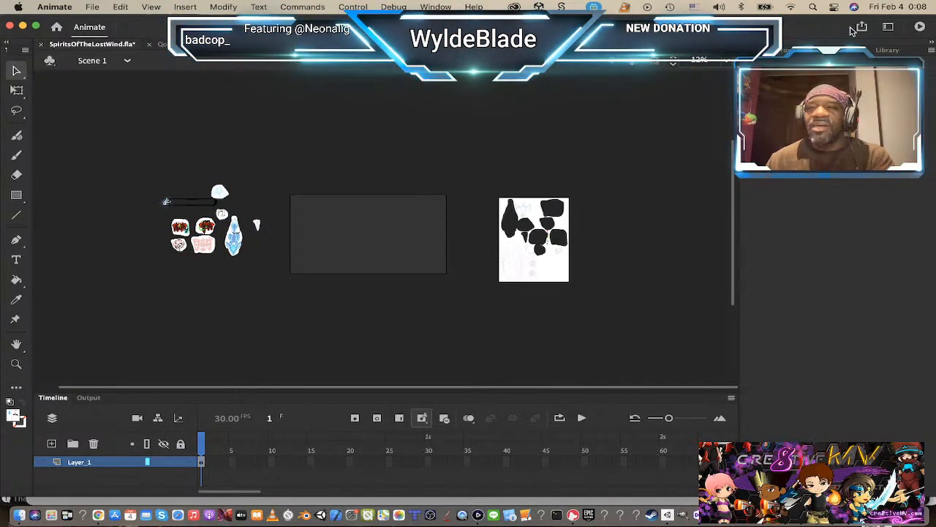
# Step: Look through the document library's symbols and its imported IMG_0204.PNG bitmap
pyautogui.click(881, 50)
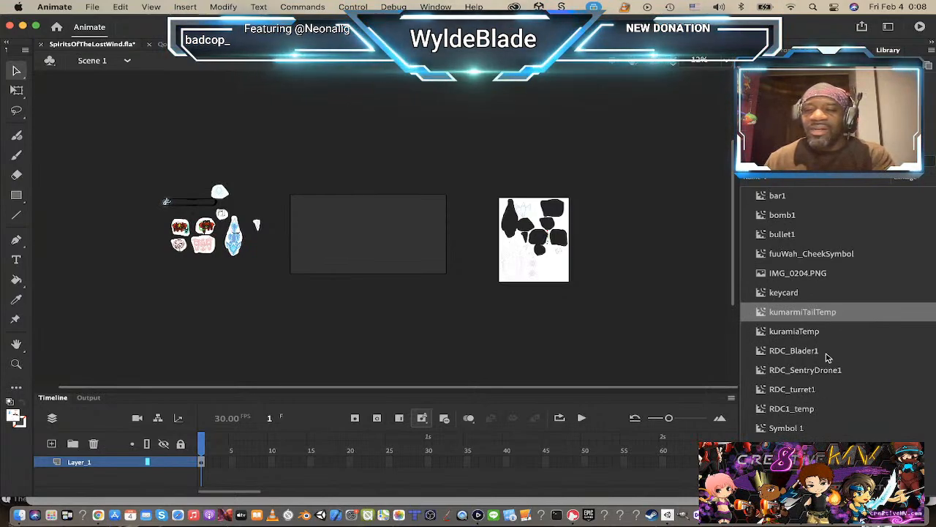
pyautogui.click(799, 432)
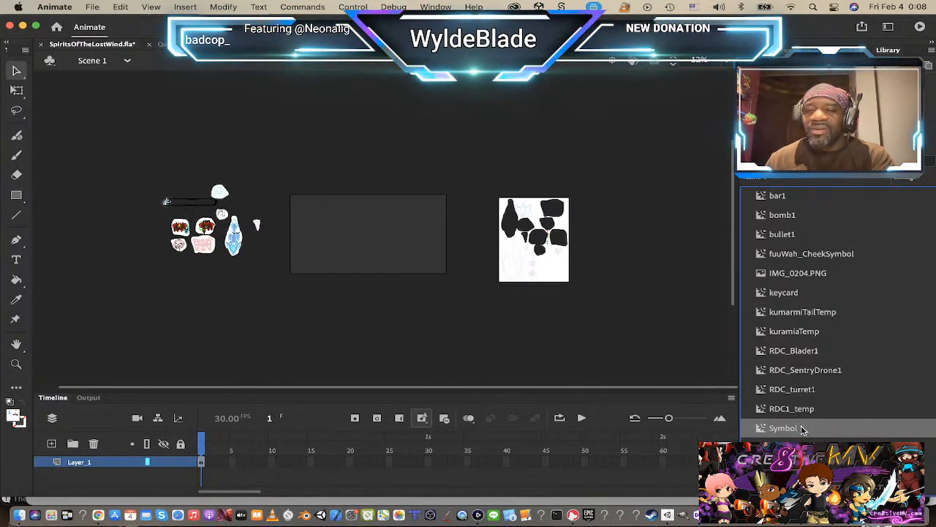
pyautogui.click(790, 350)
pyautogui.click(780, 262)
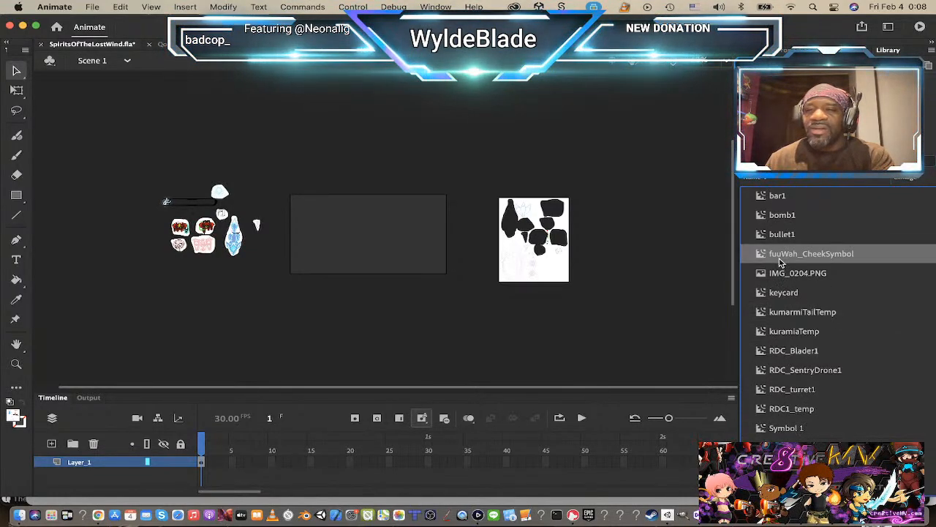
pyautogui.click(785, 275)
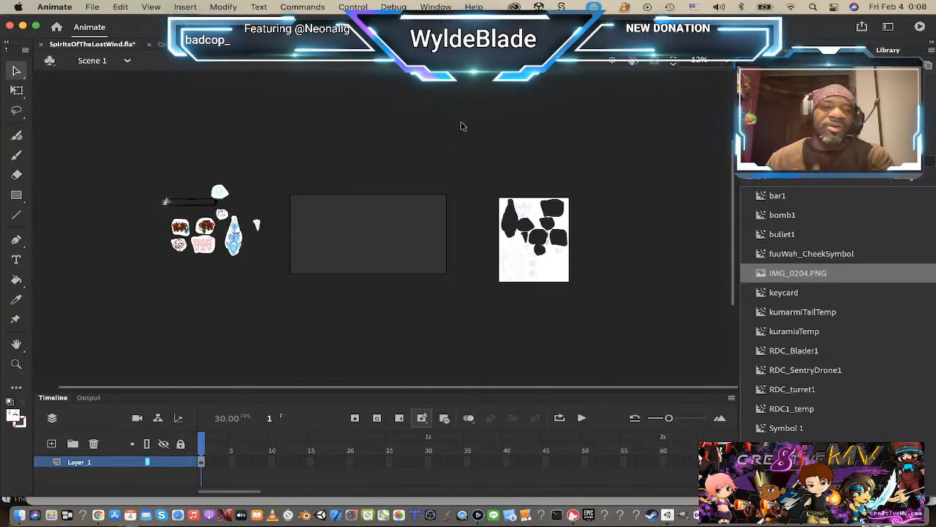
# Step: Bring IMG_0203.PNG from Finder's Downloads folder onto the stage of SpiritsOfTheLostWind.fla in Animate
pyautogui.press('super+Tab')
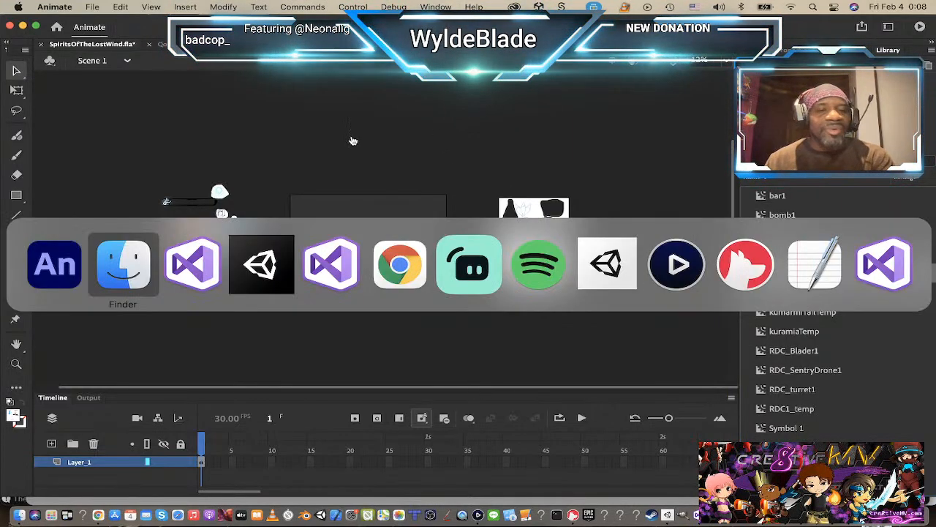
pyautogui.click(141, 277)
pyautogui.press('space')
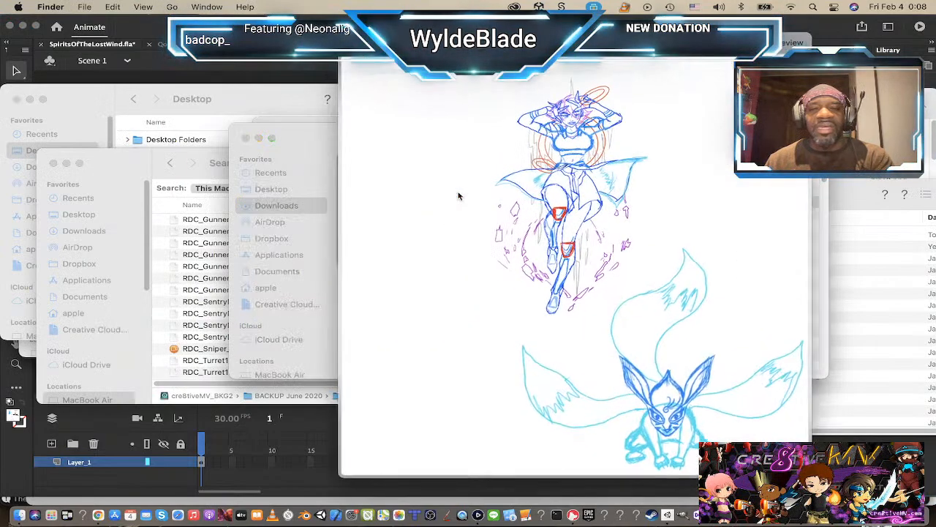
pyautogui.press('space')
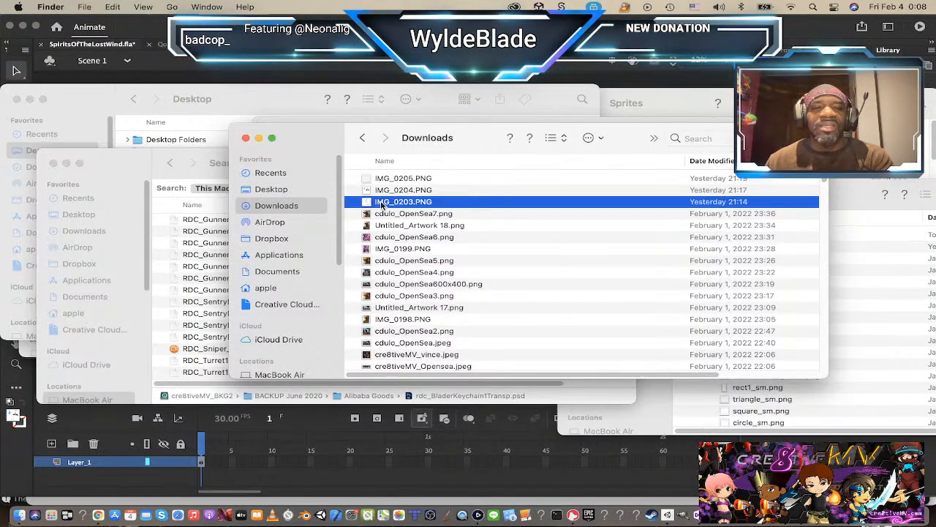
pyautogui.moveTo(375, 205); pyautogui.dragTo(602, 113)
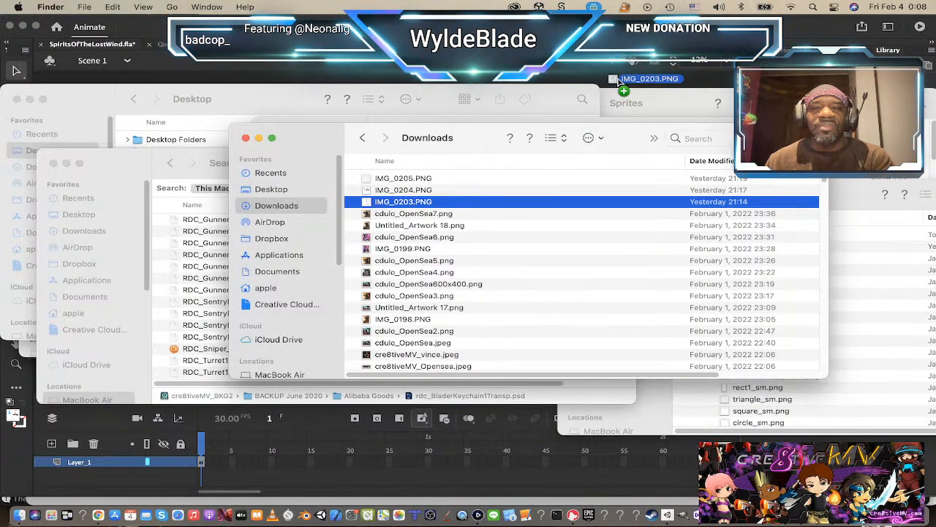
pyautogui.moveTo(619, 80); pyautogui.dragTo(619, 84)
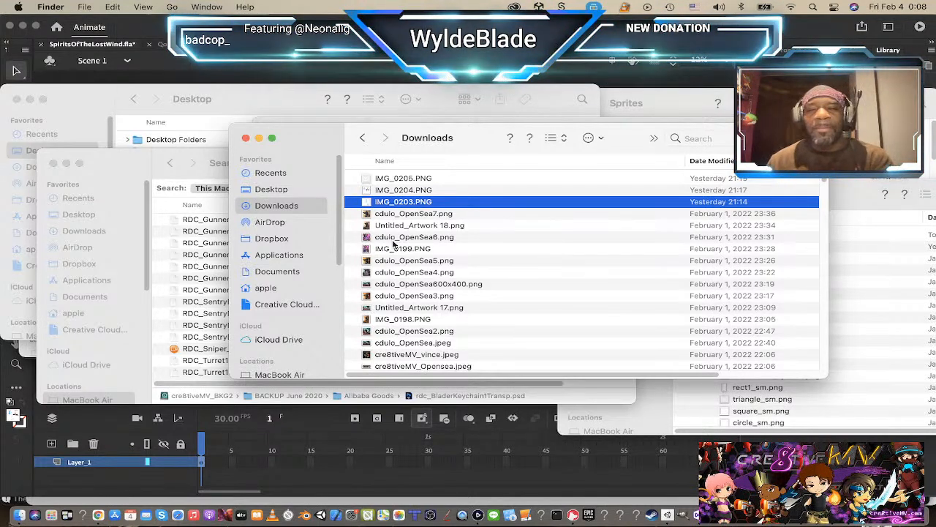
pyautogui.click(653, 76)
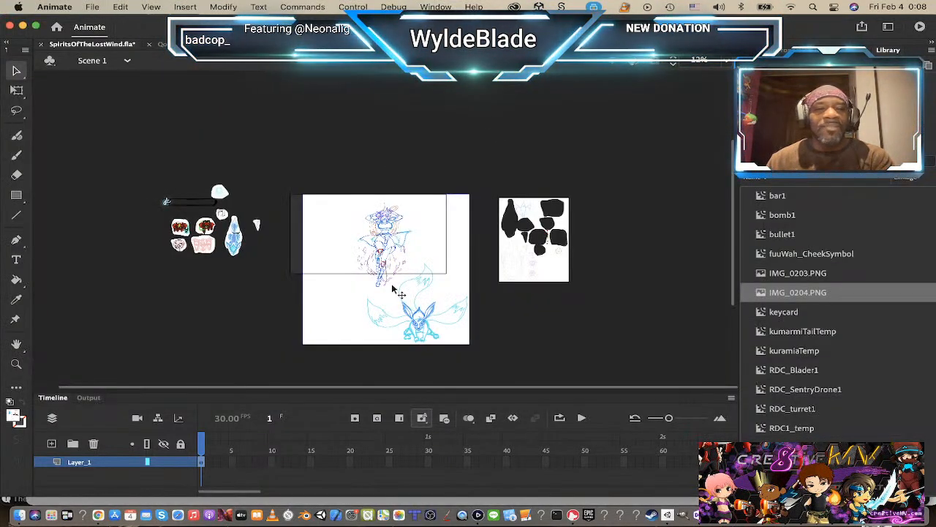
# Step: Break apart the imported IMG_0203.PNG sketch on the stage and deselect it
pyautogui.scroll(4, 376, 259)
pyautogui.scroll(-8, 386, 265)
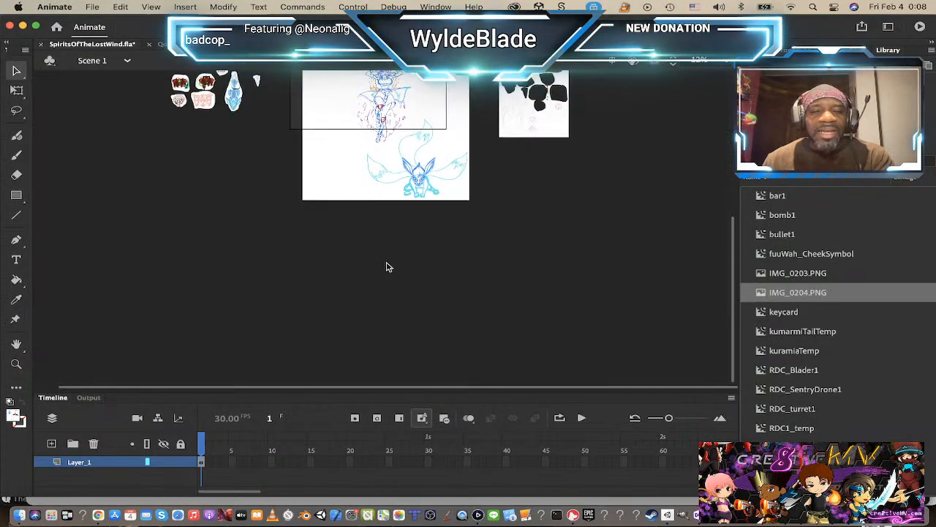
pyautogui.scroll(5, 391, 213)
pyautogui.click(368, 281)
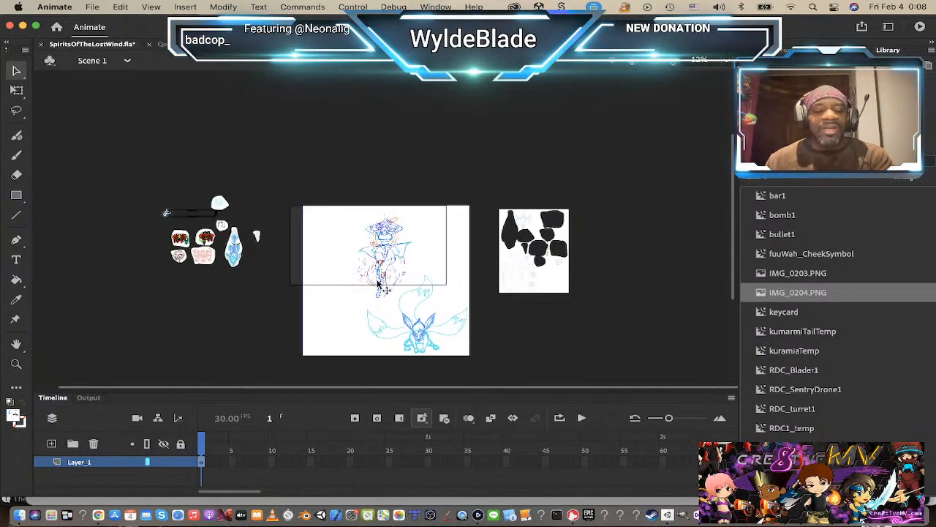
pyautogui.press('super+b')
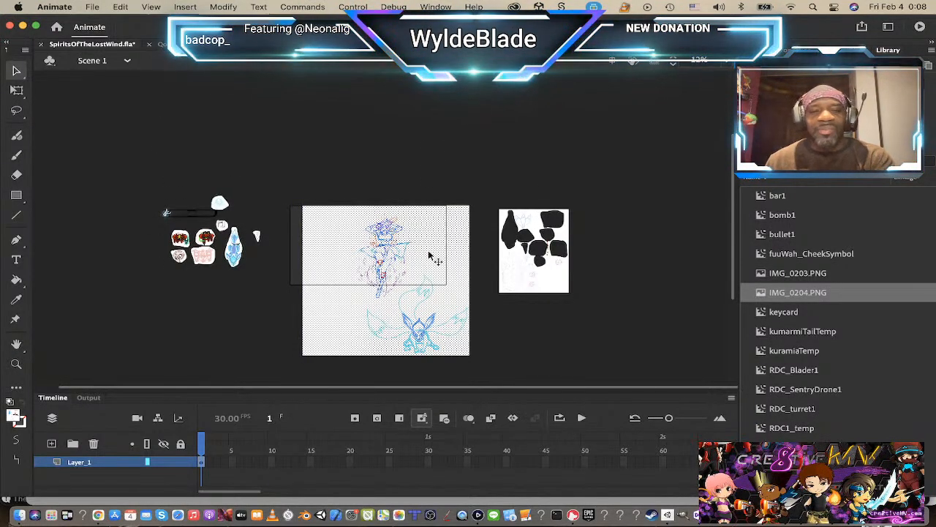
pyautogui.click(425, 166)
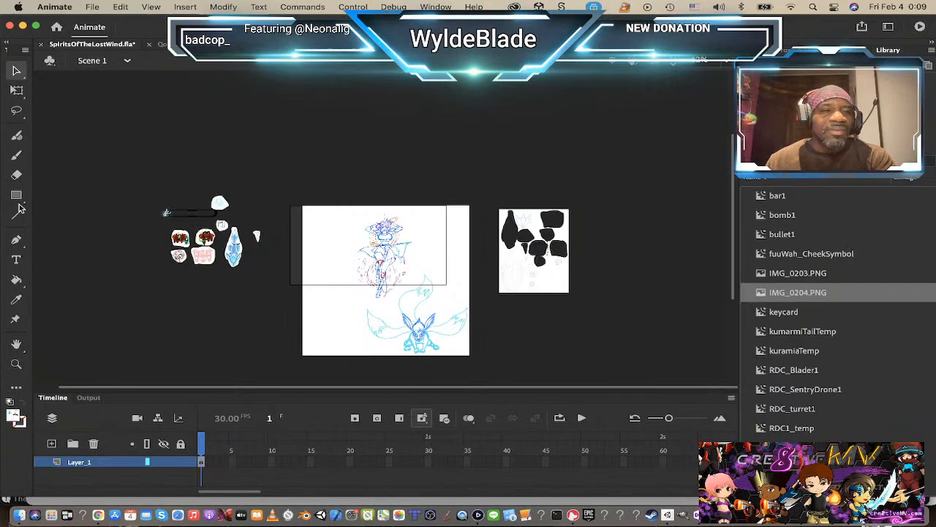
# Step: Select the floating human character in the sketch with a freehand Lasso outline that leaves out the three-tailed creature
pyautogui.click(17, 111)
pyautogui.moveTo(371, 301)
pyautogui.mouseDown()
pyautogui.moveTo(402, 293)
pyautogui.moveTo(417, 275)
pyautogui.moveTo(409, 217)
pyautogui.moveTo(375, 209)
pyautogui.moveTo(357, 279)
pyautogui.moveTo(375, 305)
pyautogui.mouseUp()
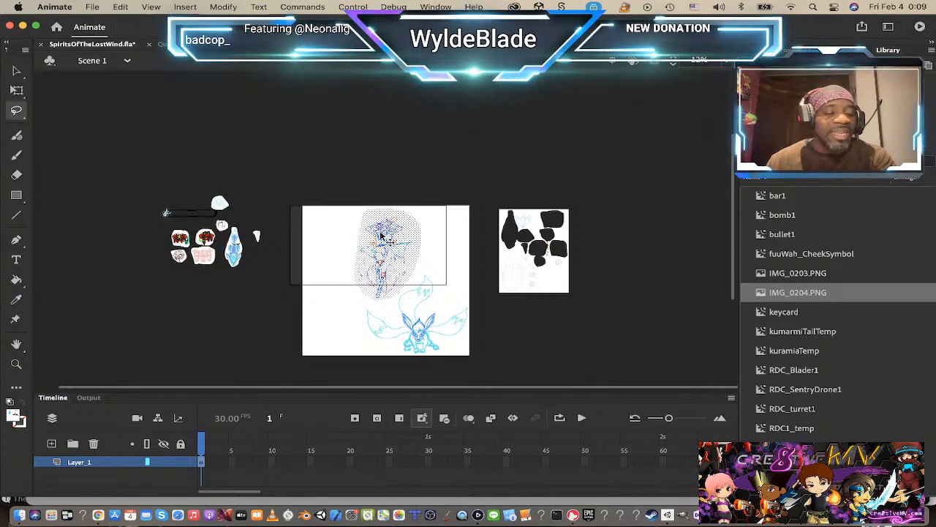
pyautogui.click(393, 190)
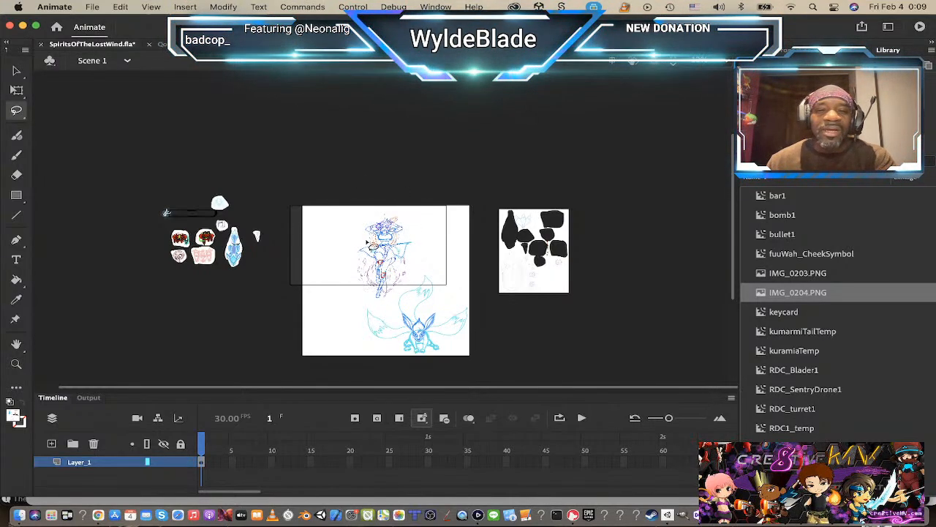
pyautogui.moveTo(382, 213)
pyautogui.mouseDown()
pyautogui.moveTo(353, 241)
pyautogui.moveTo(349, 270)
pyautogui.moveTo(358, 295)
pyautogui.moveTo(395, 306)
pyautogui.moveTo(414, 280)
pyautogui.moveTo(417, 228)
pyautogui.moveTo(378, 213)
pyautogui.mouseUp()
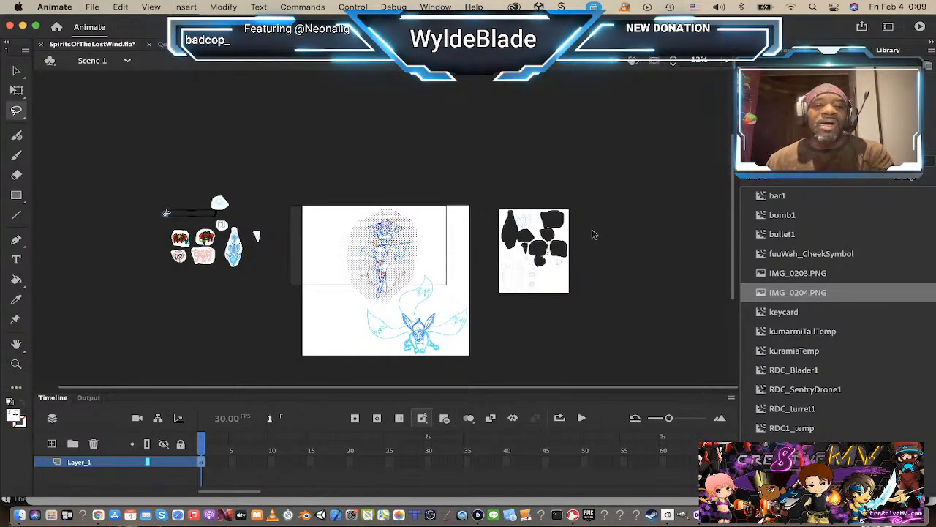
# Step: Start converting the lassoed human character into a symbol
pyautogui.press('super+d')
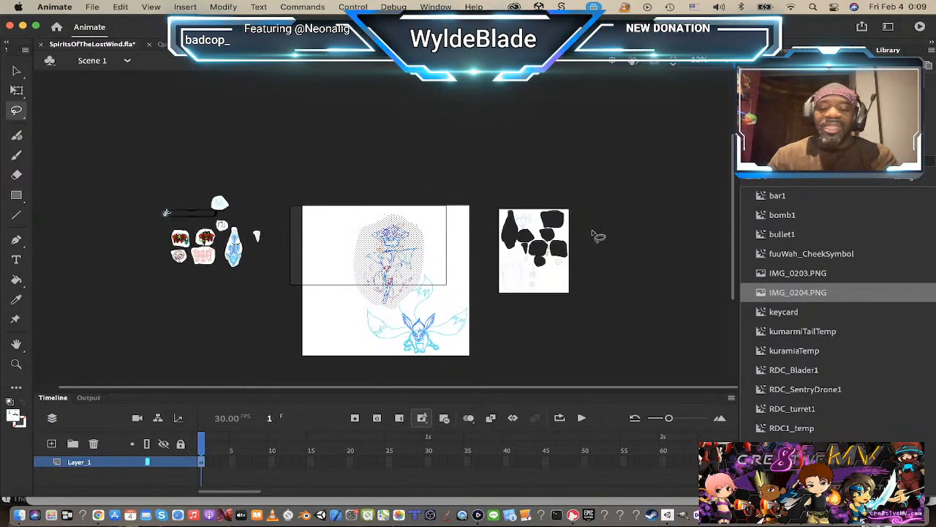
pyautogui.press('super+z')
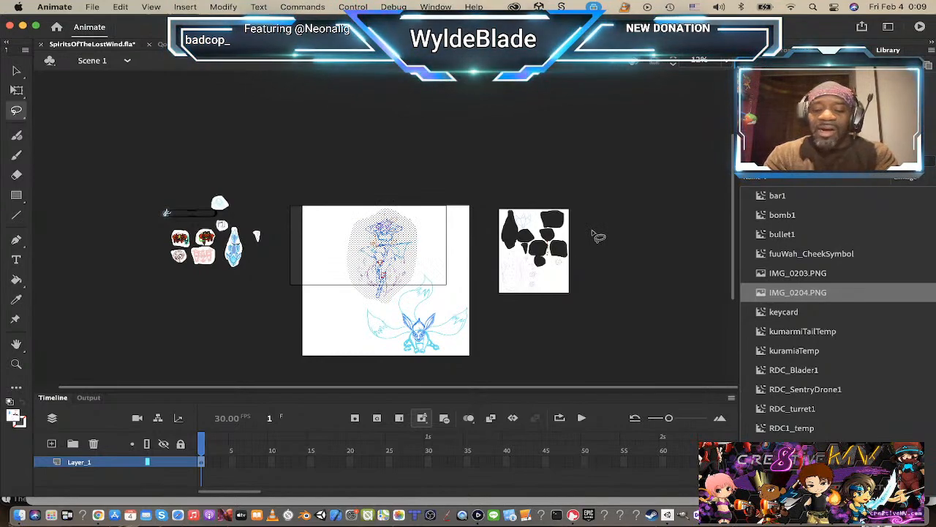
pyautogui.press('F8')
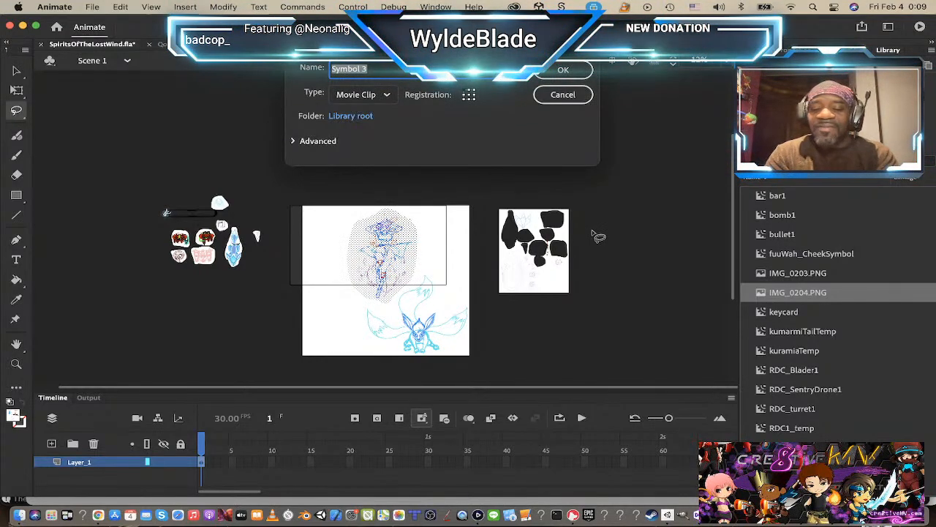
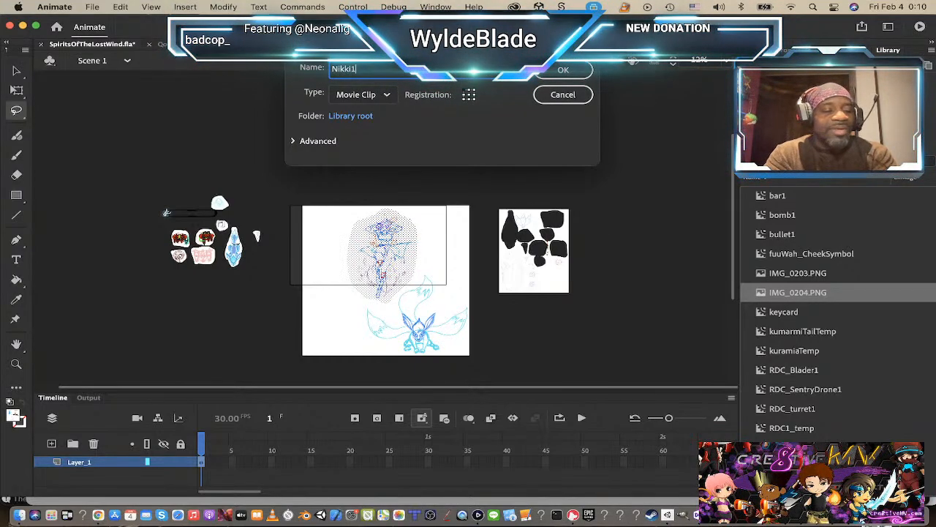
# Step: Convert the lassoed character sketch to a movie clip symbol named Nikki1 and clear the selection
pyautogui.press('Return')
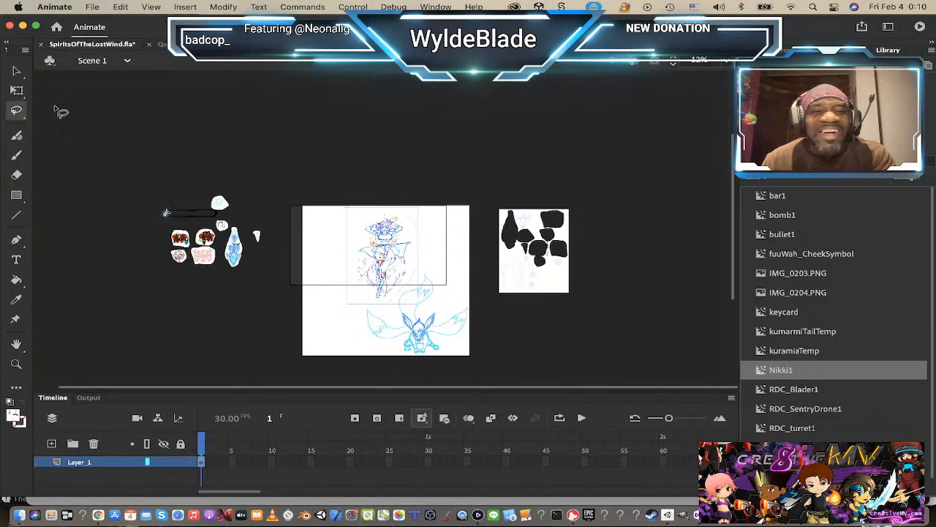
pyautogui.click(16, 70)
pyautogui.click(416, 333)
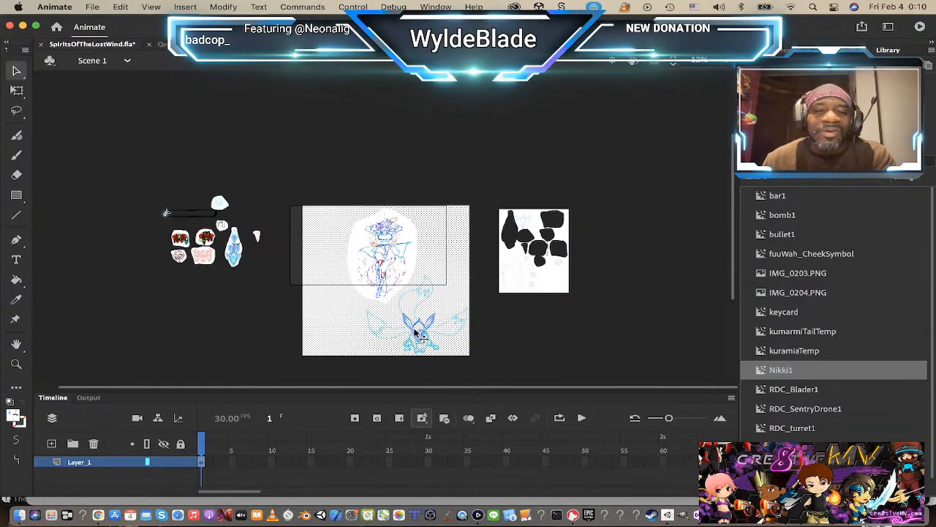
pyautogui.click(496, 333)
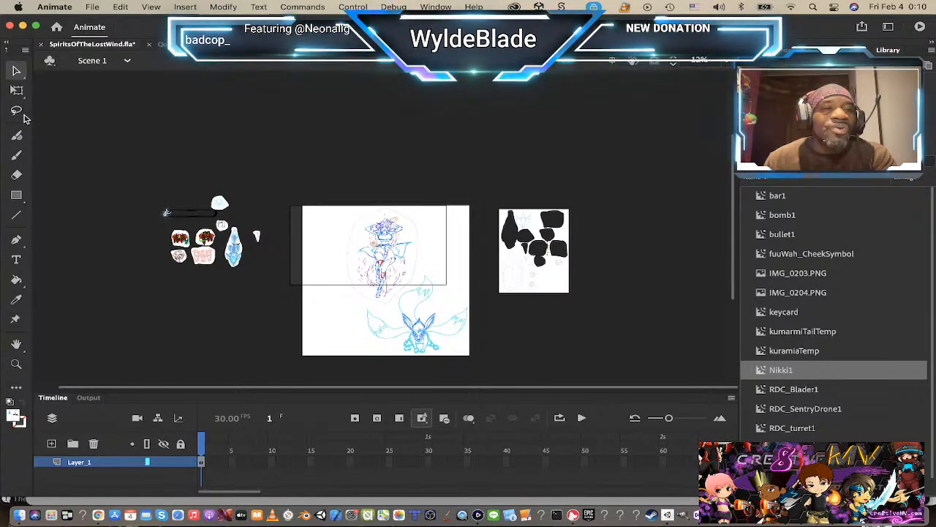
# Step: Lasso the multi-tailed fox sketch below the character and convert it to a movie clip symbol named kiramiaTemp_Menu
pyautogui.click(18, 111)
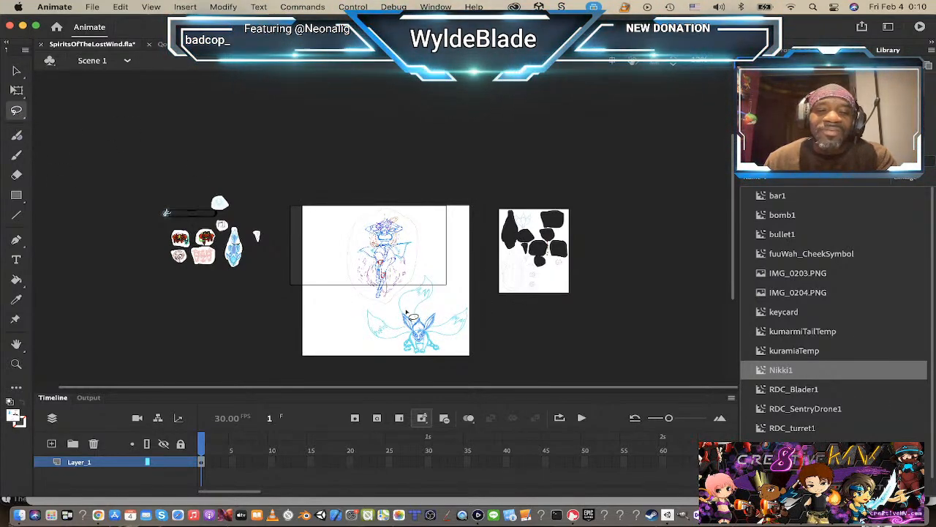
pyautogui.moveTo(390, 315)
pyautogui.mouseDown()
pyautogui.moveTo(352, 310)
pyautogui.moveTo(389, 359)
pyautogui.mouseUp()
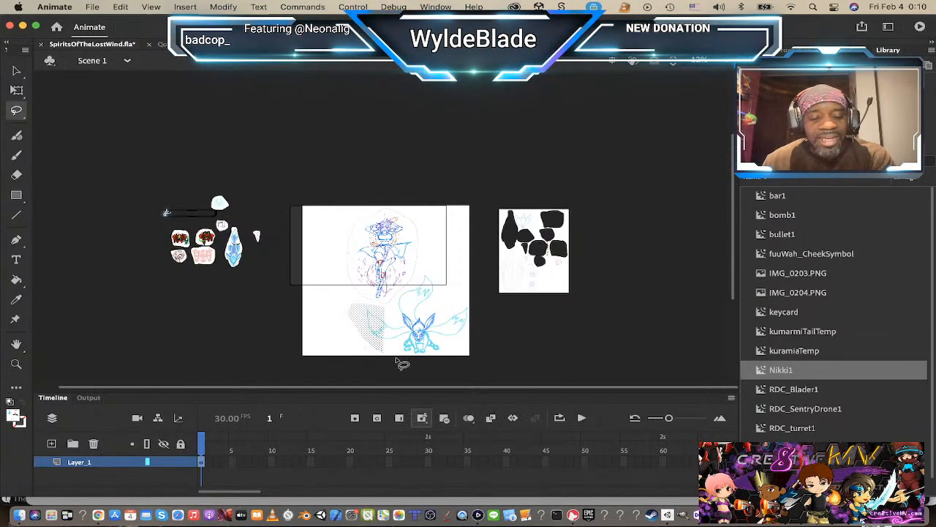
pyautogui.click(393, 353)
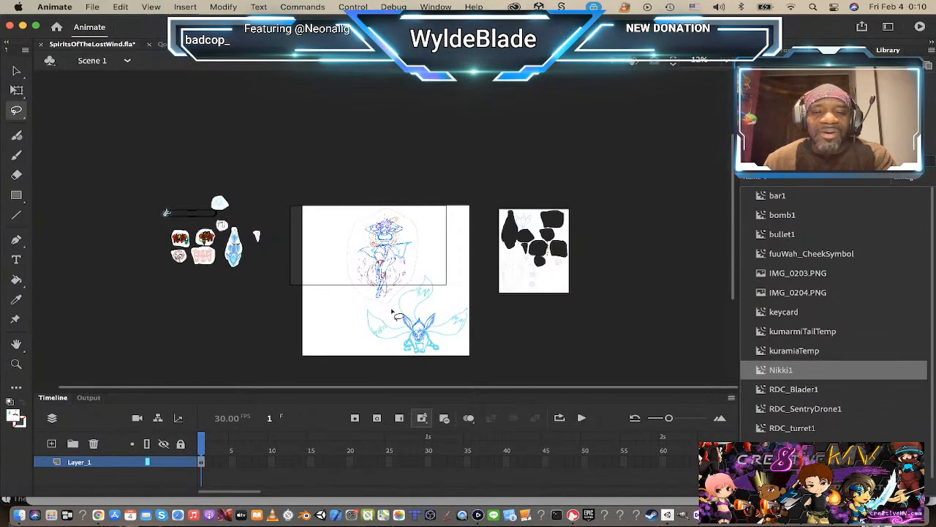
pyautogui.moveTo(389, 311)
pyautogui.mouseDown()
pyautogui.moveTo(357, 316)
pyautogui.moveTo(386, 355)
pyautogui.moveTo(417, 362)
pyautogui.moveTo(444, 365)
pyautogui.moveTo(481, 329)
pyautogui.moveTo(477, 307)
pyautogui.moveTo(430, 275)
pyautogui.moveTo(395, 319)
pyautogui.mouseUp()
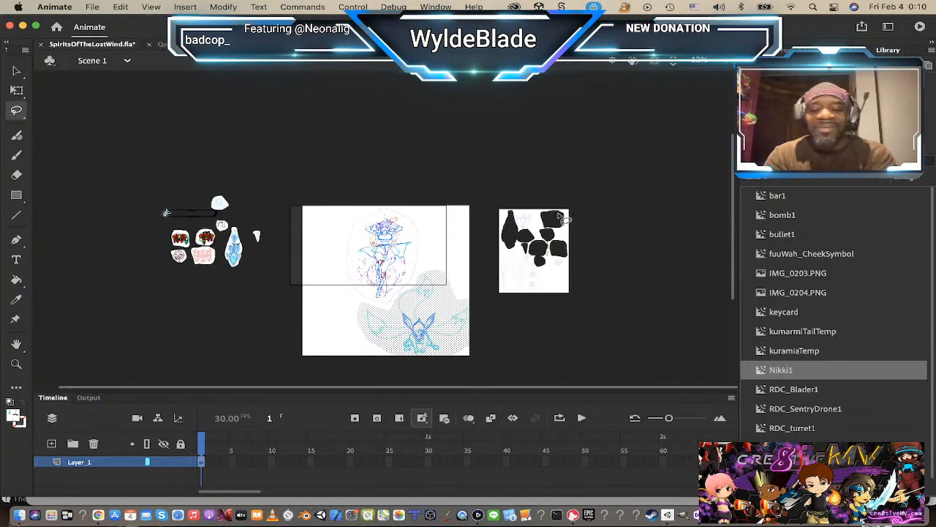
pyautogui.press('F8')
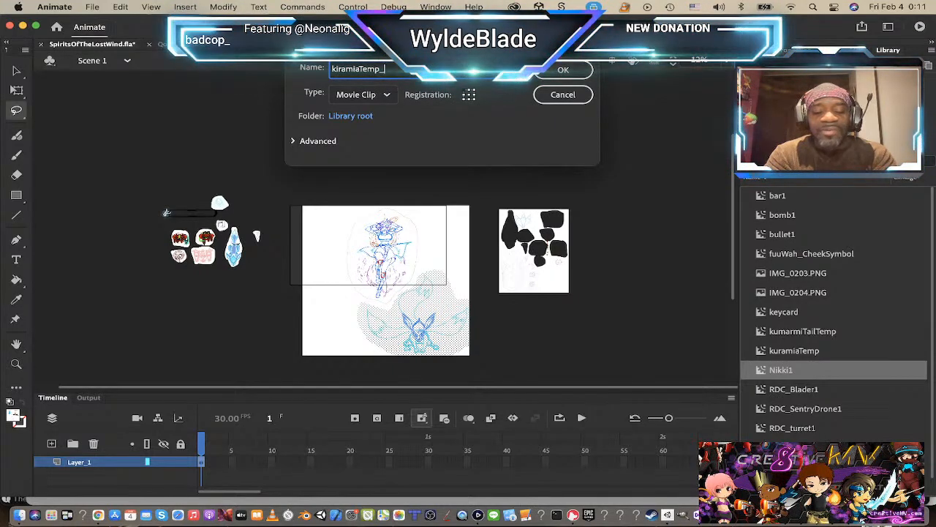
pyautogui.press('Return')
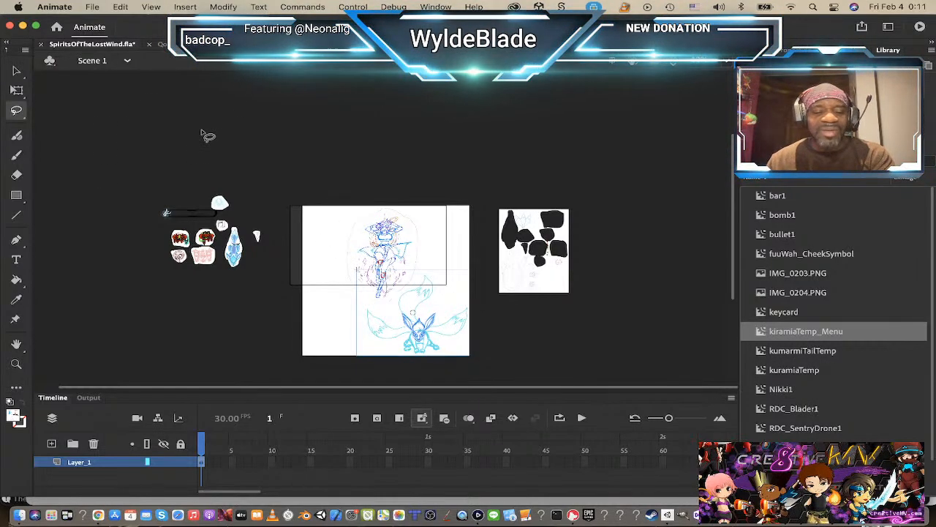
# Step: Switch to Unity and collapse the Scripts and Scenes folders in the project assets
pyautogui.press('super+Tab')
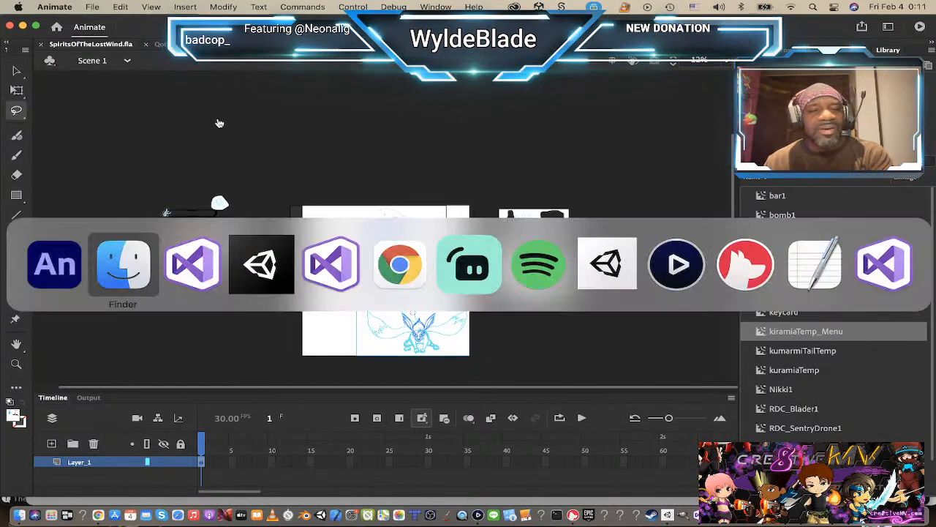
pyautogui.click(265, 262)
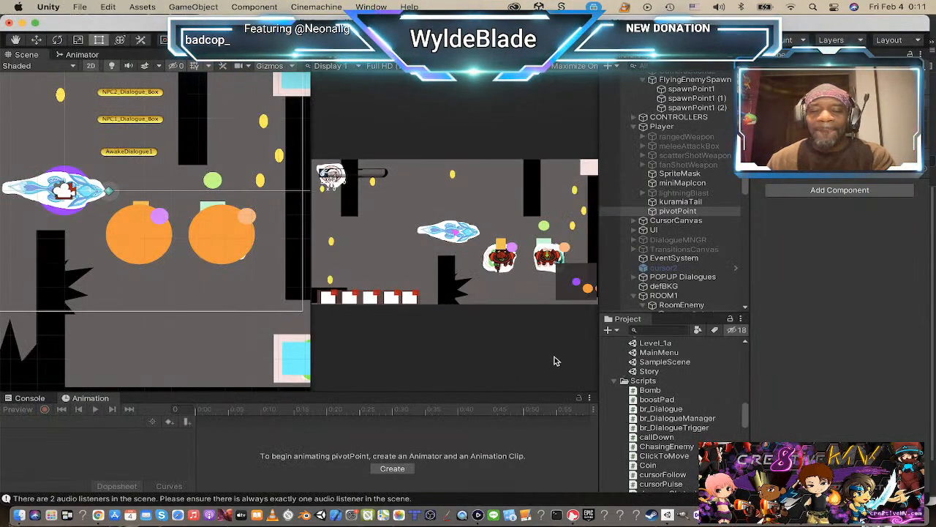
pyautogui.scroll(-3, 681, 376)
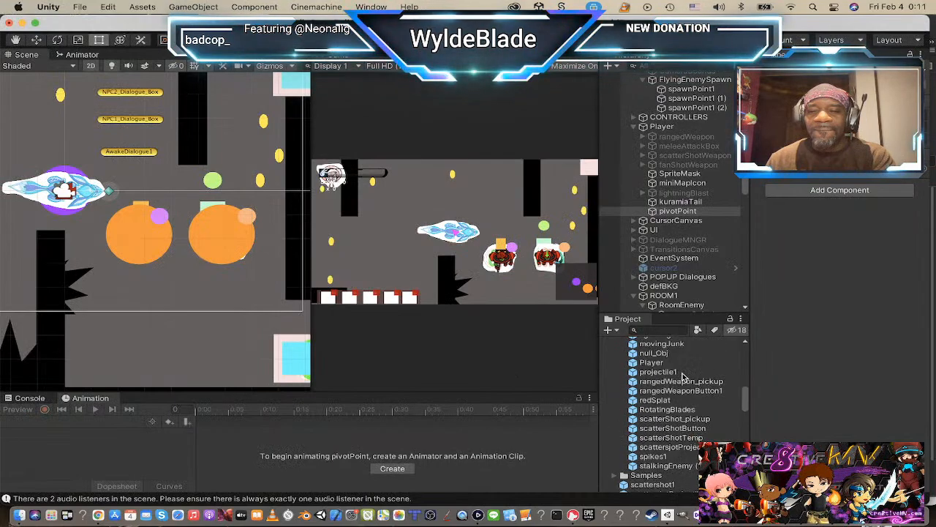
pyautogui.scroll(5, 657, 377)
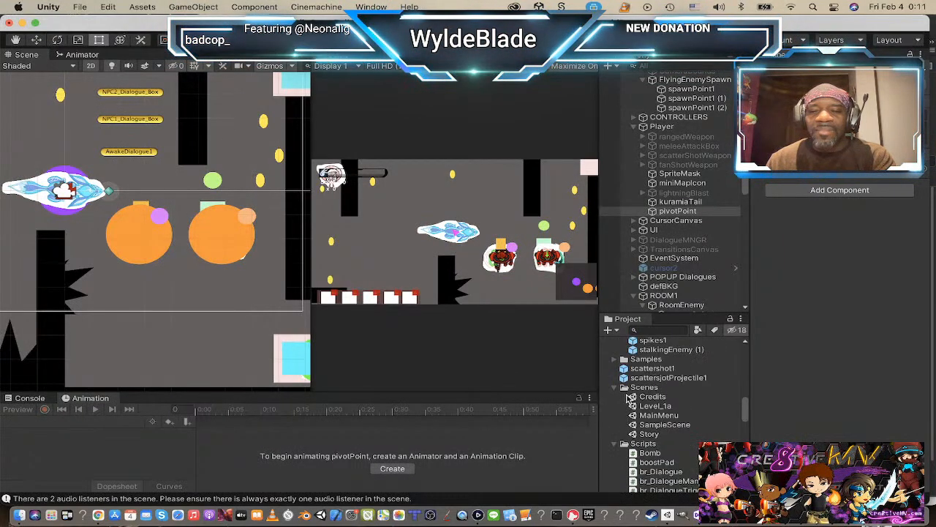
pyautogui.click(616, 444)
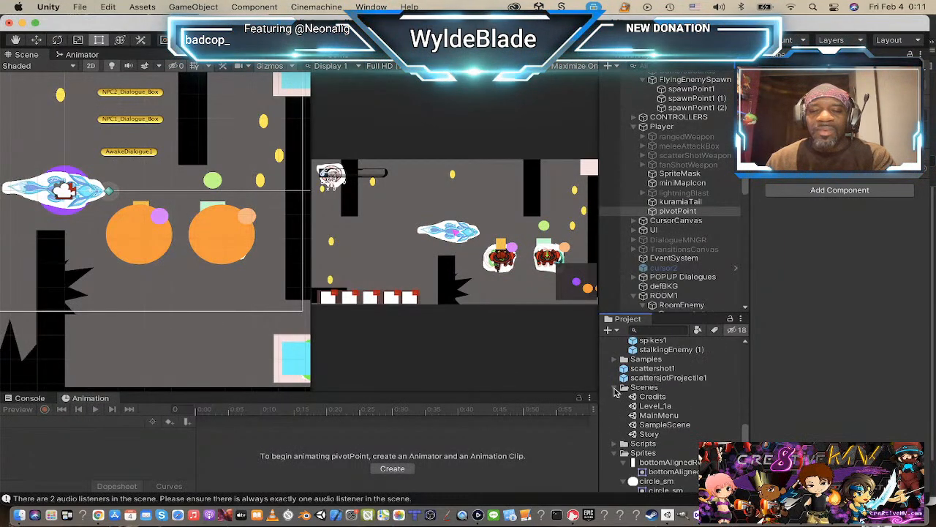
pyautogui.click(615, 387)
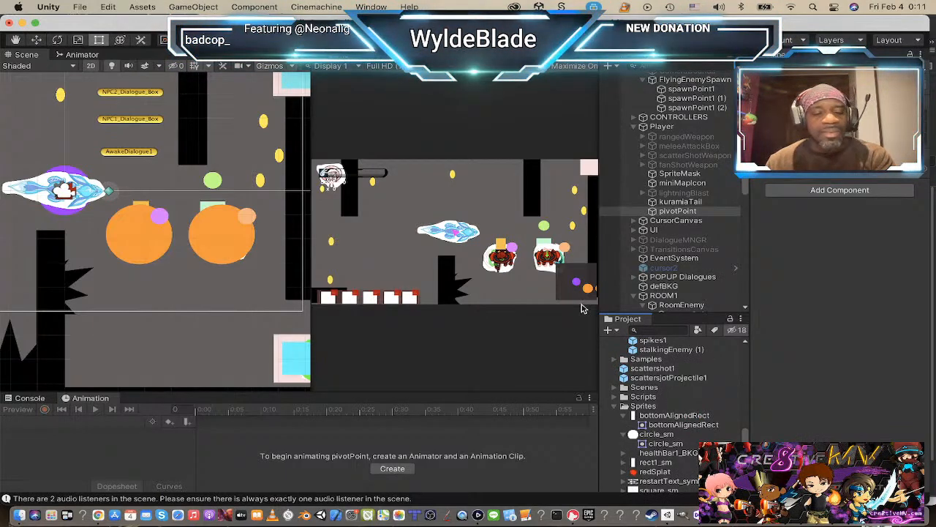
# Step: Switch back to Animate and deselect the fox symbol on the stage
pyautogui.press('super+Tab')
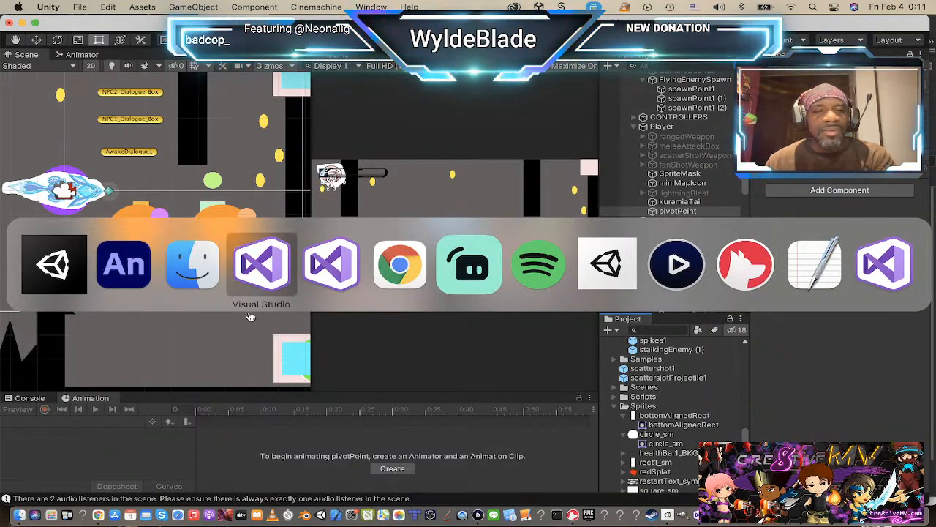
pyautogui.click(115, 269)
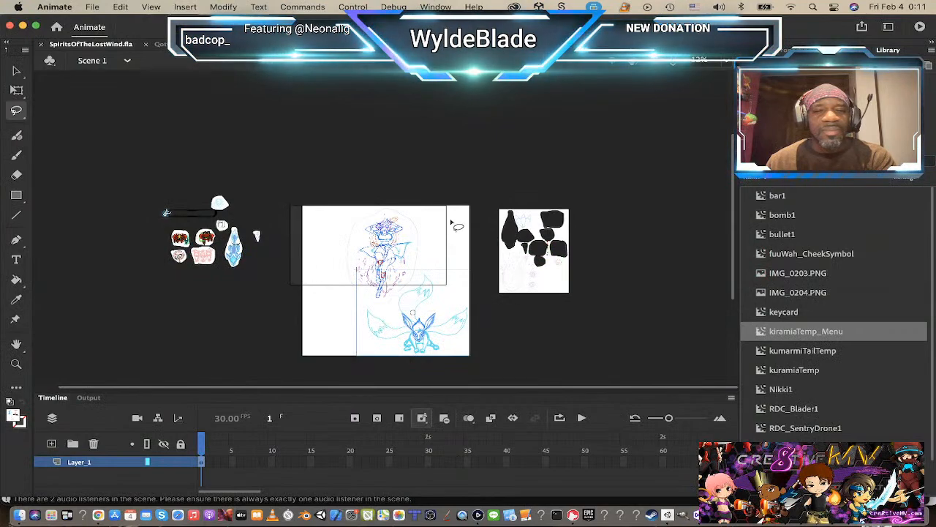
pyautogui.rightClick(384, 176)
pyautogui.click(322, 159)
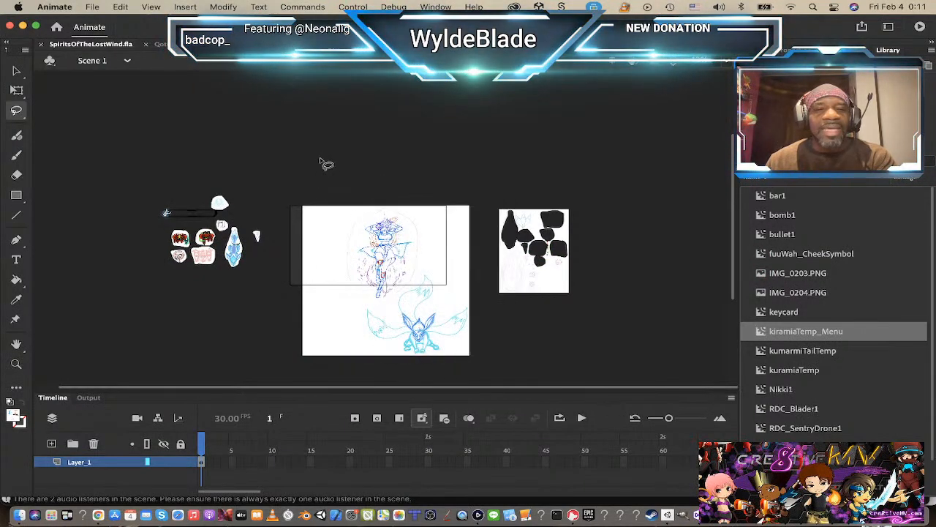
# Step: Export the Nikki1 character symbol as a PNG sequence named Nikki1_menuTEmp in the TempGFX folder
pyautogui.press('v')
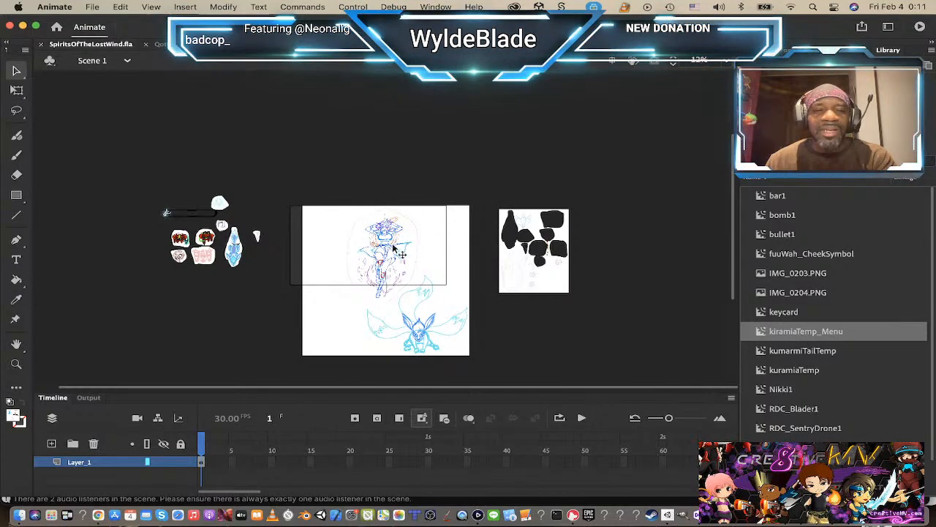
pyautogui.click(395, 249)
pyautogui.rightClick(395, 249)
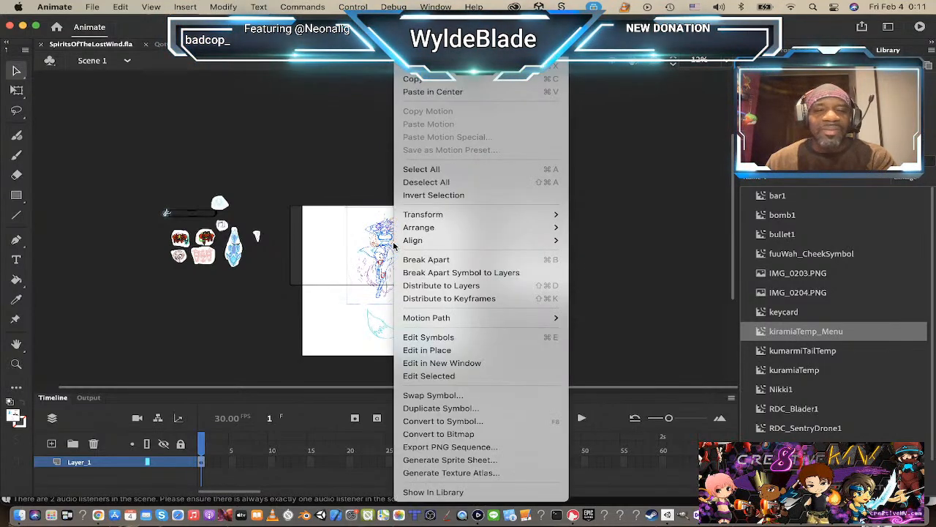
pyautogui.click(422, 448)
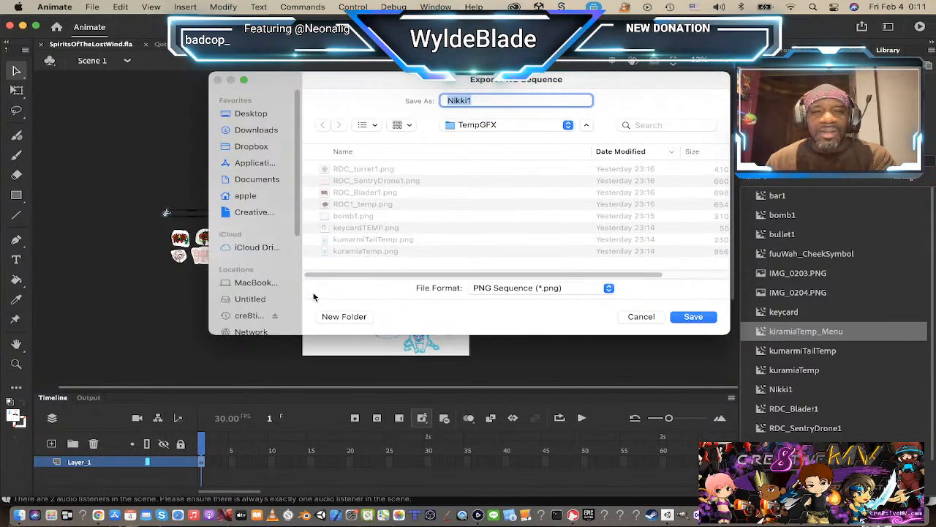
pyautogui.click(489, 101)
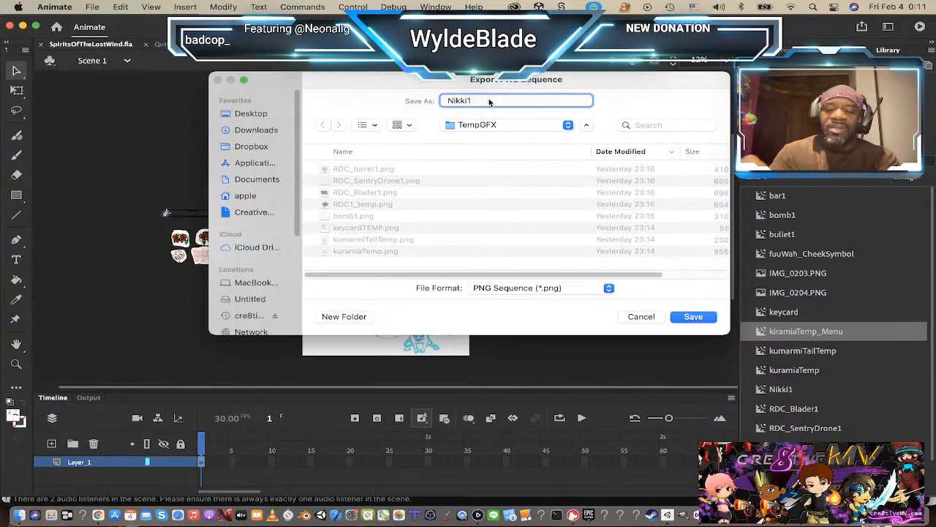
pyautogui.write('_menu')
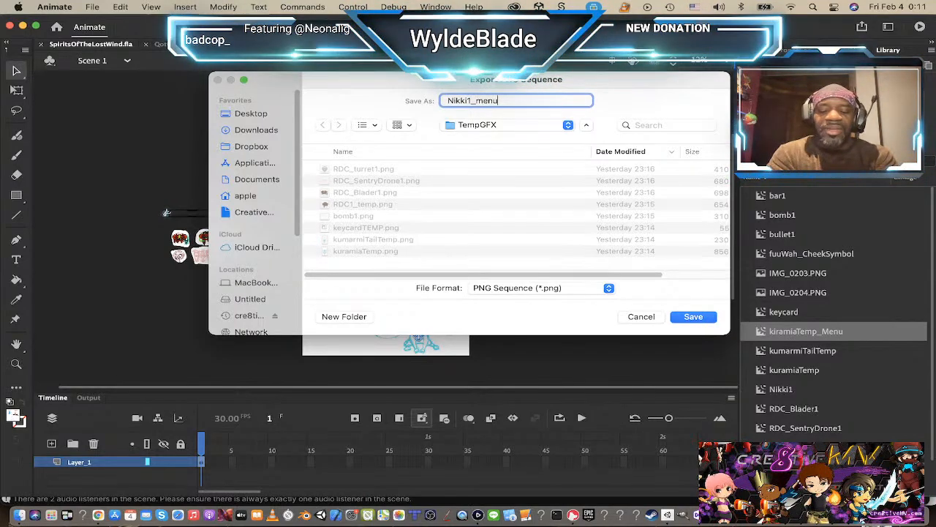
pyautogui.write('Temp')
pyautogui.press('Return')
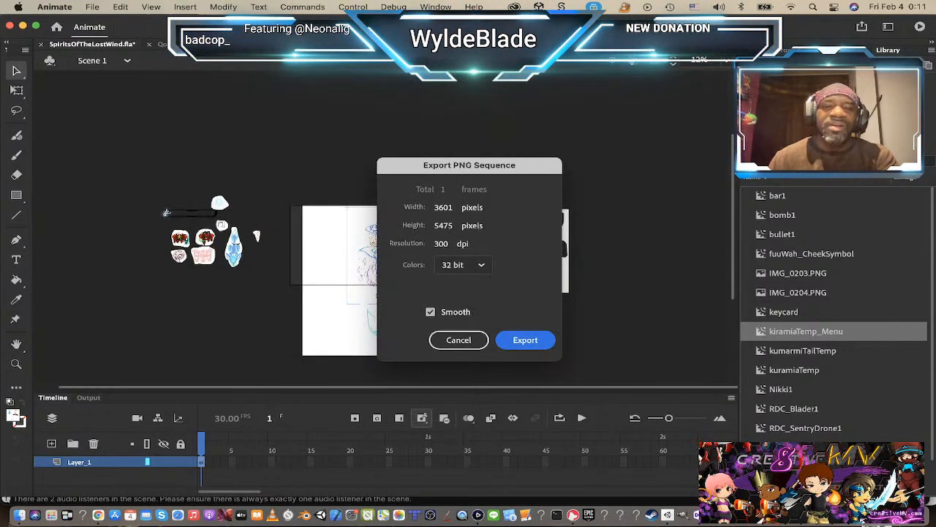
pyautogui.click(539, 341)
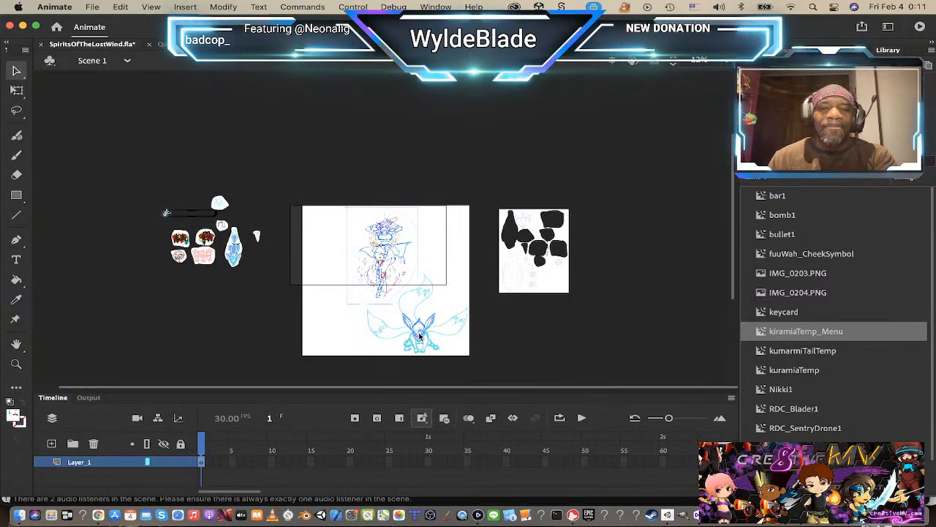
# Step: Export the fox symbol as a PNG sequence named kiramiaTemp_Menu in the TempGFX folder
pyautogui.click(418, 331)
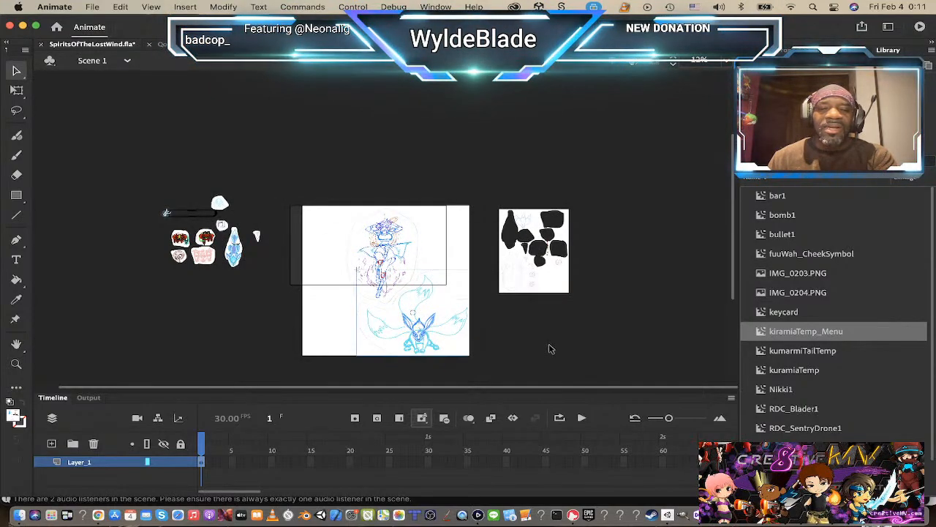
pyautogui.rightClick(423, 337)
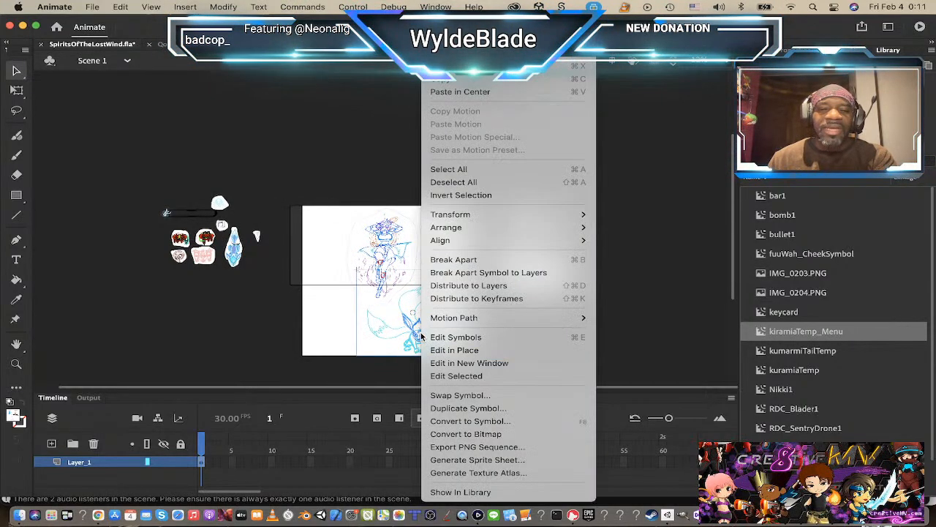
pyautogui.click(479, 447)
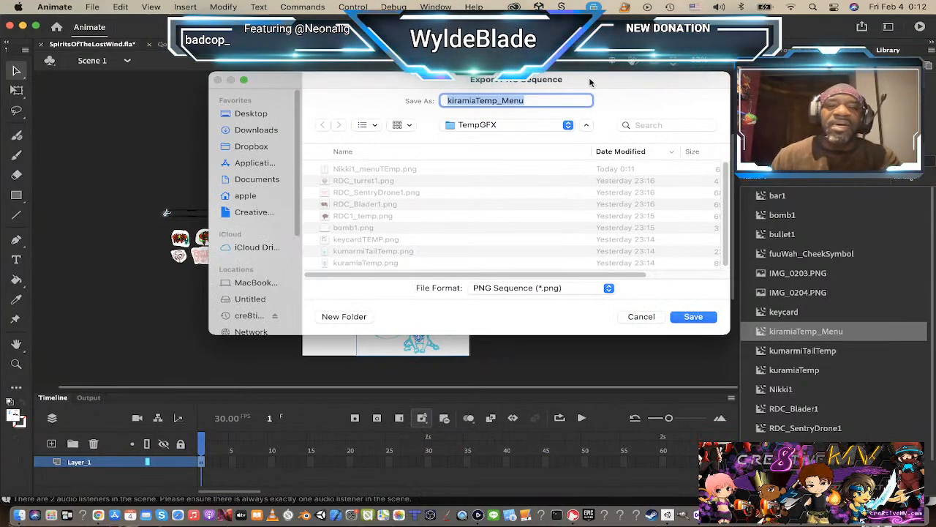
pyautogui.click(699, 320)
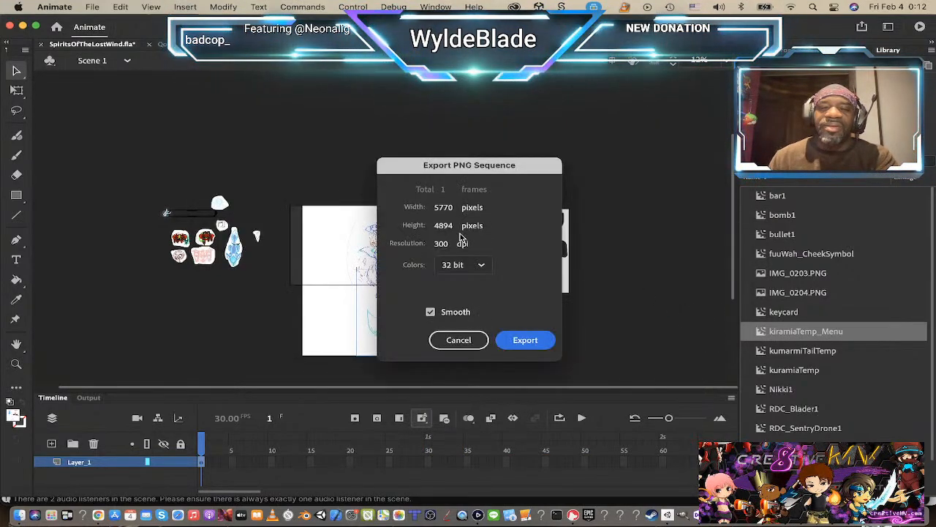
pyautogui.click(524, 340)
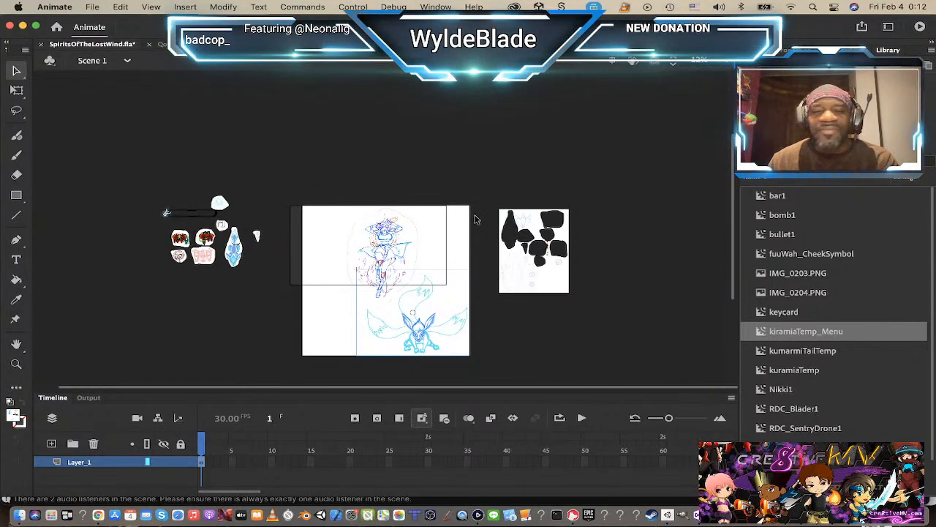
# Step: Switch to Unity, collapse the Prefabs folder and expand the Scenes folder in the project assets
pyautogui.press('super+Tab')
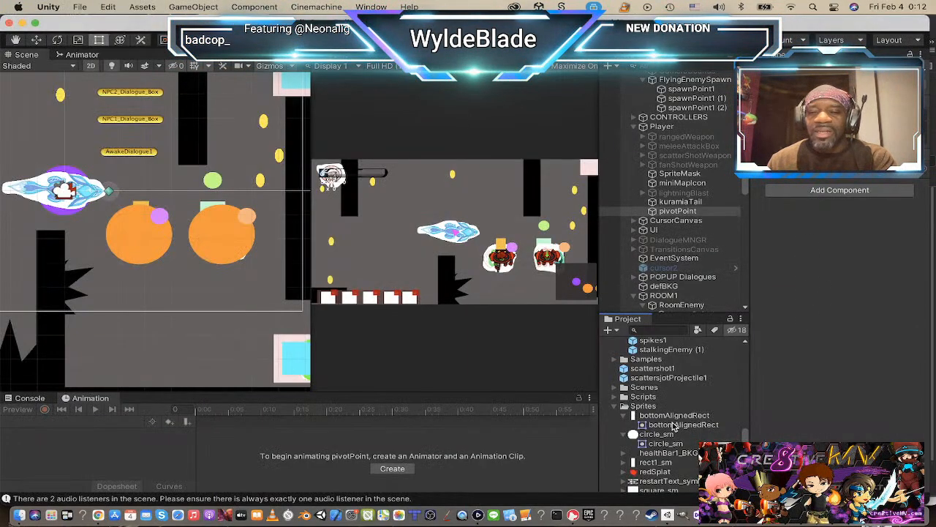
pyautogui.scroll(15, 677, 420)
pyautogui.scroll(-15, 677, 415)
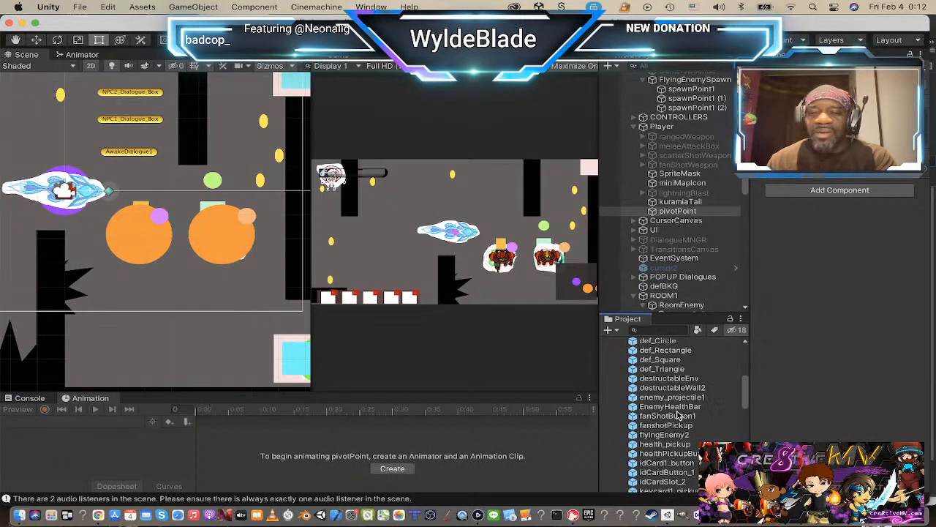
pyautogui.scroll(15, 677, 414)
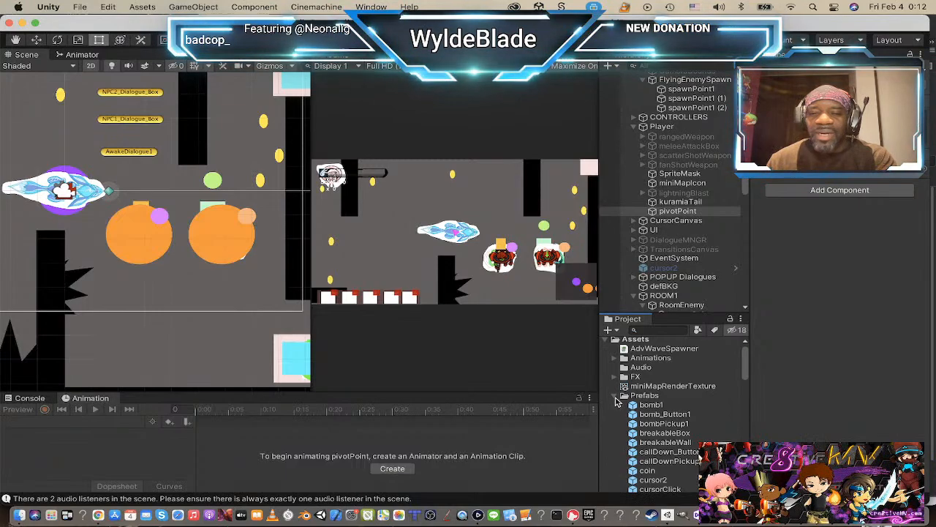
pyautogui.click(614, 396)
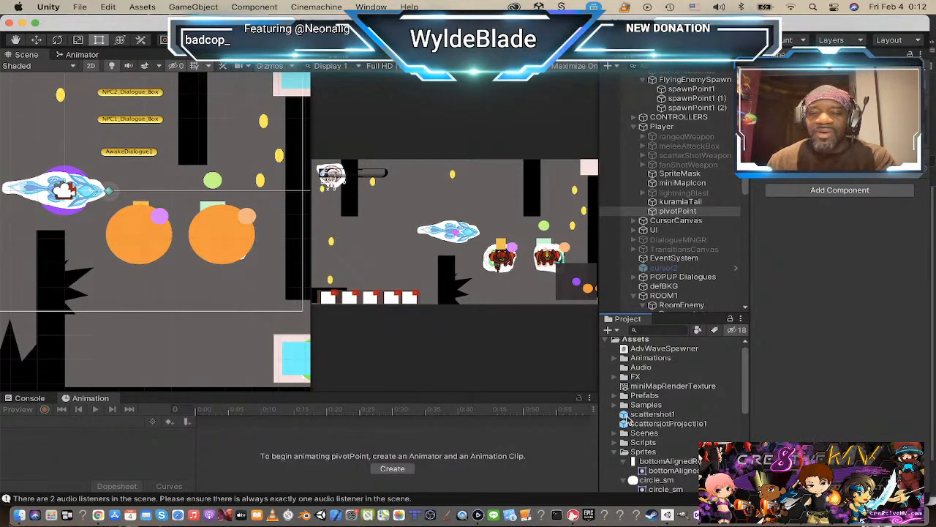
pyautogui.click(615, 433)
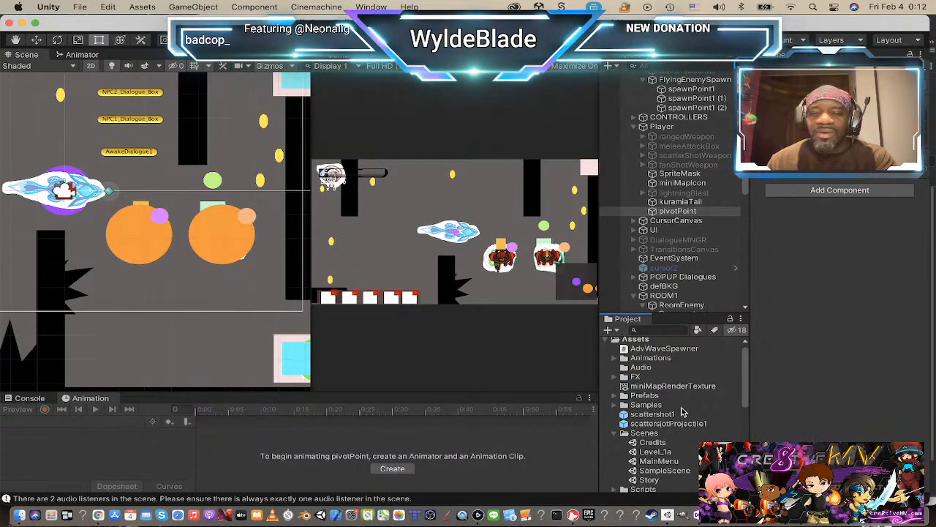
# Step: Open the MainMenu scene from the Scenes folder and frame its menu canvas in the Scene view
pyautogui.scroll(-3, 666, 406)
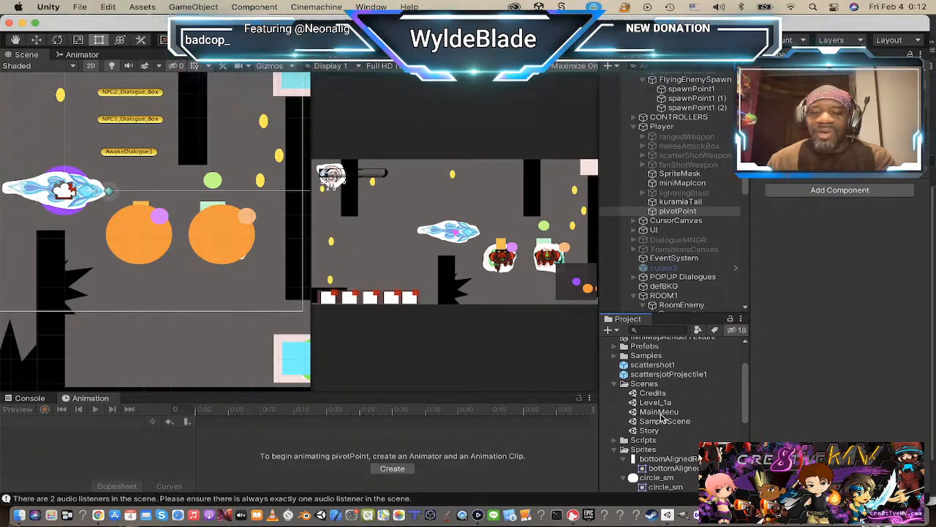
pyautogui.doubleClick(661, 413)
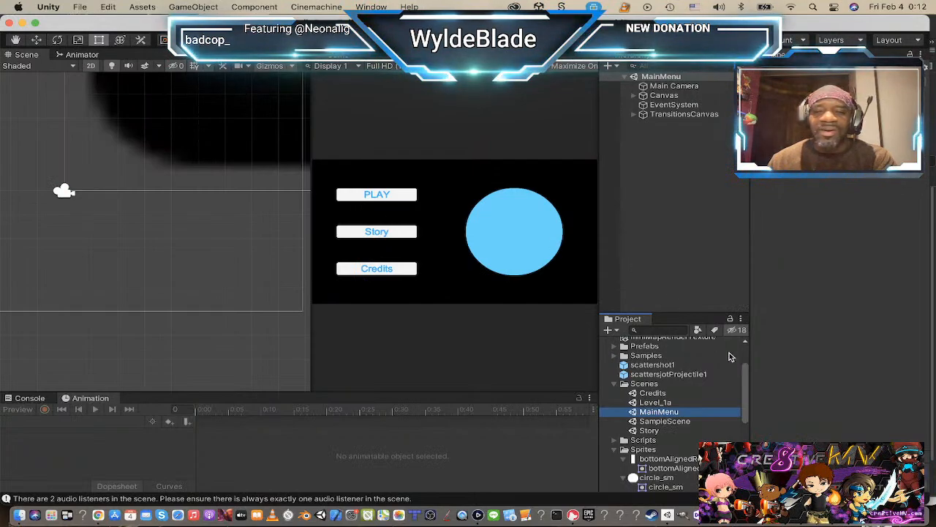
pyautogui.scroll(-3, 181, 195)
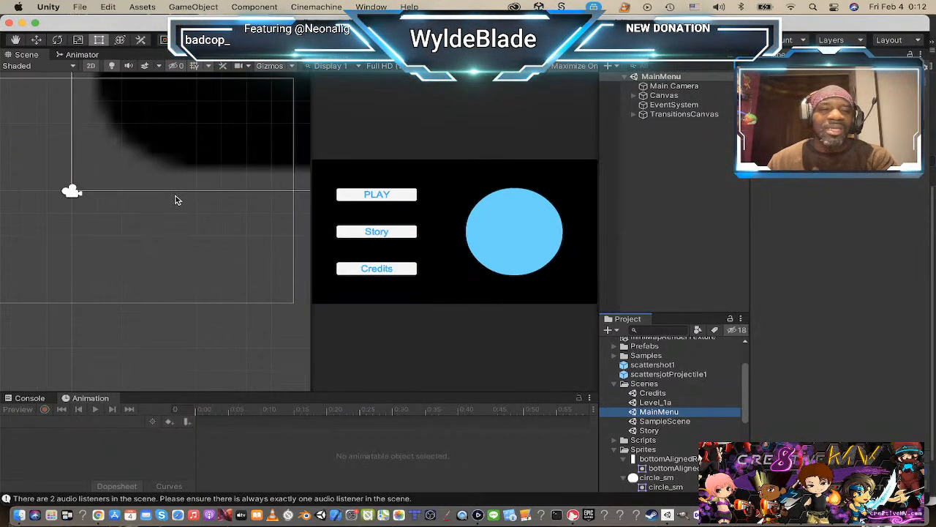
pyautogui.scroll(-5, 188, 186)
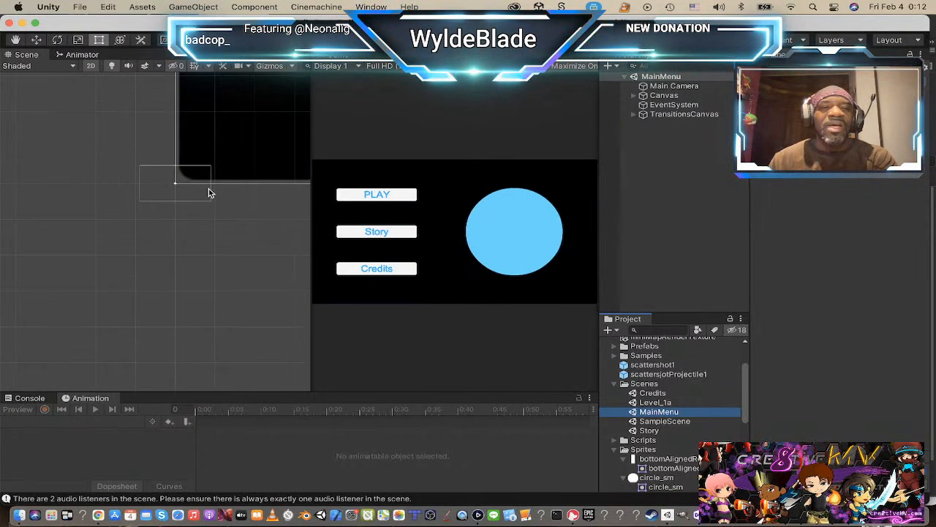
pyautogui.moveTo(207, 190); pyautogui.dragTo(139, 314, button='middle')
pyautogui.scroll(-5, 242, 213)
pyautogui.moveTo(244, 211); pyautogui.dragTo(5, 393, button='middle')
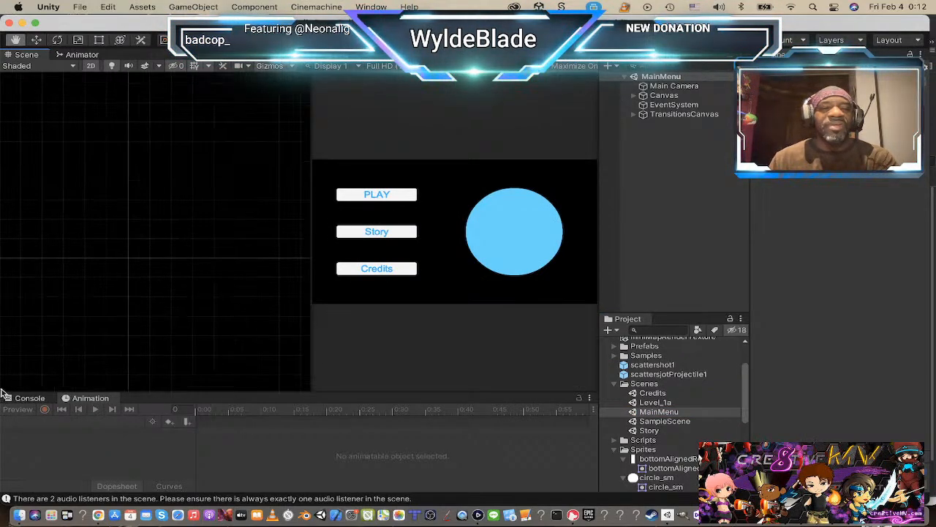
pyautogui.scroll(-3, 160, 264)
pyautogui.scroll(-10, 161, 264)
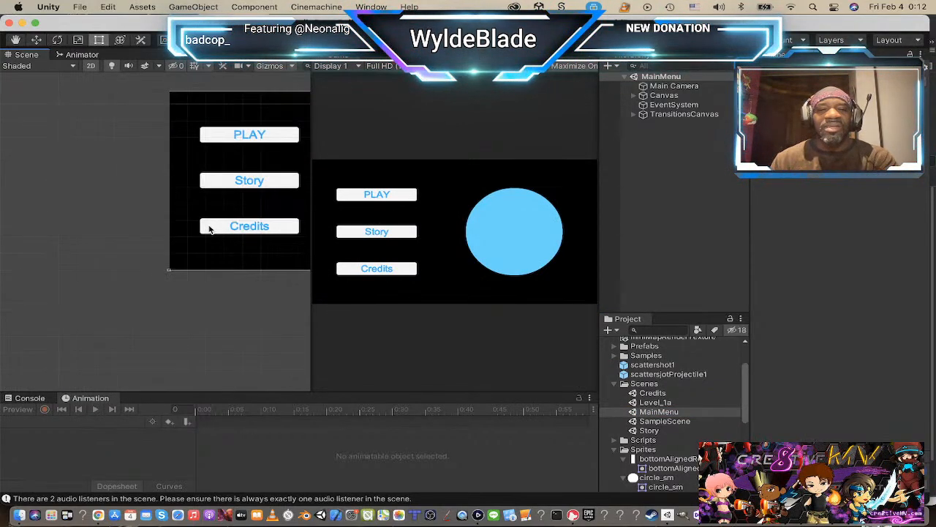
pyautogui.moveTo(235, 224); pyautogui.dragTo(36, 261, button='middle')
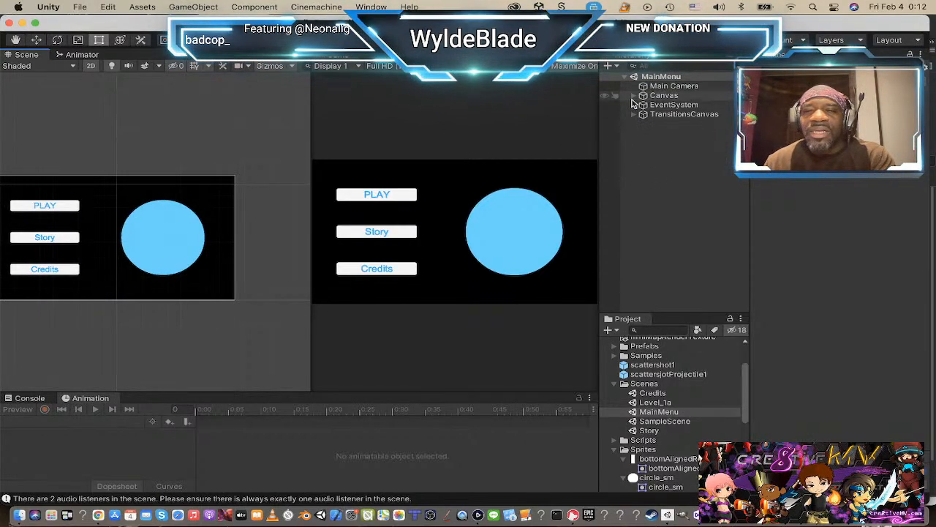
# Step: Expand the Canvas in the hierarchy and rename its Image object as Nikki
pyautogui.click(635, 95)
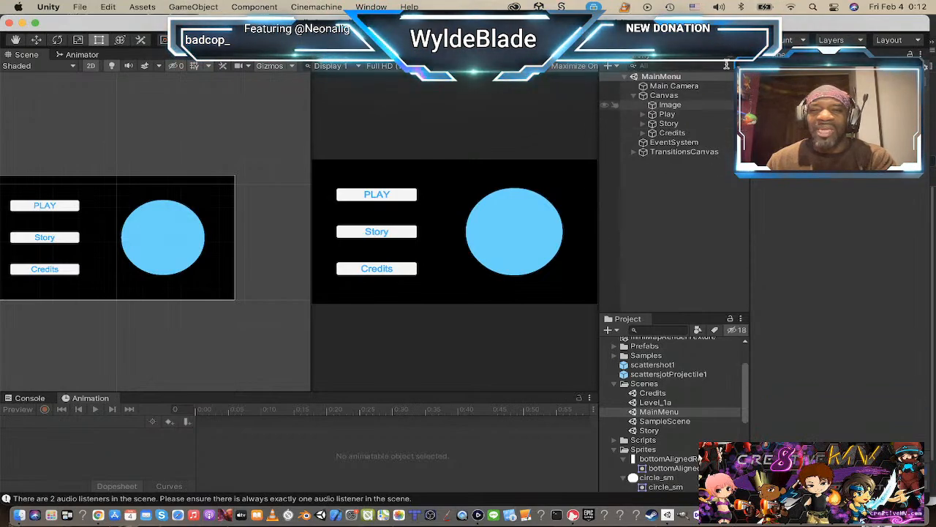
pyautogui.click(662, 106)
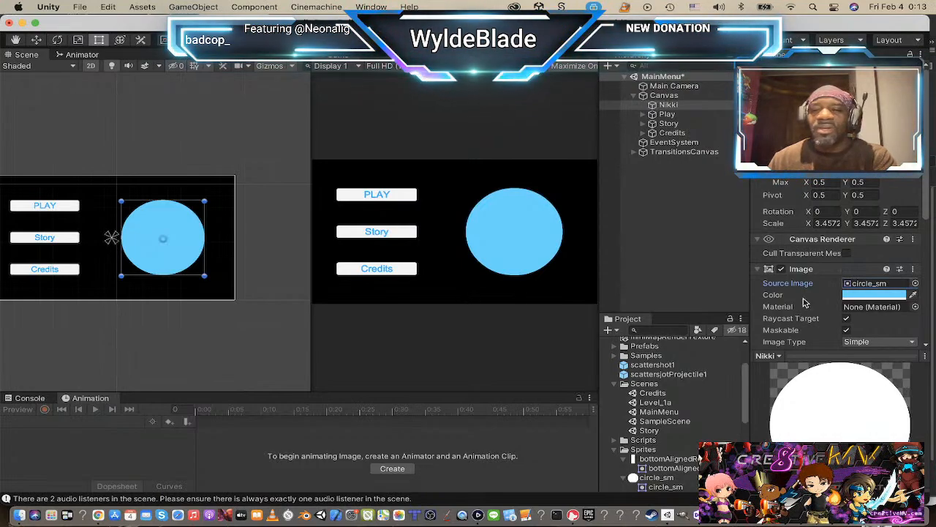
# Step: Search the available sprites for "nikki" as the source image of the Nikki object
pyautogui.click(916, 284)
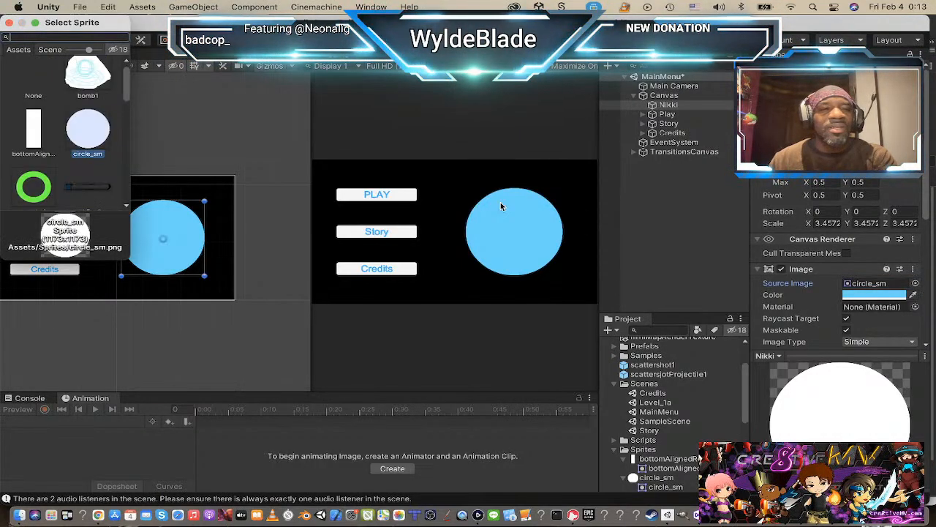
pyautogui.scroll(-10, 71, 119)
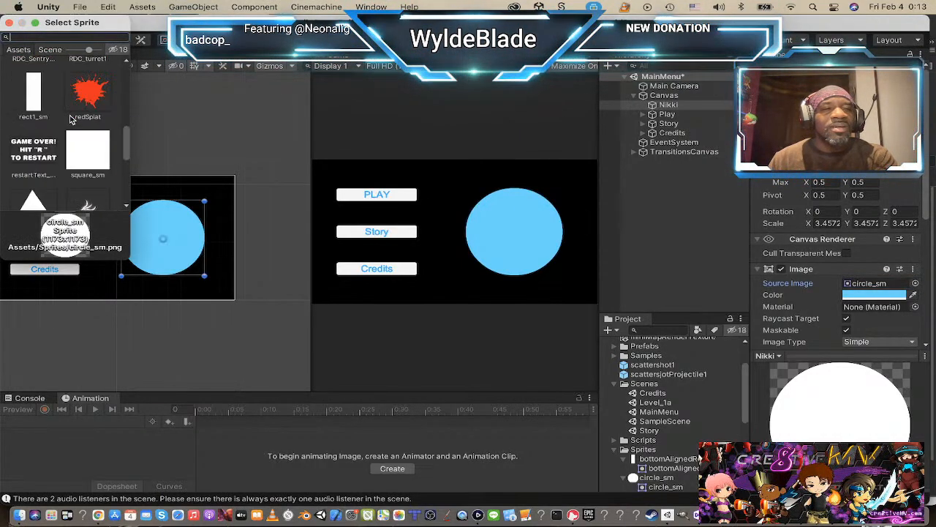
pyautogui.write('nikki')
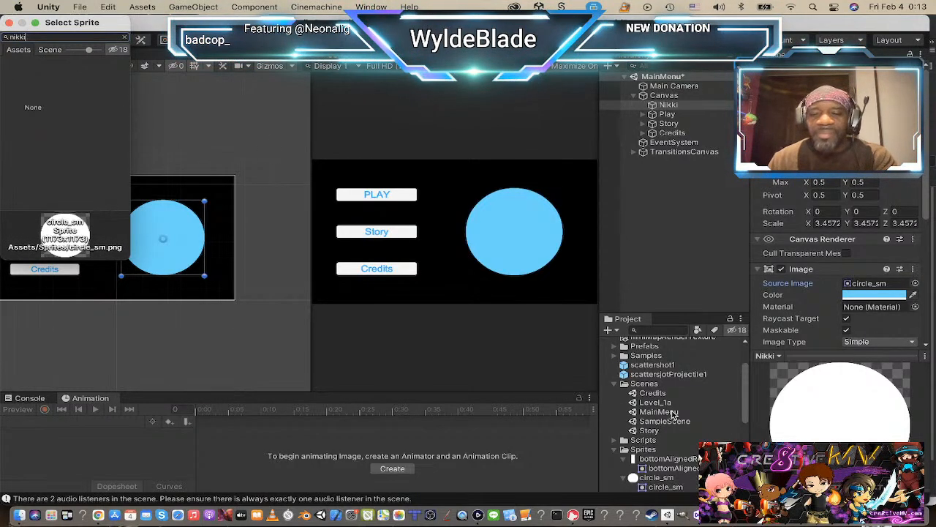
# Step: Import kiramiaTemp_Menu.png and Nikki1_menuTEmp.png from Finder's TempGFX folder on the Desktop into Unity's Sprites folder
pyautogui.click(640, 454)
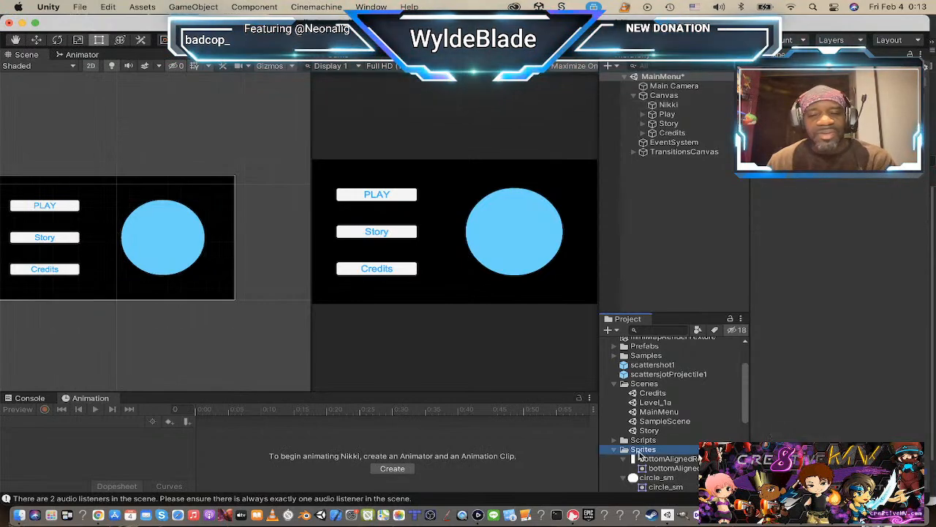
pyautogui.press('super+Tab')
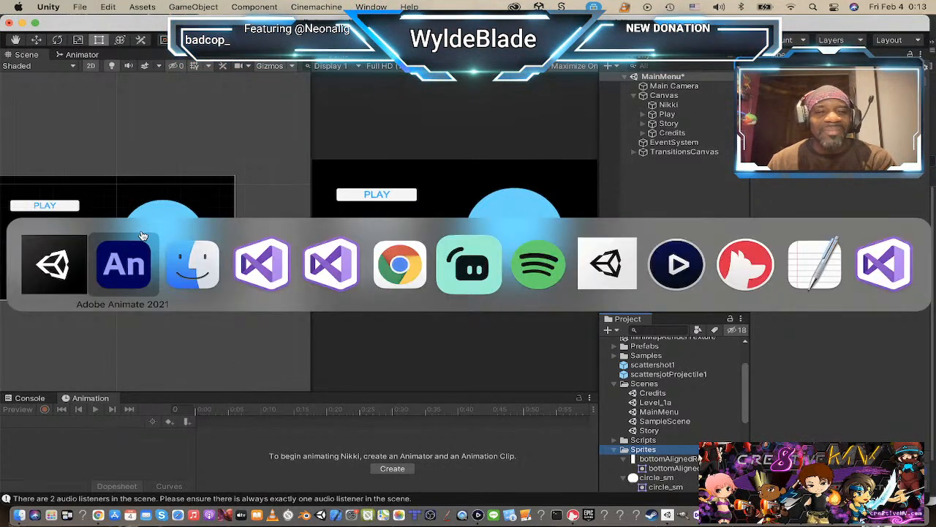
pyautogui.press('super+Tab')
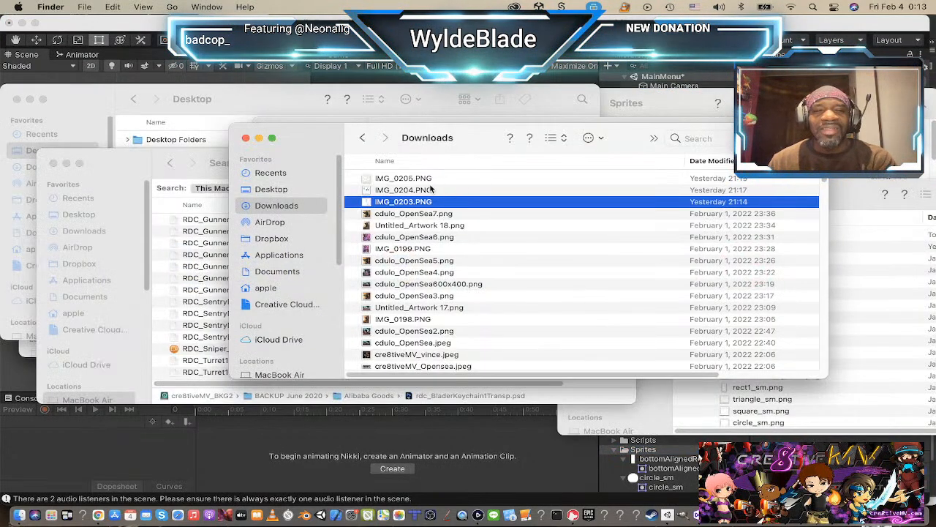
pyautogui.click(293, 188)
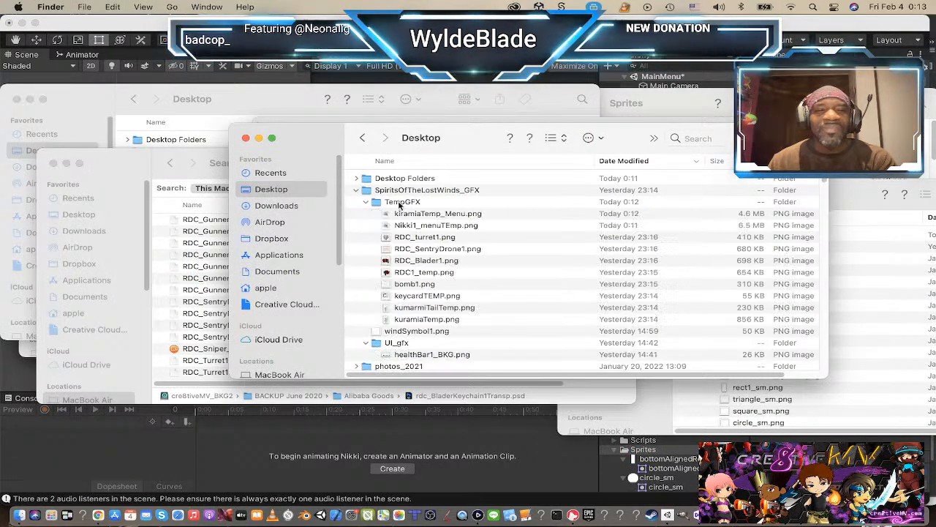
pyautogui.click(423, 226)
pyautogui.keyDown('shift'); pyautogui.click(423, 213); pyautogui.keyUp('shift')
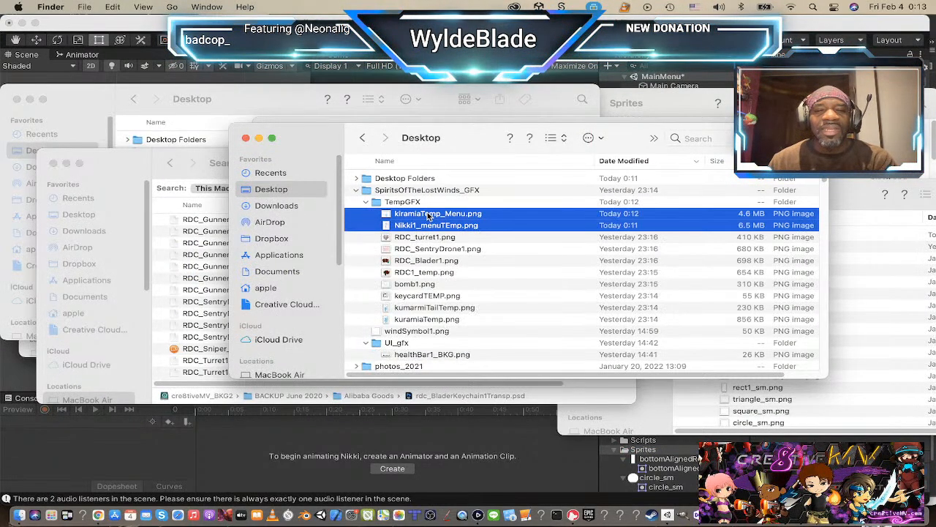
pyautogui.moveTo(422, 213); pyautogui.dragTo(650, 449)
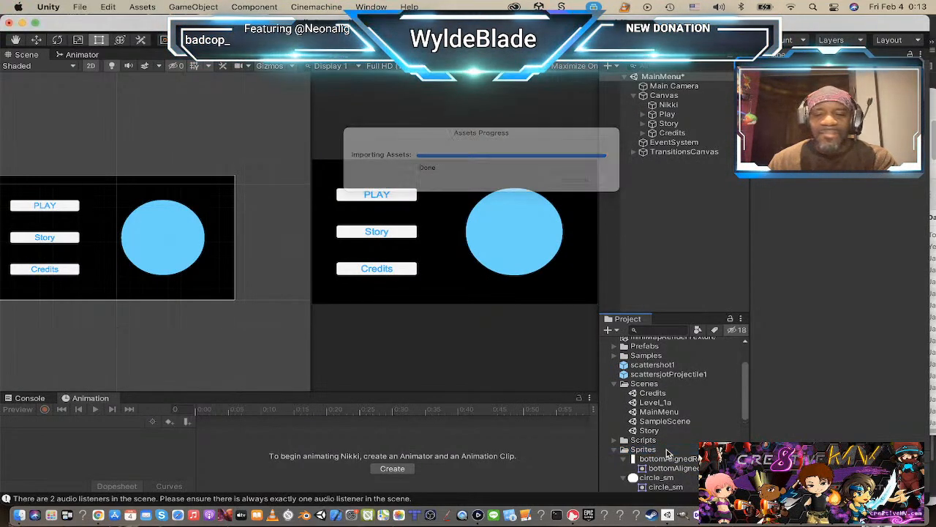
pyautogui.scroll(-5, 667, 453)
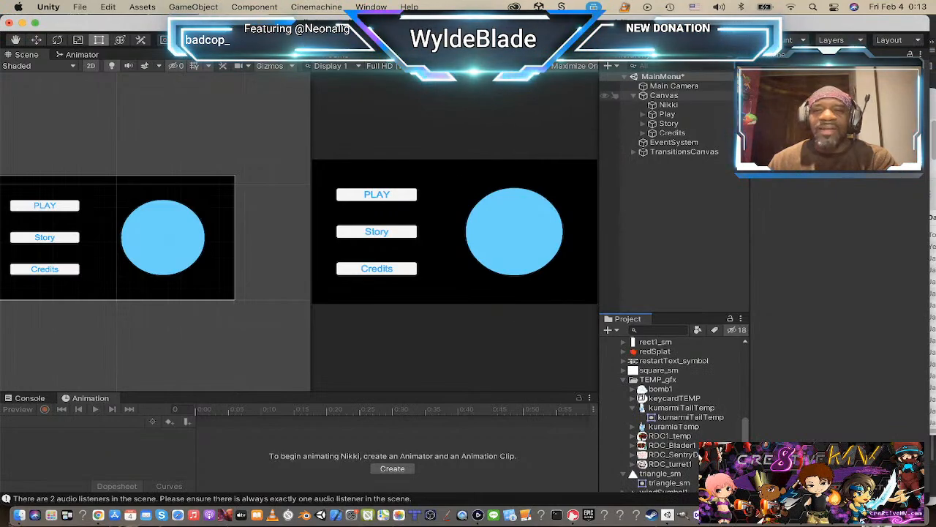
# Step: Set the Nikki object's source image to the Nikki1_menuTEmp sprite
pyautogui.click(668, 105)
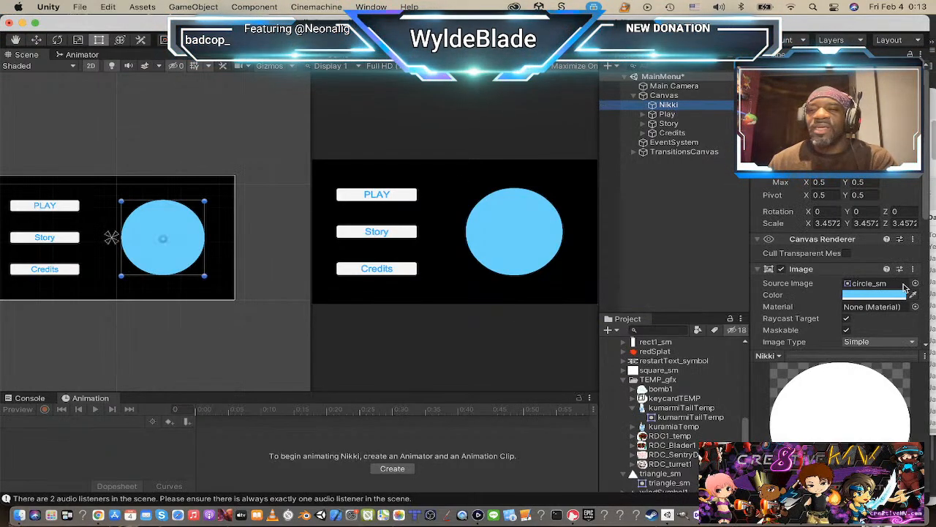
pyautogui.scroll(-4, 869, 182)
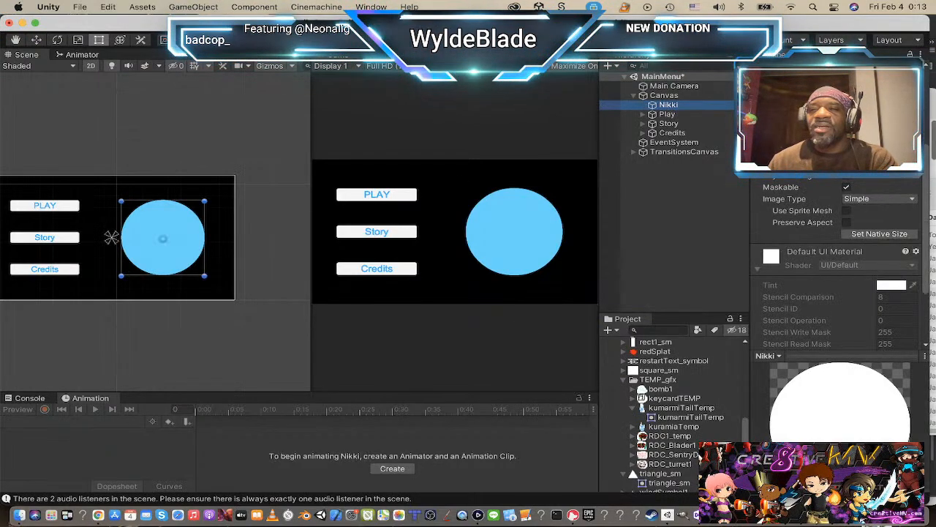
pyautogui.click(913, 129)
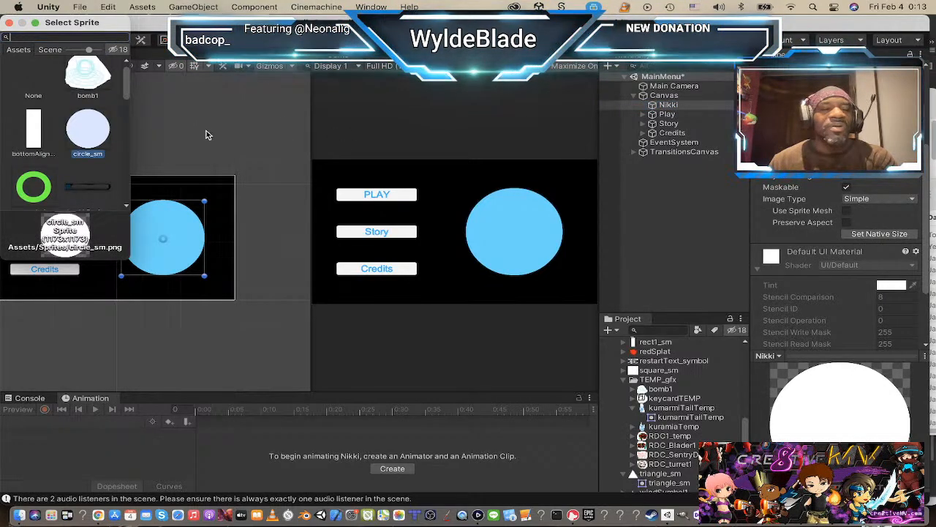
pyautogui.scroll(-4, 97, 129)
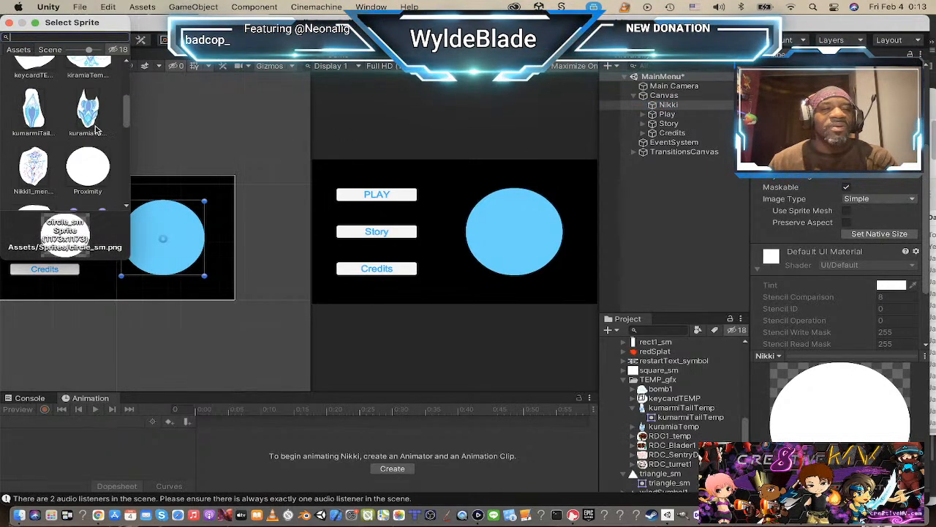
pyautogui.click(33, 168)
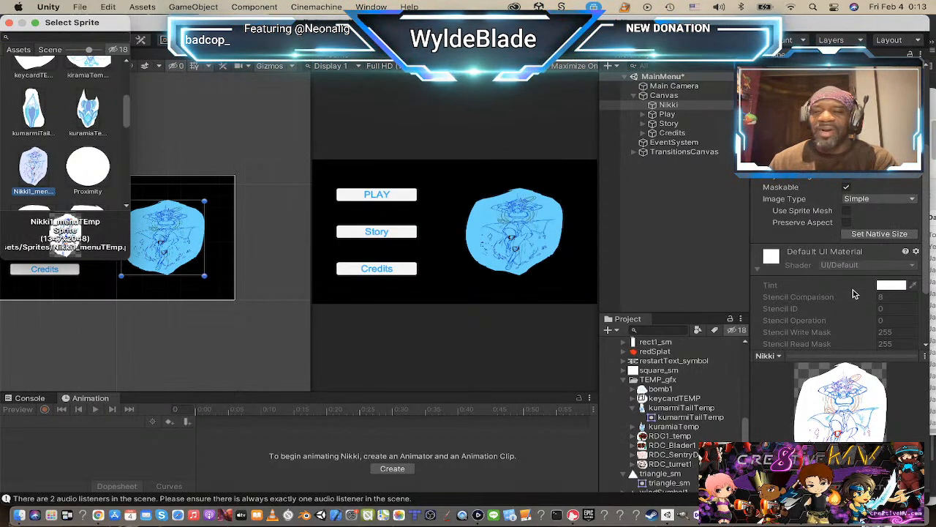
# Step: Set the Nikki image to its native size and scale it down uniformly to about 0.109
pyautogui.click(880, 235)
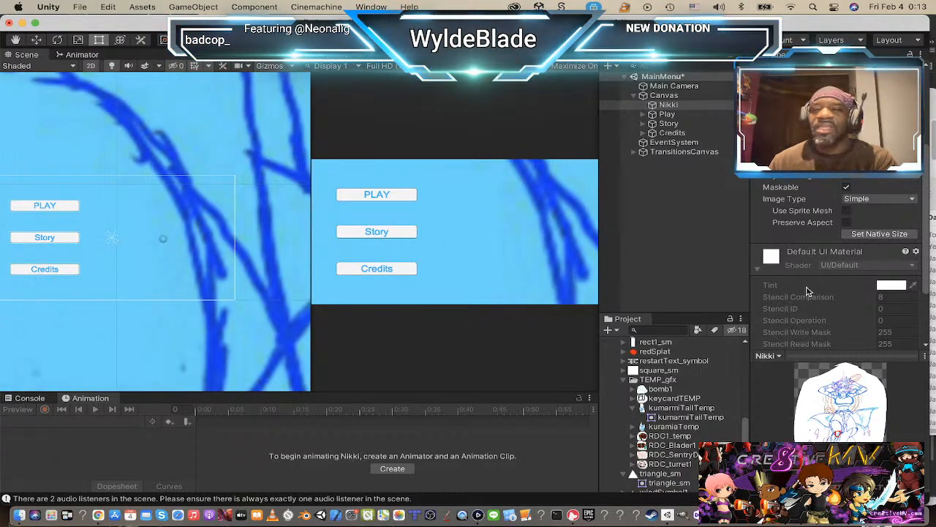
pyautogui.scroll(-10, 195, 234)
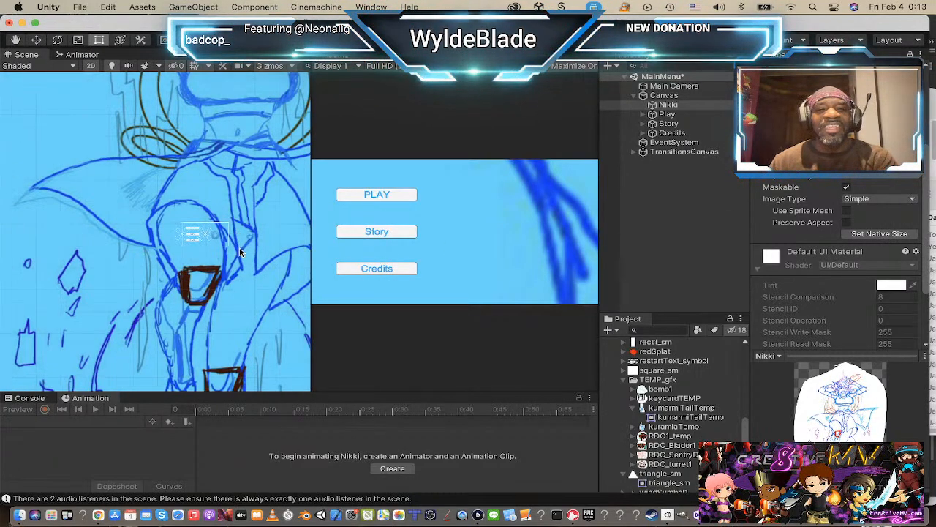
pyautogui.scroll(-3, 234, 212)
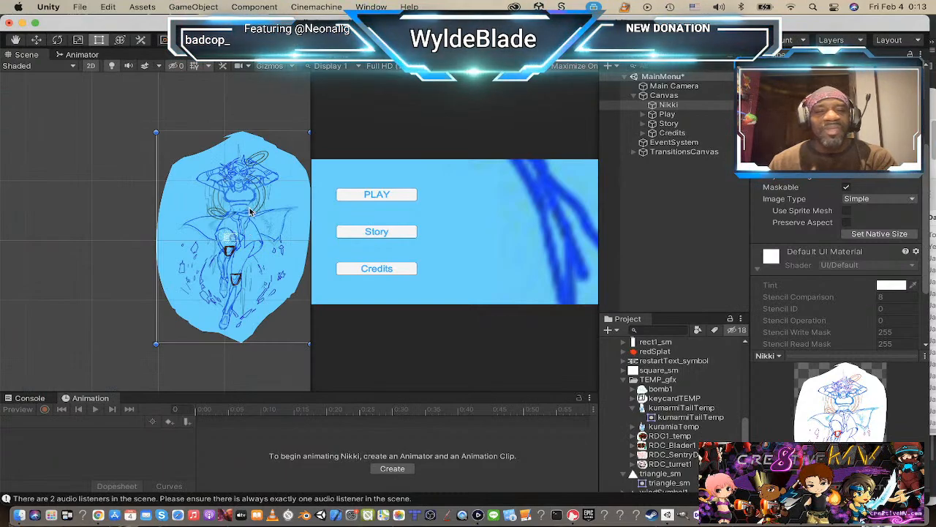
pyautogui.scroll(1, 249, 211)
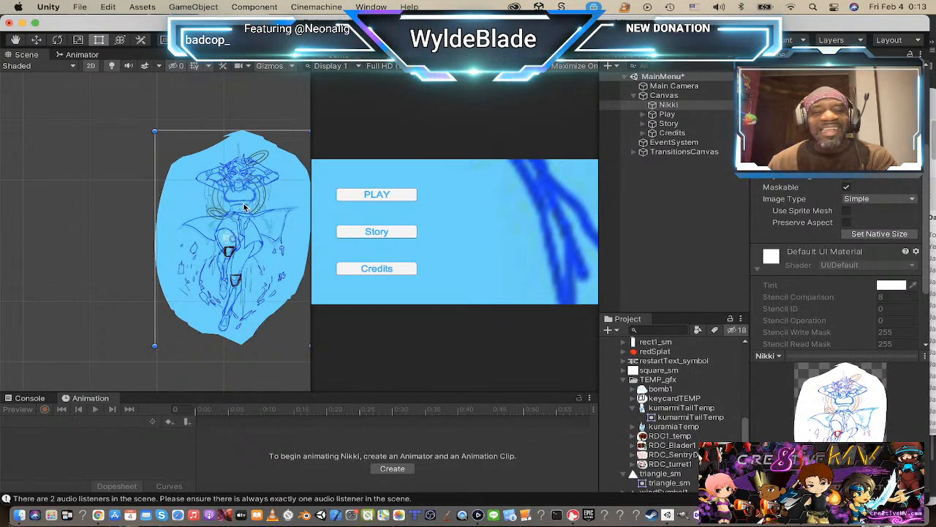
pyautogui.press('r')
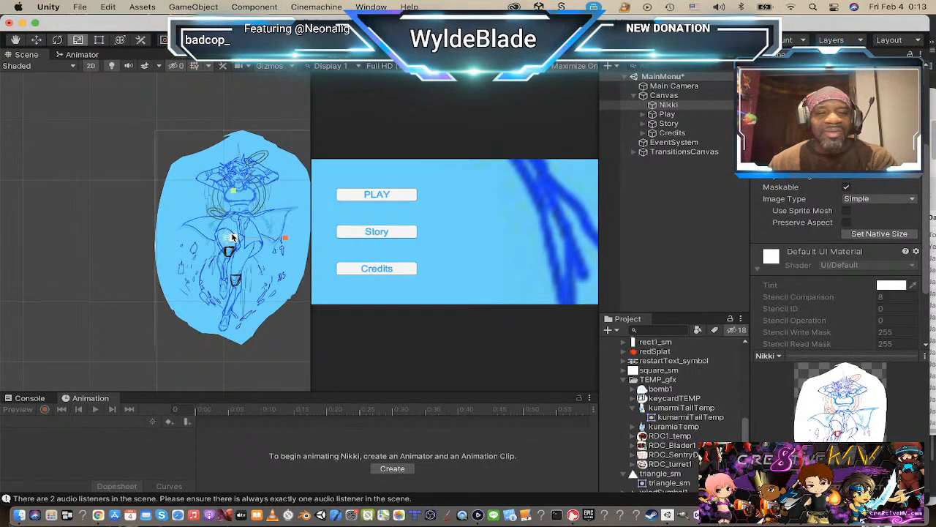
pyautogui.moveTo(233, 238); pyautogui.dragTo(186, 274)
# Step: Scale the Nikki image down further to about 0.083 and move it up to the canvas's upper edge
pyautogui.scroll(4, 834, 219)
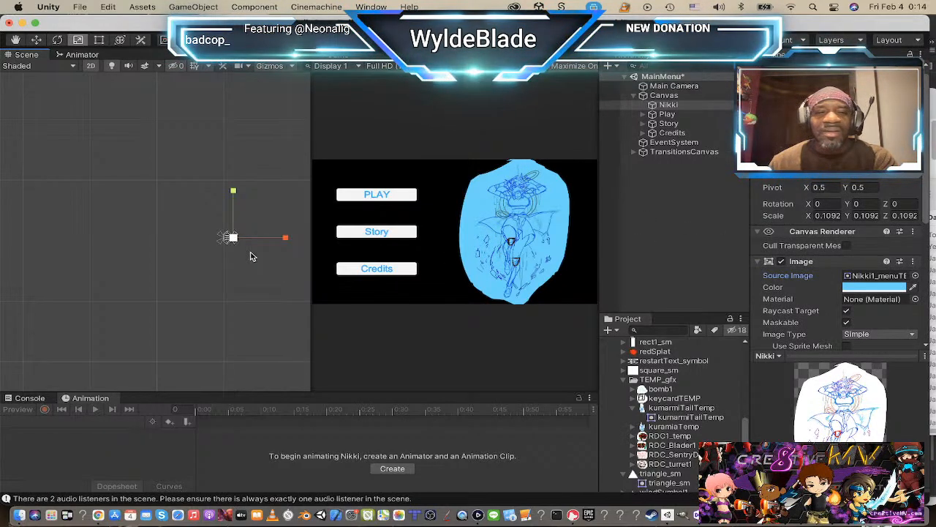
pyautogui.scroll(-6, 234, 240)
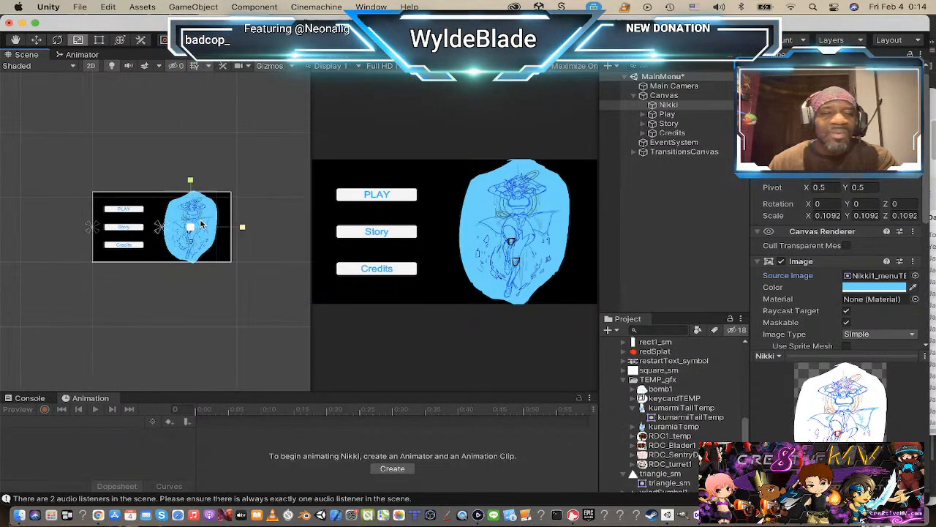
pyautogui.moveTo(187, 251); pyautogui.dragTo(172, 253)
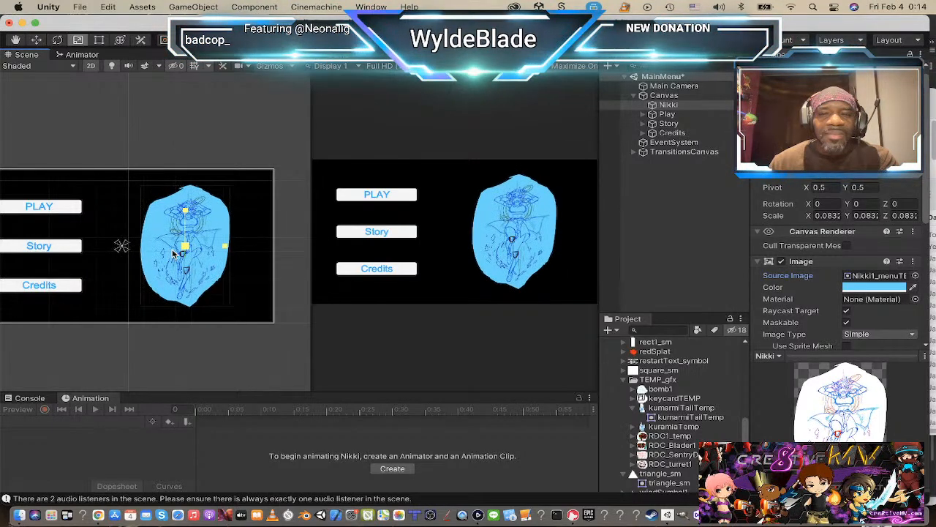
pyautogui.press('w')
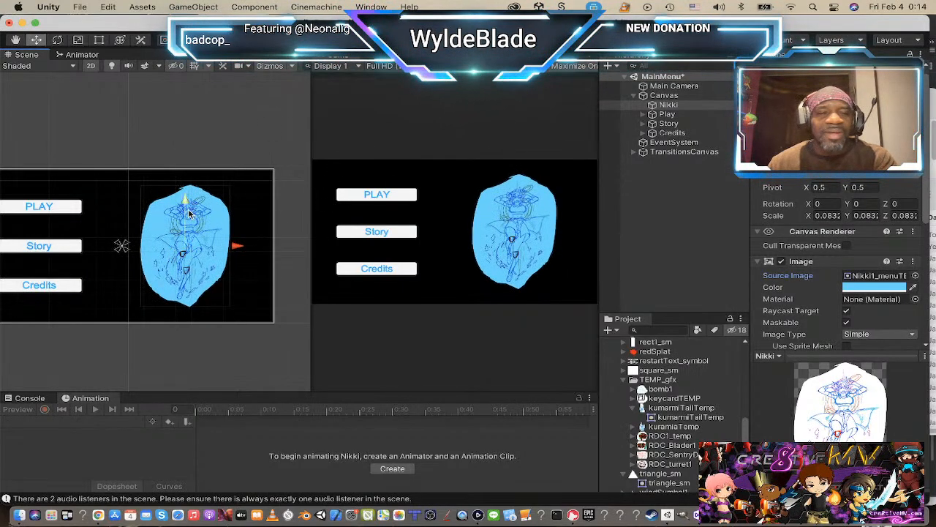
pyautogui.moveTo(184, 199)
pyautogui.mouseDown()
pyautogui.moveTo(188, 173)
pyautogui.moveTo(188, 182)
pyautogui.mouseUp()
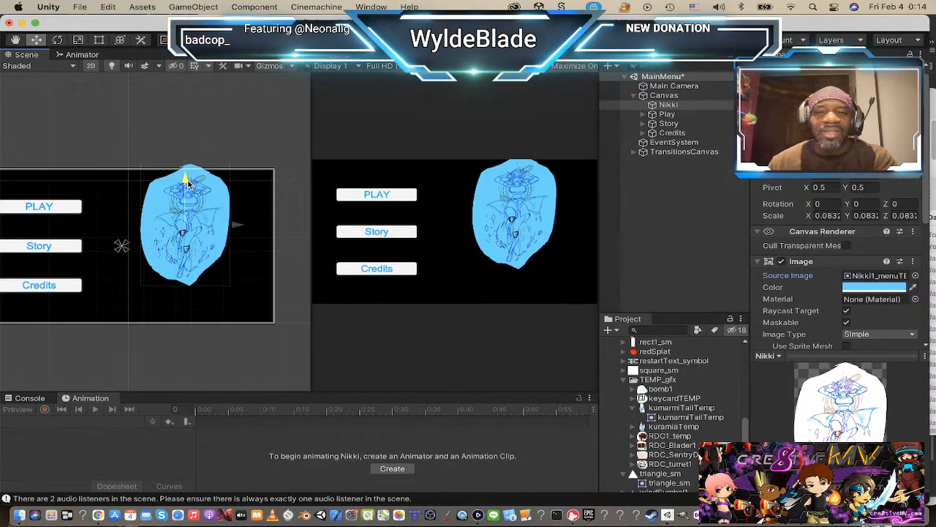
# Step: Set the Nikki image's color to white (FFFFFF) and move it left to the middle of the canvas, beside the menu buttons
pyautogui.click(875, 286)
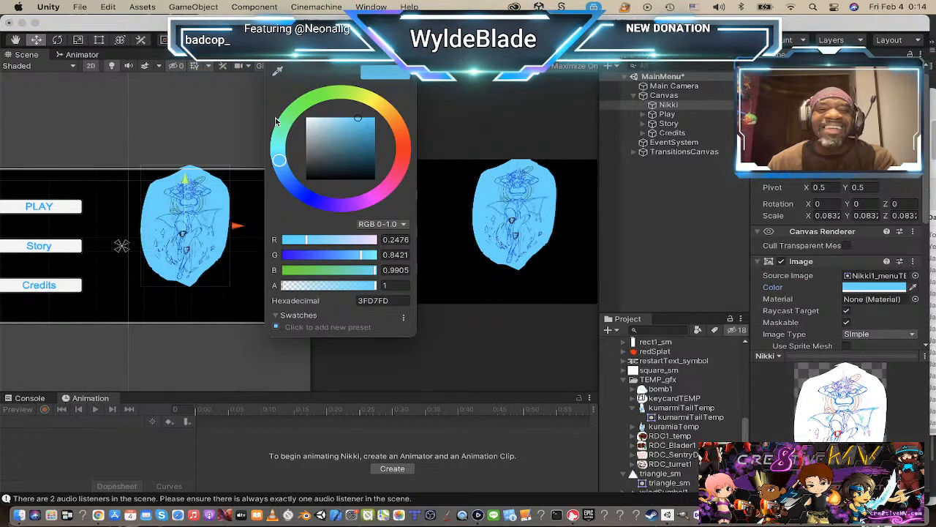
pyautogui.moveTo(310, 129); pyautogui.dragTo(306, 118)
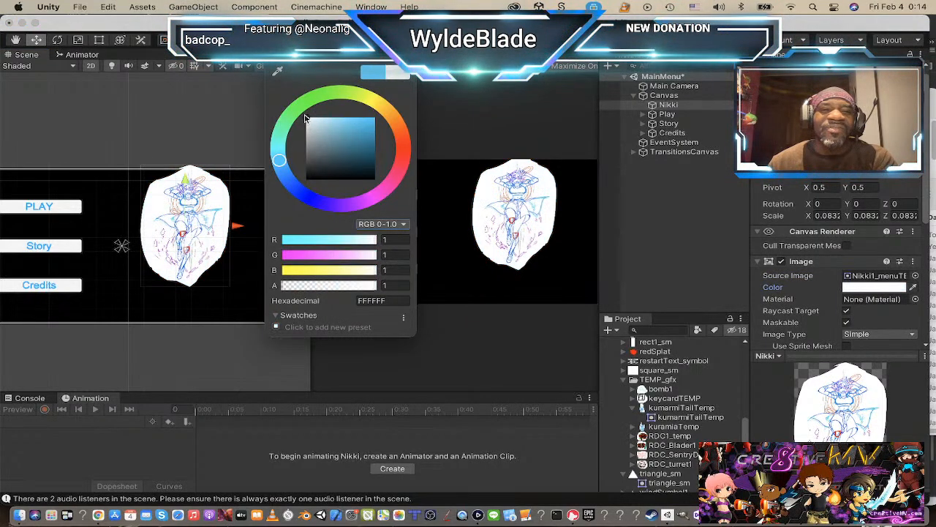
pyautogui.click(272, 55)
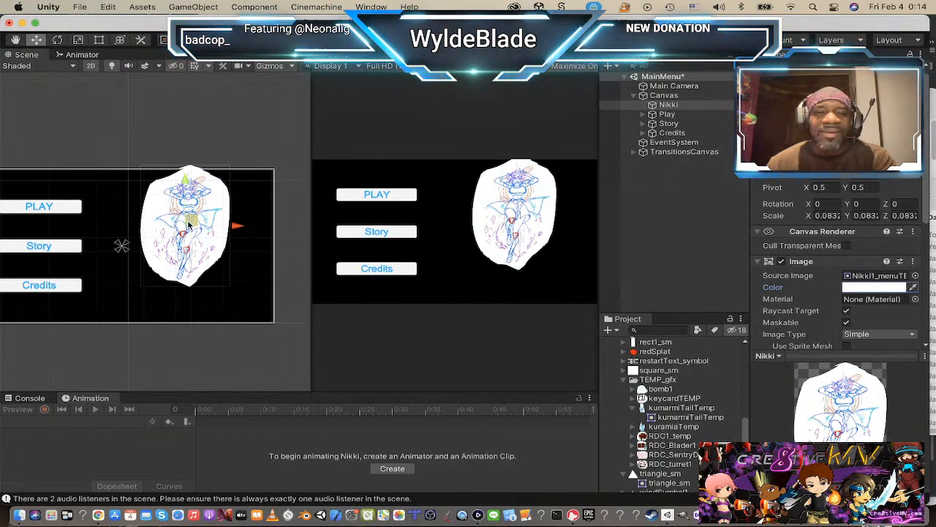
pyautogui.moveTo(237, 226); pyautogui.dragTo(184, 230)
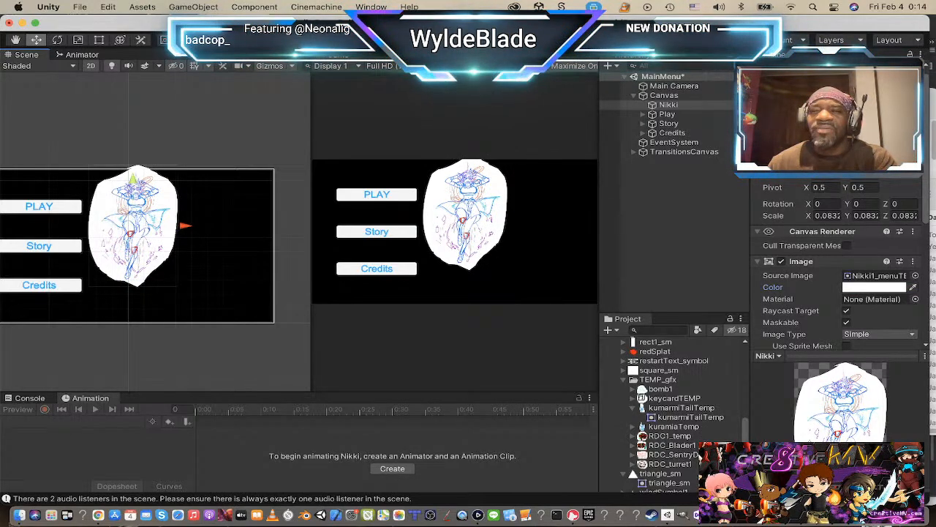
pyautogui.moveTo(126, 228); pyautogui.dragTo(115, 228)
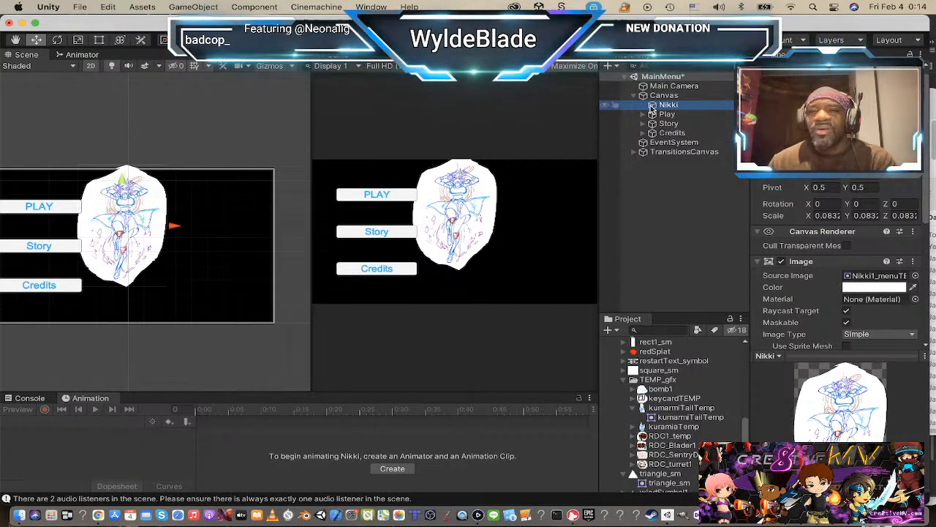
# Step: Duplicate the Nikki image as Kuramia and set the copy's source image to the kiramiaTemp_Menu sprite
pyautogui.press('super+d')
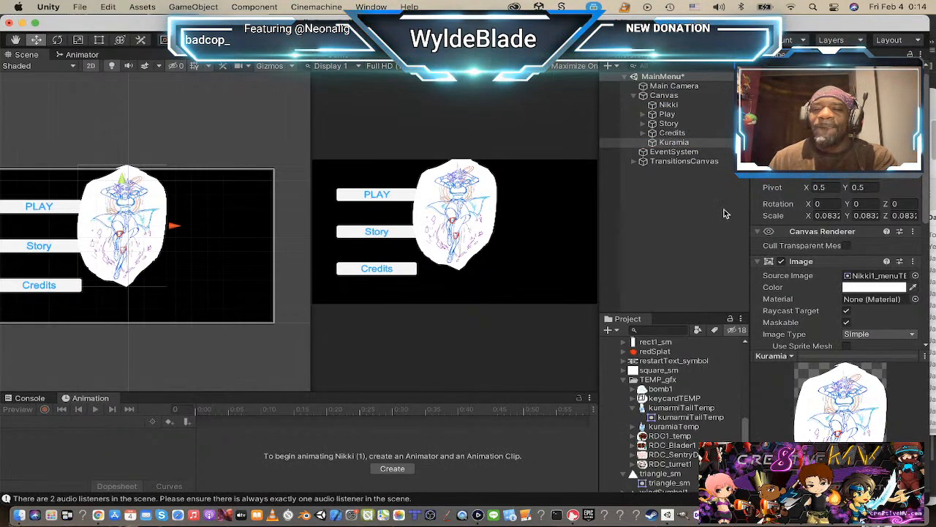
pyautogui.click(915, 277)
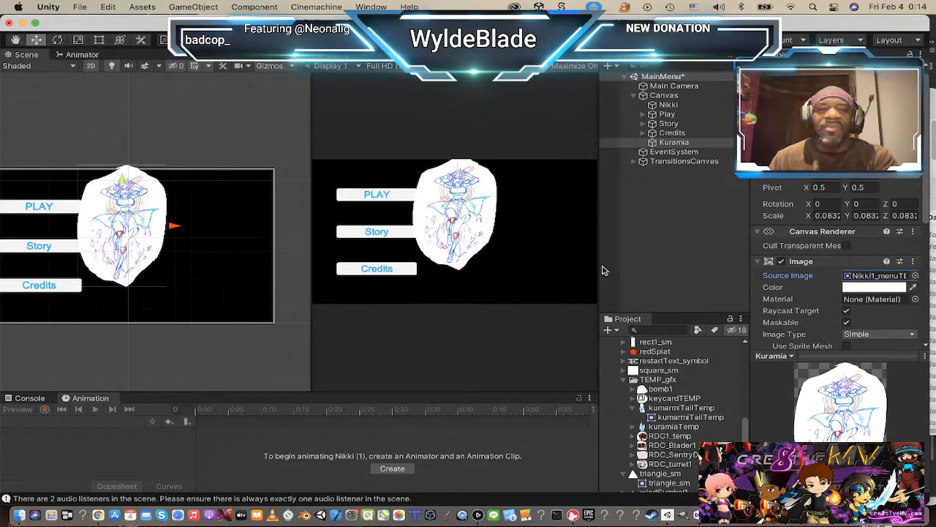
pyautogui.click(915, 275)
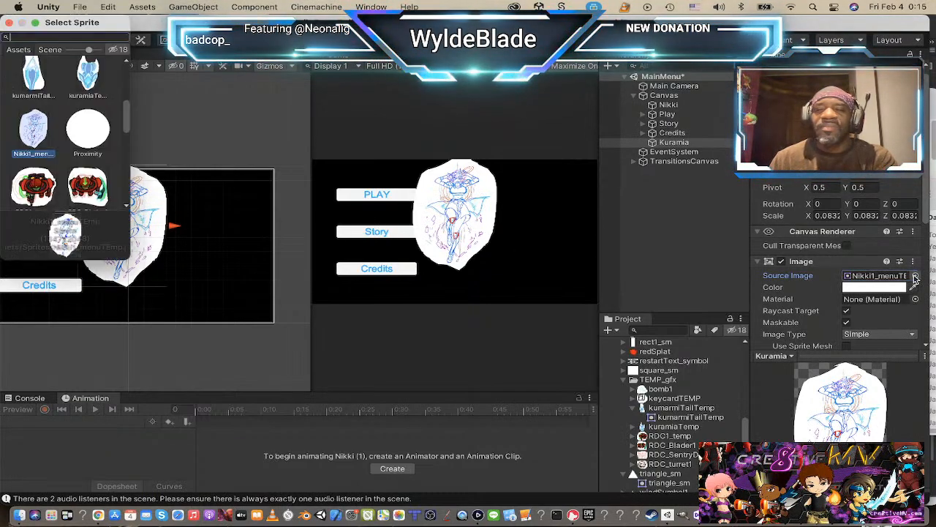
pyautogui.write('kuramia')
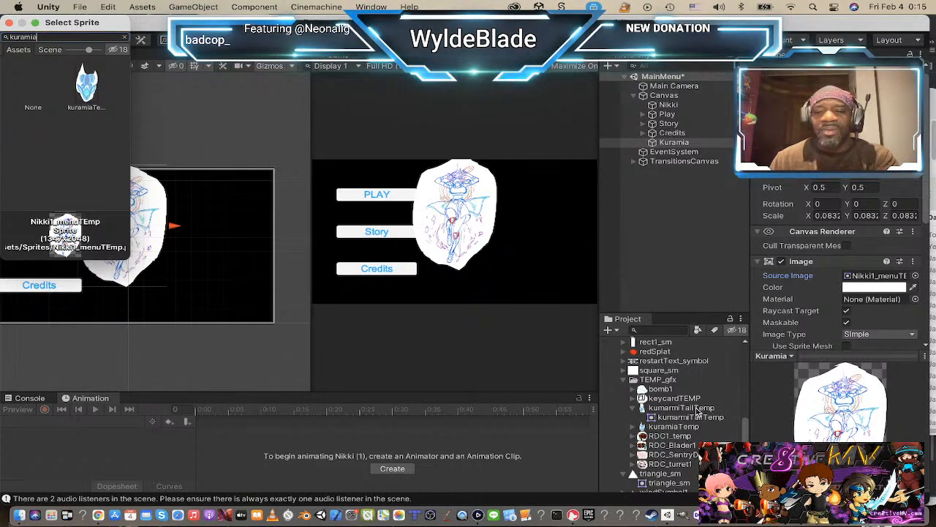
pyautogui.scroll(-2, 703, 413)
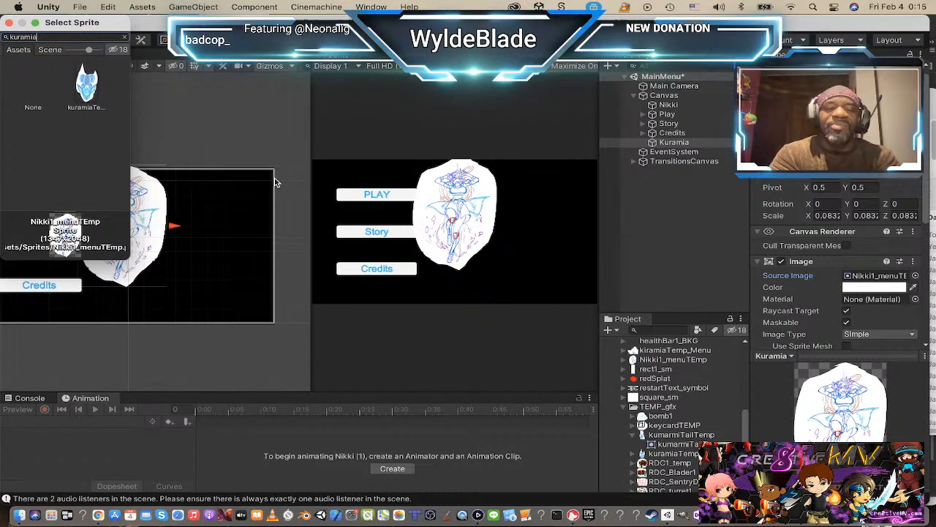
pyautogui.press('BackSpace')
pyautogui.press('BackSpace')
pyautogui.press('BackSpace')
pyautogui.write('ir')
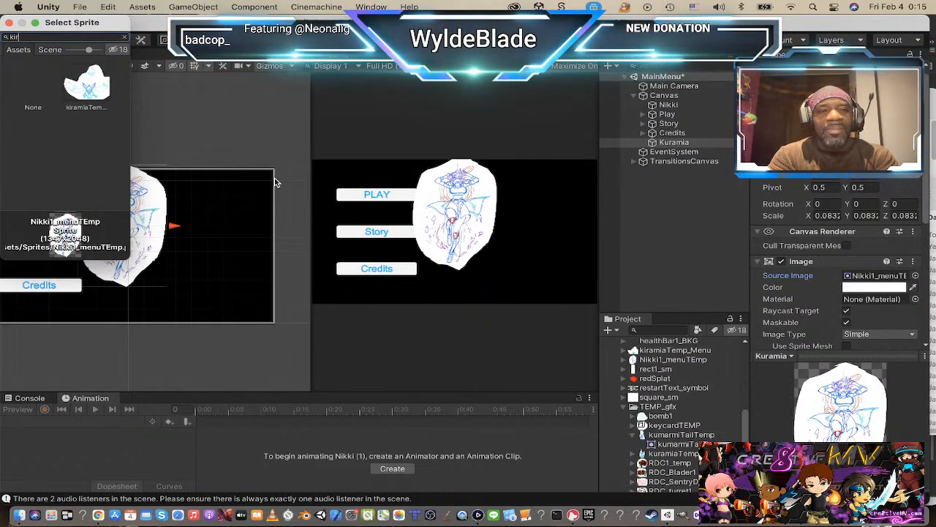
pyautogui.click(82, 88)
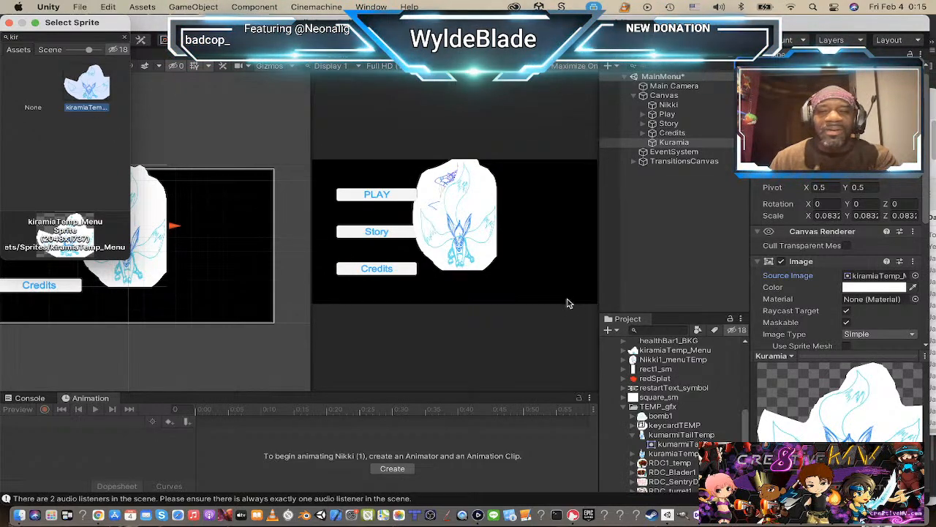
# Step: Set the Kuramia image to its native size and move it slightly left and down on the canvas
pyautogui.scroll(-6, 855, 292)
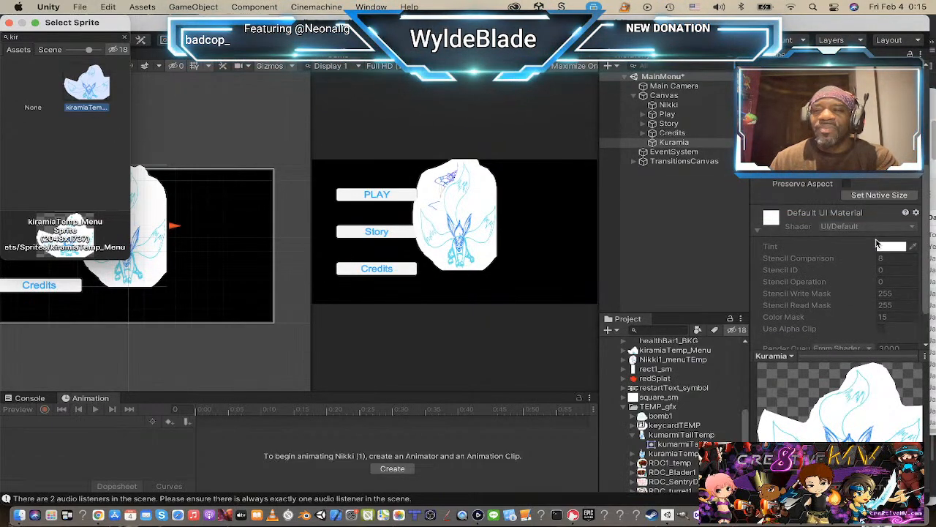
pyautogui.click(890, 196)
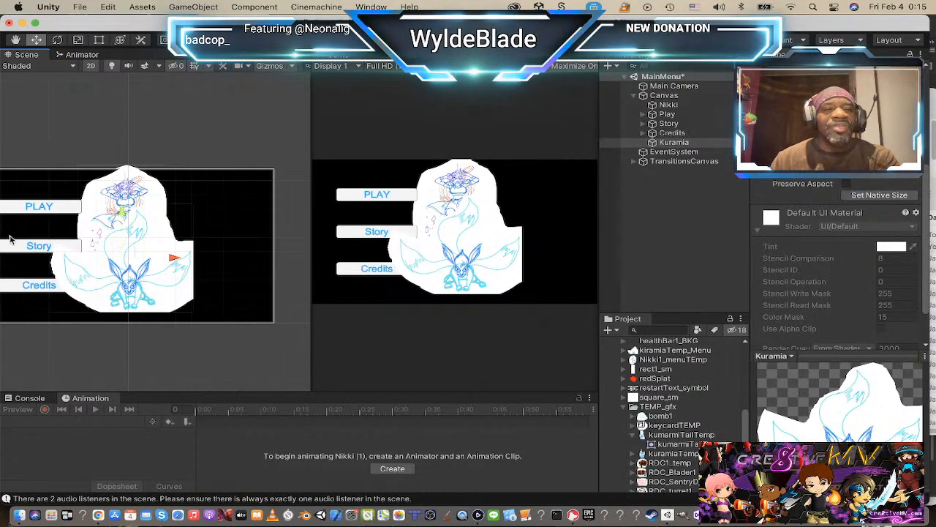
pyautogui.scroll(-2, 10, 239)
pyautogui.moveTo(57, 251); pyautogui.dragTo(133, 244, button='middle')
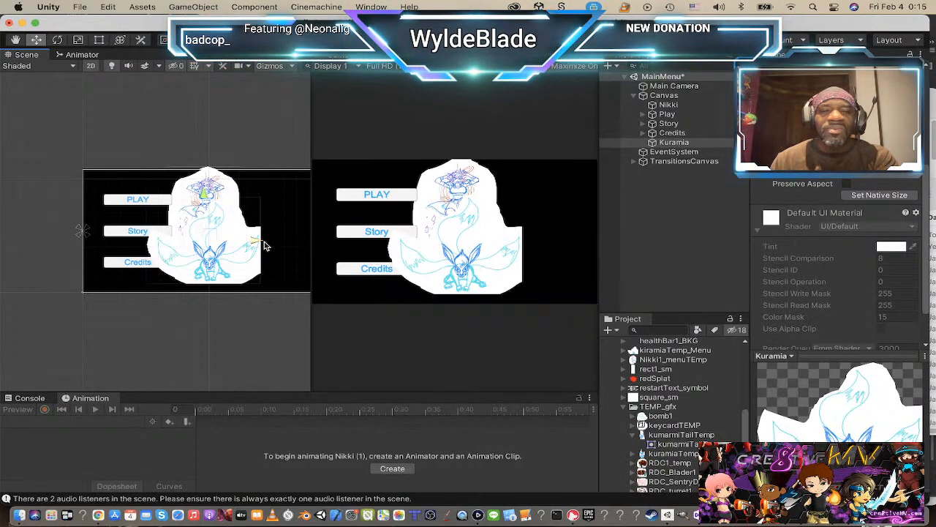
pyautogui.moveTo(256, 242)
pyautogui.mouseDown()
pyautogui.moveTo(324, 253)
pyautogui.moveTo(250, 256)
pyautogui.mouseUp()
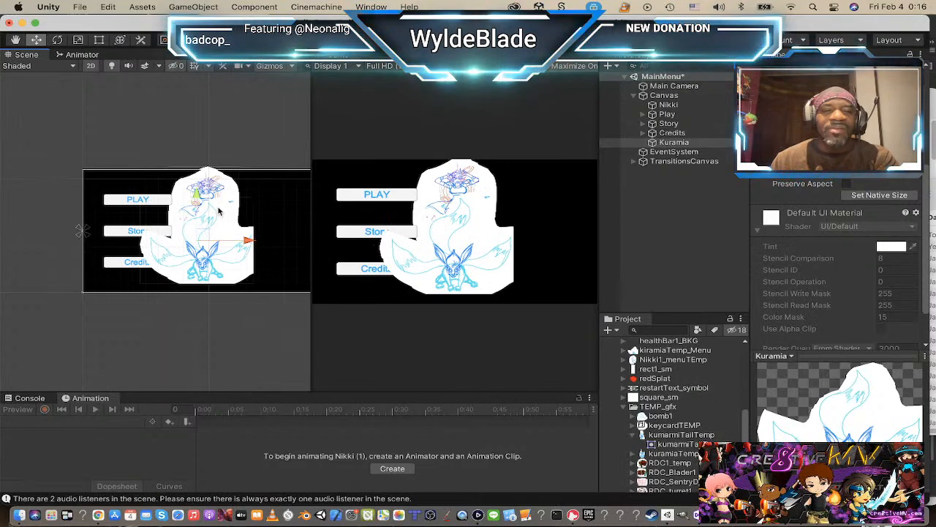
pyautogui.moveTo(197, 199); pyautogui.dragTo(199, 204)
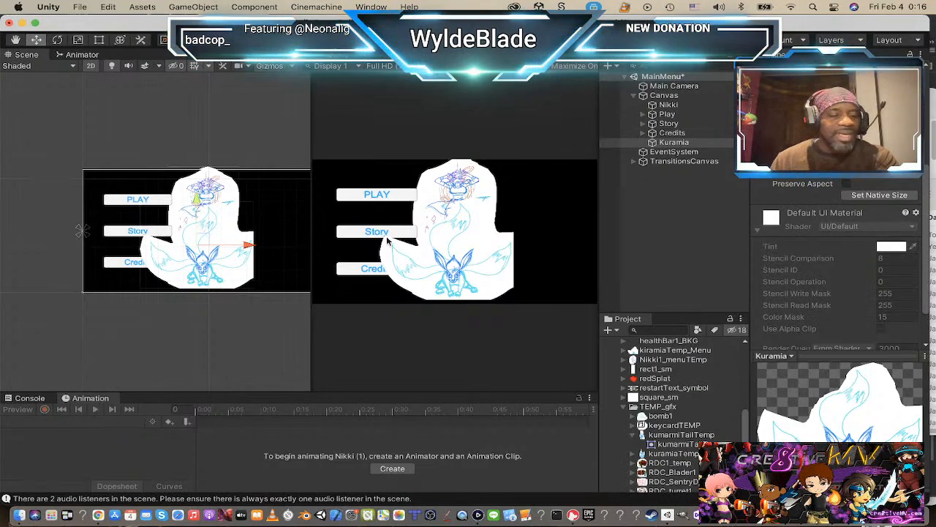
# Step: Move the Play button to the canvas's lower centre and reorder it below Kuramia in the Canvas hierarchy so it draws in front
pyautogui.scroll(3, 183, 217)
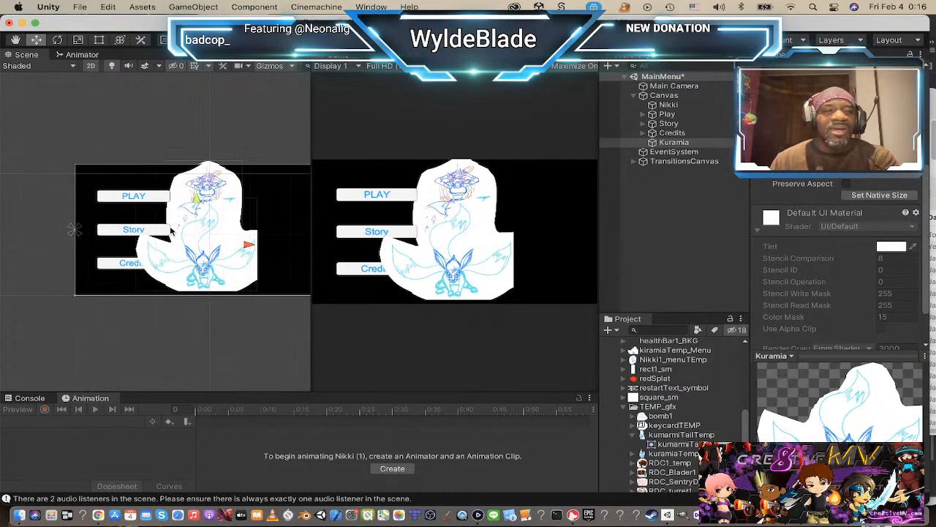
pyautogui.scroll(-3, 220, 176)
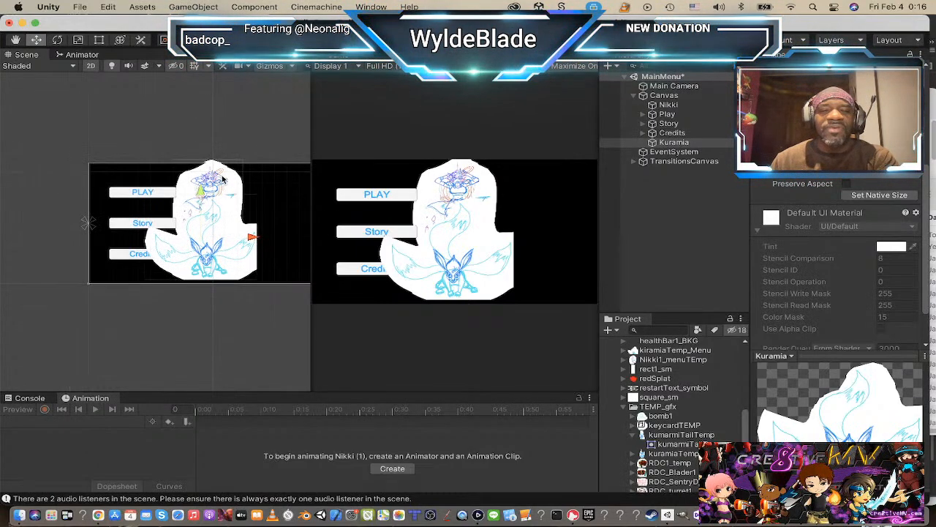
pyautogui.click(147, 191)
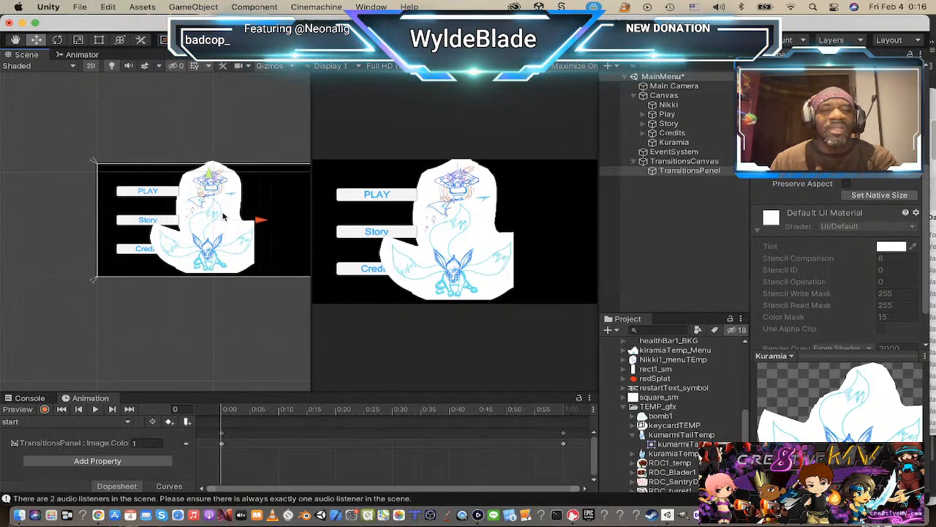
pyautogui.click(164, 194)
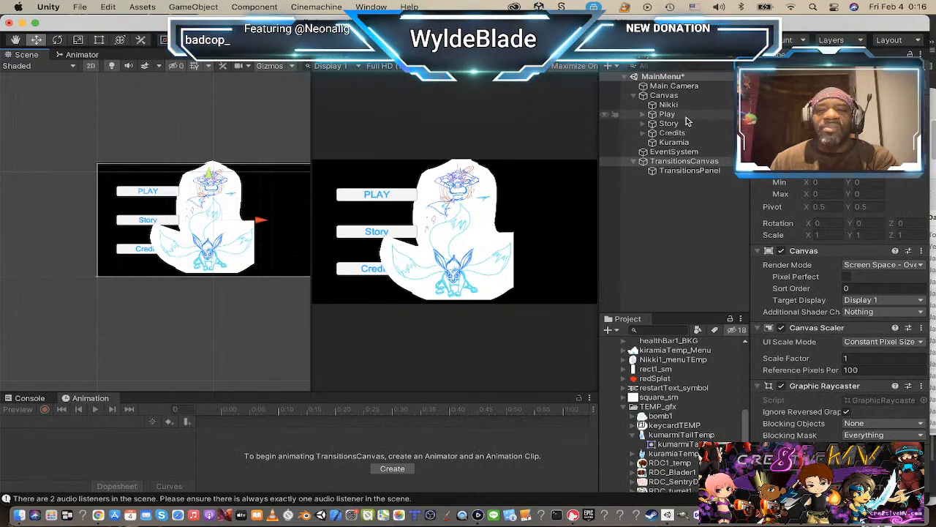
pyautogui.click(684, 114)
pyautogui.moveTo(150, 192); pyautogui.dragTo(217, 265)
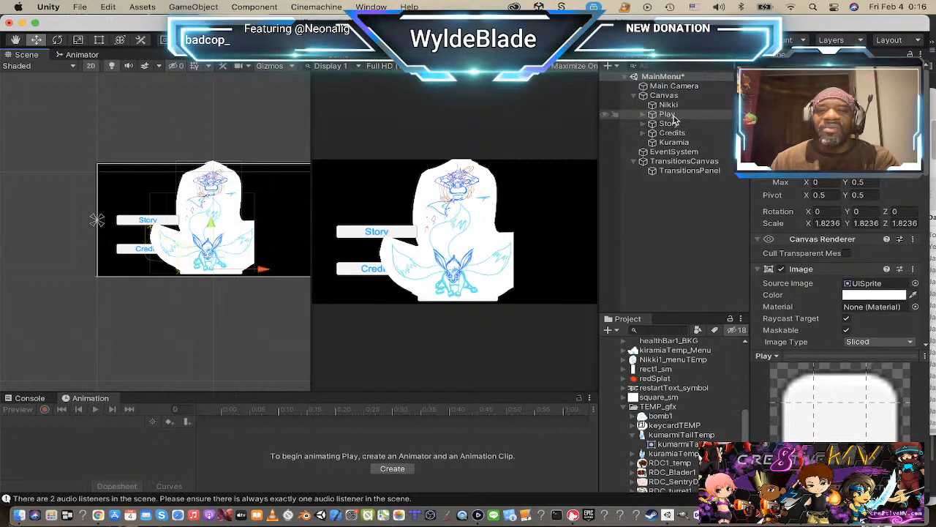
pyautogui.moveTo(673, 116); pyautogui.dragTo(673, 146)
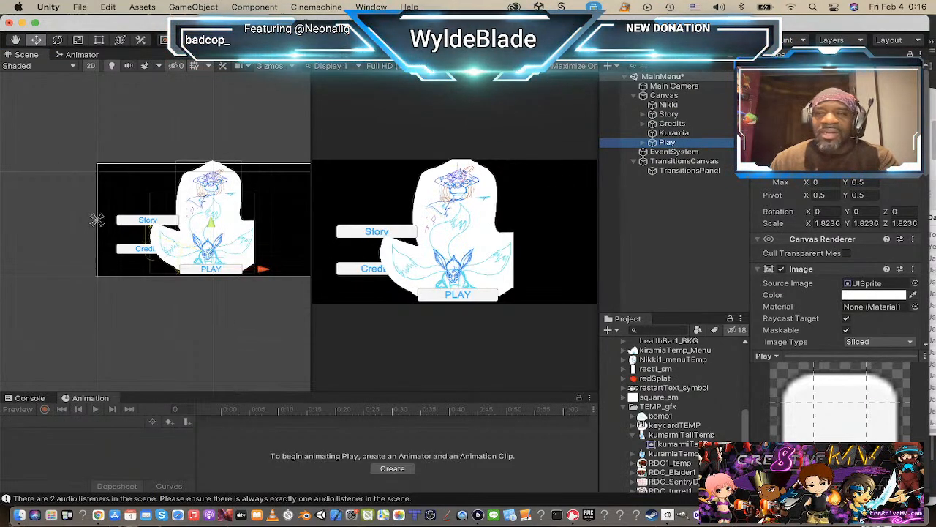
# Step: Nudge the Play button slightly left at the canvas's lower centre and set its anchor to middle center
pyautogui.moveTo(263, 269); pyautogui.dragTo(150, 269)
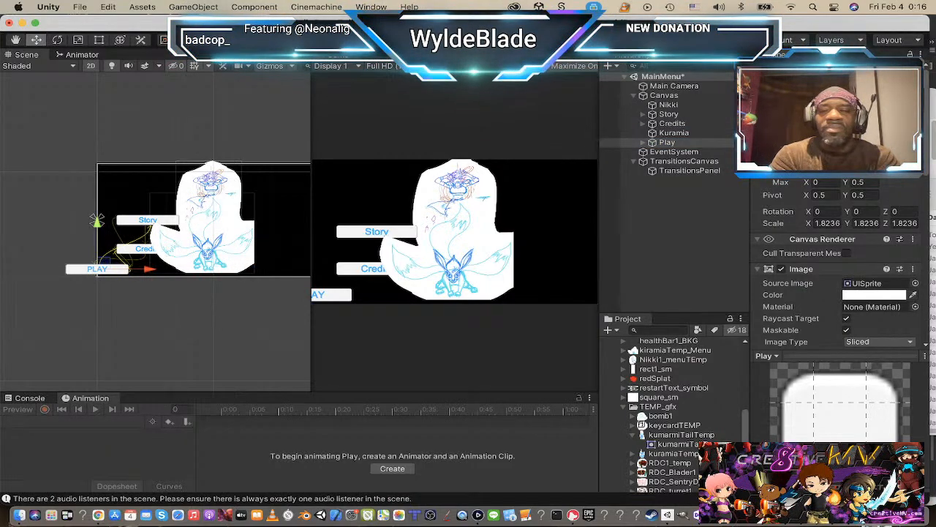
pyautogui.press('super+z')
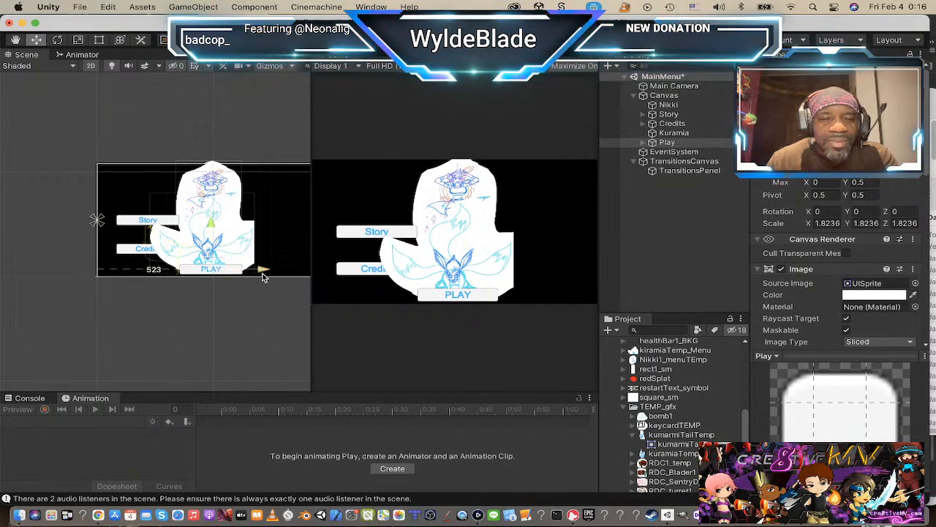
pyautogui.moveTo(261, 269); pyautogui.dragTo(261, 272)
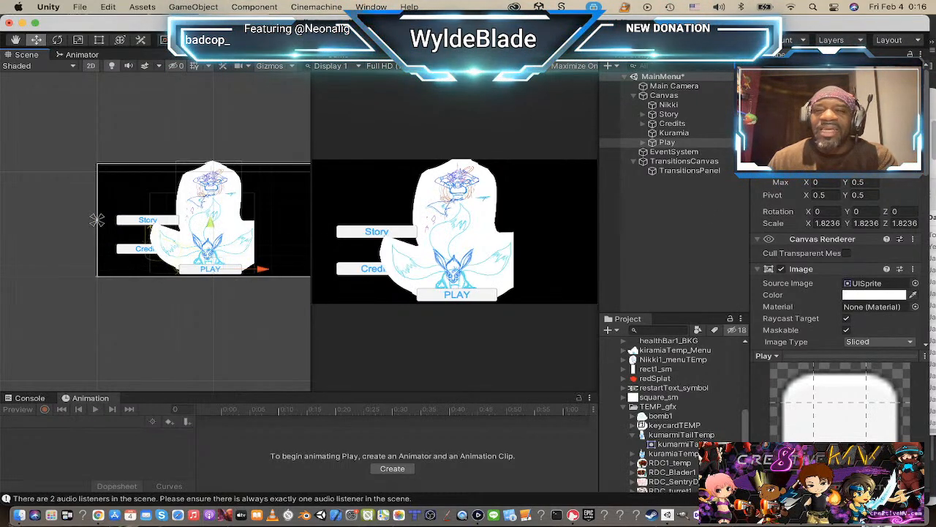
pyautogui.click(777, 131)
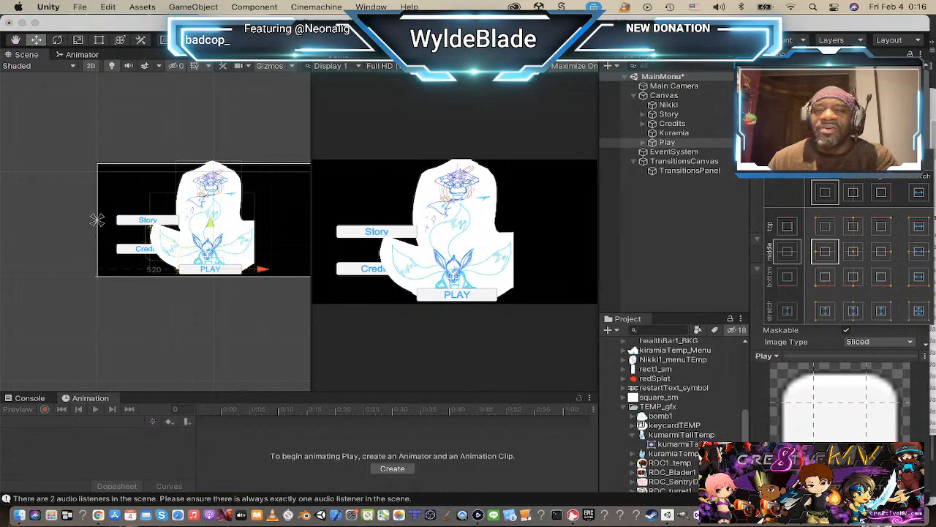
pyautogui.click(853, 252)
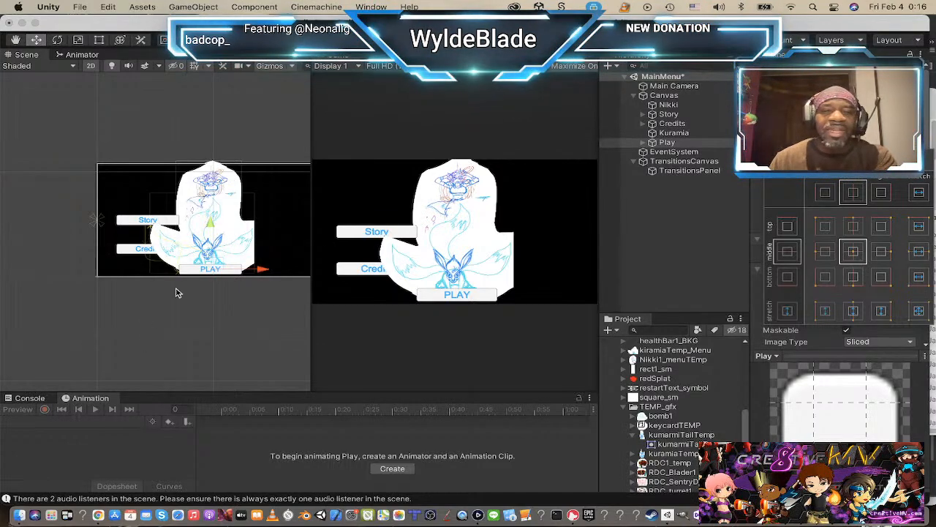
# Step: Move the Story button slightly up and left, away from the fox artwork
pyautogui.click(667, 142)
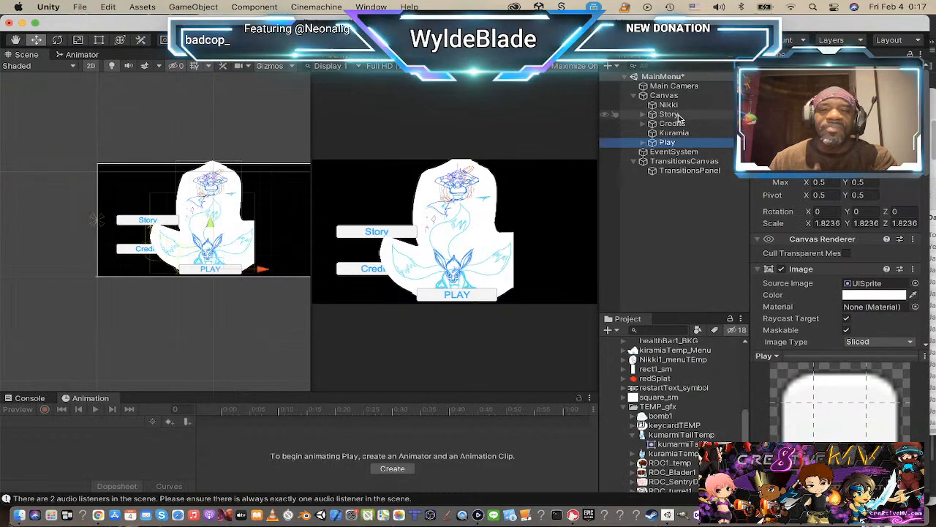
pyautogui.click(130, 239)
pyautogui.moveTo(154, 215)
pyautogui.mouseDown()
pyautogui.moveTo(140, 196)
pyautogui.moveTo(144, 211)
pyautogui.mouseUp()
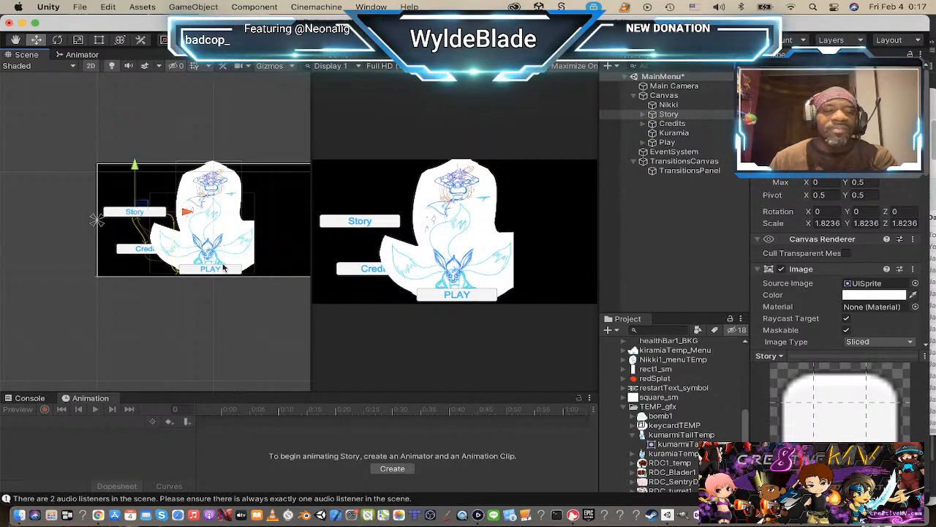
# Step: Set the Credits button's anchor to middle right, moving its position with the anchor, and raise it to about the Story button's height
pyautogui.click(669, 123)
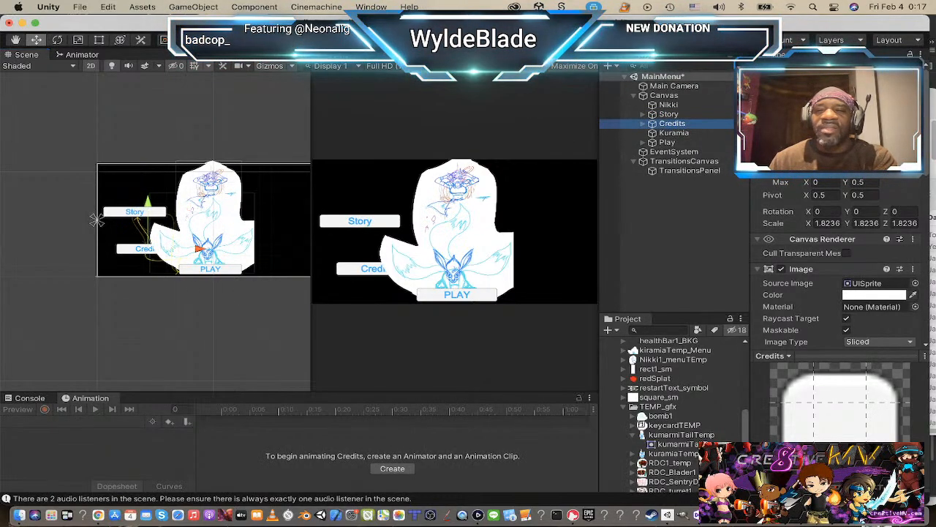
pyautogui.press('Escape')
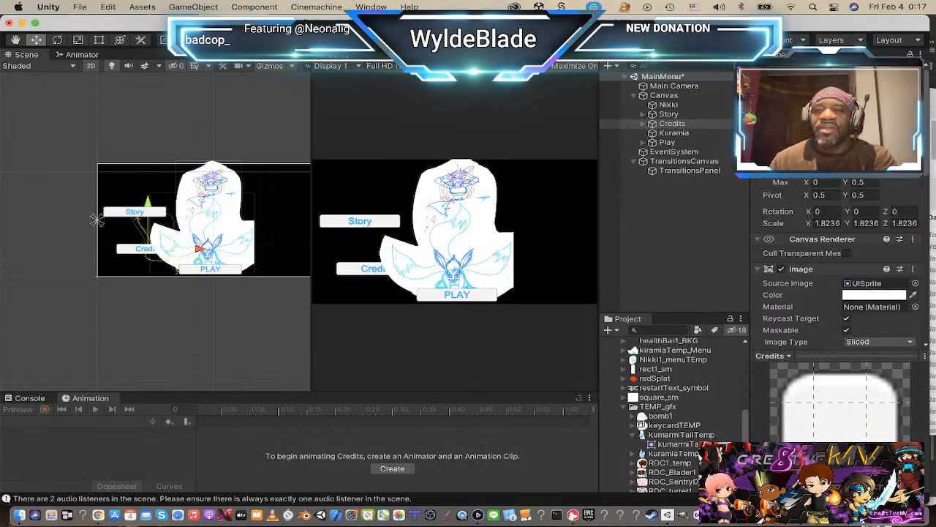
pyautogui.click(778, 136)
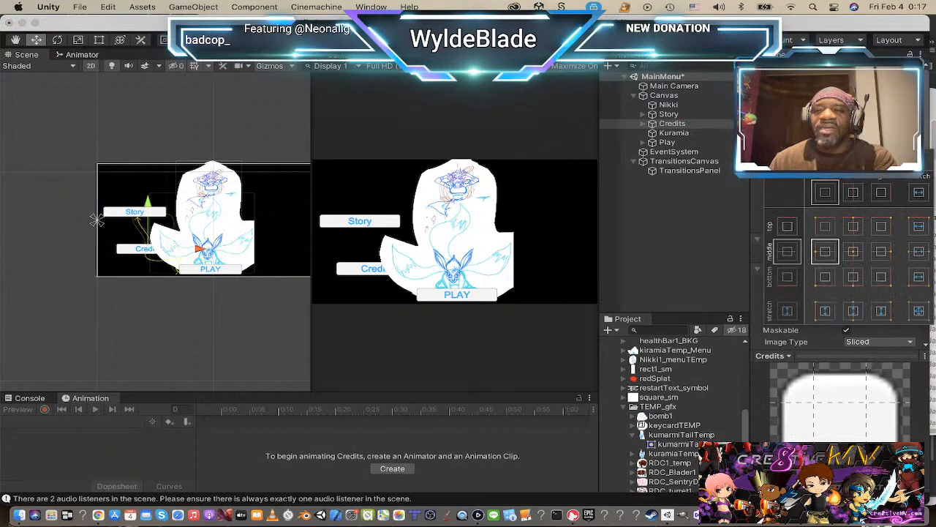
pyautogui.click(885, 256)
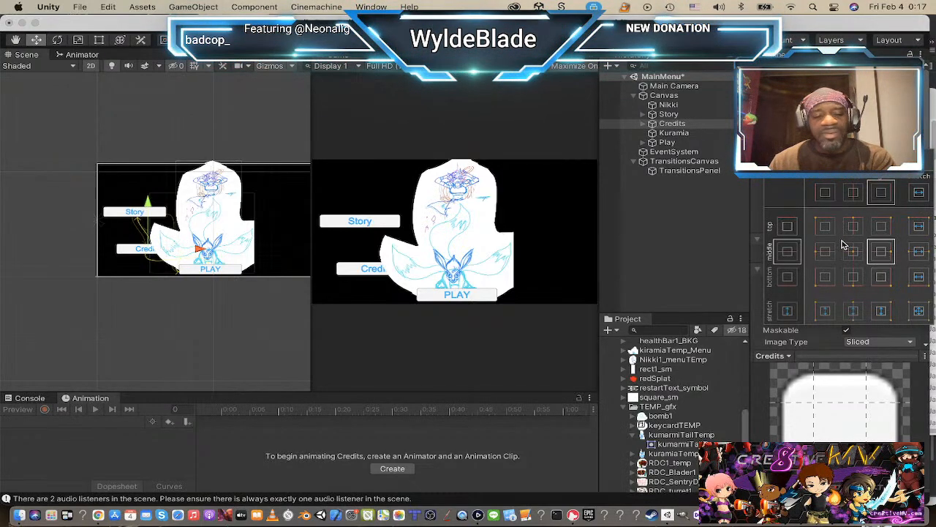
pyautogui.press('alt')
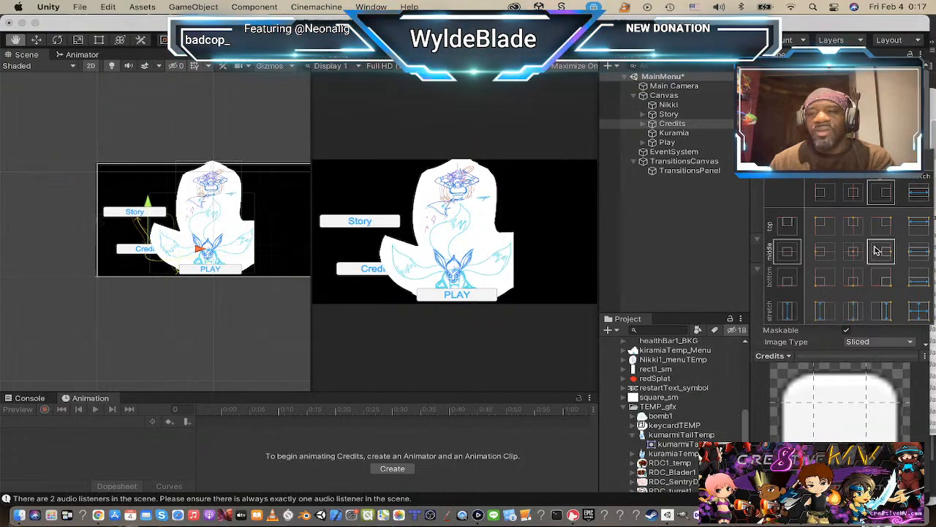
pyautogui.keyDown('alt'); pyautogui.click(878, 251); pyautogui.keyUp('alt')
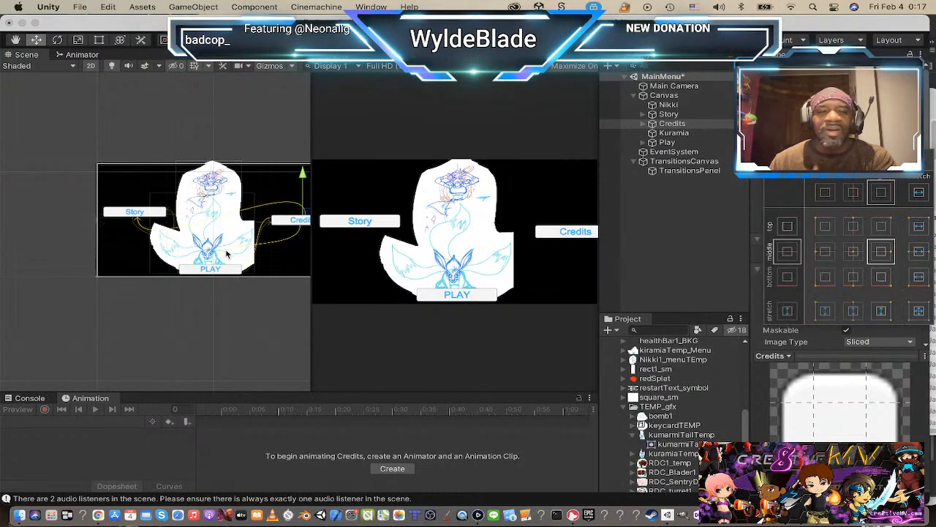
pyautogui.click(303, 172)
pyautogui.moveTo(304, 175); pyautogui.dragTo(304, 167)
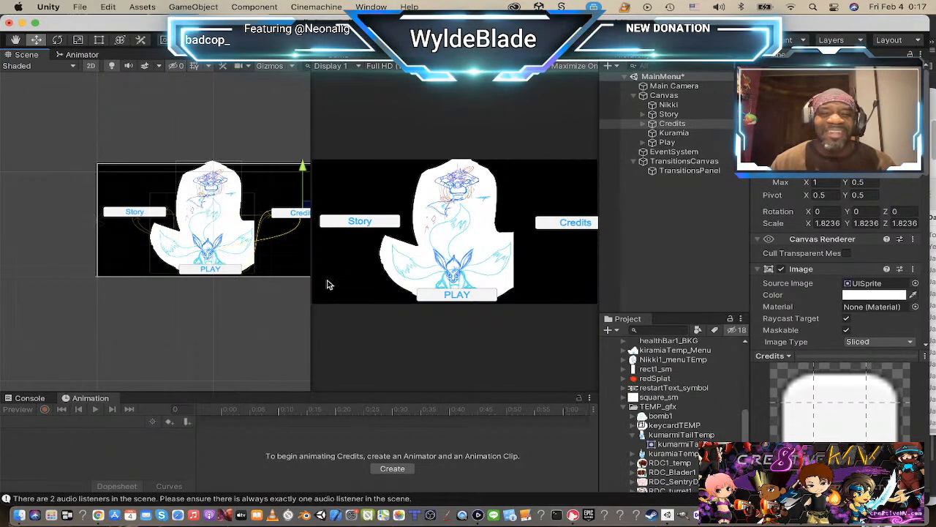
# Step: Make the Kuramia image semi-transparent by lowering its color's alpha to about 0.82
pyautogui.scroll(6, 220, 254)
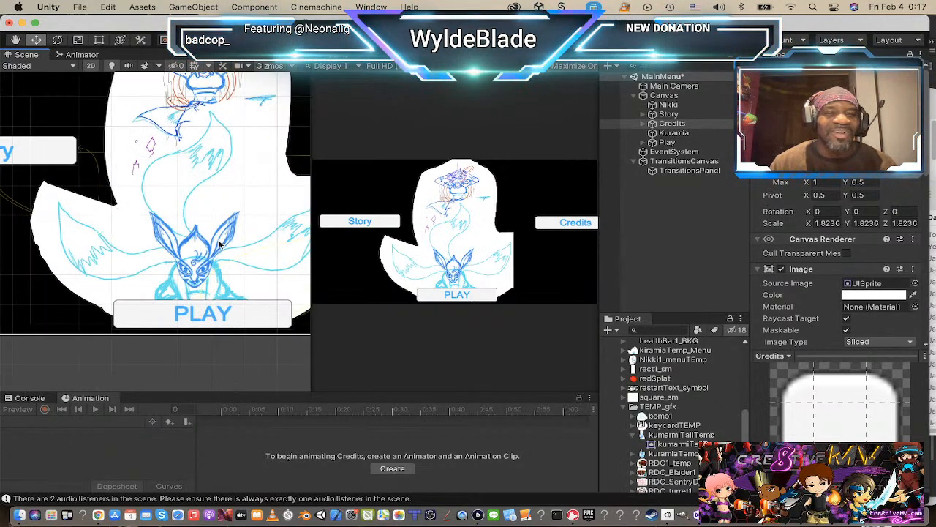
pyautogui.scroll(-3, 218, 249)
pyautogui.scroll(-2, 218, 249)
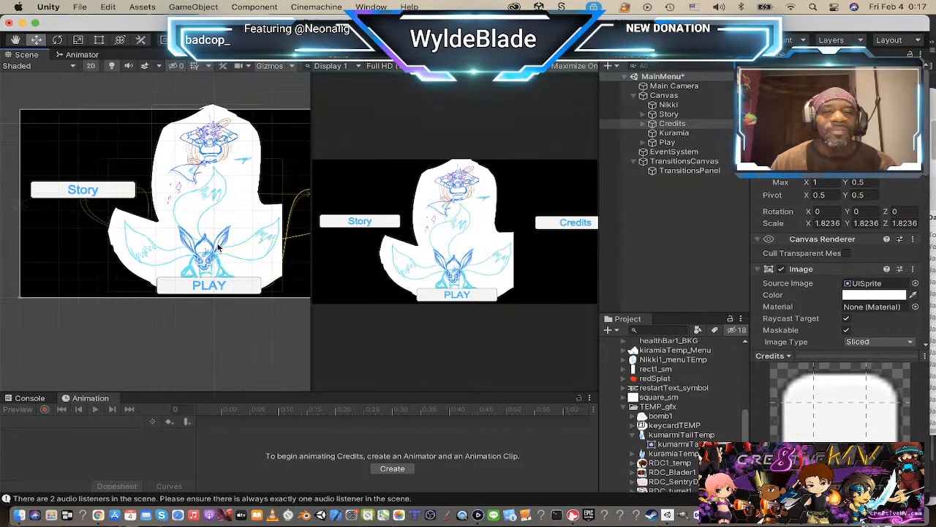
pyautogui.scroll(2, 218, 248)
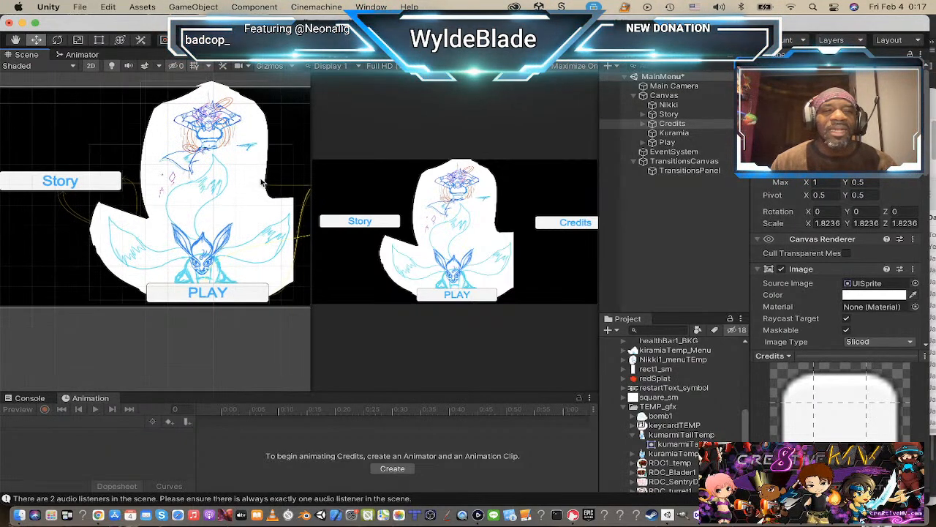
pyautogui.click(204, 130)
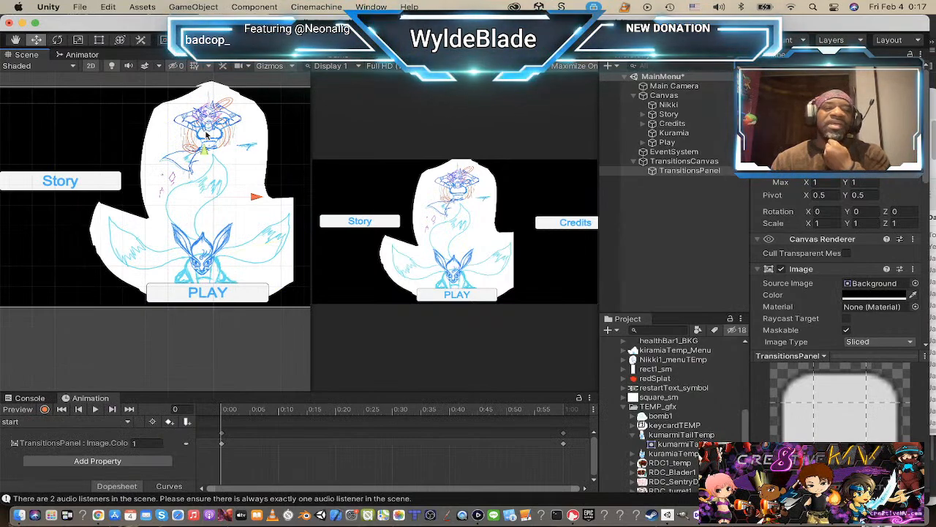
pyautogui.click(208, 248)
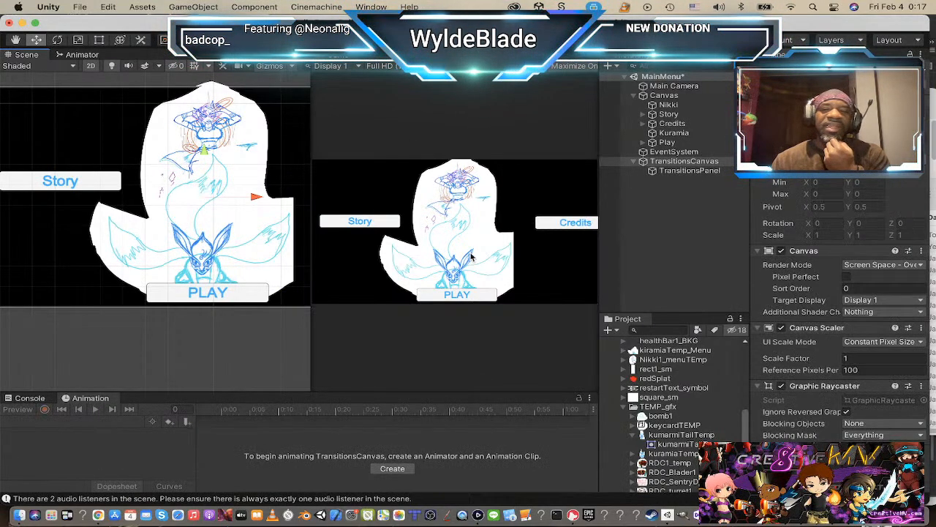
pyautogui.click(677, 133)
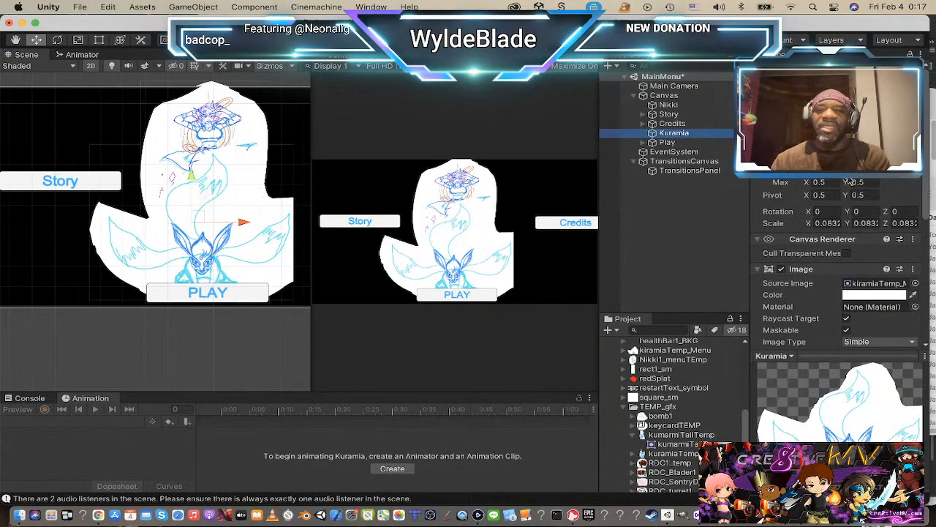
pyautogui.click(878, 295)
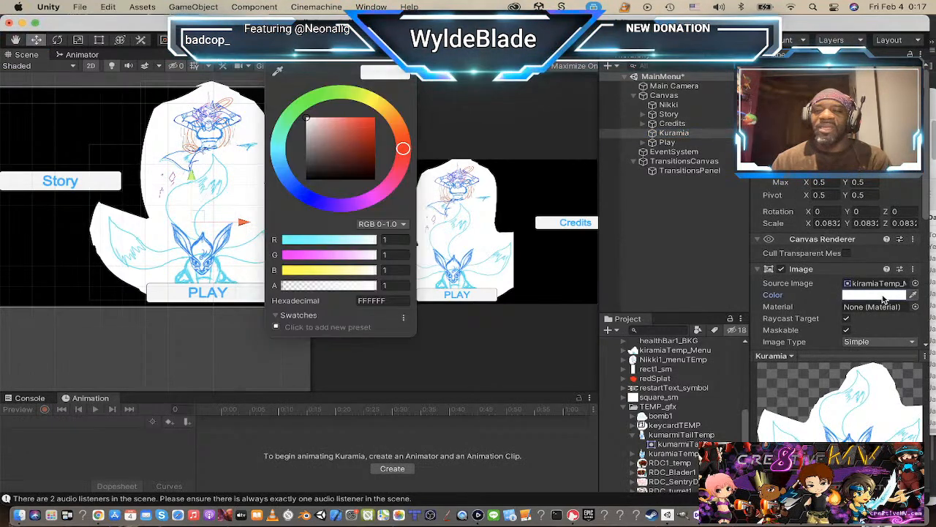
pyautogui.moveTo(371, 287)
pyautogui.mouseDown()
pyautogui.moveTo(326, 288)
pyautogui.moveTo(357, 292)
pyautogui.mouseUp()
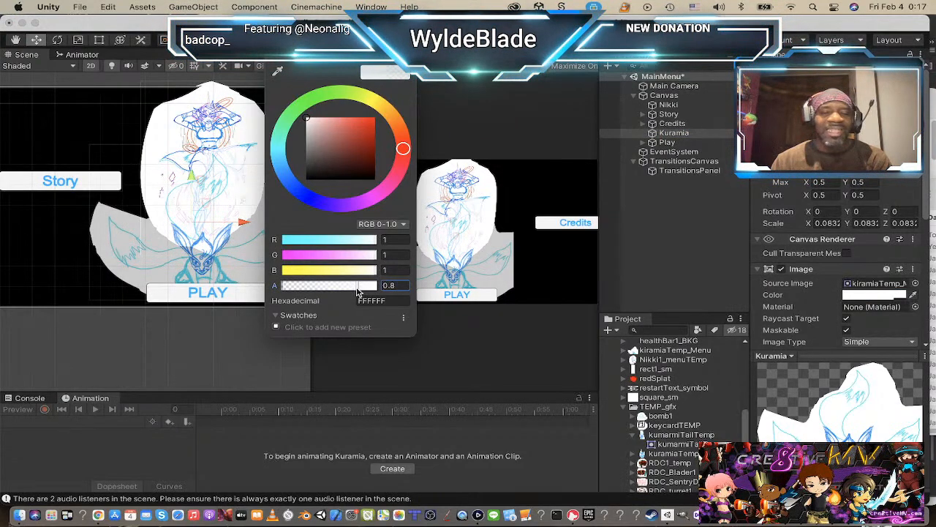
pyautogui.moveTo(357, 291); pyautogui.dragTo(357, 292)
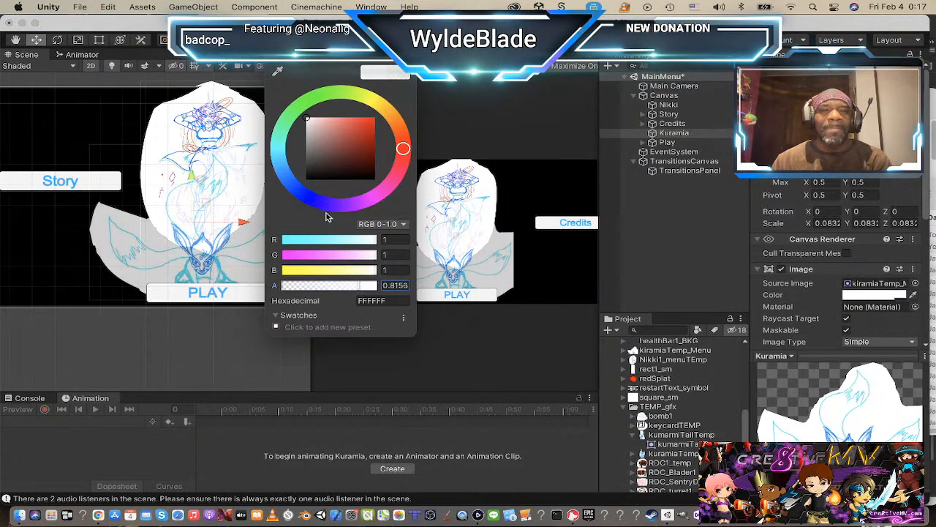
pyautogui.click(272, 57)
# Step: Scale the Nikki image down uniformly to about 0.0655 and move it up toward the canvas's upper edge
pyautogui.scroll(-7, 156, 182)
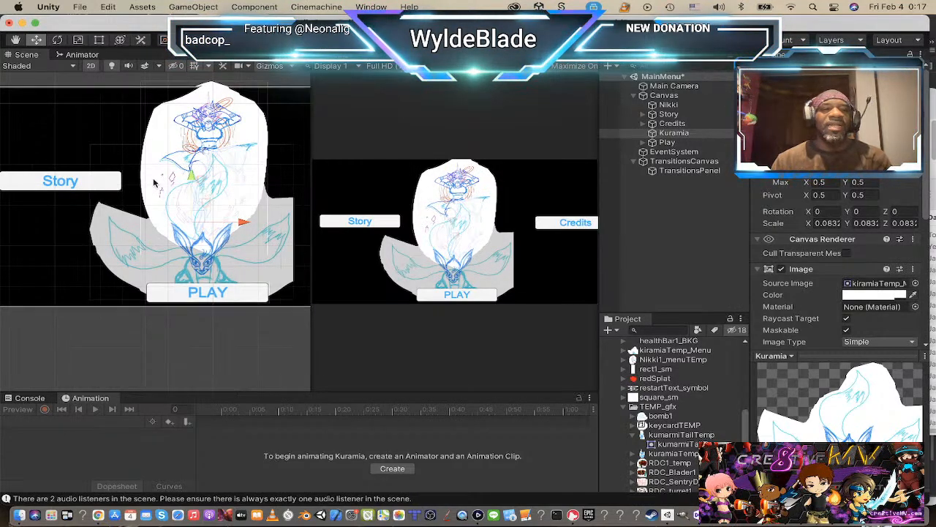
pyautogui.scroll(3, 160, 180)
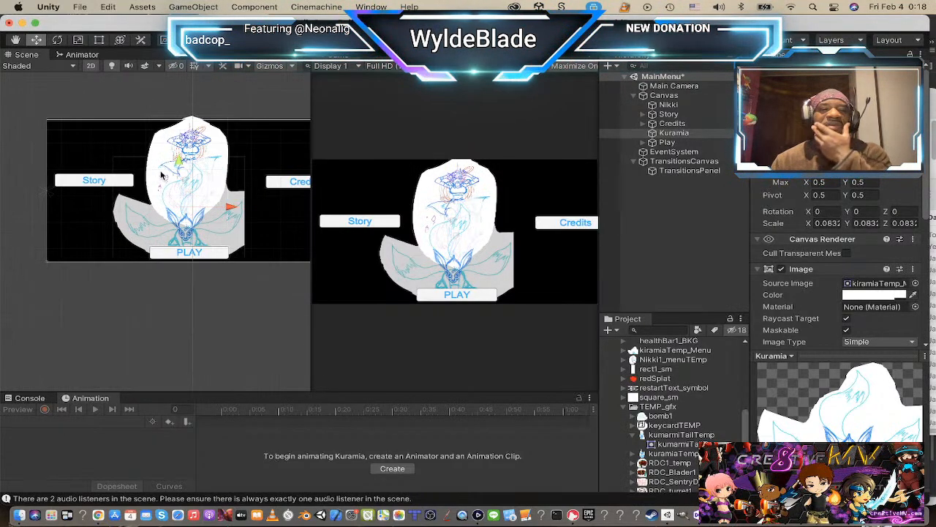
pyautogui.scroll(6, 160, 173)
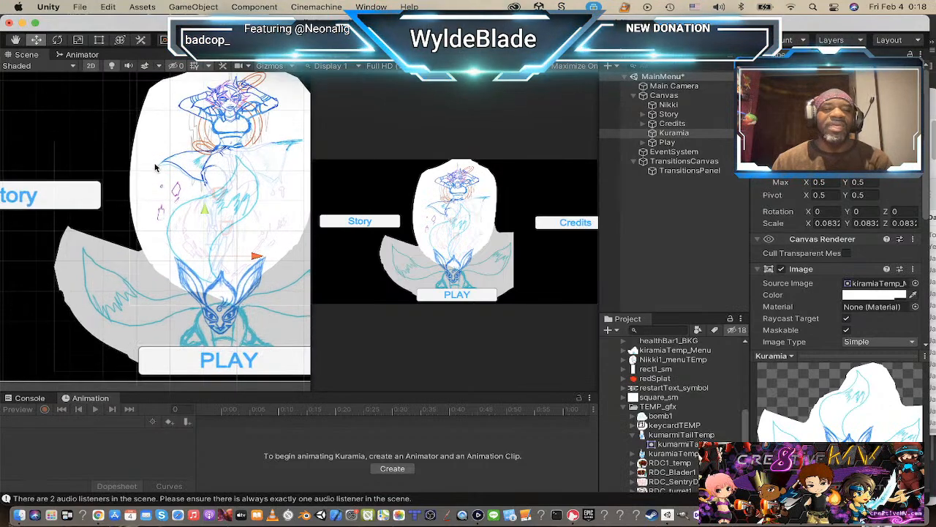
pyautogui.scroll(-3, 156, 168)
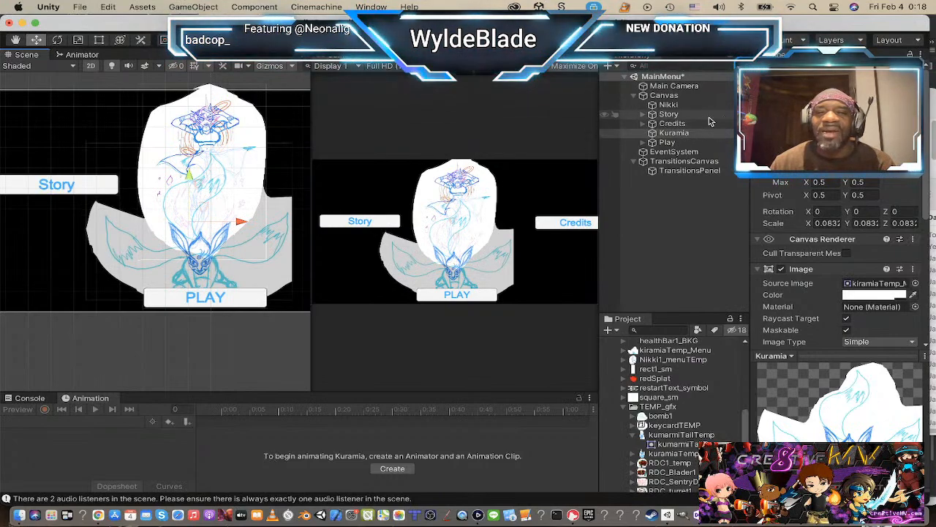
pyautogui.click(668, 104)
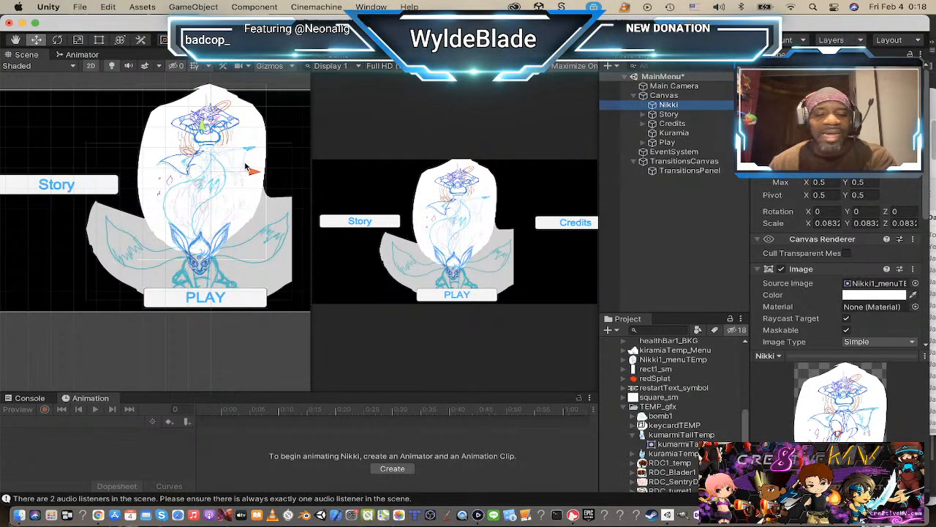
pyautogui.press('t')
pyautogui.moveTo(204, 174); pyautogui.dragTo(194, 180)
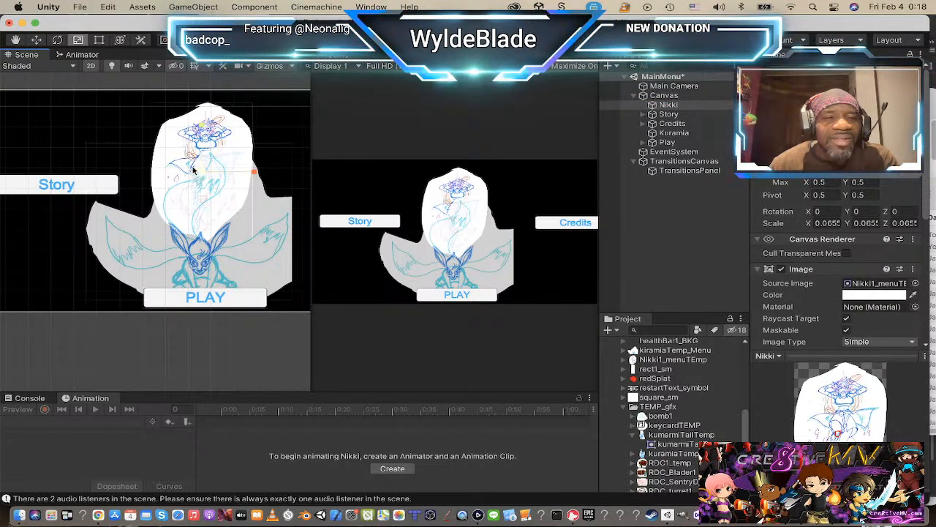
pyautogui.press('w')
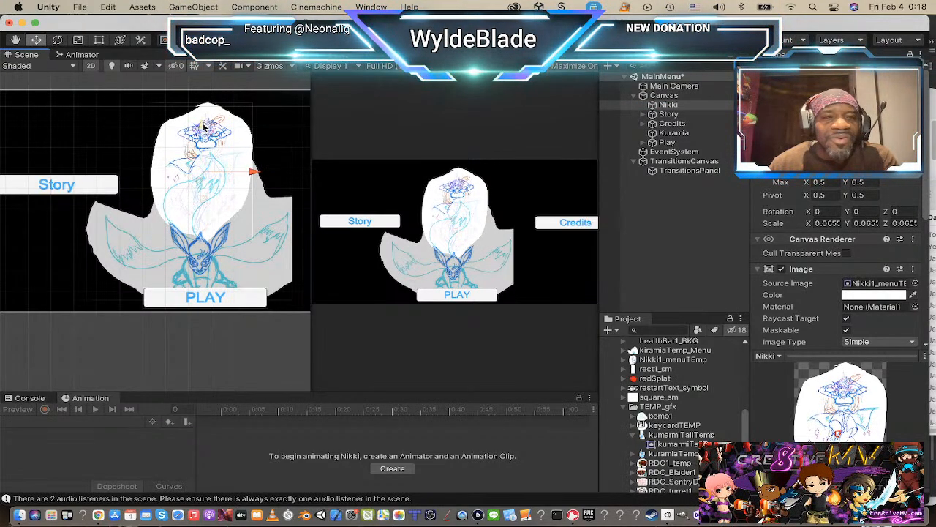
pyautogui.moveTo(204, 127)
pyautogui.mouseDown()
pyautogui.moveTo(203, 104)
pyautogui.moveTo(205, 111)
pyautogui.mouseUp()
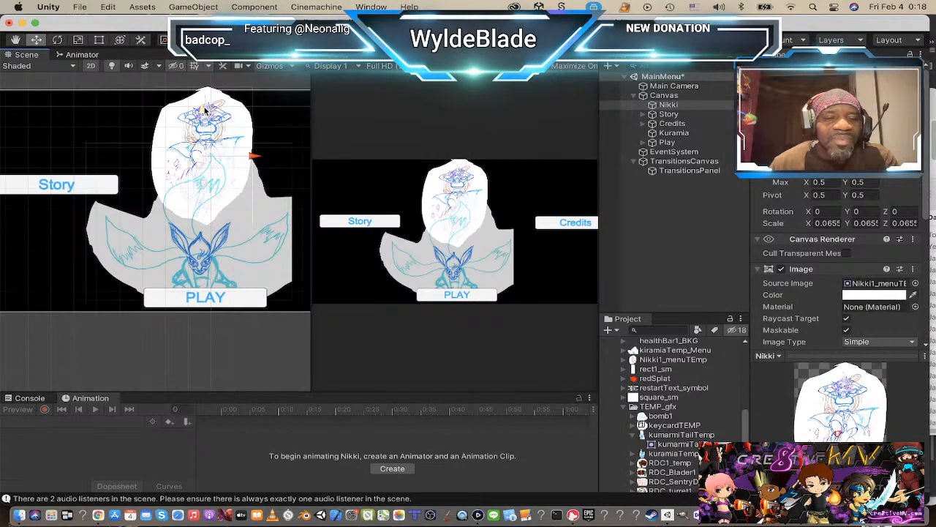
pyautogui.click(267, 89)
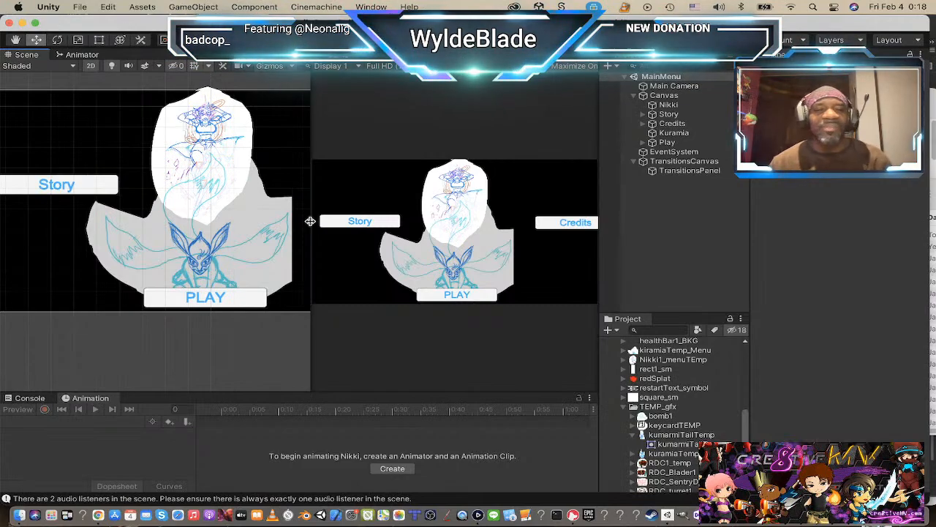
# Step: Move the Credits button left so it fits fully inside the canvas's right edge
pyautogui.scroll(-2, 199, 267)
pyautogui.scroll(-2, 199, 265)
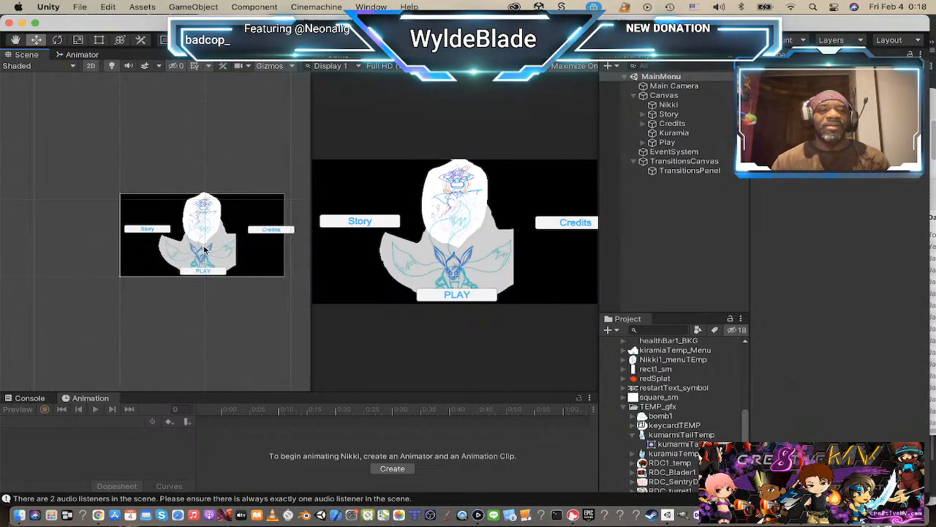
pyautogui.scroll(1, 208, 249)
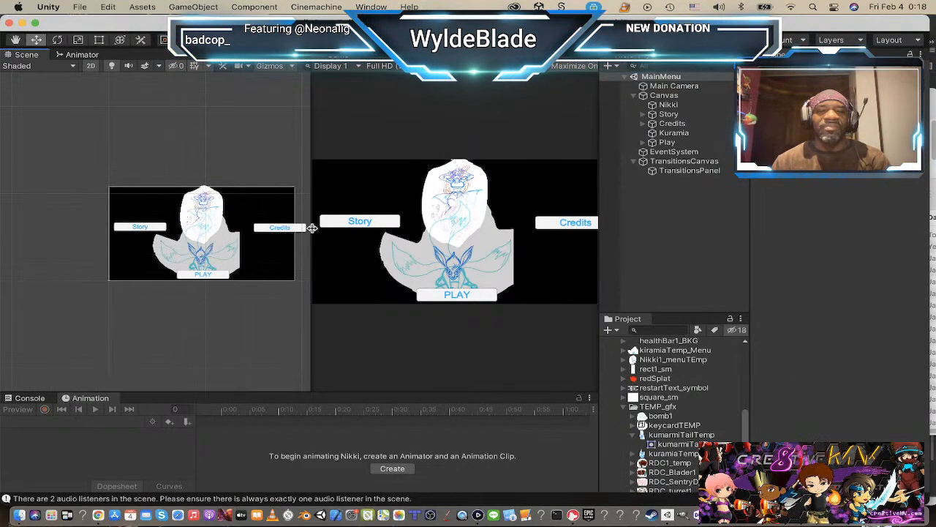
pyautogui.click(293, 232)
pyautogui.click(281, 231)
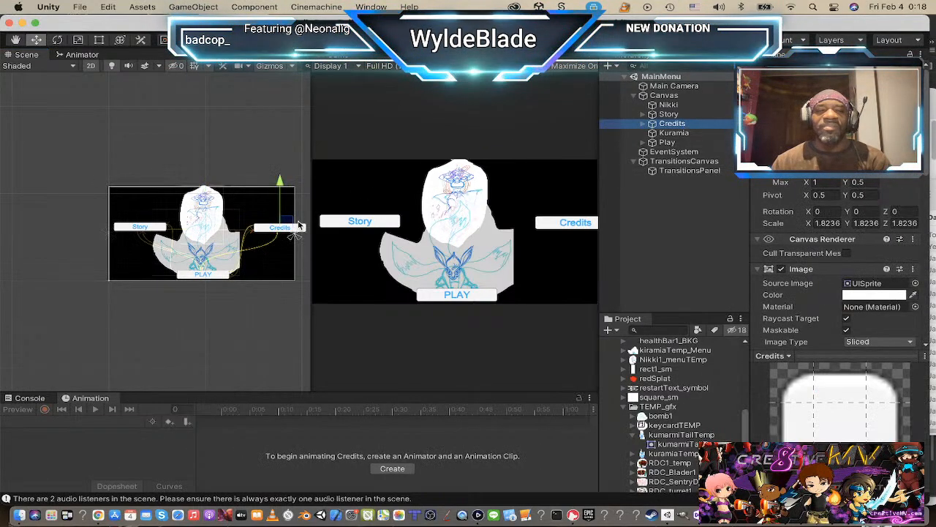
pyautogui.moveTo(302, 231); pyautogui.dragTo(290, 233)
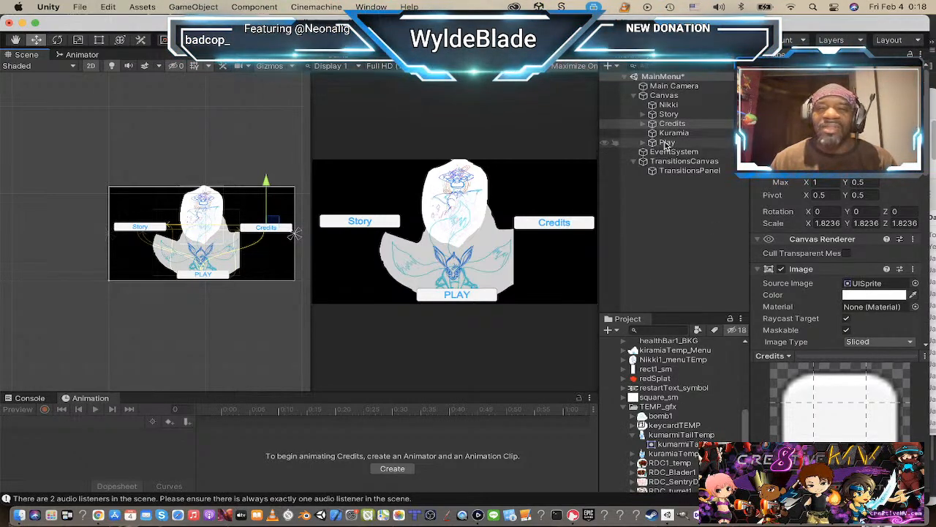
# Step: Nudge the Nikki image slightly down and scale it up uniformly to about 0.0719
pyautogui.click(669, 114)
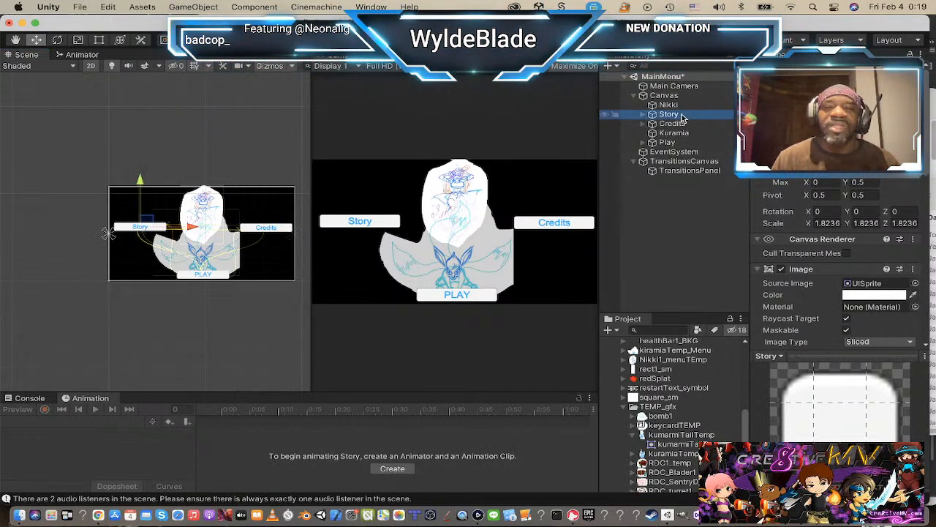
pyautogui.click(668, 105)
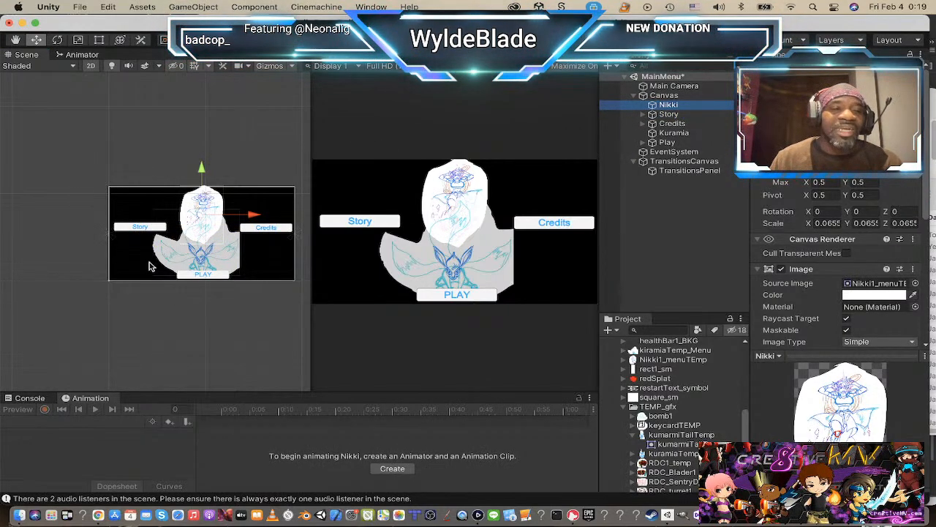
pyautogui.scroll(5, 203, 211)
pyautogui.scroll(2, 207, 188)
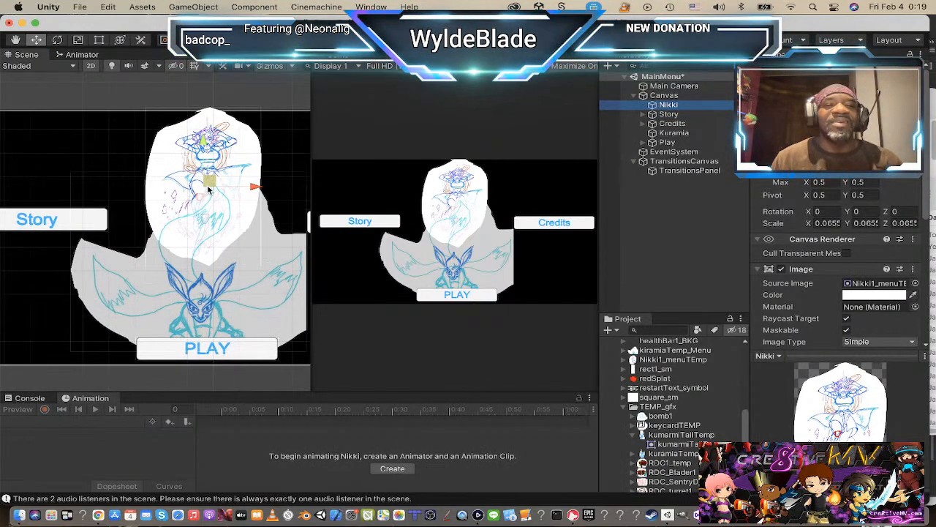
pyautogui.click(203, 144)
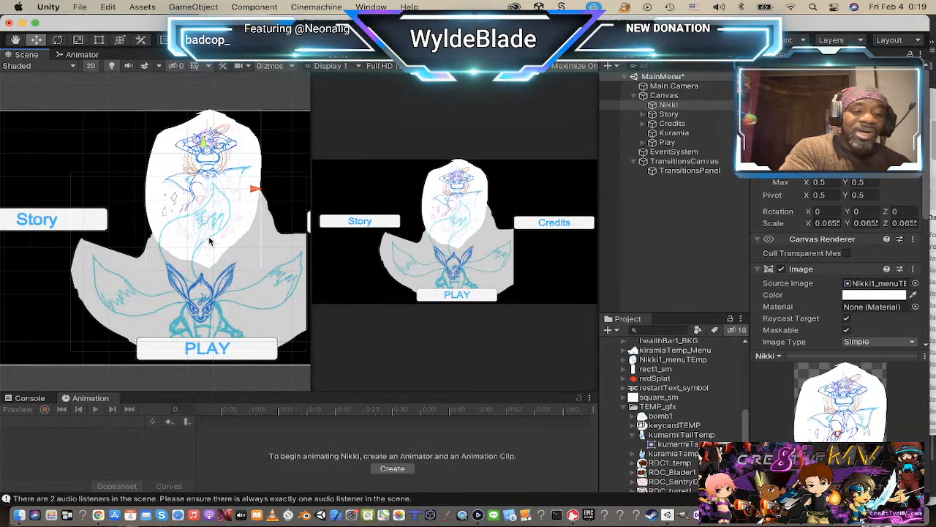
pyautogui.press('r')
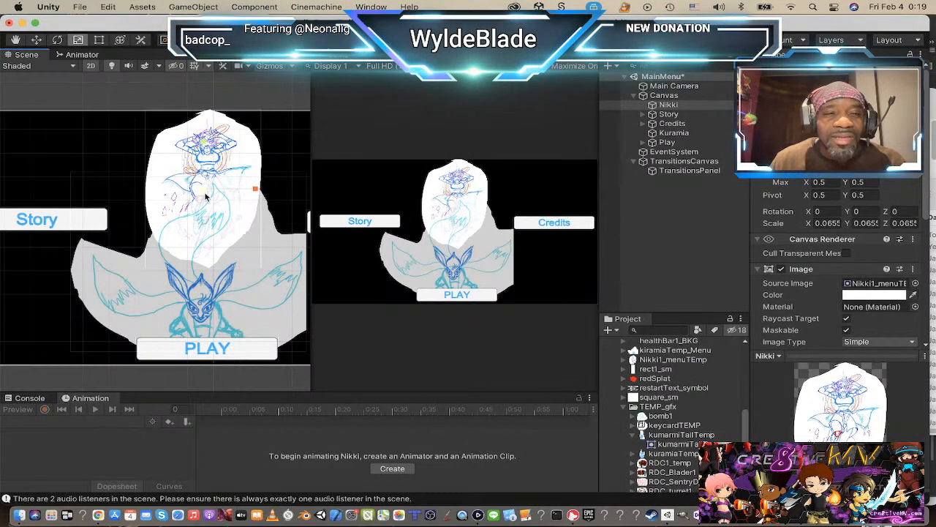
pyautogui.moveTo(204, 192); pyautogui.dragTo(211, 193)
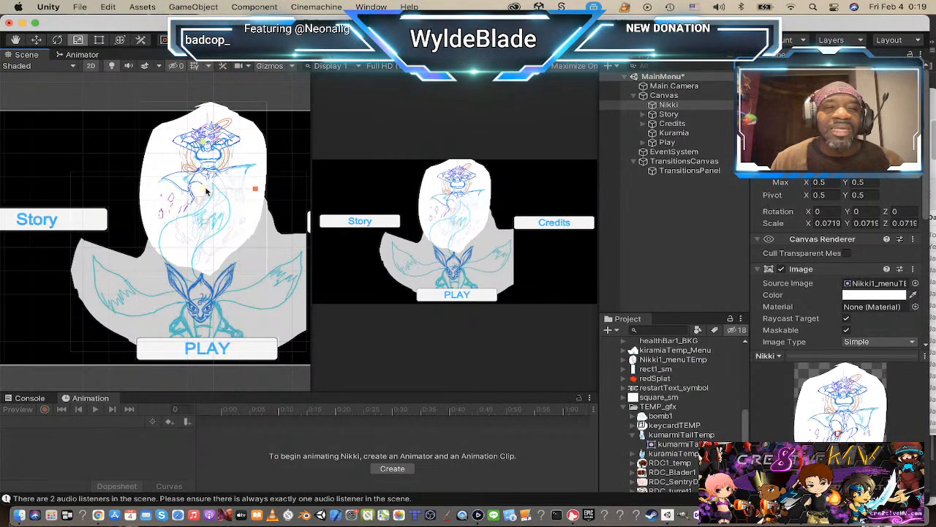
# Step: Nudge the Kuramia image slightly upward on the main menu canvas with the Move tool
pyautogui.press('w')
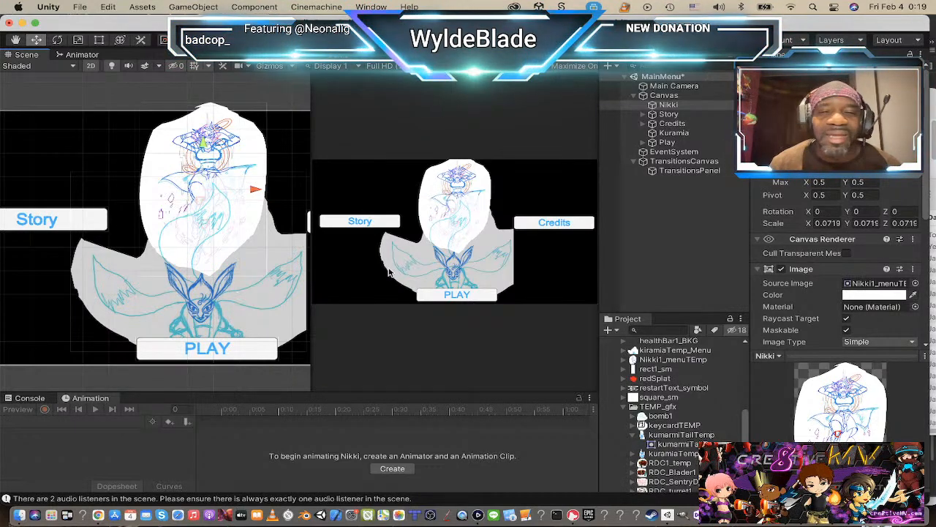
pyautogui.click(674, 133)
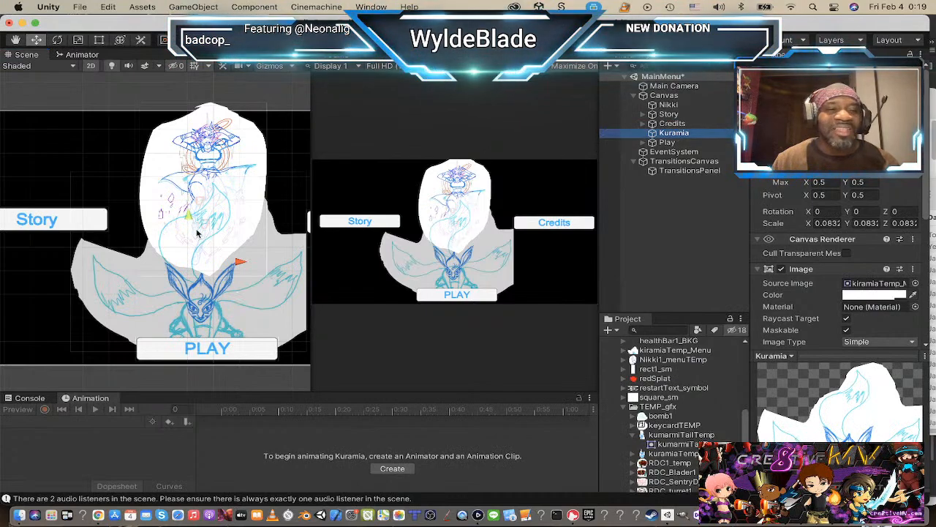
pyautogui.moveTo(186, 217); pyautogui.dragTo(185, 212)
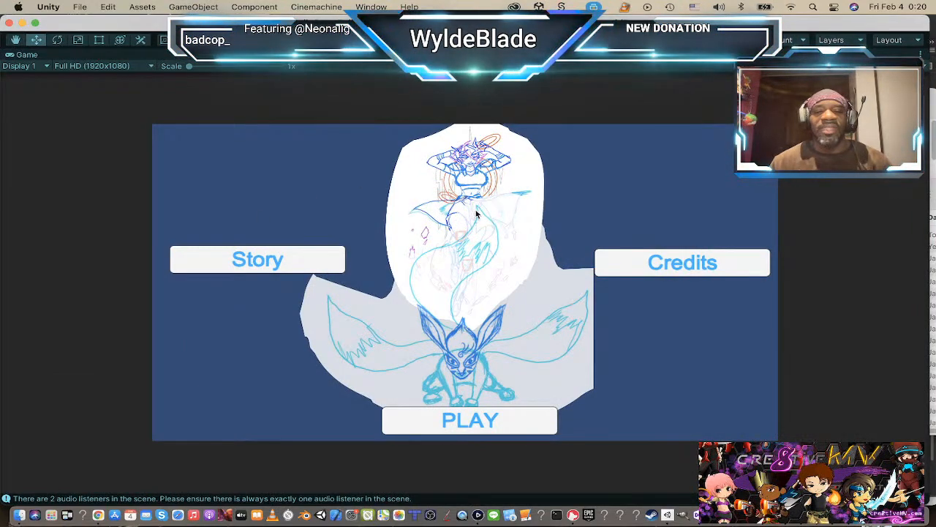
# Step: Test the main menu's PLAY button in the running game, then stop the game
pyautogui.click(471, 418)
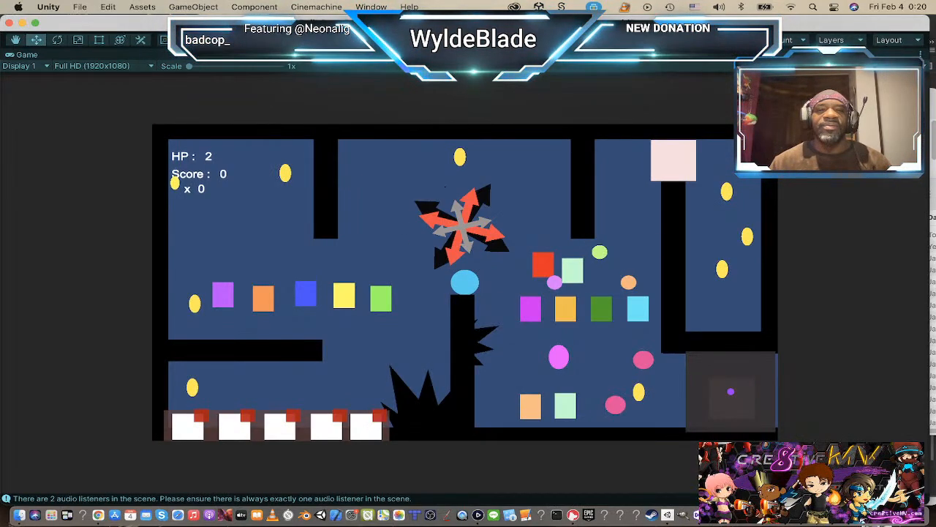
pyautogui.click(447, 41)
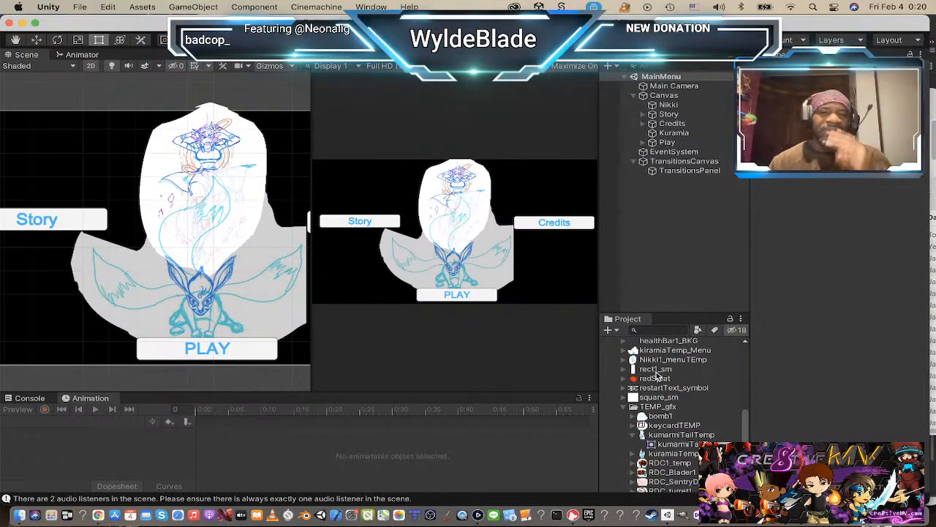
# Step: Set the main menu Play button's On Click scene name to Level_1a and save the scene
pyautogui.click(249, 351)
pyautogui.click(699, 141)
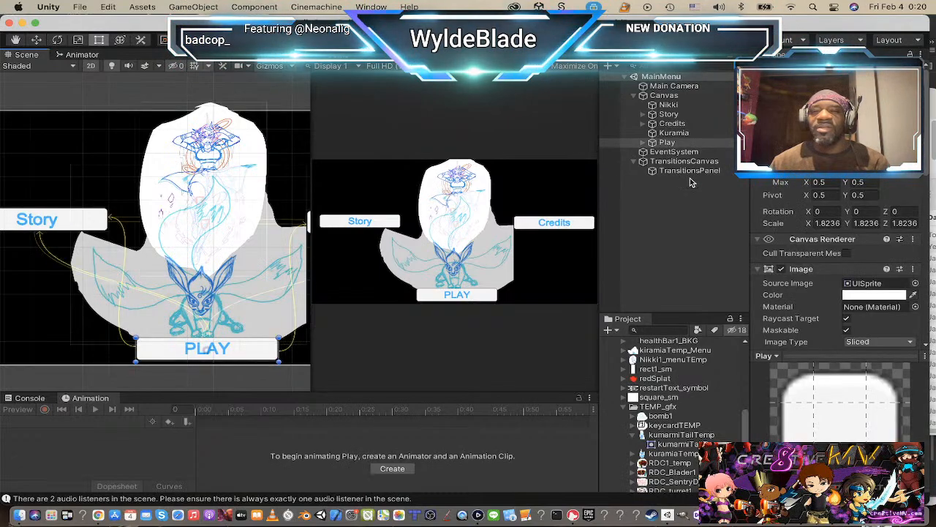
pyautogui.scroll(8, 668, 411)
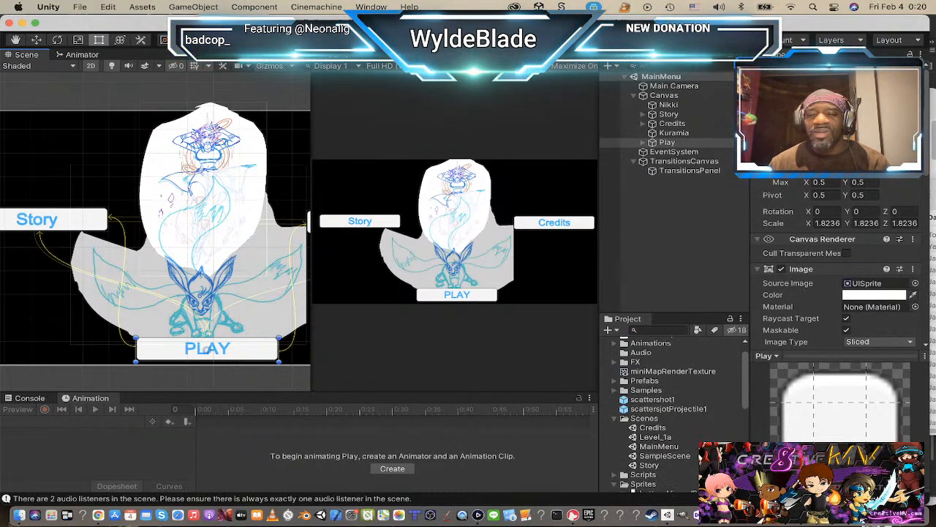
pyautogui.click(668, 438)
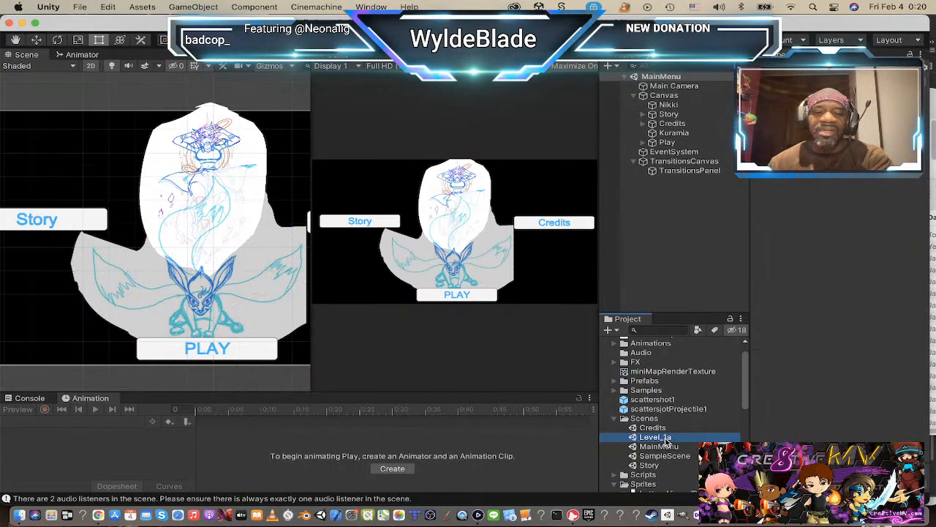
pyautogui.click(667, 438)
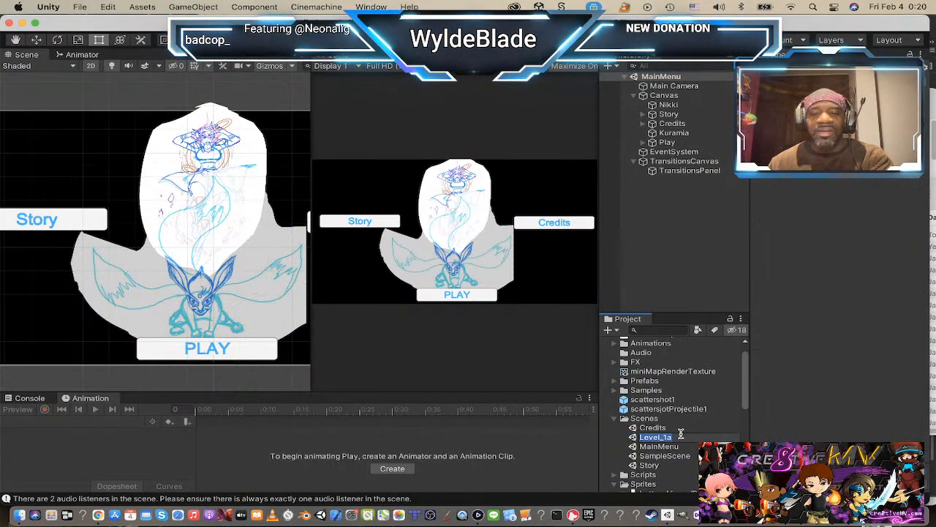
pyautogui.click(668, 142)
pyautogui.scroll(-5, 888, 249)
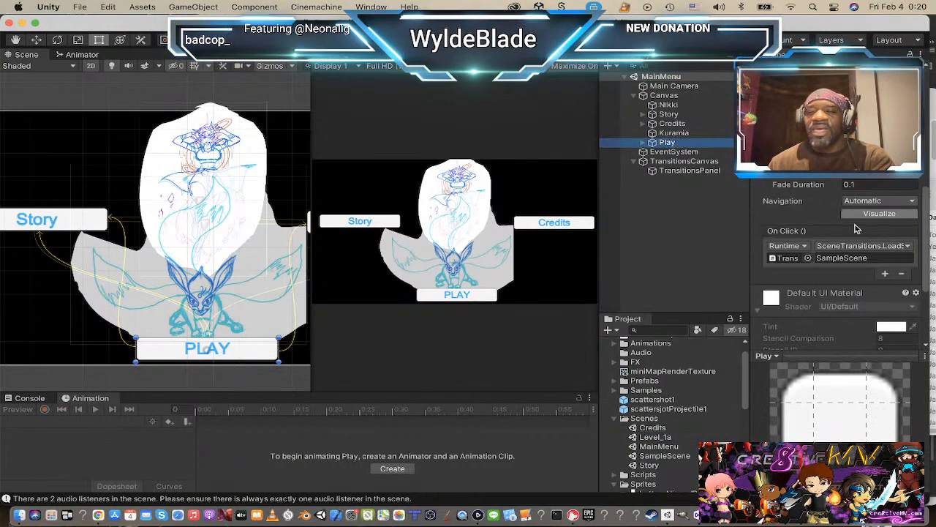
pyautogui.click(869, 258)
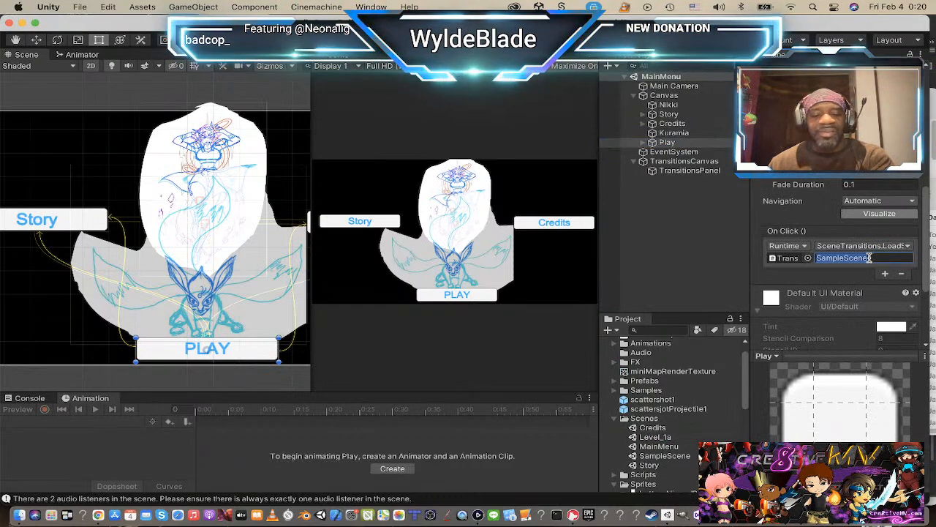
pyautogui.write('Level_1a')
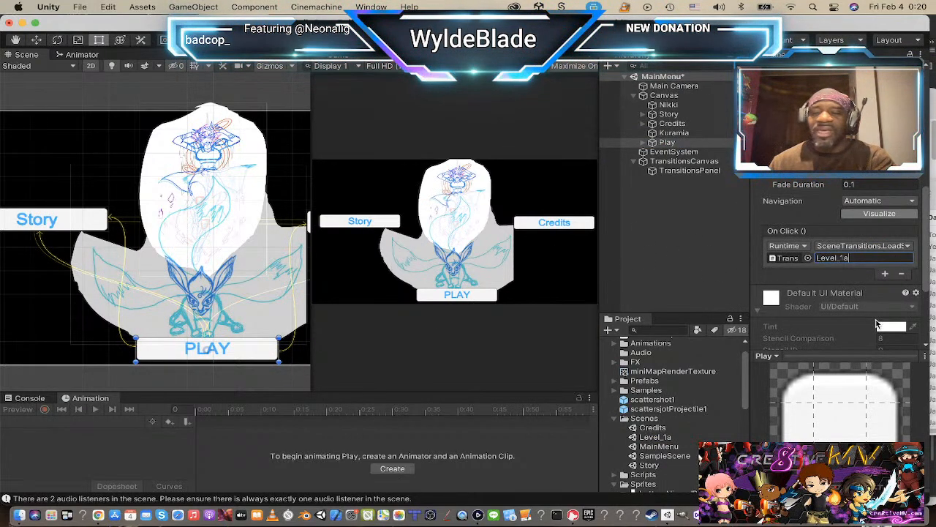
pyautogui.press('super+s')
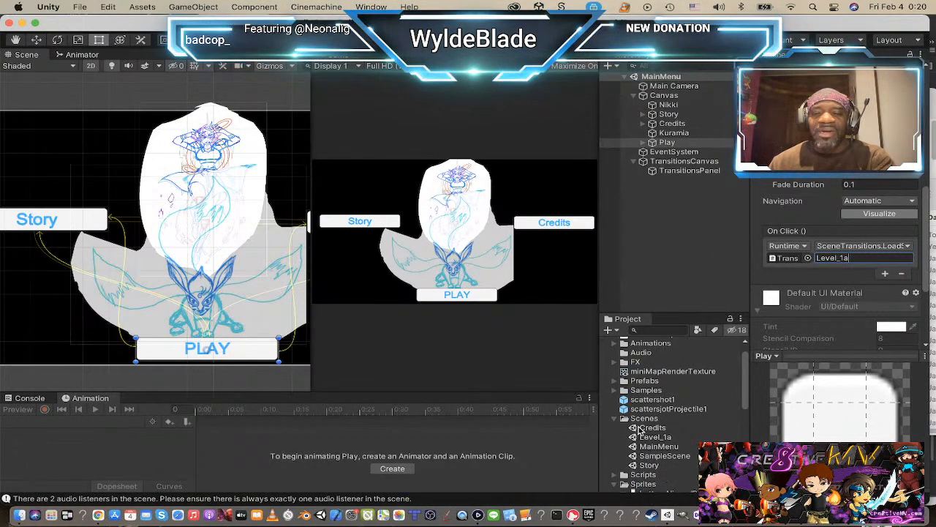
# Step: In the Story scene, set the Play button's On Click scene name to Level_1a and save the scene
pyautogui.doubleClick(649, 465)
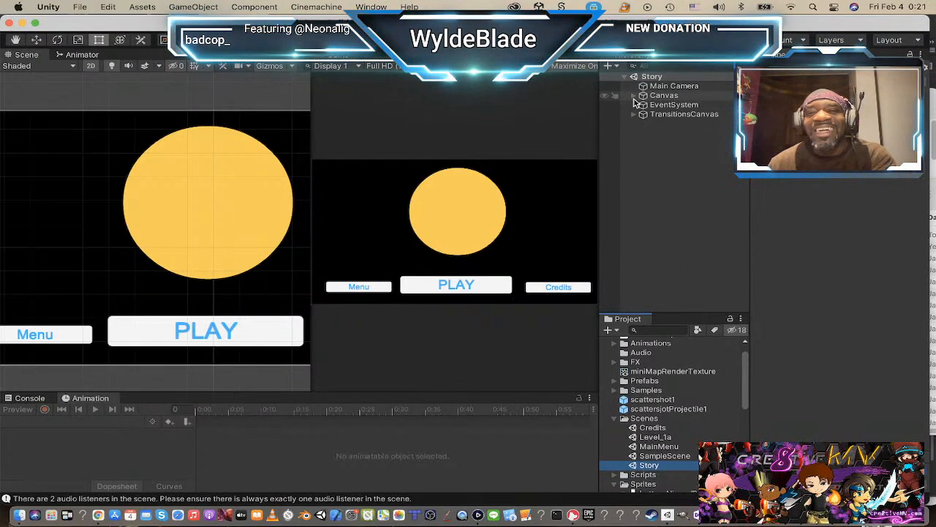
pyautogui.click(634, 95)
pyautogui.click(659, 115)
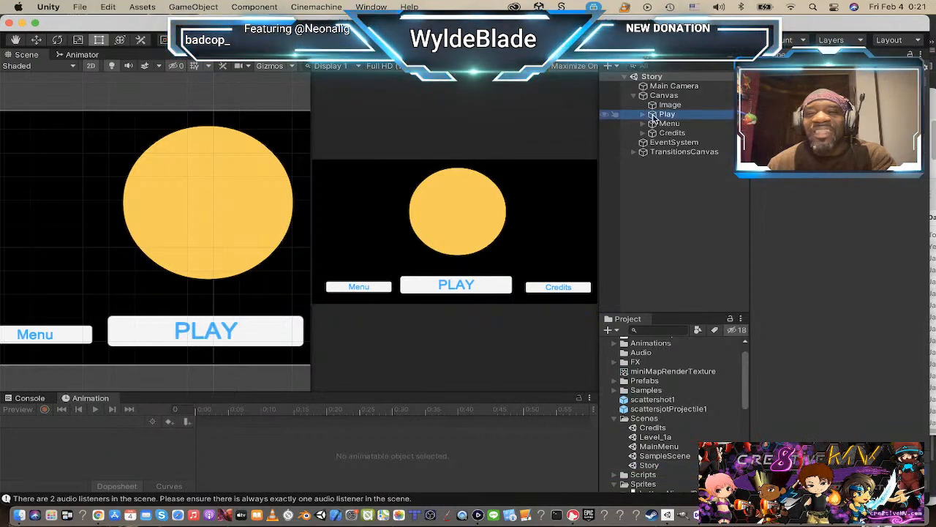
pyautogui.scroll(-3, 872, 251)
pyautogui.scroll(-3, 878, 268)
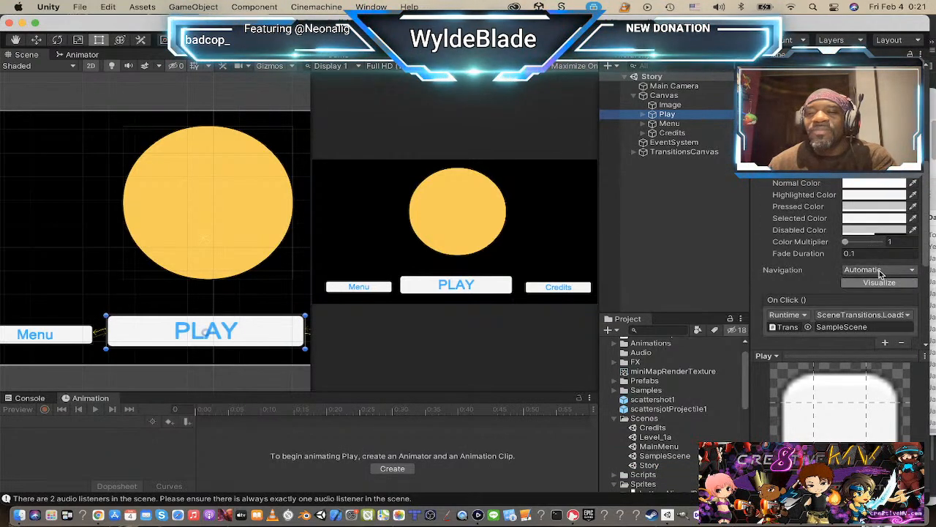
pyautogui.scroll(5, 880, 263)
pyautogui.scroll(-10, 881, 219)
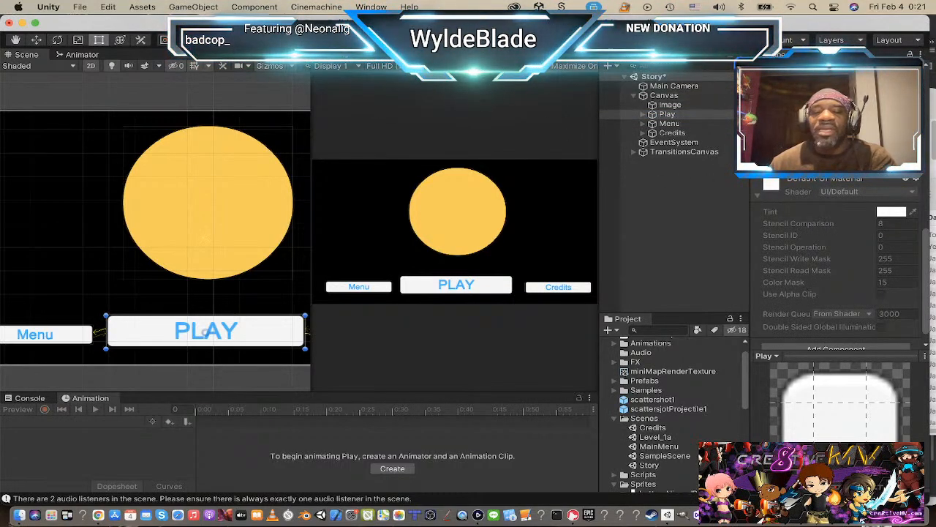
pyautogui.press('super+s')
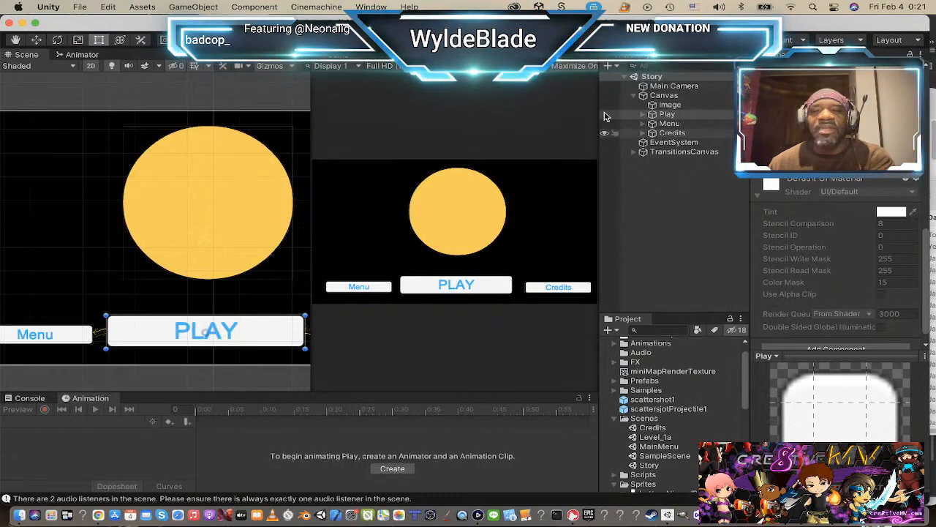
# Step: In the Credits scene, set the Play button's On Click scene name to Level_1a
pyautogui.doubleClick(635, 466)
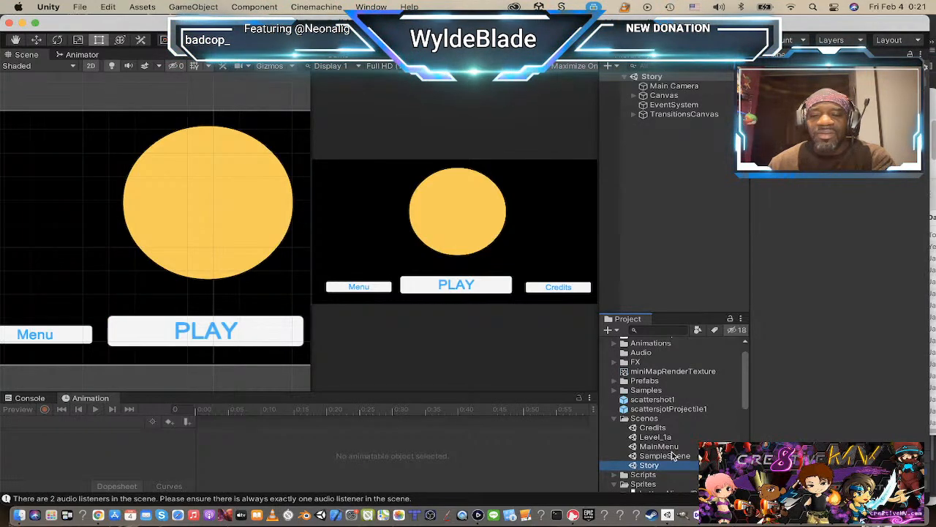
pyautogui.doubleClick(634, 429)
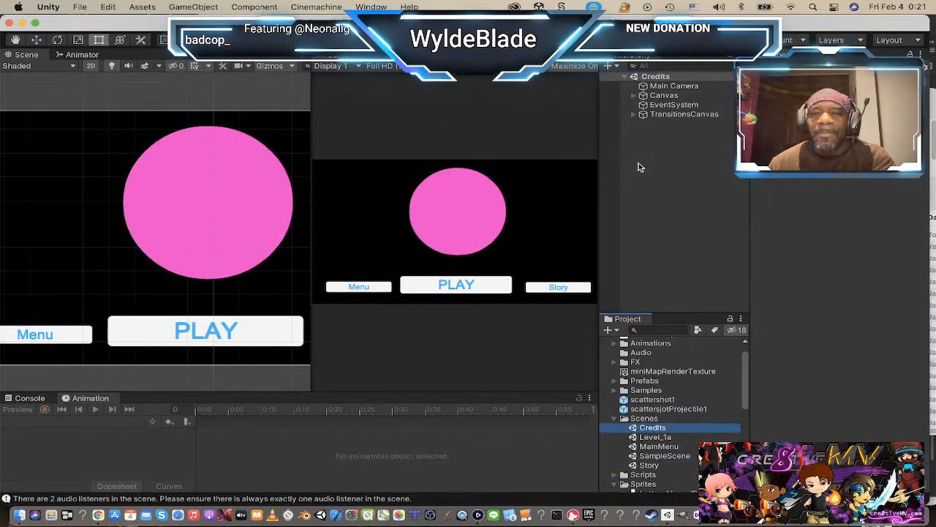
pyautogui.click(449, 284)
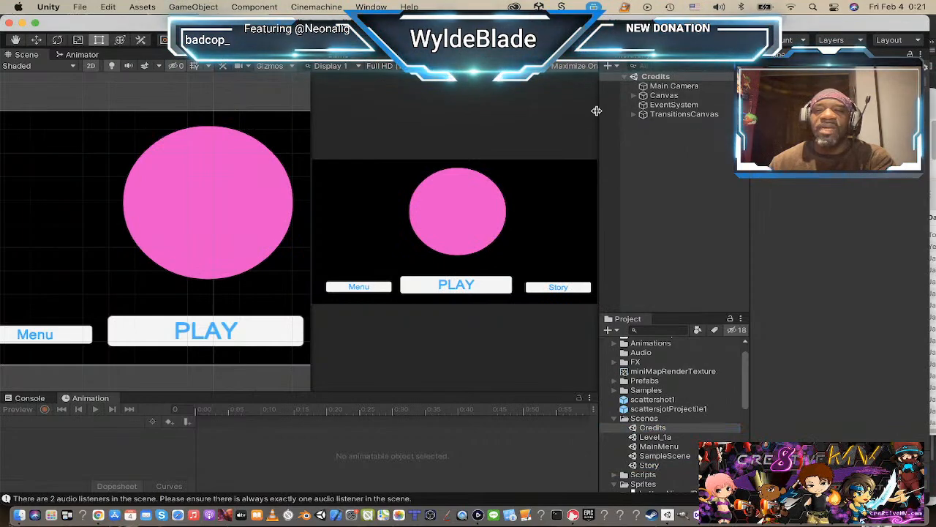
pyautogui.click(633, 95)
pyautogui.click(667, 114)
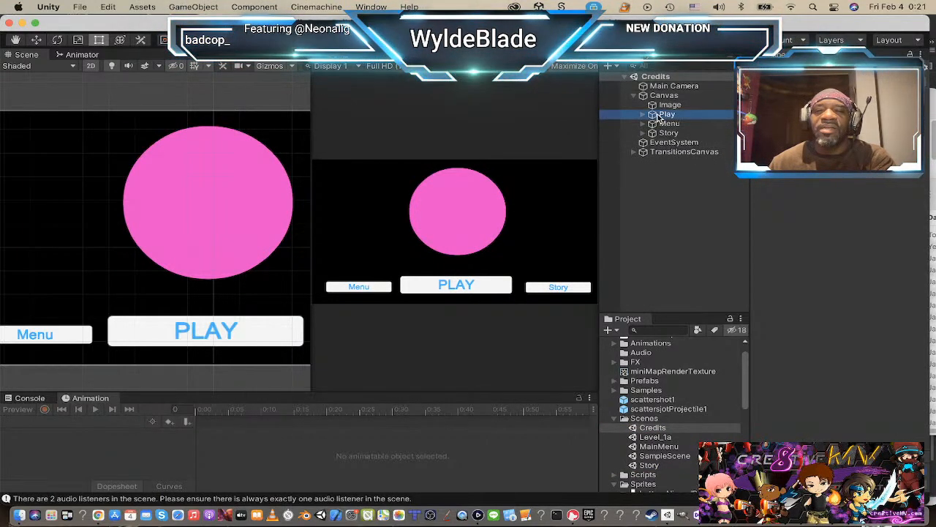
pyautogui.scroll(-6, 823, 313)
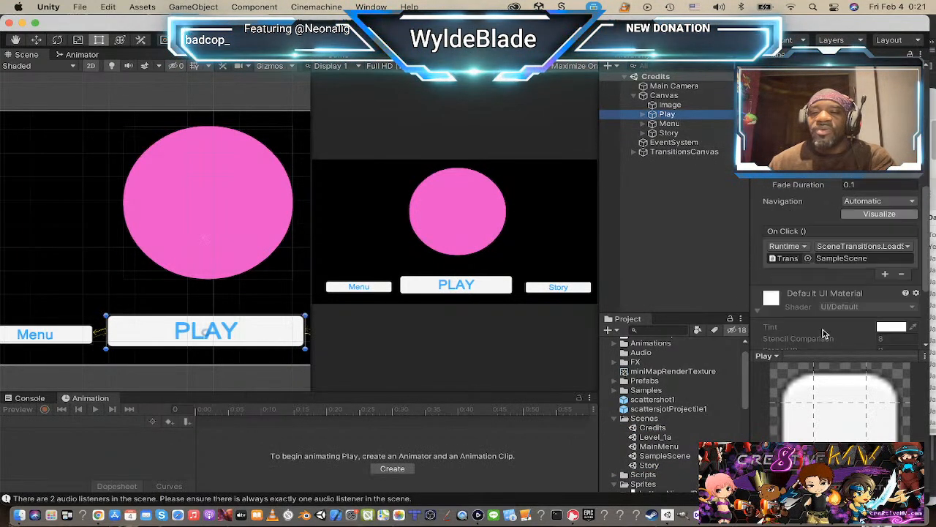
pyautogui.click(846, 288)
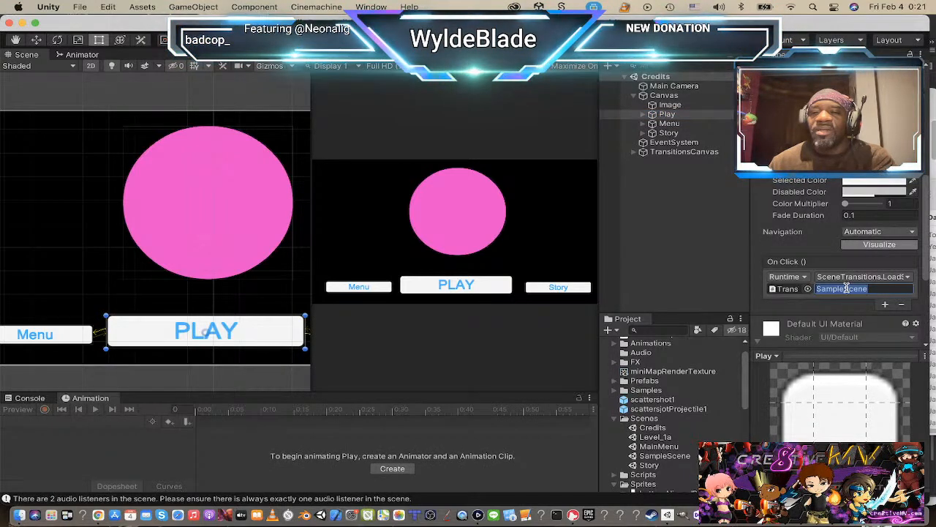
pyautogui.write('Level_1a')
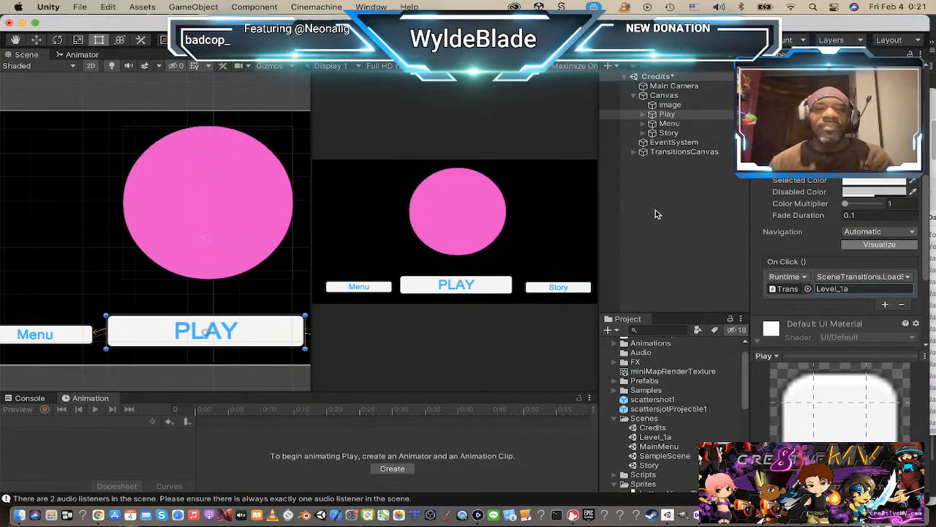
# Step: Run the Credits scene, test its PLAY button, and stop the game
pyautogui.click(446, 40)
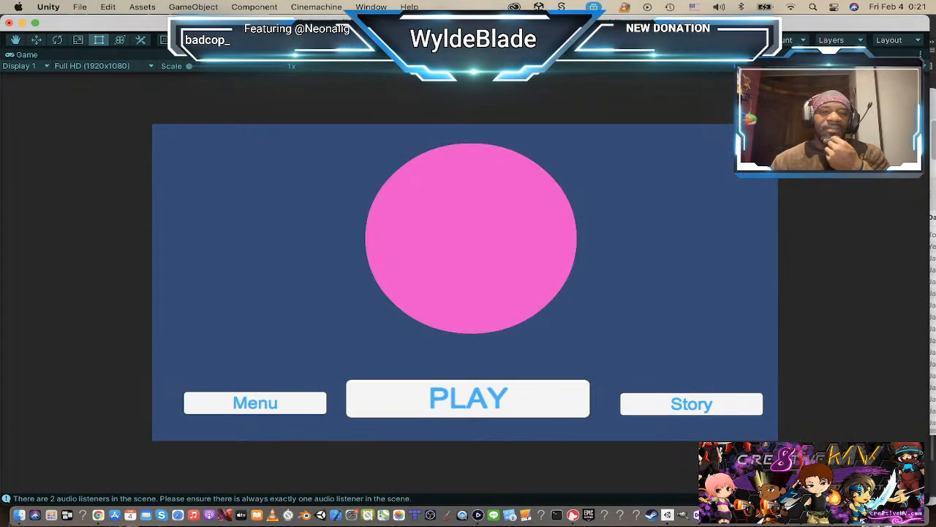
pyautogui.click(484, 392)
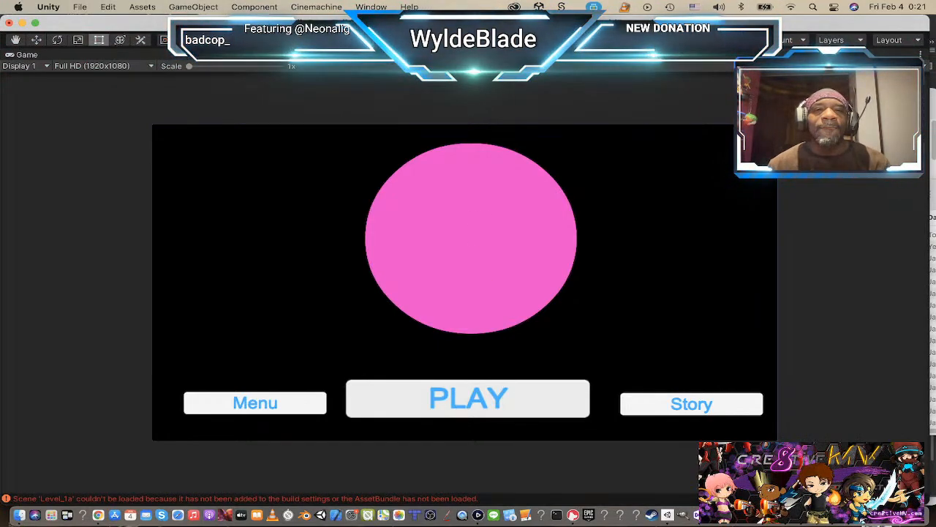
pyautogui.click(446, 40)
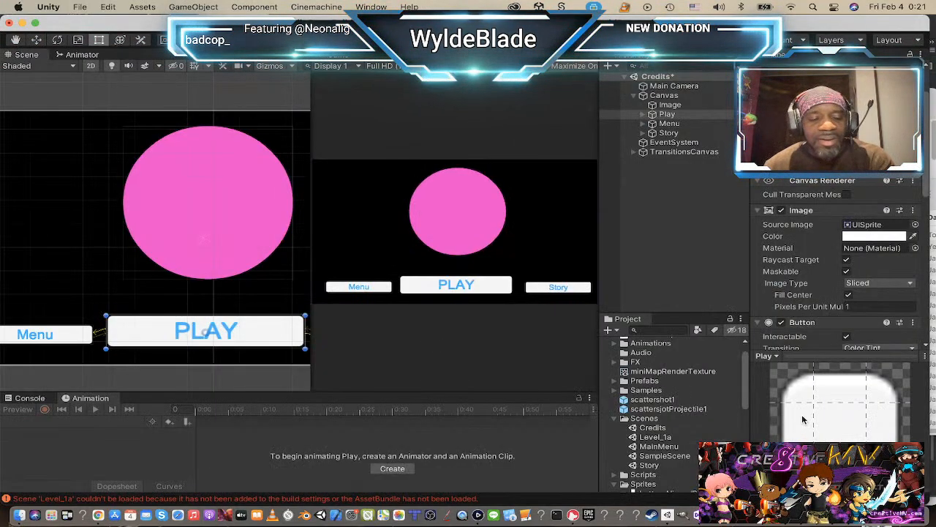
# Step: Save the Credits scene and open SampleScene
pyautogui.click(661, 456)
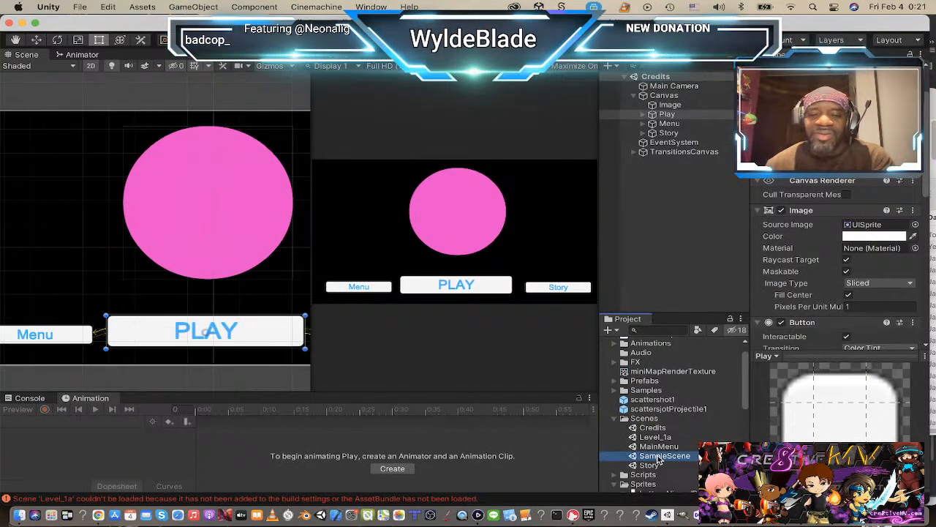
pyautogui.click(665, 116)
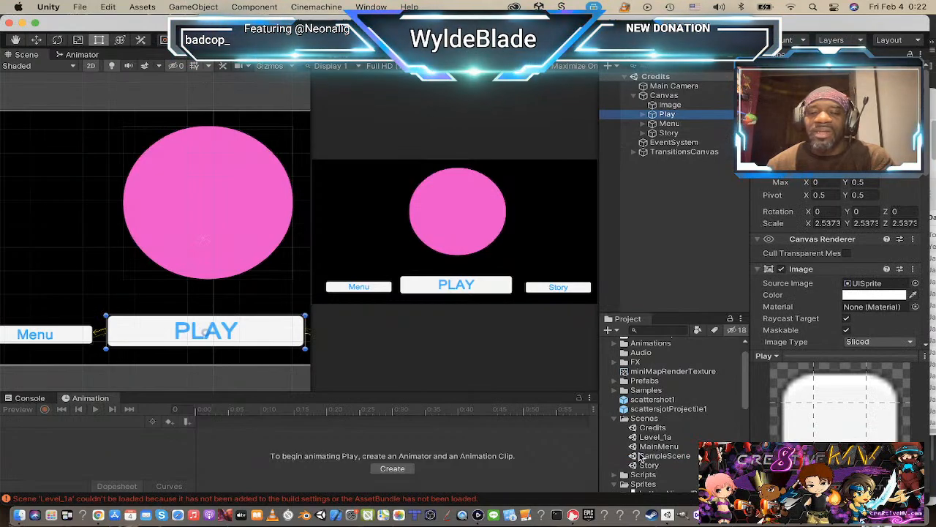
pyautogui.click(637, 456)
pyautogui.doubleClick(637, 457)
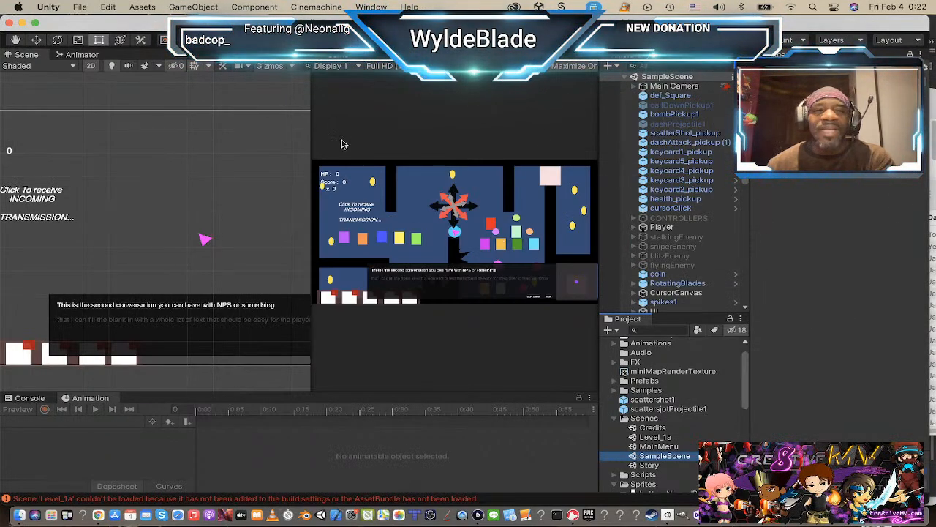
# Step: Add the Level_1a scene to the Scenes In Build list in the build settings and close them
pyautogui.click(79, 7)
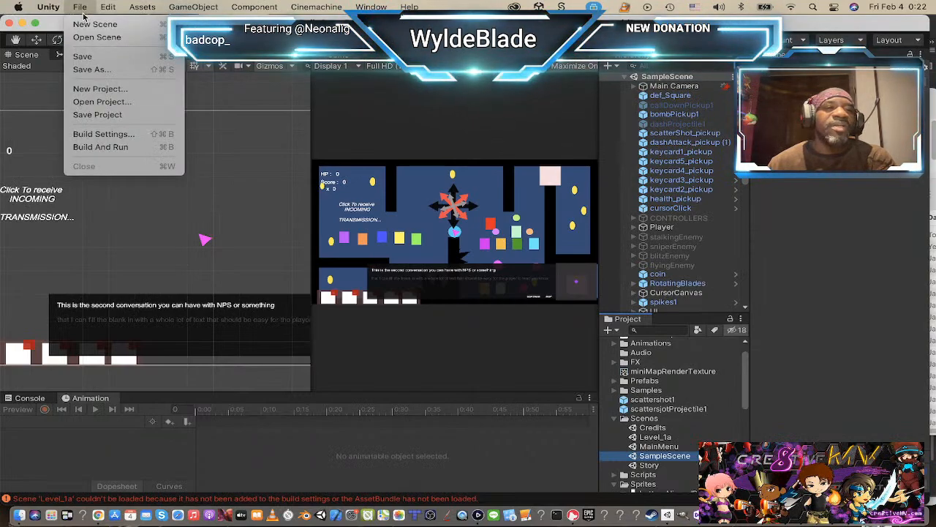
pyautogui.click(110, 135)
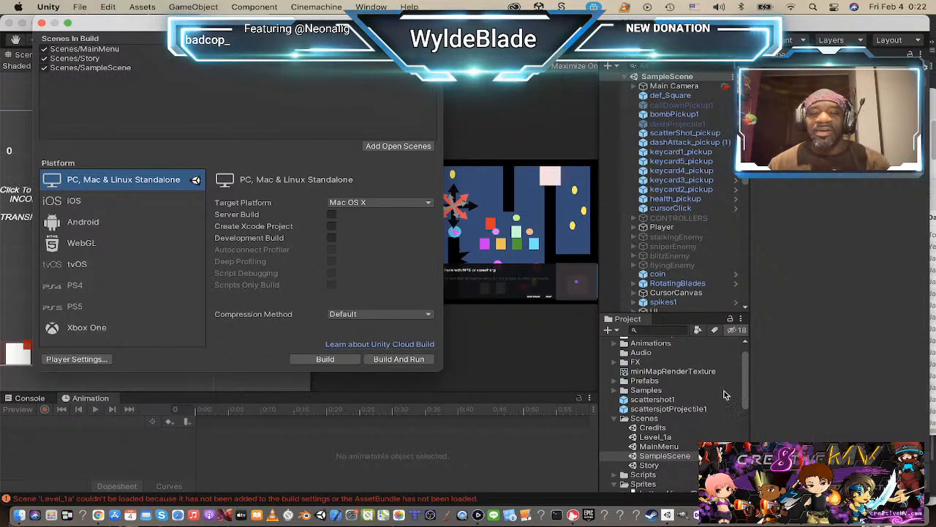
pyautogui.moveTo(647, 439); pyautogui.dragTo(300, 98)
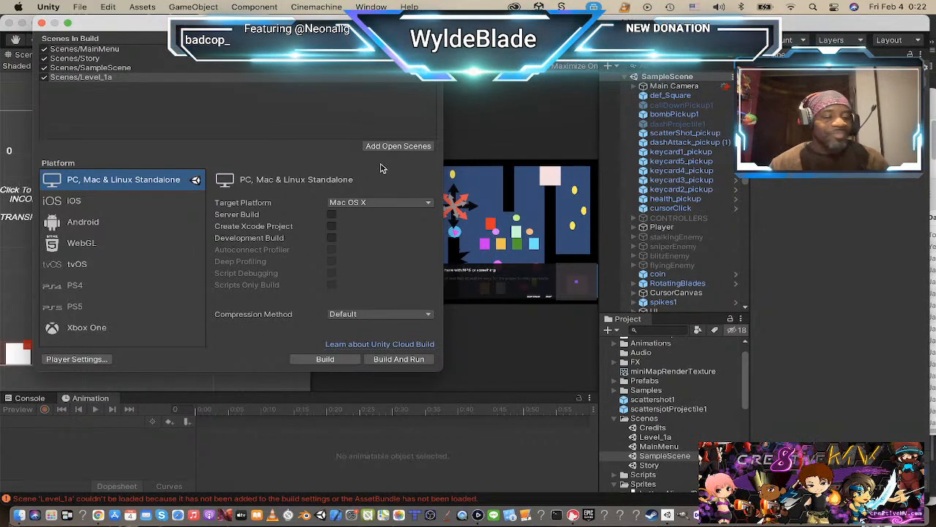
pyautogui.click(41, 24)
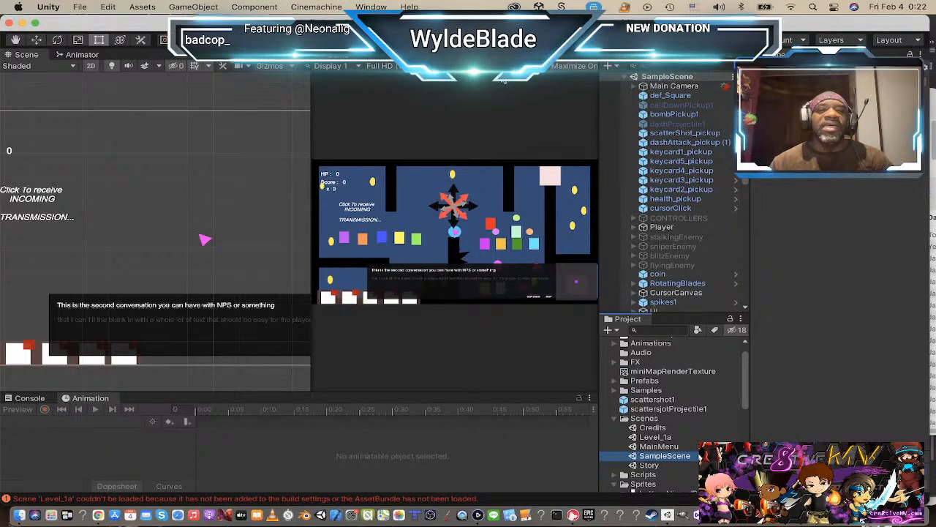
# Step: Open the MainMenu scene, run the game, and start the level with the PLAY button
pyautogui.doubleClick(635, 448)
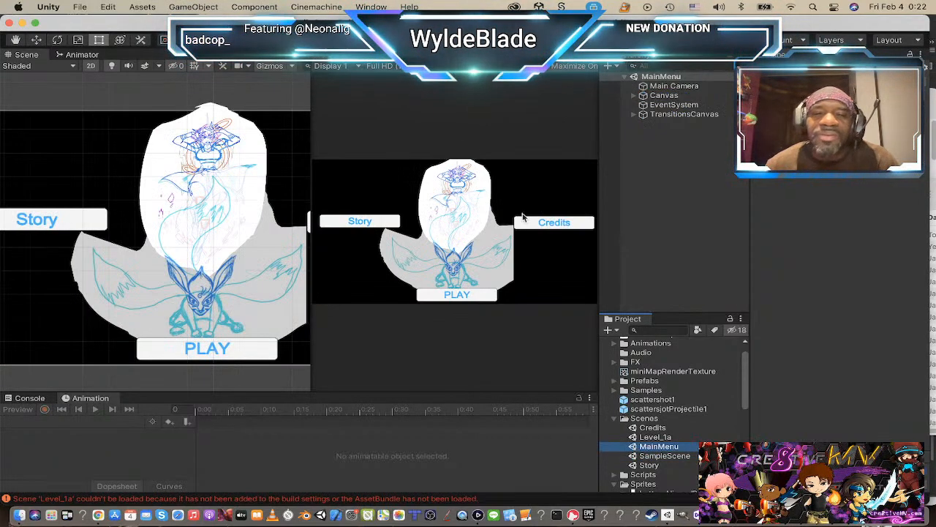
pyautogui.click(445, 40)
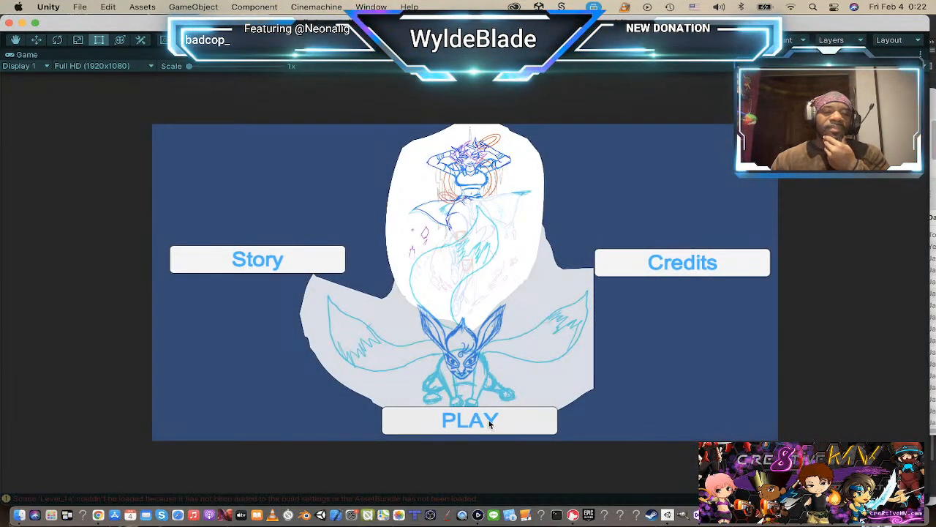
pyautogui.click(488, 420)
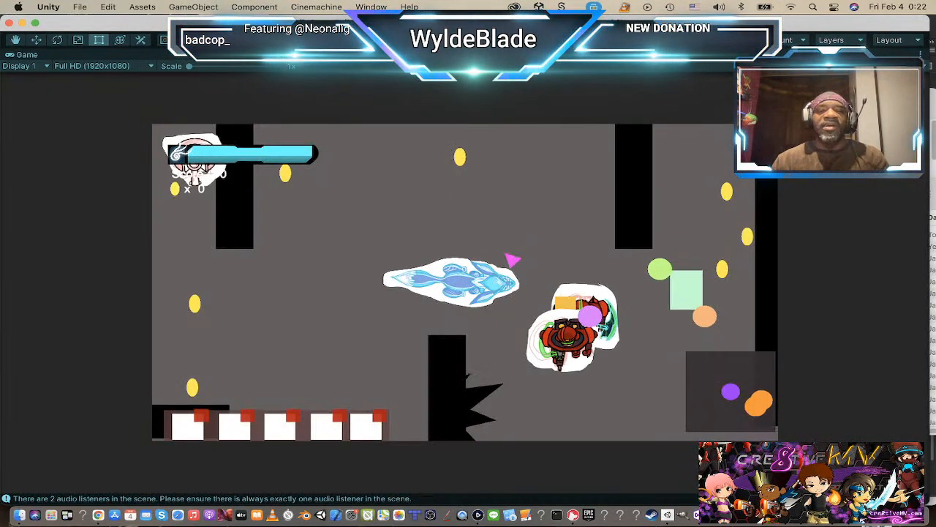
# Step: Playtest Level_1a by moving the player around, shooting at the red enemies, and collecting a coin and the orange pickup
pyautogui.press('w')
pyautogui.press('d')
pyautogui.click(527, 205)
pyautogui.click(486, 199)
pyautogui.press('a')
pyautogui.click(295, 247)
pyautogui.press('s')
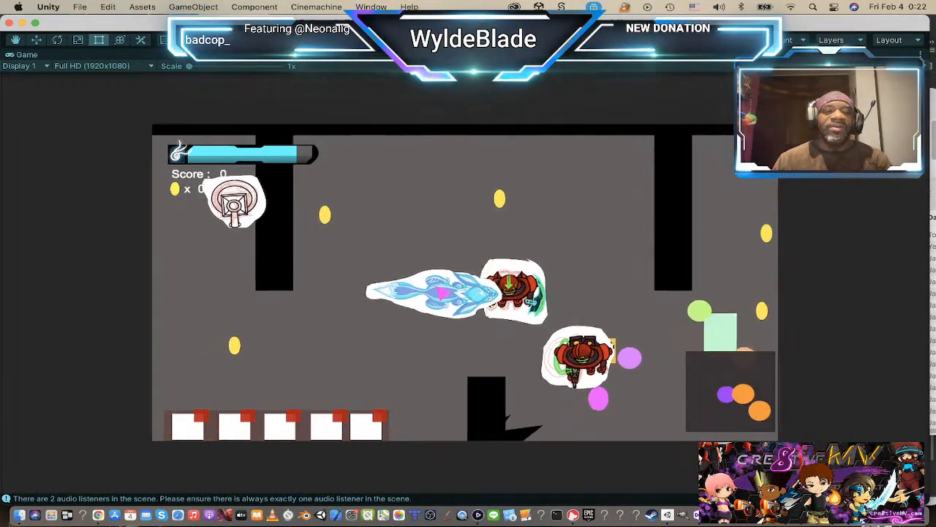
pyautogui.click(318, 416)
pyautogui.click(236, 249)
pyautogui.click(335, 268)
pyautogui.press('w')
pyautogui.click(292, 253)
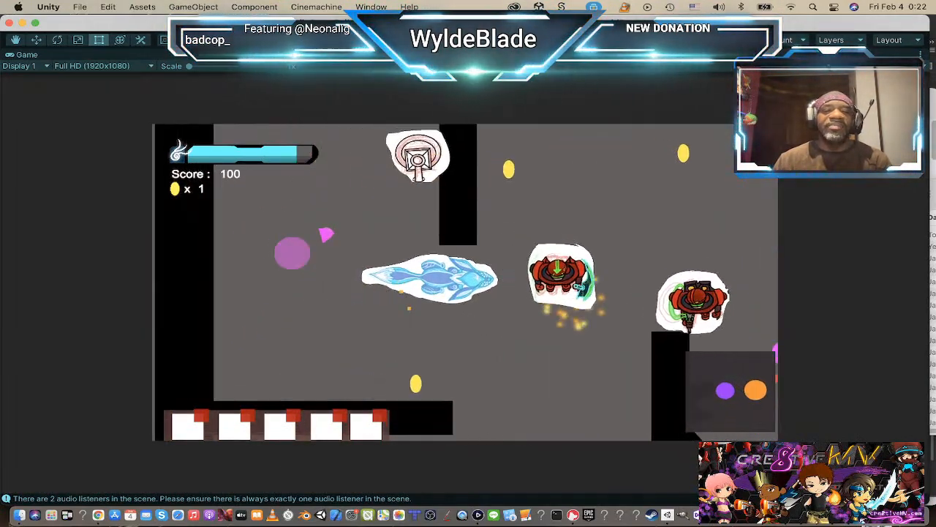
pyautogui.press('s')
pyautogui.press('d')
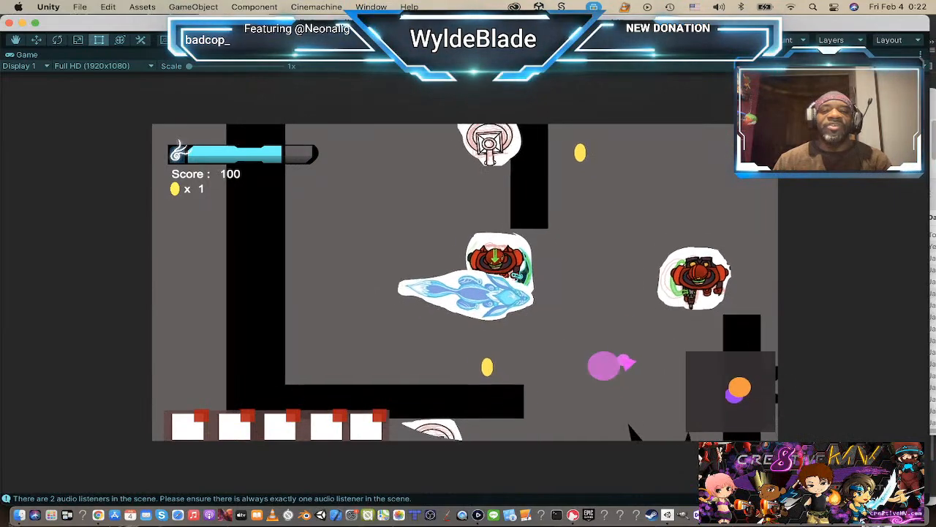
pyautogui.press('w')
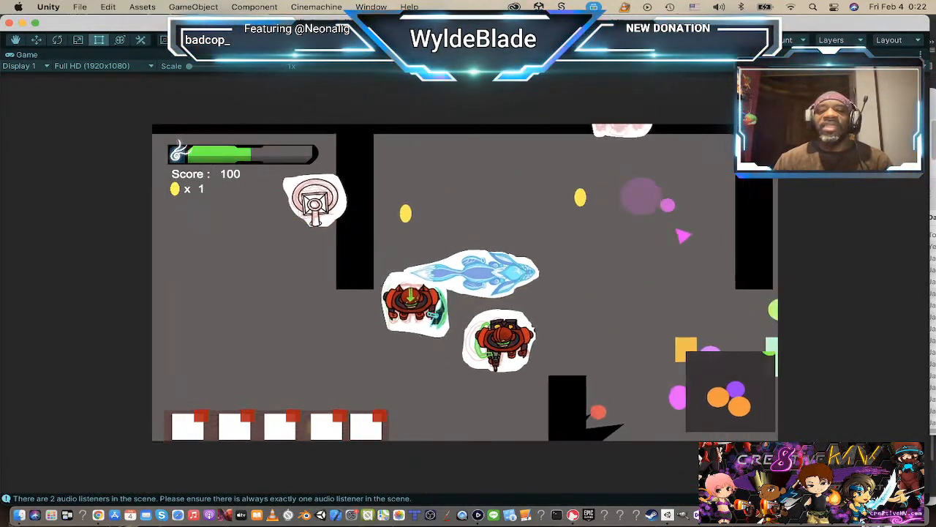
pyautogui.press('s')
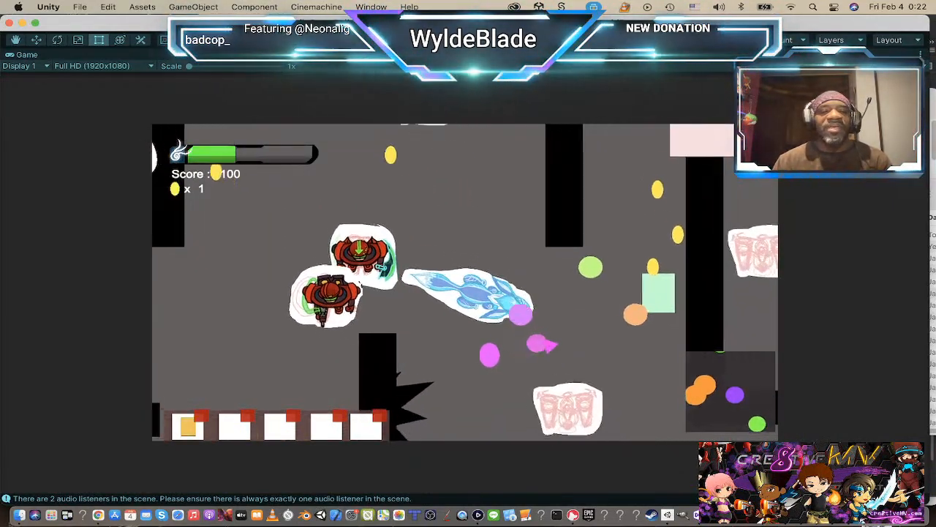
pyautogui.press('a')
pyautogui.press('w')
pyautogui.press('d')
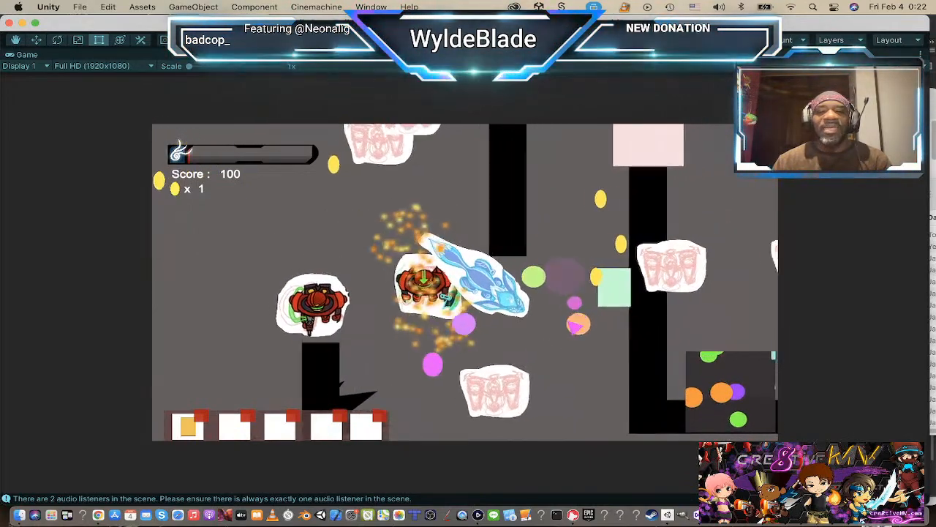
pyautogui.press('s')
pyautogui.press('a')
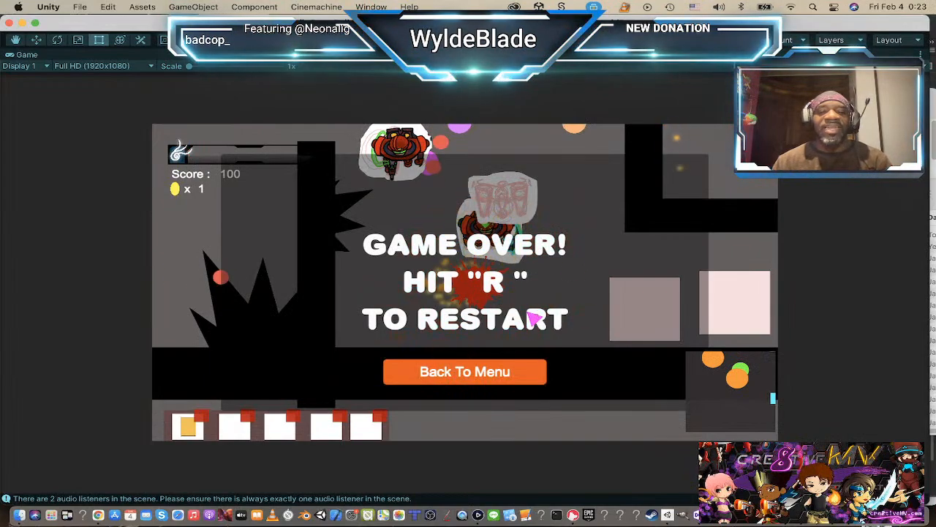
# Step: Restart the level after the game over and playtest the orange and purple pickups while fighting enemies near the lower spikes
pyautogui.press('r')
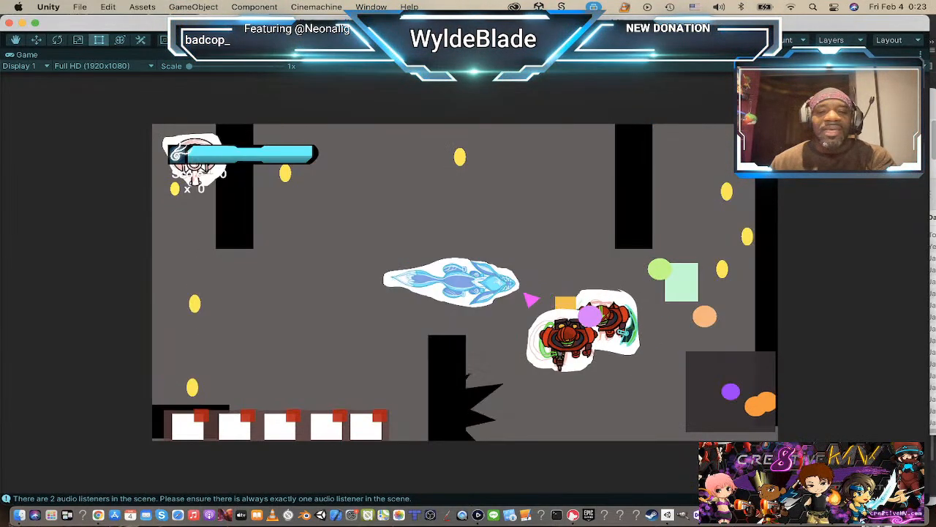
pyautogui.press('d')
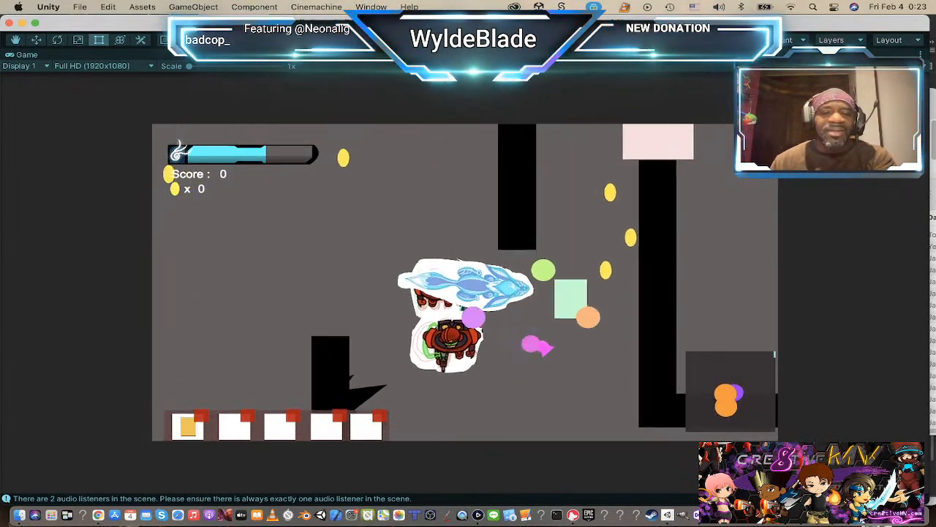
pyautogui.press('s')
pyautogui.press('a')
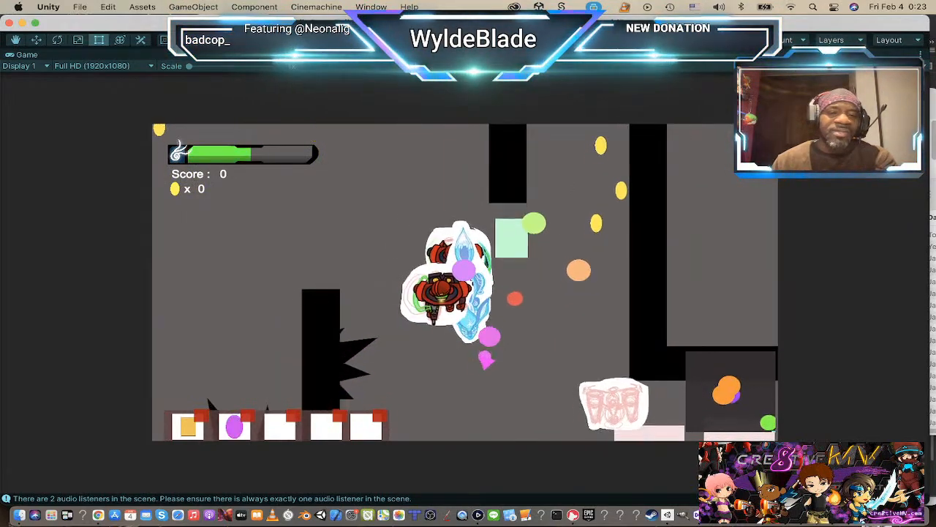
pyautogui.press('s')
pyautogui.press('a')
pyautogui.press('w')
pyautogui.press('d')
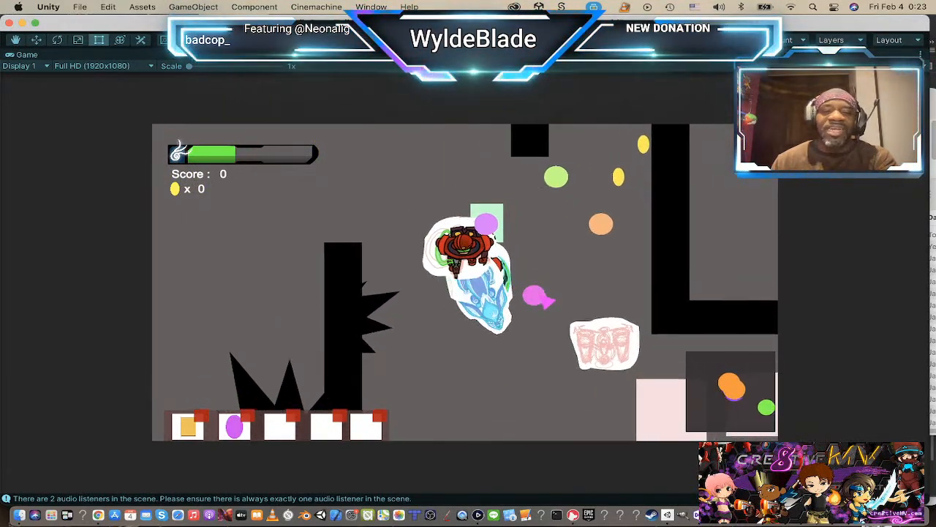
pyautogui.press('s')
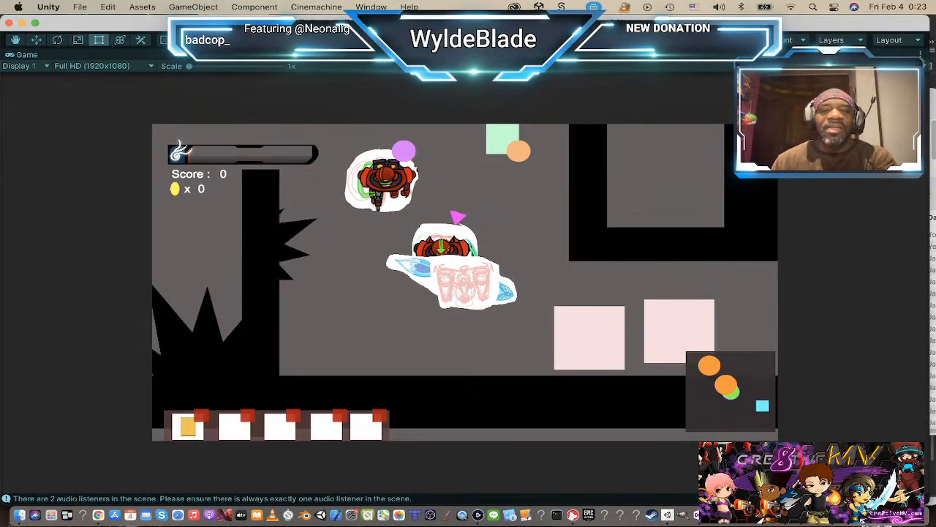
pyautogui.press('w')
pyautogui.press('a')
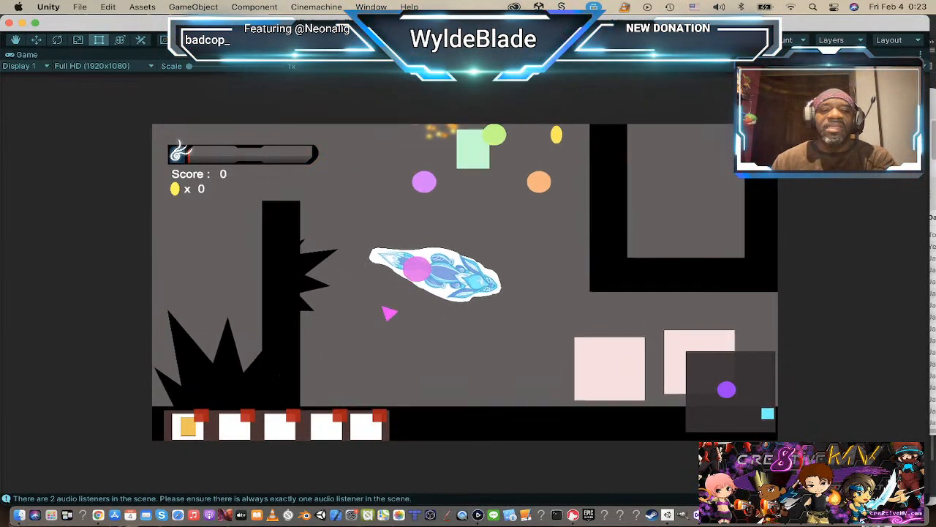
pyautogui.press('s')
pyautogui.press('d')
pyautogui.press('w')
pyautogui.press('a')
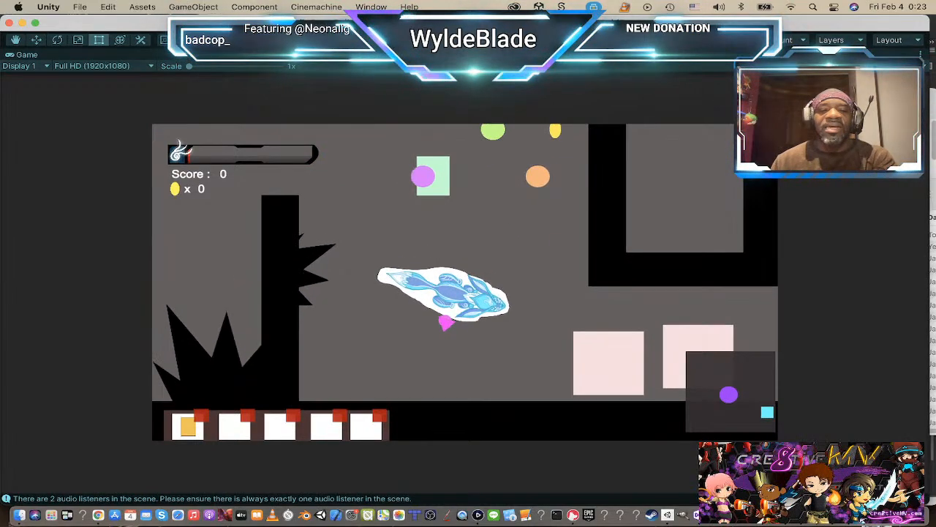
pyautogui.press('s')
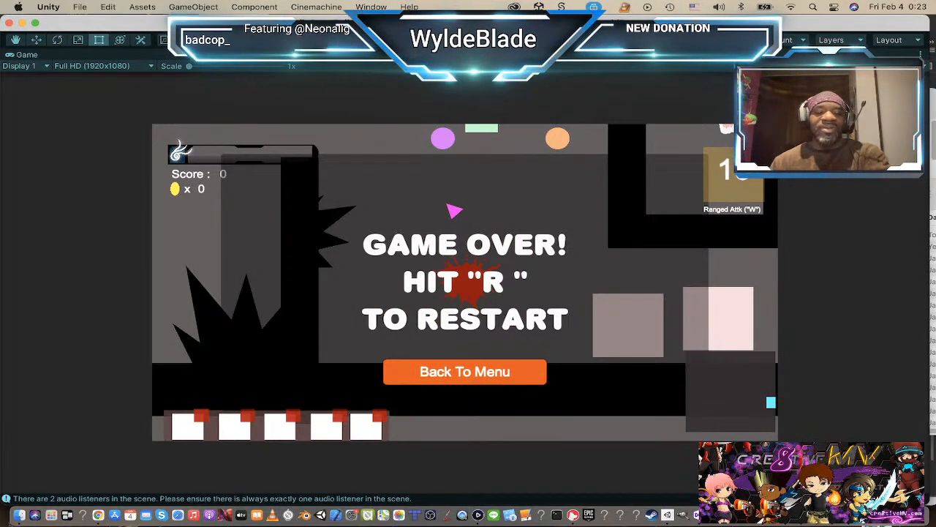
# Step: Restart the level again and playtest dodging the enemies, grabbing both pickups, and collecting coins in the upper area
pyautogui.press('r')
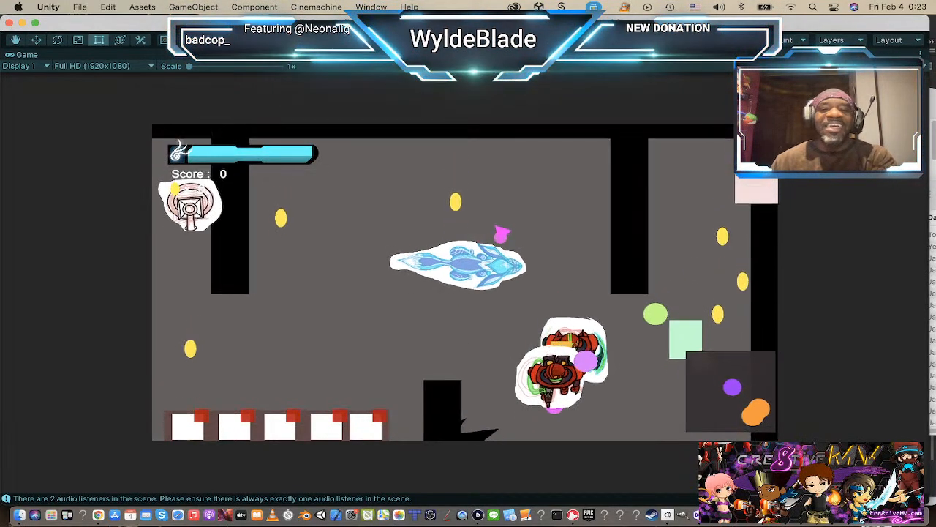
pyautogui.press('a')
pyautogui.press('s')
pyautogui.press('a')
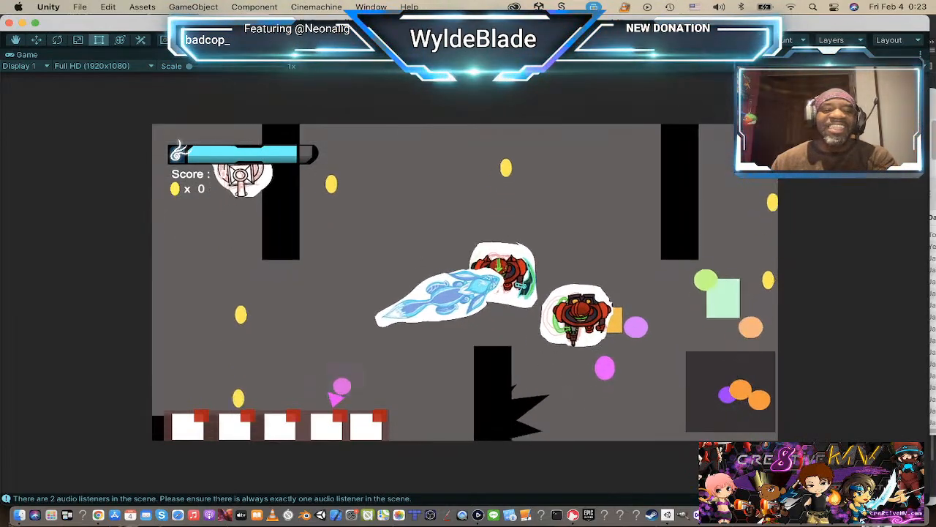
pyautogui.press('d')
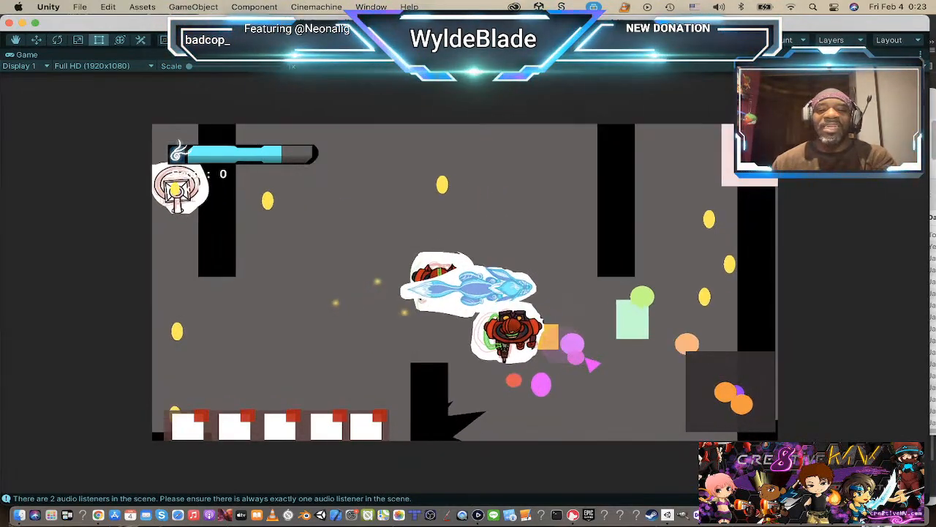
pyautogui.press('s')
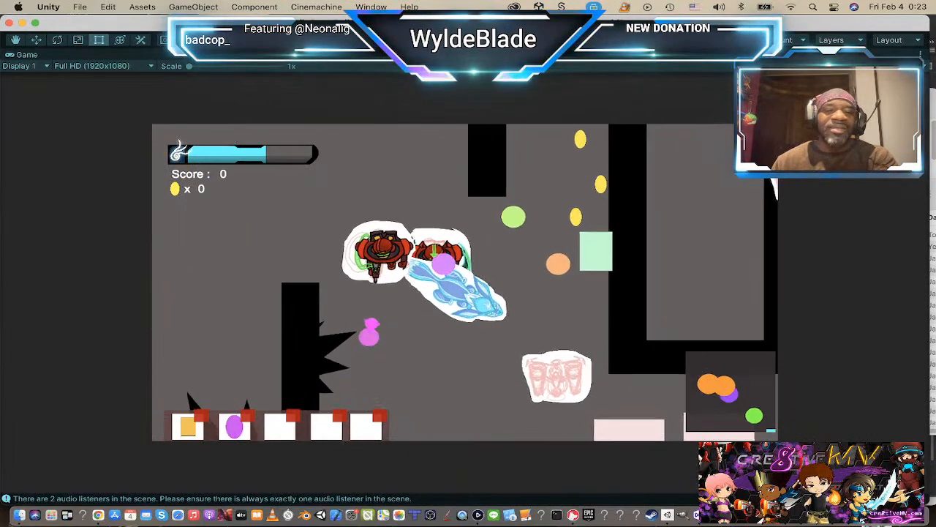
pyautogui.press('a')
pyautogui.press('d')
pyautogui.press('s')
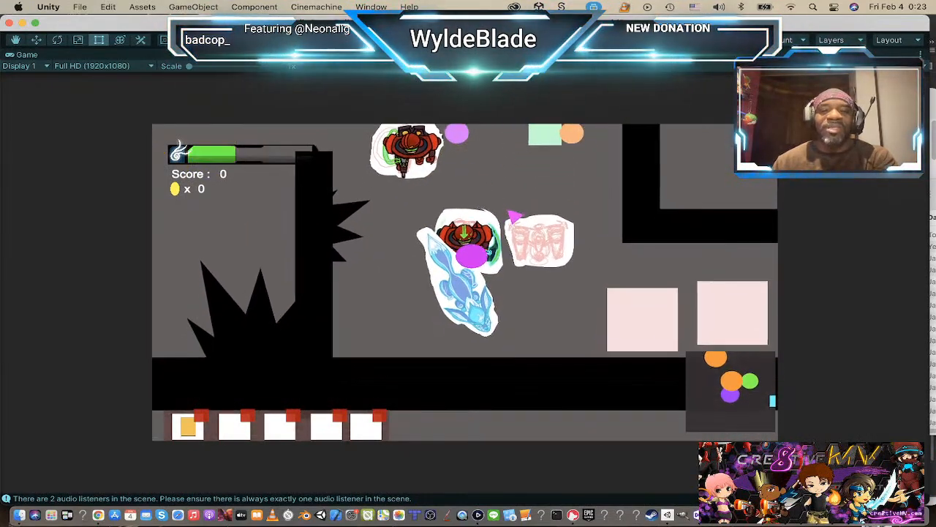
pyautogui.press('w')
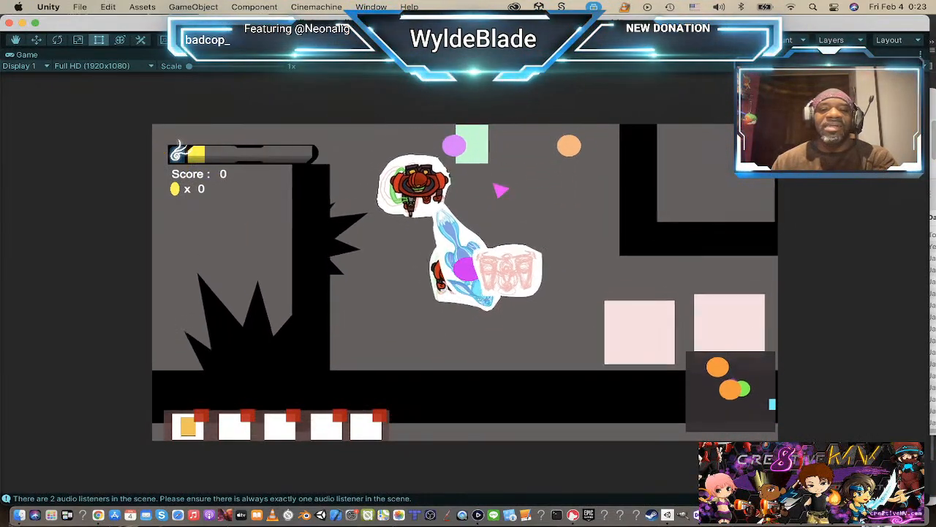
pyautogui.press('d')
pyautogui.press('w')
pyautogui.press('d')
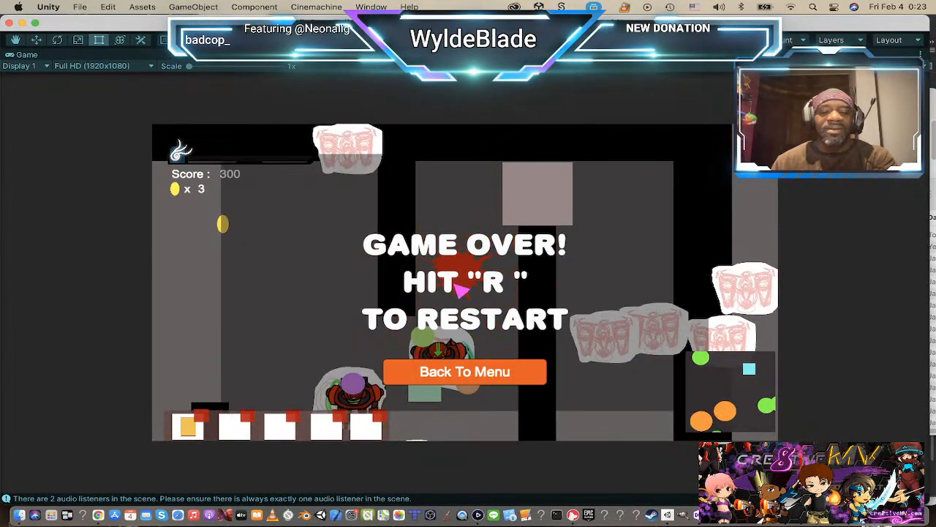
# Step: Restart the level and test the purple pickup from the second inventory slot against the chasing enemies
pyautogui.press('r')
pyautogui.press('d')
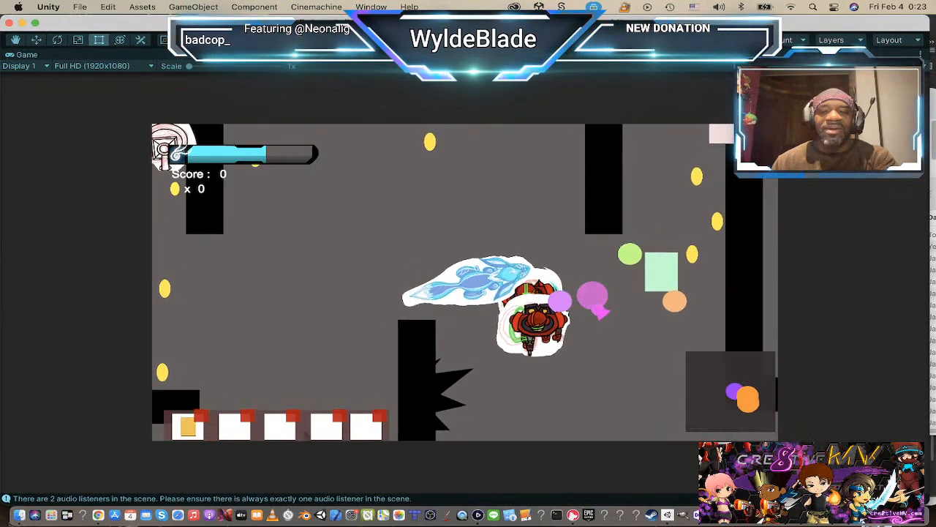
pyautogui.press('s')
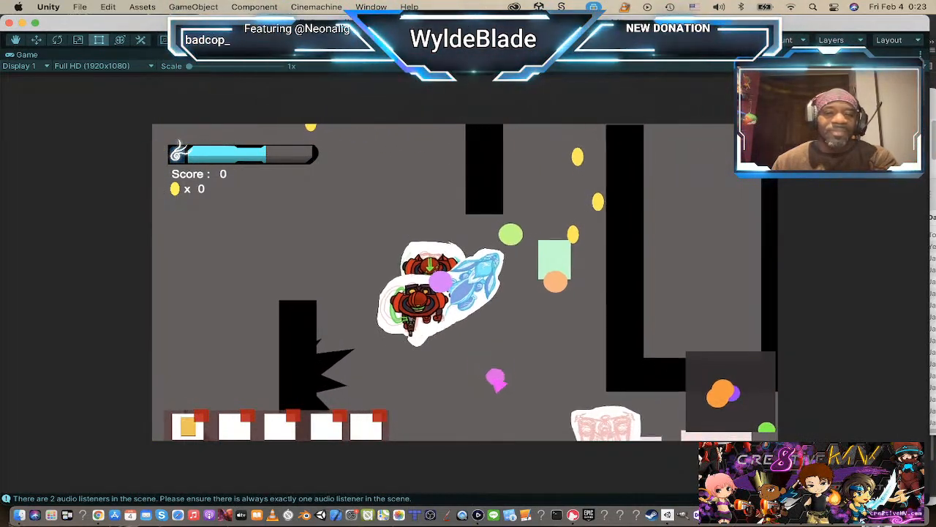
pyautogui.press('d')
pyautogui.press('s')
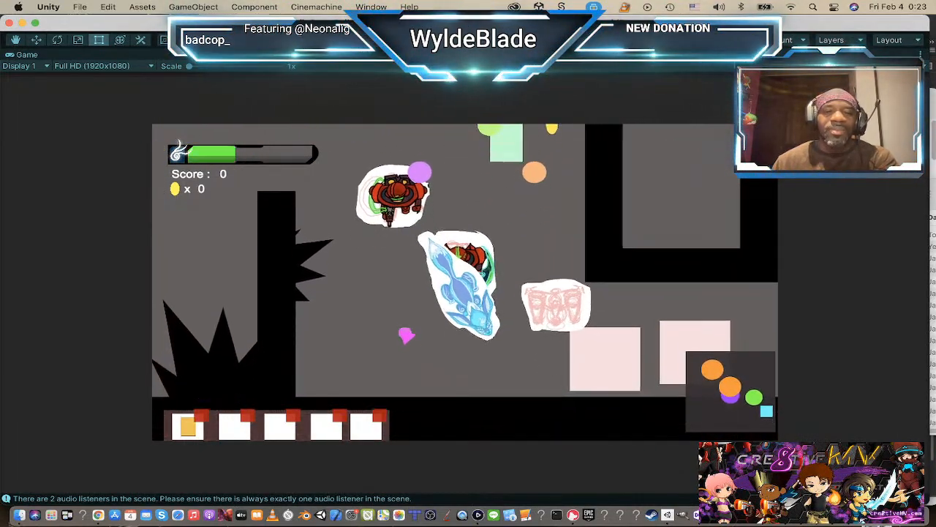
pyautogui.press('a')
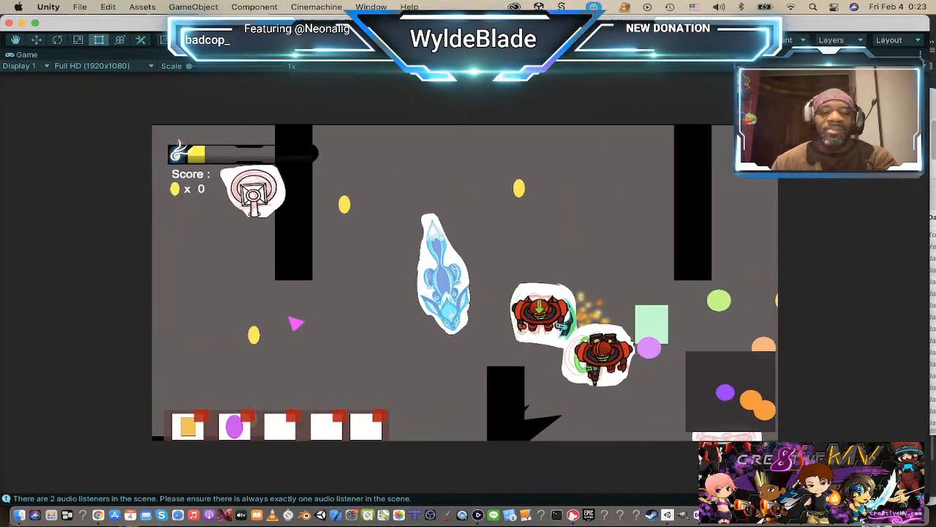
pyautogui.press('2')
pyautogui.press('s')
pyautogui.press('d')
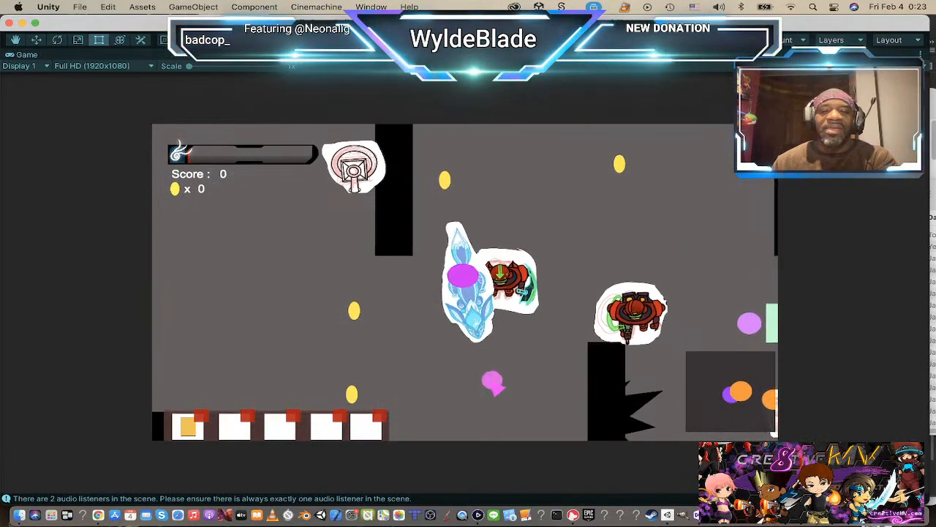
pyautogui.press('s')
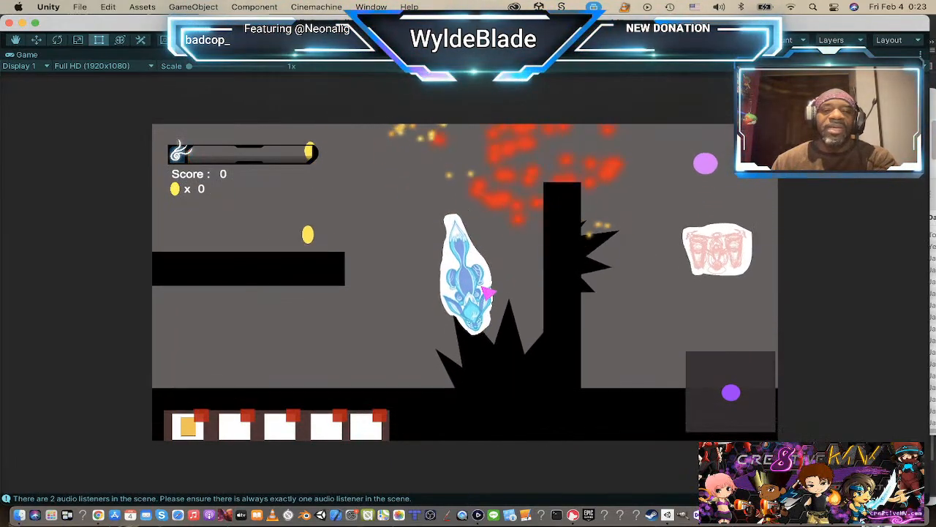
pyautogui.press('w')
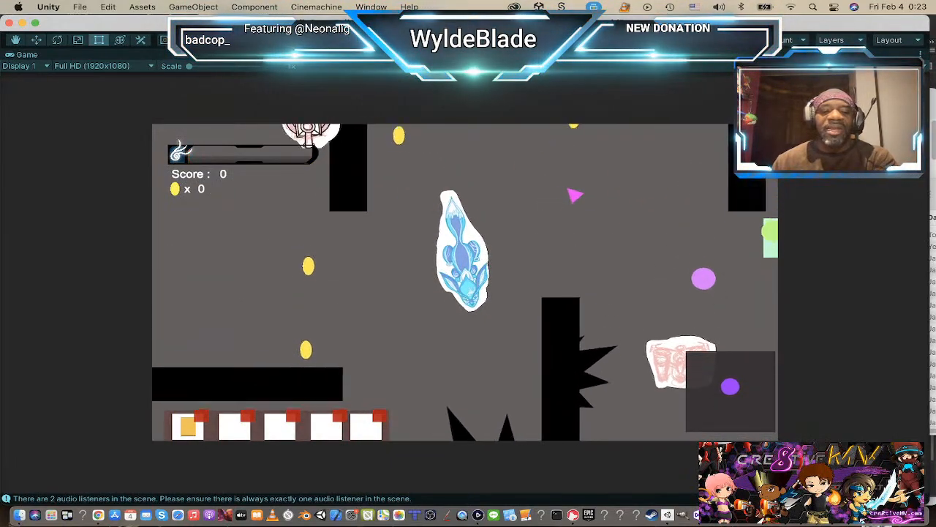
pyautogui.press('d')
pyautogui.press('w')
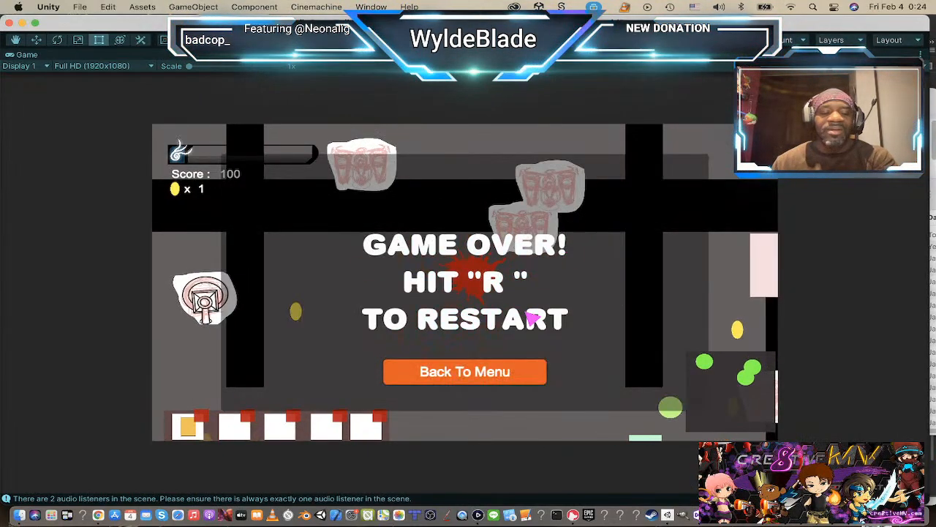
# Step: Restart the level and collect the orange and purple pickups while dodging the two red enemies
pyautogui.press('r')
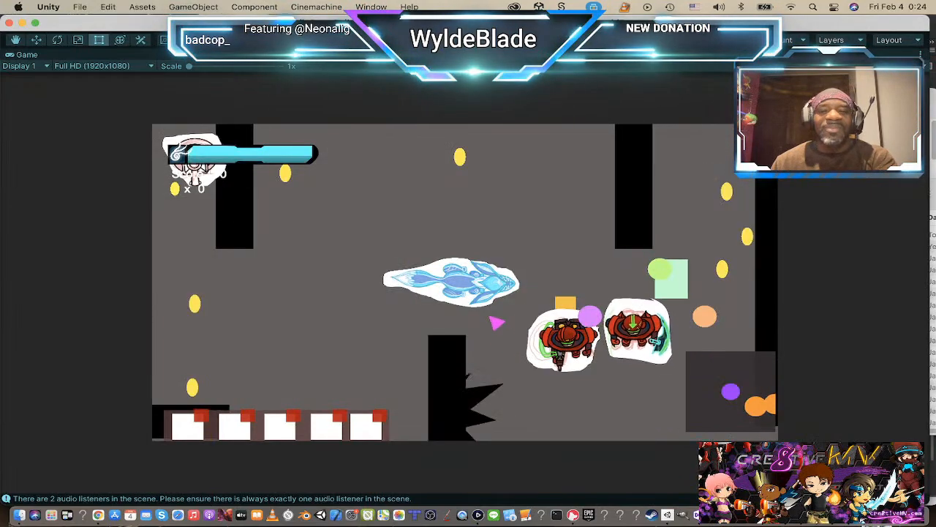
pyautogui.press('w')
pyautogui.press('a')
pyautogui.press('s')
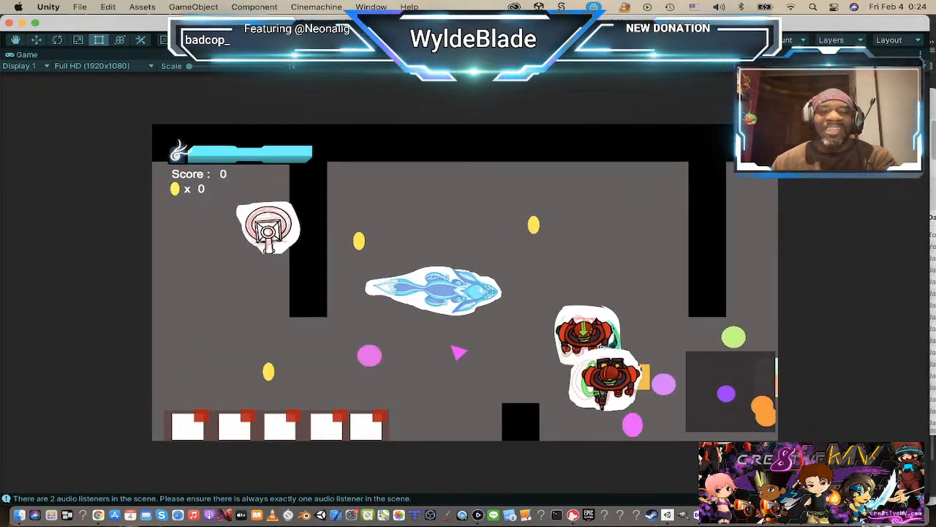
pyautogui.press('d')
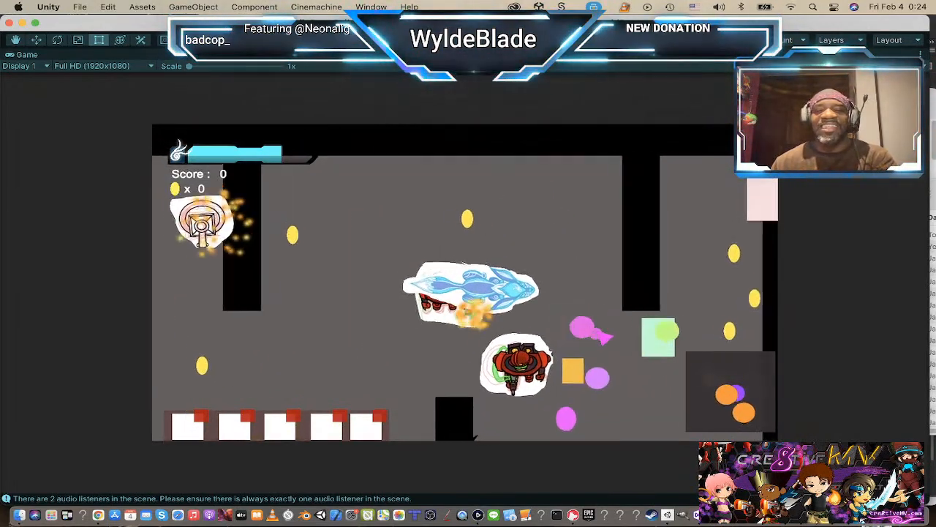
pyautogui.press('s')
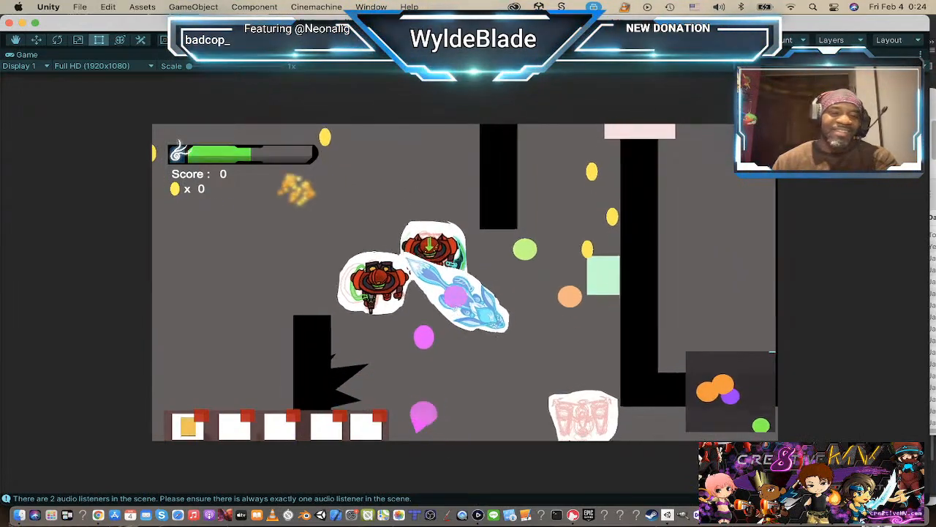
pyautogui.press('s')
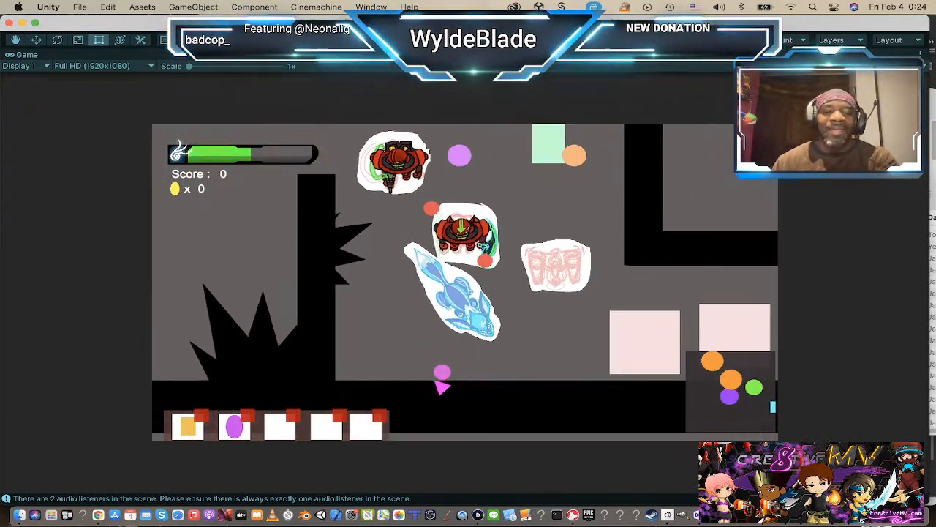
# Step: Use the orange pickup from the first inventory slot and test its ranged attack on the chasing red enemies
pyautogui.press('1')
pyautogui.press('w')
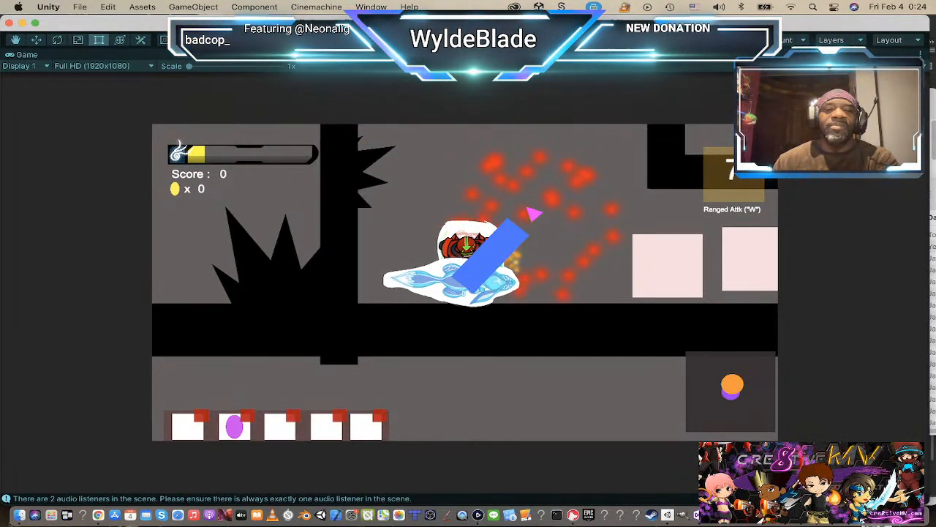
pyautogui.press('Up')
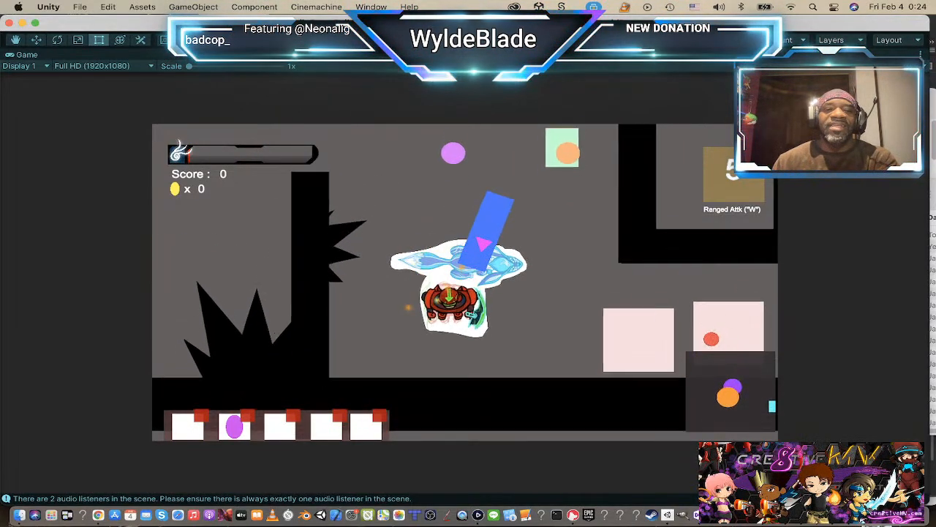
pyautogui.press('Up')
pyautogui.press('Left')
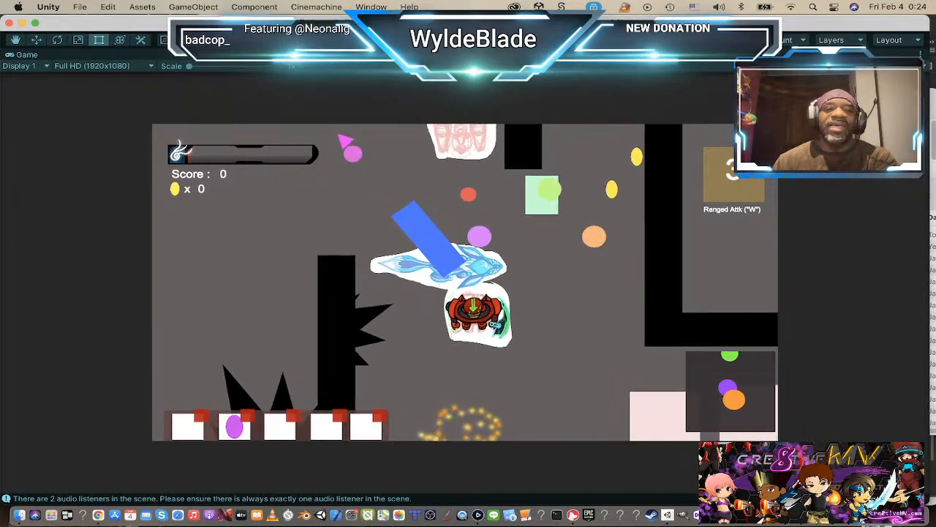
# Step: Restart the level, collect the orange pickup again, and playtest its ranged attack while retreating from the red enemies
pyautogui.press('r')
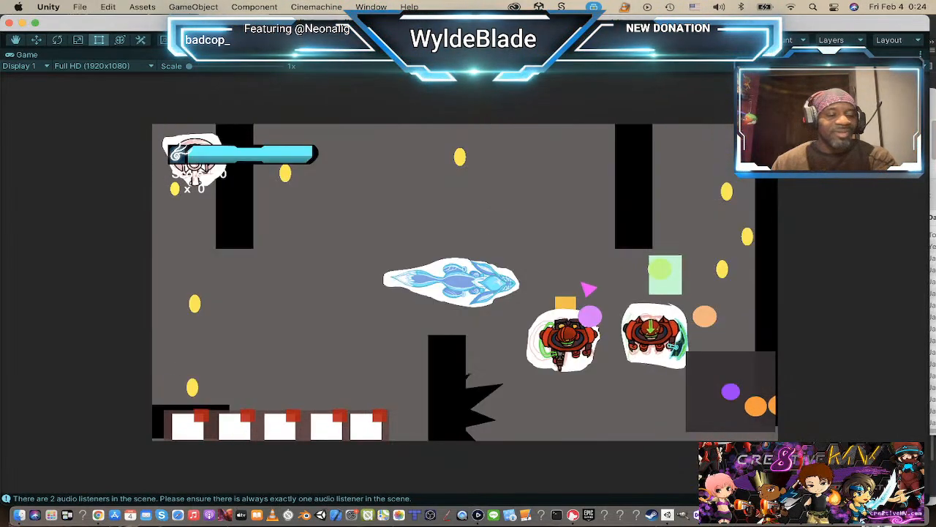
pyautogui.press('d')
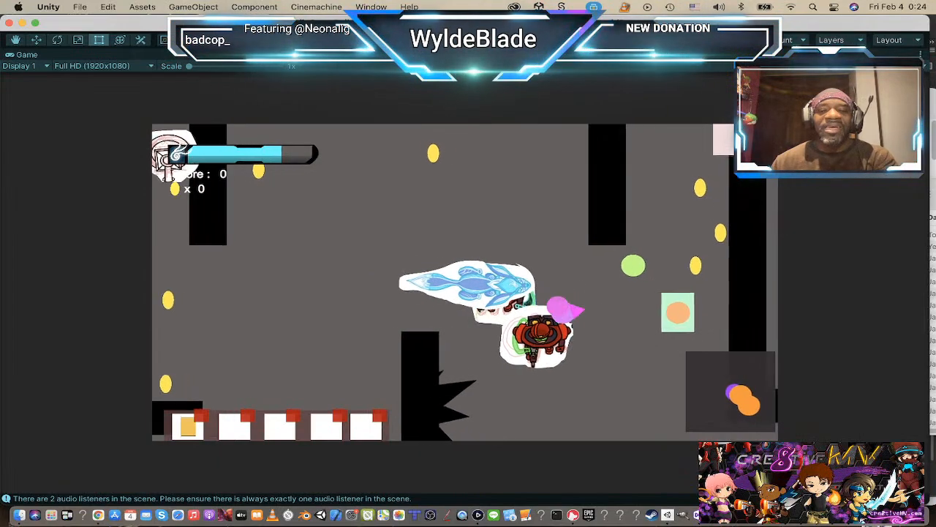
pyautogui.press('a')
pyautogui.press('d')
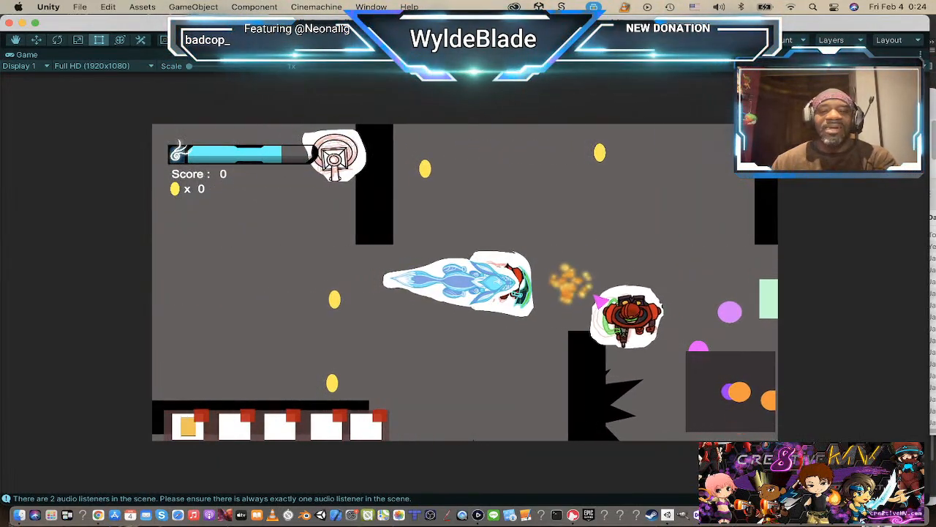
pyautogui.press('d')
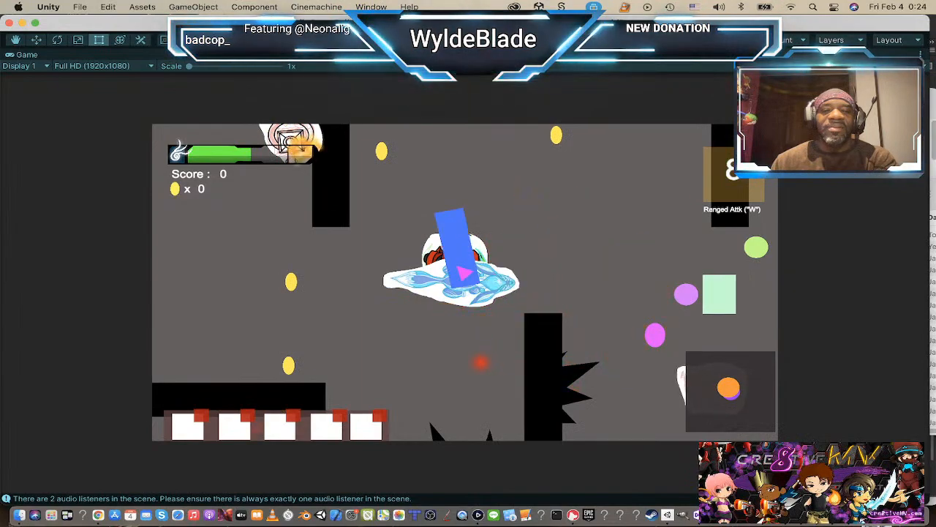
pyautogui.press('Up')
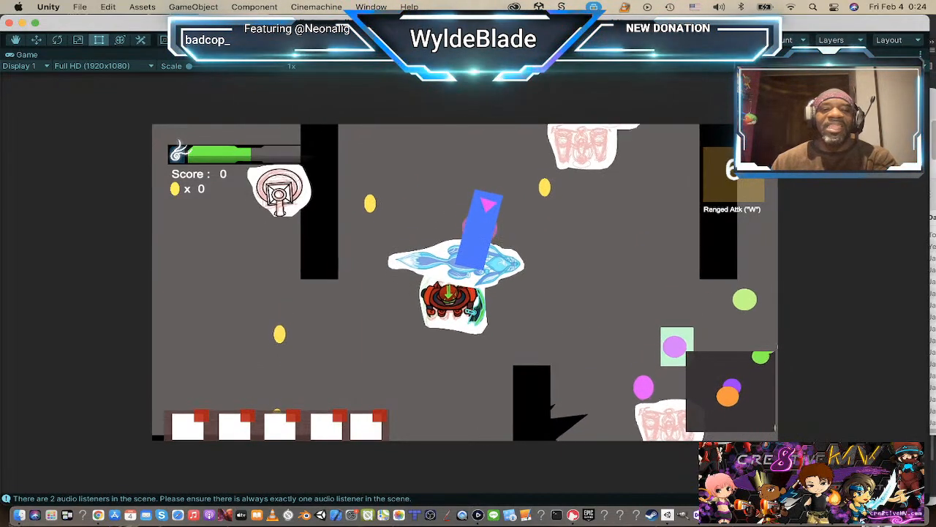
# Step: Continue the playtest in the level's left-hand area, collecting a coin and shooting at the approaching pale enemies
pyautogui.click(402, 477)
pyautogui.press('Left')
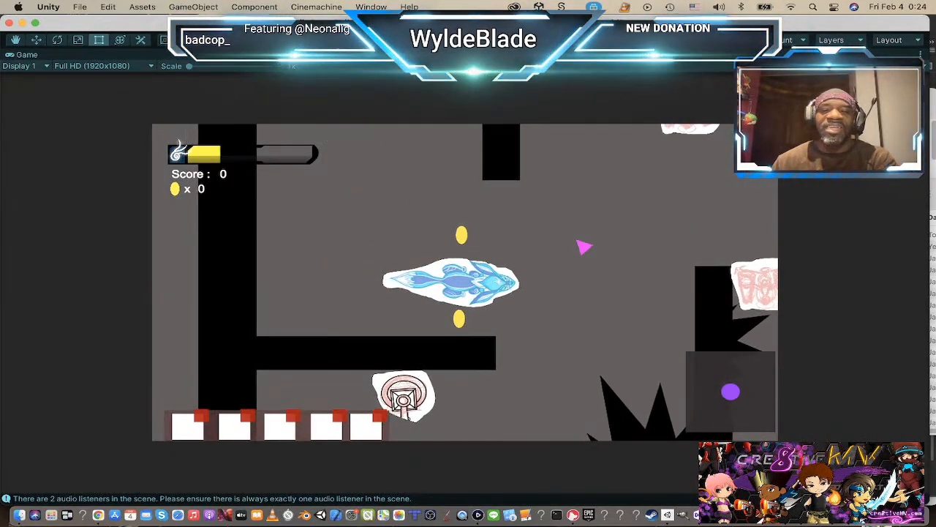
pyautogui.press('a')
pyautogui.press('w')
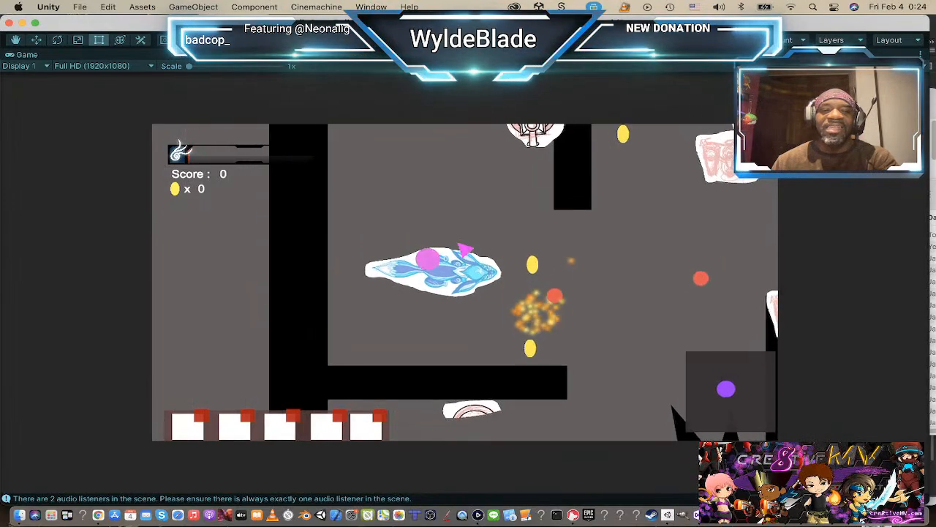
pyautogui.press('d')
pyautogui.click(620, 334)
pyautogui.press('d')
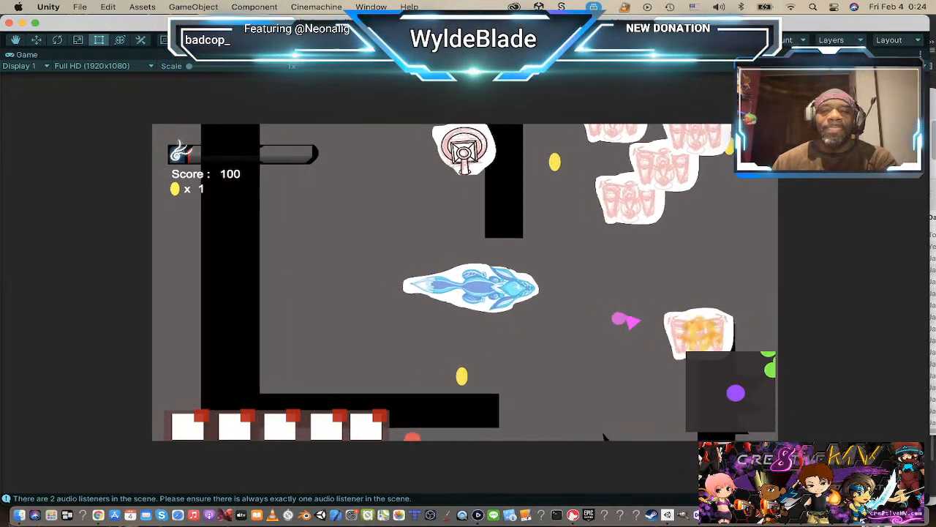
pyautogui.click(619, 307)
pyautogui.click(613, 268)
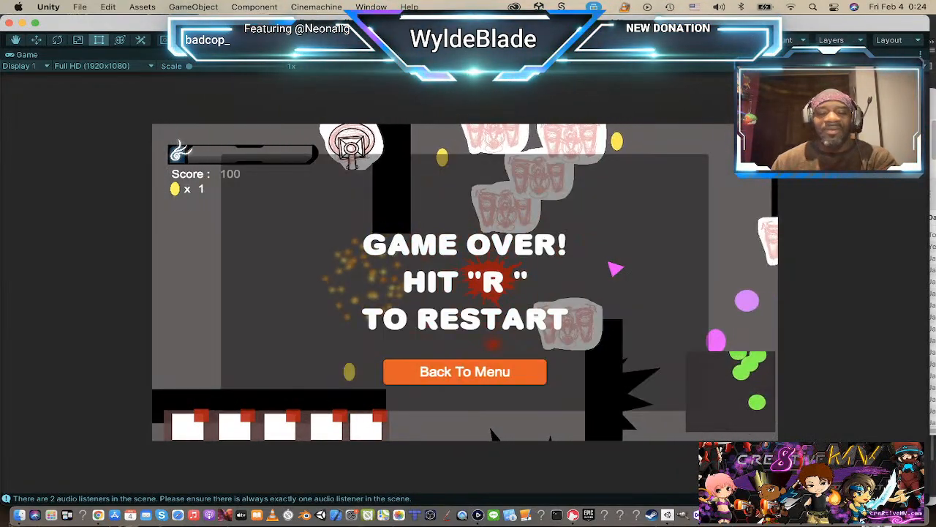
# Step: Restart the level briefly, stop the playtest, and open the Level_1a scene for editing
pyautogui.press('r')
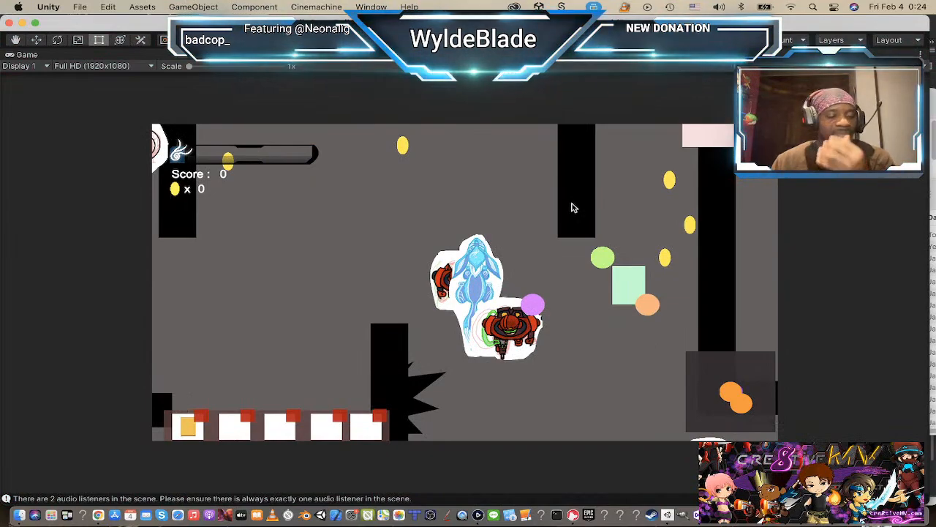
pyautogui.press('super+p')
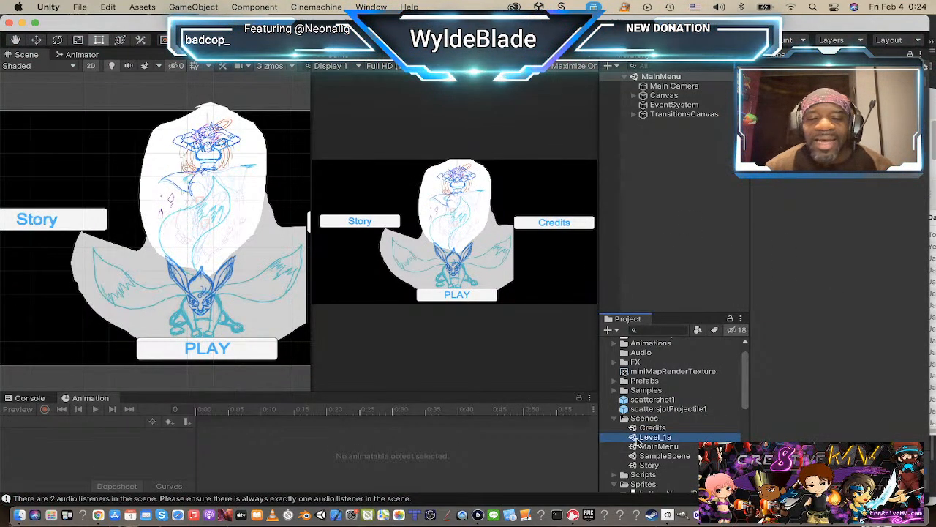
pyautogui.doubleClick(651, 437)
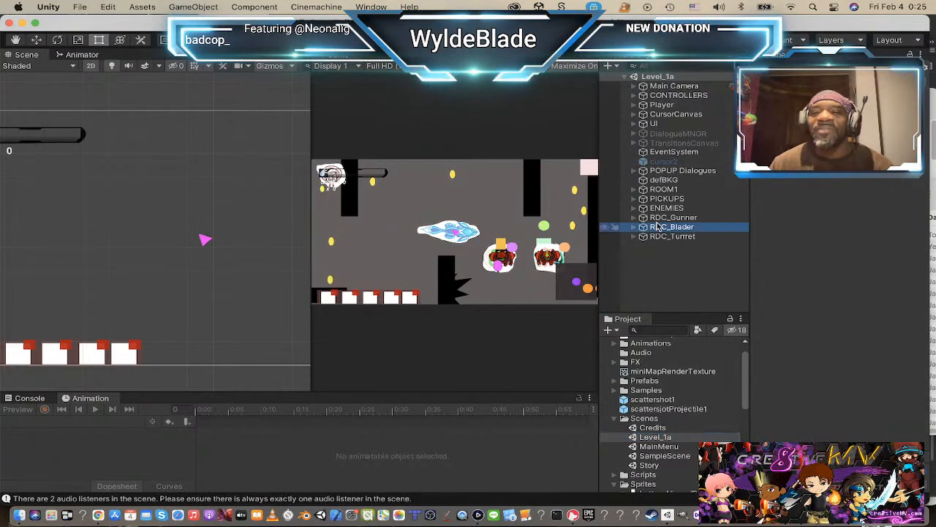
# Step: Set the Chasing Enemy stopping distance of bladerBody under RDC_Blader to 2
pyautogui.click(659, 228)
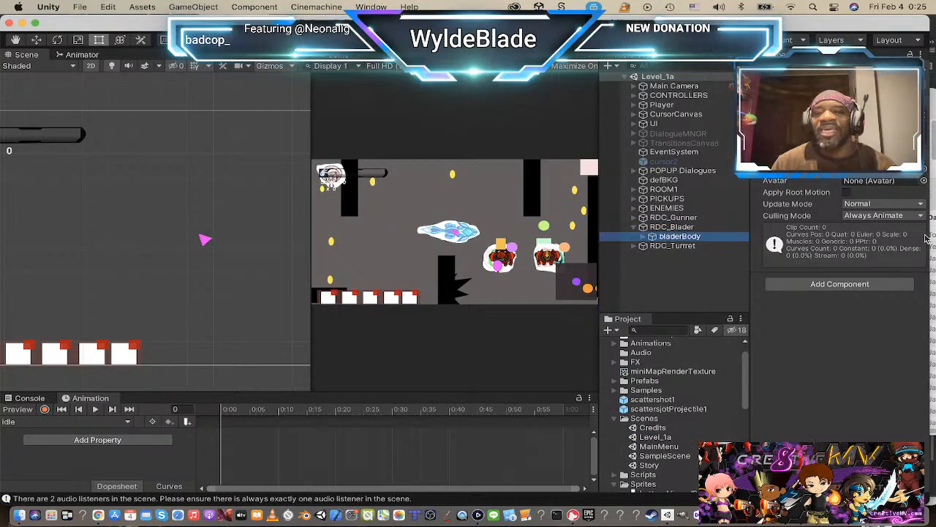
pyautogui.scroll(10, 911, 229)
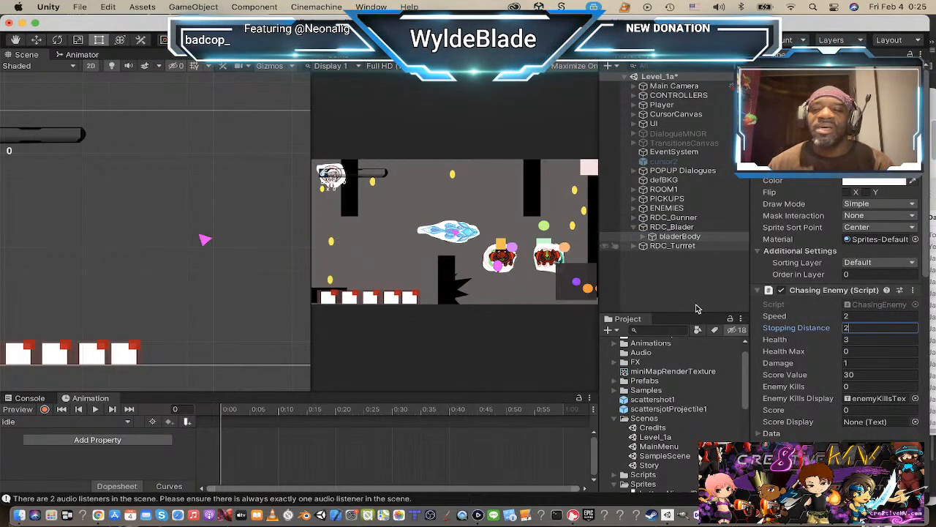
# Step: Set the Chasing Enemy stopping distance of gunnerBody under RDC_Gunner to 5
pyautogui.click(670, 218)
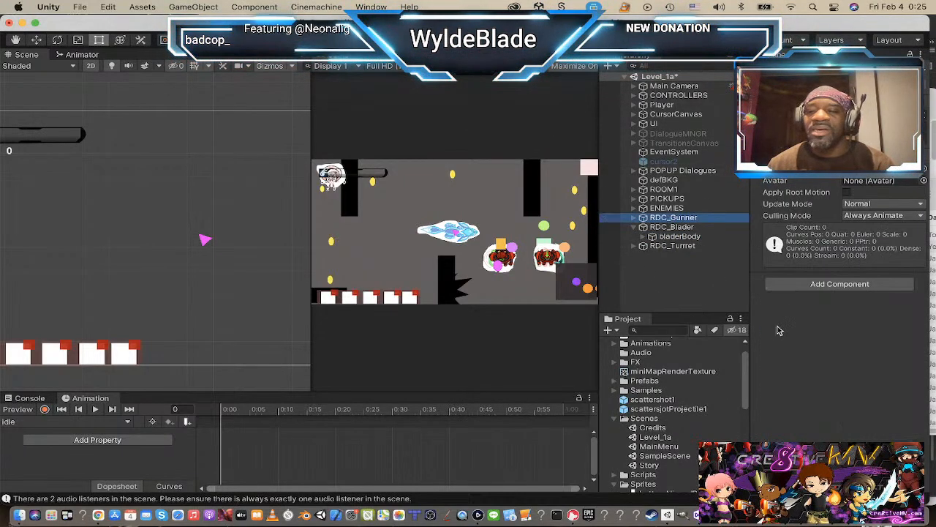
pyautogui.click(633, 218)
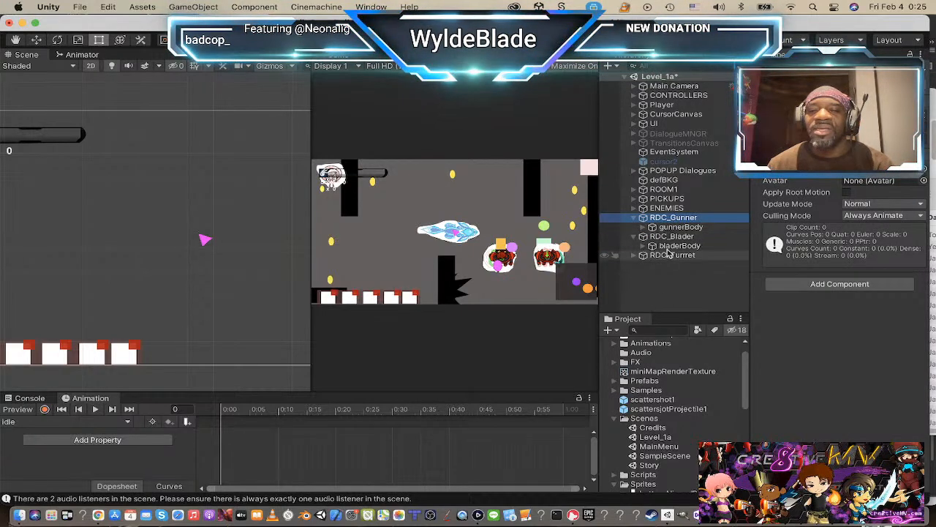
pyautogui.click(681, 226)
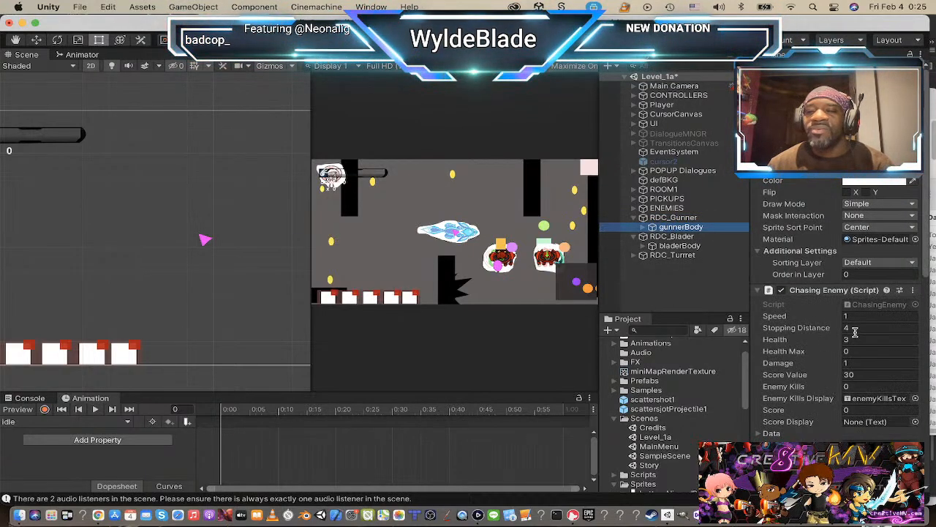
pyautogui.click(853, 327)
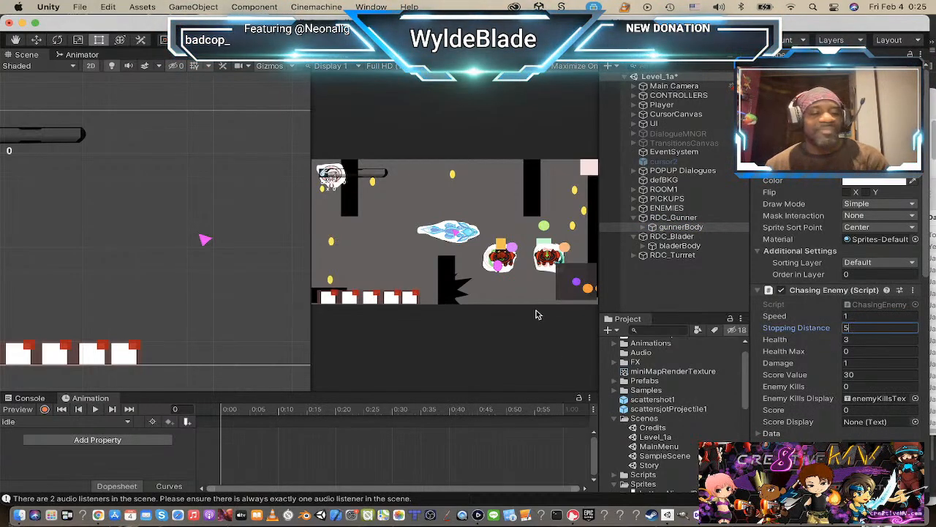
# Step: Playtest Level_1a with the new enemy stopping distances, restarting the level after each game over
pyautogui.click(448, 40)
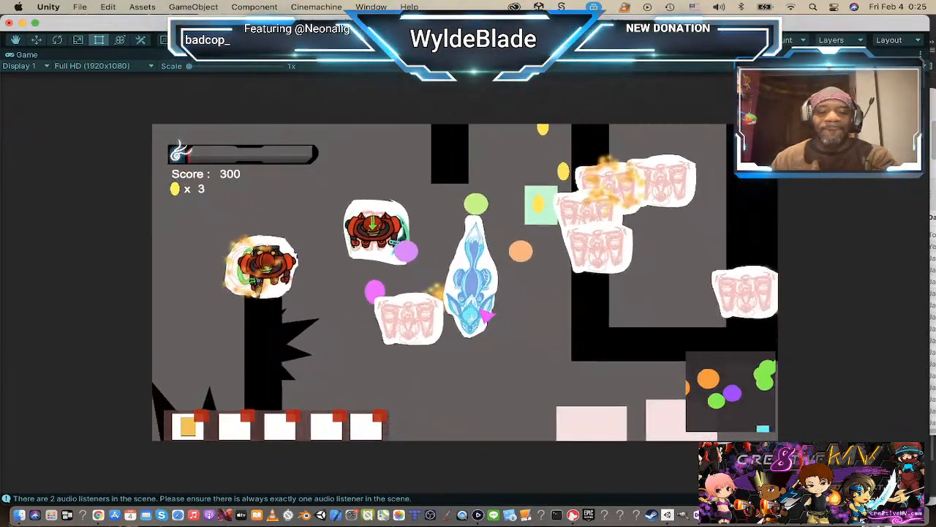
pyautogui.press('r')
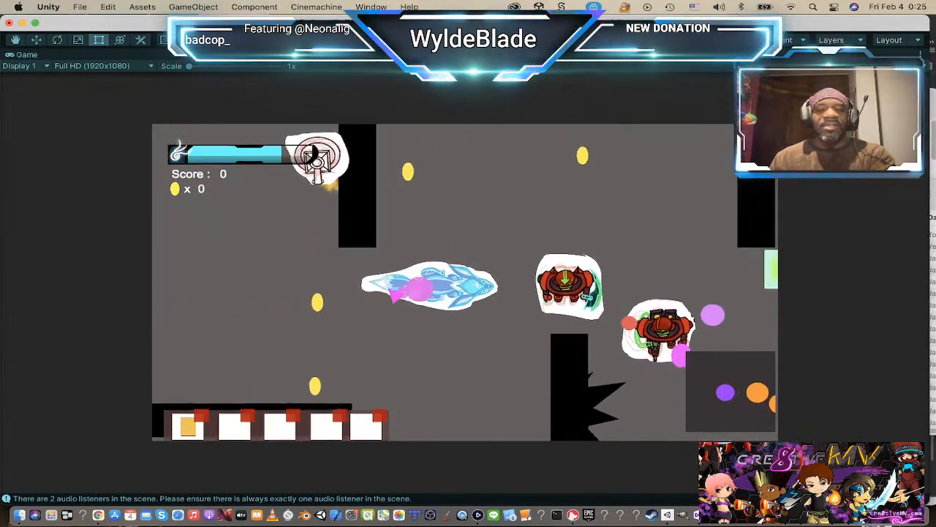
pyautogui.press('w')
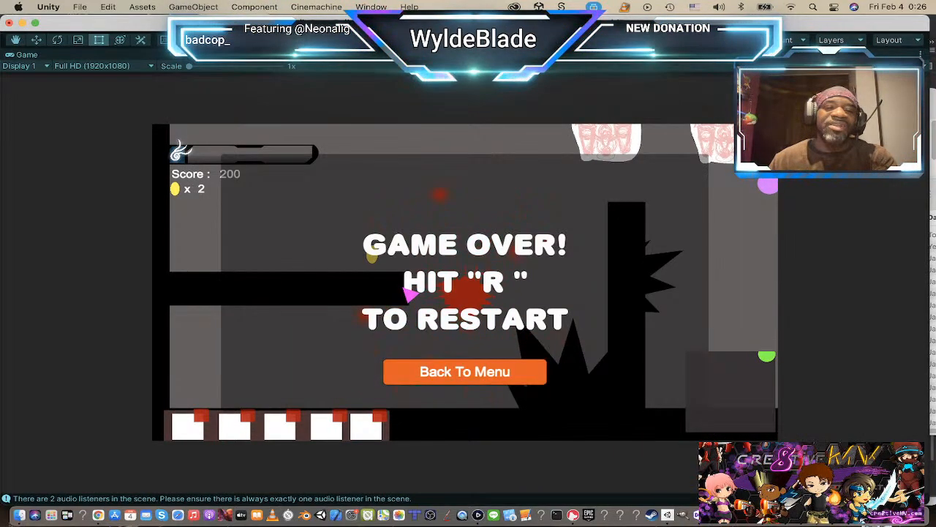
pyautogui.press('r')
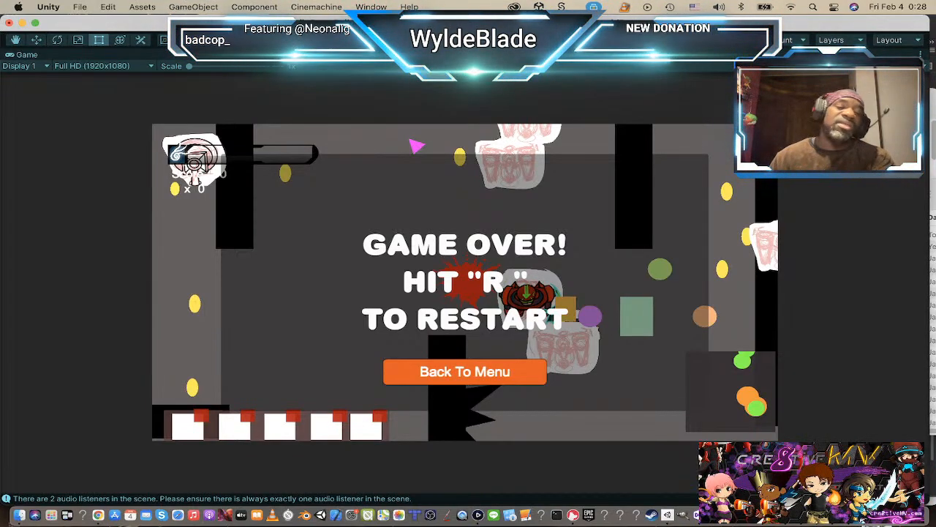
# Step: Switch from Unity to another open application
pyautogui.press('super+Tab')
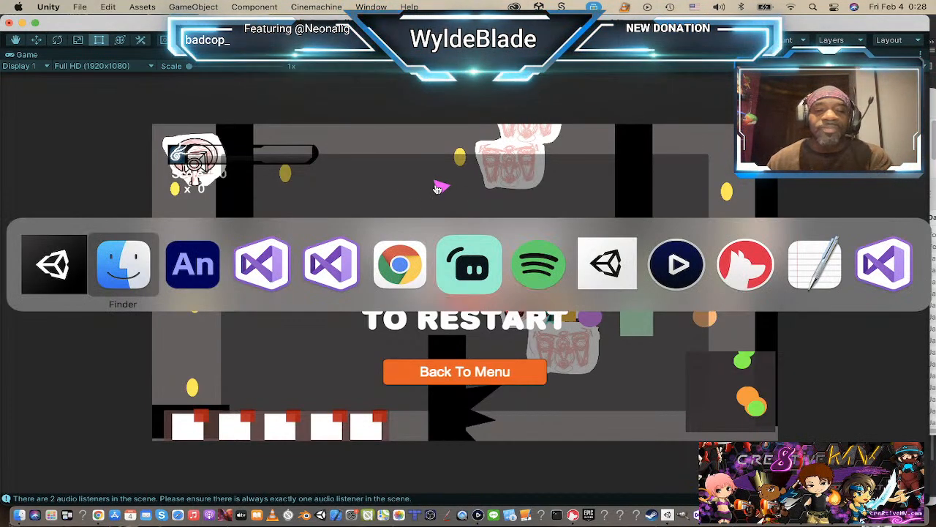